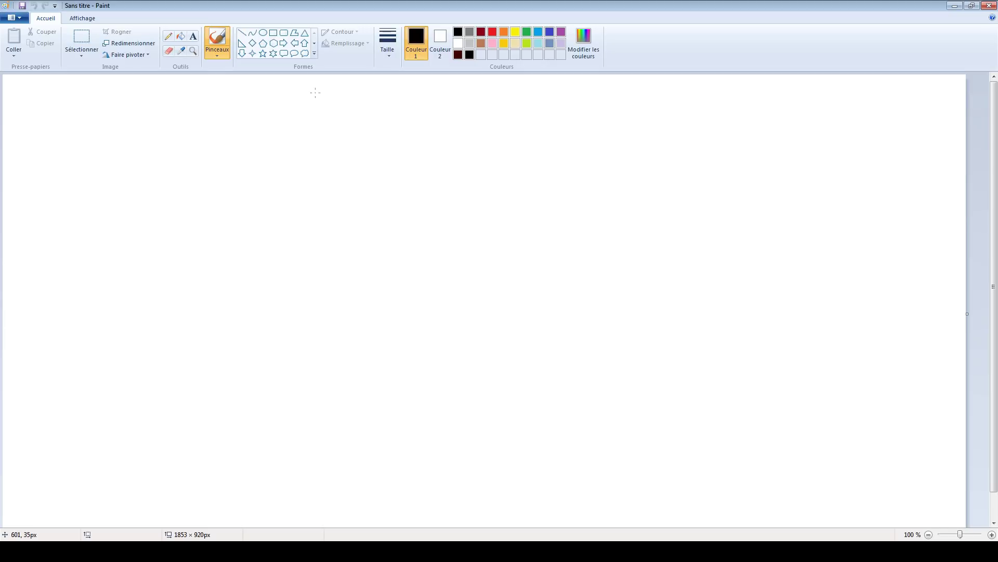
Draw a wide black-outlined rectangle in the left part of the canvas to represent the easel's panel
click(273, 33)
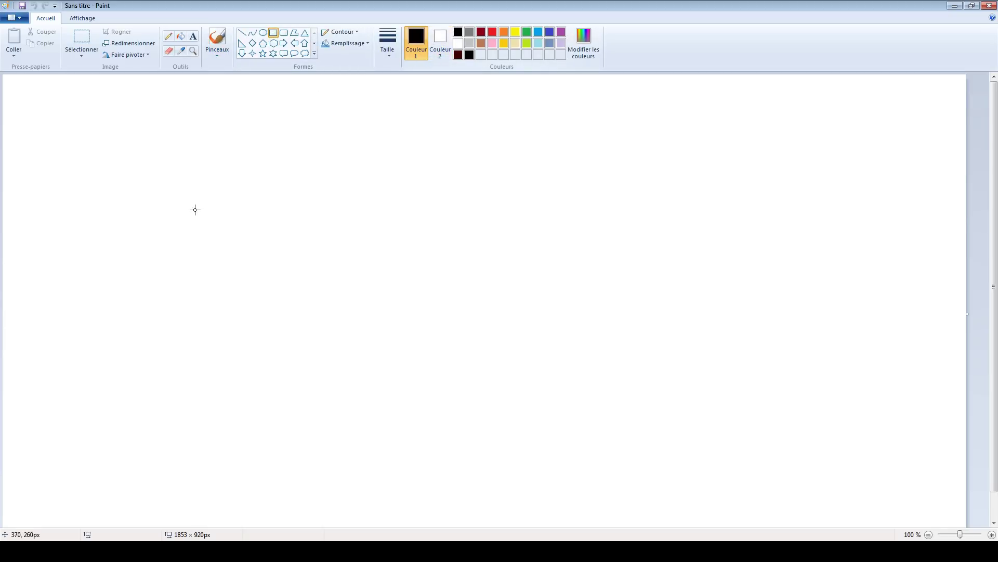
drag(95, 196, 376, 352)
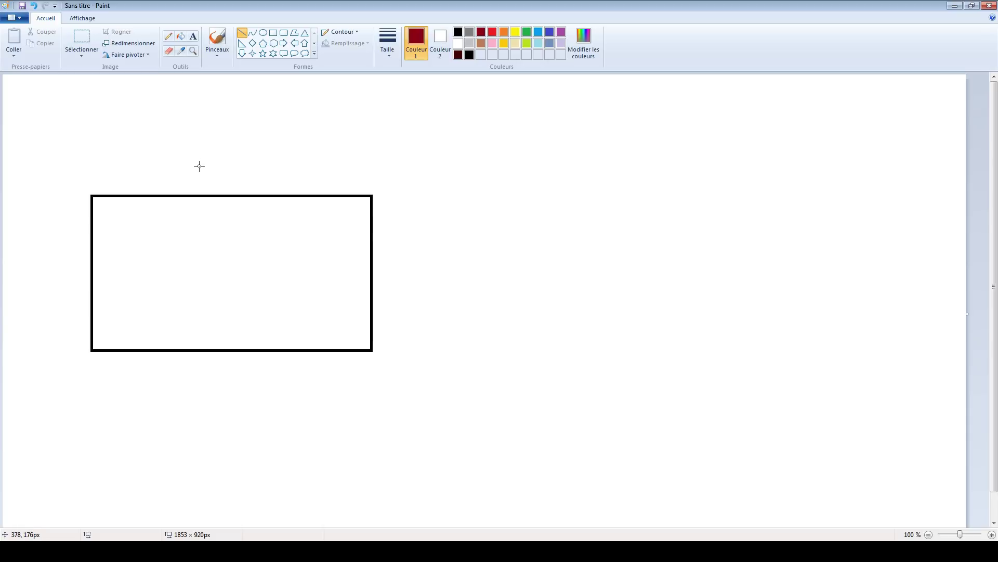
Over the rectangle, draw a dark red A-frame about 455 px tall with a crossbar, plus a green line about 205 px down from the crossbar's middle
drag(199, 163, 132, 400)
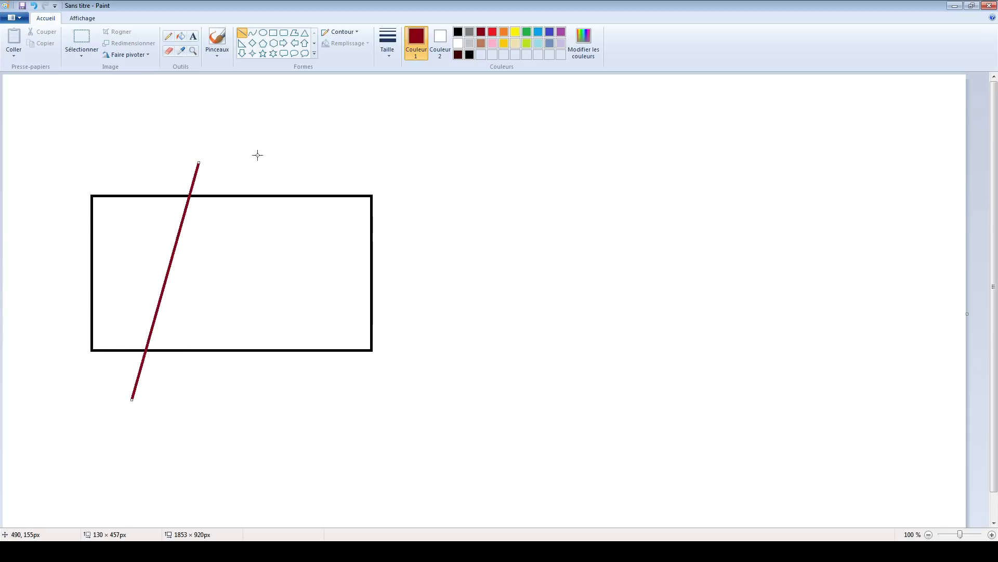
drag(259, 160, 304, 394)
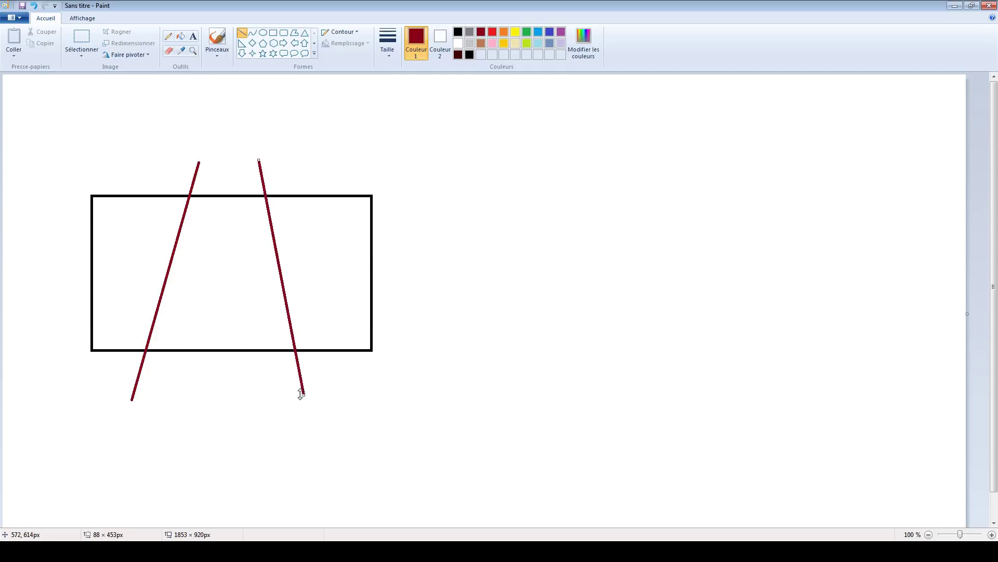
drag(162, 296, 285, 295)
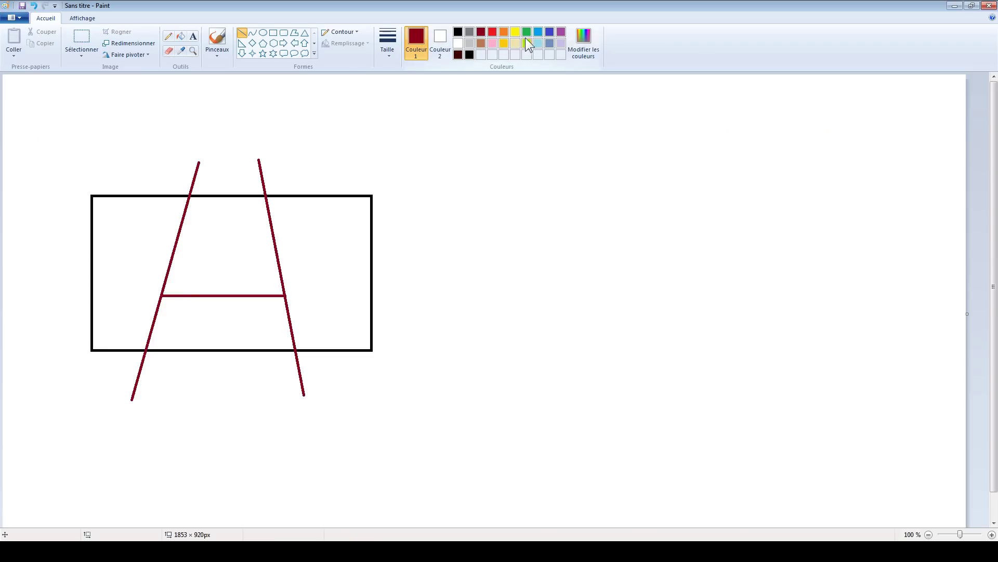
click(526, 31)
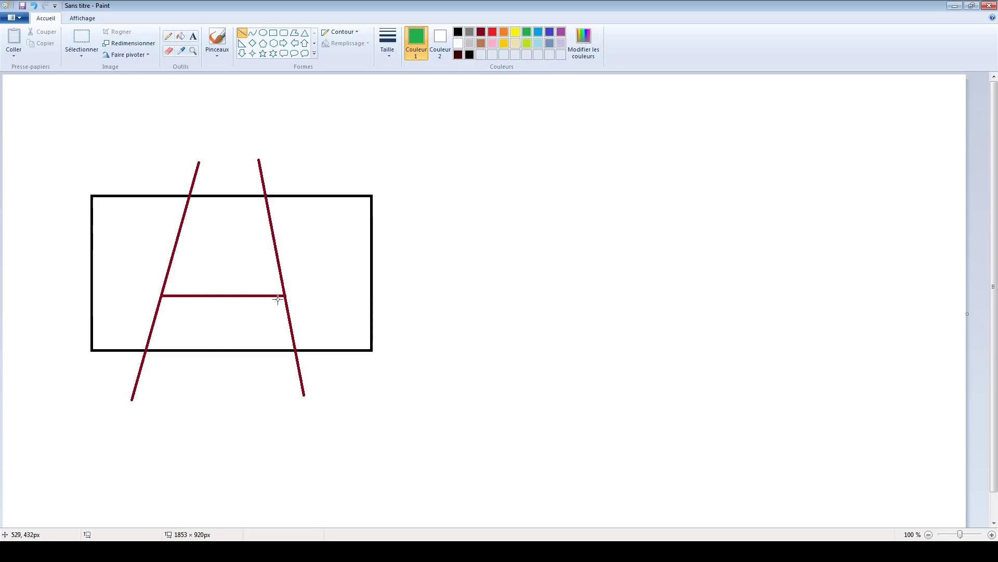
drag(222, 297, 223, 403)
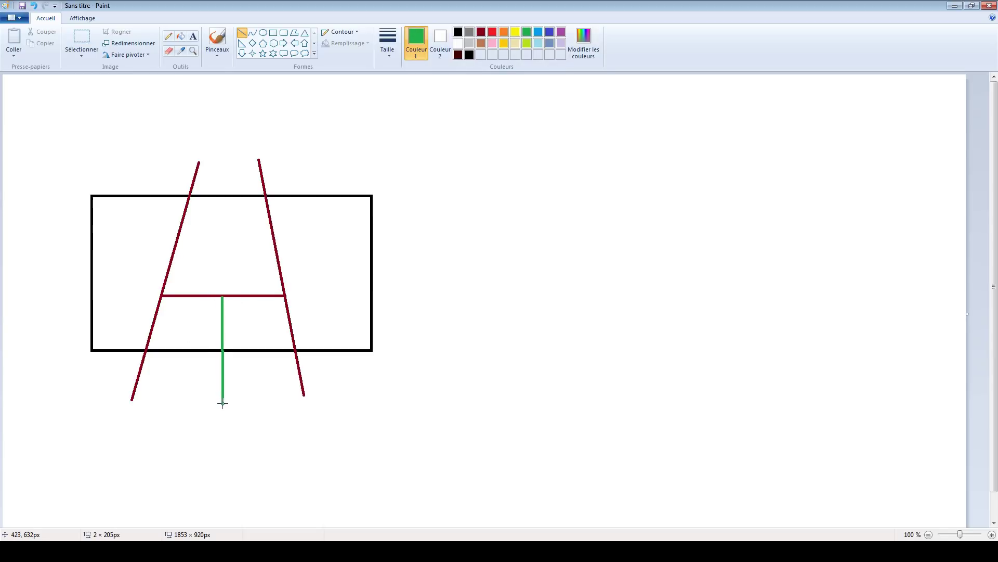
Start the easel's side view with a slanted black line about 116 × 338 px in the right part of the canvas
click(458, 32)
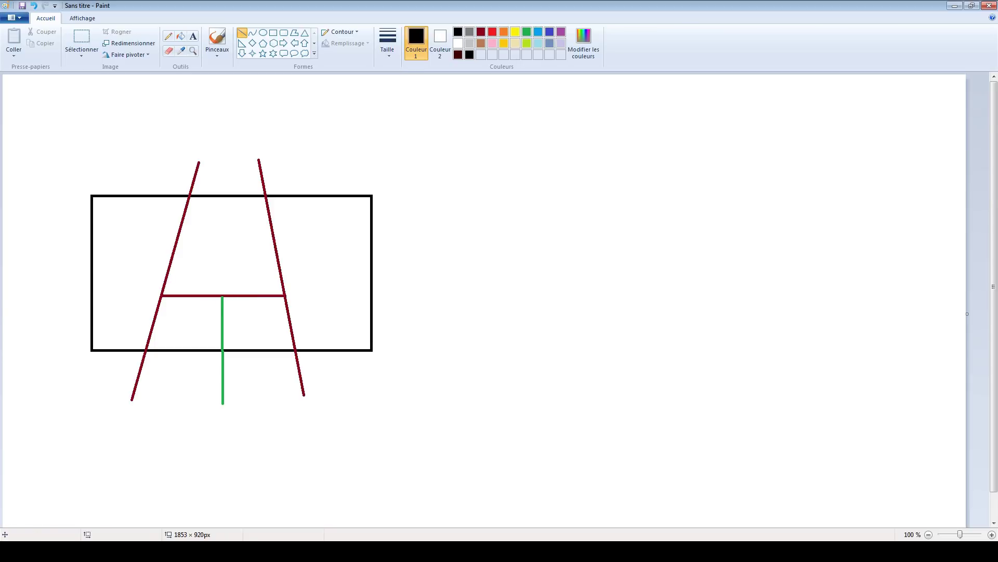
click(169, 550)
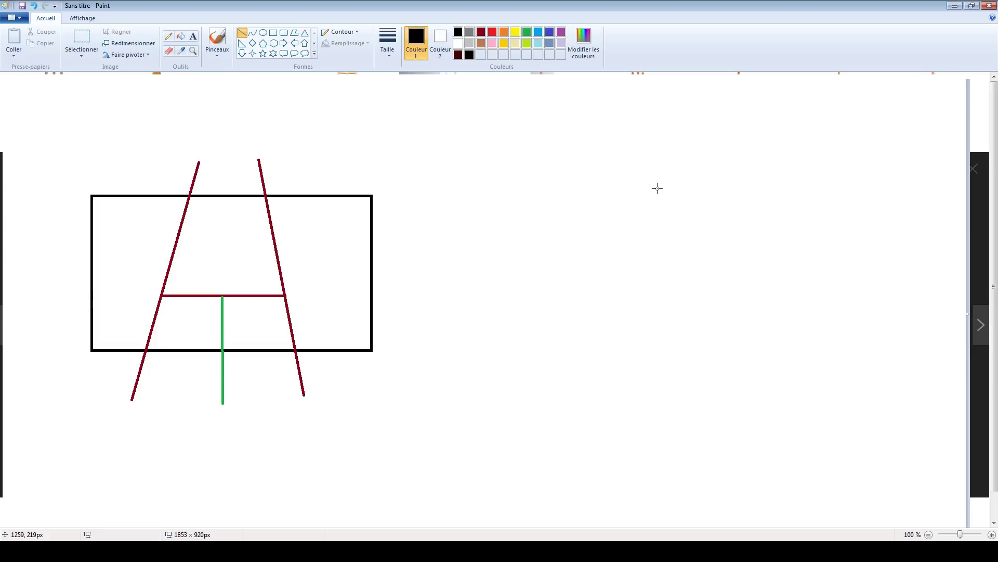
drag(805, 193, 864, 352)
key(ctrl+z)
drag(778, 195, 837, 371)
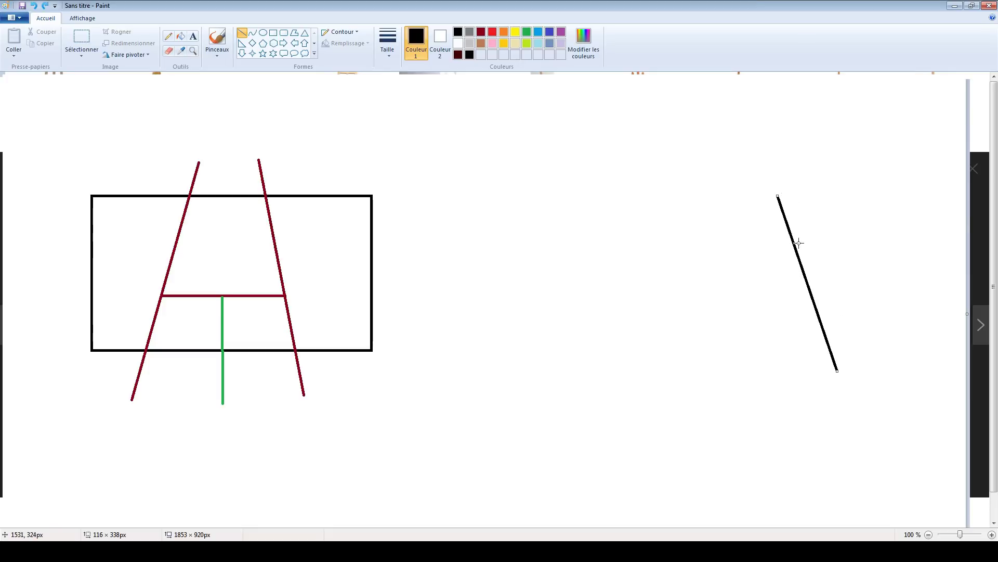
Draw a longer dark red line about 175 × 497 px along the slanted black line and shift its upper end closer to it
click(481, 32)
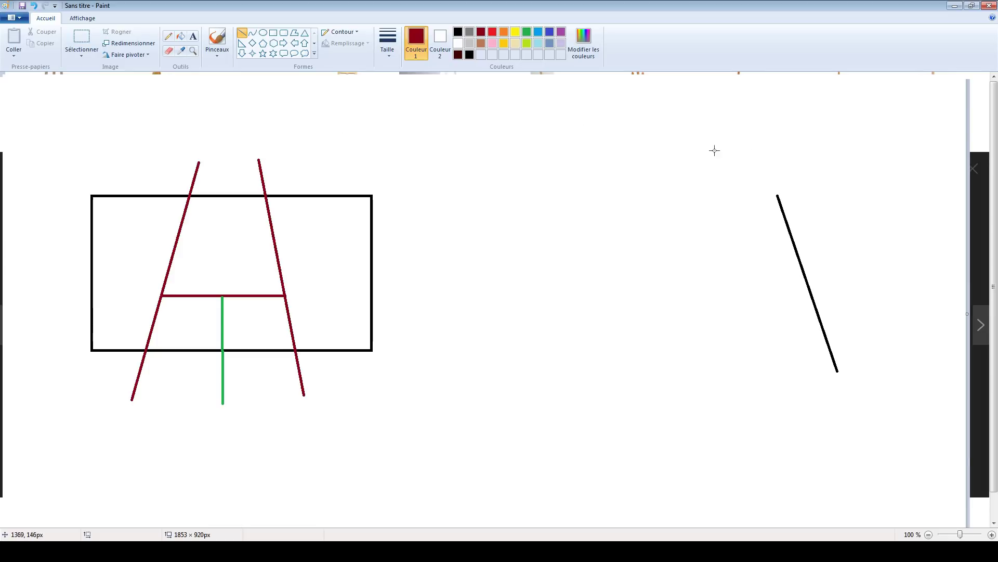
drag(758, 160, 850, 417)
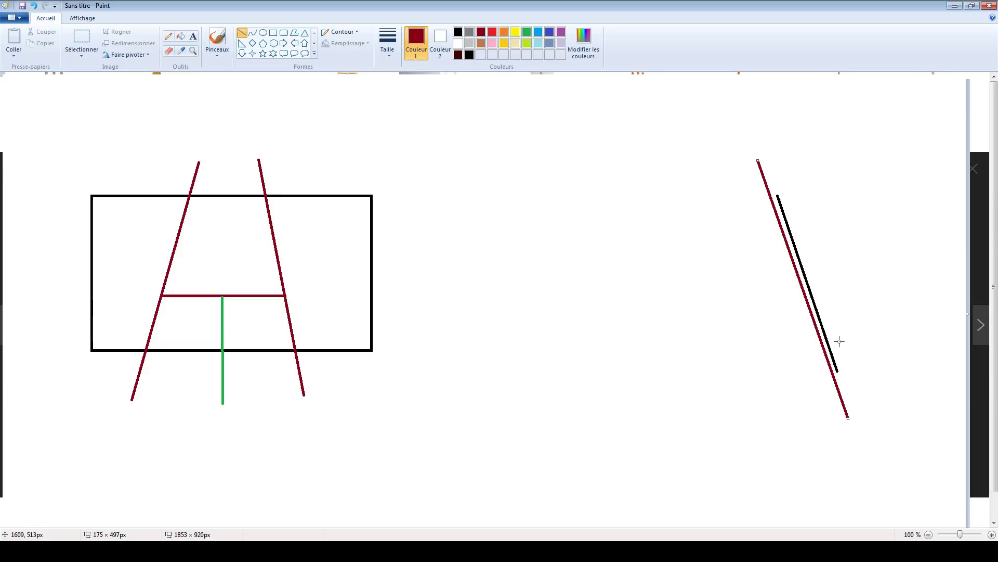
drag(758, 160, 762, 161)
click(699, 145)
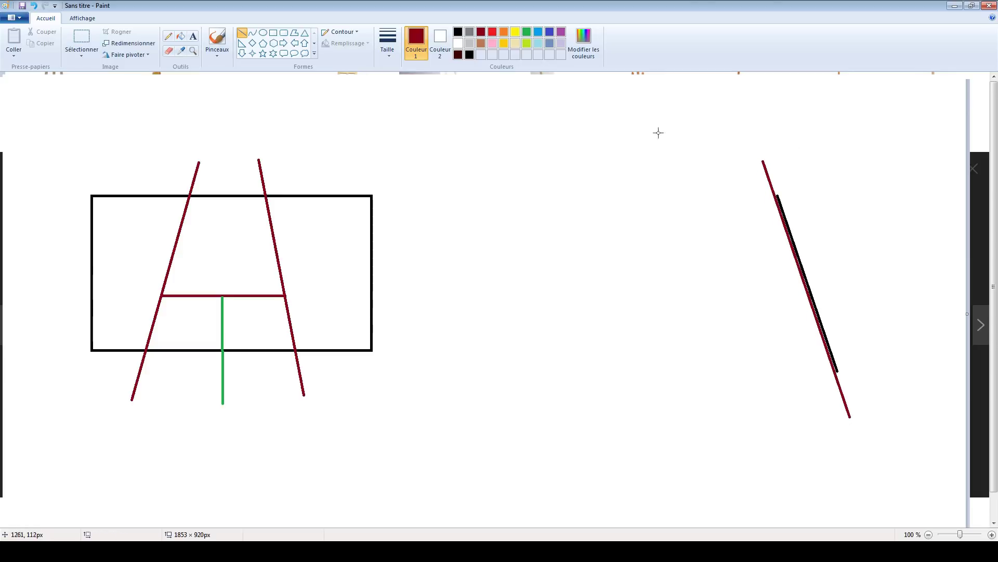
Add a green rear leg to the side view, slanting down and left from the middle of the dark red line
click(526, 33)
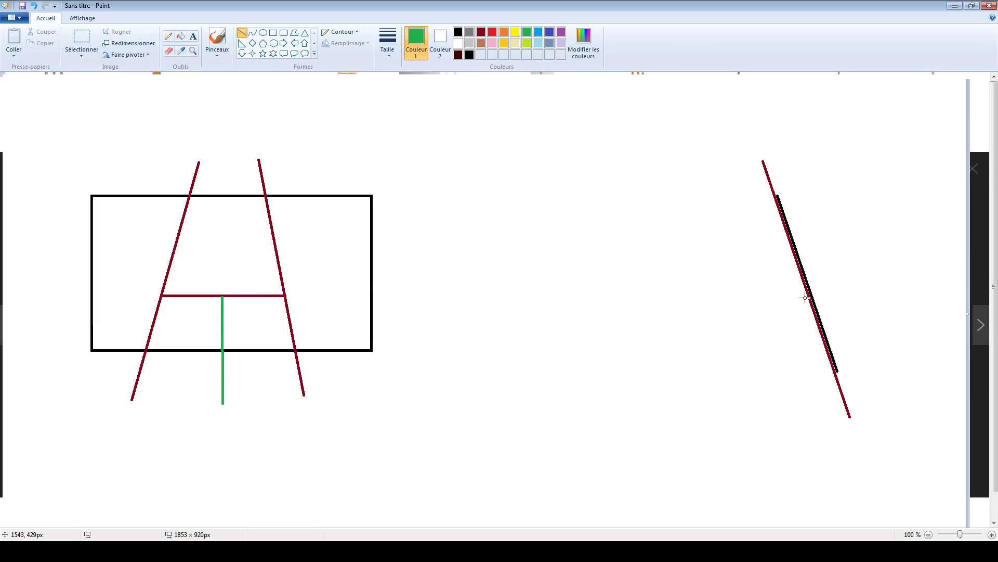
drag(807, 301, 752, 417)
click(818, 416)
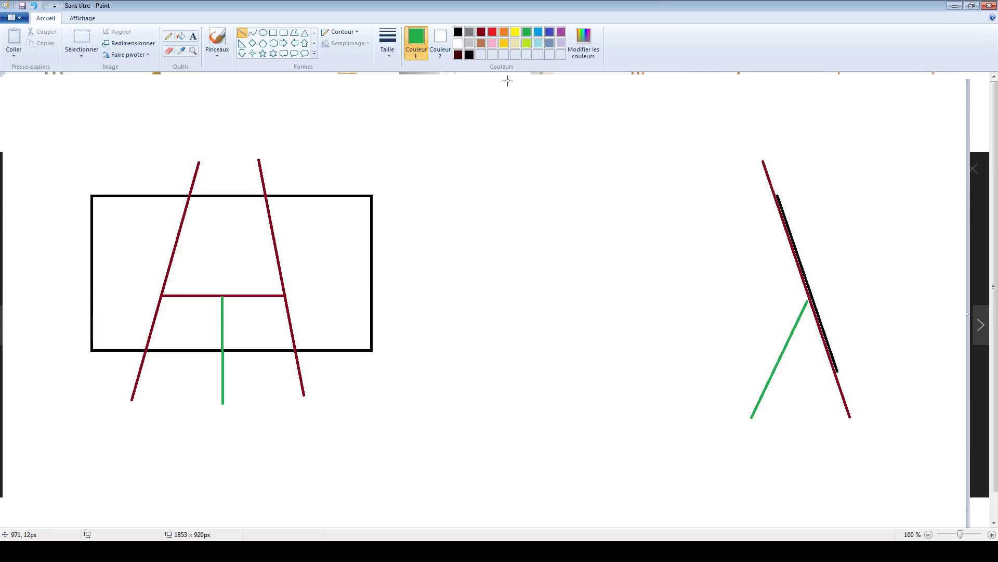
With a red brush, annotate the side view with a vertical reference and arc marked 15, and the angle between the legs marked 30
click(493, 32)
click(217, 37)
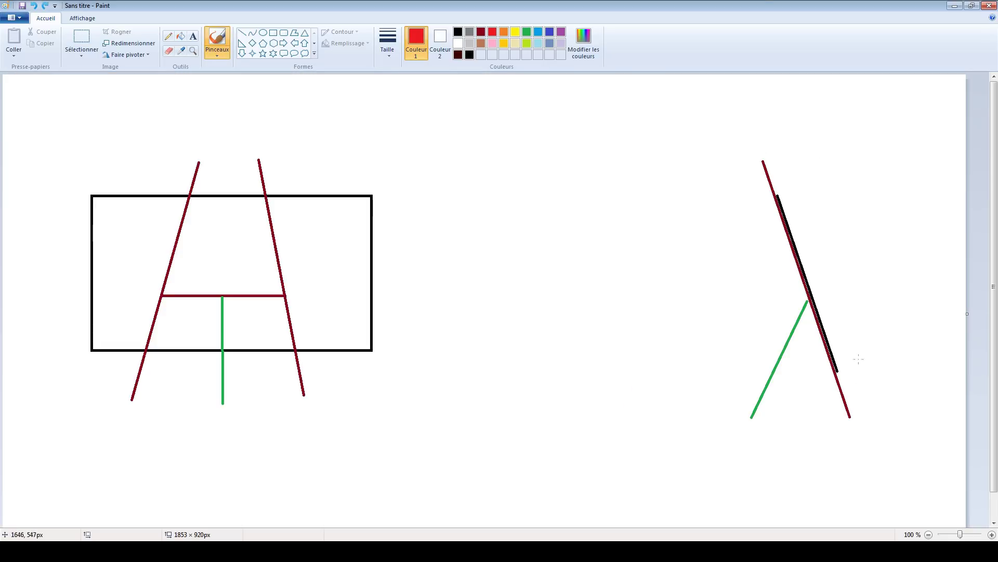
mouse_move(784, 165)
mouse_down()
mouse_move(830, 158)
mouse_move(796, 120)
mouse_up()
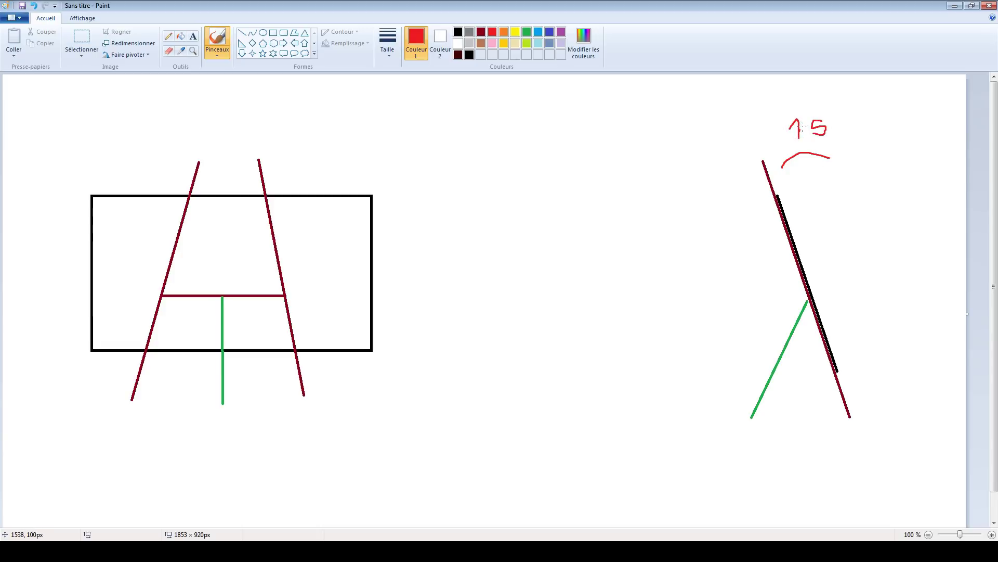
drag(835, 147, 833, 215)
drag(791, 358, 817, 363)
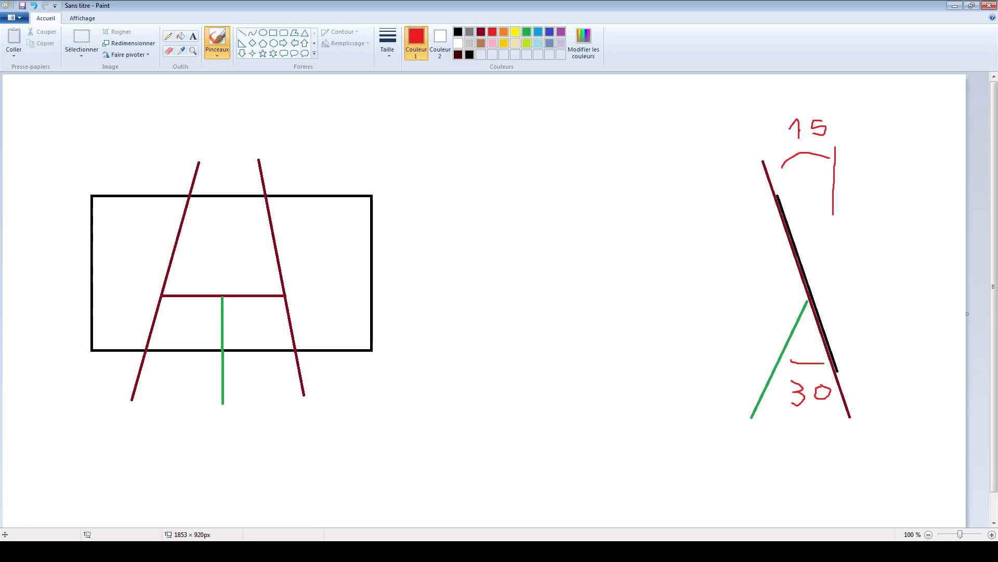
Check the easel photo in the browser and draw a vertical dark red line about 302 px tall between the two existing views in Paint
key(alt+Tab)
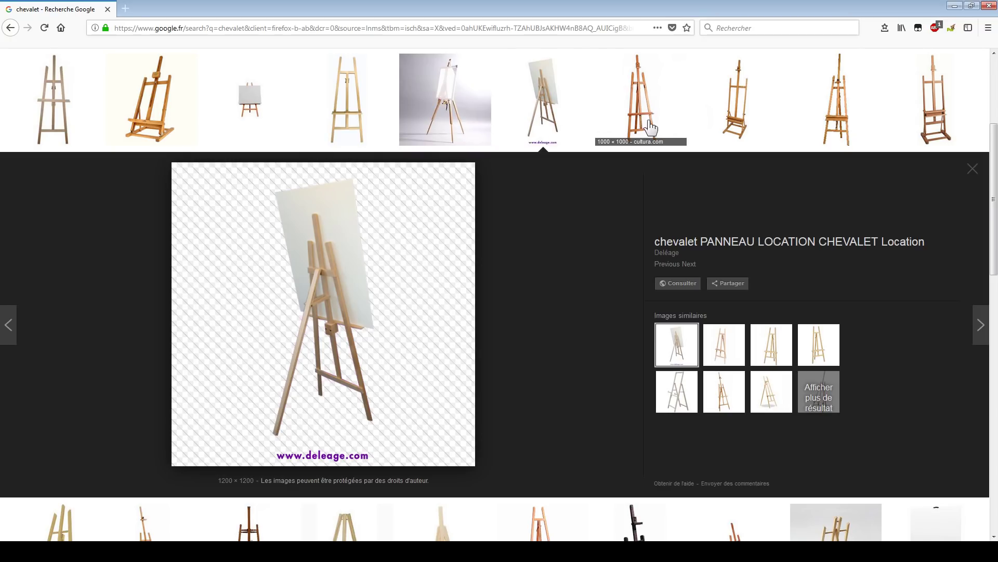
key(alt+Tab)
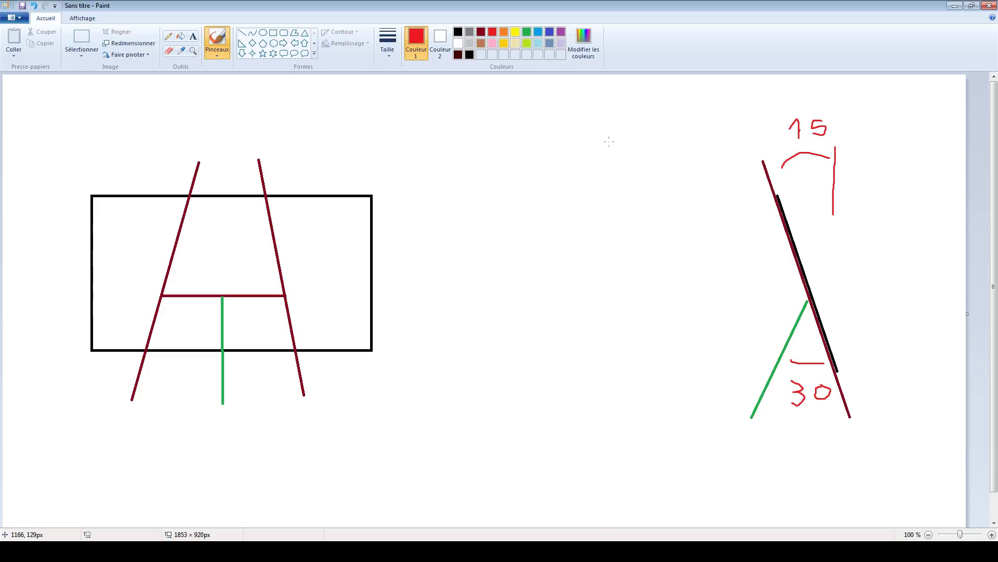
drag(601, 152, 604, 309)
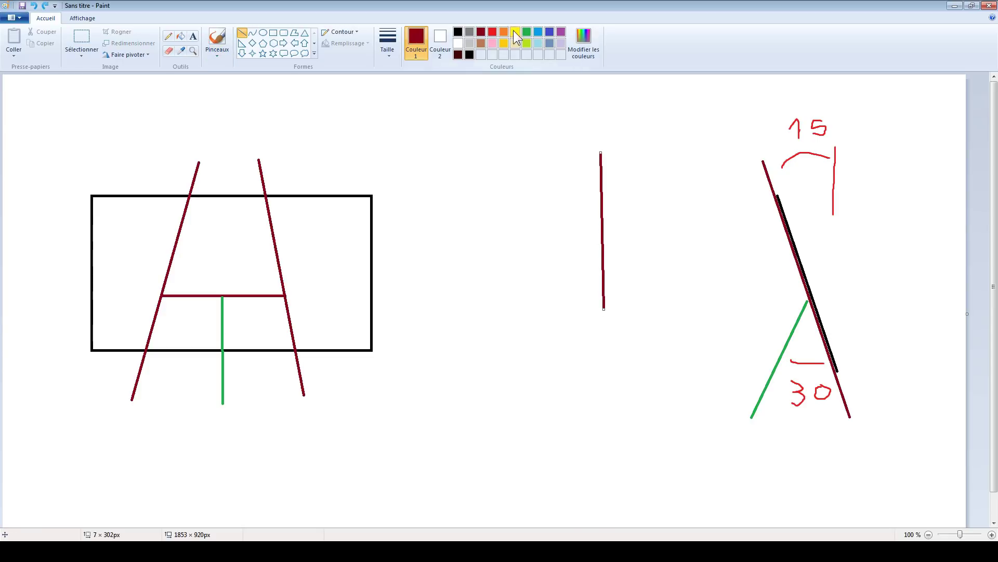
click(537, 136)
Draw a green line slanting down-left from the new vertical line's middle and a very dark red sloping ground line through their lower ends
click(527, 32)
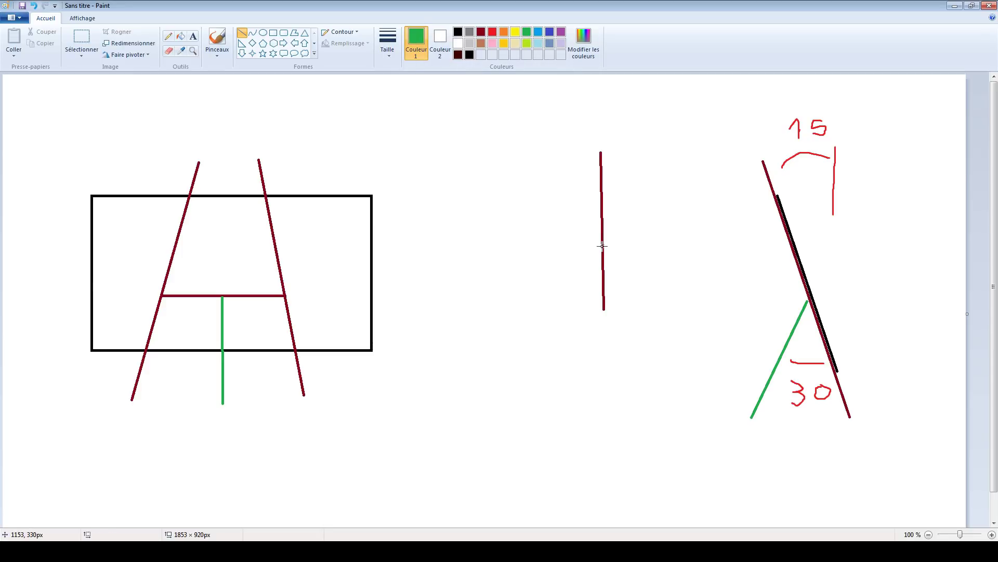
drag(602, 242, 545, 285)
click(470, 194)
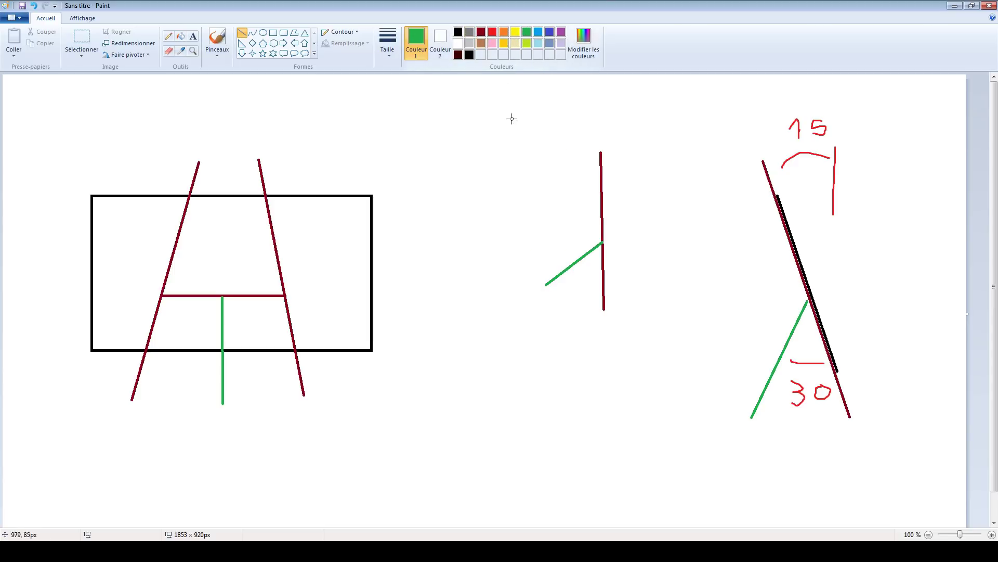
click(457, 54)
mouse_move(532, 275)
mouse_down()
mouse_move(636, 333)
mouse_move(651, 332)
mouse_up()
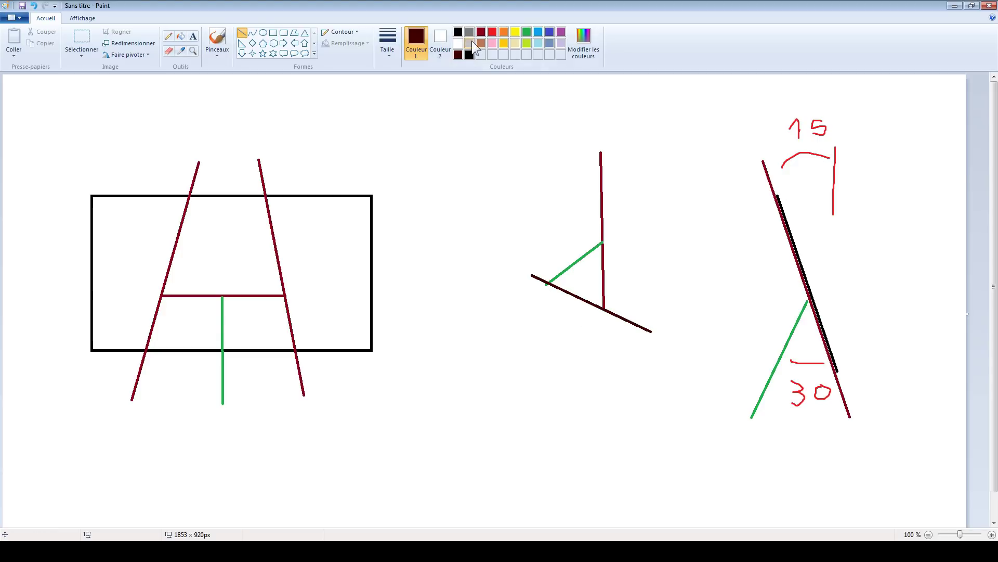
With a red brush, mark the middle sketch's ground angle with an arc and 15, and circle the crossbar and green leg junction in the front view
click(493, 32)
click(226, 44)
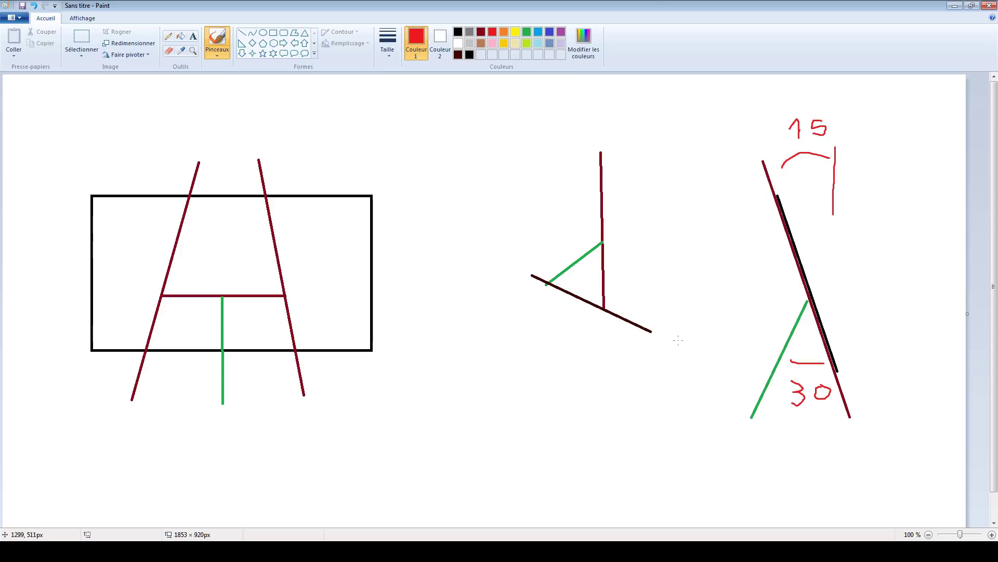
mouse_move(586, 305)
mouse_down()
mouse_move(567, 337)
mouse_move(546, 310)
mouse_move(534, 317)
mouse_move(551, 316)
mouse_move(551, 327)
mouse_up()
mouse_move(224, 277)
mouse_down()
mouse_move(208, 280)
mouse_move(204, 304)
mouse_move(241, 298)
mouse_move(225, 281)
mouse_up()
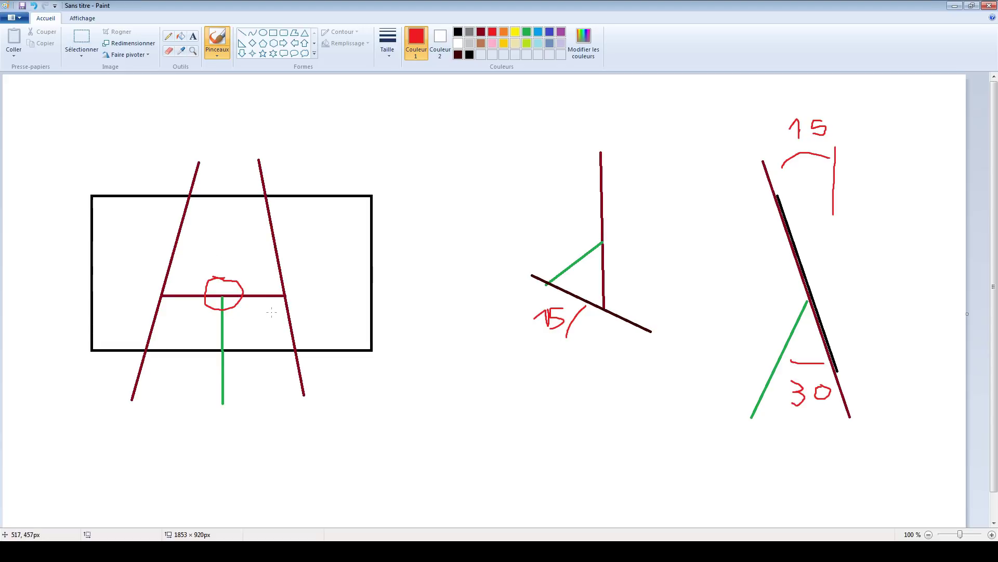
In dark red, brush a small square at the black panel's lower end in the side view and an arrow from the circled junction toward empty canvas
click(481, 32)
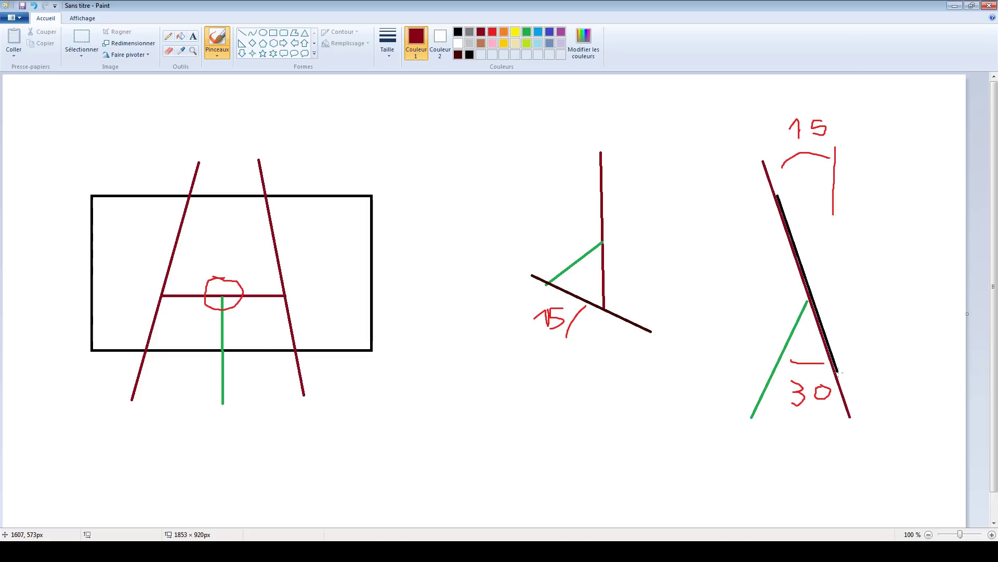
click(841, 372)
mouse_move(240, 301)
mouse_down()
mouse_move(423, 419)
mouse_move(448, 422)
mouse_move(417, 423)
mouse_up()
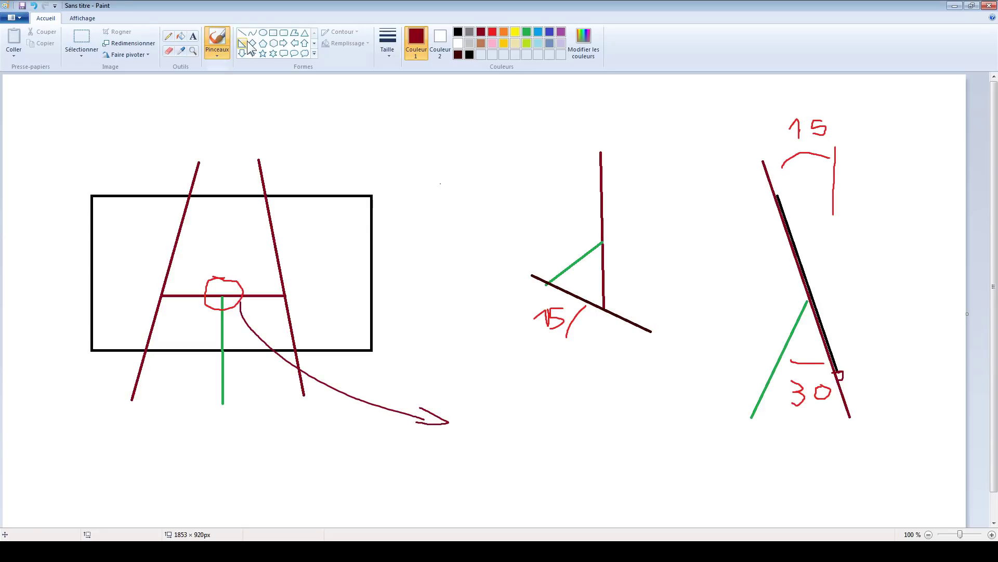
Draw a dark red rectangle about 248 × 141 px beyond the arrow's tip for the junction detail
click(273, 33)
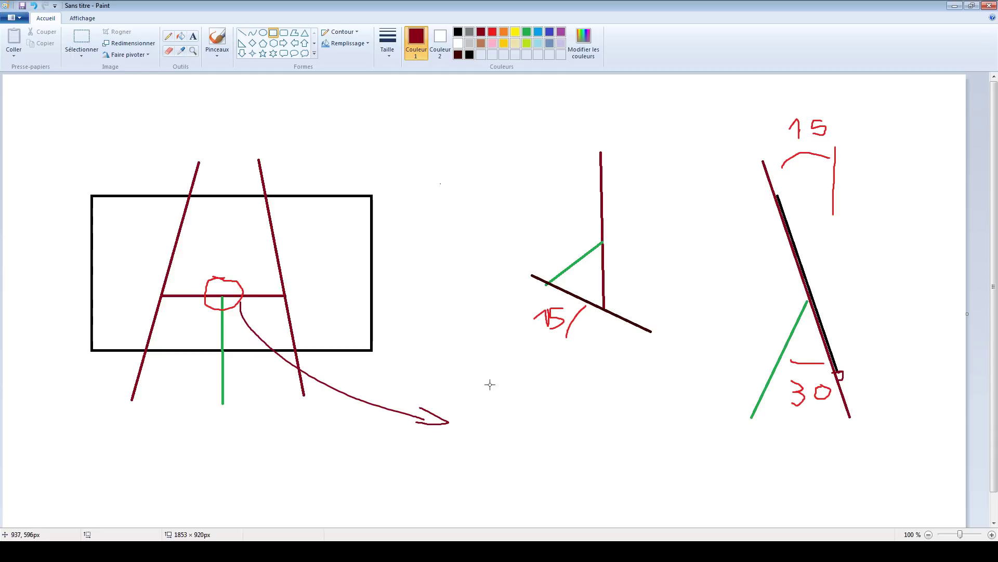
drag(485, 395, 614, 469)
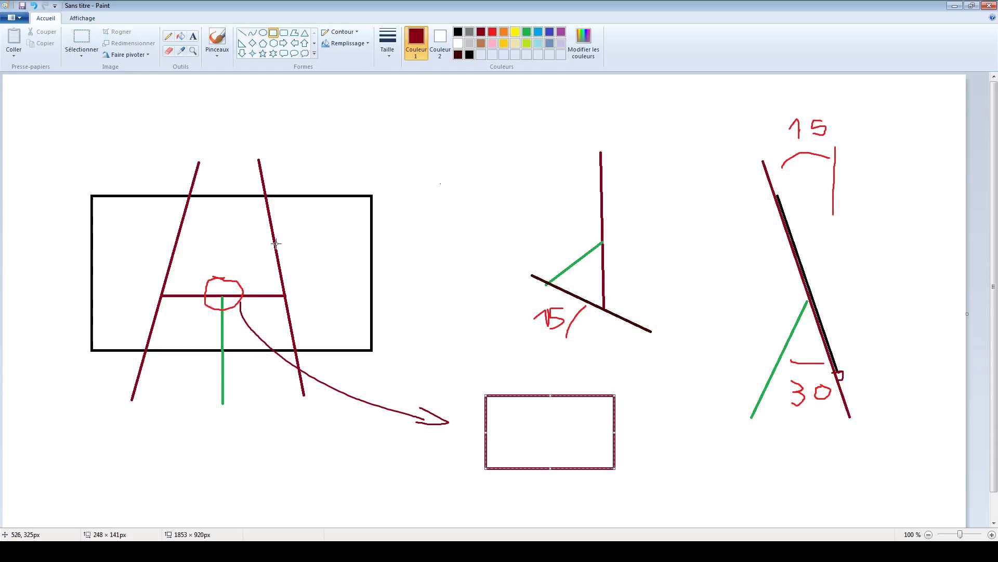
click(475, 382)
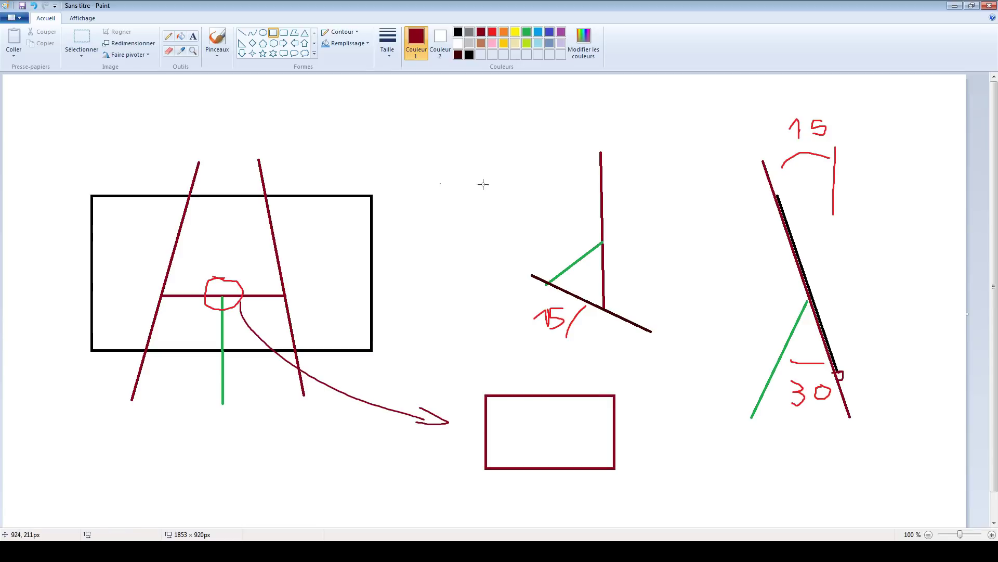
Brush a green outline of a round-ended leg running diagonally from the detail rectangle down to the lower left
click(527, 31)
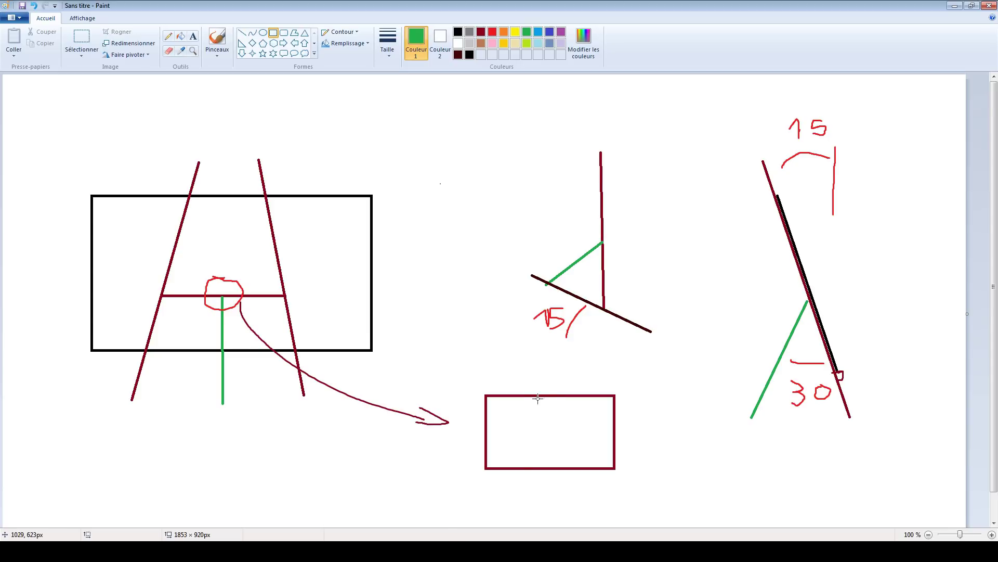
scroll(538, 398, down, 1)
click(217, 41)
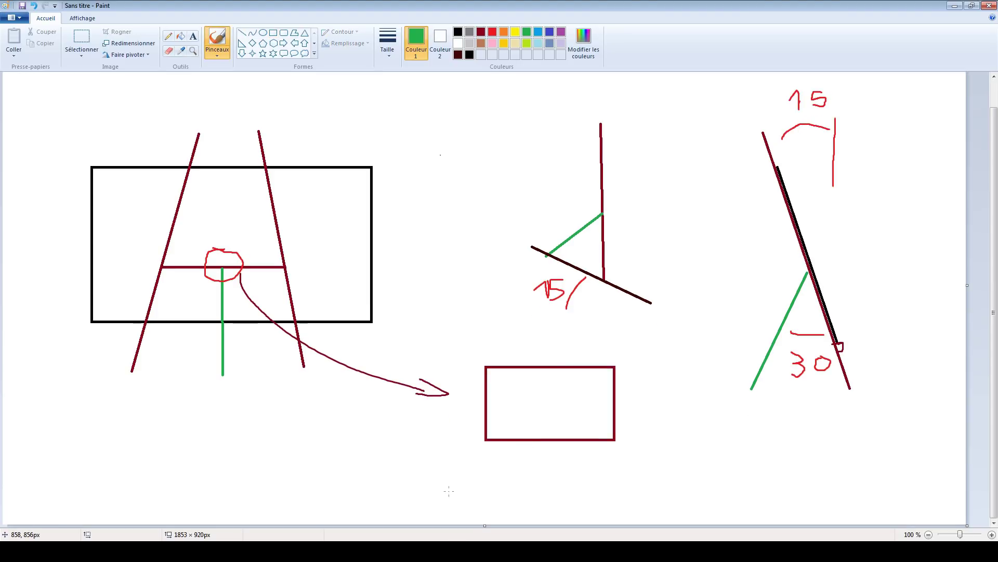
mouse_move(449, 491)
mouse_down()
mouse_move(559, 385)
mouse_move(580, 418)
mouse_move(553, 442)
mouse_move(467, 515)
mouse_move(424, 507)
mouse_up()
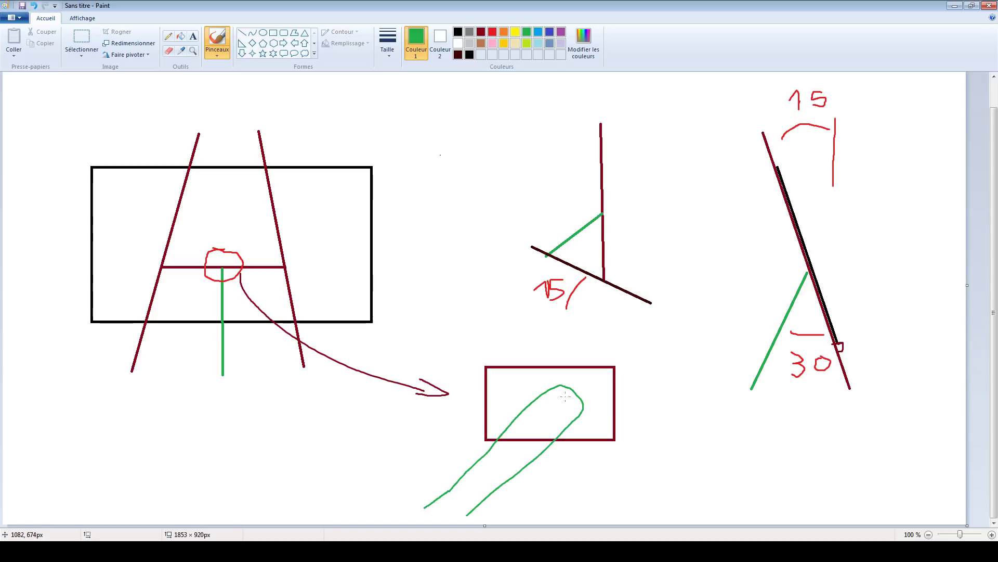
Draw a small green ellipse inside the leg's rounded end as the pivot hole
mouse_move(550, 399)
mouse_down()
mouse_move(542, 411)
mouse_move(555, 416)
mouse_move(559, 399)
mouse_up()
key(ctrl+z)
click(263, 33)
drag(548, 400, 565, 420)
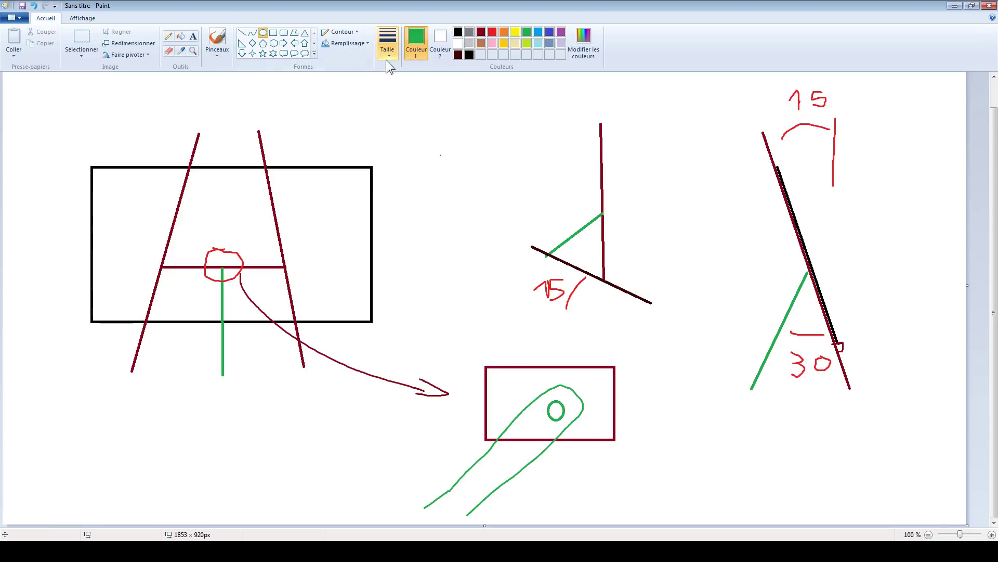
In red, brush a vertical reference line, a centreline along the leg, an arc between them and the label 30 in the junction detail
click(216, 38)
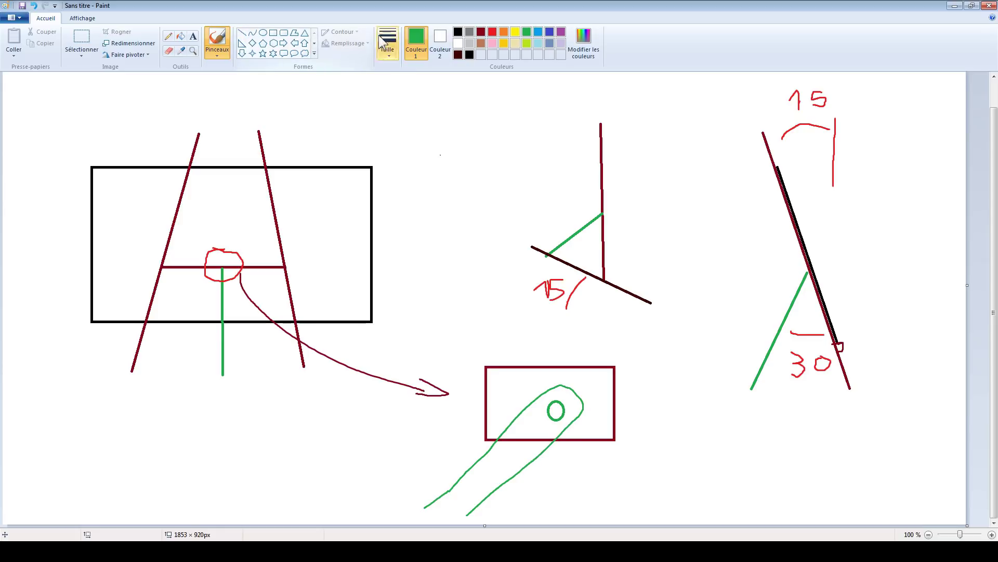
click(492, 32)
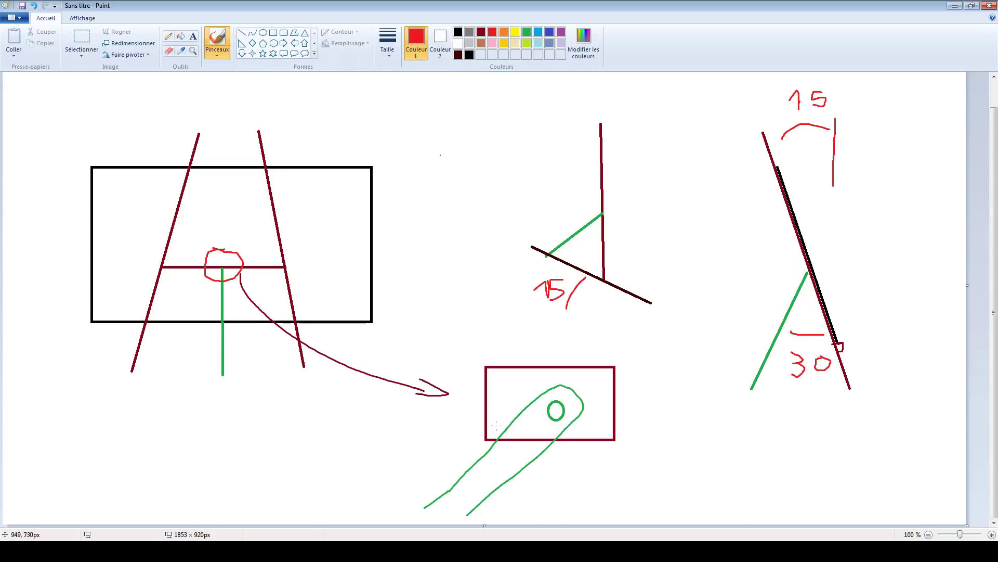
drag(583, 452, 583, 516)
drag(468, 494, 544, 423)
drag(498, 463, 595, 492)
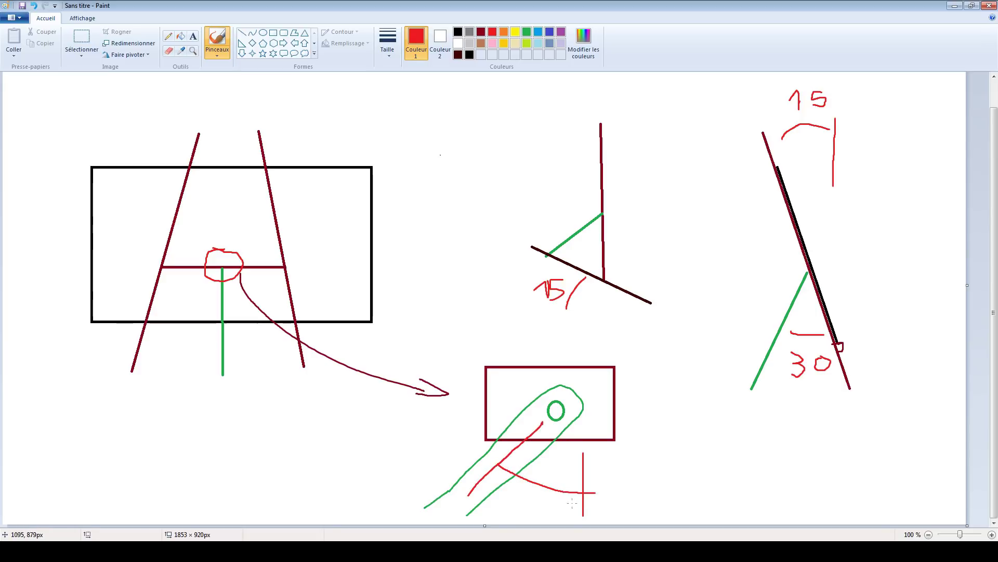
mouse_move(513, 493)
mouse_down()
mouse_move(534, 500)
mouse_move(518, 516)
mouse_move(559, 498)
mouse_up()
Brush a dark red notch outline around the leg's rounded end and erase the detail rectangle's lower edge across the notch opening
click(168, 50)
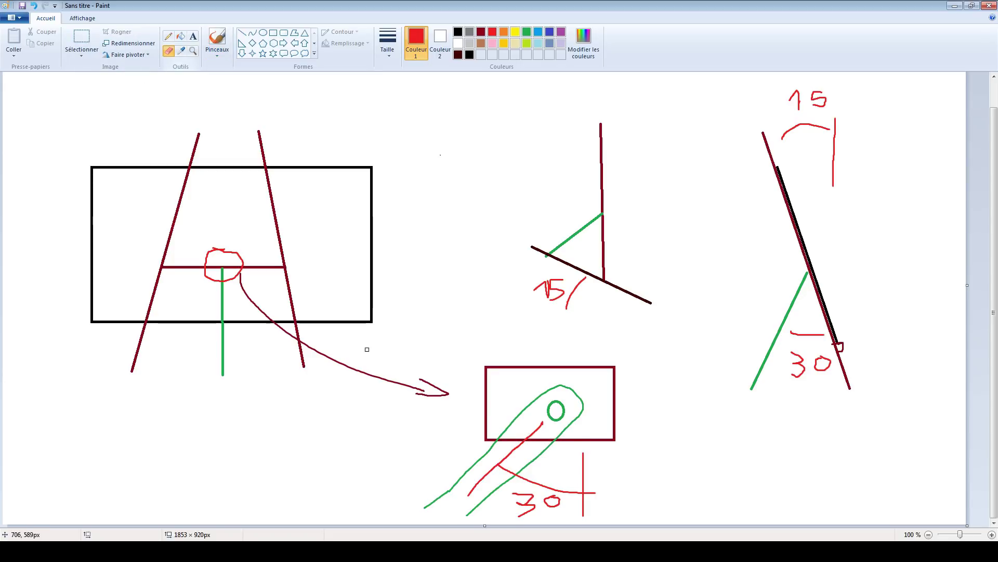
mouse_move(495, 440)
mouse_down()
mouse_move(552, 438)
mouse_move(501, 437)
mouse_up()
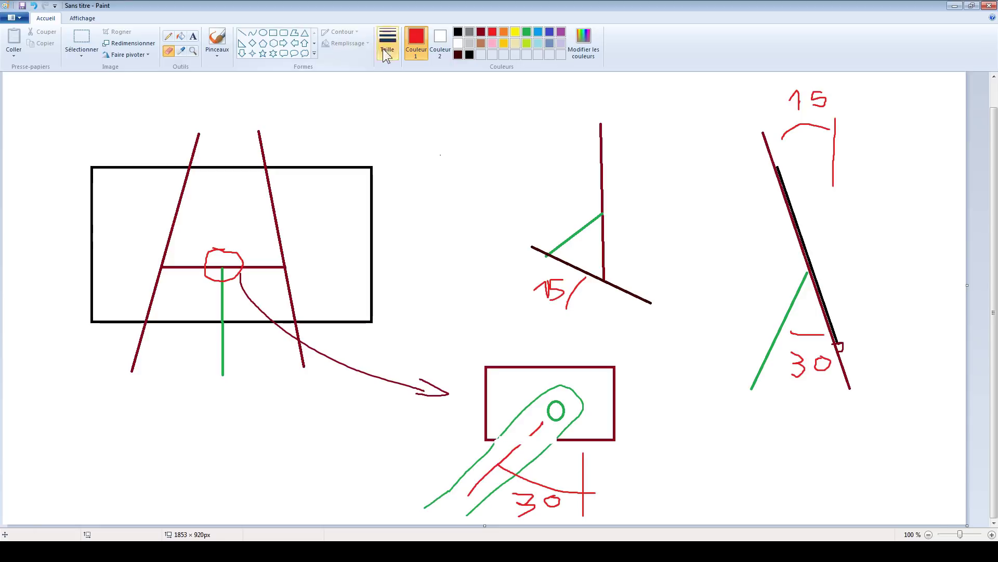
click(481, 32)
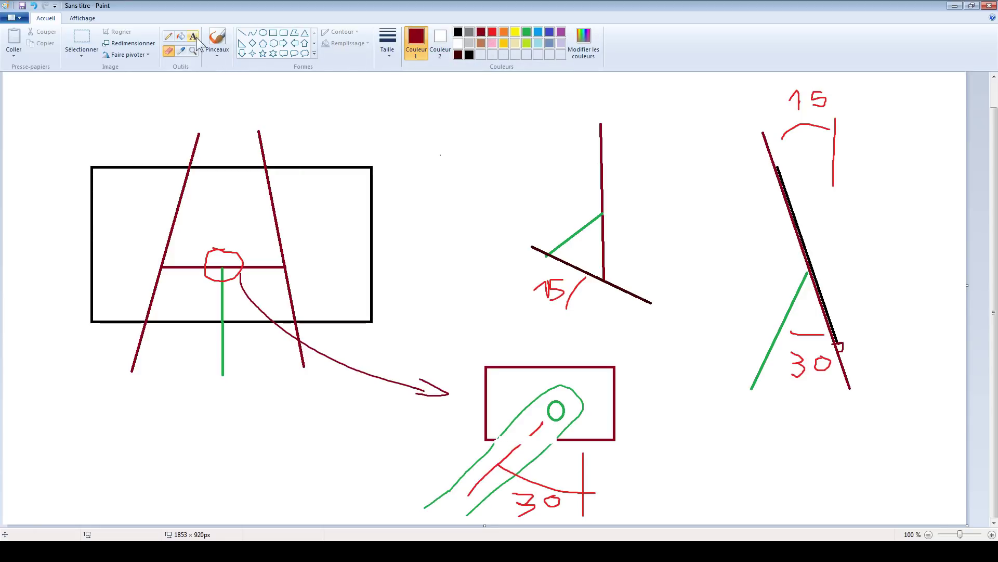
click(222, 40)
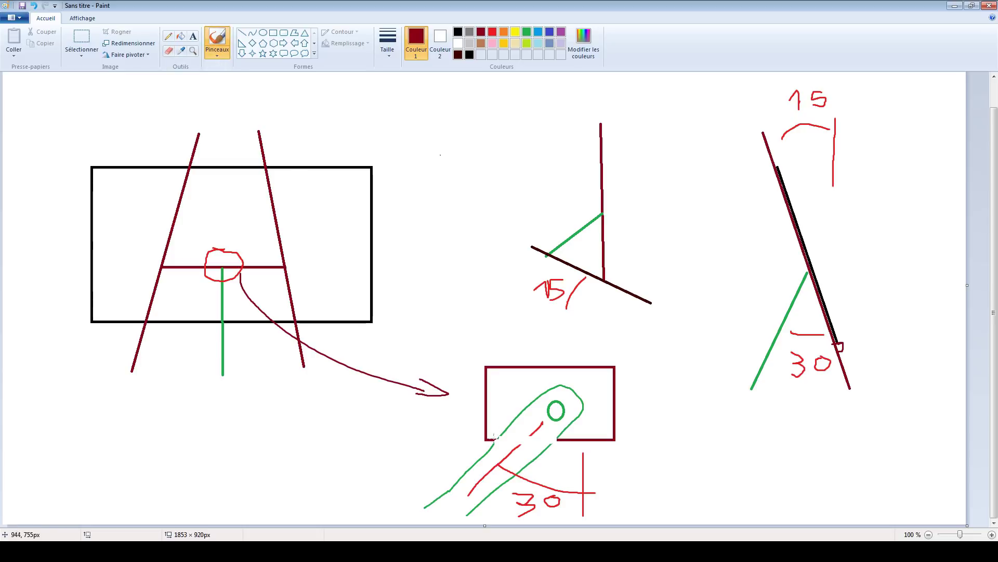
mouse_move(492, 439)
mouse_down()
mouse_move(545, 383)
mouse_move(572, 379)
mouse_up()
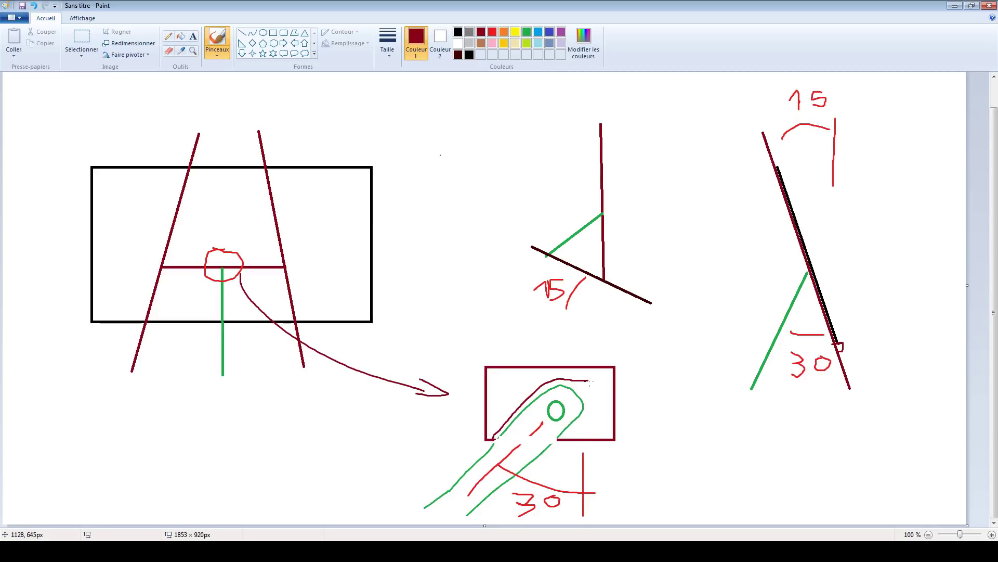
drag(589, 387, 593, 441)
click(168, 50)
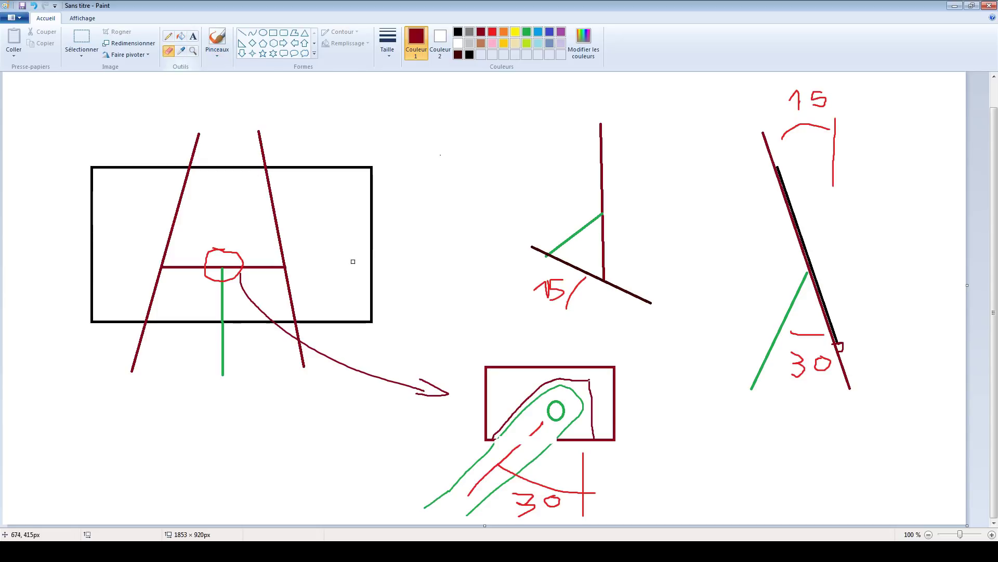
drag(558, 440, 590, 441)
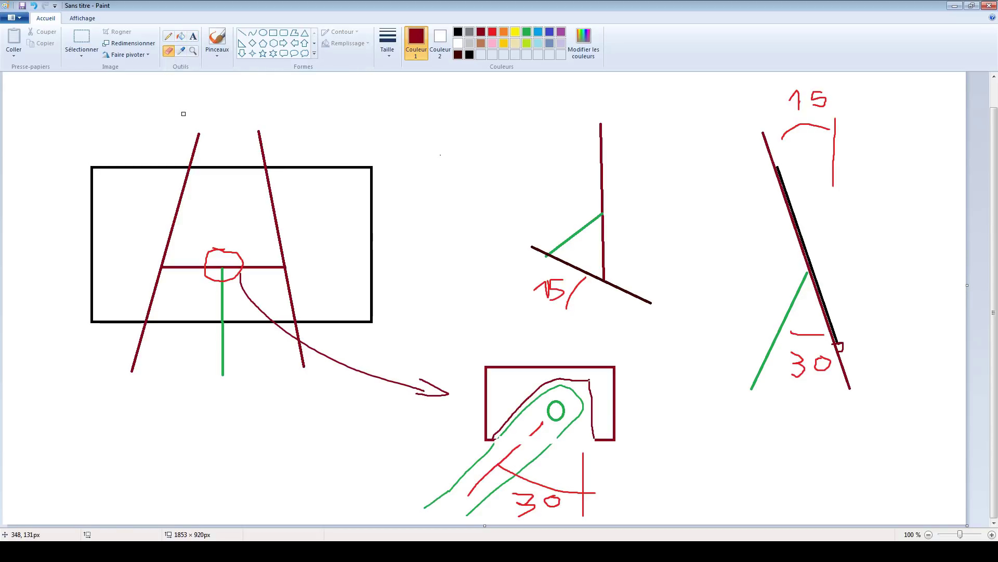
Brush over the gaps in the leg's outline in green and add a small green plus inside the pivot hole
click(217, 38)
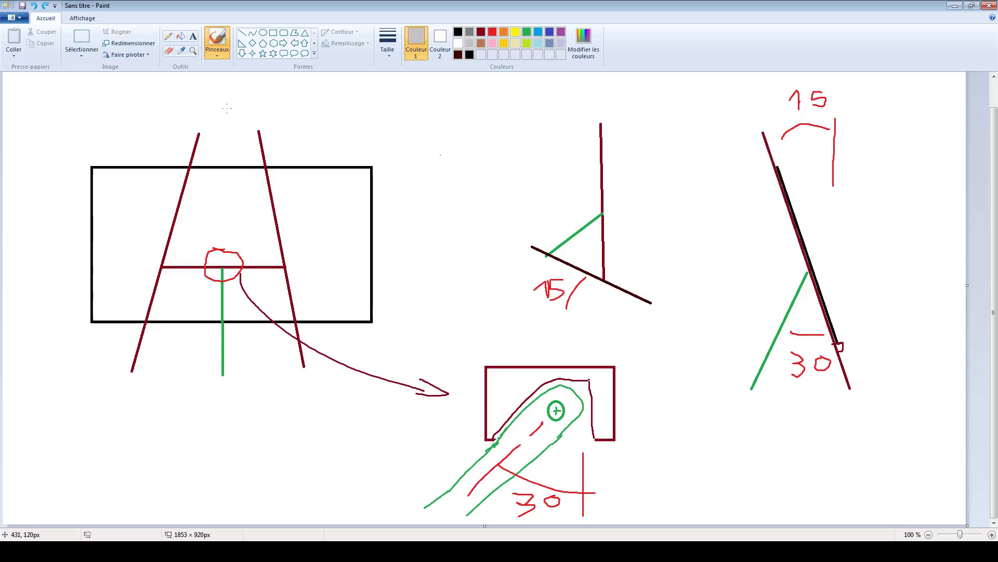
drag(226, 107, 230, 215)
drag(228, 251, 218, 439)
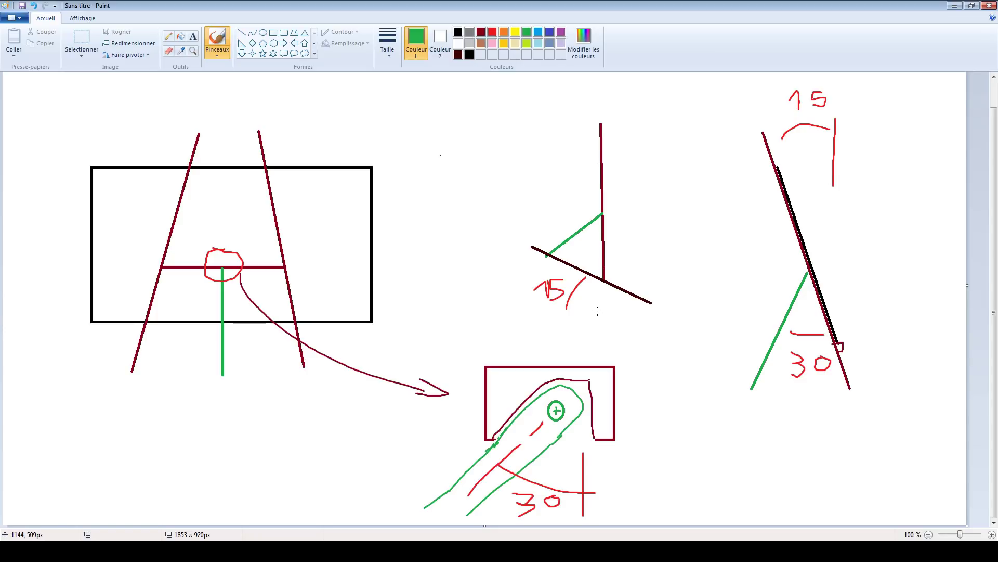
Switch to FreeCAD to look over the empty Chevalet document, and return to the easel drawing in Paint
key(alt+Tab)
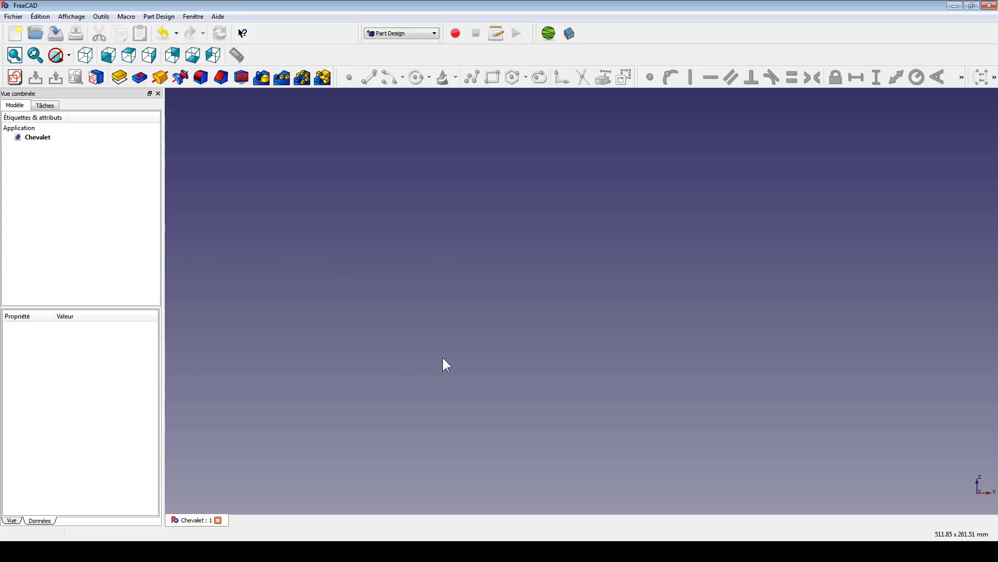
click(22, 138)
click(23, 139)
click(452, 247)
key(alt+Tab)
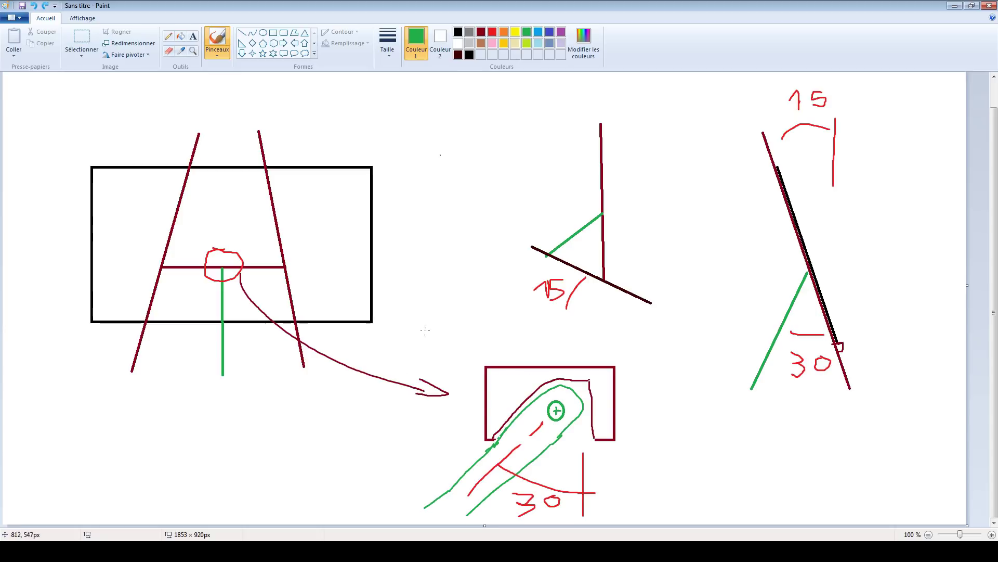
Switch to FreeCAD and create a new sketch on the YZ plane in the Chevalet document
key(alt+Tab)
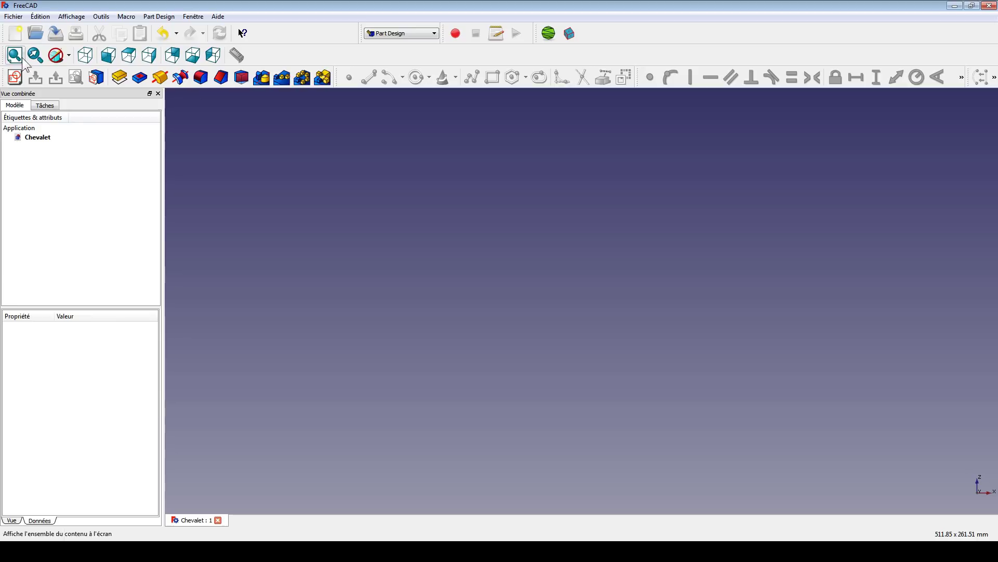
click(16, 77)
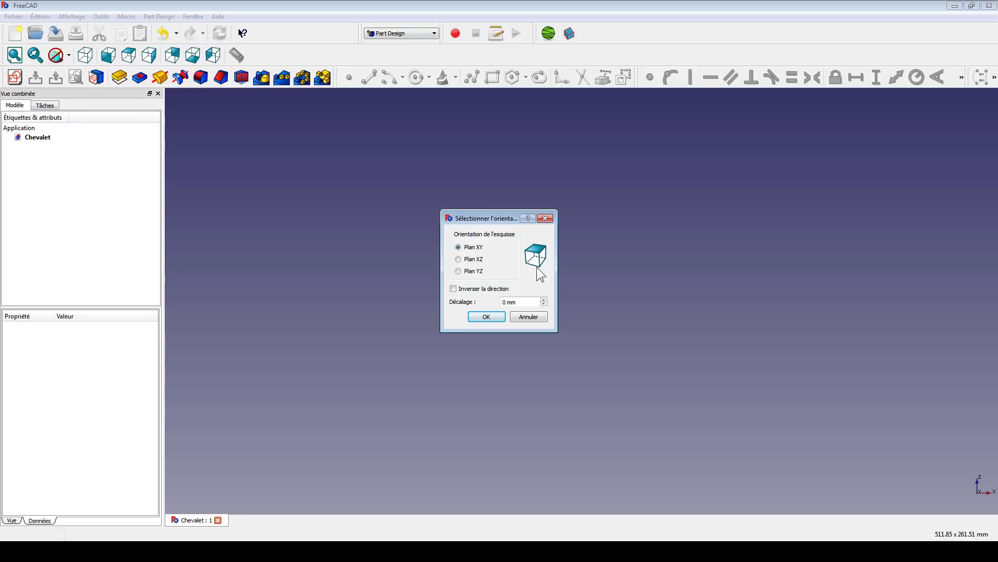
click(482, 259)
click(459, 271)
key(Return)
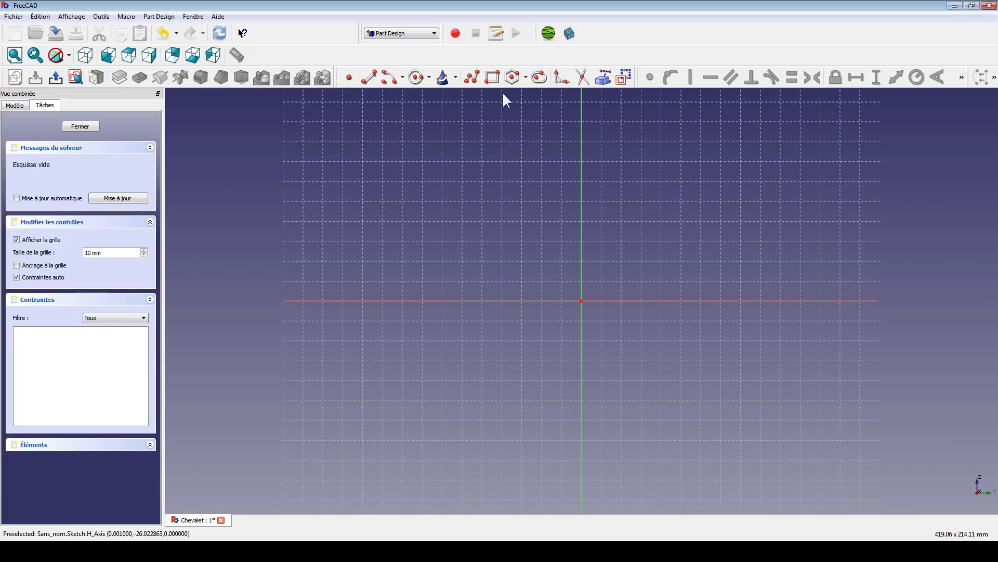
Draw a rectangle about 175 × 116 mm enclosing the sketch origin
click(492, 76)
click(431, 181)
click(778, 410)
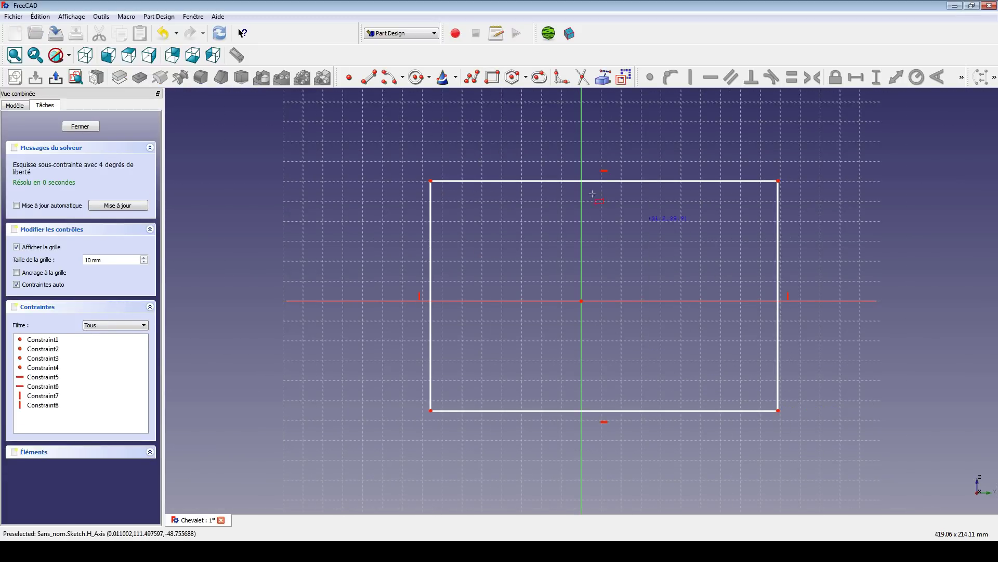
right_click(560, 171)
Constrain the rectangle's width to 150 mm and its height to 100 mm
click(542, 181)
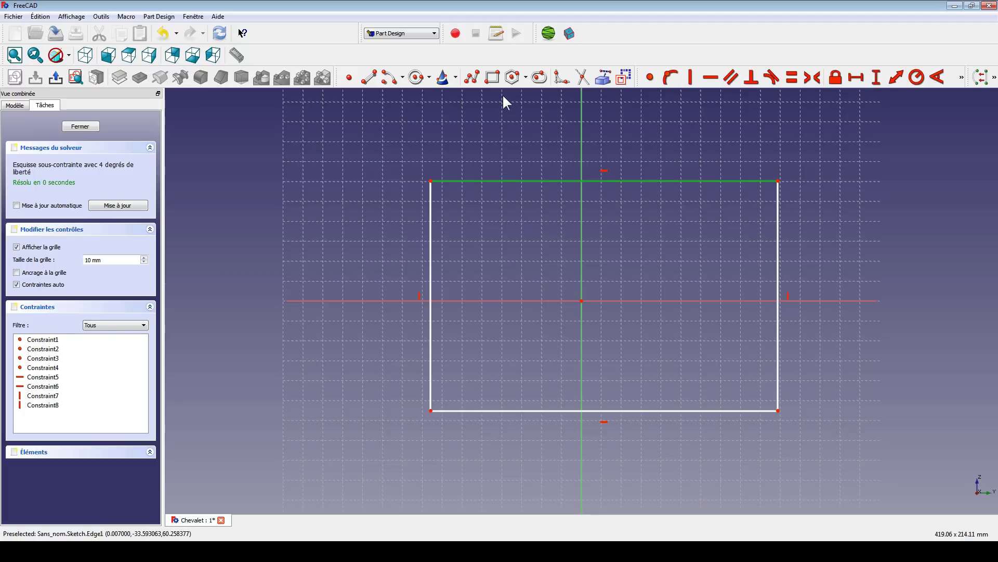
text(l)
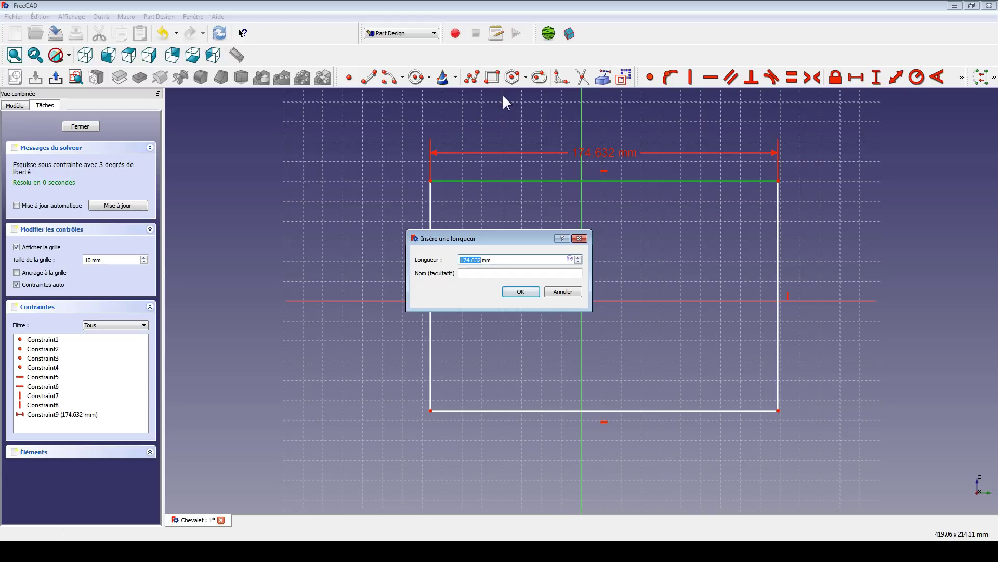
text(150)
key(Return)
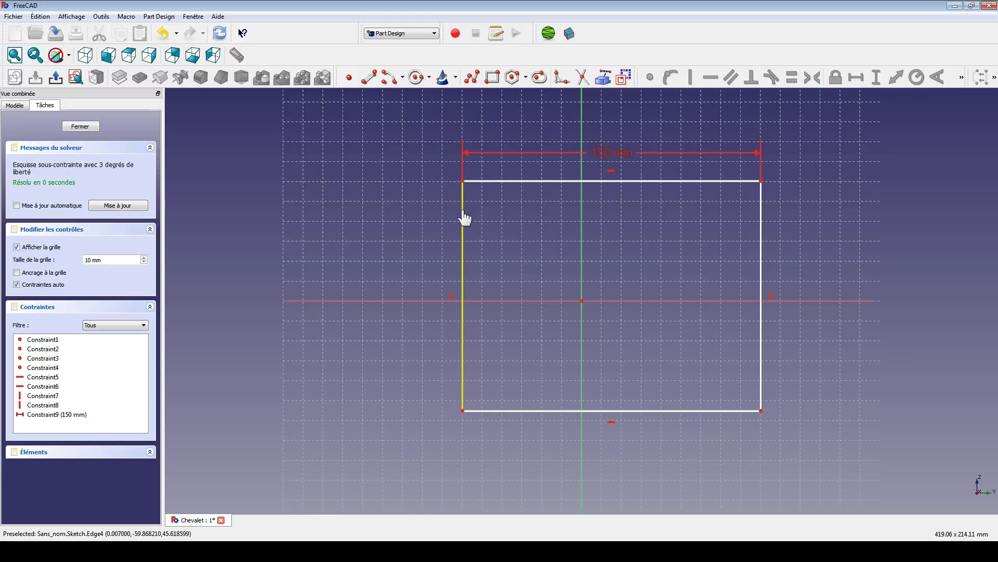
text(i100)
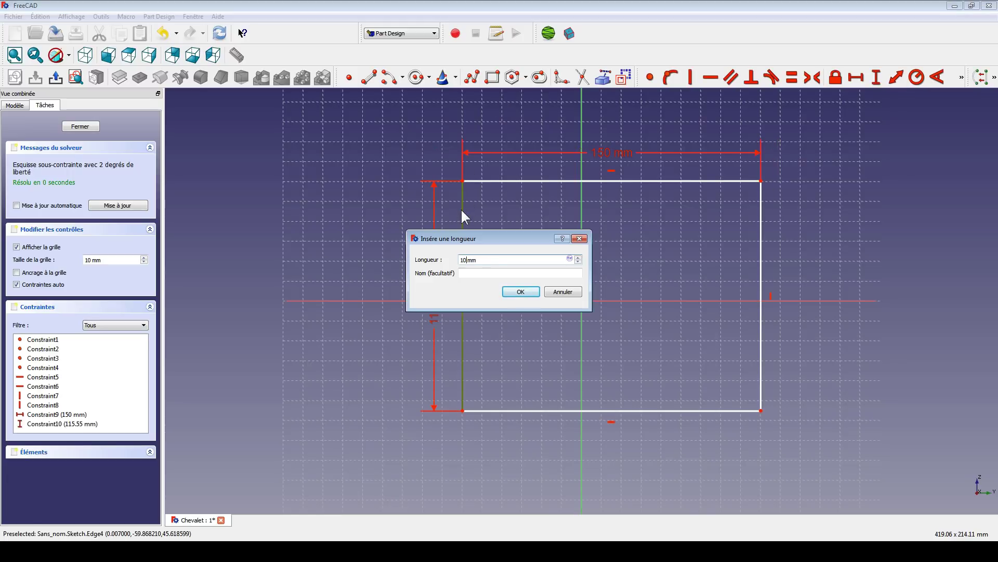
key(Return)
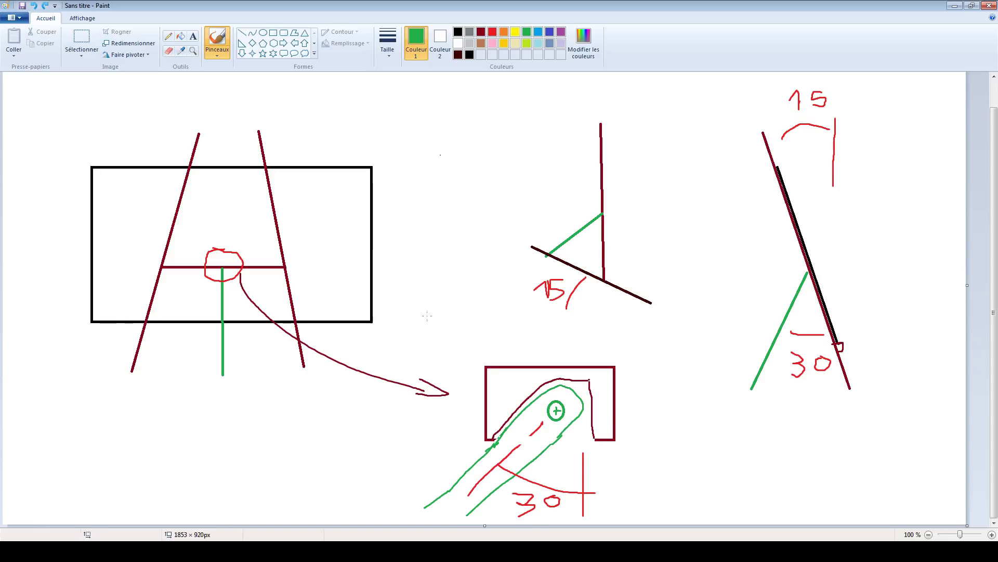
Back in FreeCAD, constrain the horizontal distance from the origin to the rectangle's upper right corner to 150/2 mm and reposition that dimension
key(alt+Tab)
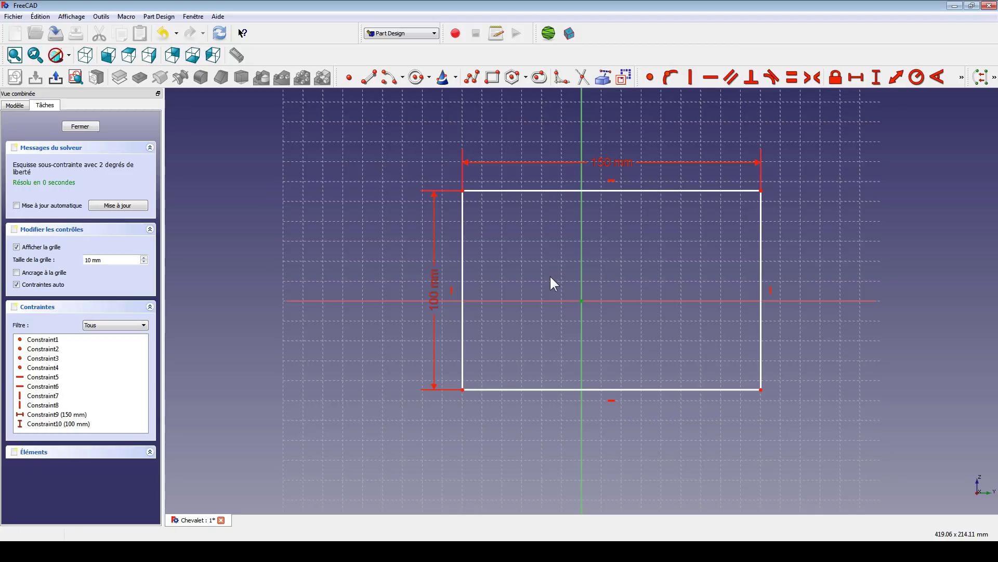
mouse_move(582, 190)
mouse_down()
mouse_move(486, 196)
mouse_move(604, 202)
mouse_move(504, 195)
mouse_move(567, 202)
mouse_up()
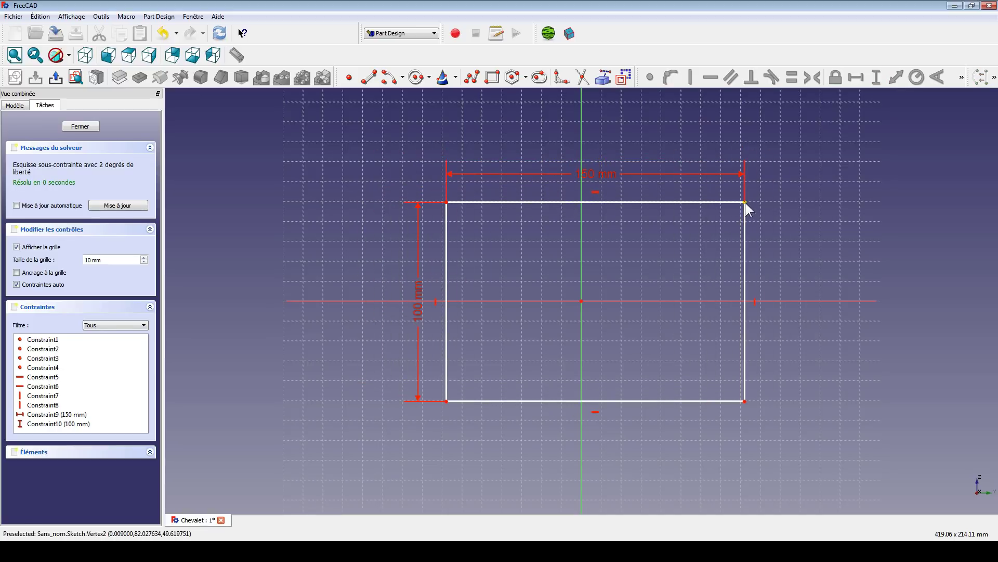
click(583, 300)
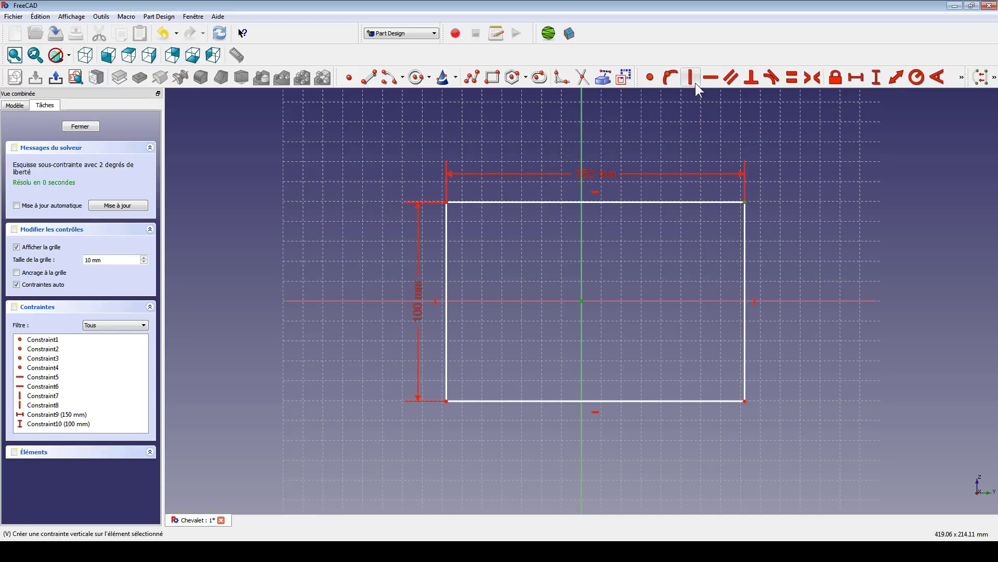
click(855, 77)
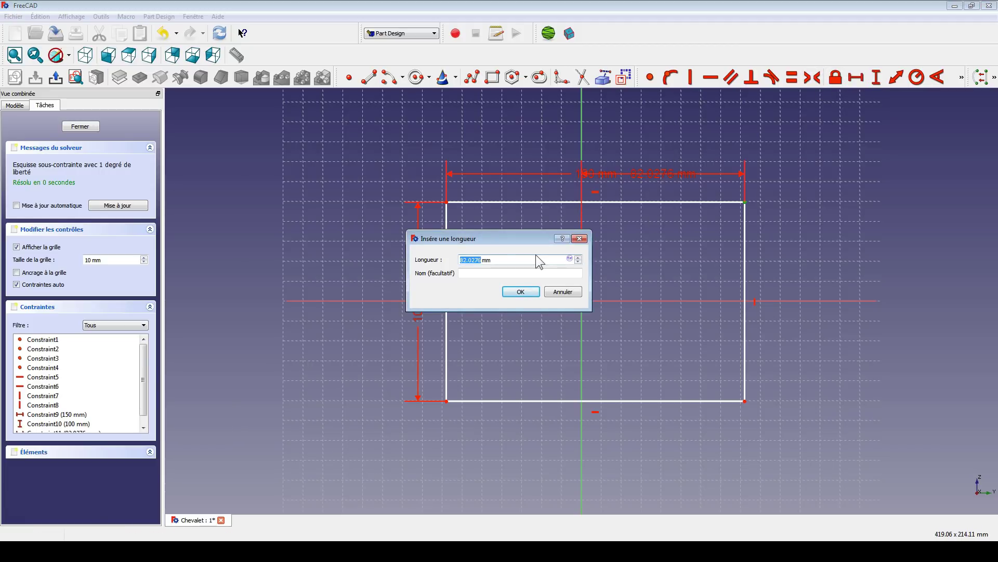
text(150/2)
key(Return)
drag(652, 173, 644, 189)
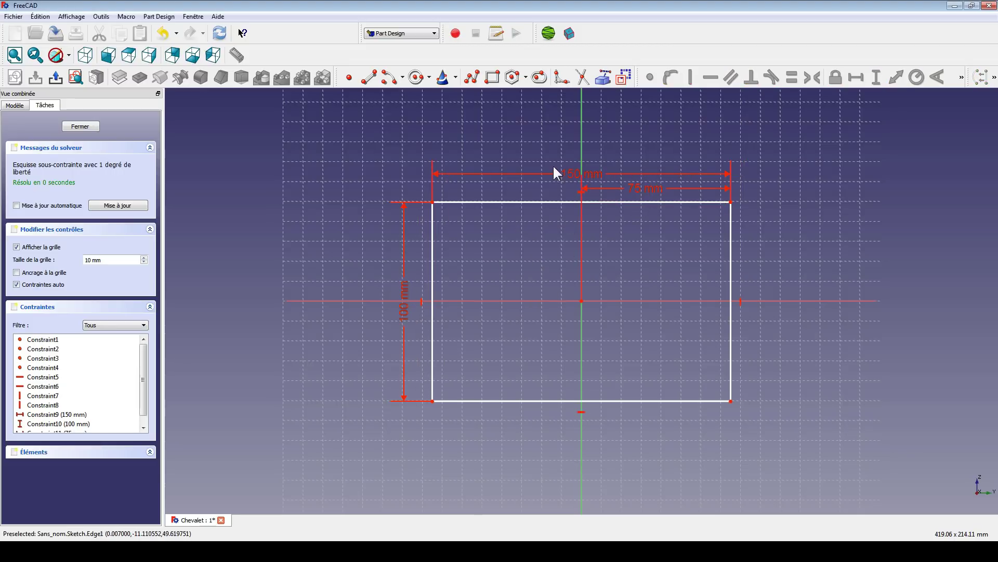
Move the rectangle upward and constrain its lower right corner to a vertical distance of 33 mm from the origin
drag(554, 203, 613, 178)
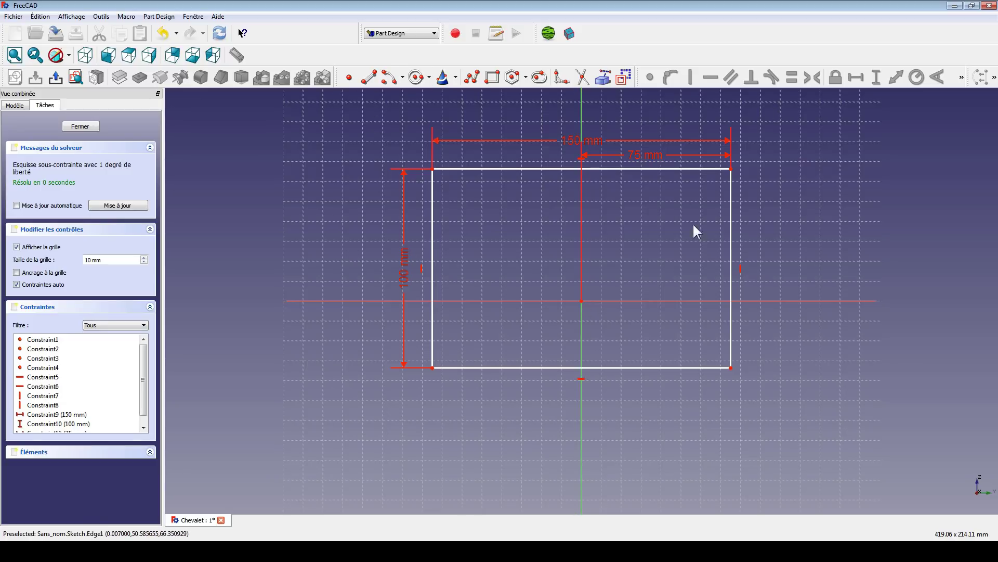
click(731, 367)
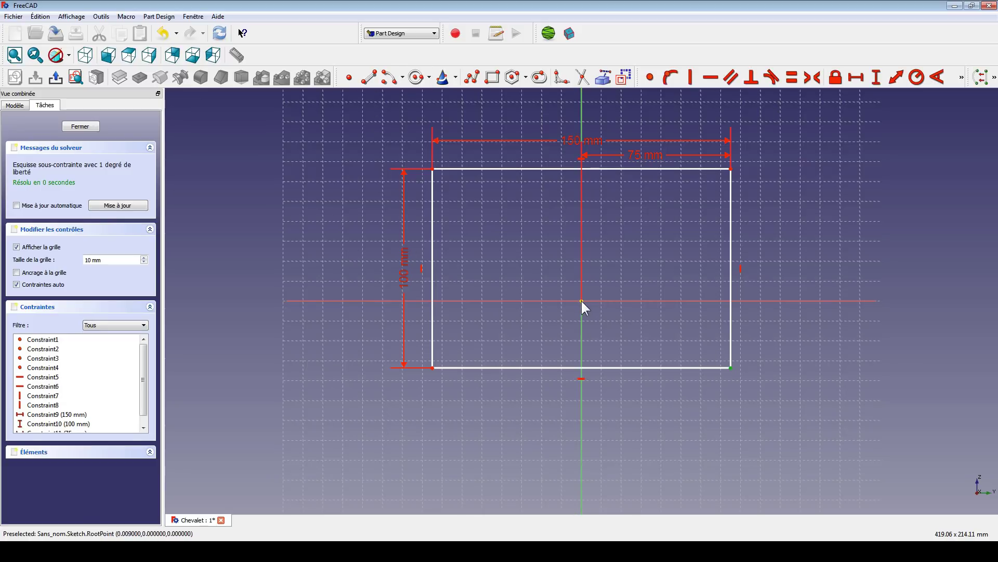
click(876, 77)
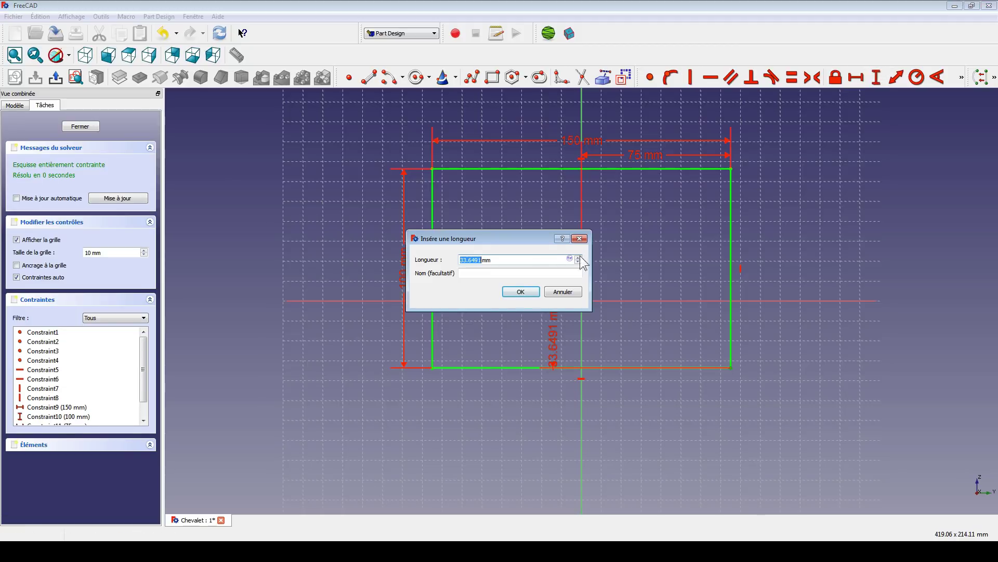
text(33)
key(Return)
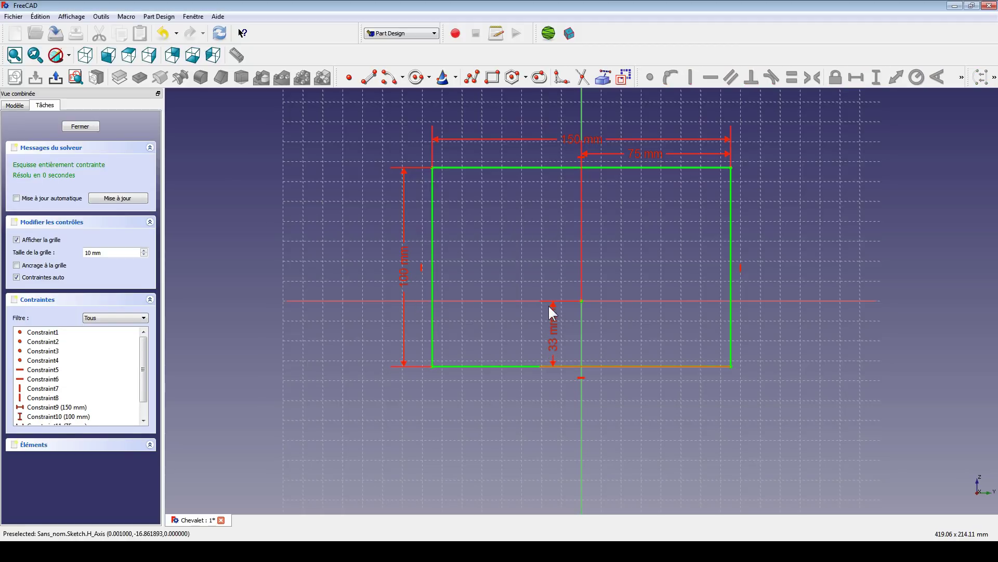
Leave the rectangle sketch and rename it Photo
click(31, 79)
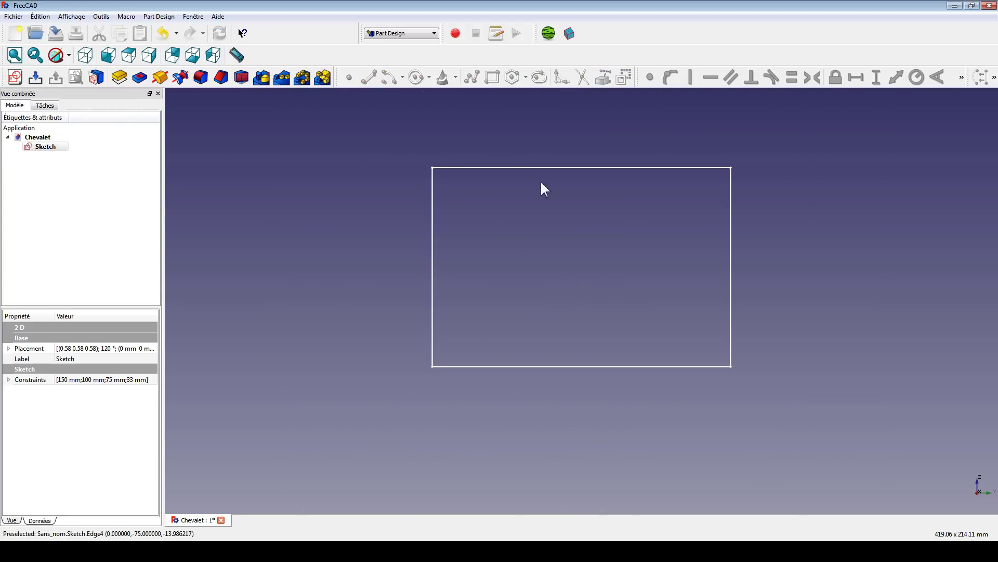
key(F2)
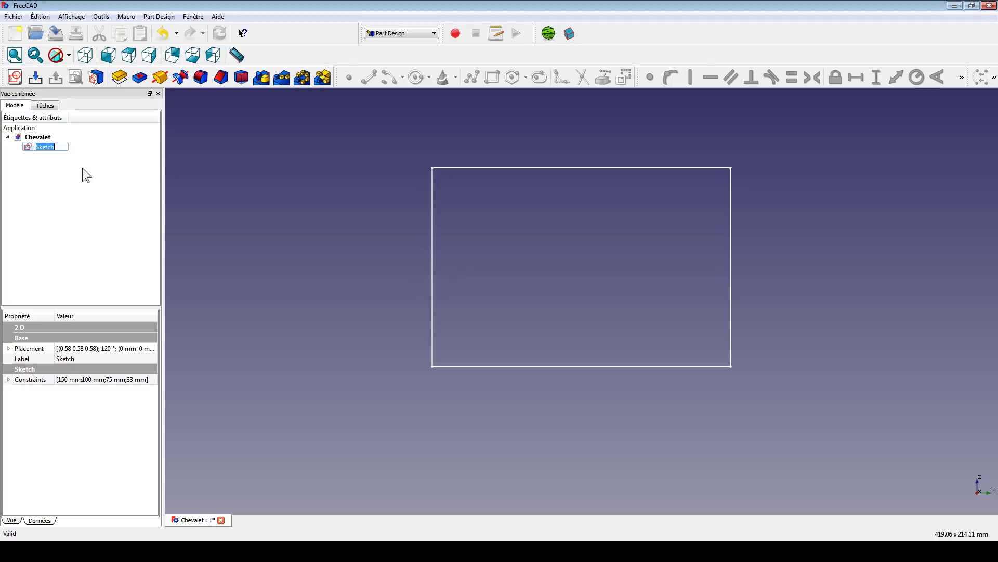
text(Photo)
key(Return)
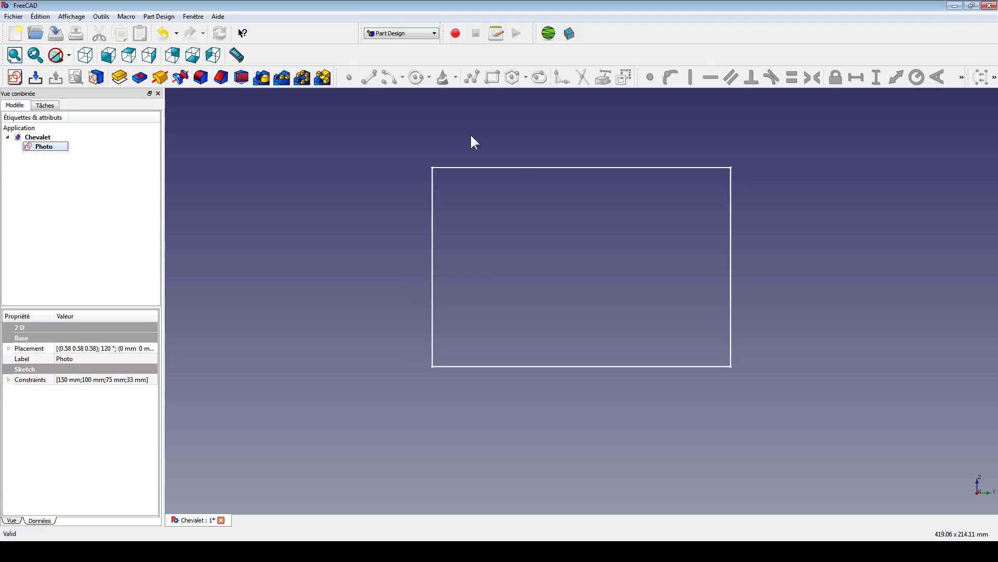
Create a new sketch on the XZ plane and view it face-on, with the photo seen edge-on
click(471, 226)
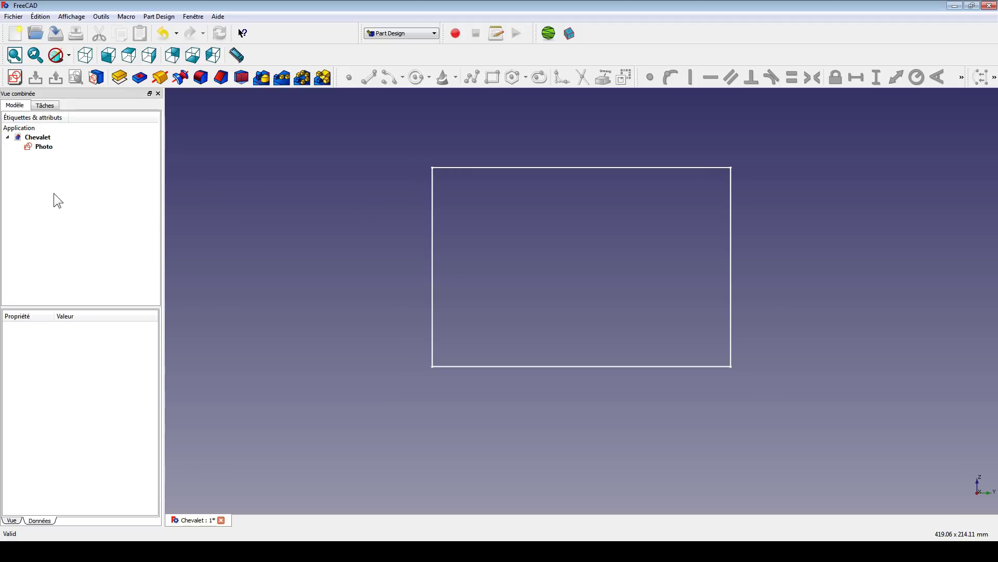
click(16, 78)
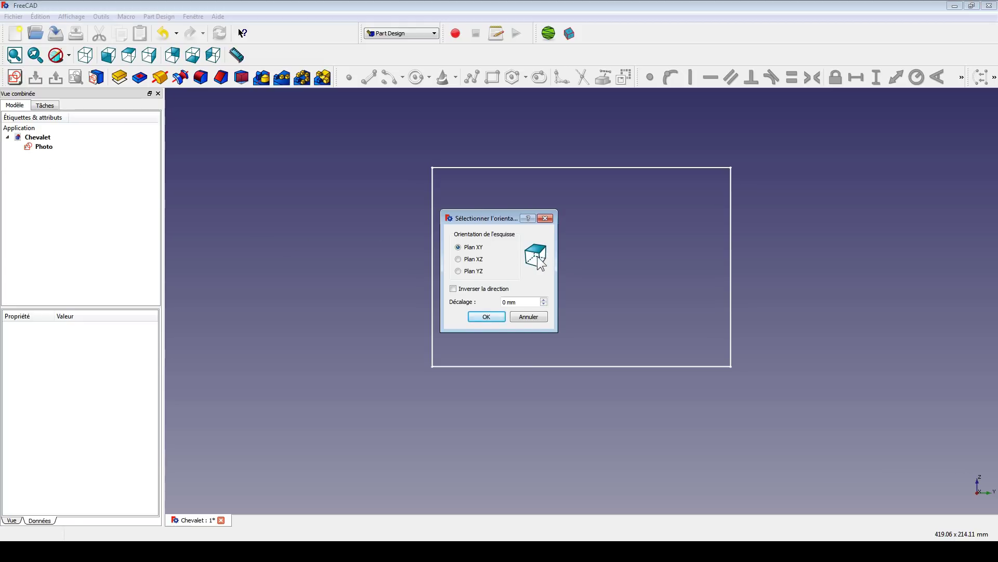
click(470, 260)
click(486, 317)
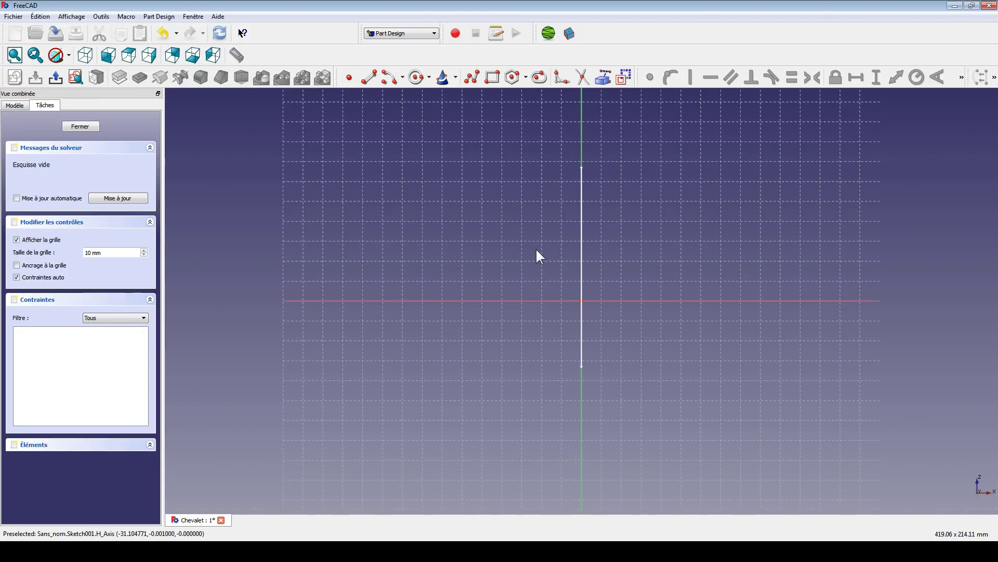
mouse_move(537, 250)
middle_down()
mouse_move(530, 236)
mouse_move(495, 239)
middle_up()
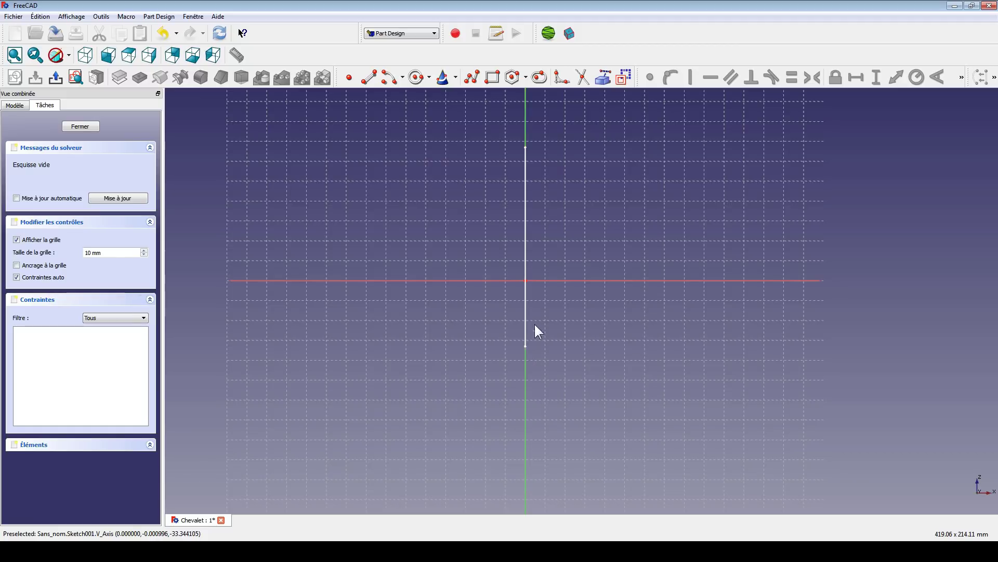
mouse_move(622, 231)
middle_down()
mouse_move(608, 237)
mouse_move(526, 166)
middle_up()
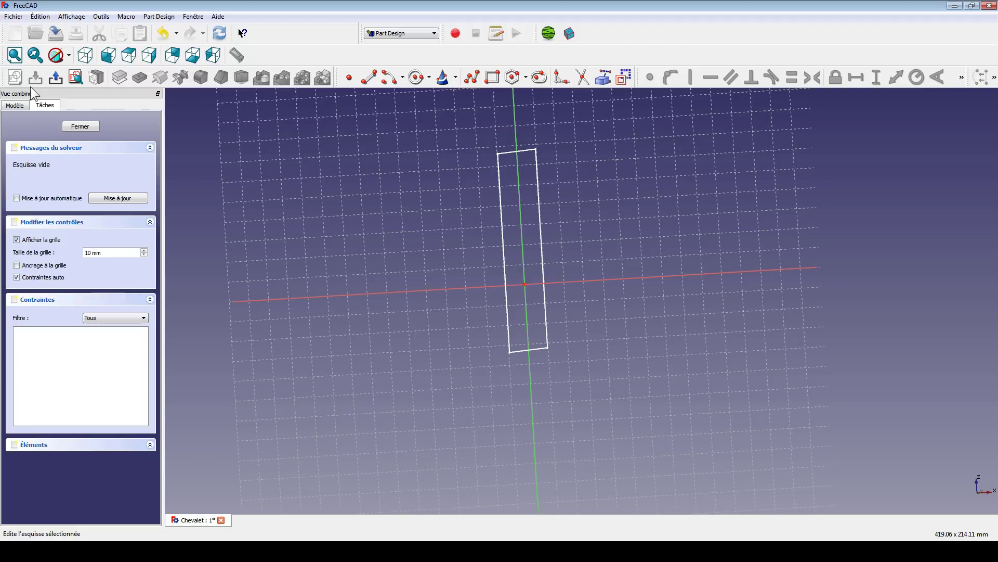
click(76, 78)
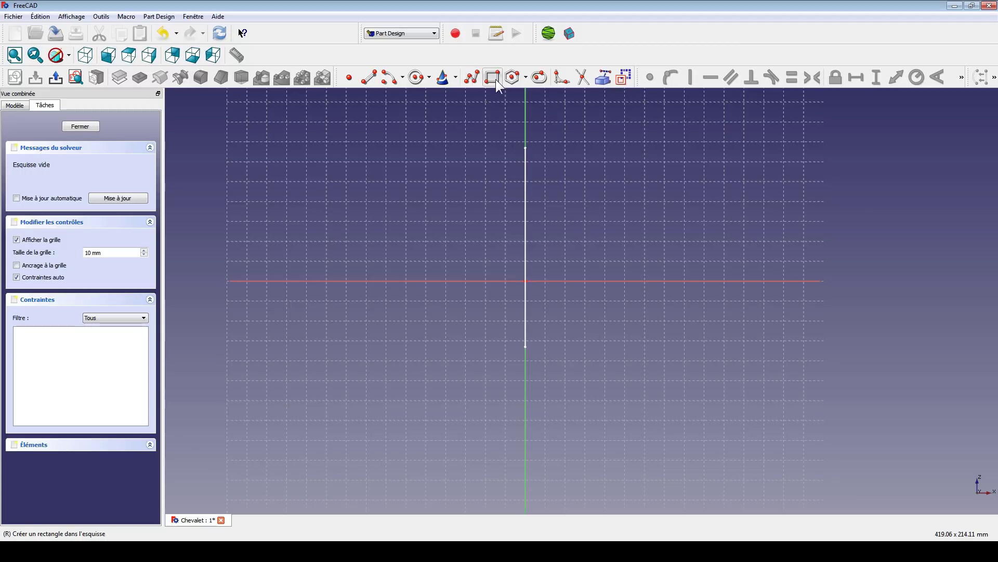
Sketch a closed triangle below the photo with a vertical left side and a sloped edge about 93 mm long, and make its base horizontal
click(472, 77)
click(583, 440)
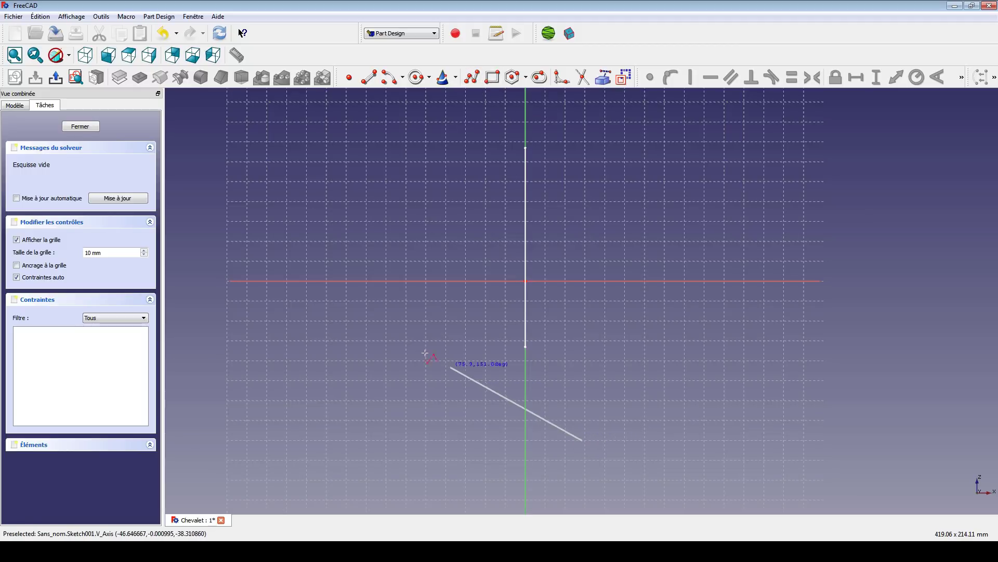
click(416, 358)
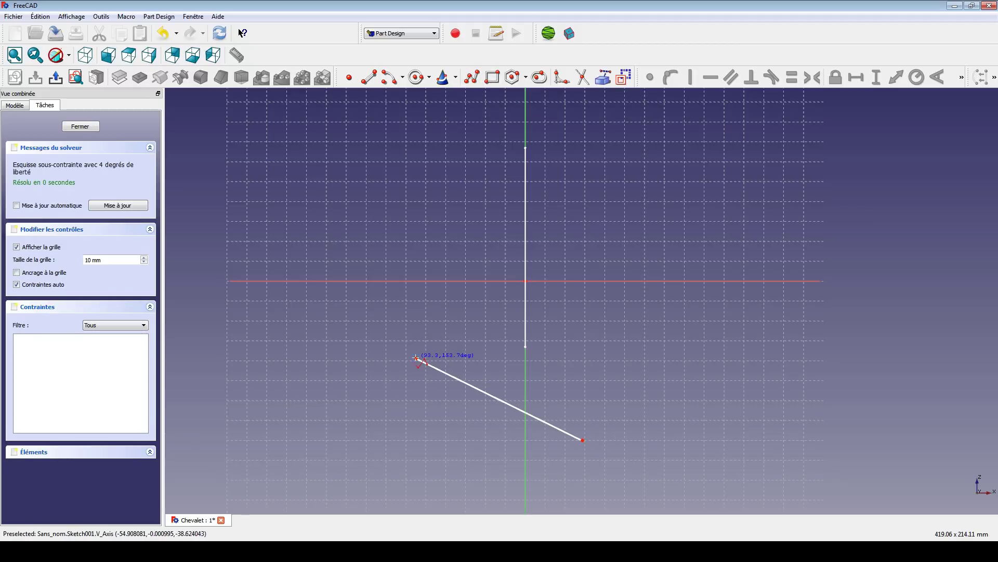
click(416, 450)
click(581, 441)
click(472, 447)
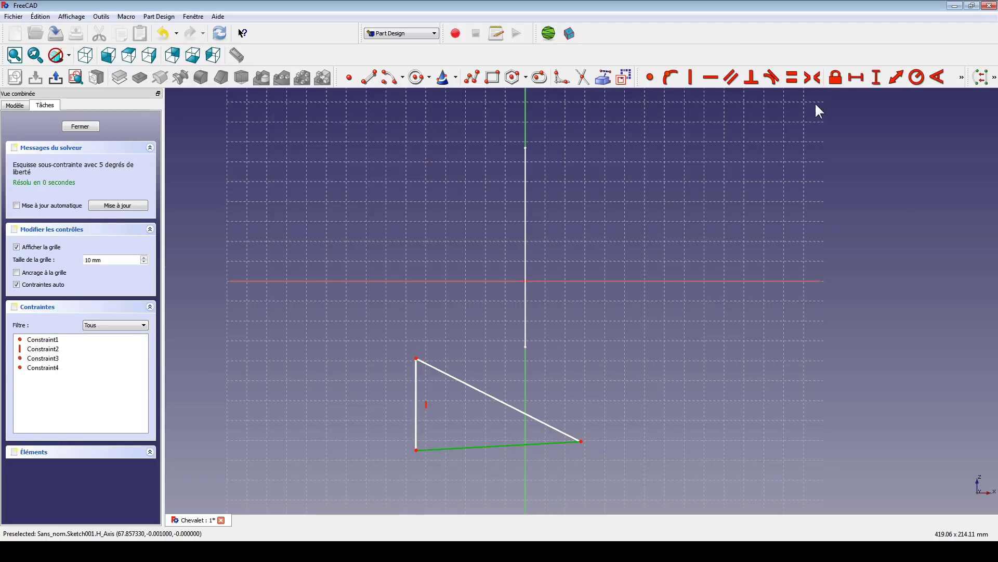
click(710, 77)
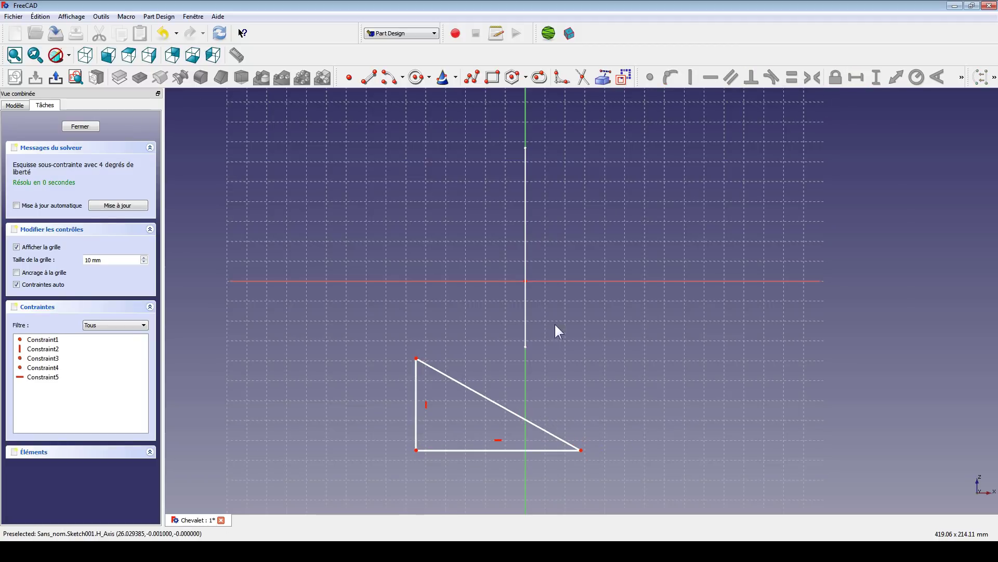
Constrain the angle between the triangle's sloped edge and its base to 15°
click(506, 410)
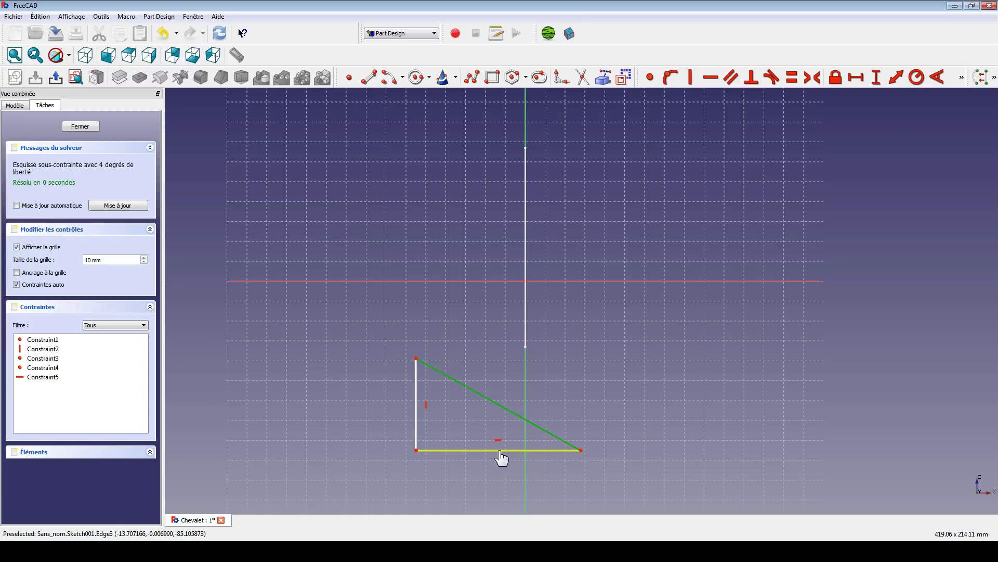
click(502, 451)
click(938, 77)
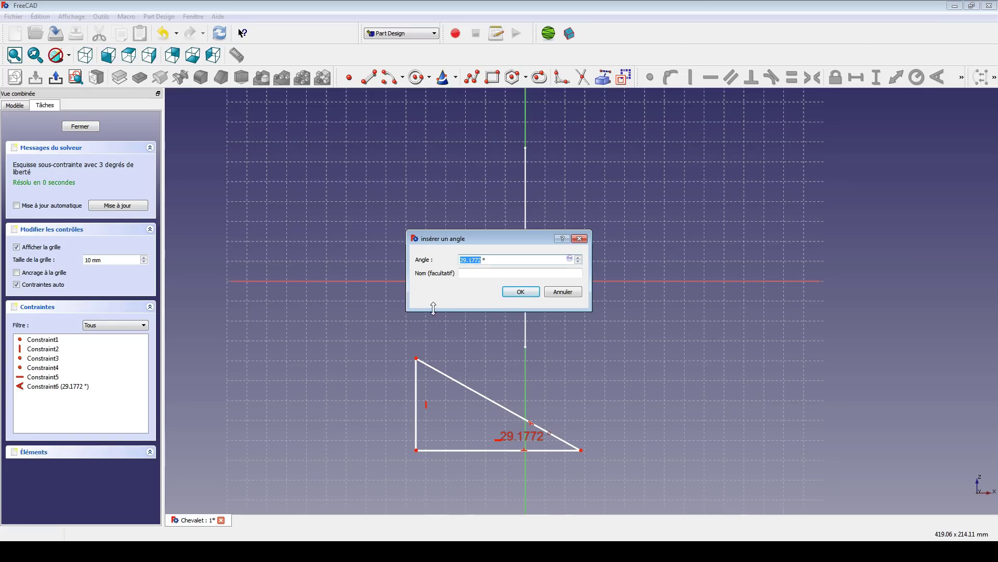
text(15)
key(Return)
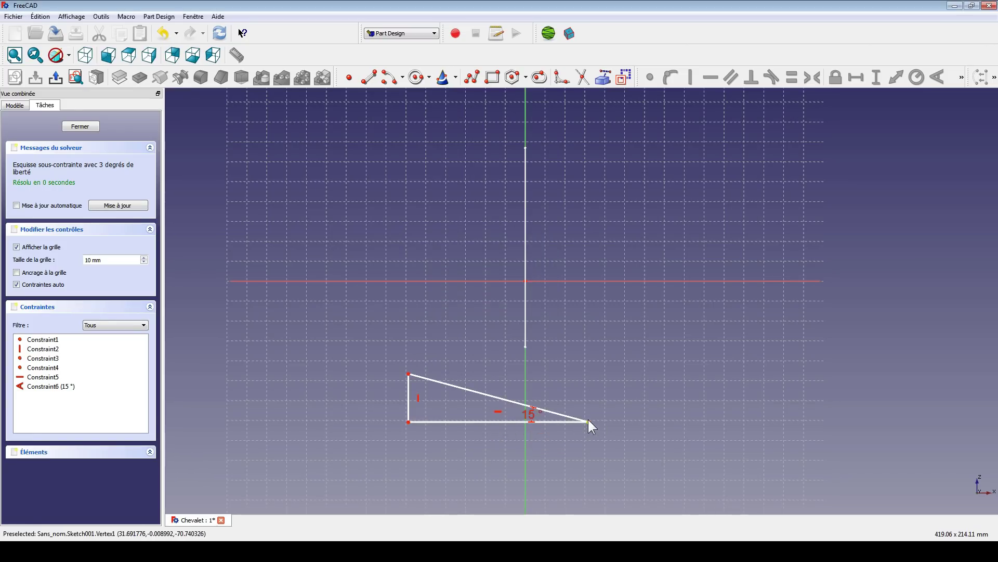
Enlarge the triangle by pulling its acute corner outward, and move the whole triangle further below the photo
drag(588, 419, 711, 457)
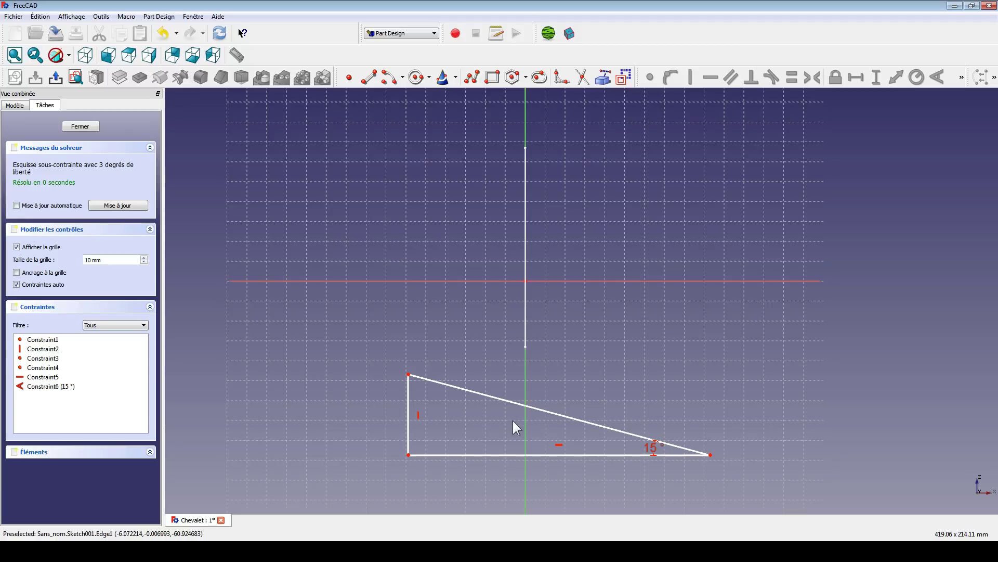
drag(527, 407, 533, 444)
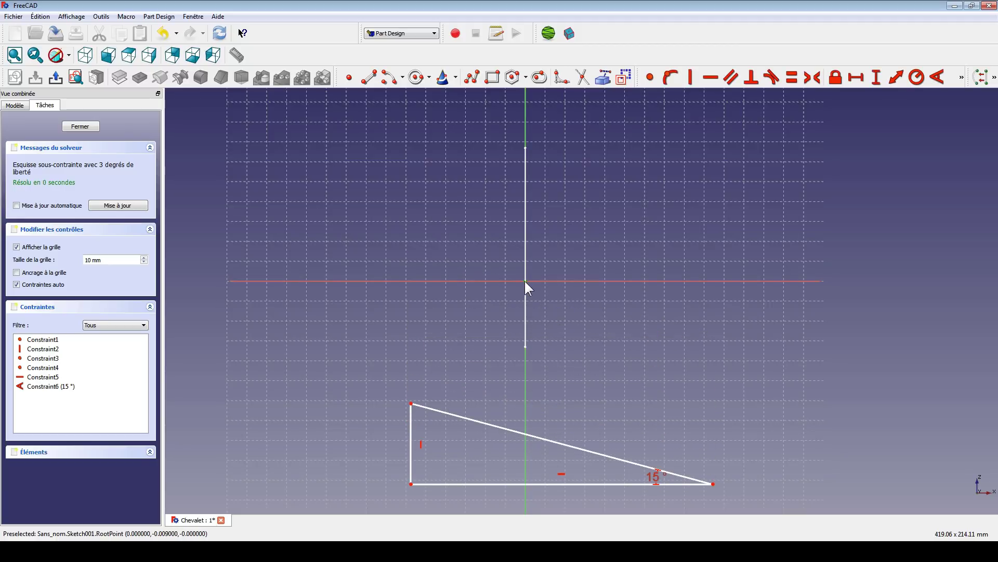
click(531, 432)
click(500, 399)
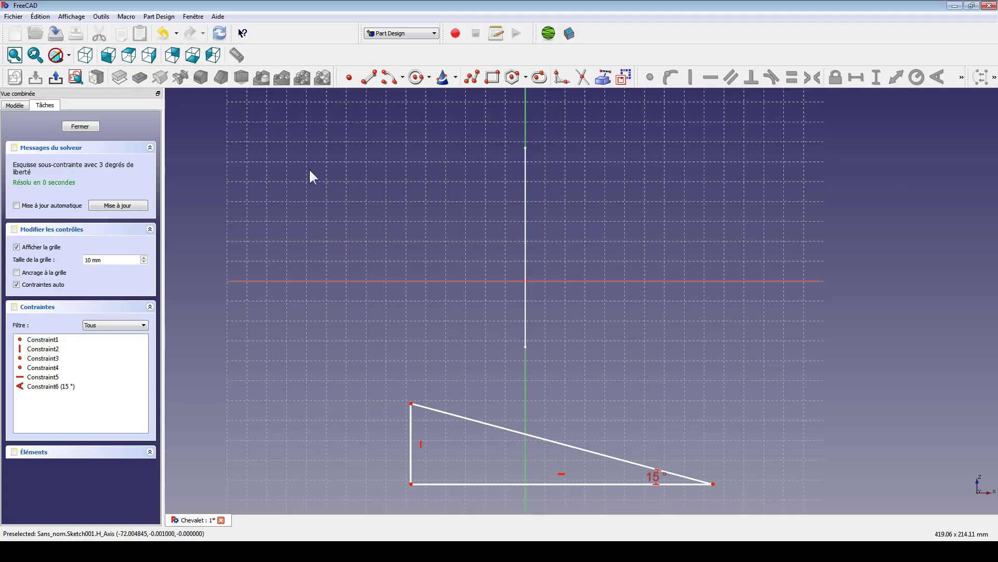
Place a point on the triangle's sloped edge and constrain that point onto the vertical axis
click(352, 81)
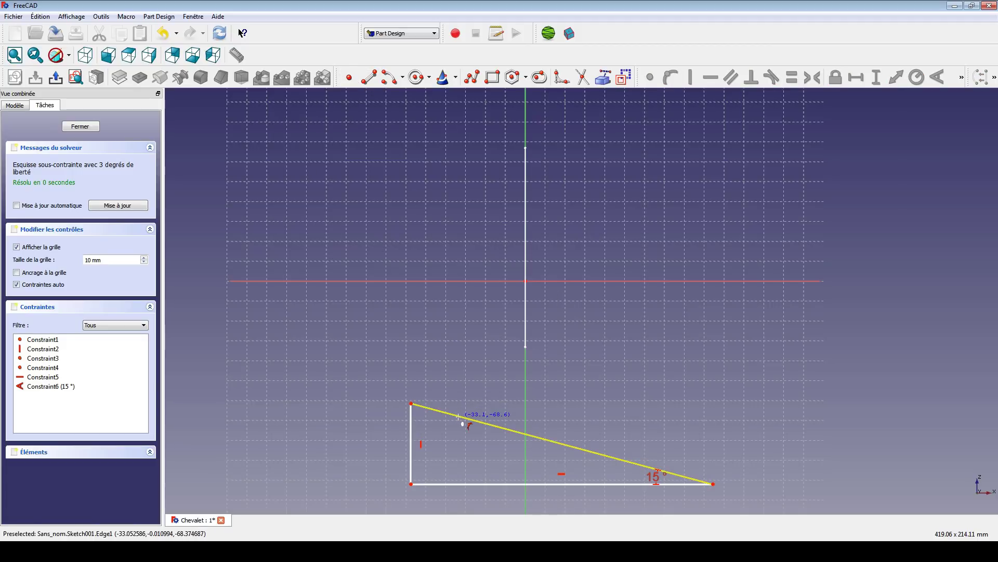
click(459, 417)
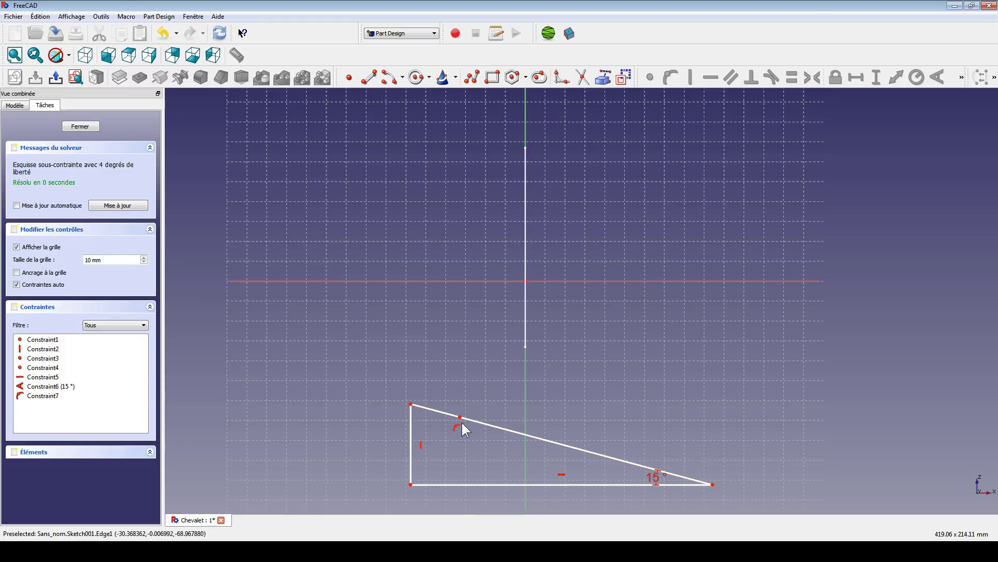
click(460, 417)
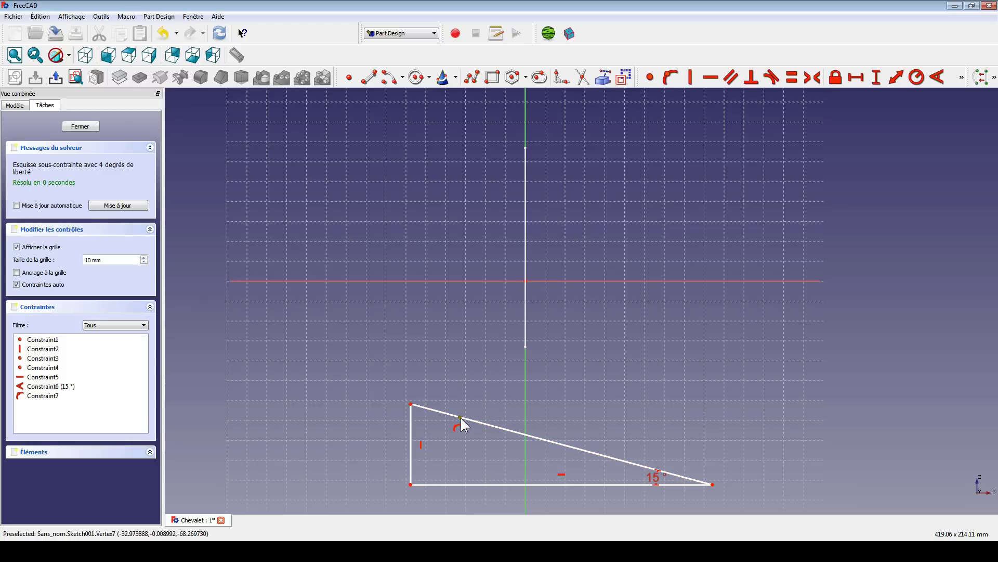
click(527, 405)
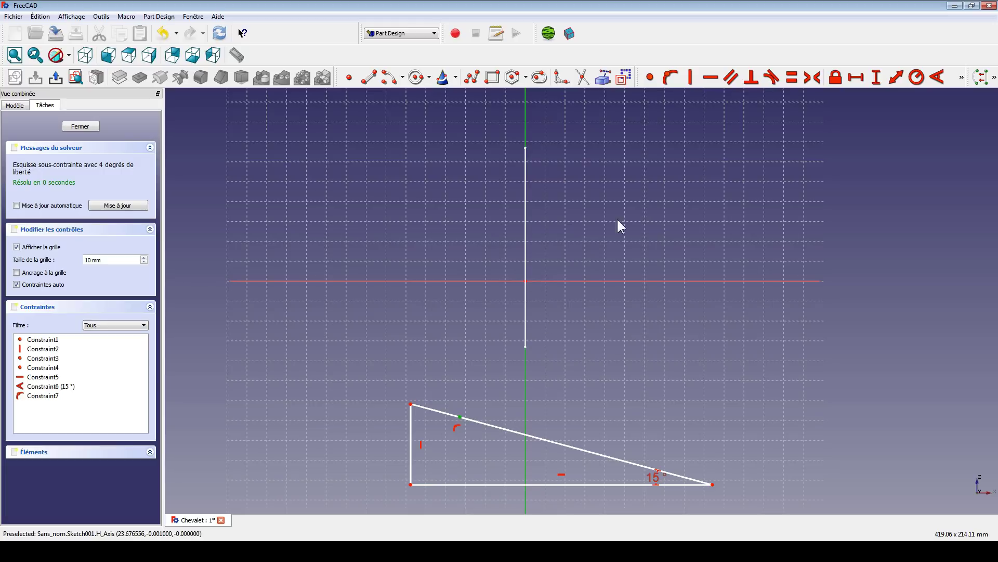
click(671, 77)
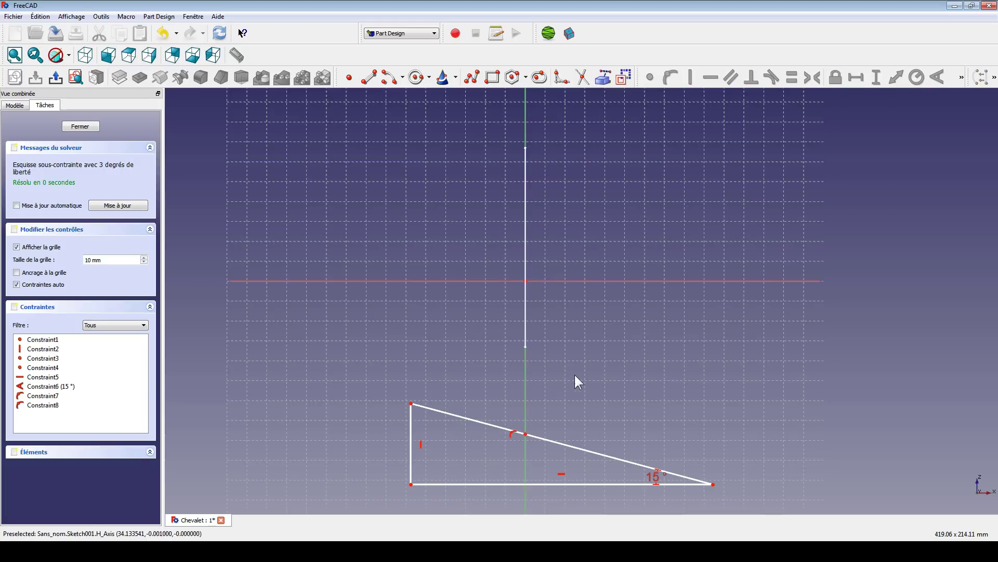
Constrain the vertical distance between the origin and the point on the sloped edge to 66 mm
click(526, 434)
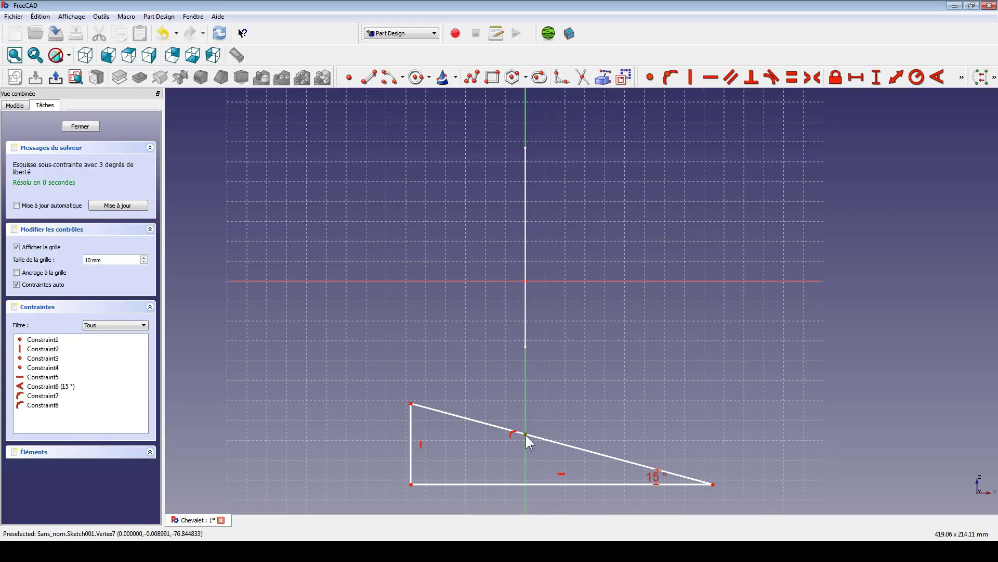
click(525, 280)
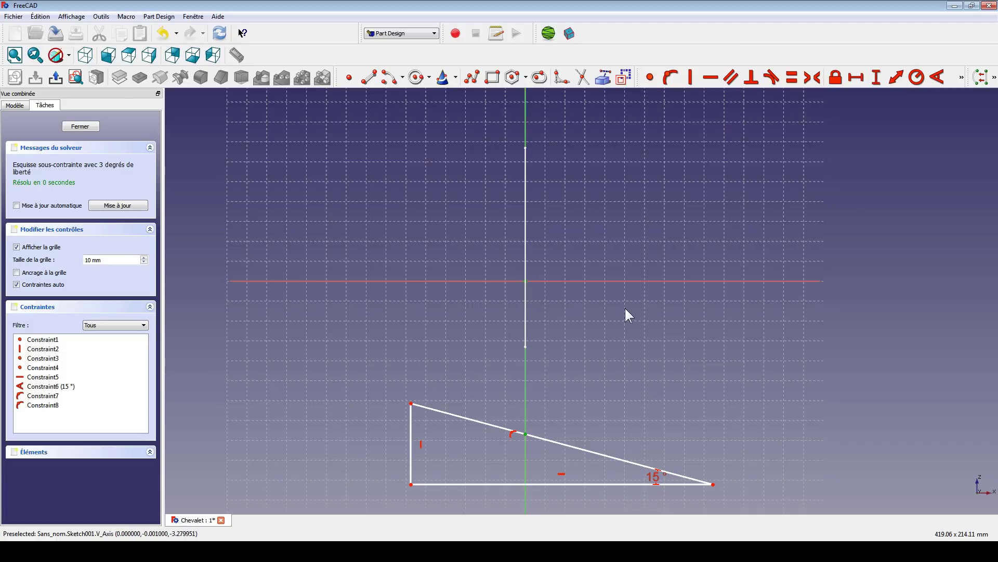
click(875, 78)
drag(515, 242, 763, 177)
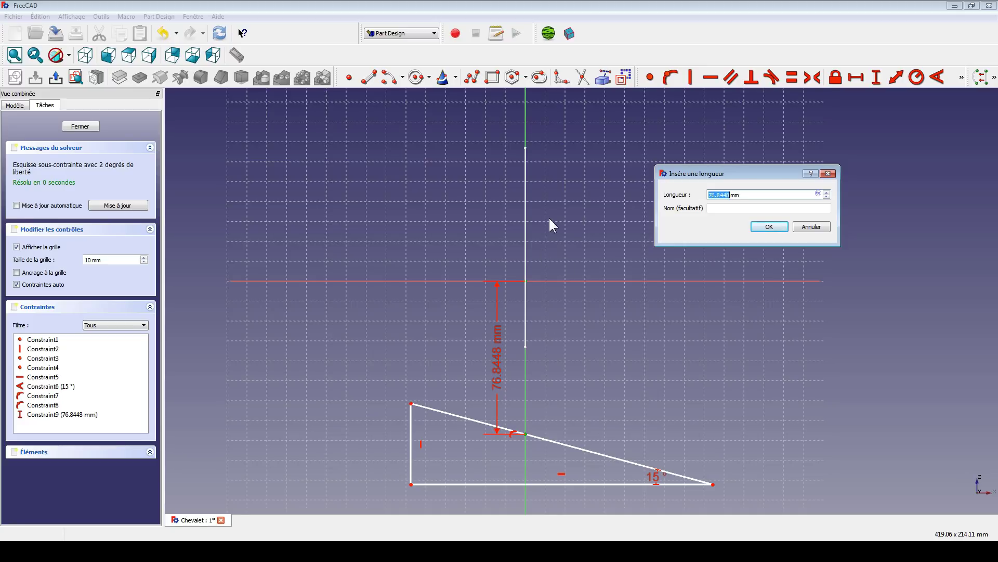
text(66mm)
key(Return)
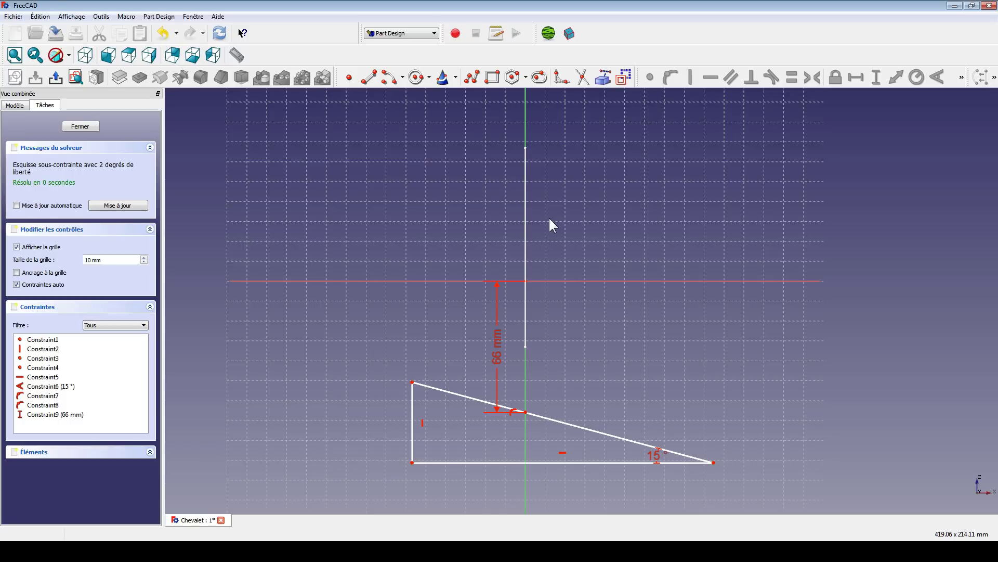
Leave the triangle sketch and rename it Sol
click(56, 77)
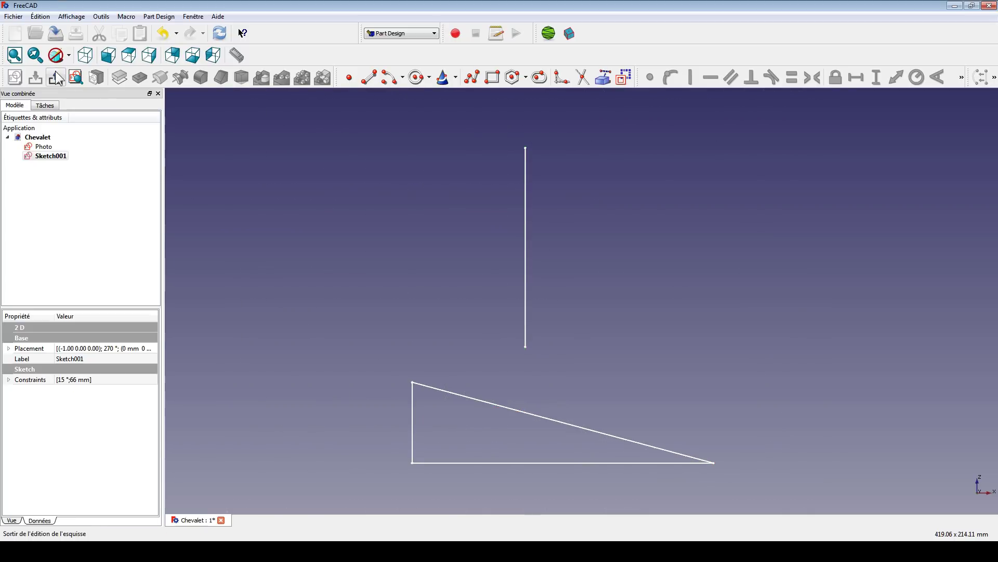
mouse_move(550, 312)
middle_down()
mouse_move(598, 347)
mouse_move(564, 323)
mouse_move(578, 322)
middle_up()
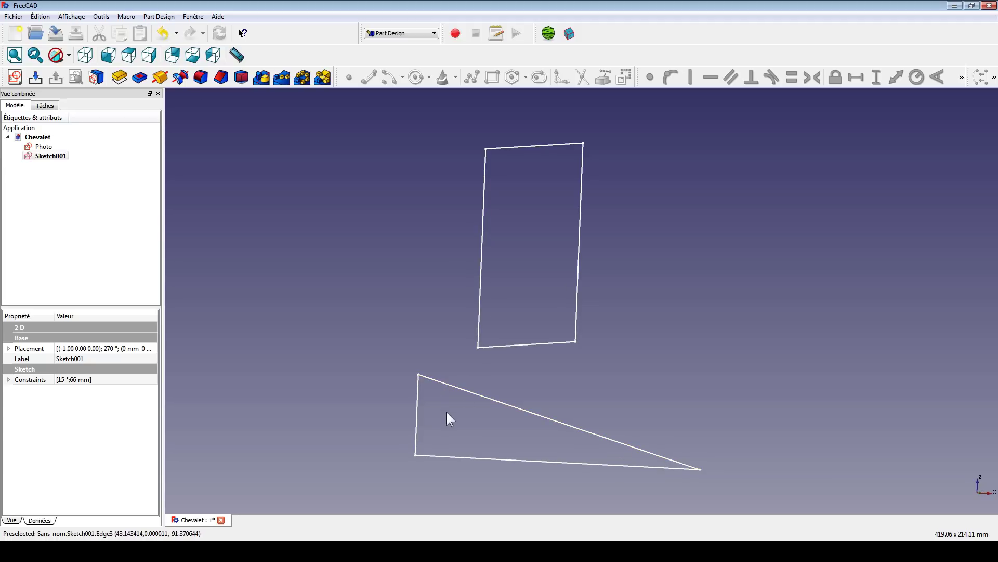
middle_drag(446, 410, 749, 325)
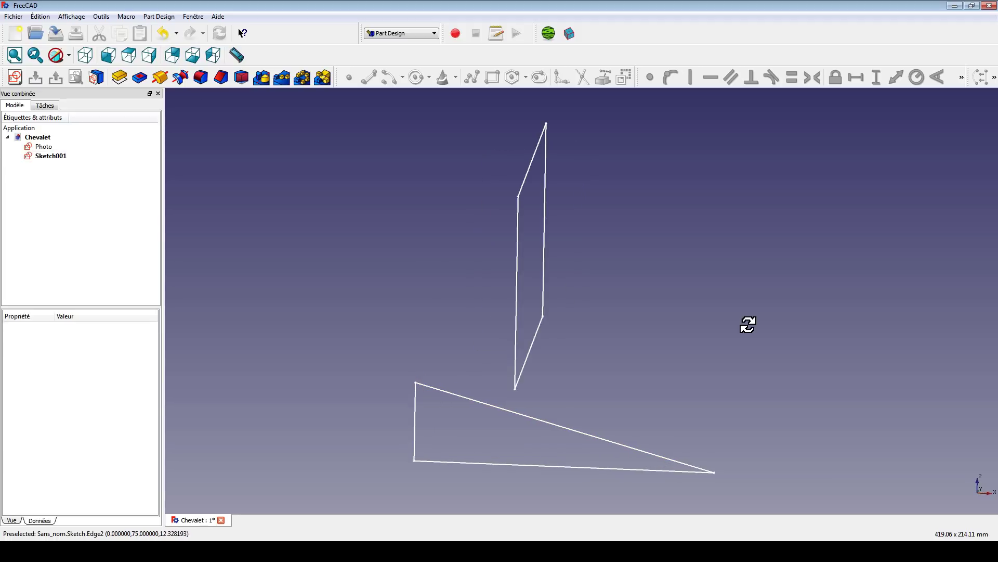
click(51, 156)
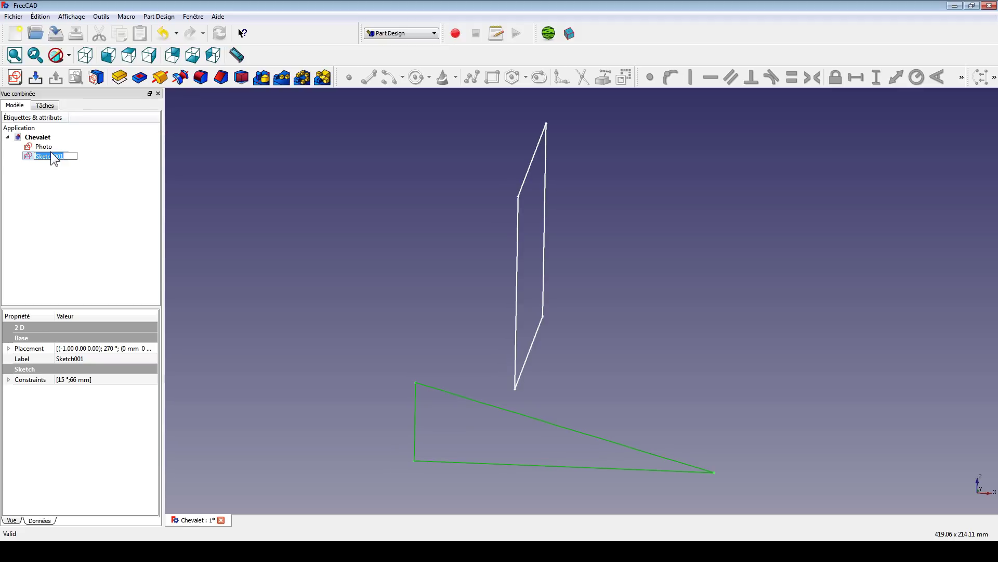
text(Sol)
key(Return)
Pad the Sol sketch to a length of 100 mm, symmetric to its plane
click(119, 77)
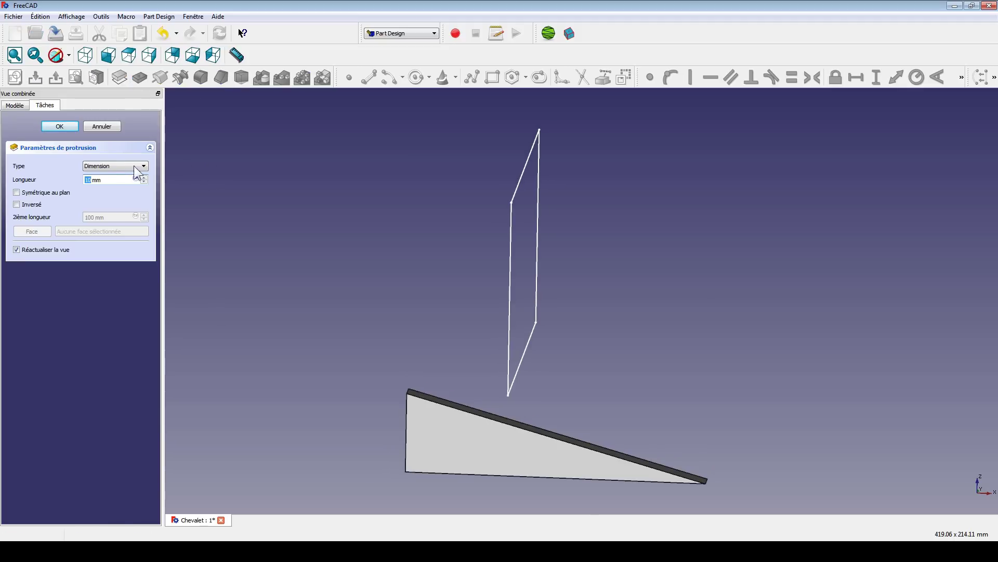
click(16, 192)
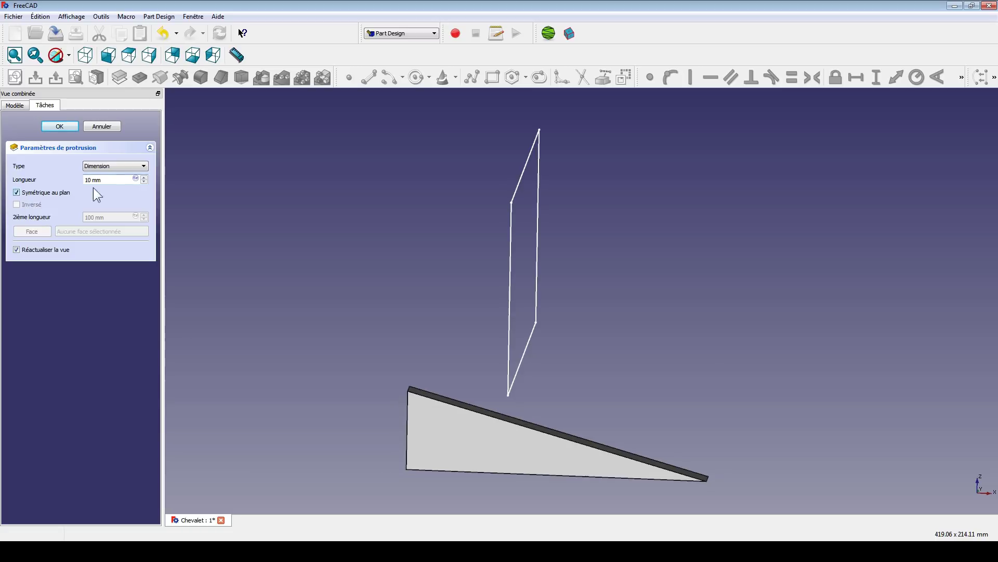
text(100)
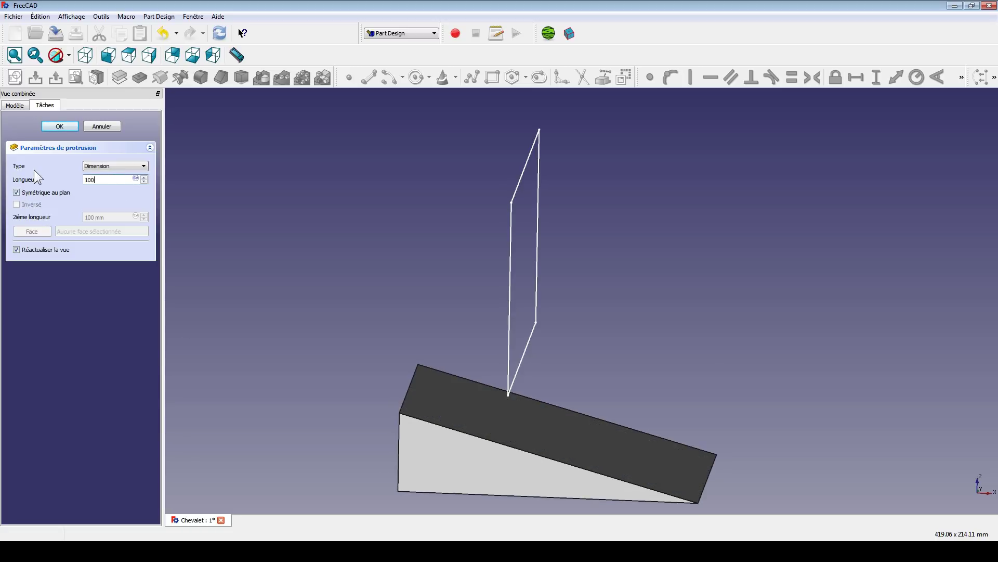
click(65, 126)
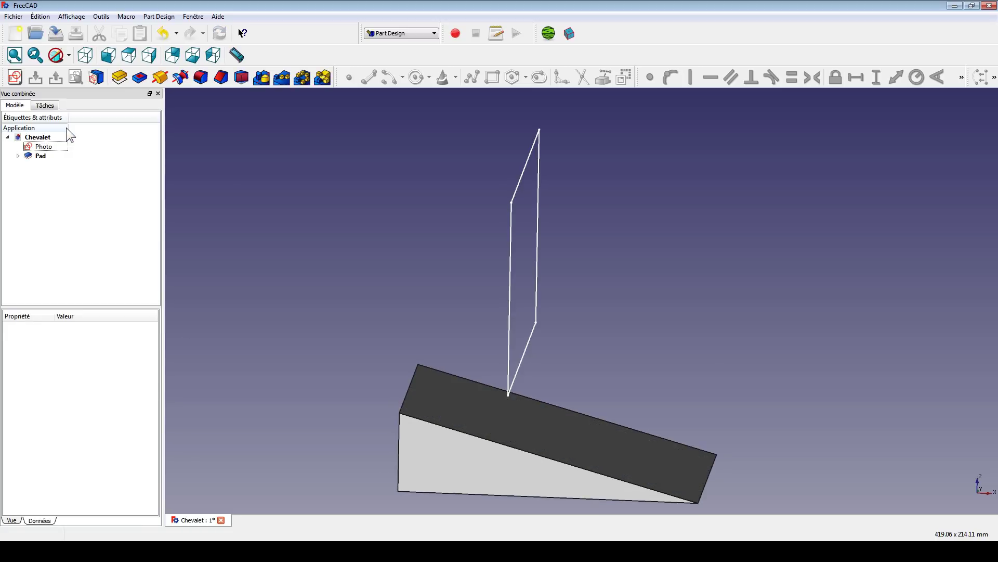
Change the ground wedge pad's shape colour to the brown basic colour (red 170, green 85, blue 0)
click(33, 156)
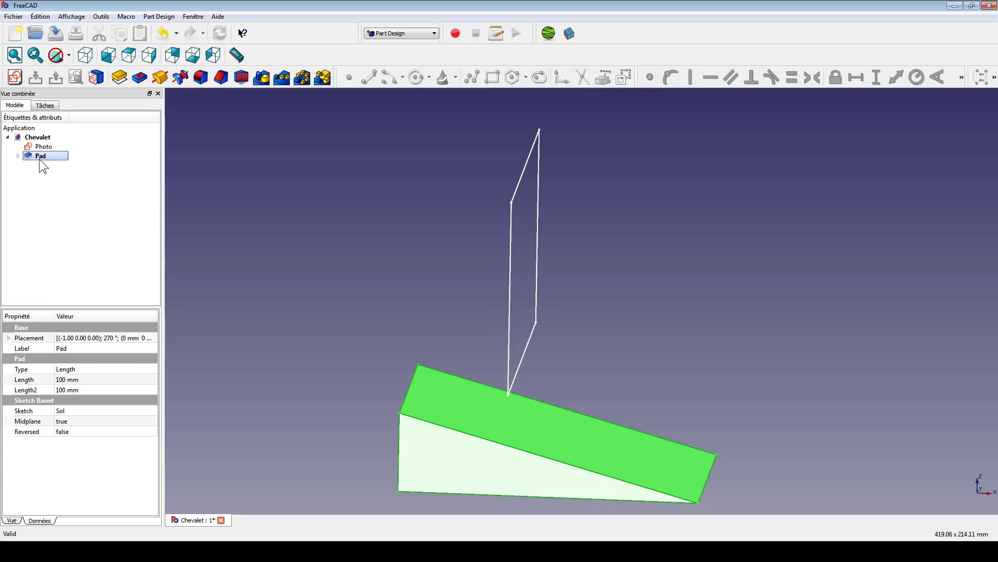
right_click(39, 158)
click(68, 255)
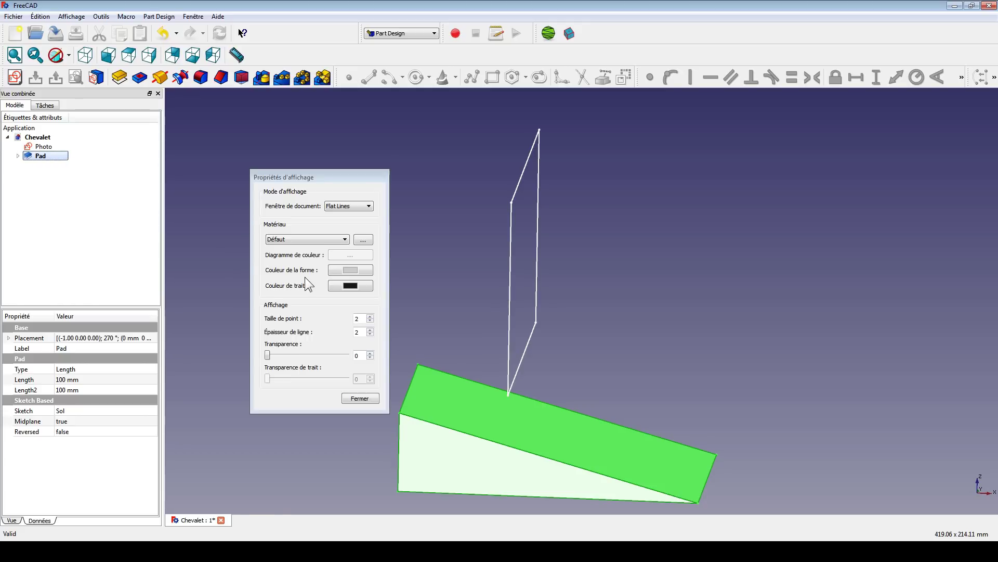
click(357, 271)
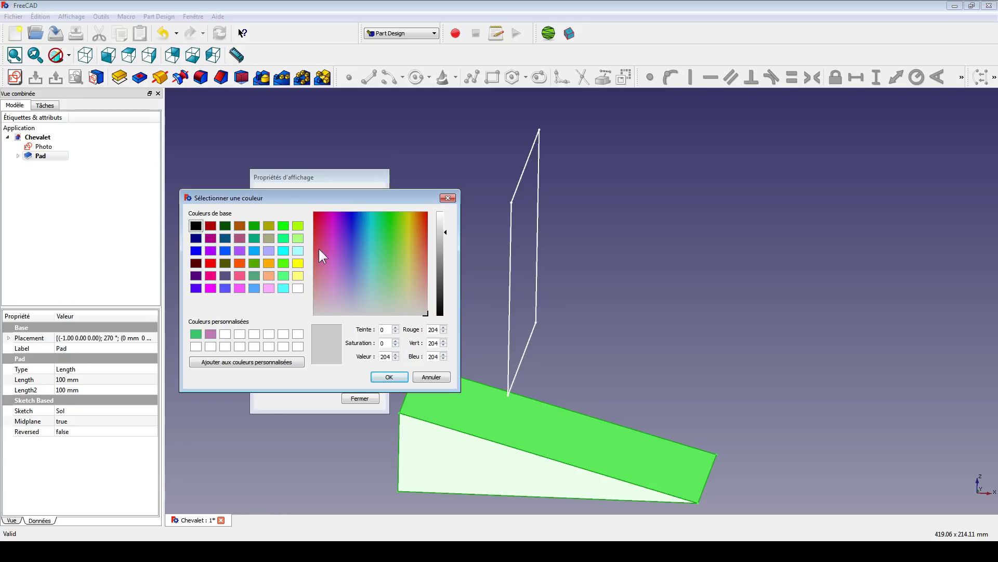
click(210, 226)
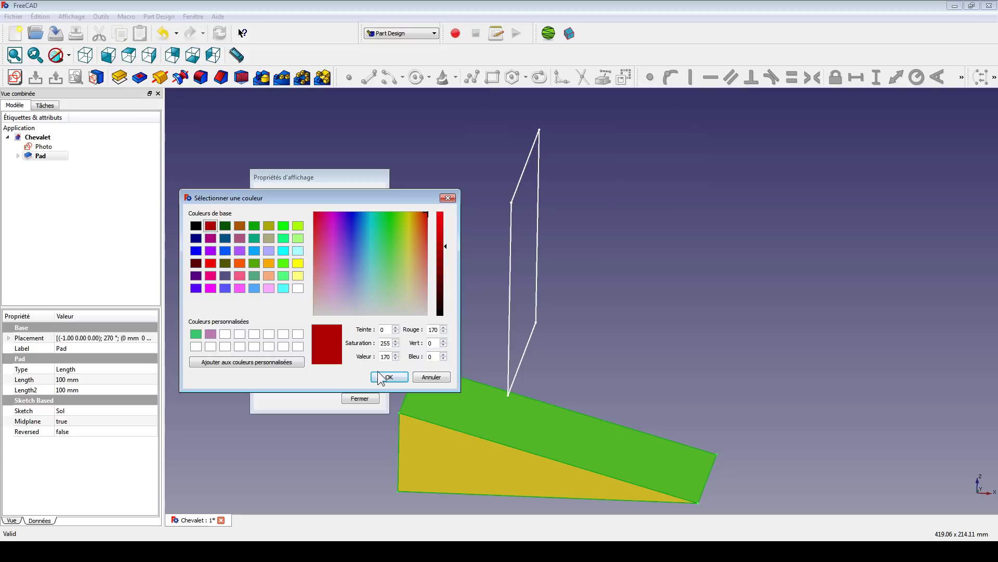
click(238, 229)
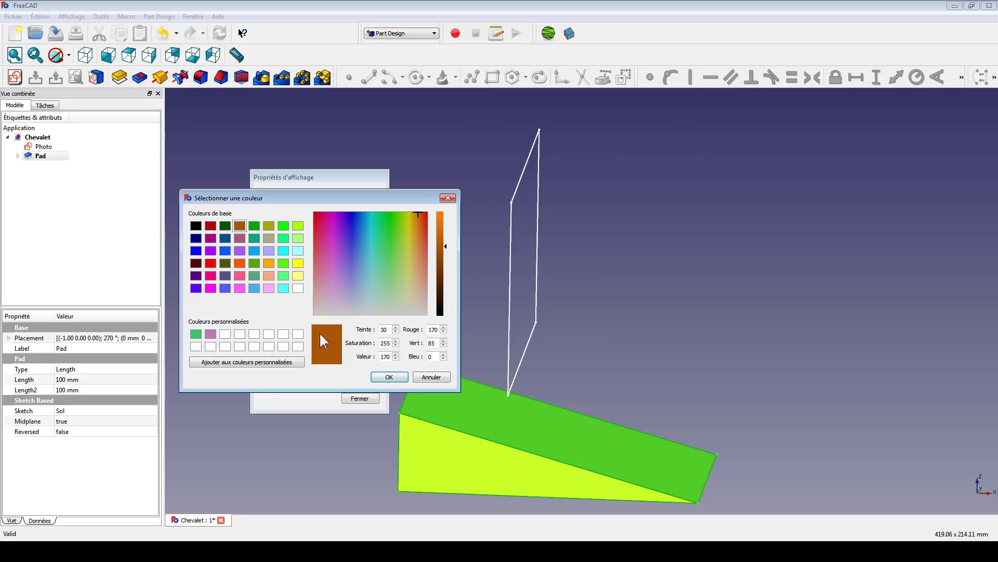
click(388, 377)
click(351, 397)
click(417, 292)
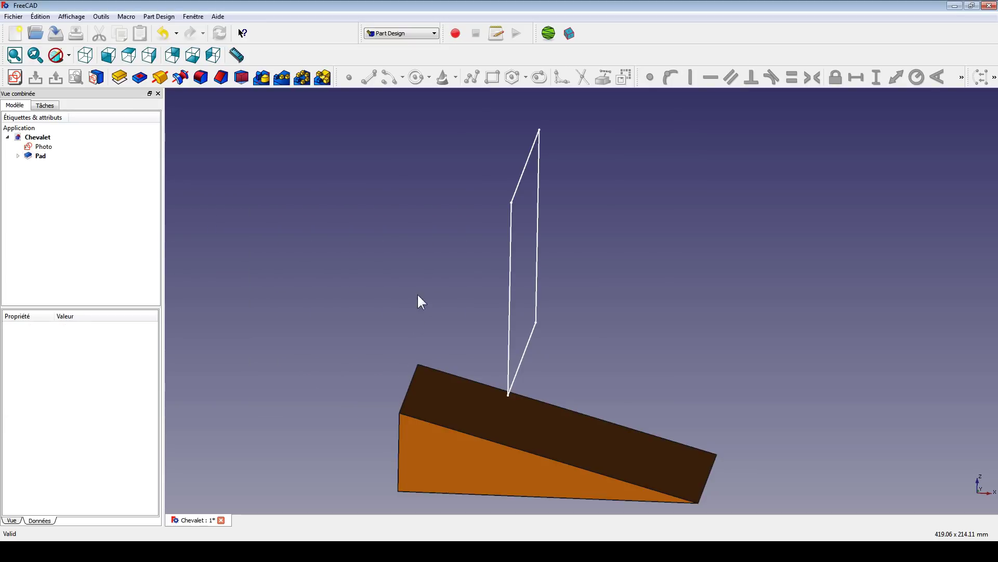
mouse_move(591, 376)
middle_down()
mouse_move(606, 343)
mouse_move(593, 368)
middle_up()
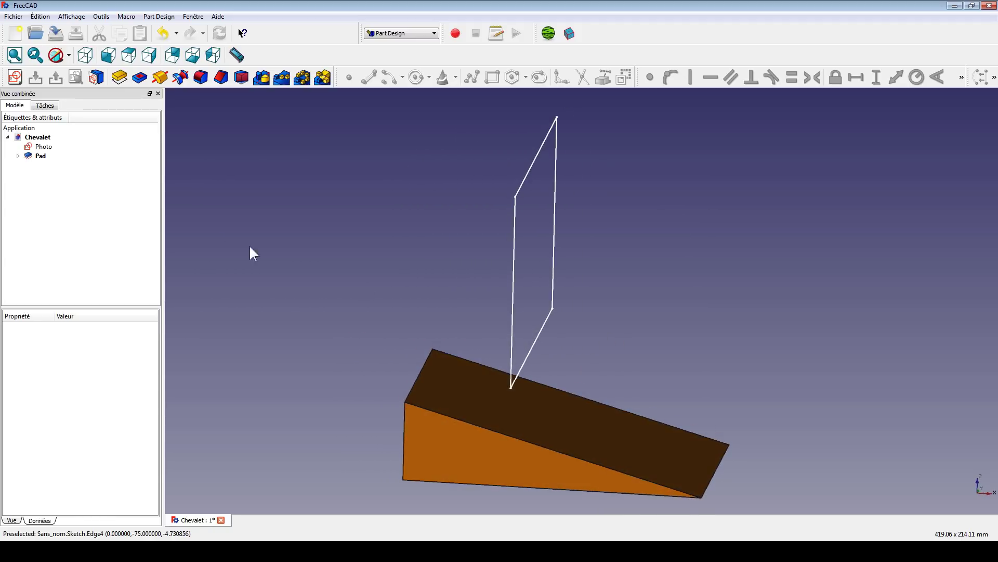
Rename the ground wedge pad as Sol001 in the model tree
click(42, 155)
key(F2)
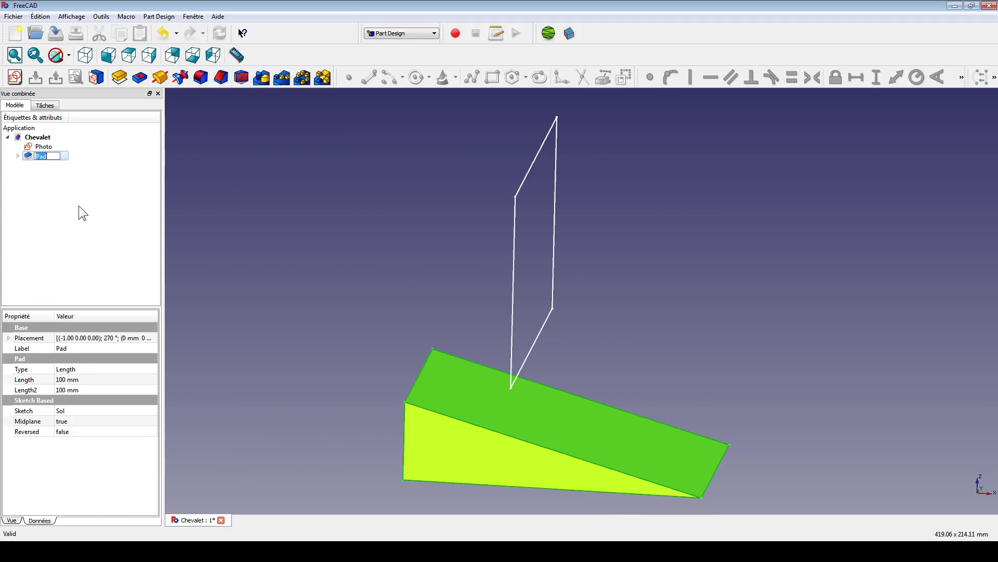
text(Sol001)
key(Return)
click(66, 192)
middle_drag(327, 298, 406, 261)
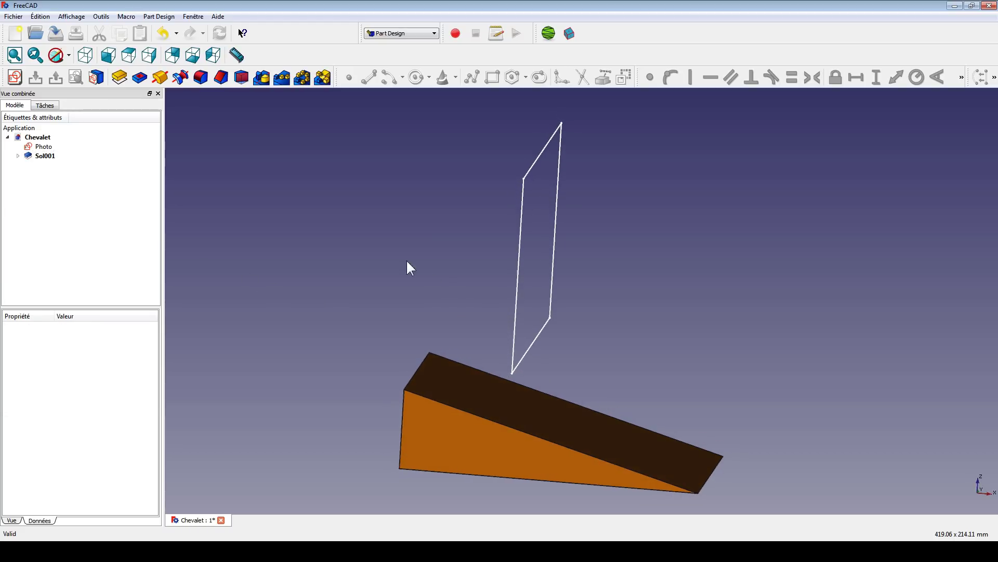
Create a group in the Chevalet document, name it Photo, and move the Photo sketch into it
right_click(52, 138)
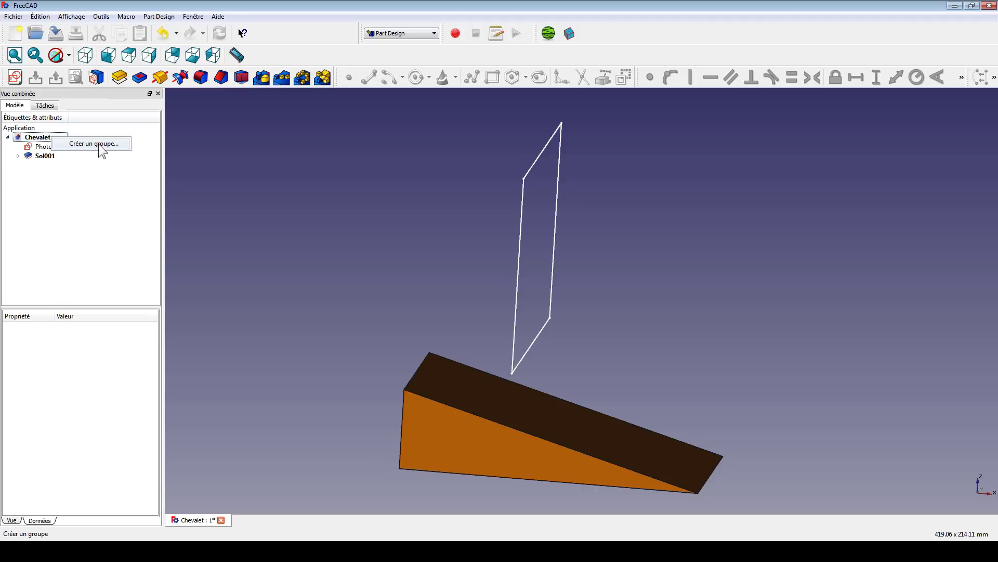
click(103, 151)
click(44, 167)
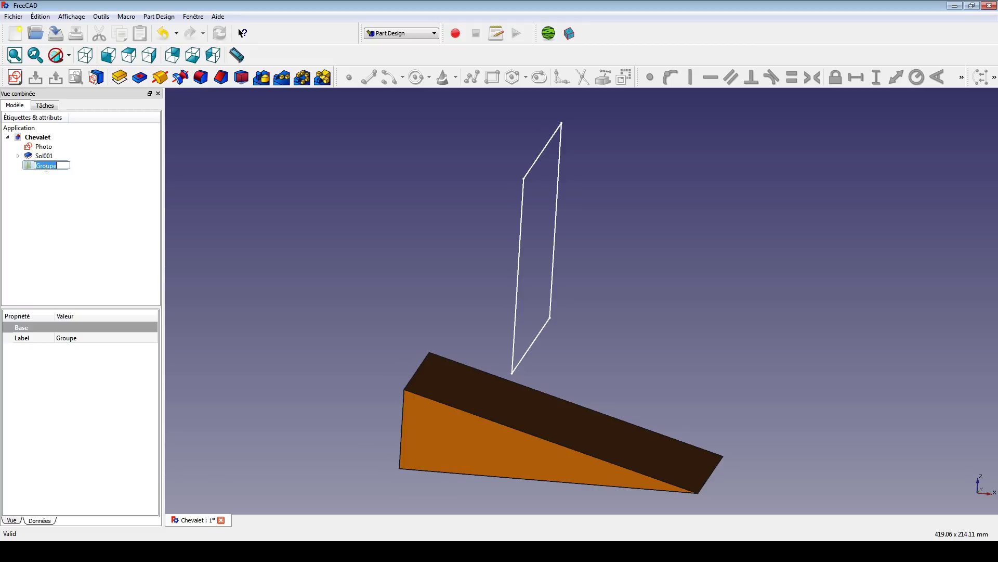
text(Photo)
key(Return)
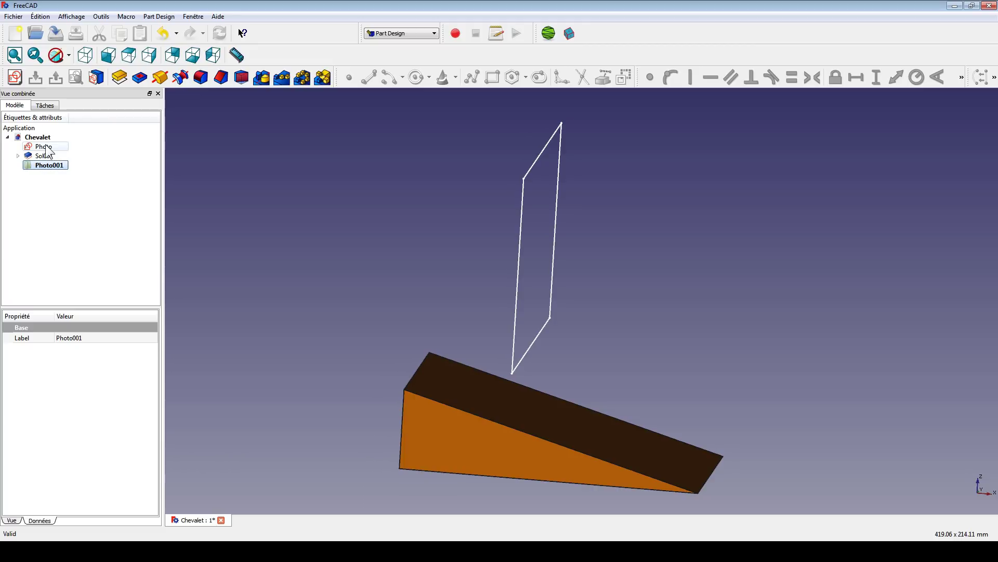
mouse_move(46, 150)
mouse_down()
mouse_move(31, 169)
mouse_move(43, 166)
mouse_up()
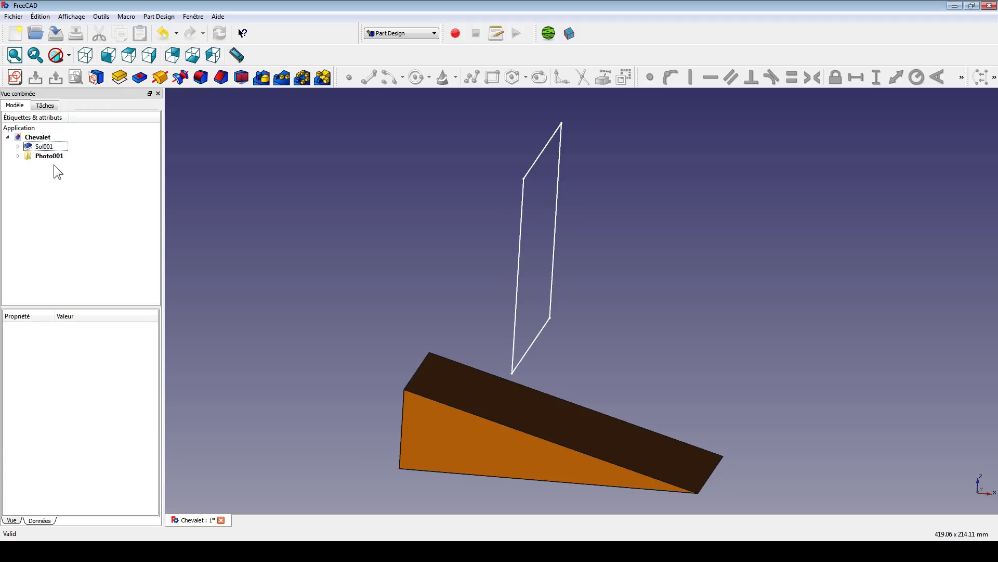
Create a second group in the Chevalet document named Sol002 and move the Sol001 pad into it
right_click(41, 140)
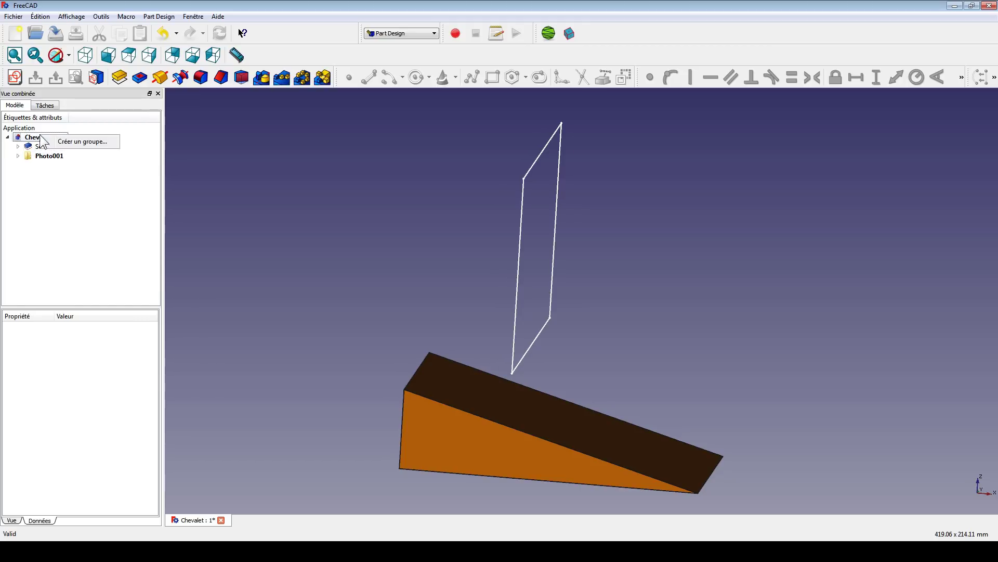
click(88, 145)
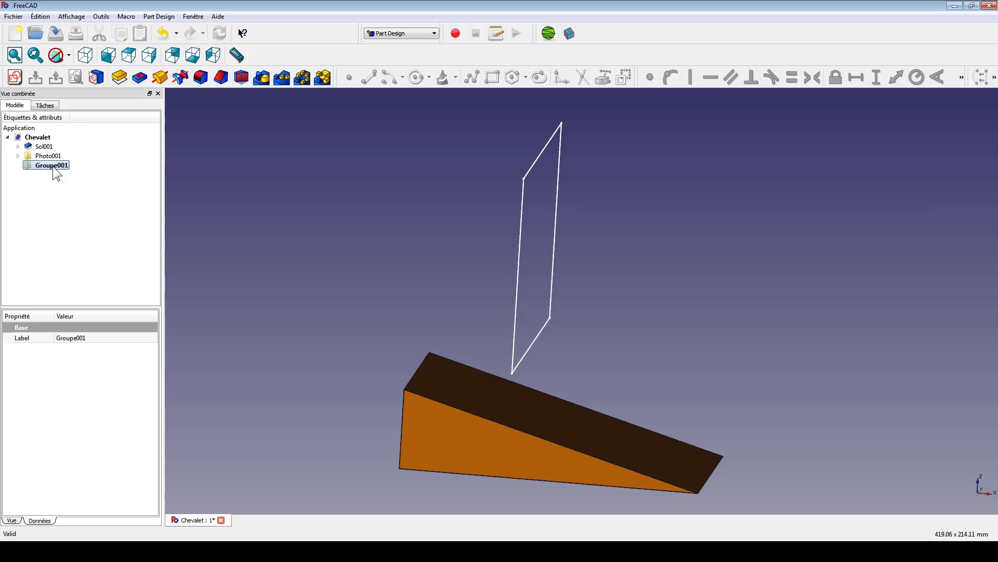
text(Sol002)
key(Return)
drag(45, 147, 31, 165)
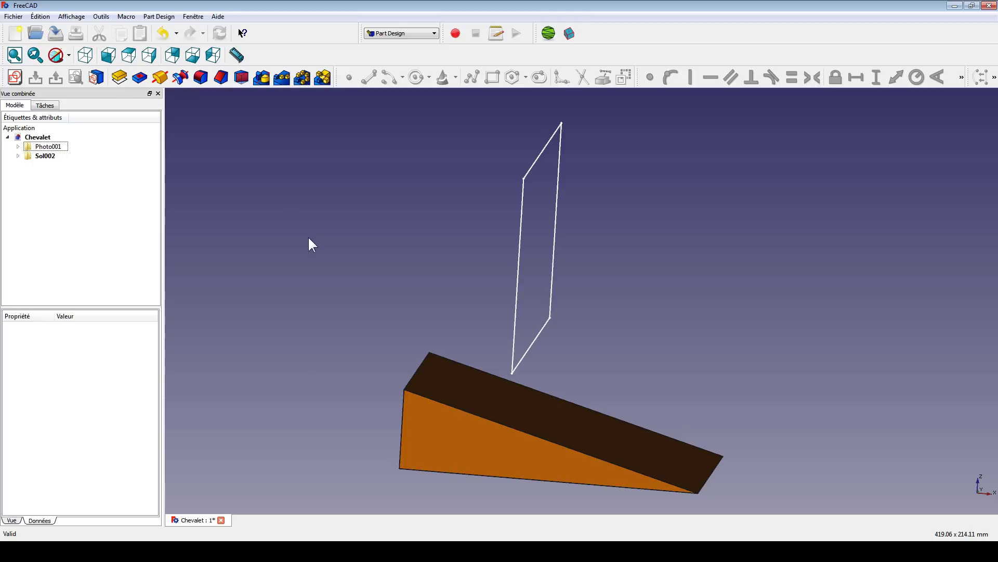
click(17, 146)
click(17, 146)
click(17, 155)
middle_drag(603, 341, 696, 339)
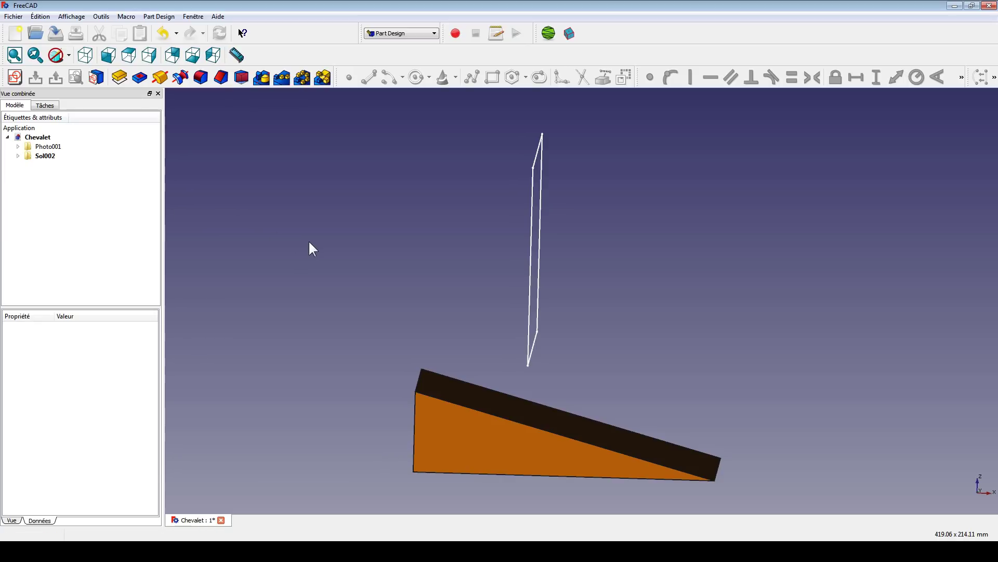
key(alt+Tab)
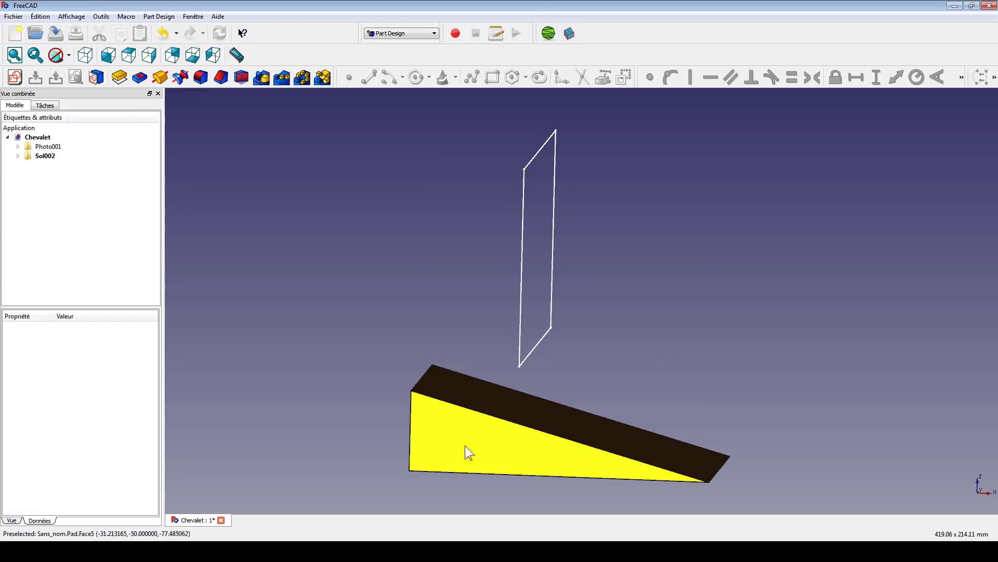
click(478, 437)
click(413, 383)
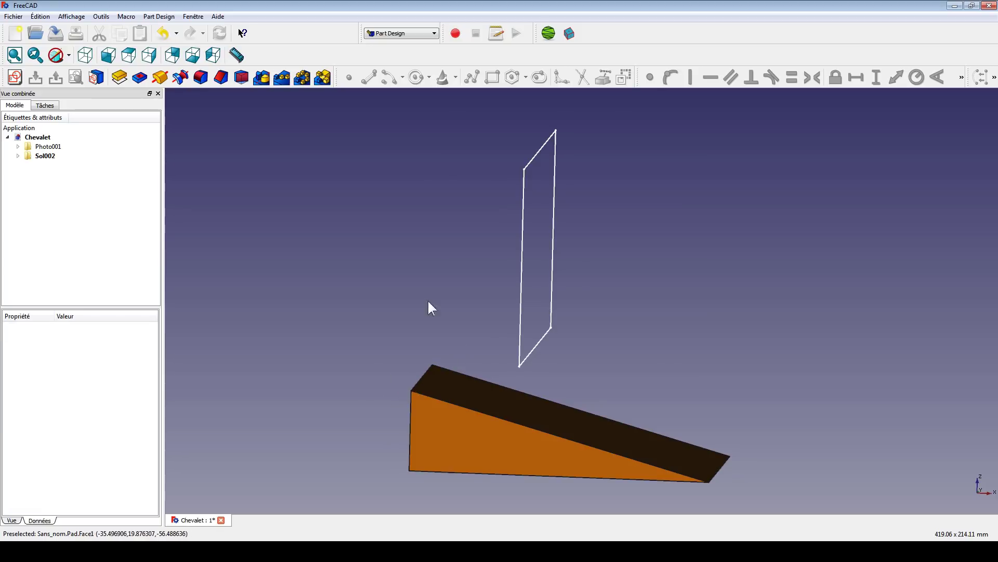
mouse_move(602, 317)
middle_down()
mouse_move(623, 301)
mouse_move(615, 312)
middle_up()
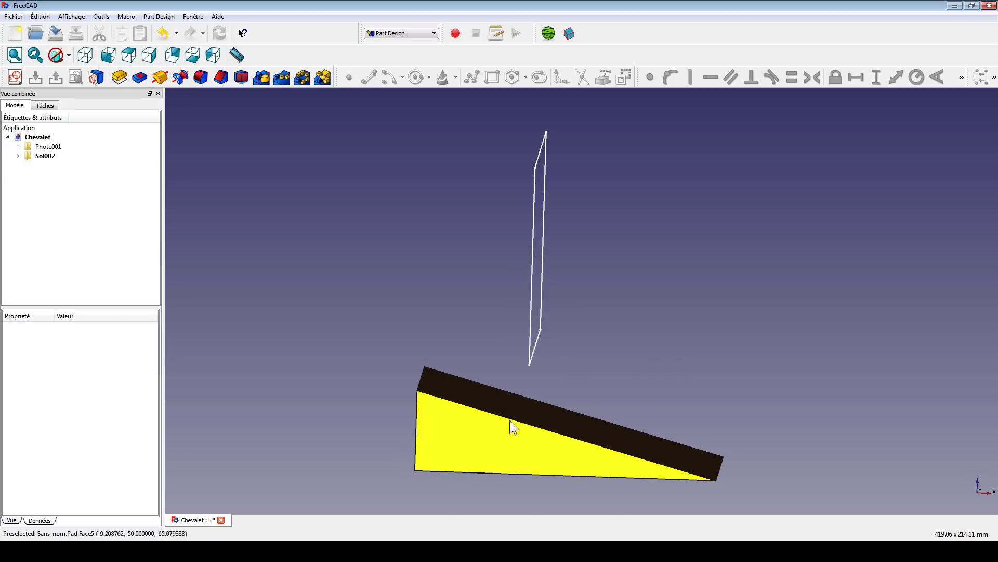
Create a new sketch on the XZ plane and draw a circle of about 2.7 mm radius centred on the origin
click(15, 78)
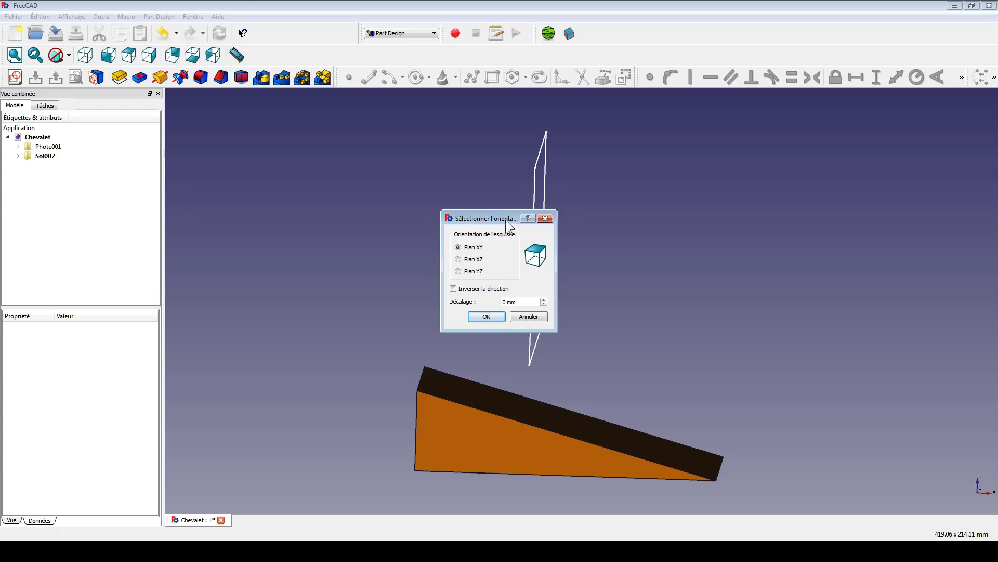
click(469, 260)
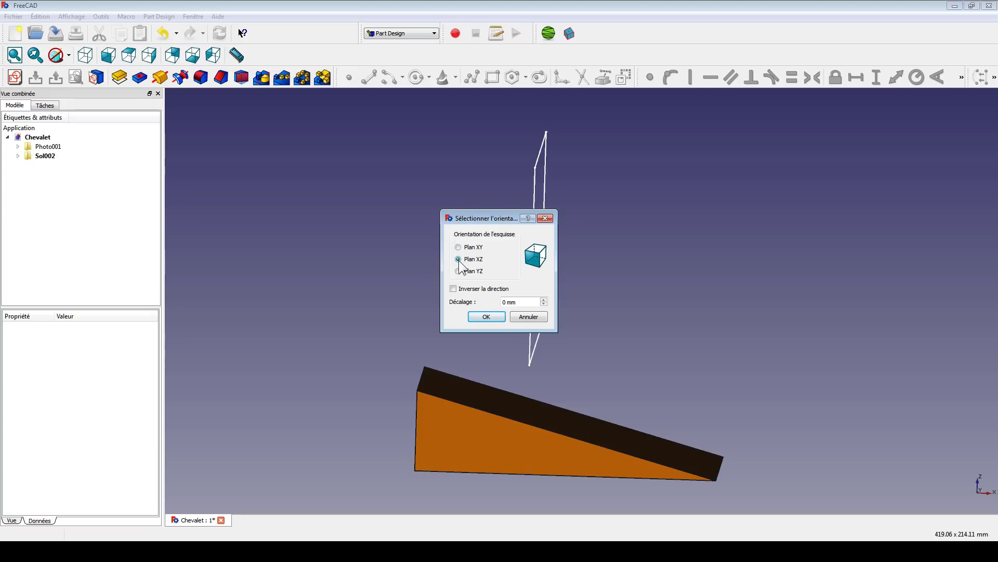
click(485, 316)
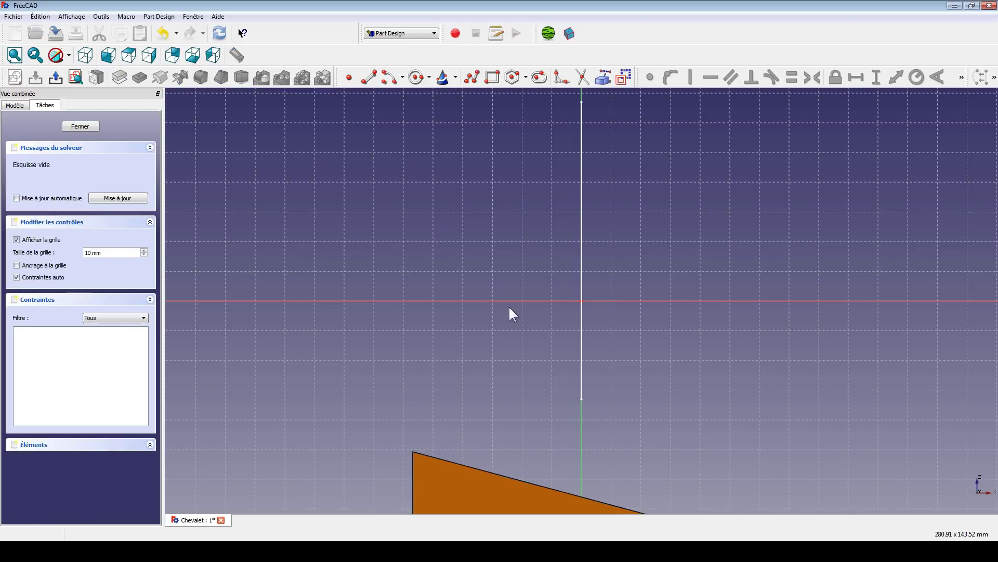
click(415, 78)
click(556, 213)
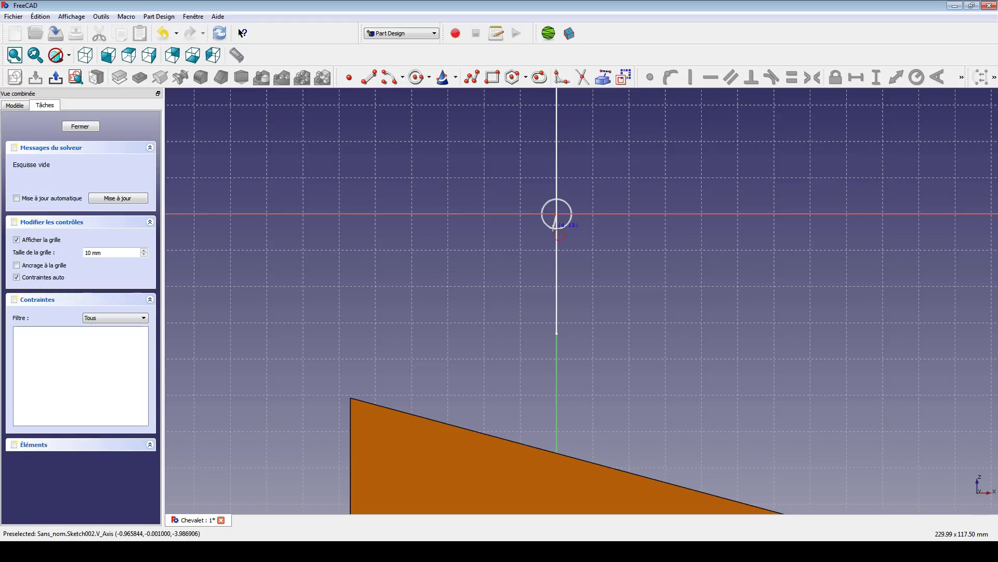
click(556, 231)
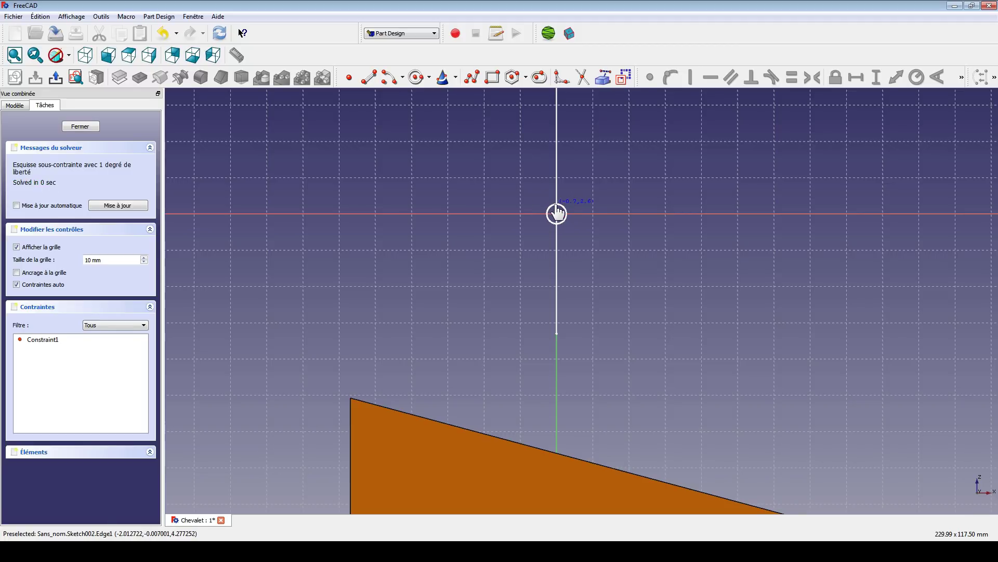
Draw a line from the circle's centre obliquely down towards the wedge's high end and convert it to construction geometry
scroll(552, 213, up, 2)
scroll(544, 158, up, 2)
scroll(632, 140, down, 2)
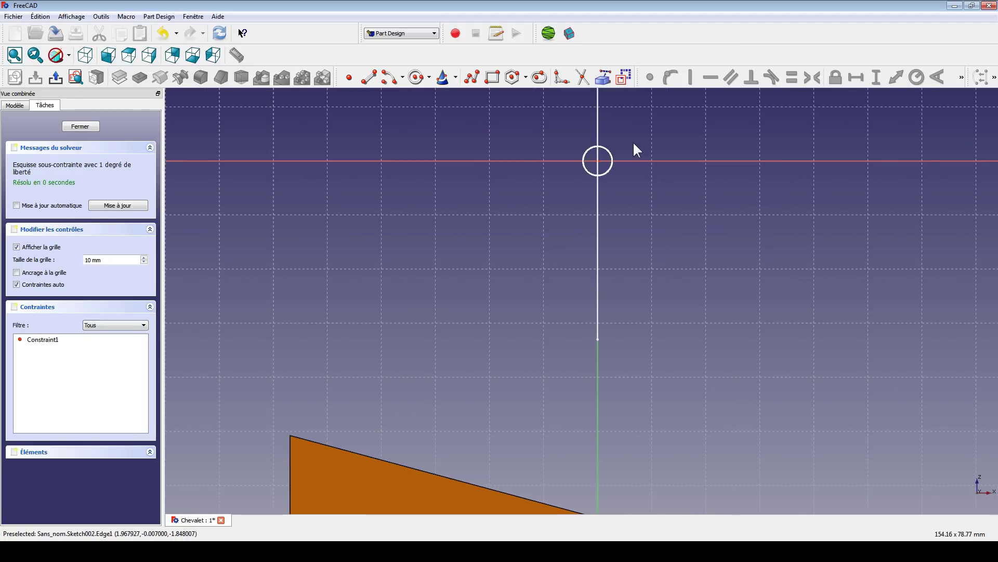
scroll(536, 136, down, 1)
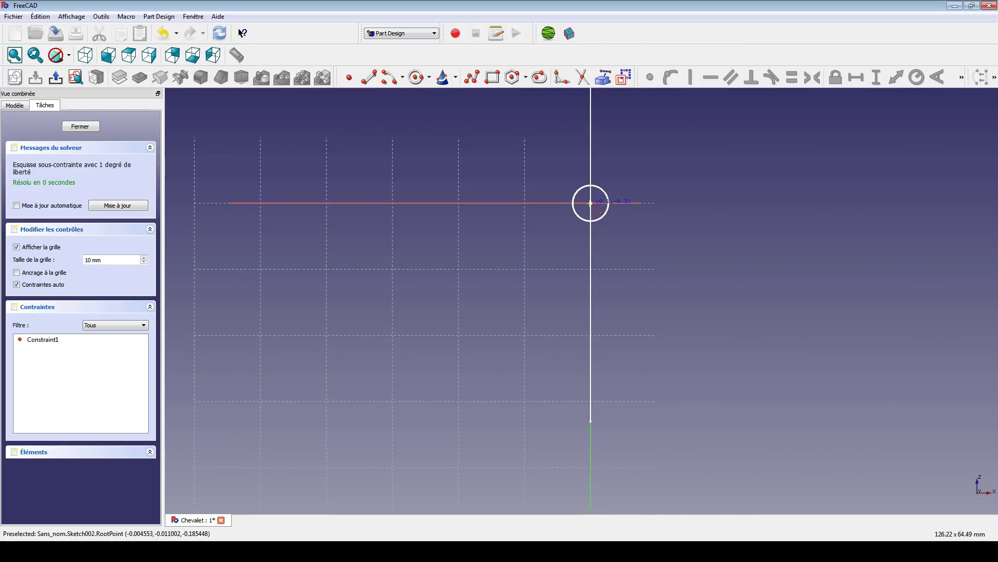
click(590, 203)
scroll(403, 383, down, 2)
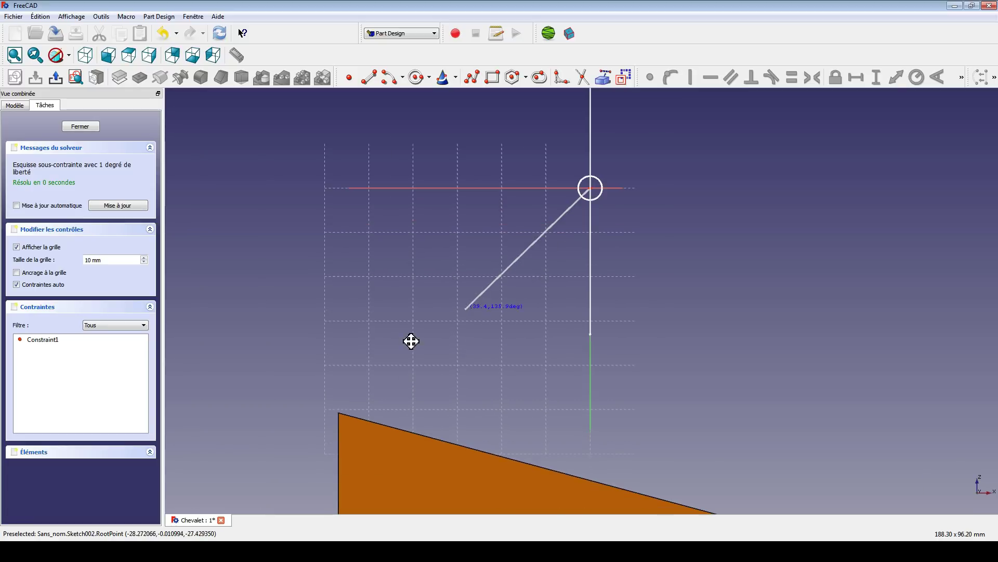
click(426, 395)
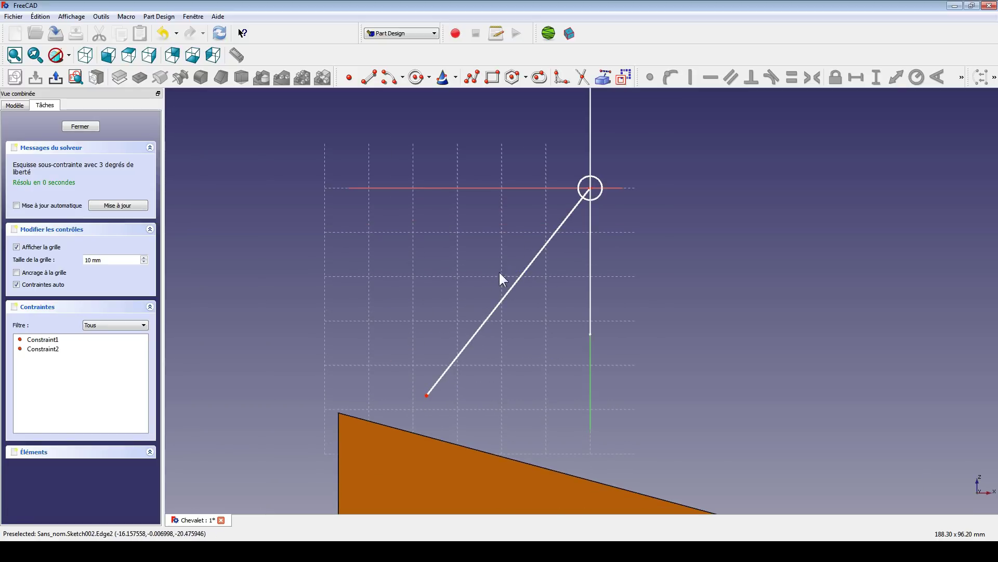
click(527, 265)
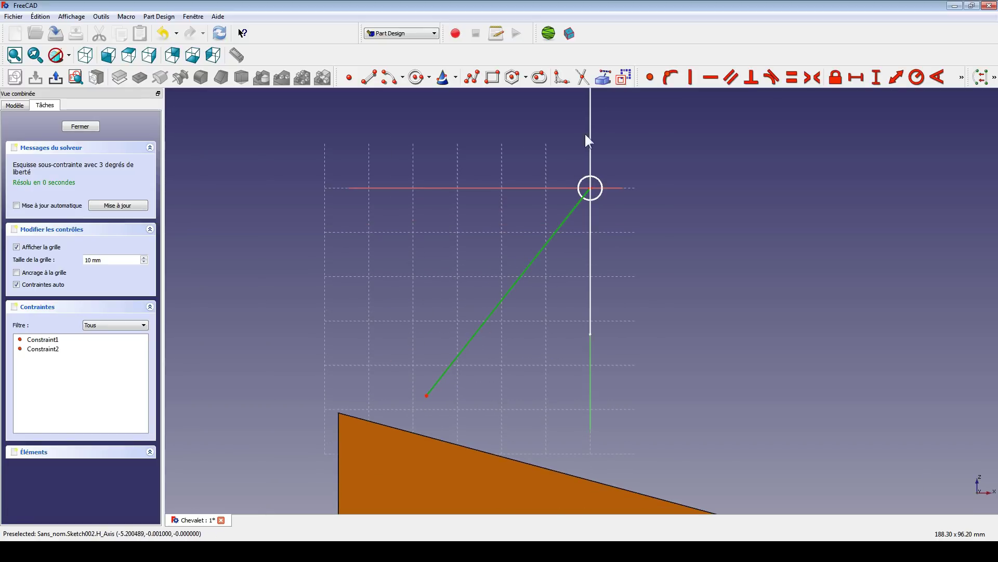
click(623, 79)
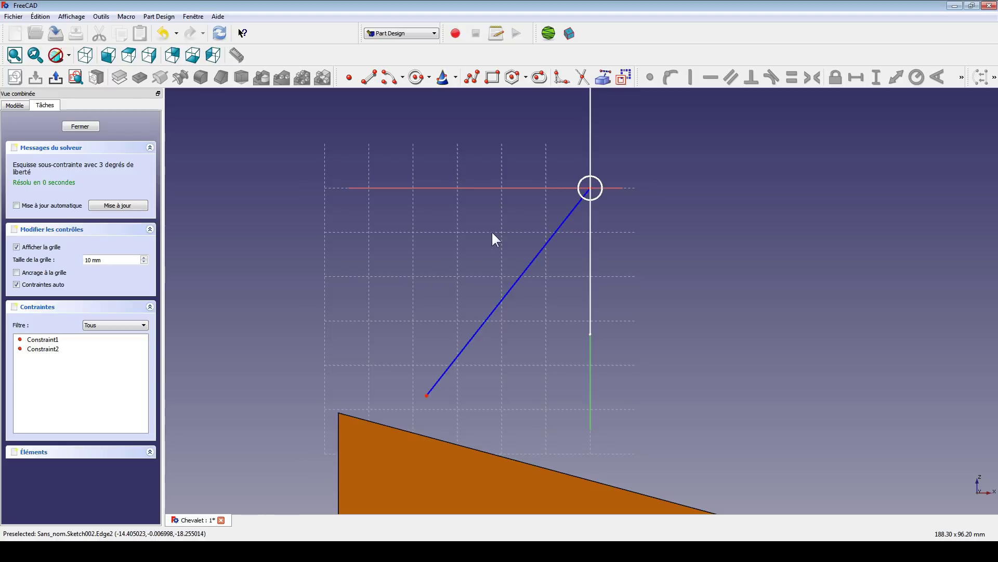
Constrain the angle between the construction line and the upward vertical axis to 150°
click(541, 249)
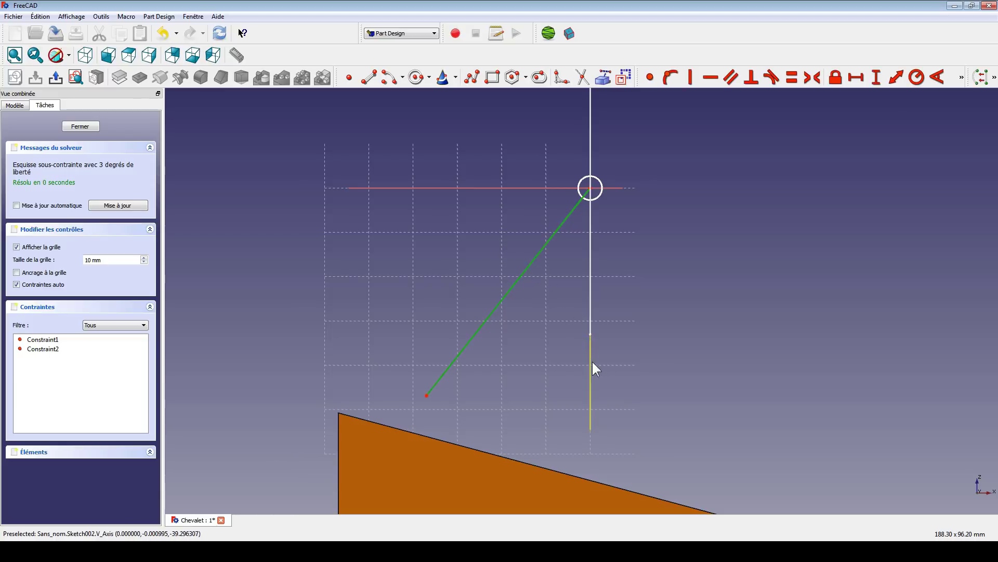
click(470, 243)
click(524, 271)
click(937, 77)
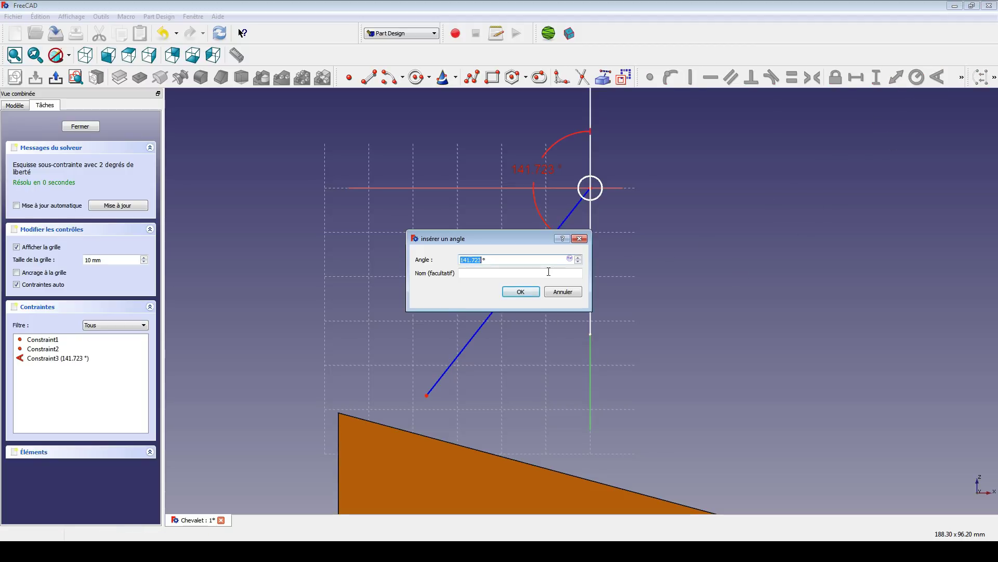
drag(520, 241, 295, 168)
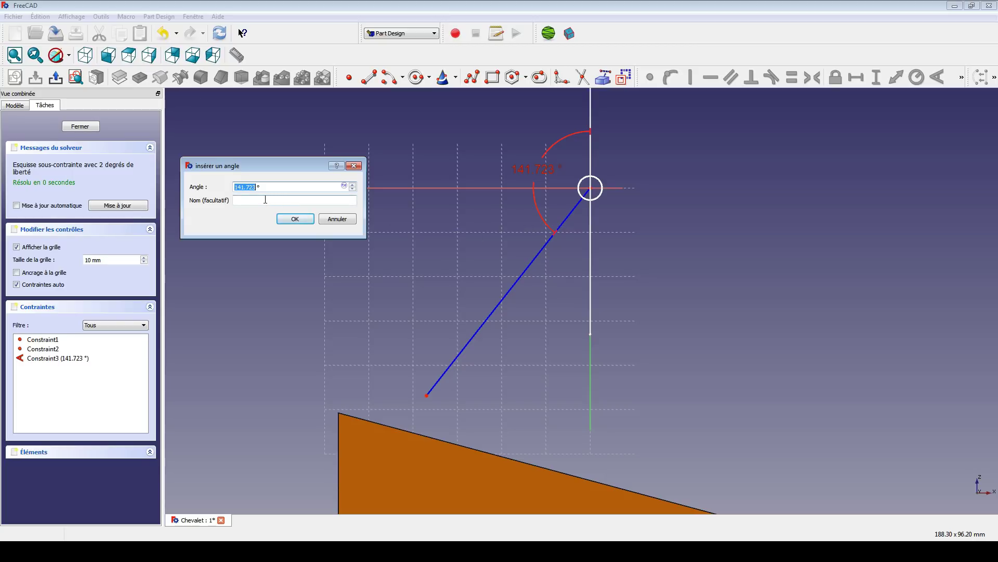
text(150)
key(Return)
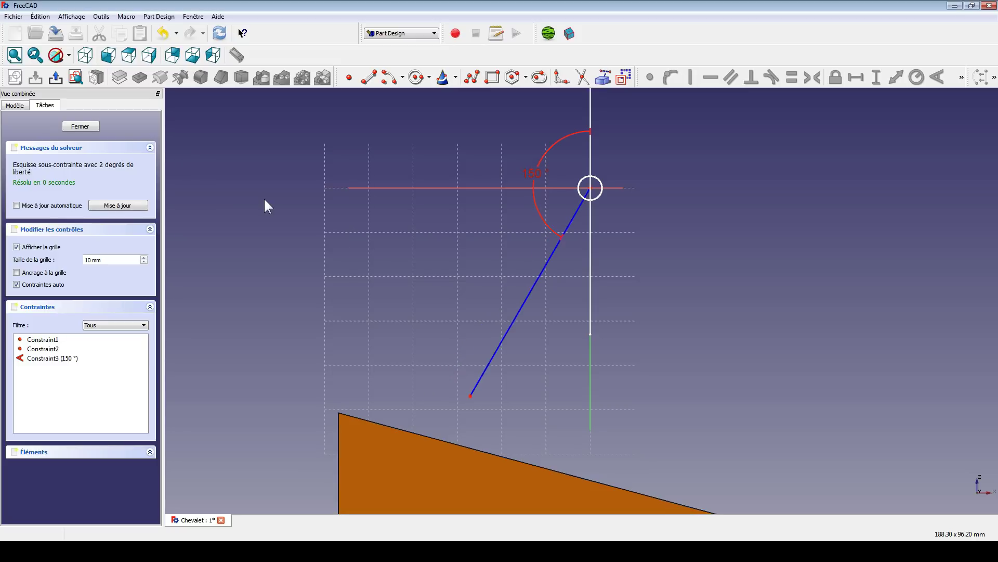
Extend the construction line's free lower end along its 150° direction to bring it closer to the wedge's sloped surface
drag(469, 391, 447, 411)
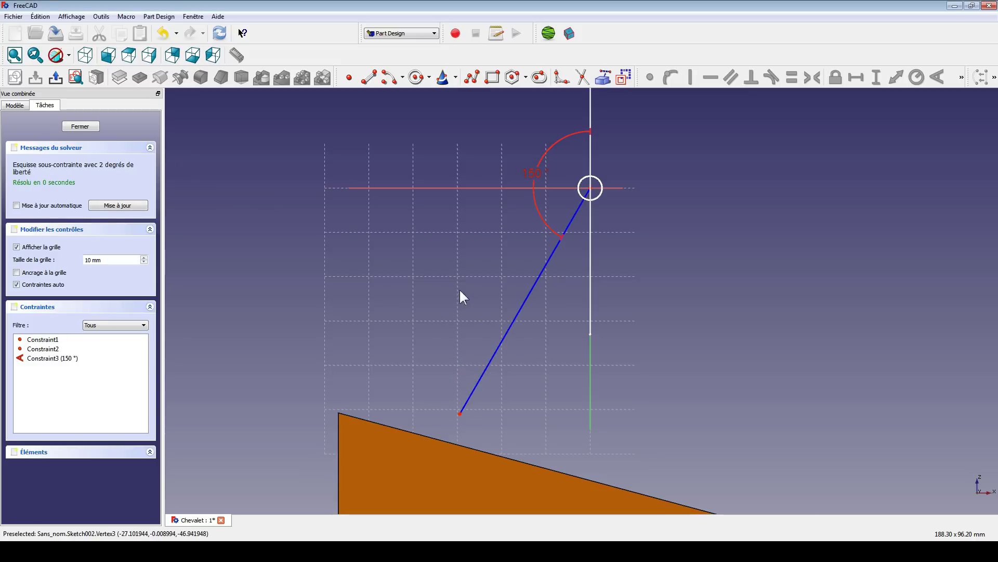
scroll(458, 184, up, 1)
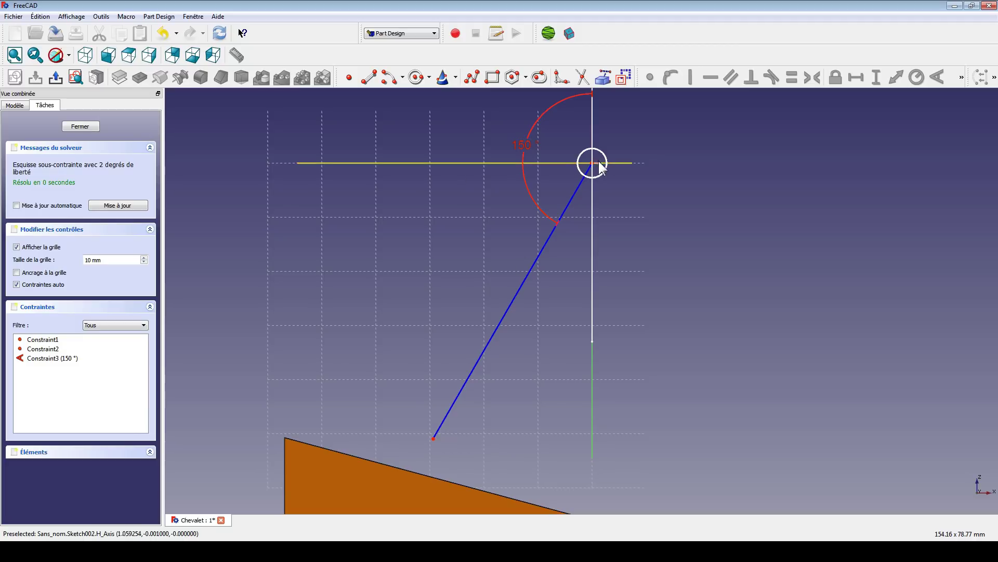
click(519, 286)
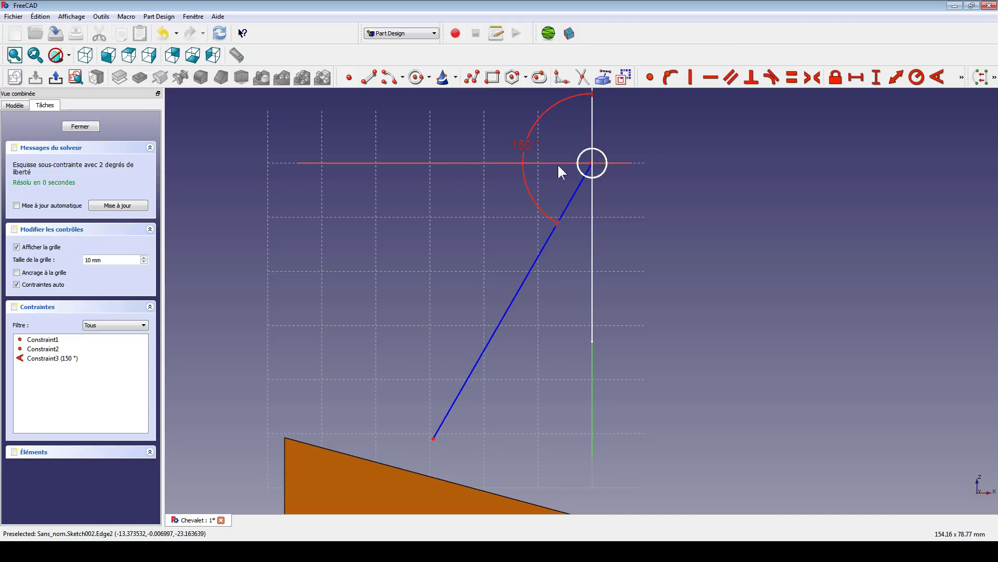
click(411, 386)
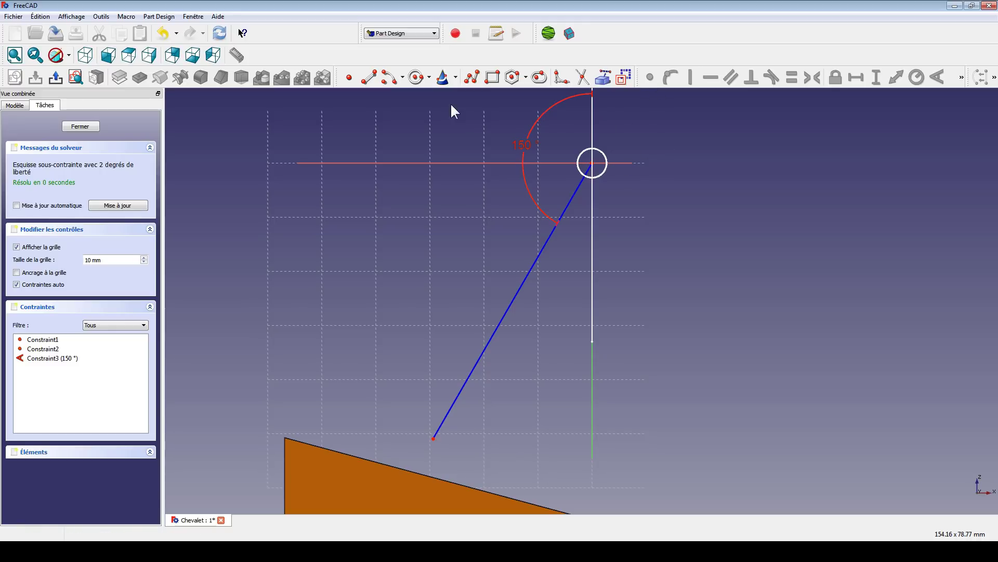
Draw an open three-segment polyline around the construction line, with two long sides joined by a short edge just above the wedge
click(469, 77)
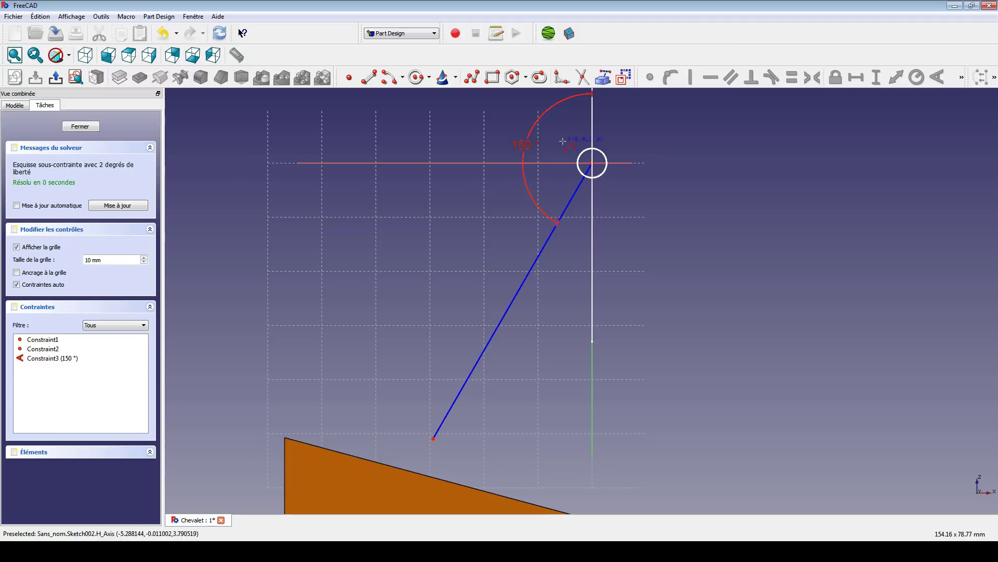
click(400, 442)
middle_drag(442, 455, 443, 401)
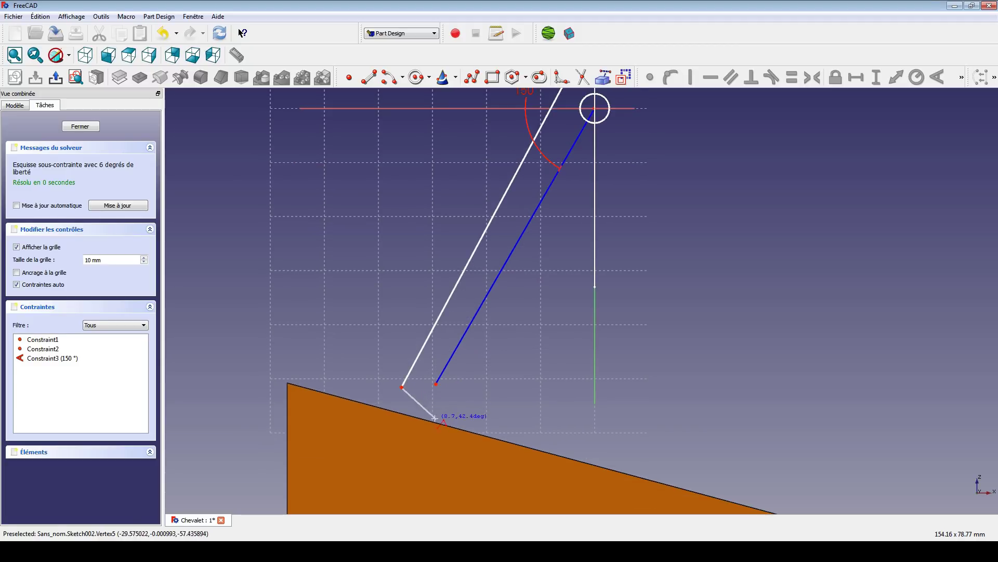
click(461, 403)
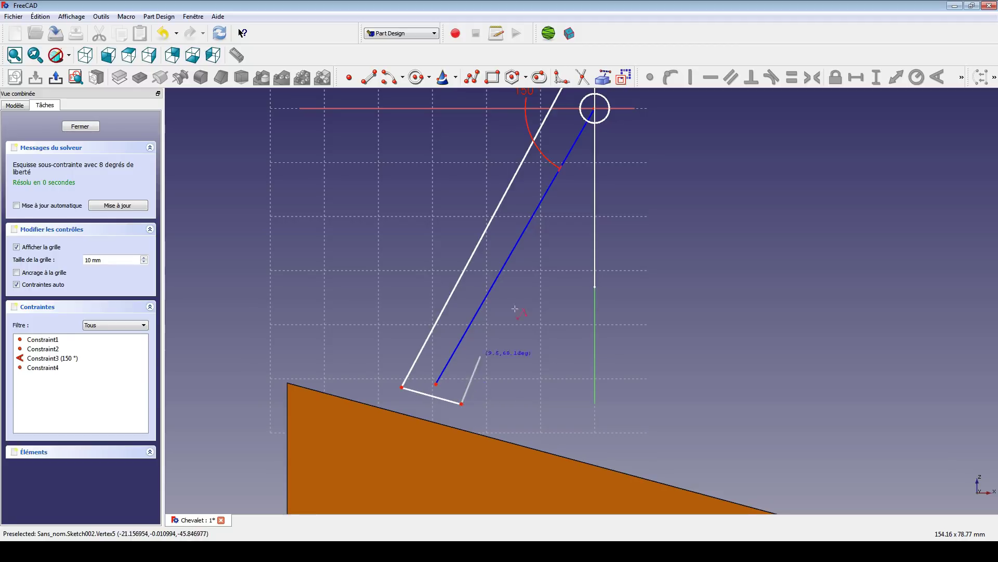
middle_drag(623, 143, 579, 185)
click(588, 159)
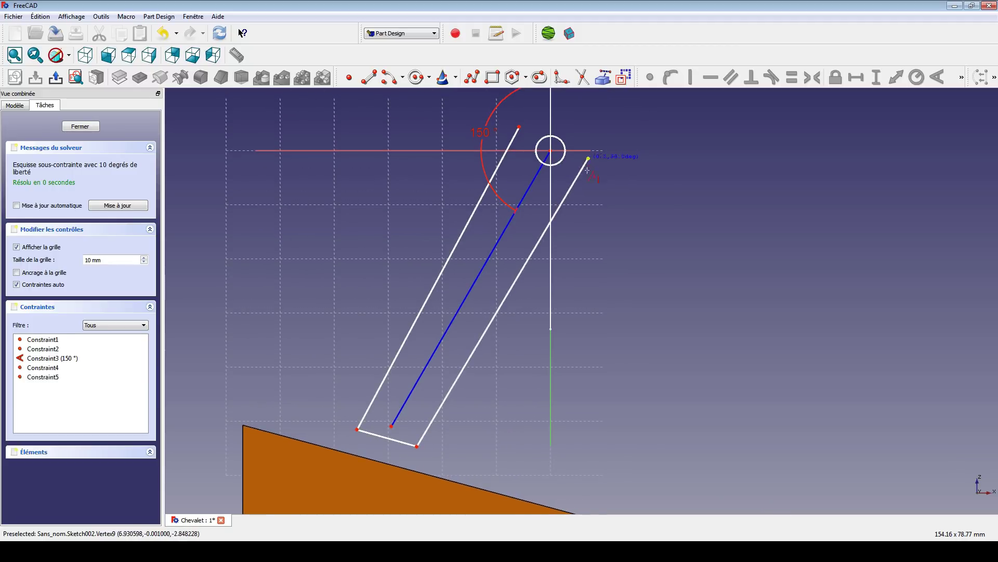
Close the leg outline with a line between its two upper endpoints and convert that line to construction geometry
mouse_move(605, 115)
middle_down()
mouse_move(591, 172)
mouse_move(598, 198)
middle_up()
scroll(581, 197, up, 2)
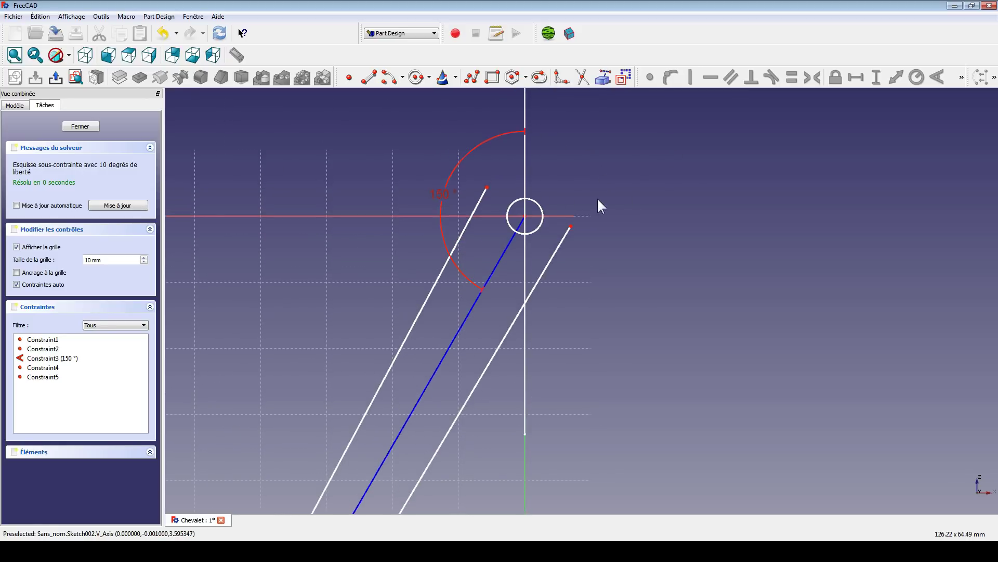
click(369, 77)
click(486, 187)
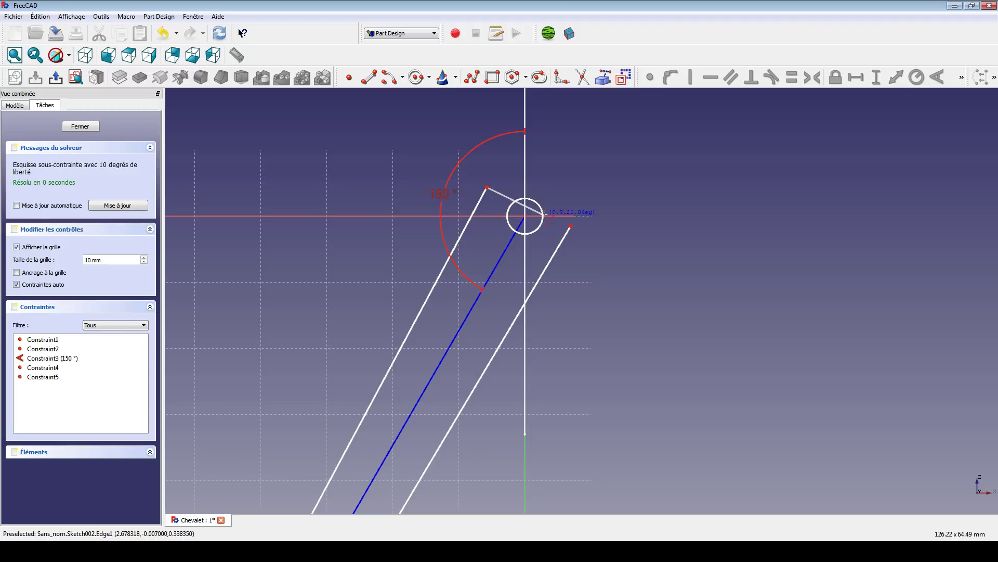
click(570, 226)
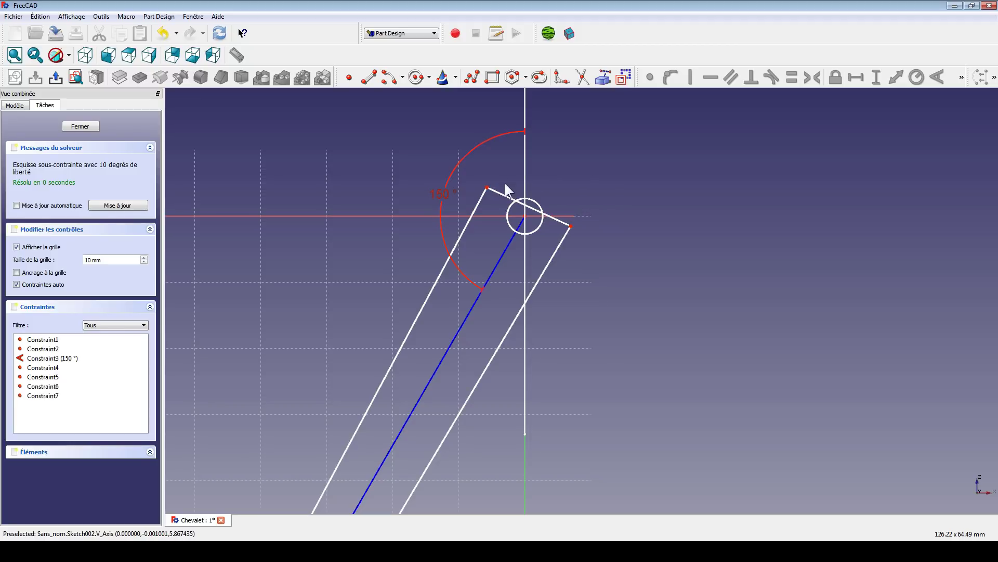
click(512, 198)
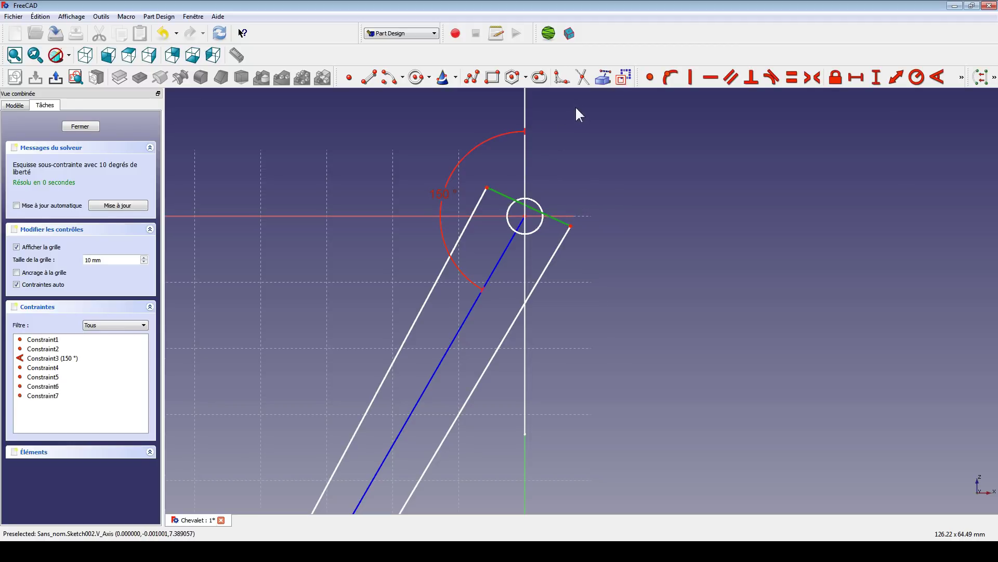
click(624, 77)
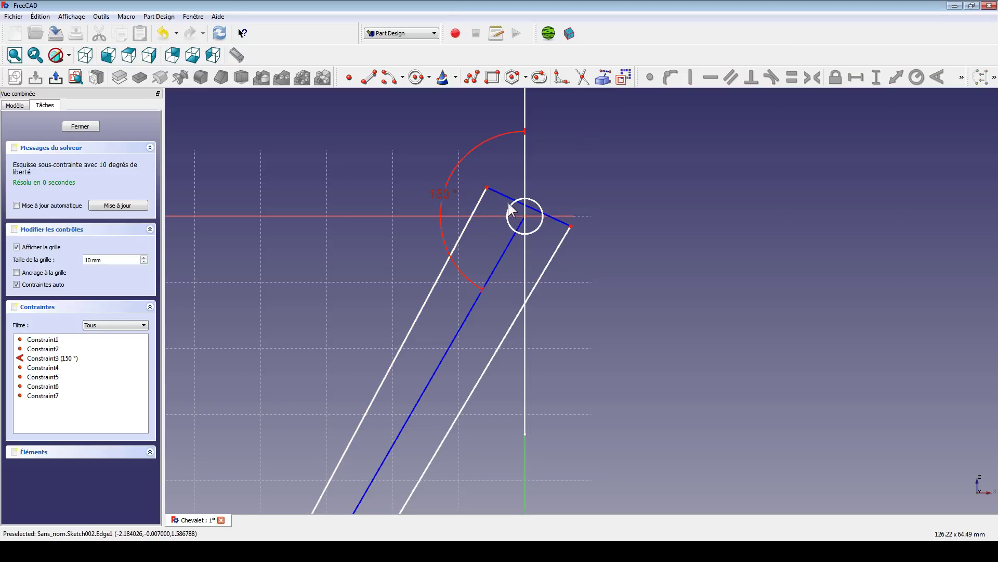
Shift the upper closing line below the circle and constrain it perpendicular to the oblique construction line
mouse_move(507, 199)
mouse_down()
mouse_move(526, 178)
mouse_move(479, 243)
mouse_up()
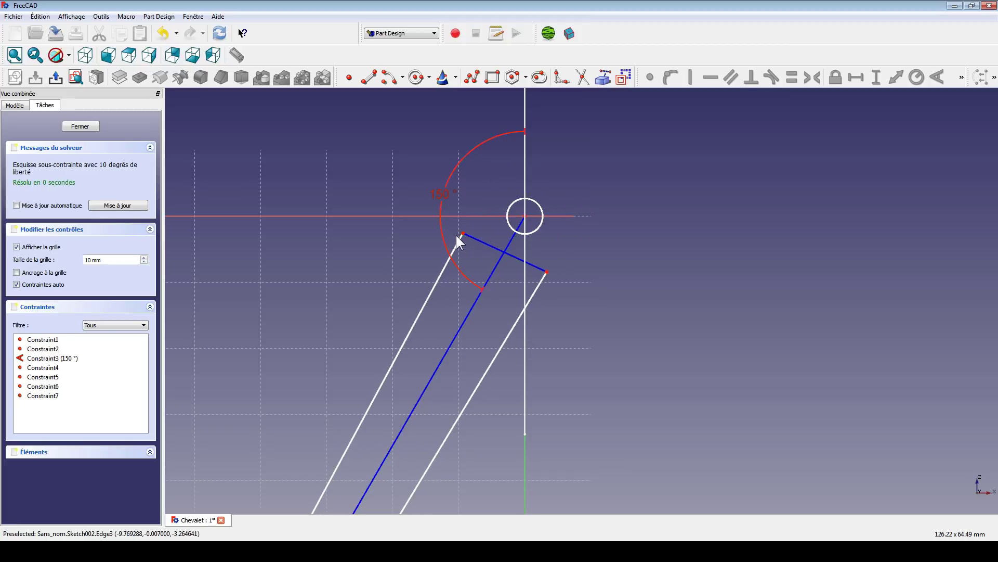
click(490, 245)
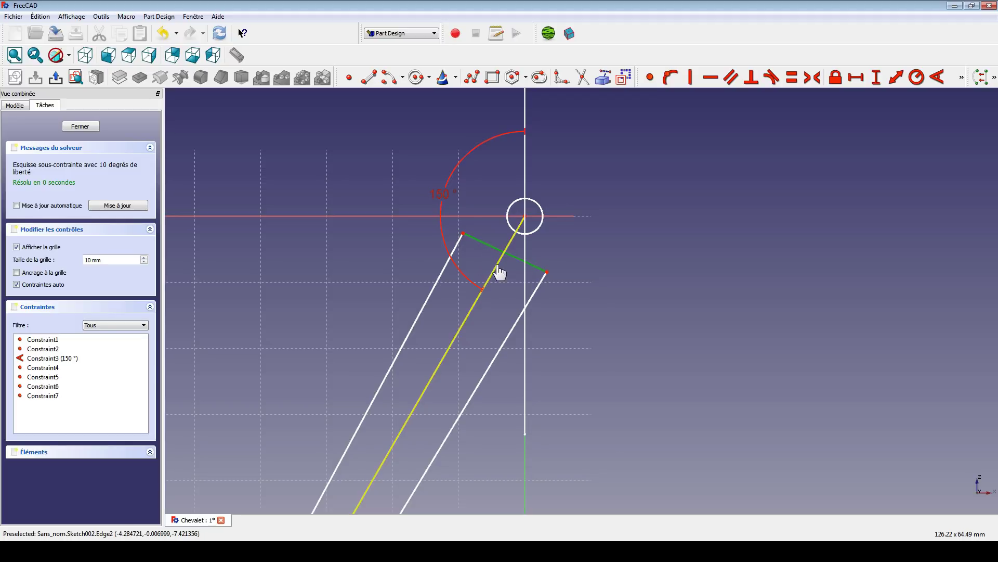
click(497, 266)
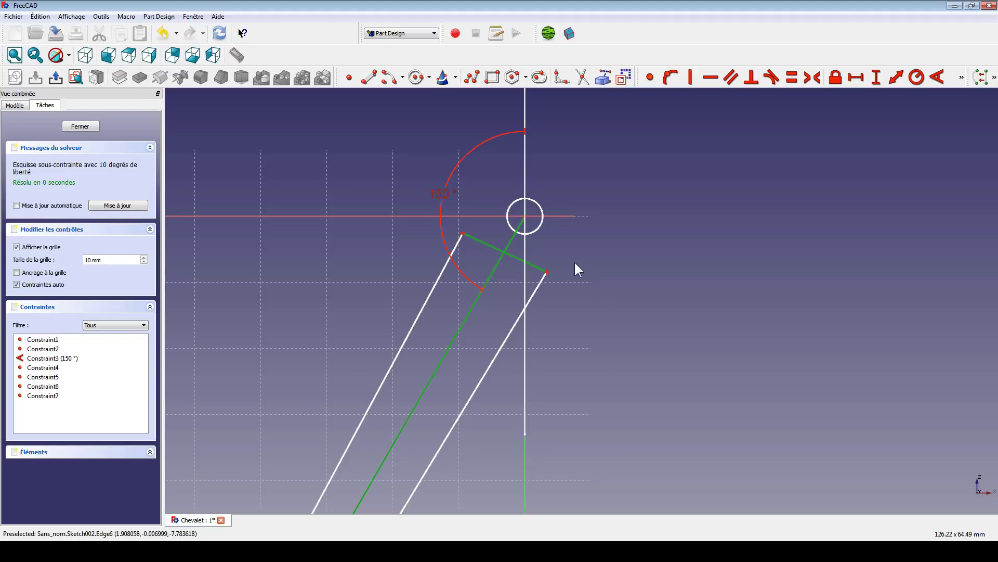
click(751, 79)
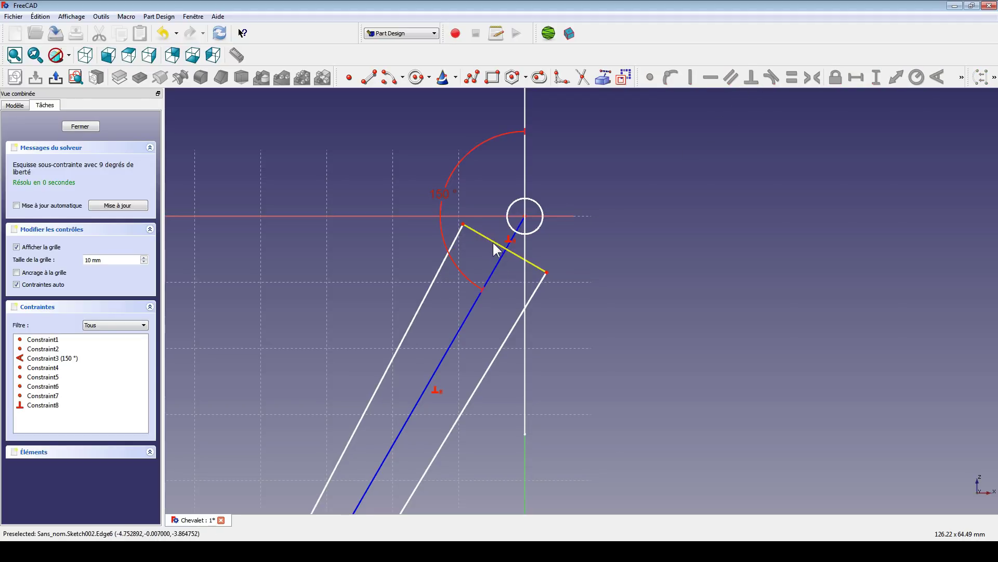
Move the upper closing line back above the circle and constrain it to pass through the circle's centre
drag(495, 248, 533, 187)
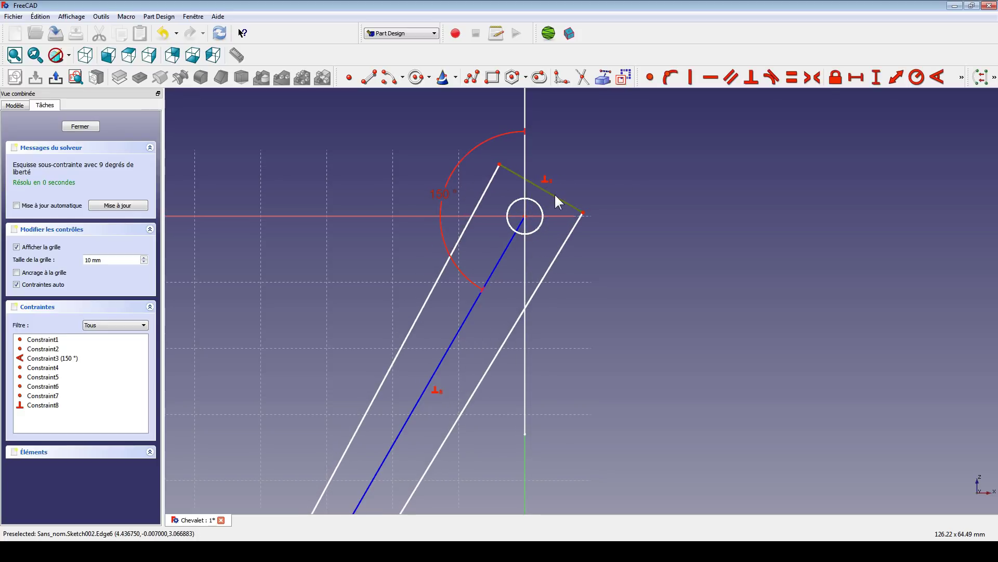
click(555, 199)
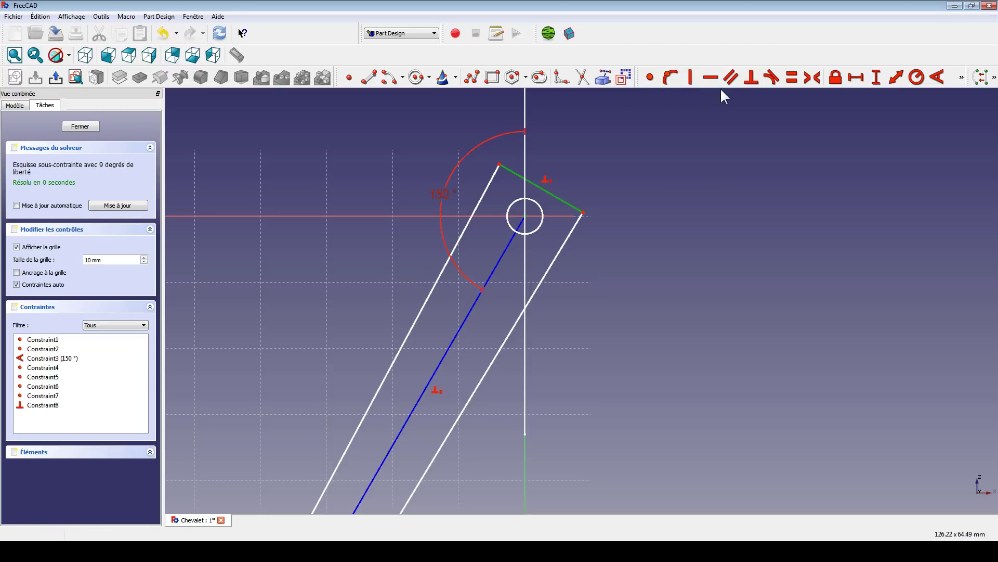
click(667, 82)
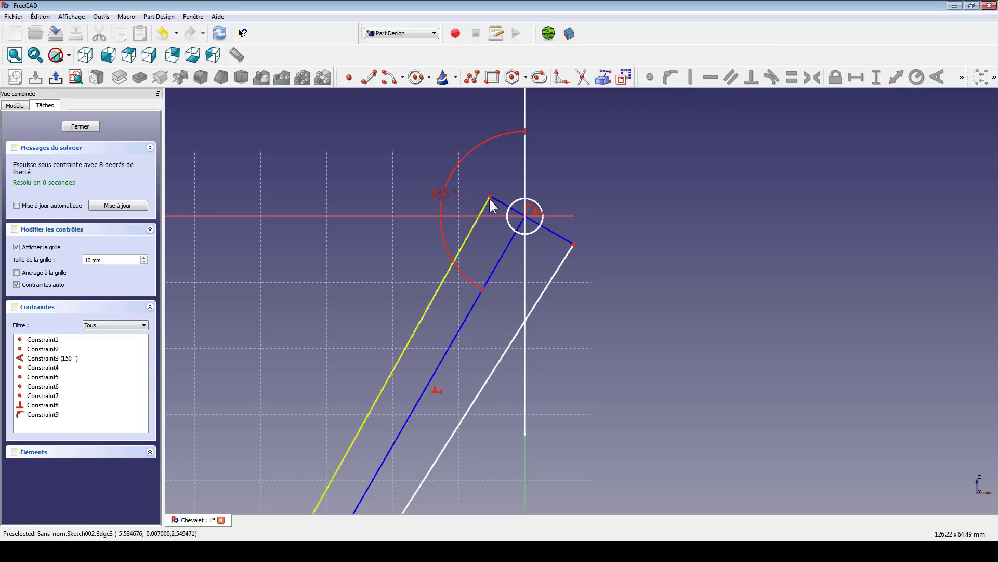
mouse_move(572, 248)
mouse_down()
mouse_move(620, 272)
mouse_move(569, 263)
mouse_move(593, 279)
mouse_move(574, 276)
mouse_move(577, 263)
mouse_move(530, 268)
mouse_move(569, 274)
mouse_move(567, 260)
mouse_up()
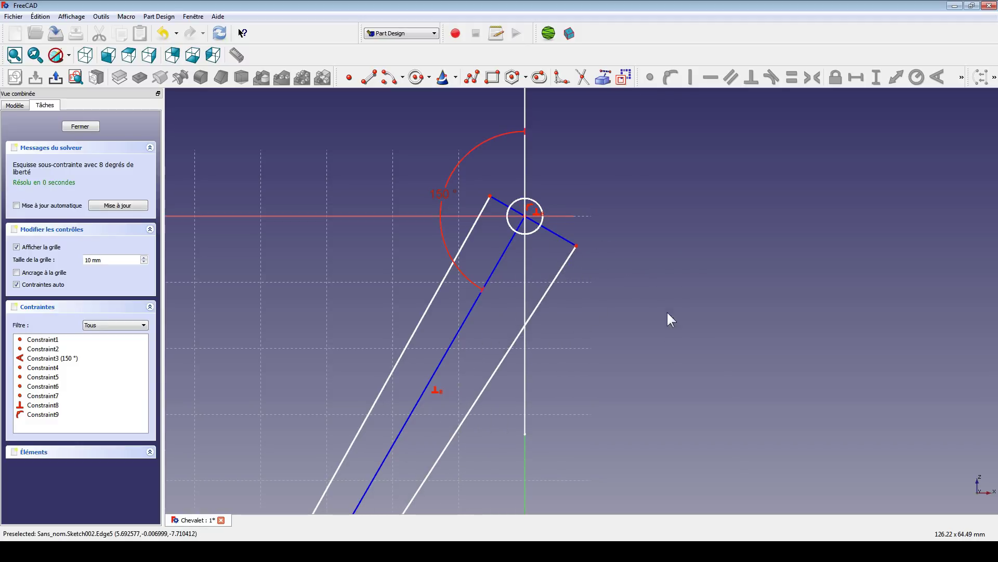
click(526, 218)
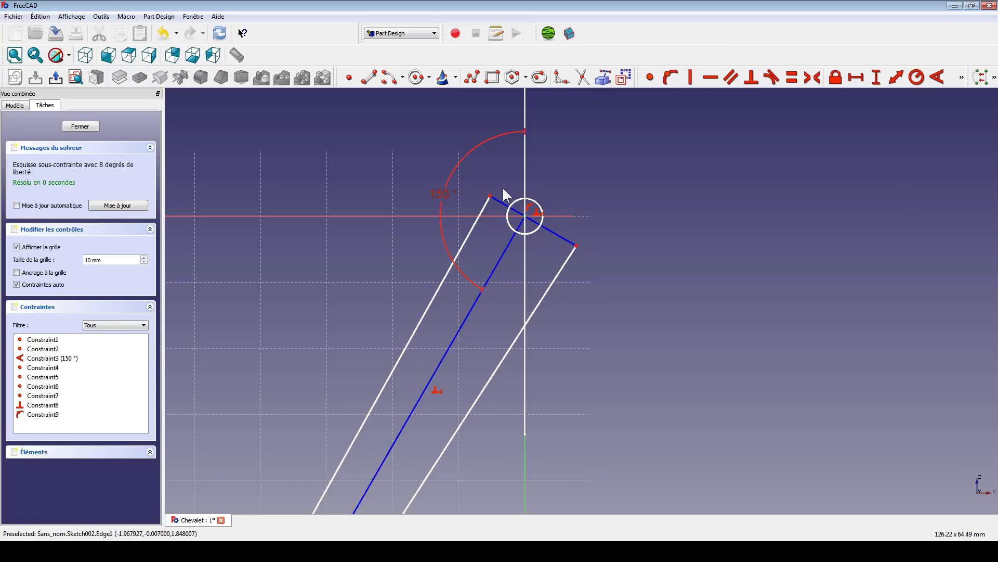
click(522, 217)
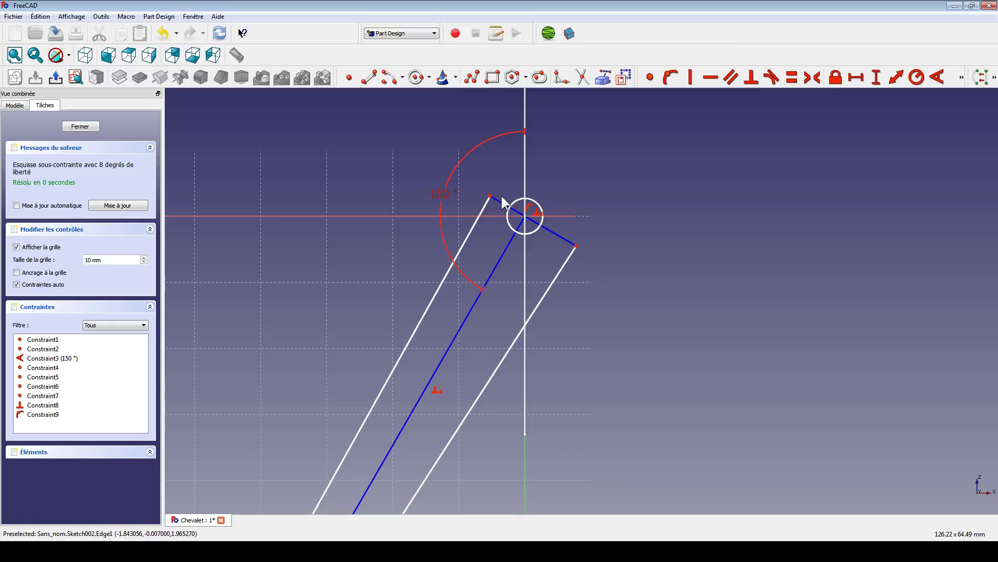
click(632, 282)
Constrain both long sides of the leg outline parallel to the oblique construction line
mouse_move(667, 266)
middle_down()
mouse_move(700, 170)
mouse_move(722, 183)
middle_up()
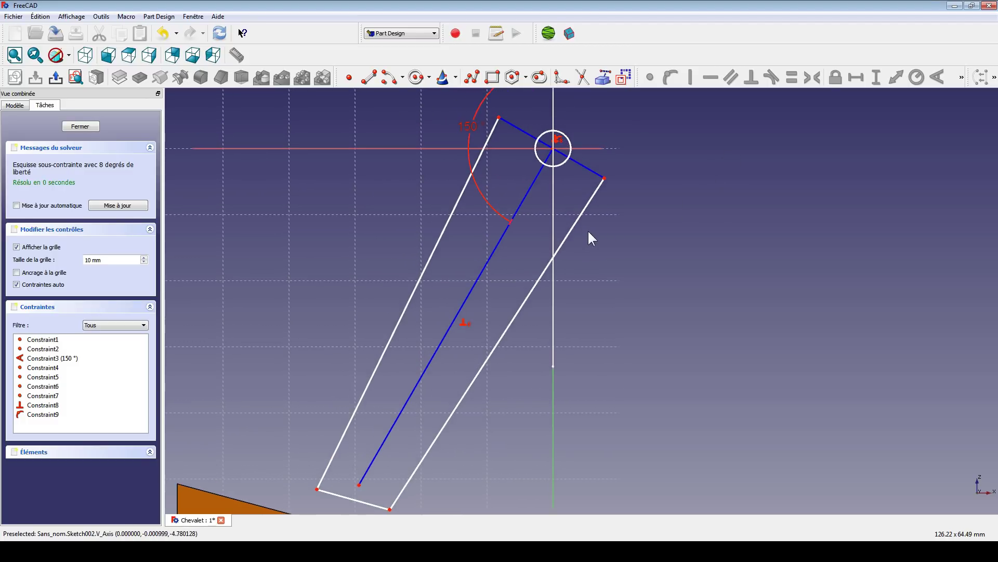
click(571, 226)
click(519, 201)
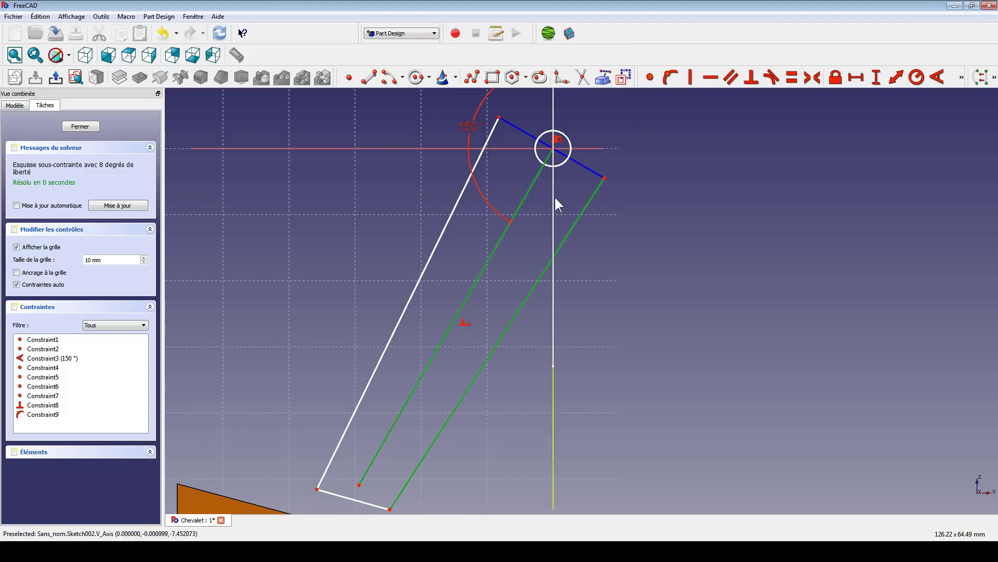
click(554, 198)
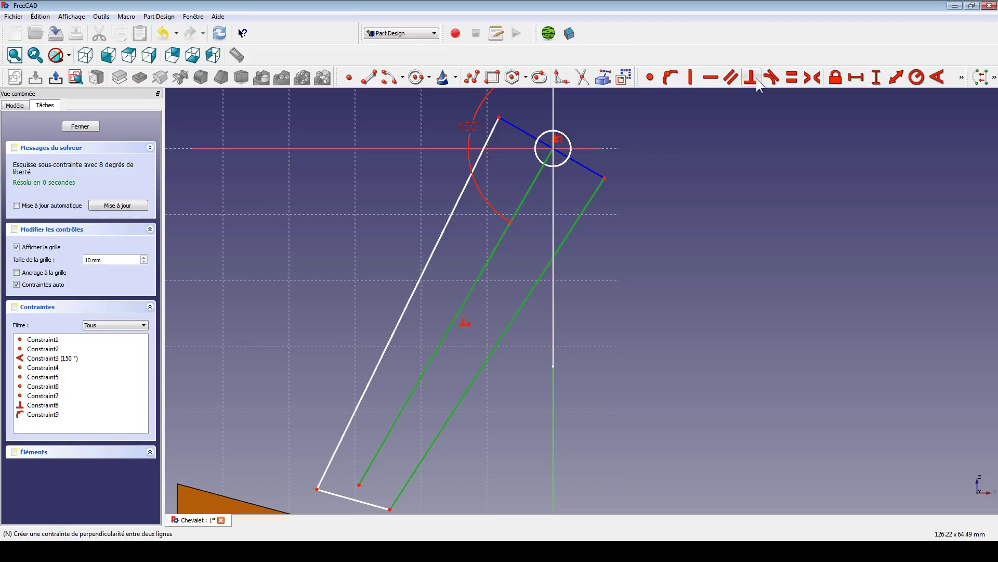
click(799, 78)
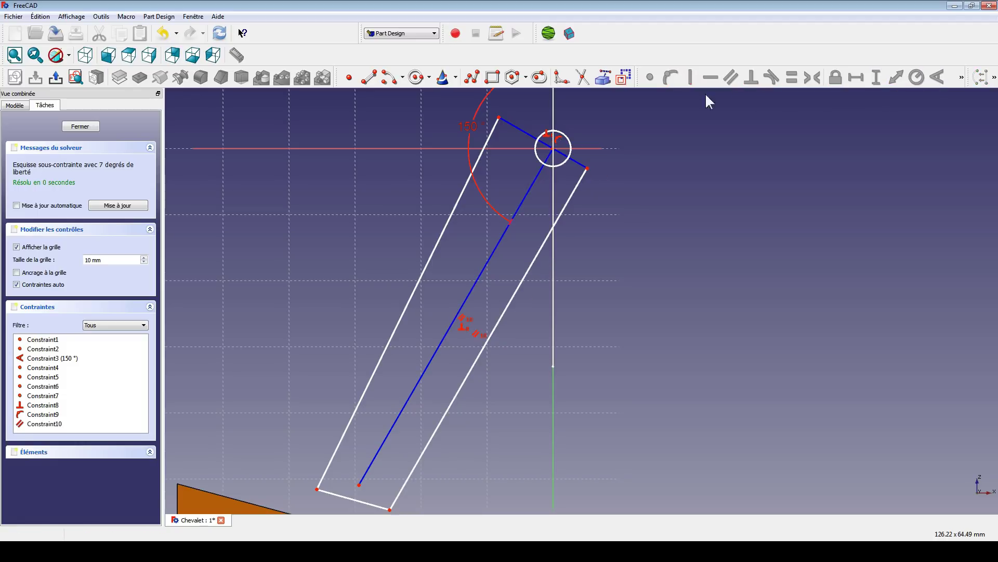
click(513, 216)
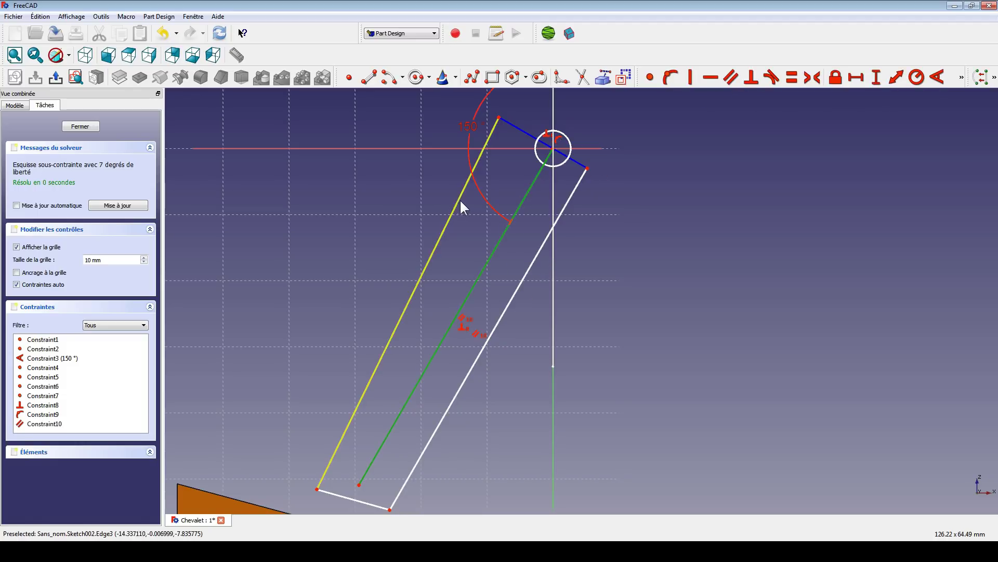
click(458, 201)
click(731, 78)
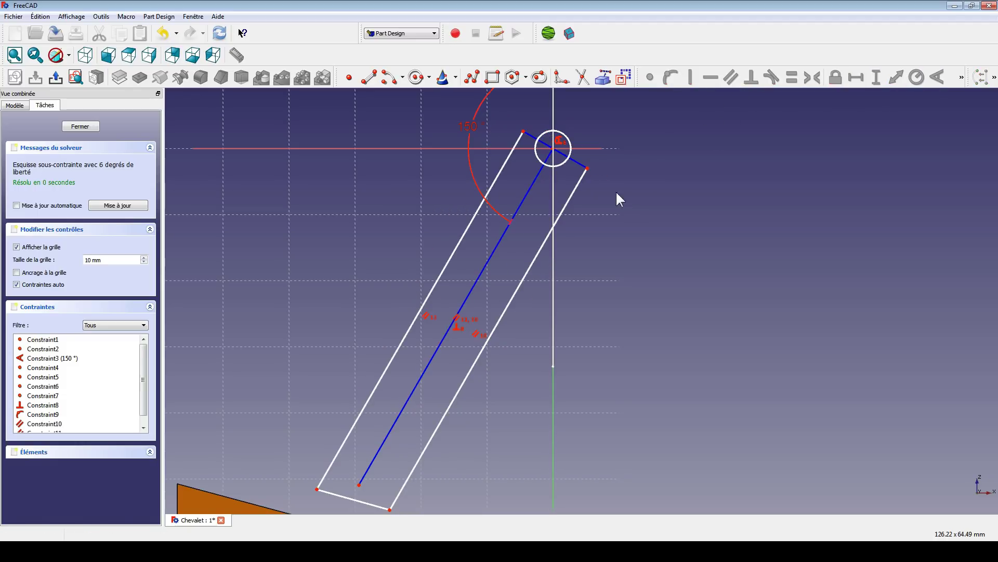
Adjust the spacing of the leg's long sides, then constrain the upper closing line's length to 3 mm
mouse_move(498, 176)
mouse_down()
mouse_move(509, 186)
mouse_move(486, 183)
mouse_move(515, 188)
mouse_move(473, 189)
mouse_move(501, 196)
mouse_move(483, 199)
mouse_up()
mouse_move(557, 230)
mouse_down()
mouse_move(513, 212)
mouse_move(557, 227)
mouse_up()
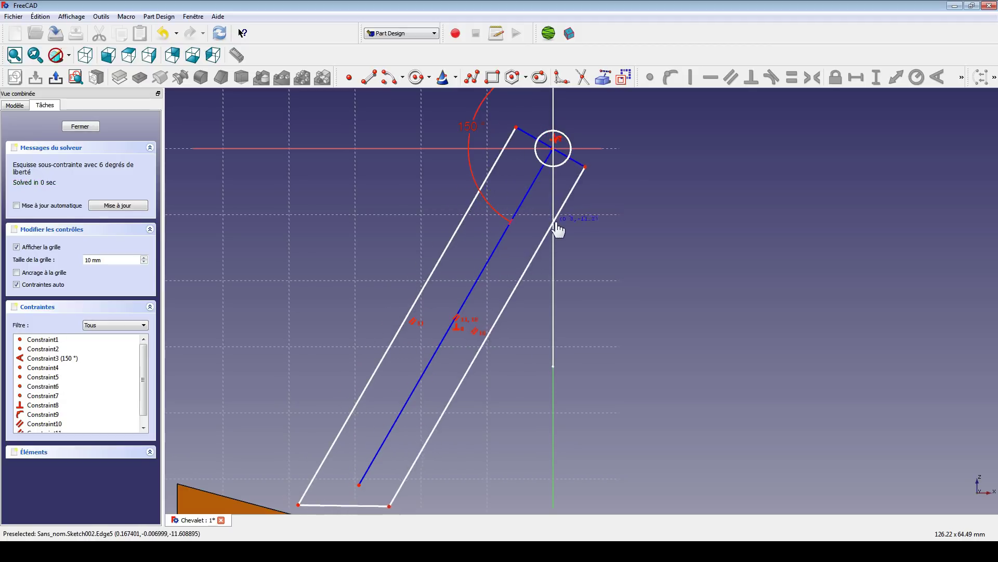
drag(535, 141, 529, 146)
click(528, 139)
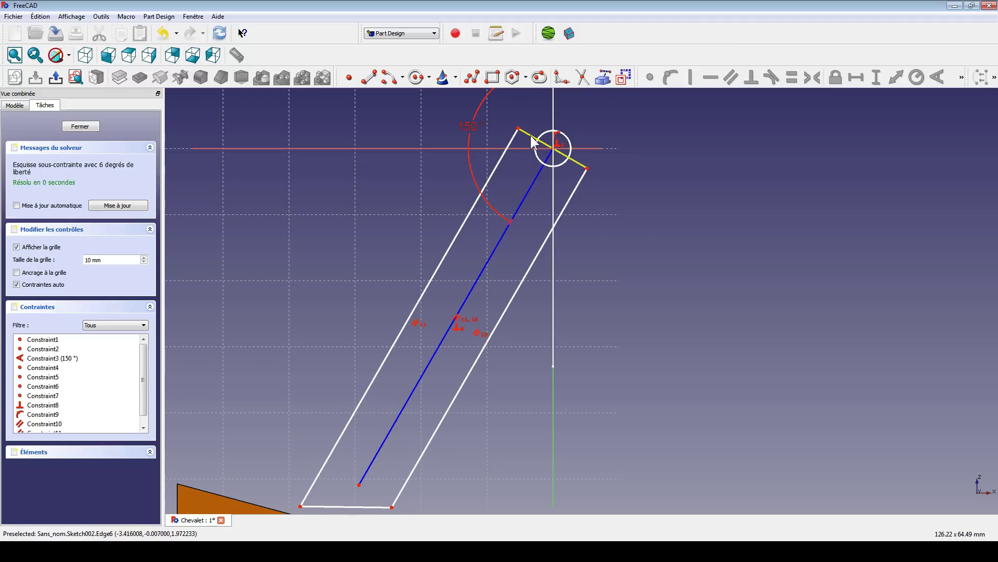
click(896, 77)
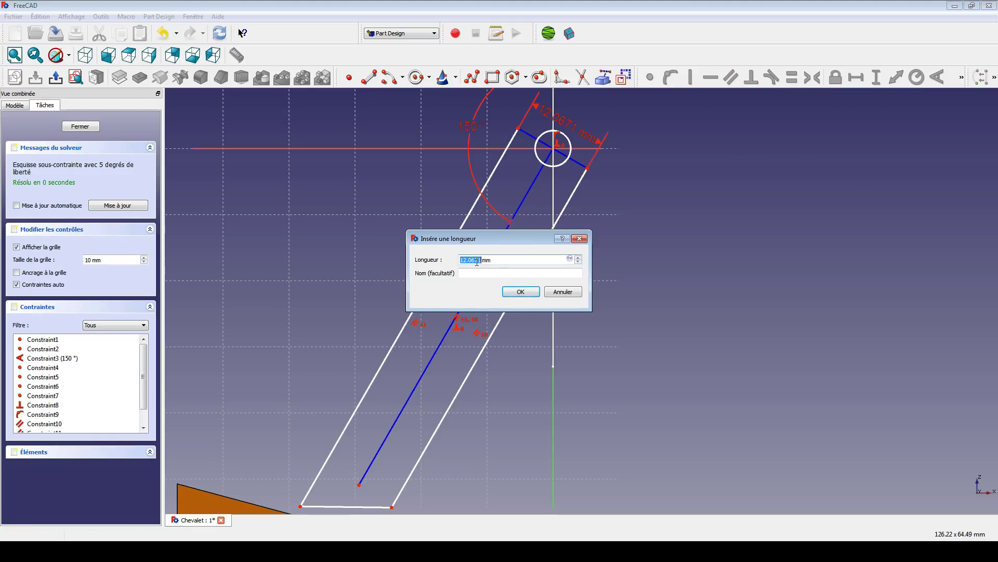
text(3)
key(Return)
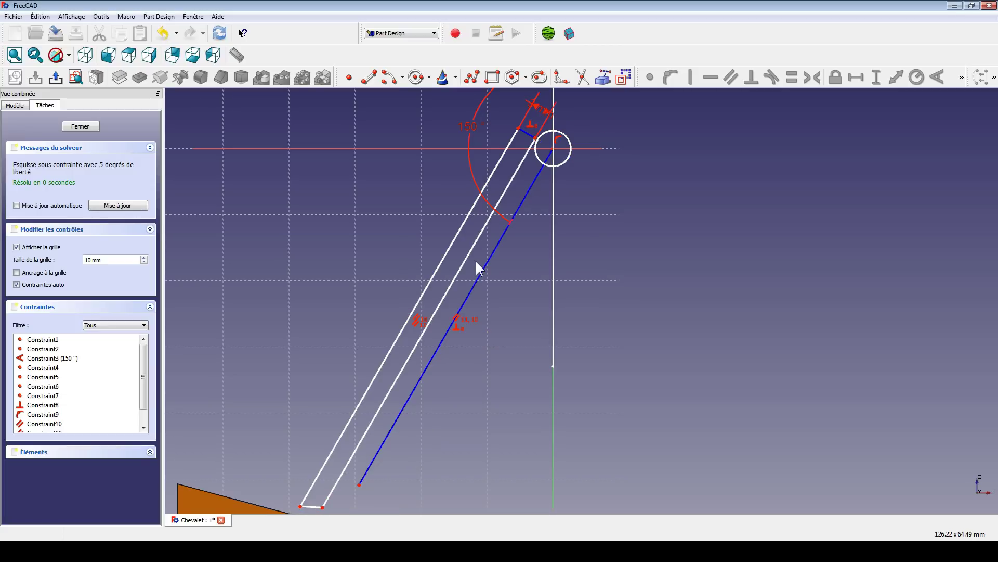
Shift the narrow leg outline sideways so its long sides run on either side of the oblique construction line
drag(516, 172, 539, 205)
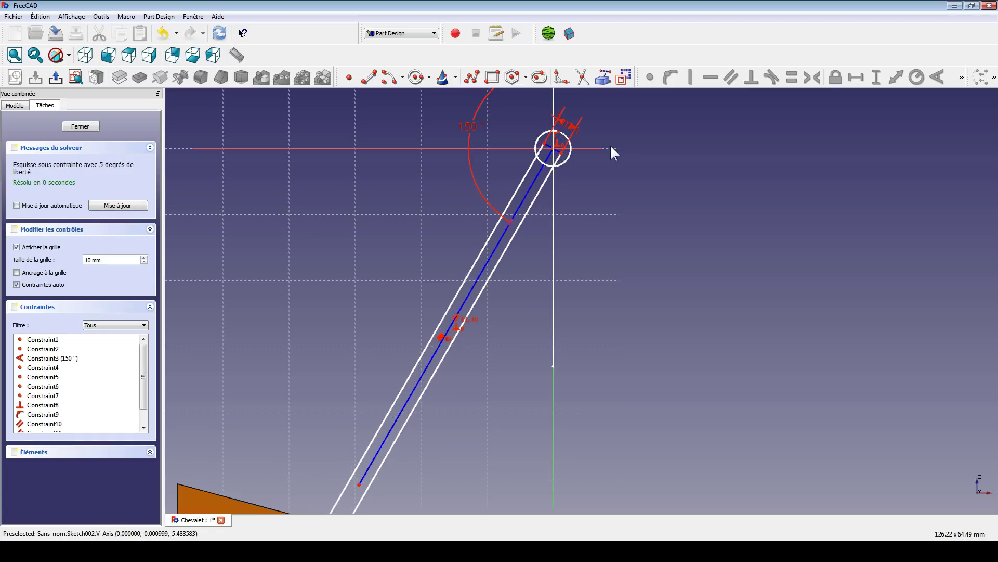
scroll(604, 130, up, 3)
middle_drag(596, 116, 547, 272)
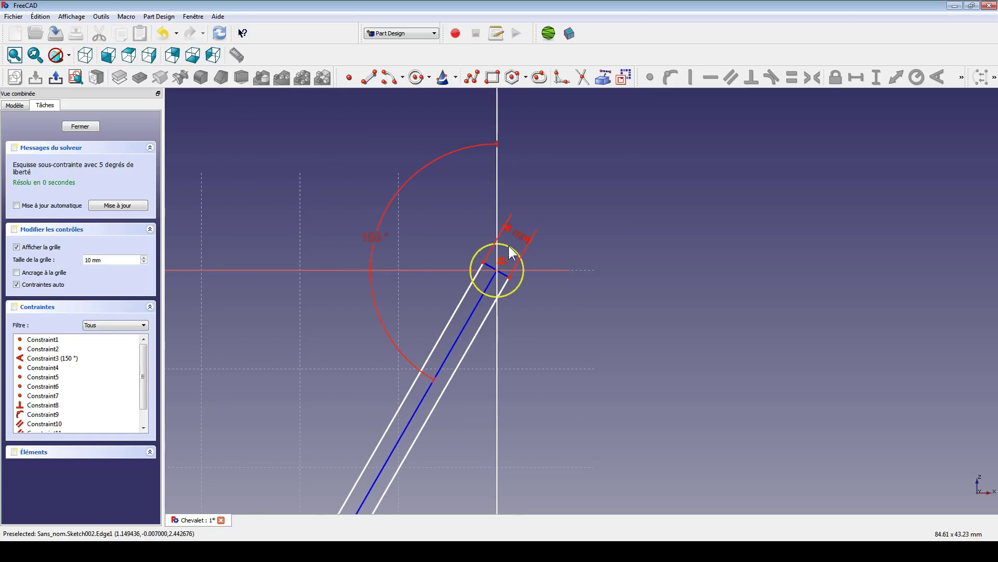
Reposition the 3 mm dimension so it sits between the leg's long sides, below the pivot circle
drag(516, 252, 498, 270)
scroll(496, 273, up, 3)
mouse_move(494, 281)
middle_down()
mouse_move(397, 283)
mouse_move(560, 225)
mouse_move(595, 265)
middle_up()
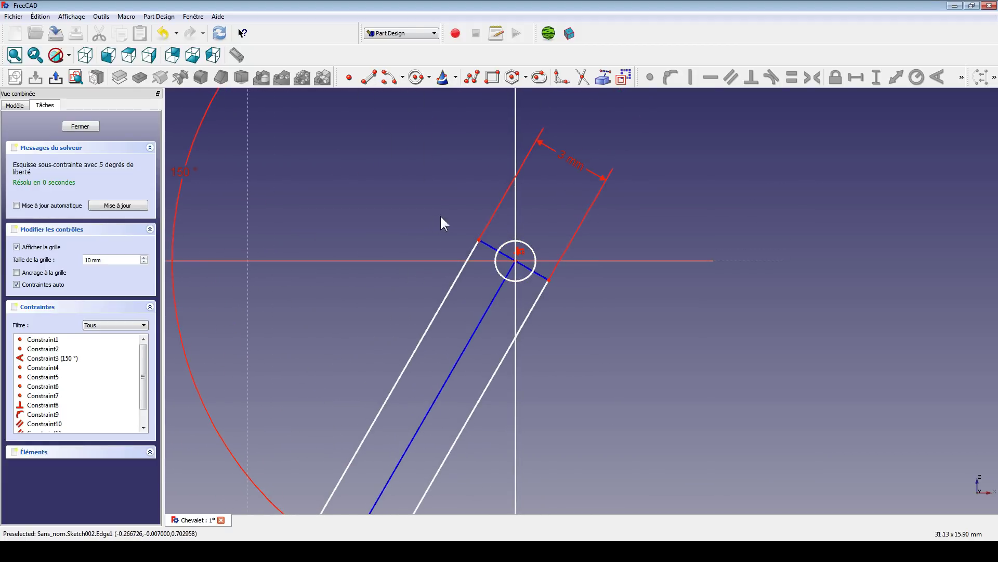
drag(569, 155, 462, 286)
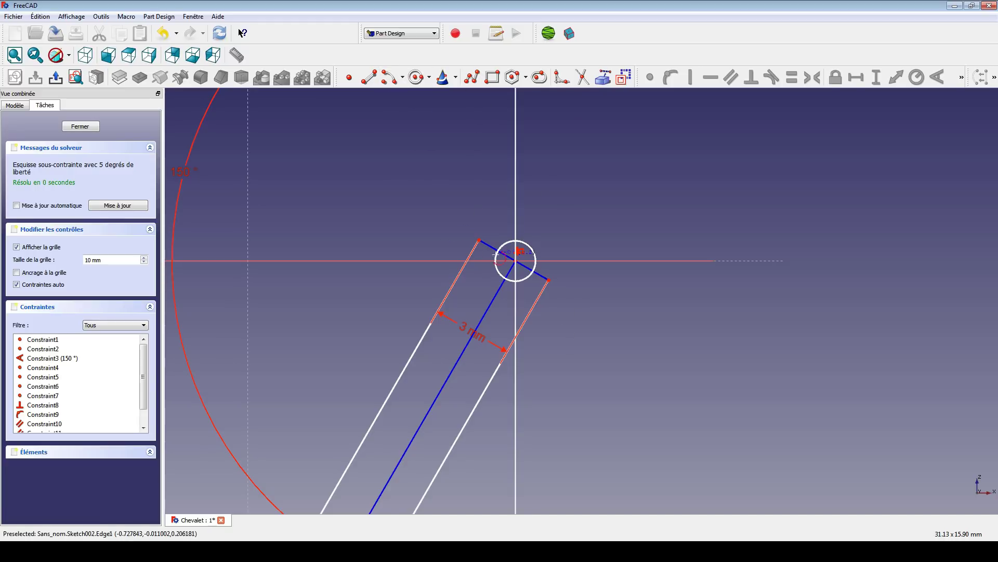
Draw an arc centred on the pivot circle joining the upper ends of the leg's long sides, and nudge the 3 mm dimension aside
click(387, 78)
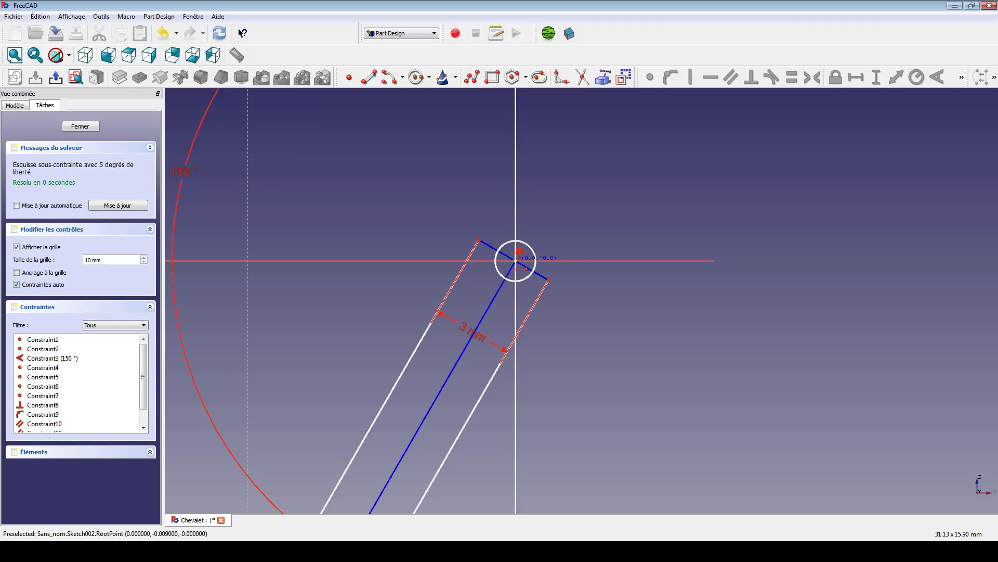
click(515, 260)
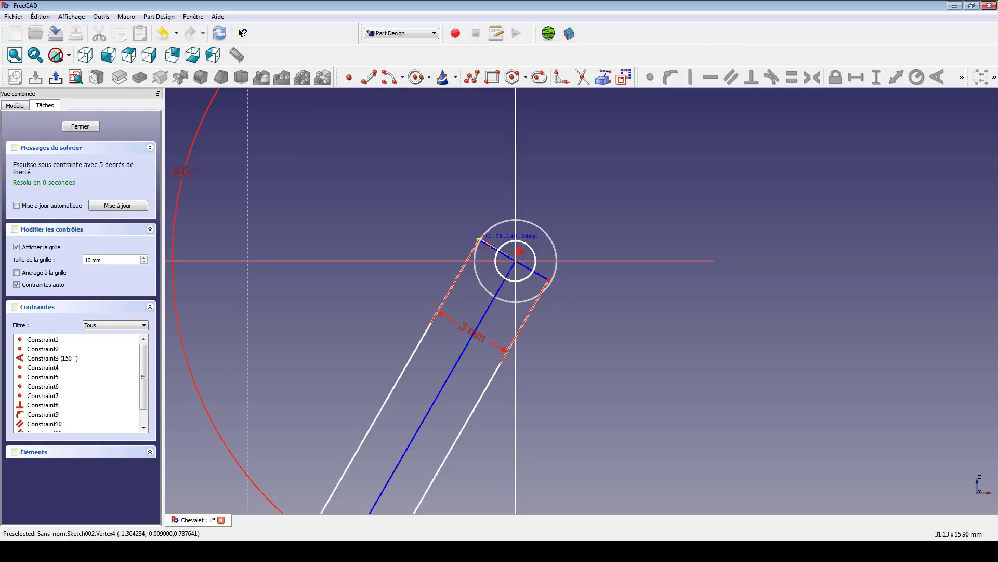
click(479, 239)
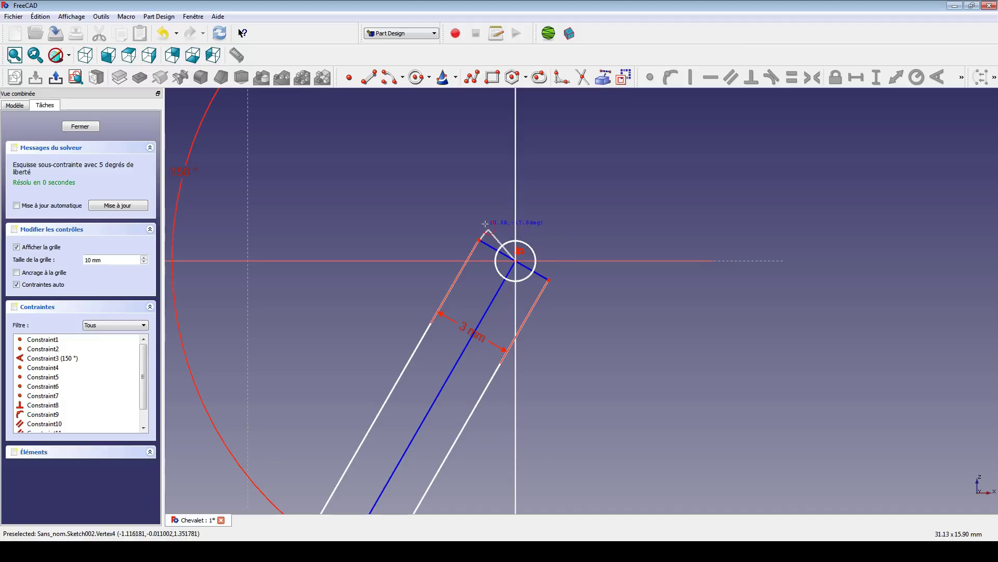
click(549, 280)
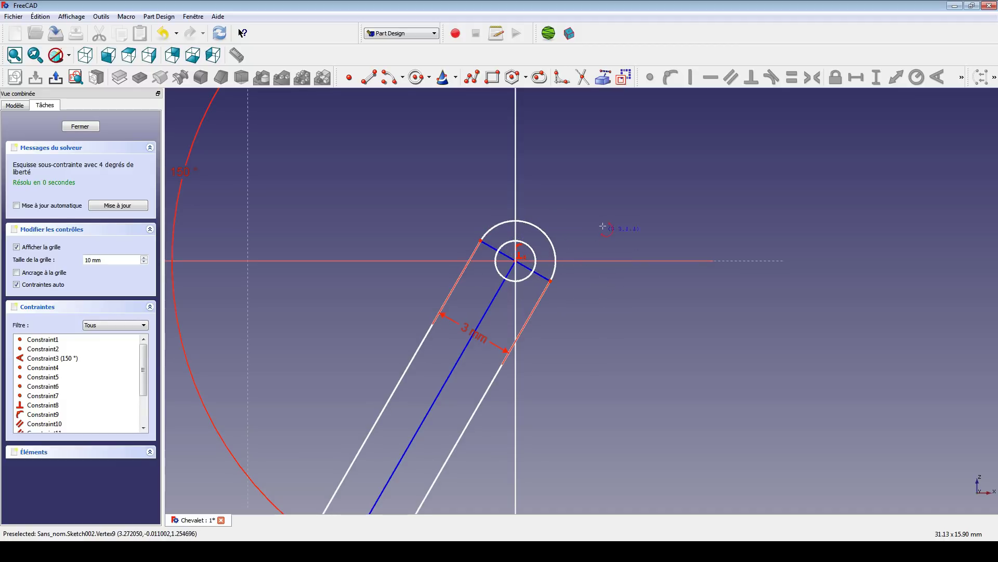
click(504, 222)
mouse_move(463, 316)
mouse_down()
mouse_move(468, 325)
mouse_move(495, 281)
mouse_move(458, 326)
mouse_up()
click(623, 315)
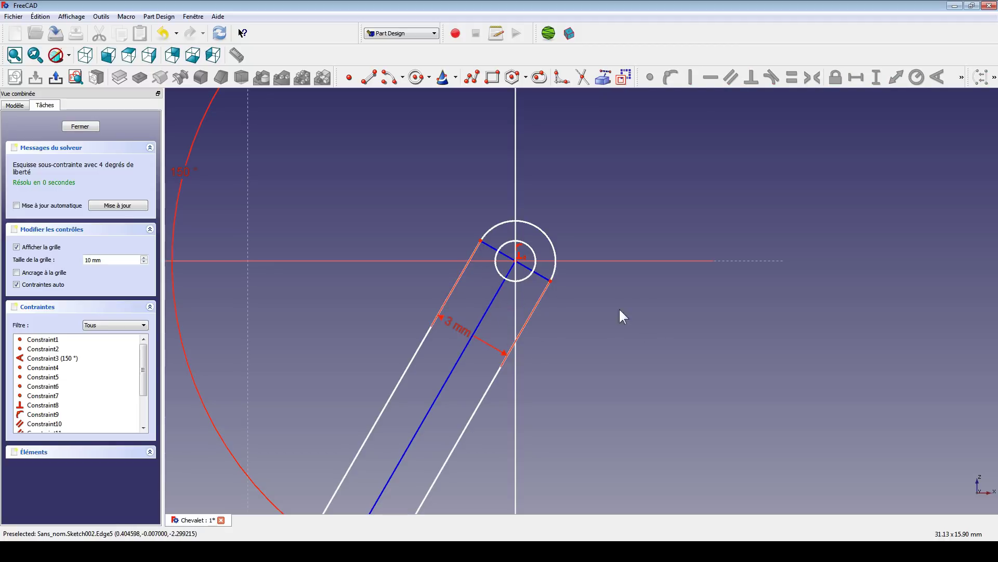
Adjust the lower closing line of the leg outline so it slopes more steeply just above the ground wedge
scroll(569, 370, down, 4)
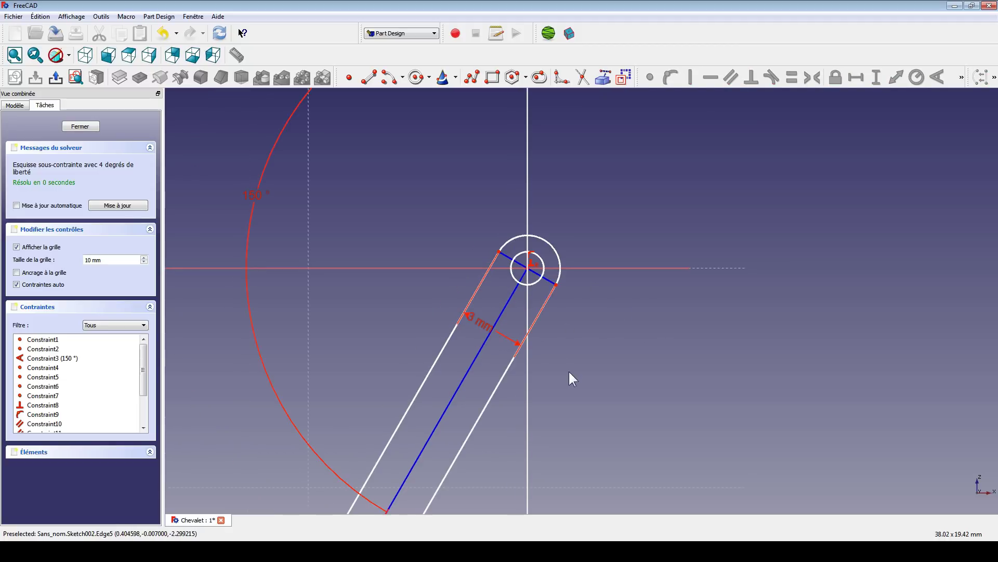
middle_drag(569, 369, 584, 263)
scroll(434, 307, down, 4)
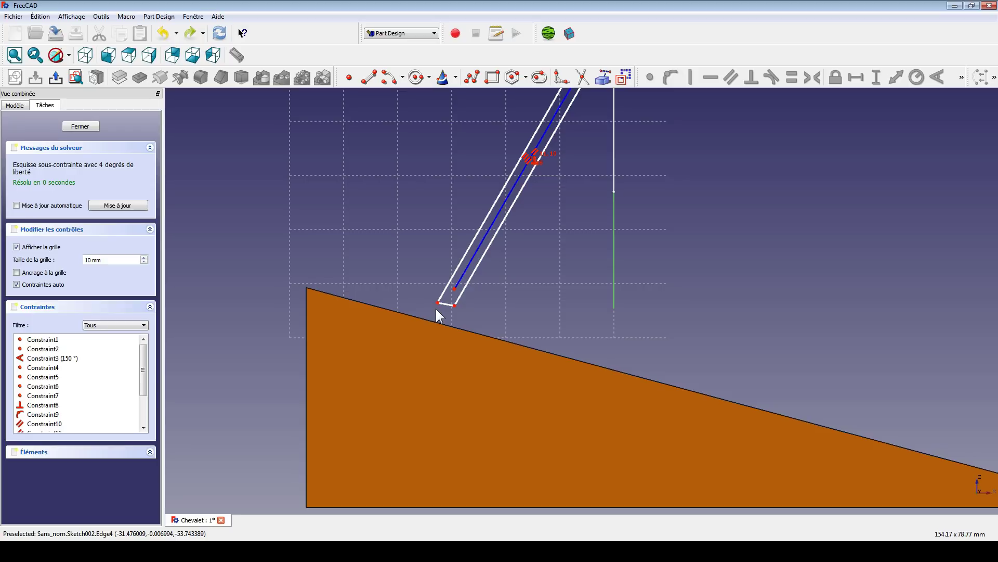
scroll(445, 307, up, 1)
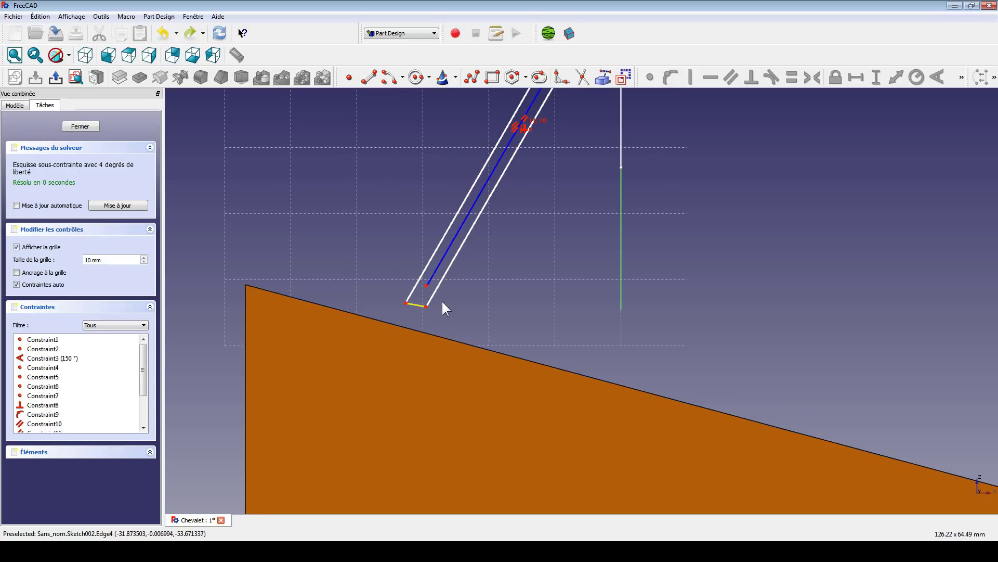
drag(401, 327, 440, 307)
drag(439, 306, 427, 314)
scroll(514, 330, down, 3)
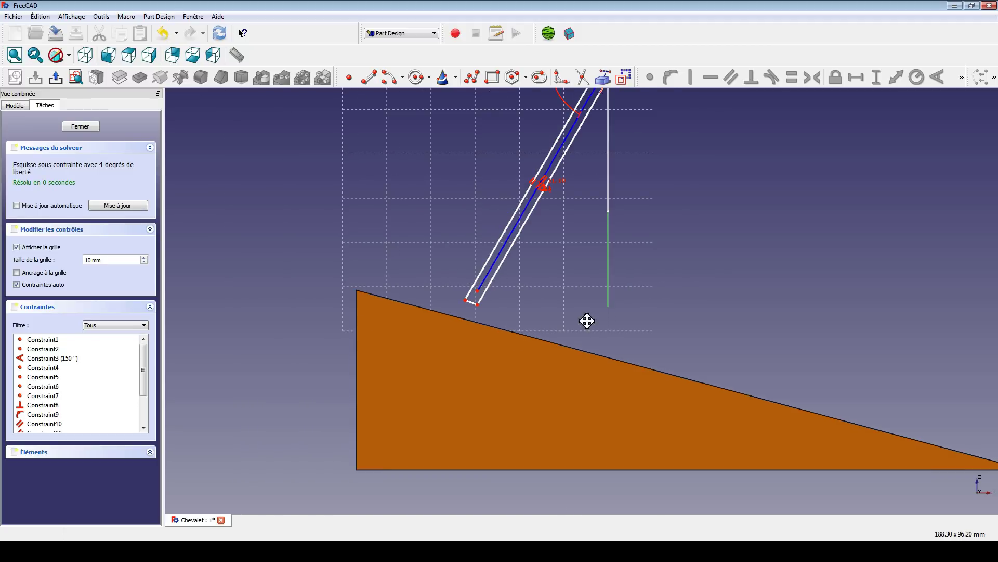
Restore the view normal to the sketch plane, then hide the ground solid Sol001 and show its sketch Sol instead
mouse_move(586, 320)
middle_down()
mouse_move(575, 337)
mouse_move(455, 301)
middle_up()
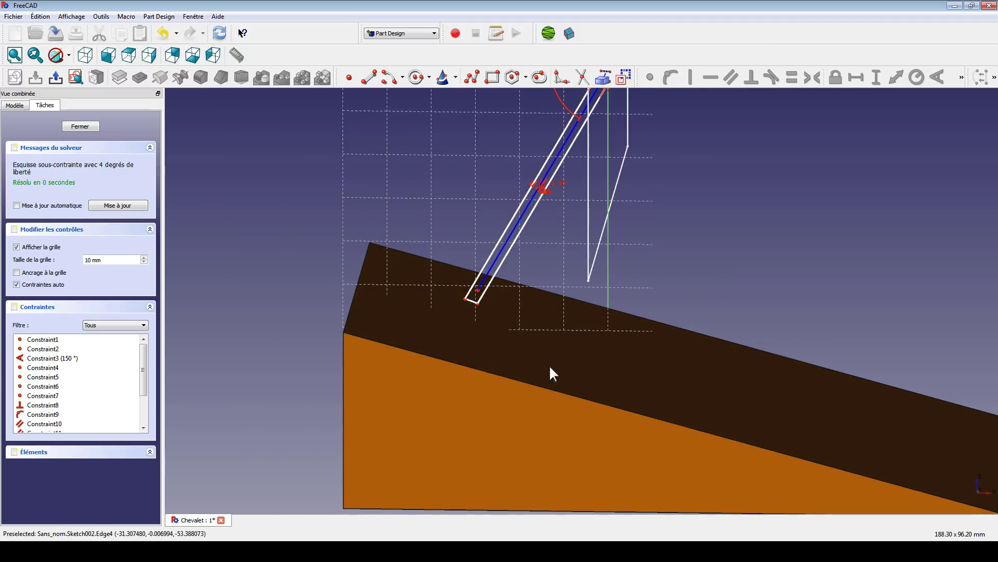
click(79, 78)
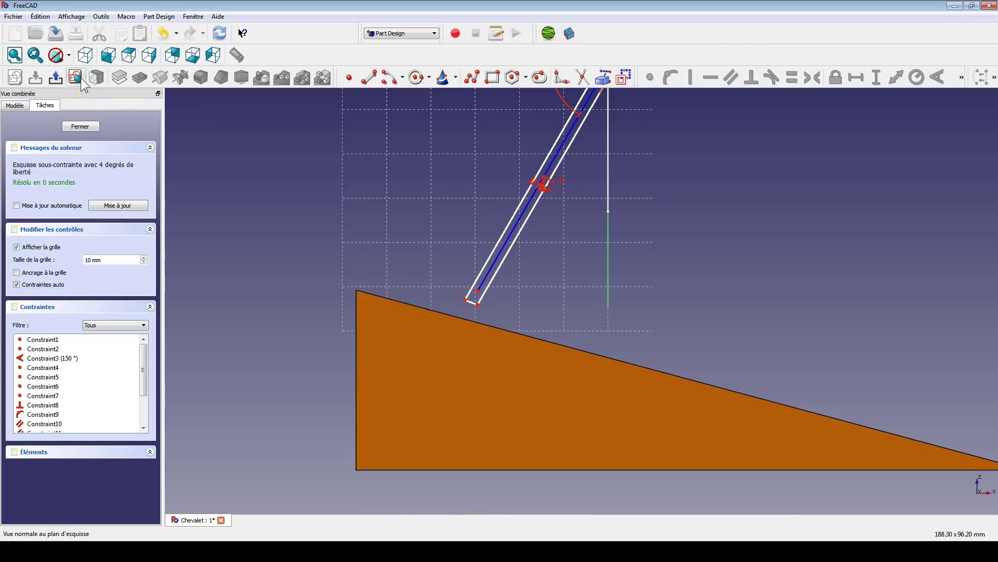
scroll(341, 265, up, 2)
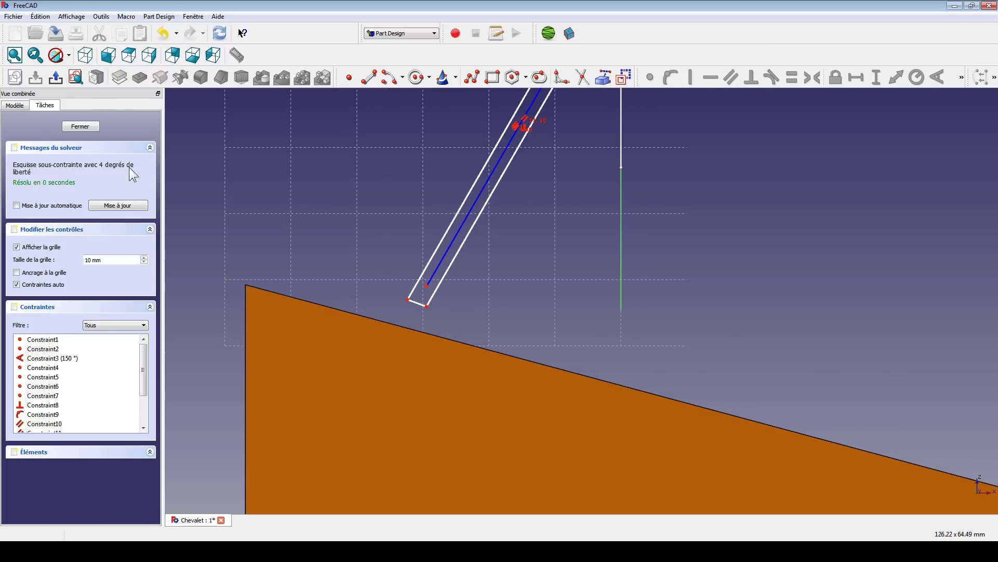
click(13, 105)
click(19, 156)
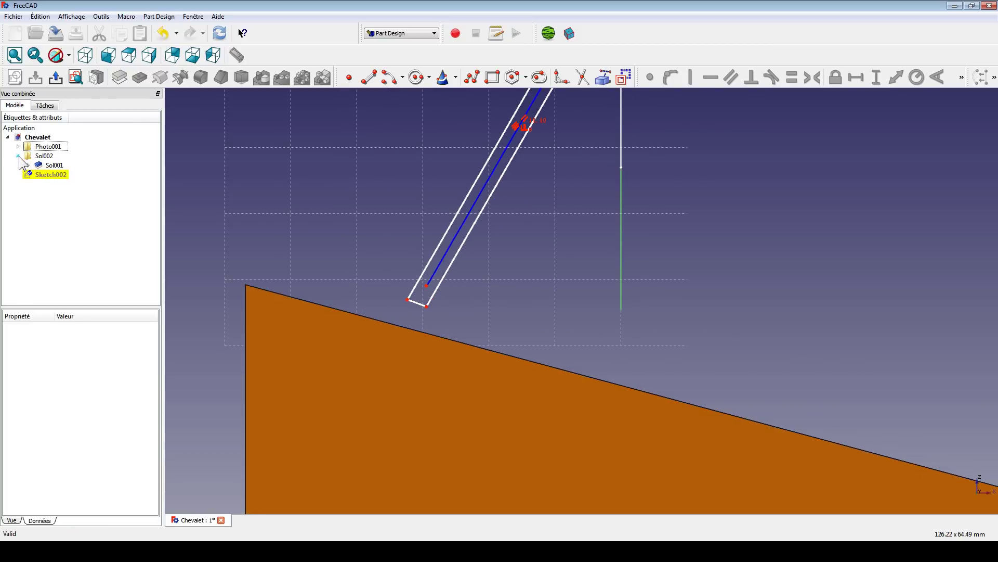
click(54, 165)
key(space)
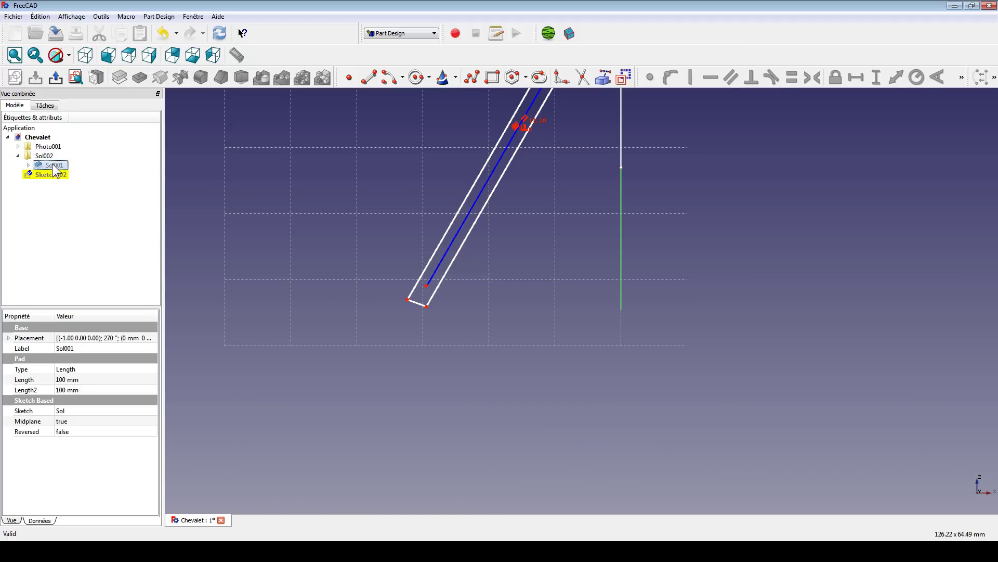
click(28, 165)
click(59, 175)
key(space)
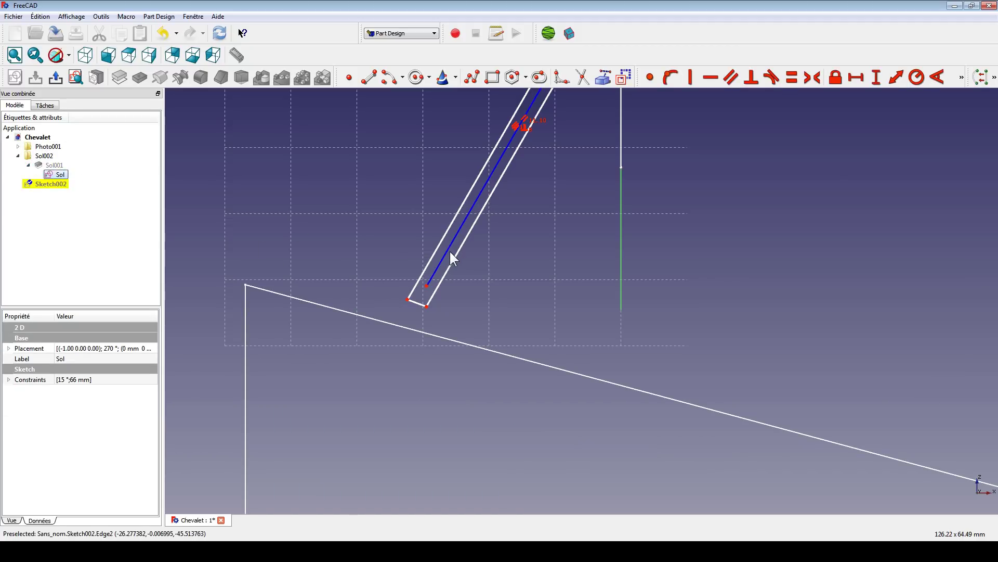
Draw an oblique line just above the wedge's sloping edge, running past the leg's foot and the vertical axis, and convert it to construction geometry
scroll(540, 203, down, 2)
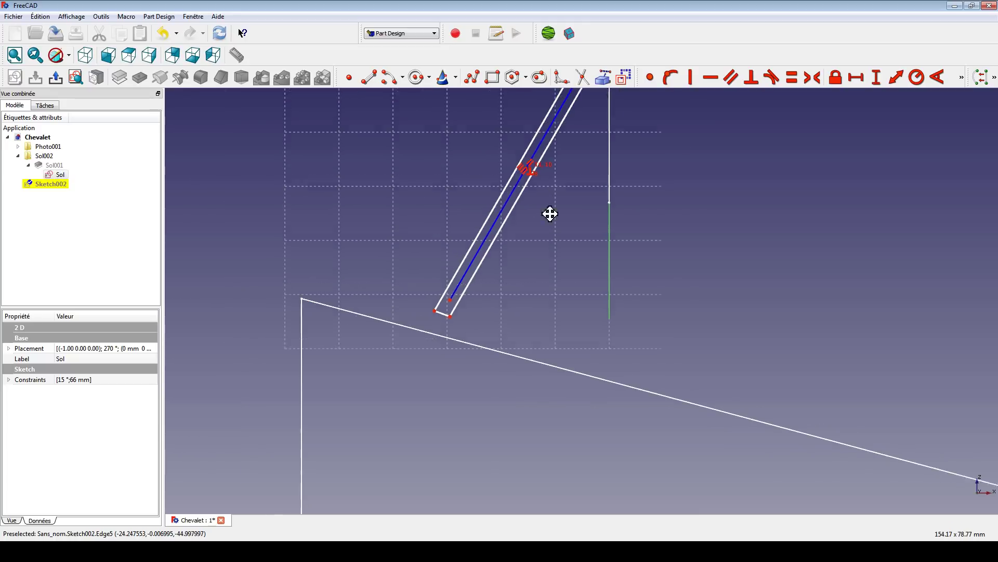
mouse_move(513, 368)
middle_down()
mouse_move(515, 292)
mouse_move(510, 302)
middle_up()
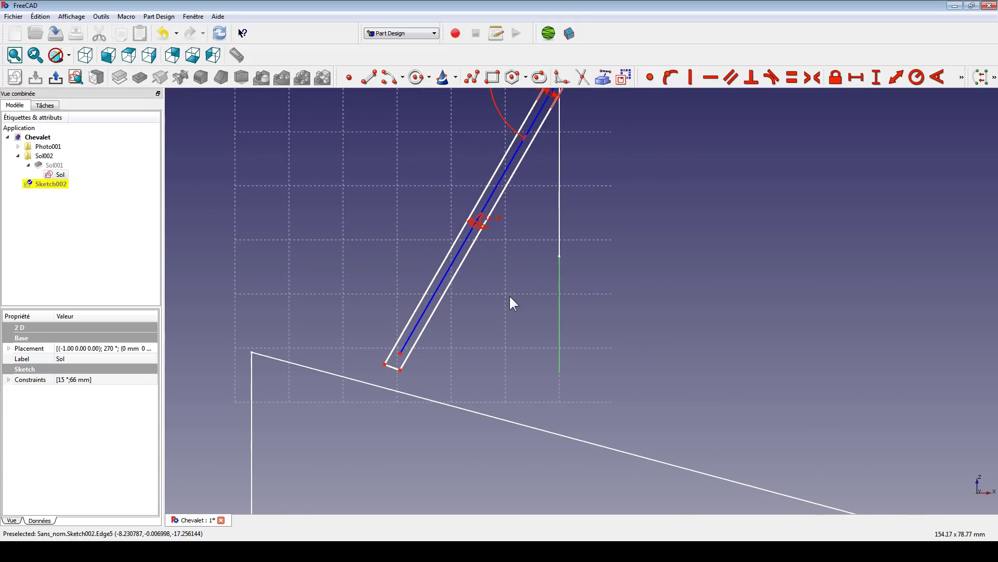
click(370, 77)
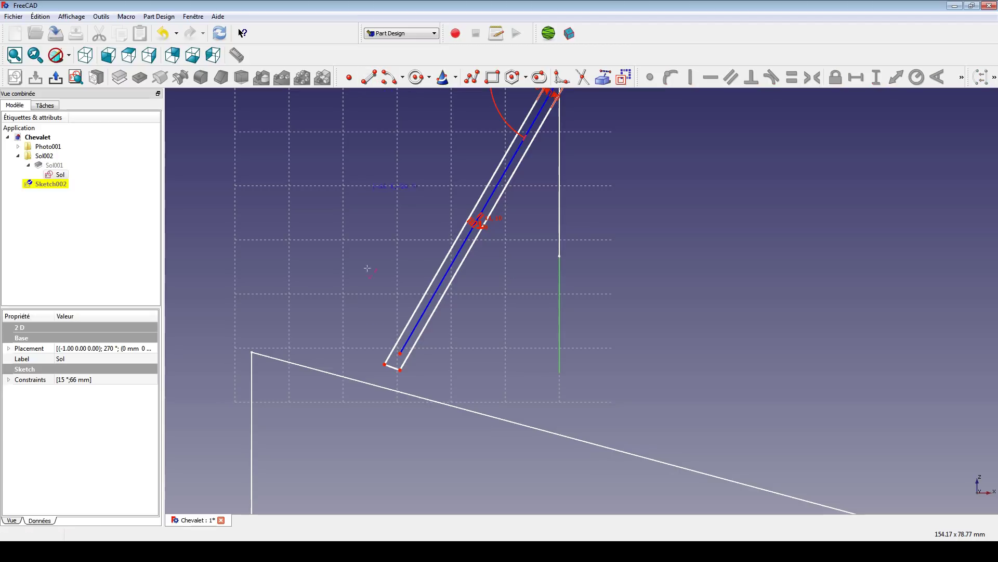
click(315, 340)
click(668, 444)
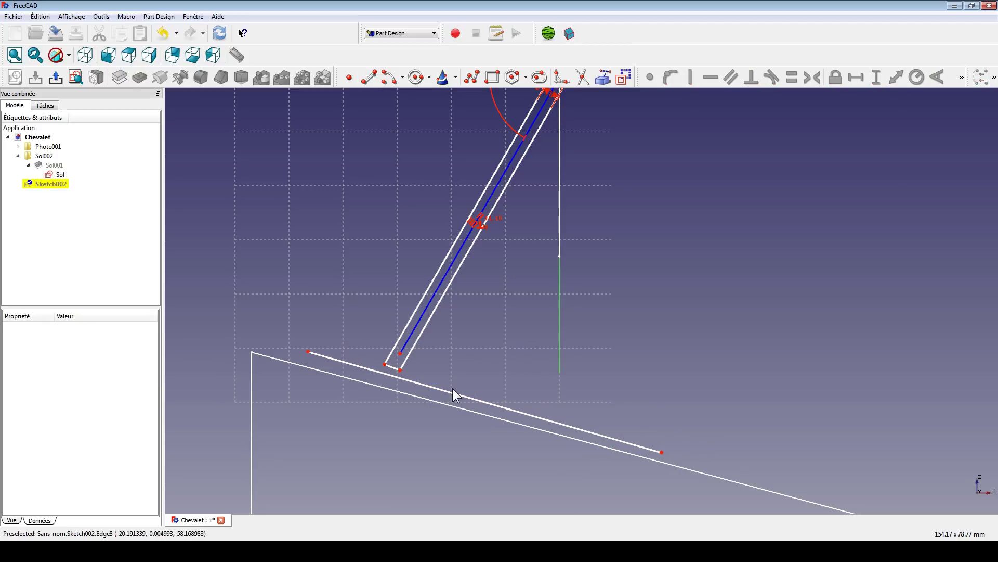
click(445, 391)
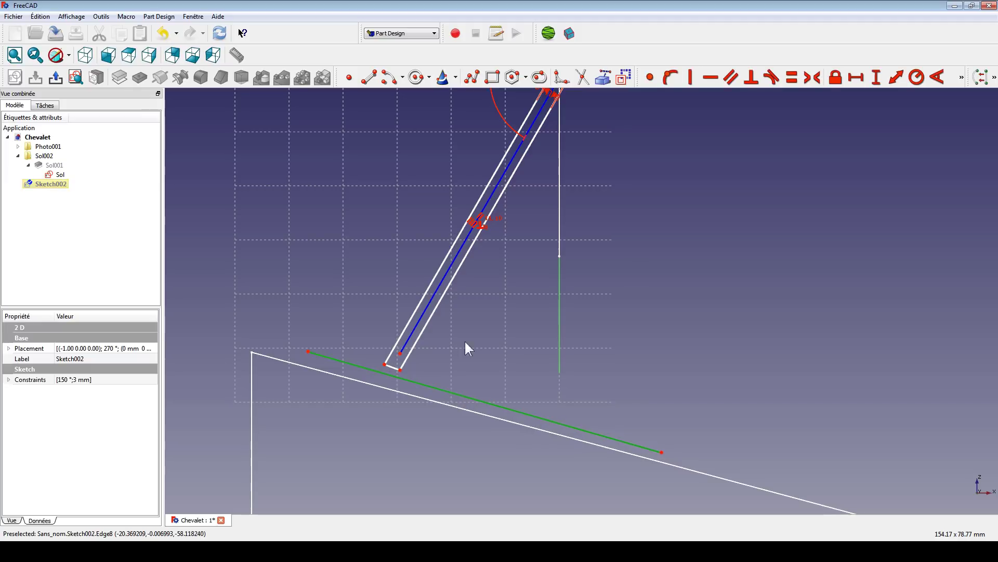
click(624, 78)
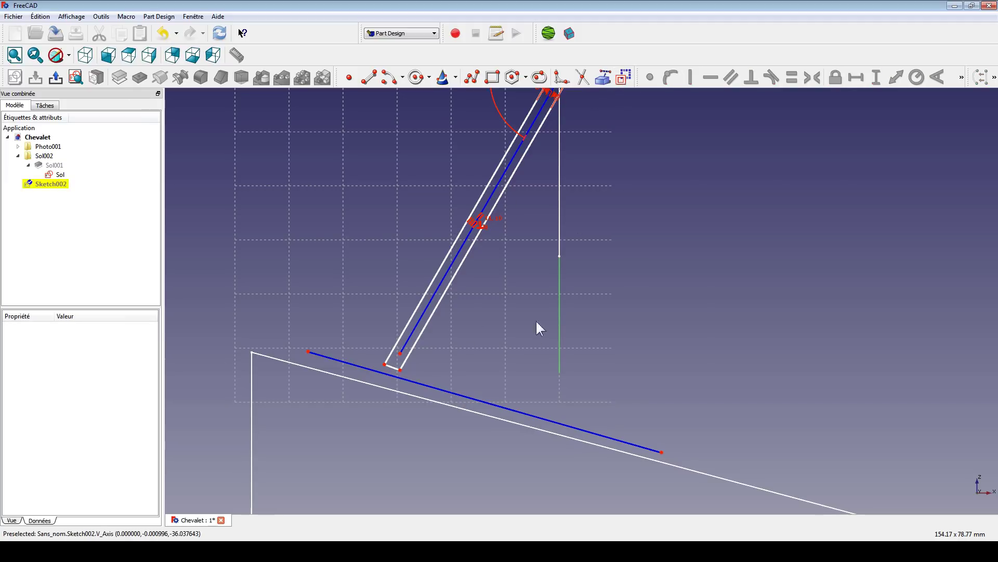
Constrain the new construction line at 15° to the horizontal axis and shift it closer to the wedge's sloping edge
click(615, 440)
scroll(647, 239, down, 2)
click(451, 151)
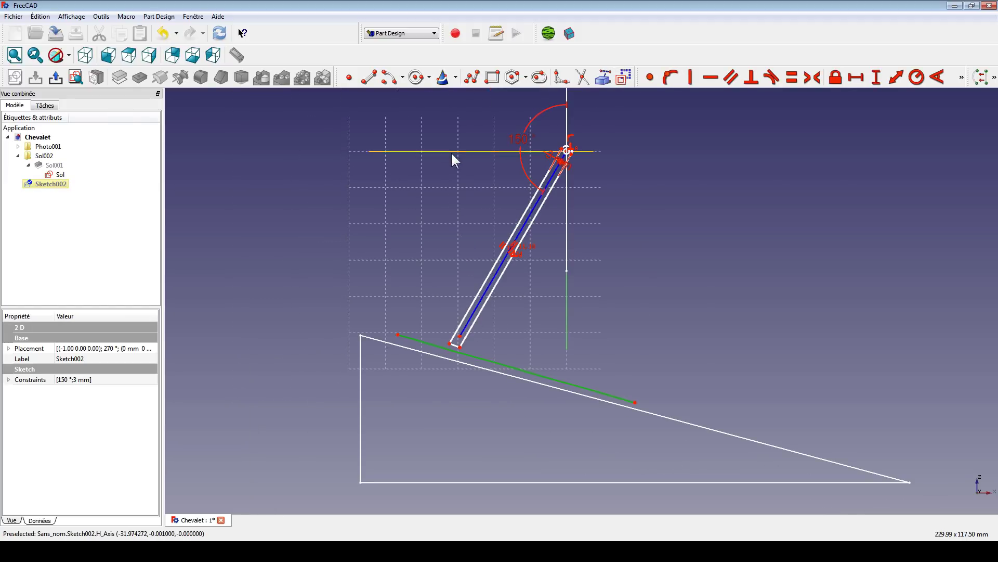
click(937, 77)
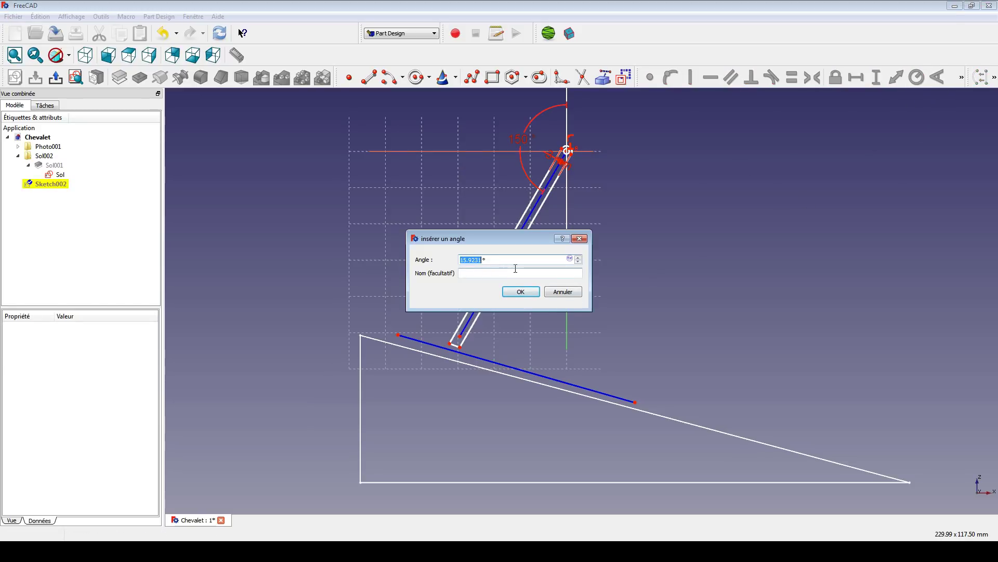
text(20)
key(Return)
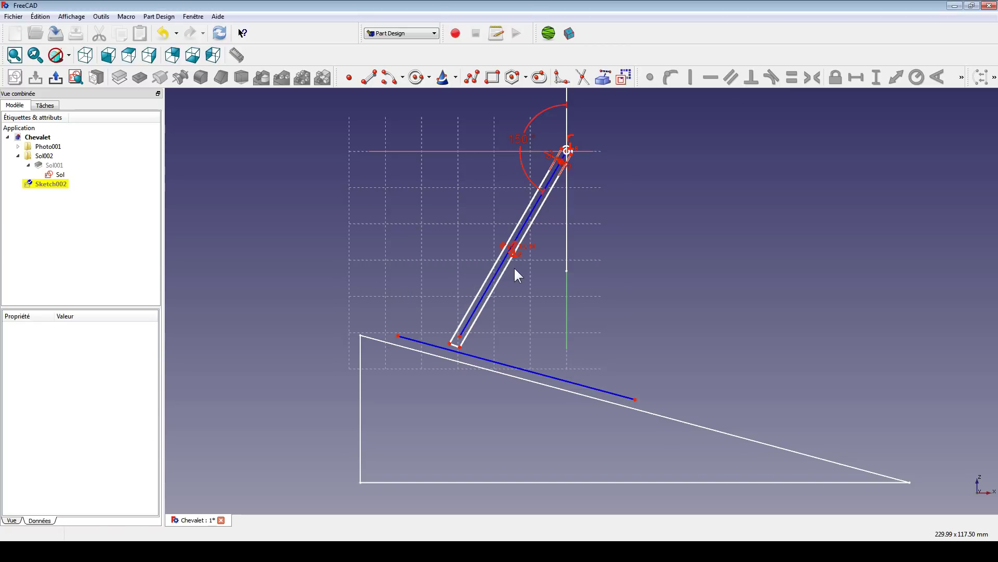
drag(436, 346, 438, 351)
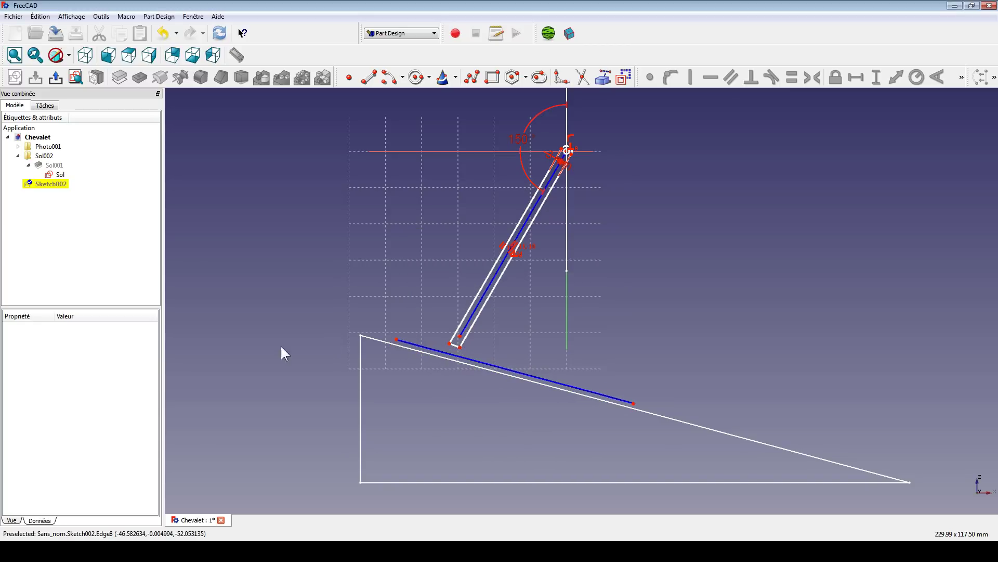
Consult the easel drawing in Paint, then return to FreeCAD and shift the sloping construction line slightly
key(alt+Tab)
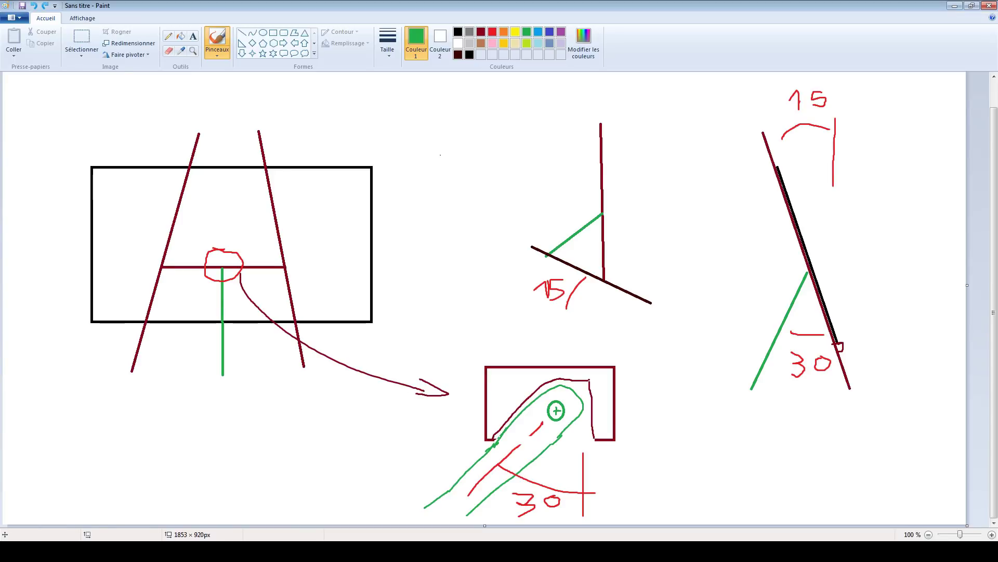
key(alt+Tab)
scroll(416, 388, up, 2)
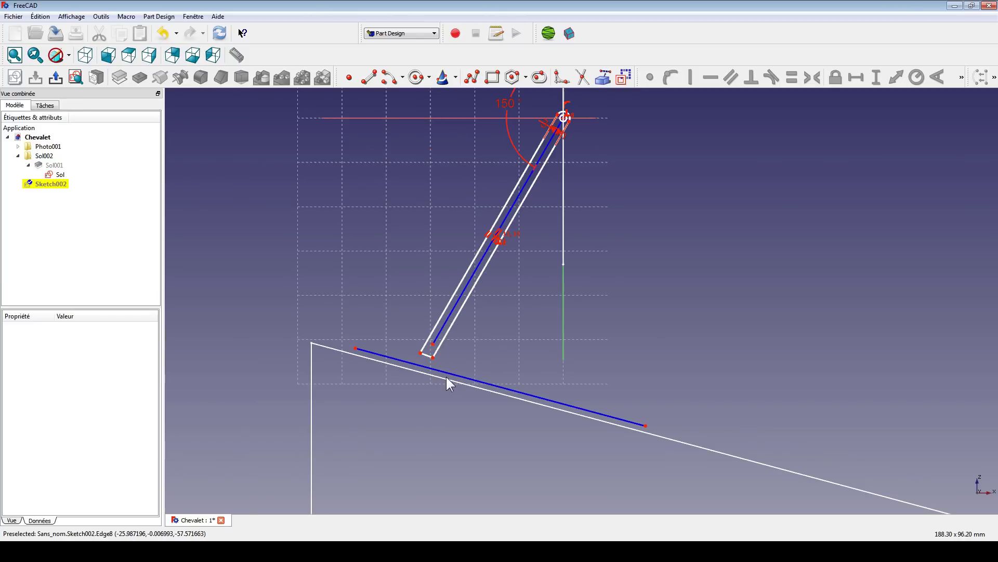
drag(450, 375, 446, 379)
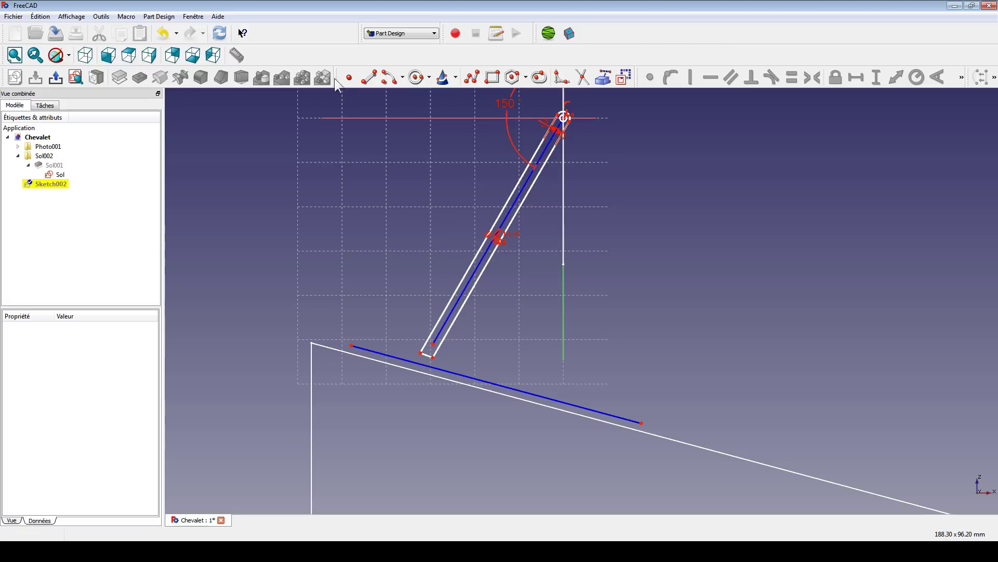
click(349, 77)
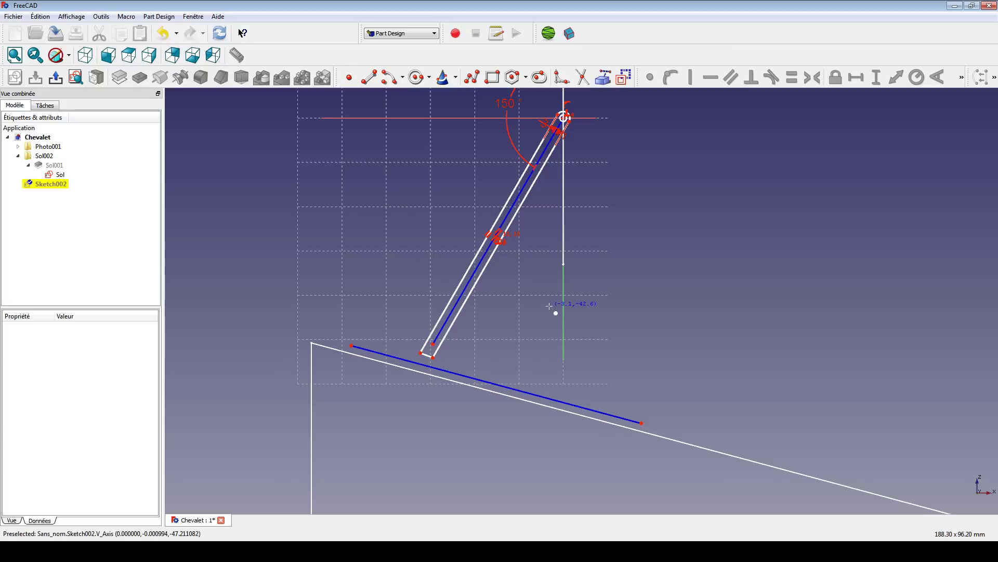
click(555, 400)
key(Escape)
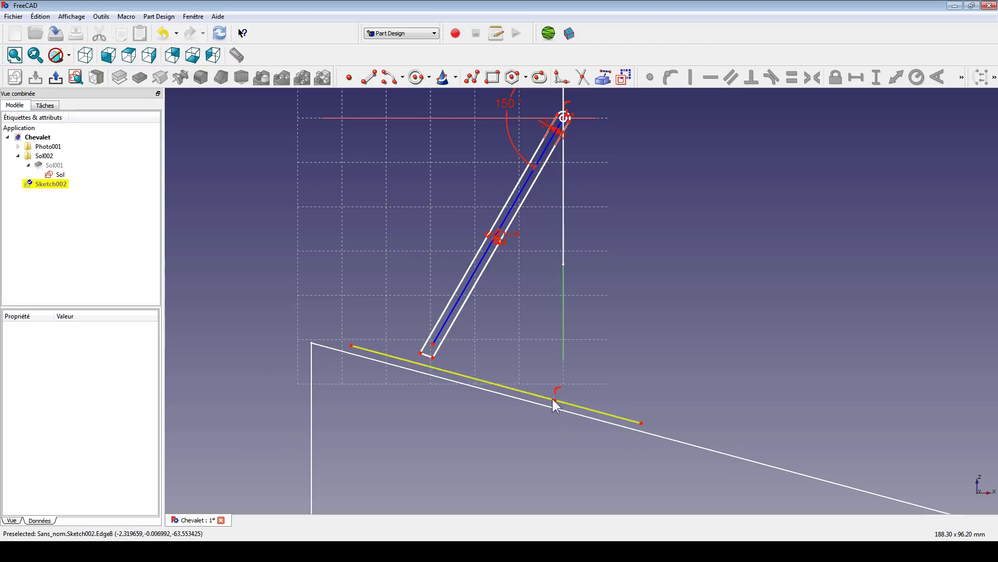
click(555, 401)
key(Delete)
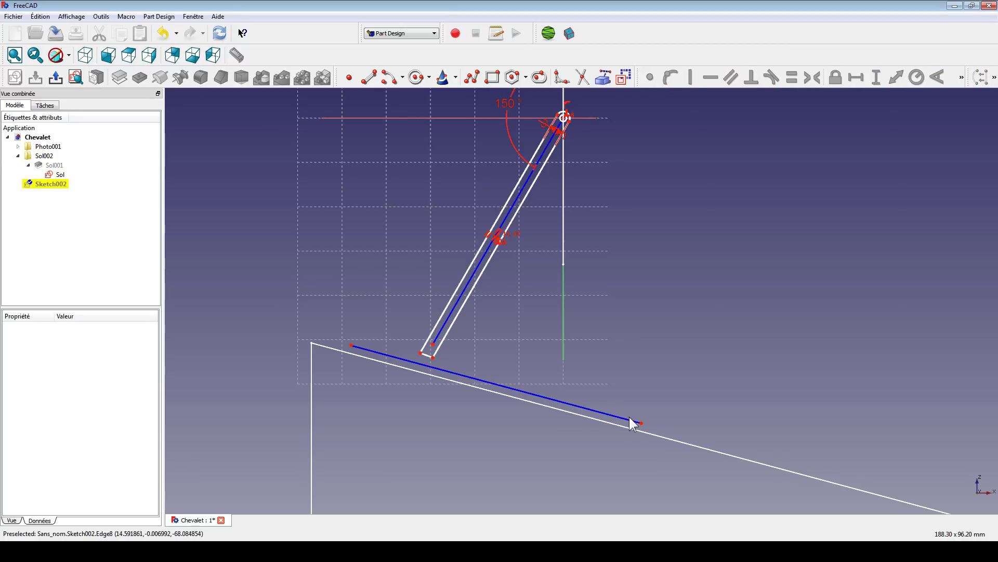
Constrain the lower end of the sloping construction line onto the vertical axis
click(642, 423)
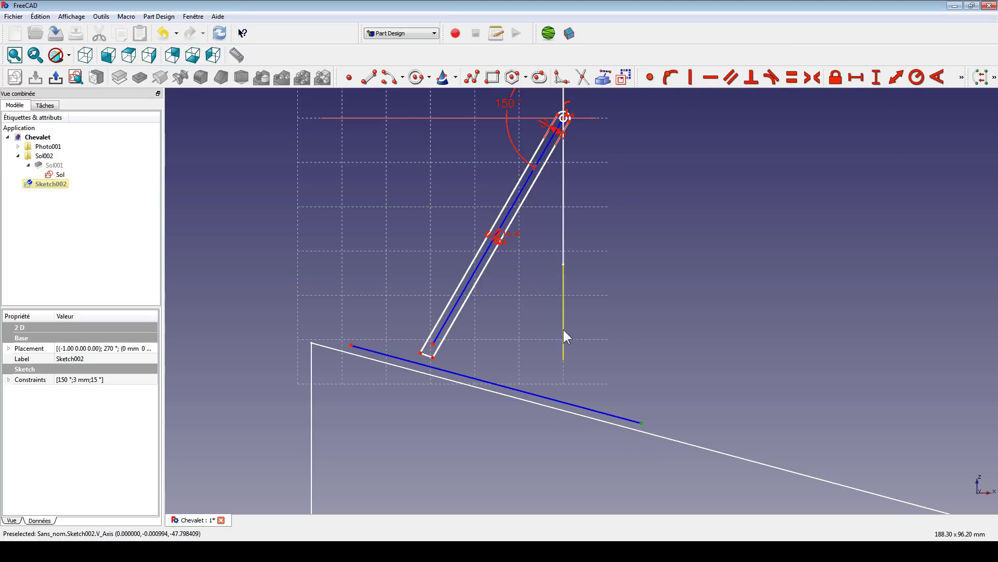
click(671, 77)
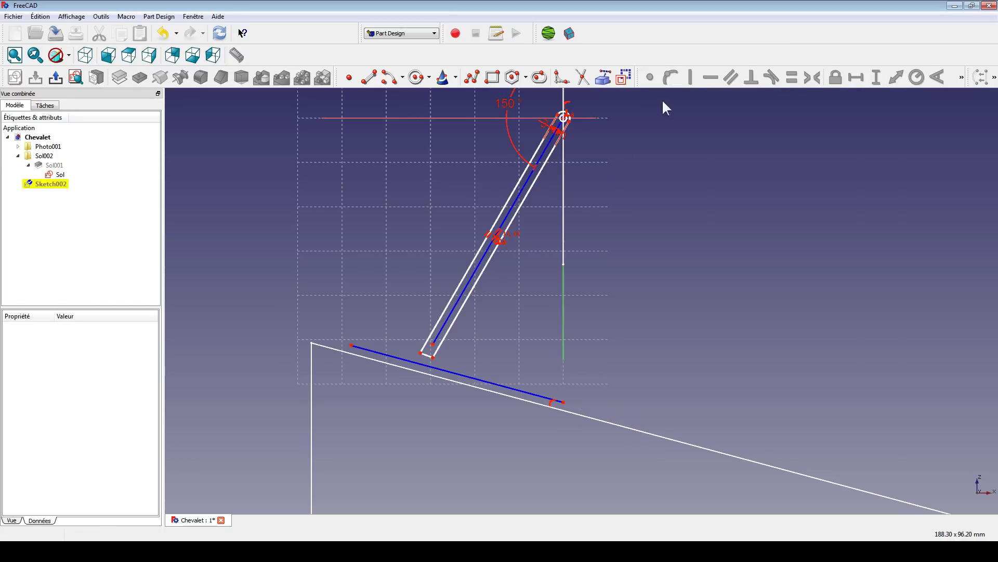
Constrain the vertical distance between the sketch origin and the sloping construction line's lower end to 66 mm
click(563, 401)
click(564, 117)
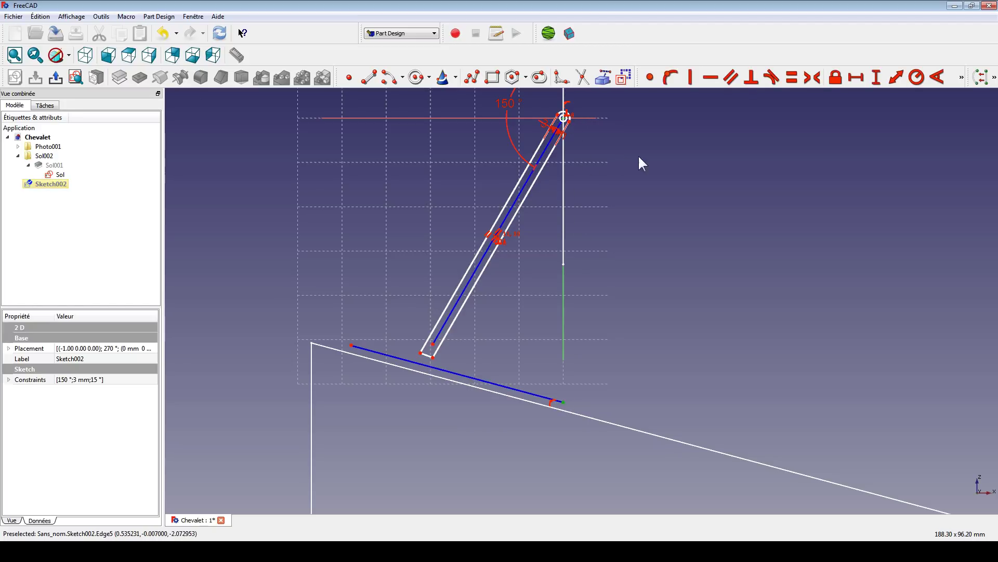
click(876, 77)
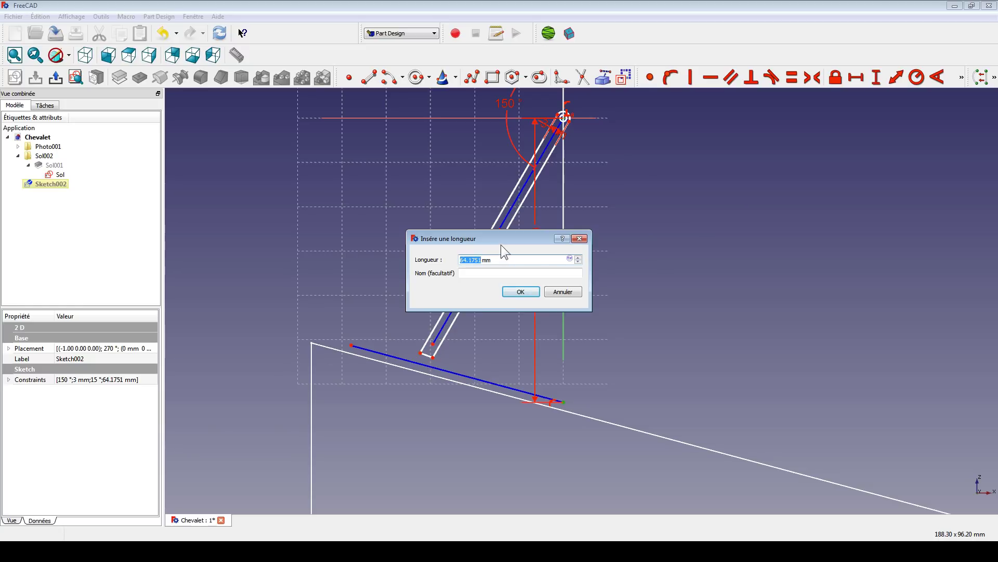
drag(499, 241, 734, 245)
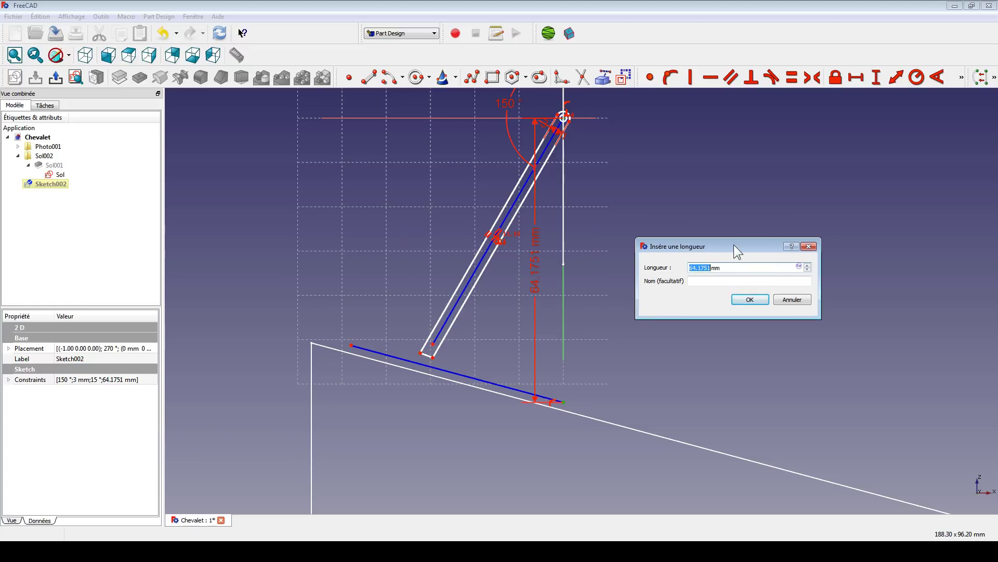
text(66)
key(Return)
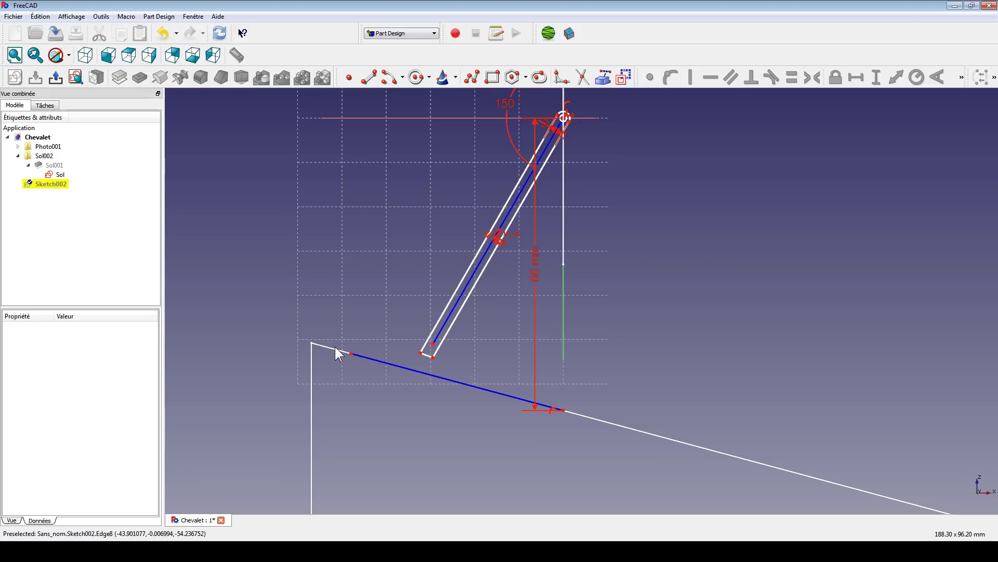
Constrain both corners of the leg's foot onto the sloping construction line
scroll(425, 364, down, 3)
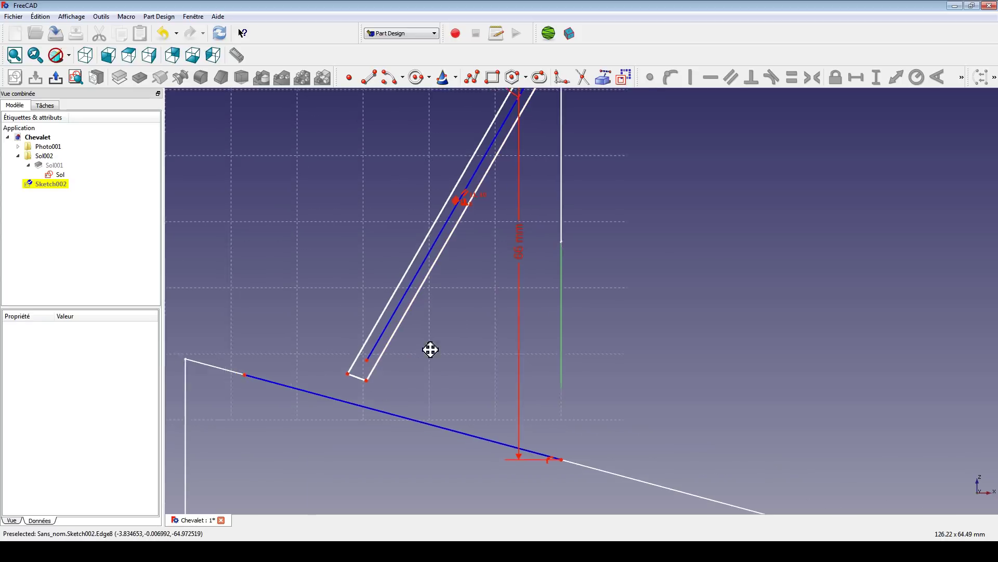
middle_drag(430, 350, 555, 246)
drag(485, 274, 467, 295)
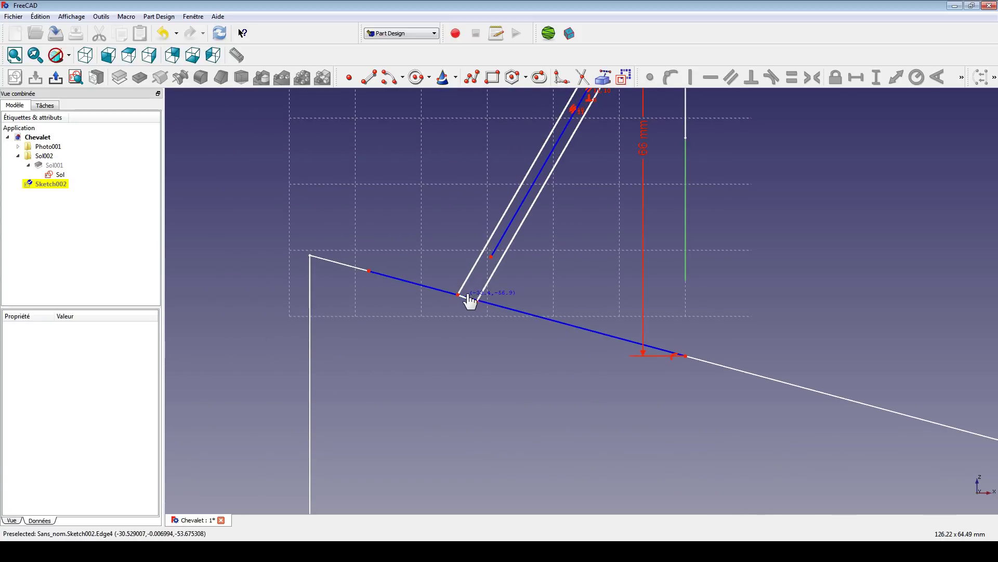
click(490, 276)
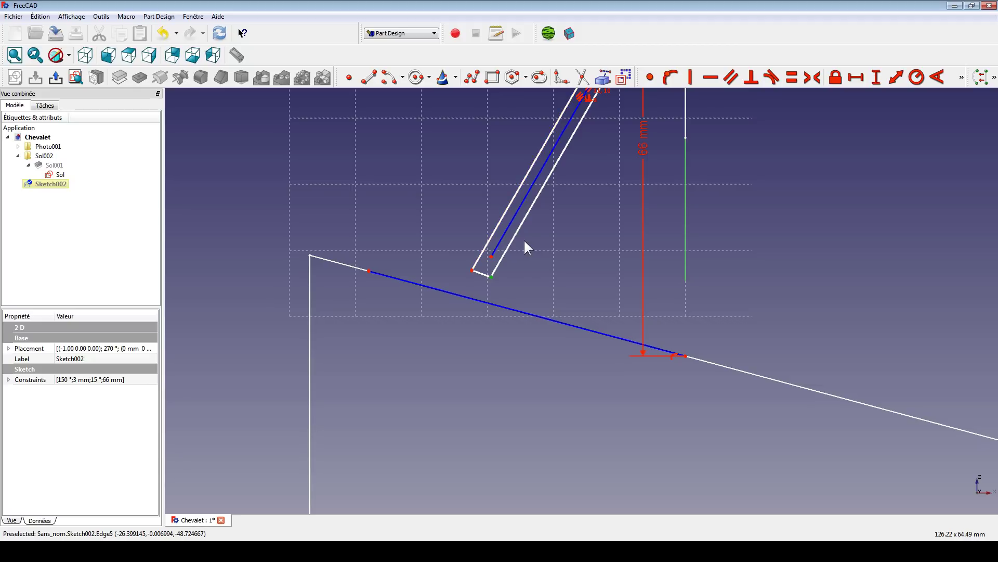
click(487, 304)
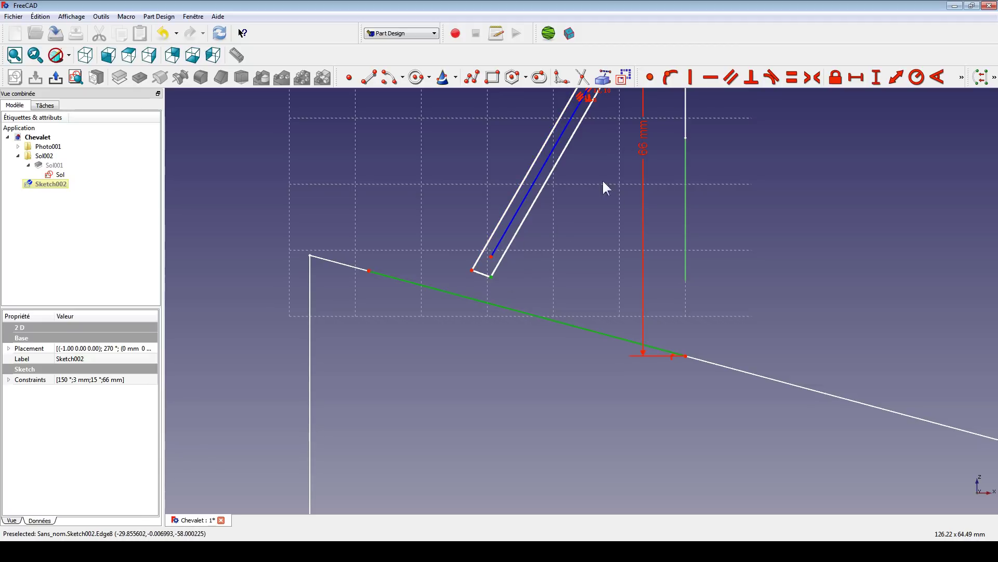
click(671, 77)
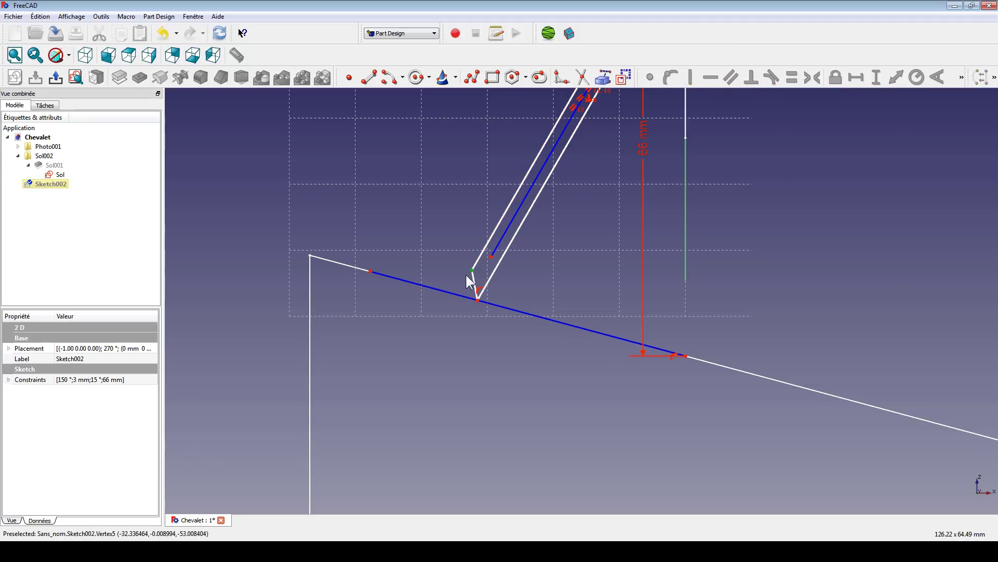
click(448, 292)
click(671, 78)
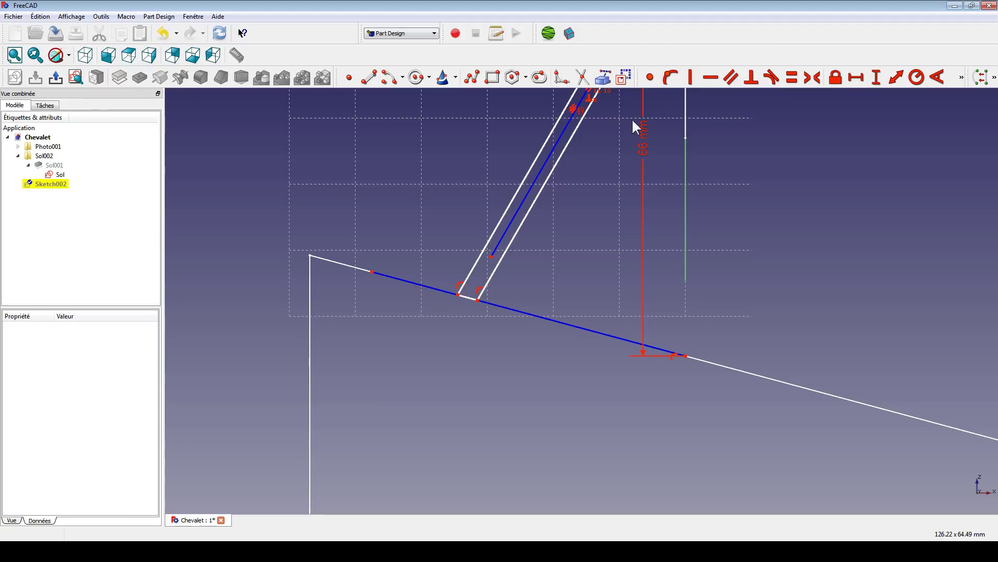
mouse_move(451, 167)
middle_down()
mouse_move(414, 236)
mouse_move(357, 278)
middle_up()
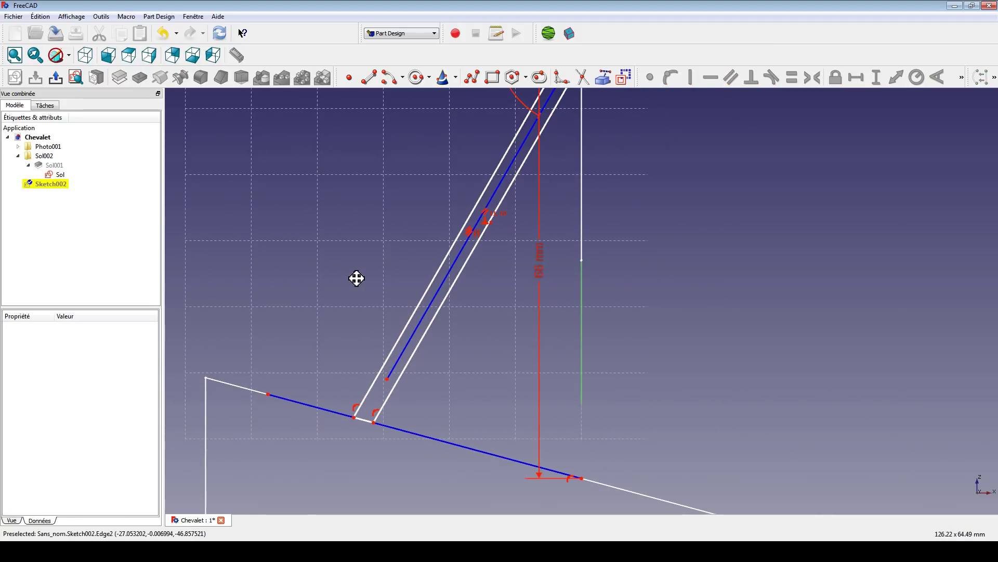
Show the ground wedge solid Sol001 and hide its sketch Sol
click(44, 165)
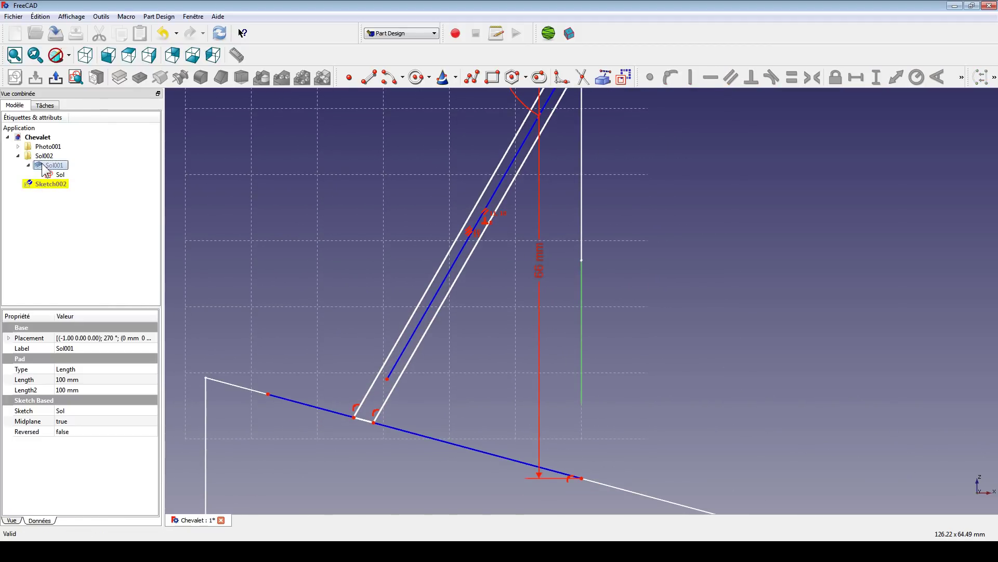
key(space)
click(57, 174)
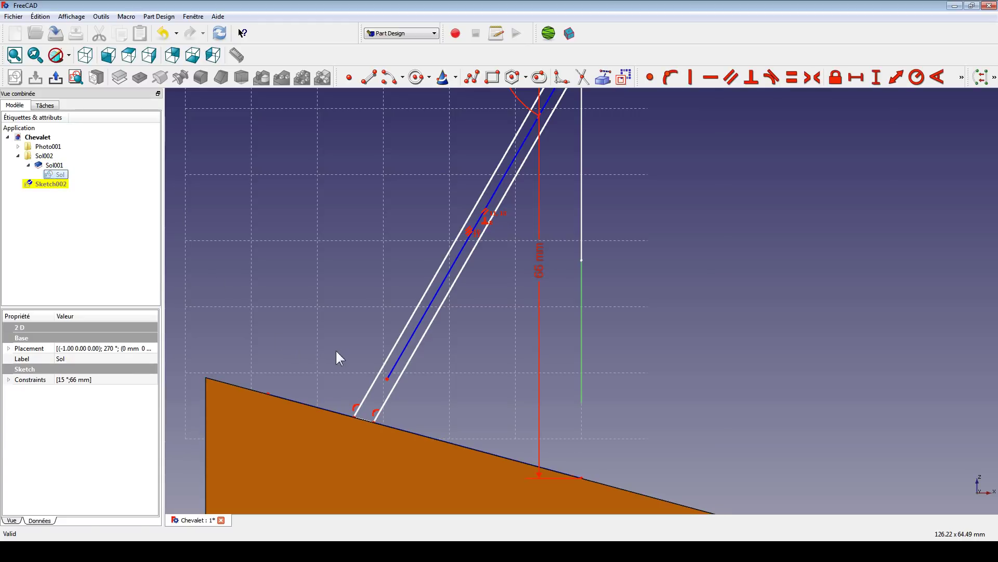
Set the radius of the hole at the leg's upper end to 2 mm
double_click(410, 341)
scroll(559, 297, down, 3)
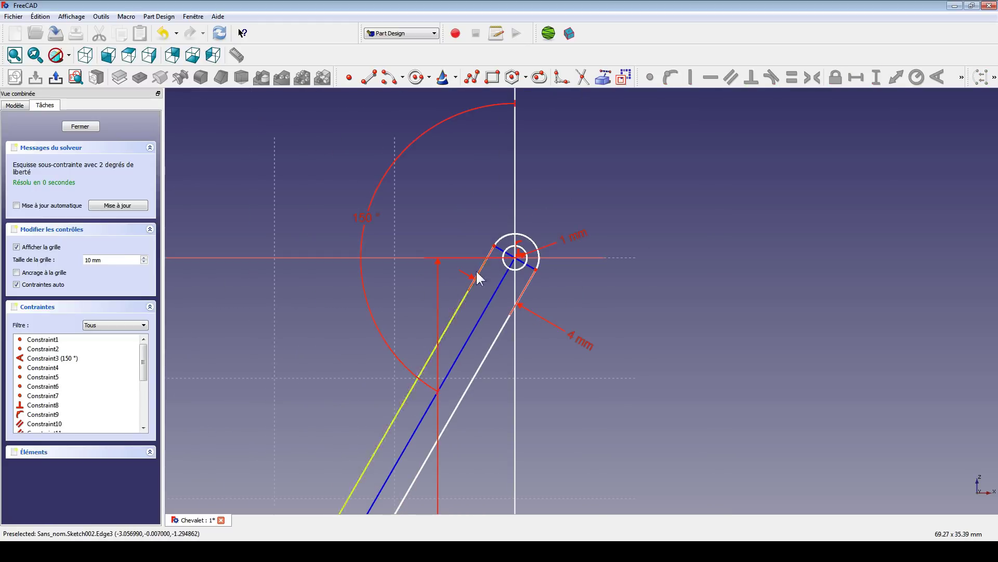
scroll(477, 278, down, 5)
middle_drag(430, 289, 422, 352)
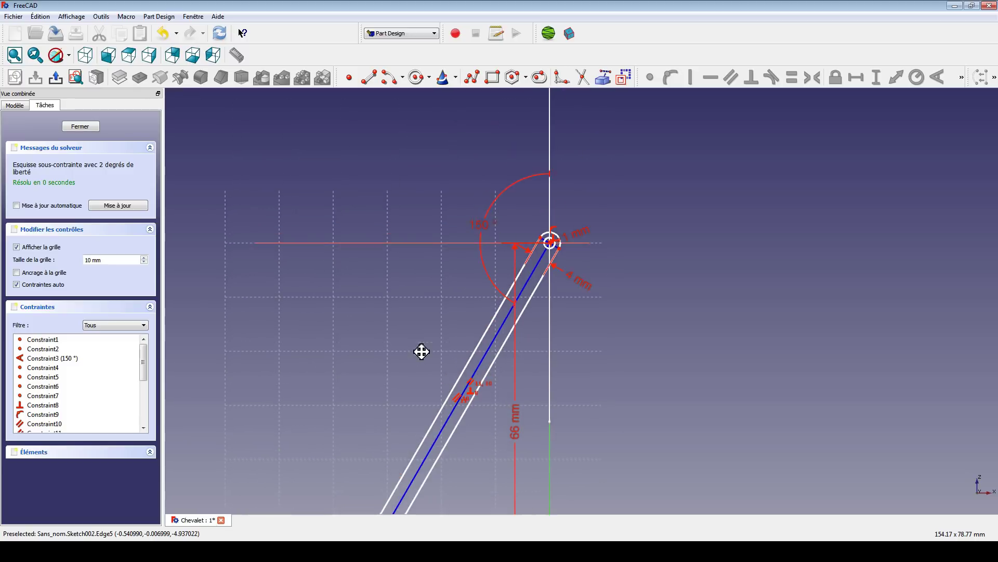
scroll(397, 350, up, 5)
middle_drag(406, 310, 526, 261)
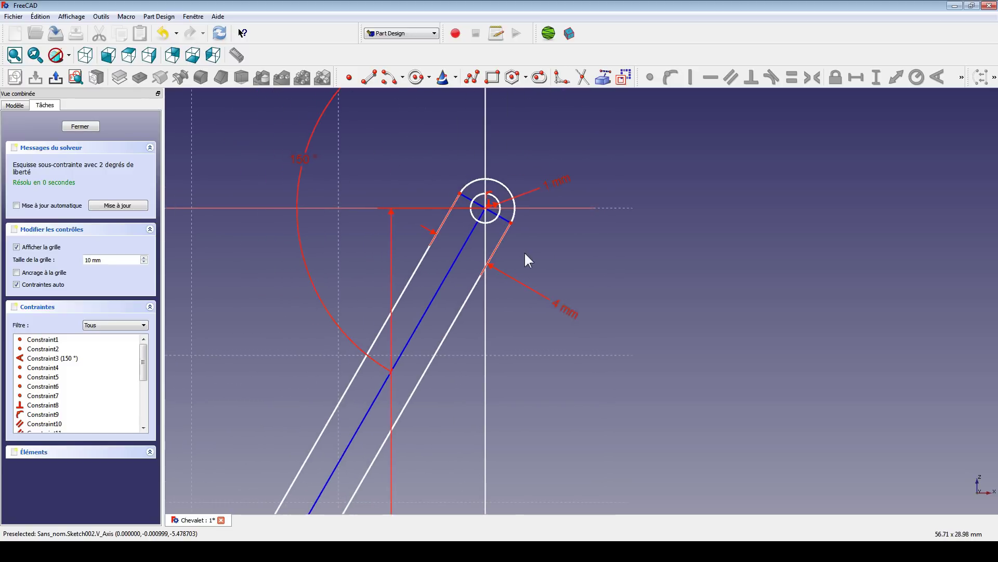
double_click(556, 178)
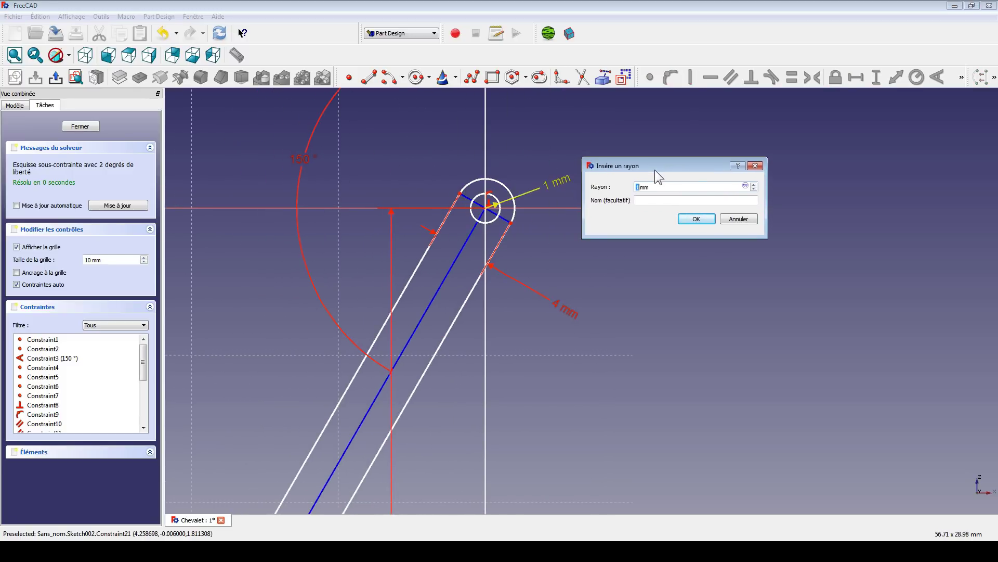
text(2)
key(Return)
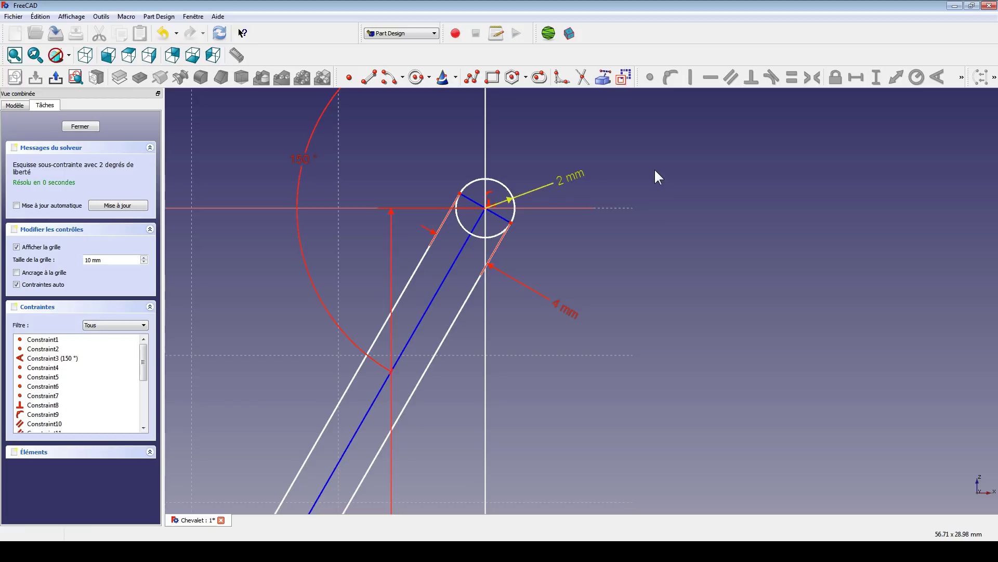
Set the leg's width to 6 mm and leave the sketch
double_click(561, 304)
drag(529, 305, 699, 245)
text(6)
key(Return)
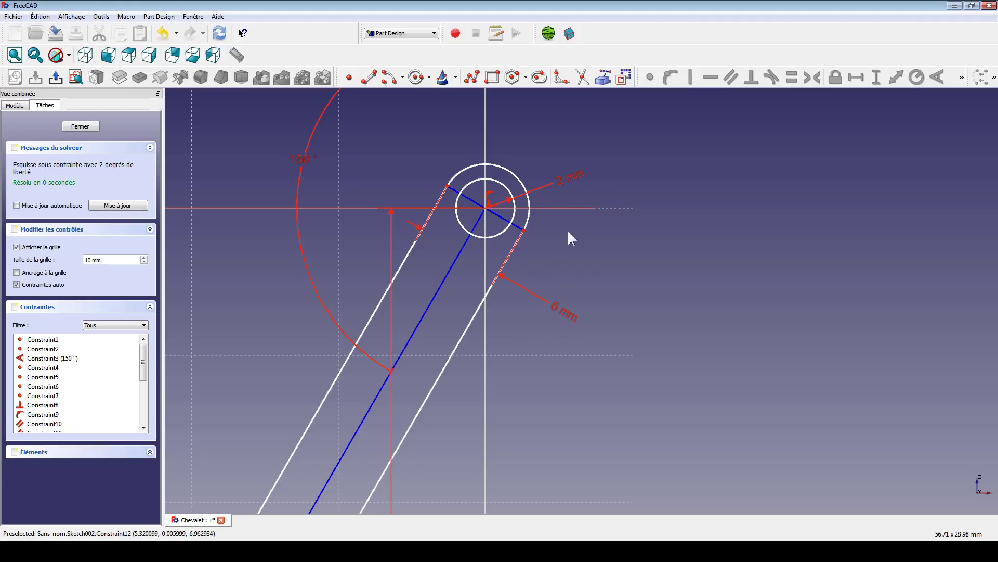
scroll(537, 204, down, 5)
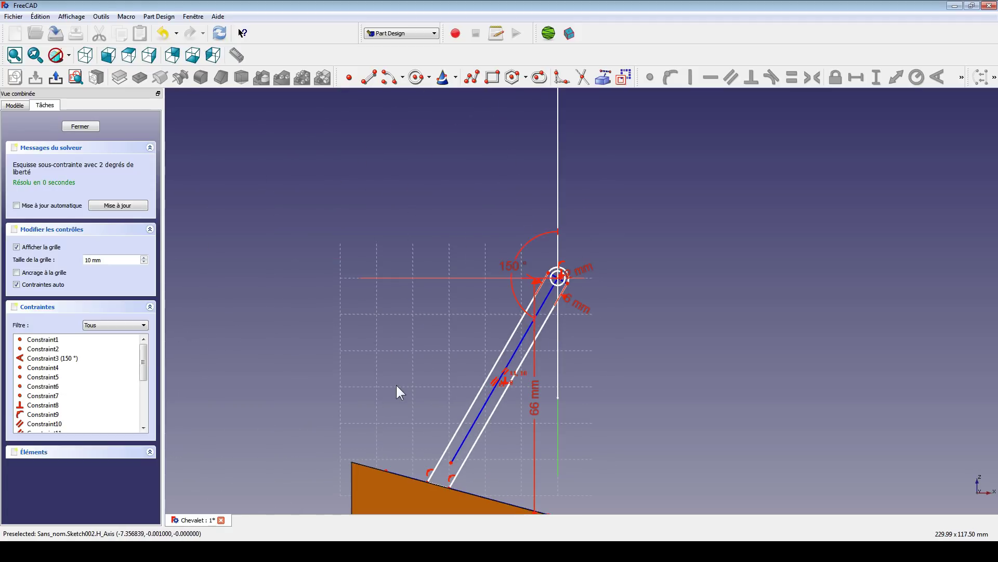
mouse_move(397, 390)
middle_down()
mouse_move(415, 263)
mouse_move(365, 397)
mouse_move(379, 346)
middle_up()
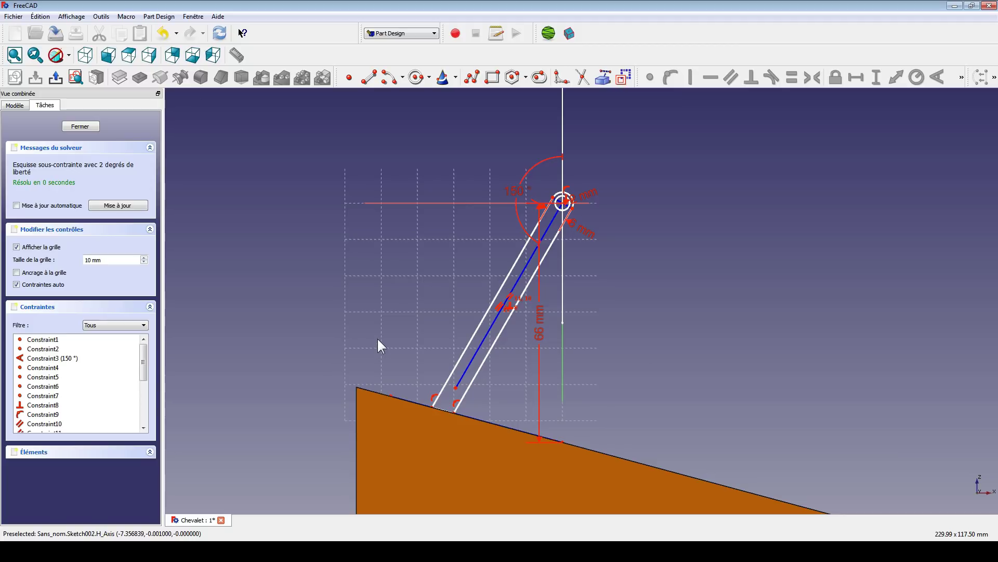
scroll(364, 333, up, 1)
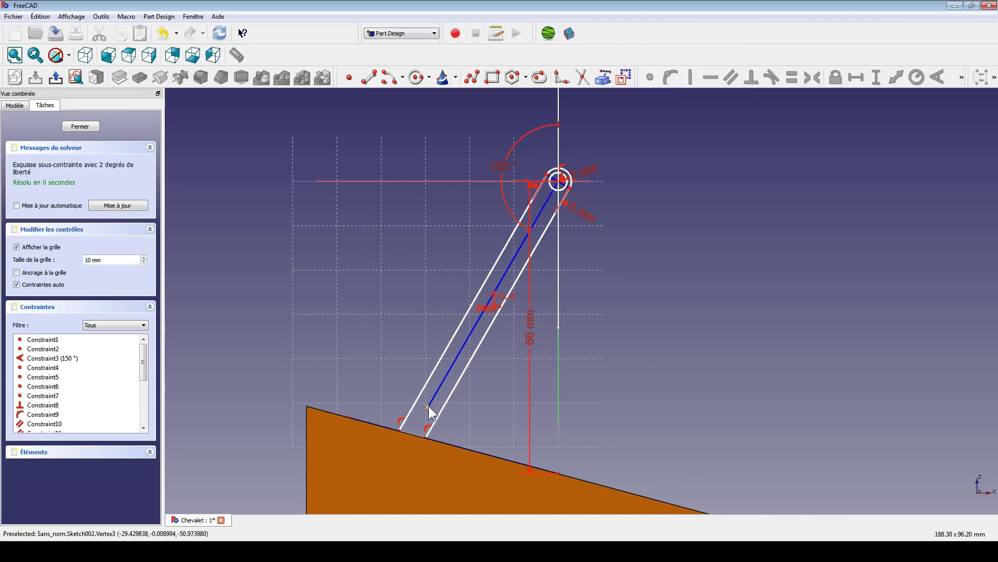
key(Escape)
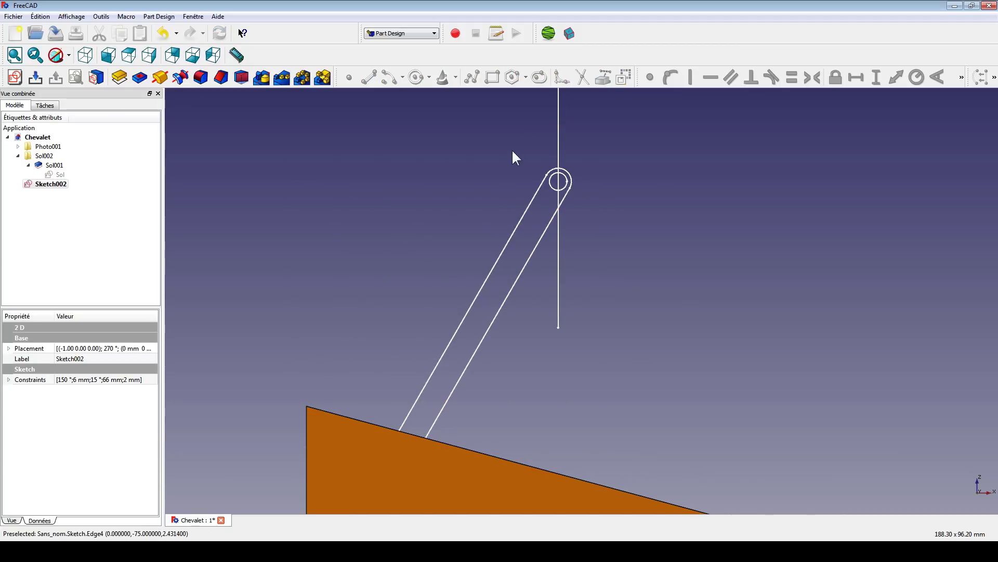
Pad the leg sketch 7 mm symmetrically about its plane
click(119, 77)
middle_drag(567, 233, 540, 306)
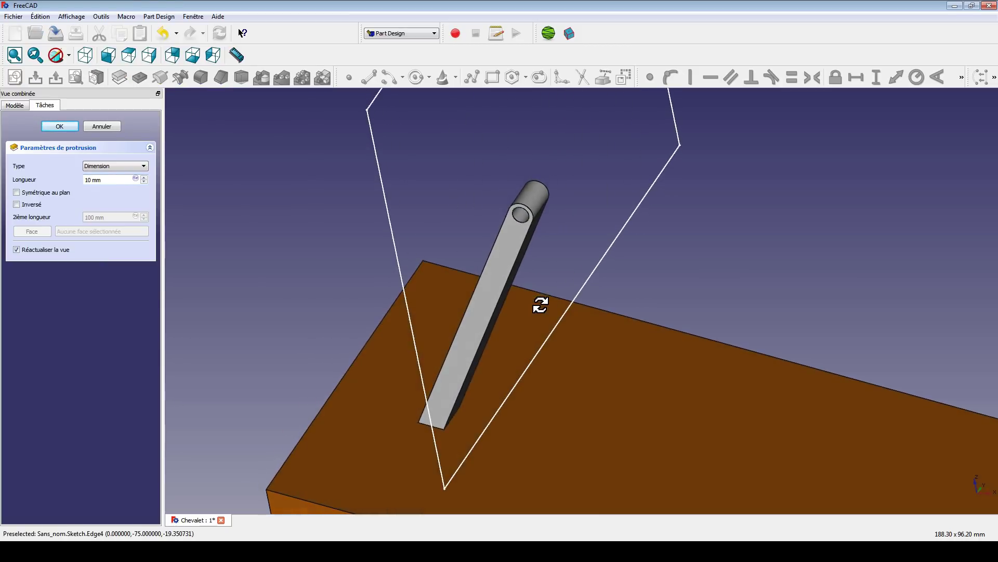
click(37, 194)
middle_drag(416, 218, 430, 276)
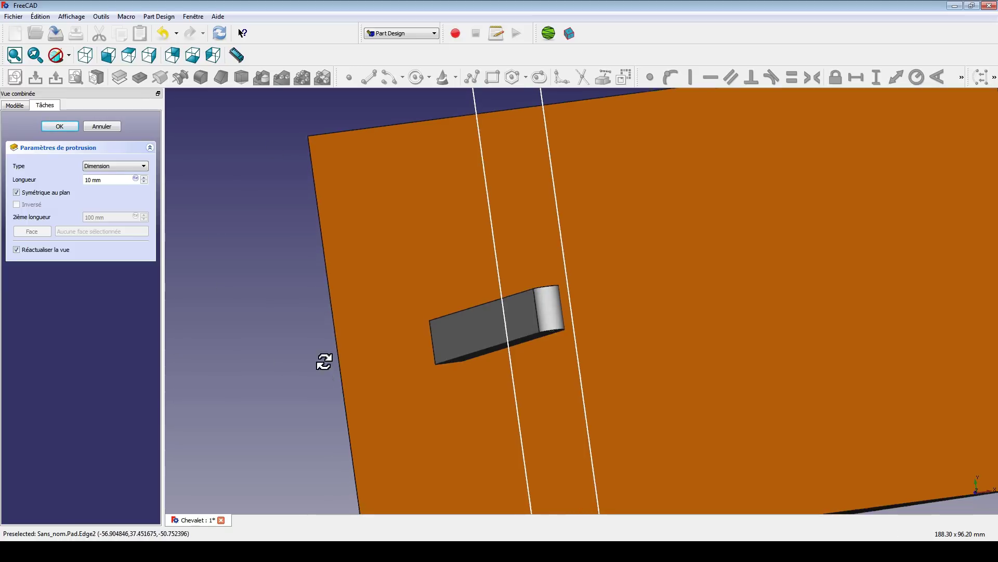
middle_drag(325, 359, 307, 289)
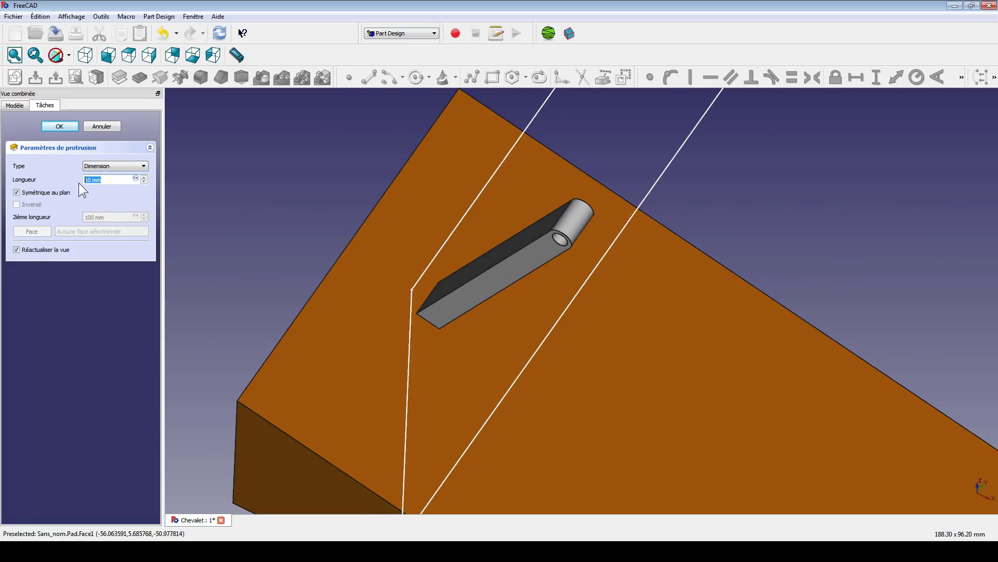
key(Return)
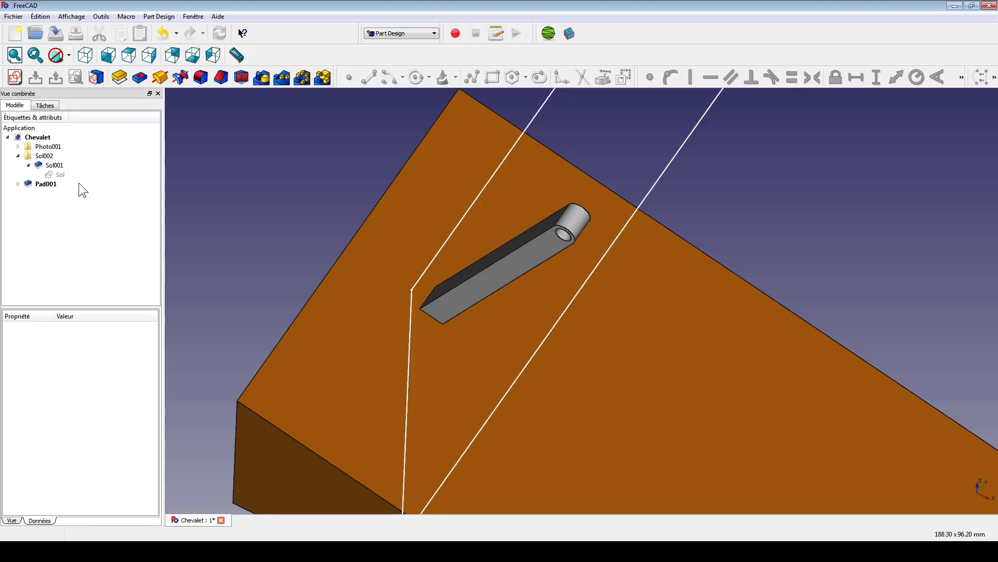
Create a new group in the Chevalet document and name it "Pied ouvert"
right_click(37, 137)
click(73, 146)
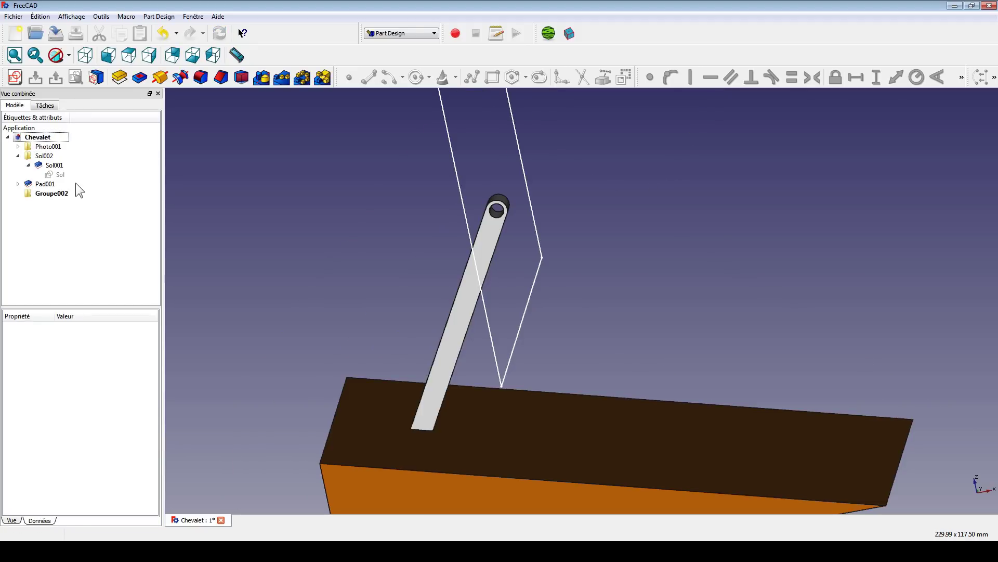
click(59, 196)
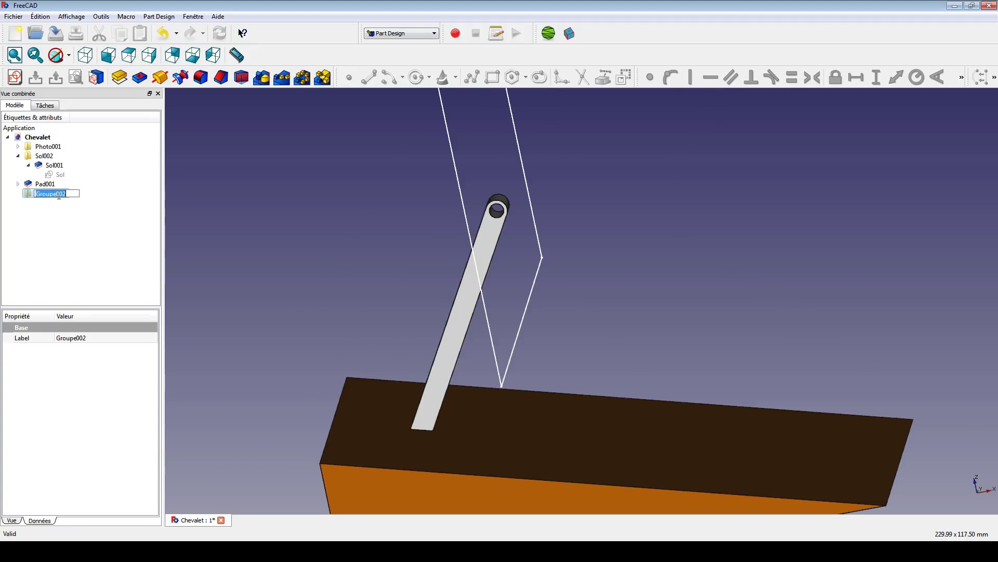
text(Pied ouvert)
key(Return)
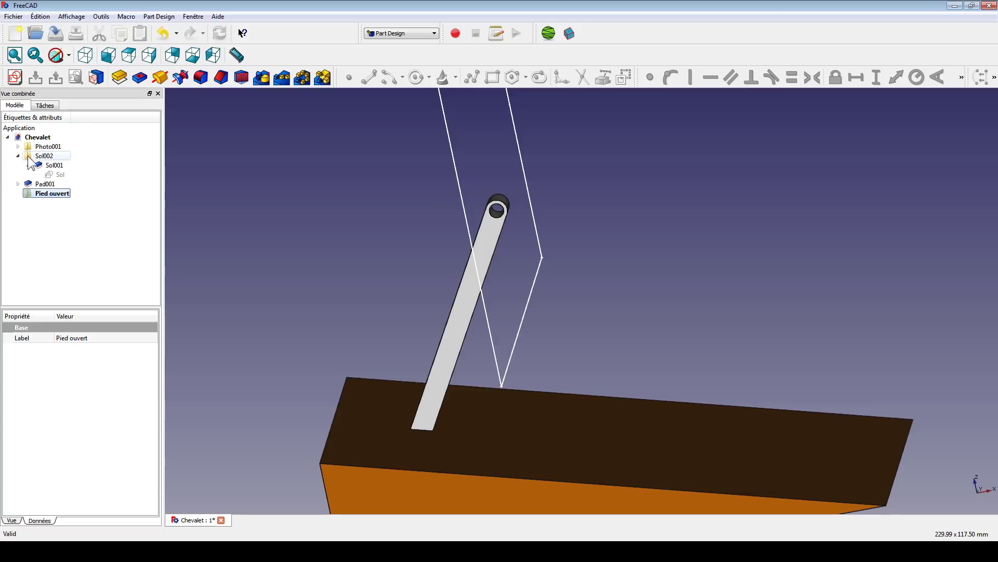
Move the leg's pad into the Pied ouvert group and rename it "Pied ouvert001"
drag(32, 184, 33, 194)
click(42, 194)
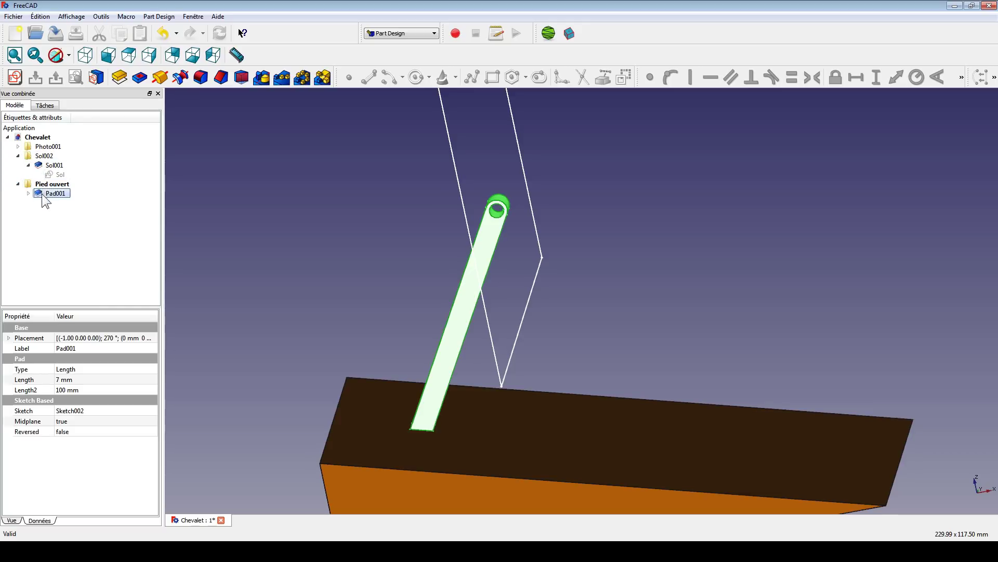
key(F2)
text(Pied ouvert001)
key(Return)
click(54, 218)
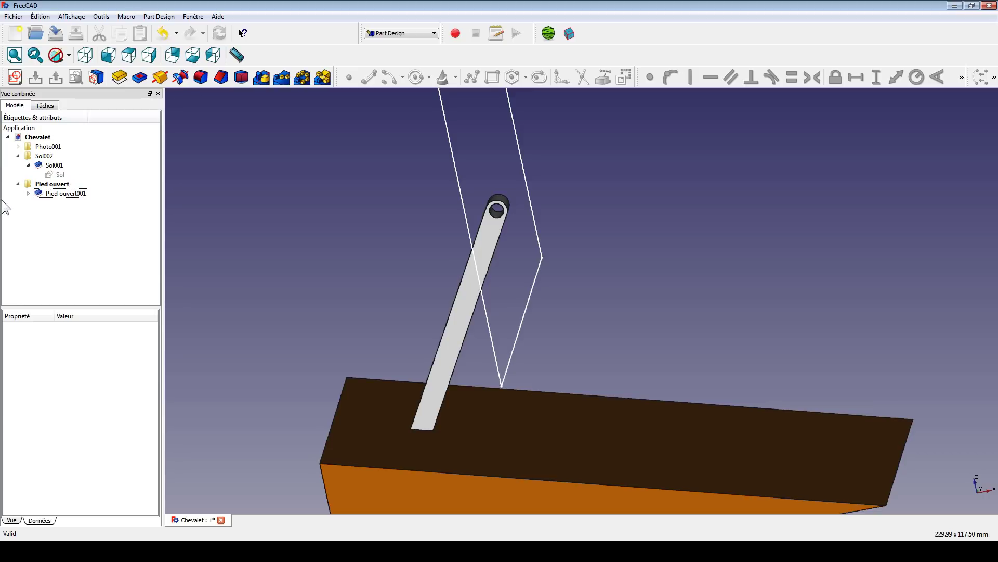
Duplicate the leg's sketch Sketch002 from Pied ouvert001 and open the copy for editing
click(29, 194)
click(68, 203)
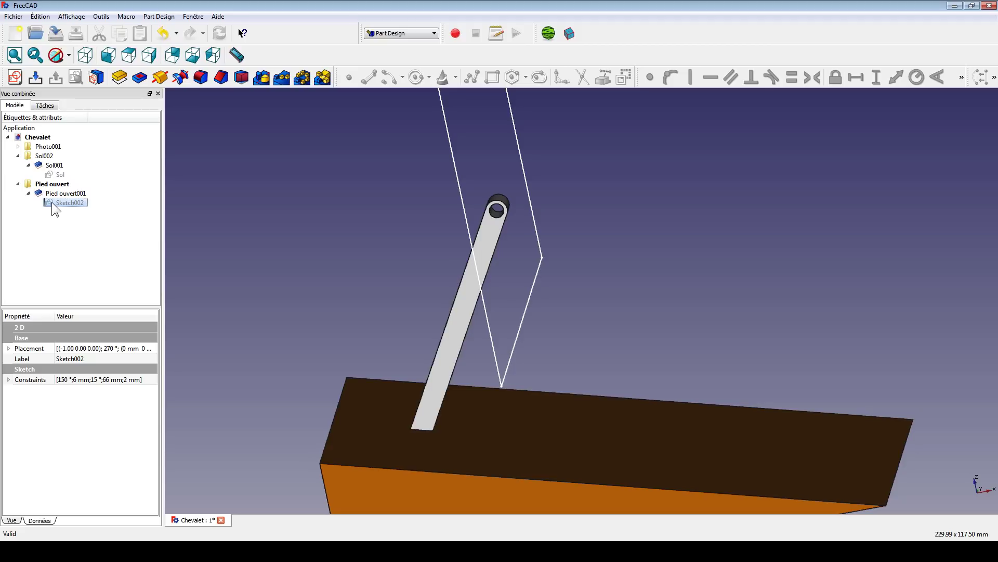
key(ctrl+c)
click(49, 228)
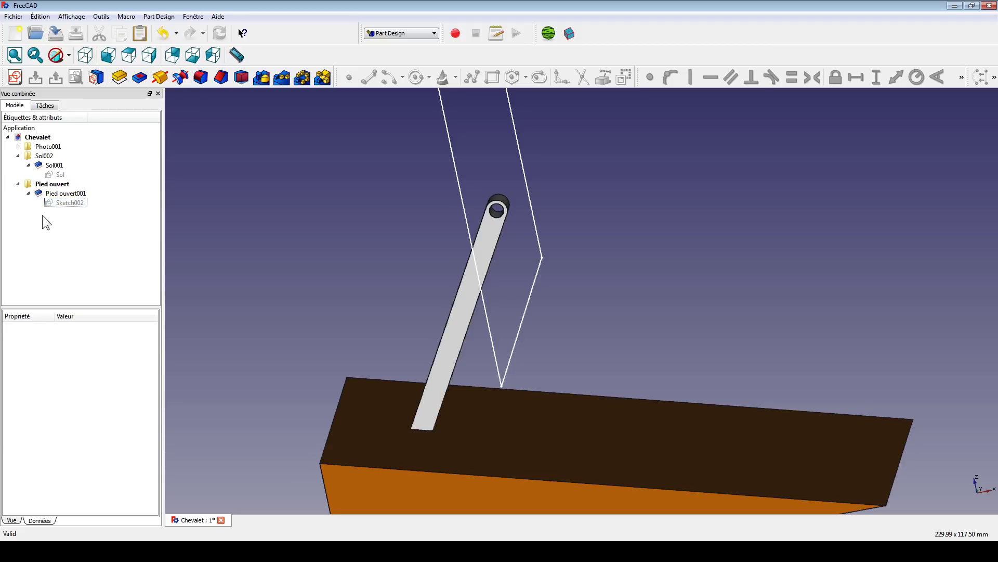
click(18, 184)
key(ctrl+v)
double_click(45, 192)
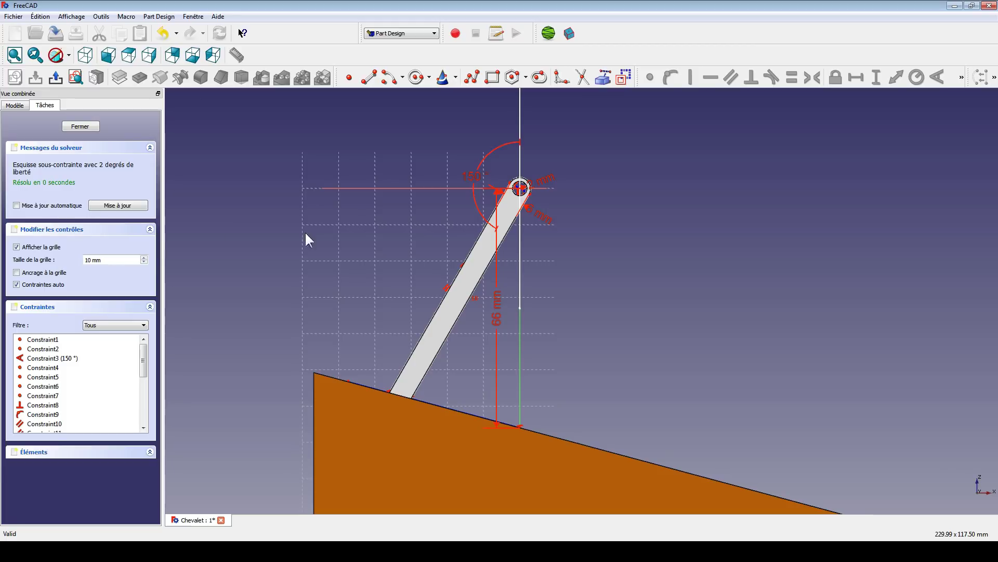
Hide the Pied ouvert001 pad so only the copied leg sketch stays in view above the ground wedge
click(14, 105)
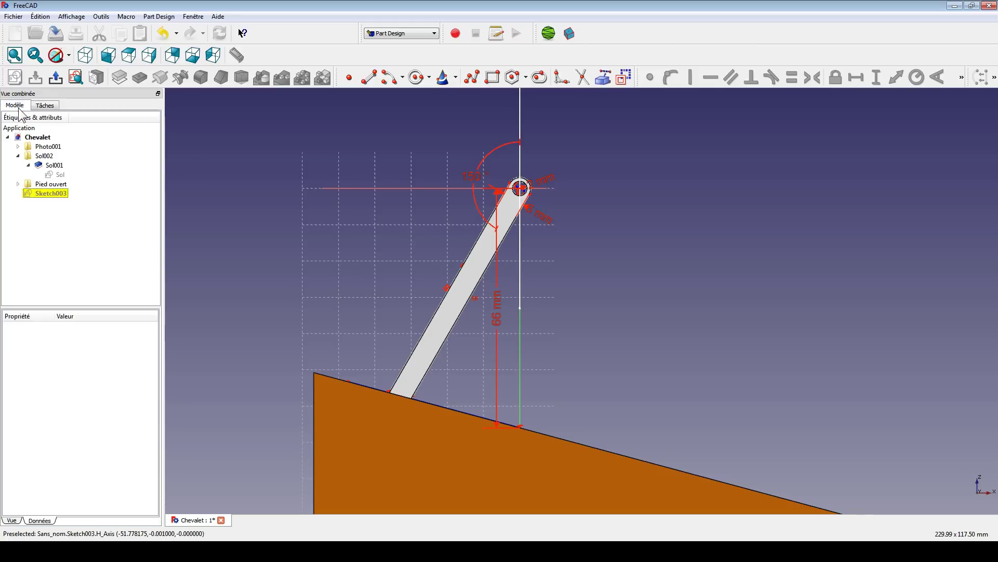
double_click(47, 184)
click(58, 194)
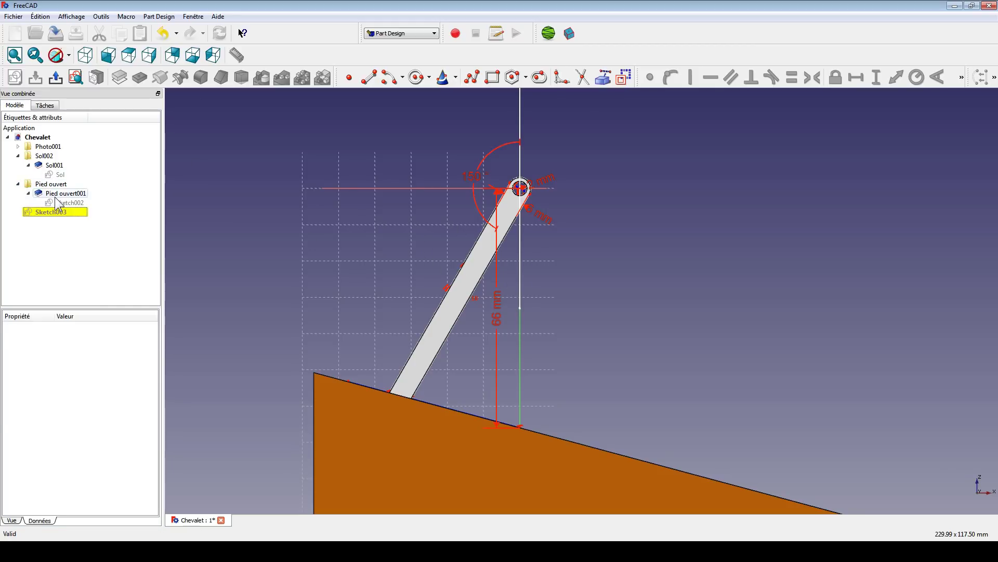
key(space)
scroll(379, 212, up, 1)
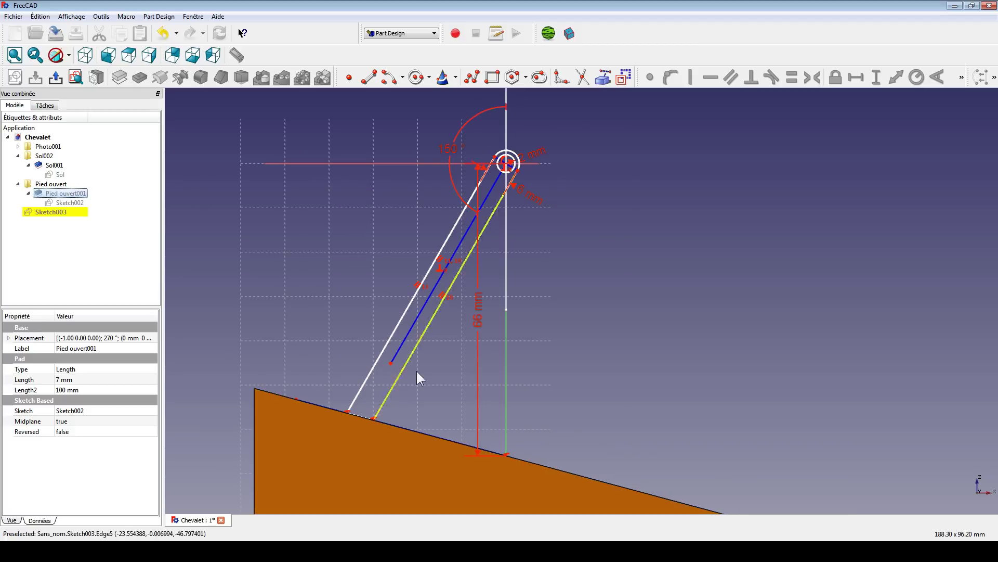
Set the copied leg sketch's angle from the vertical axis to 180° and close the sketch
double_click(453, 148)
text(1)
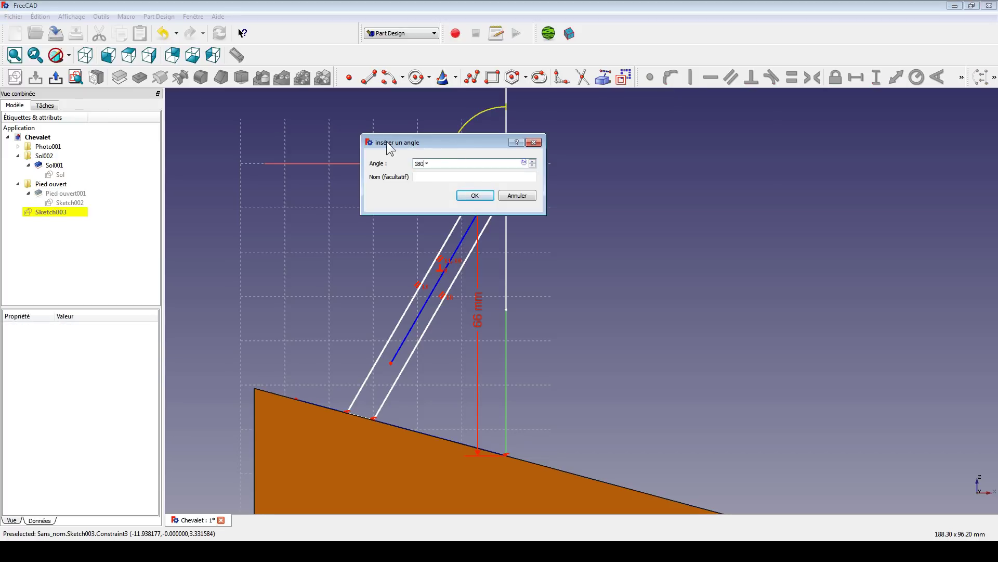
text(80)
key(Return)
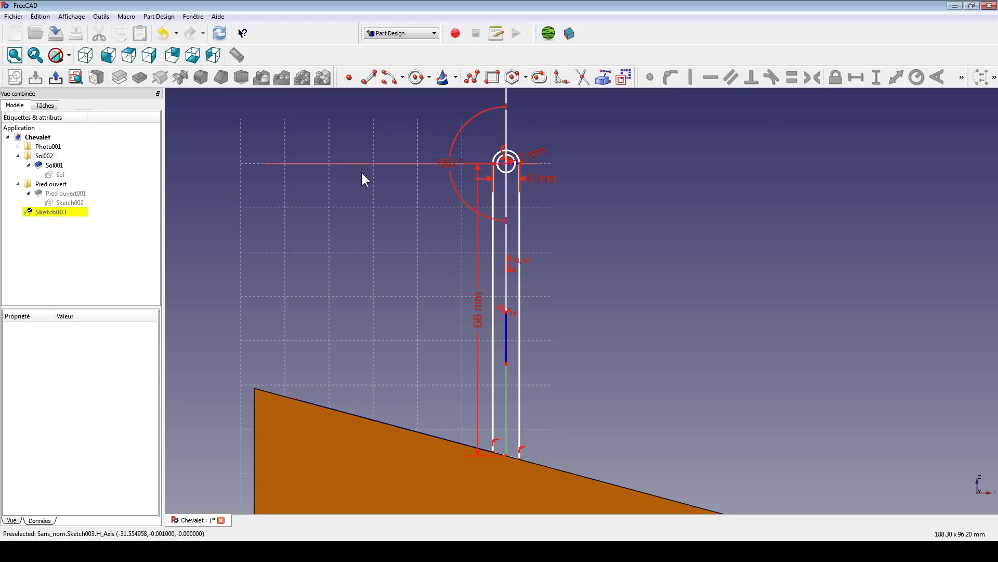
key(Escape)
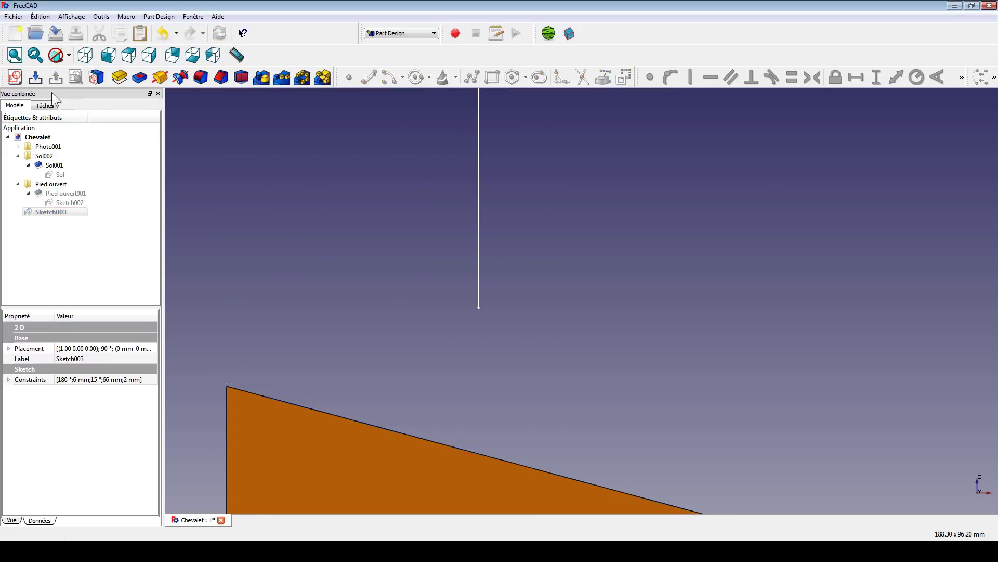
Rename the copied leg sketch Sketch003 as "Pied ferme" and make it visible
click(42, 207)
text(Pied ferme)
key(Return)
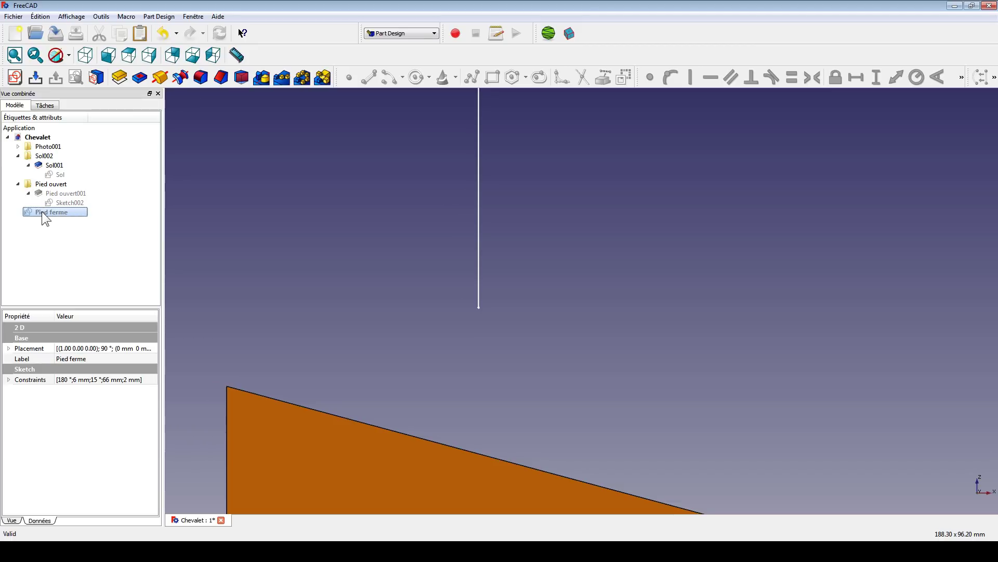
click(43, 248)
click(49, 212)
key(space)
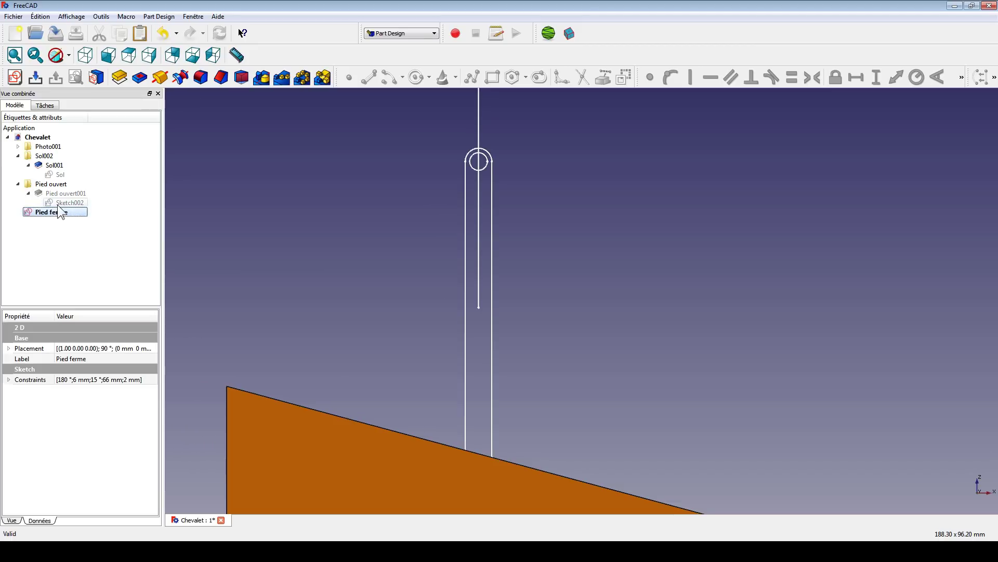
Show the open leg's Sketch002 together with the Pied ferme sketch and view both in 3D
click(68, 203)
key(space)
mouse_move(519, 272)
middle_down()
mouse_move(530, 307)
mouse_move(537, 289)
mouse_move(544, 296)
middle_up()
scroll(572, 291, down, 5)
middle_drag(601, 286, 562, 291)
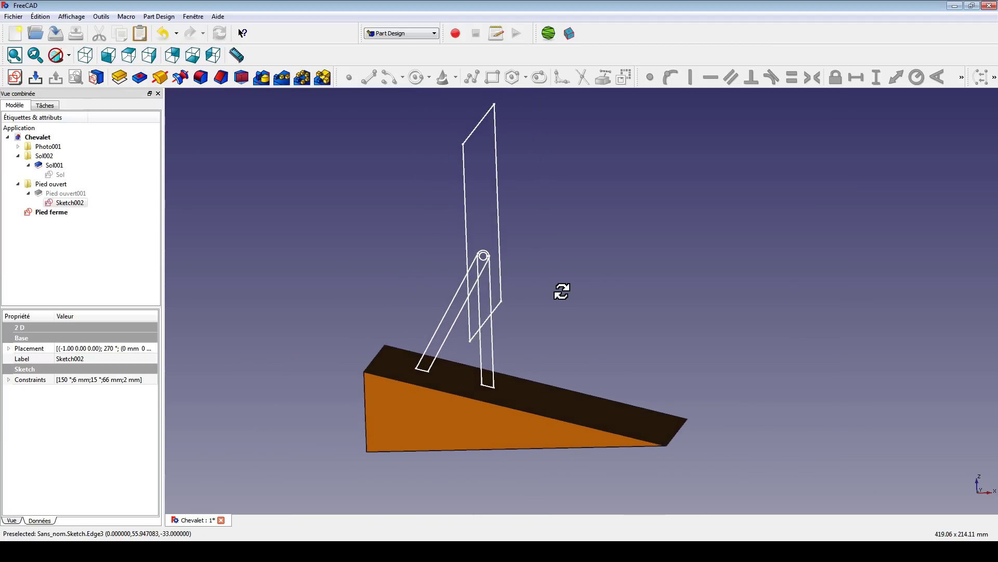
scroll(479, 316, up, 5)
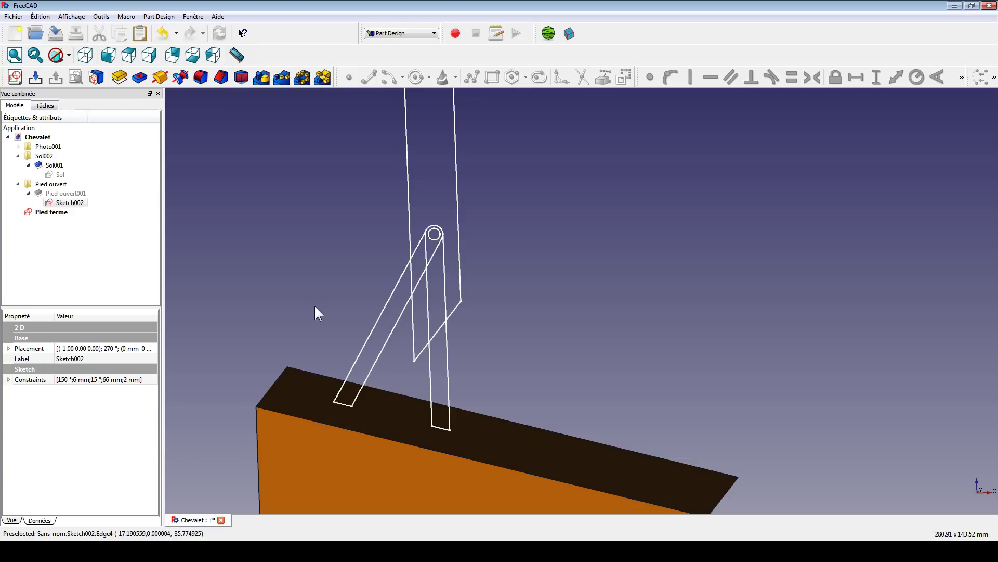
Rename the Pied ouvert group as "Pieds" and move the Pied ferme sketch into it
click(88, 259)
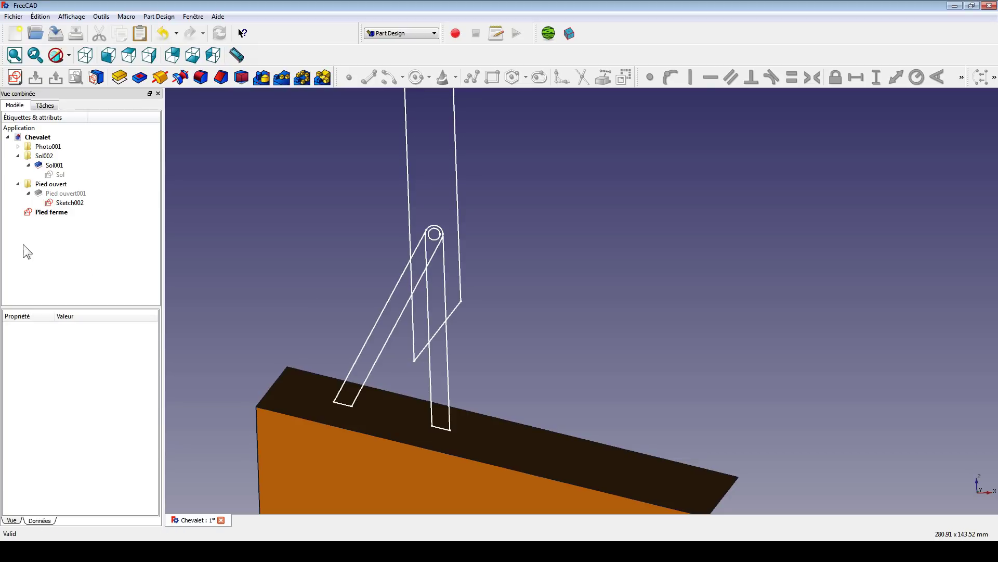
click(47, 184)
click(47, 185)
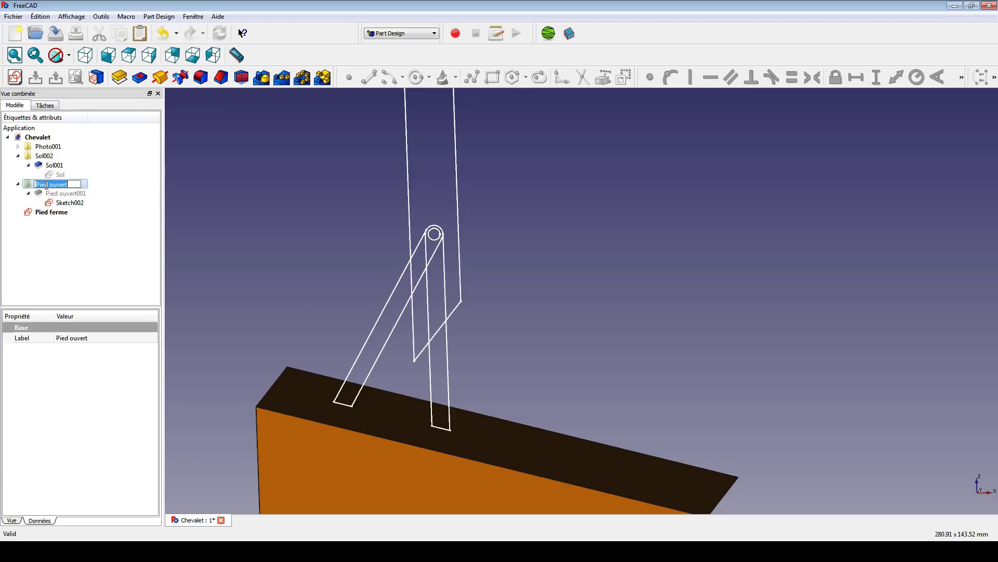
key(Right)
key(Return)
click(33, 213)
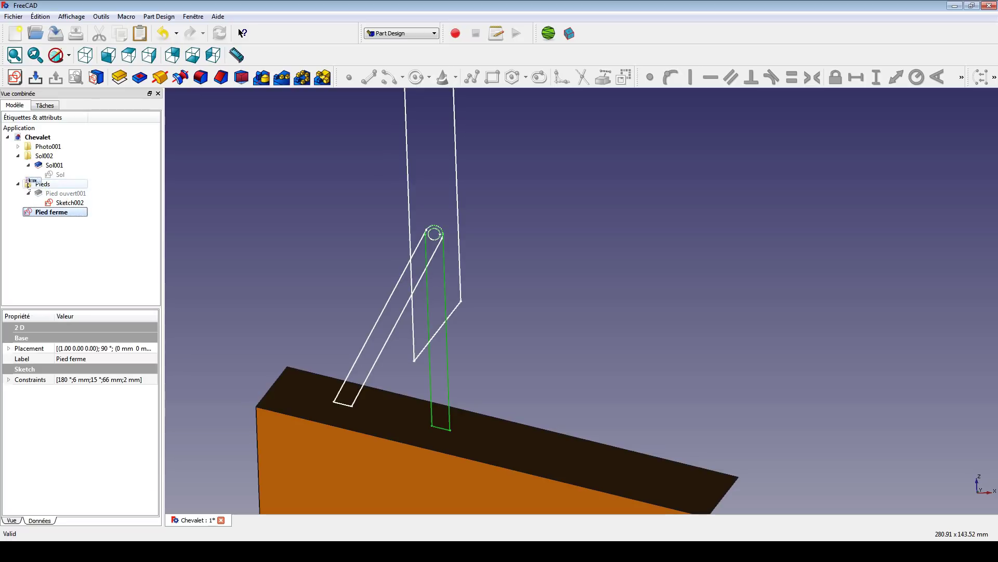
drag(26, 181, 27, 183)
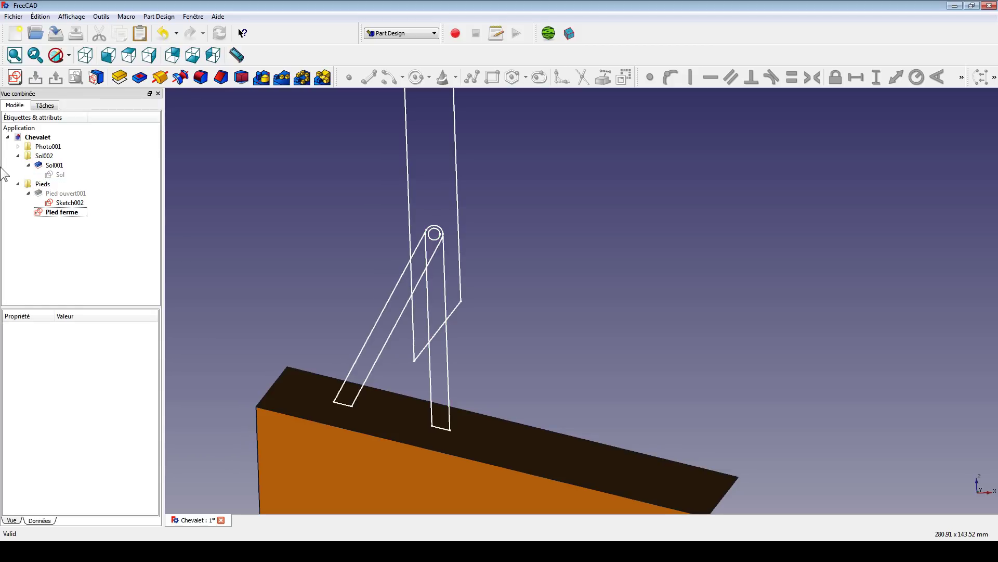
click(55, 193)
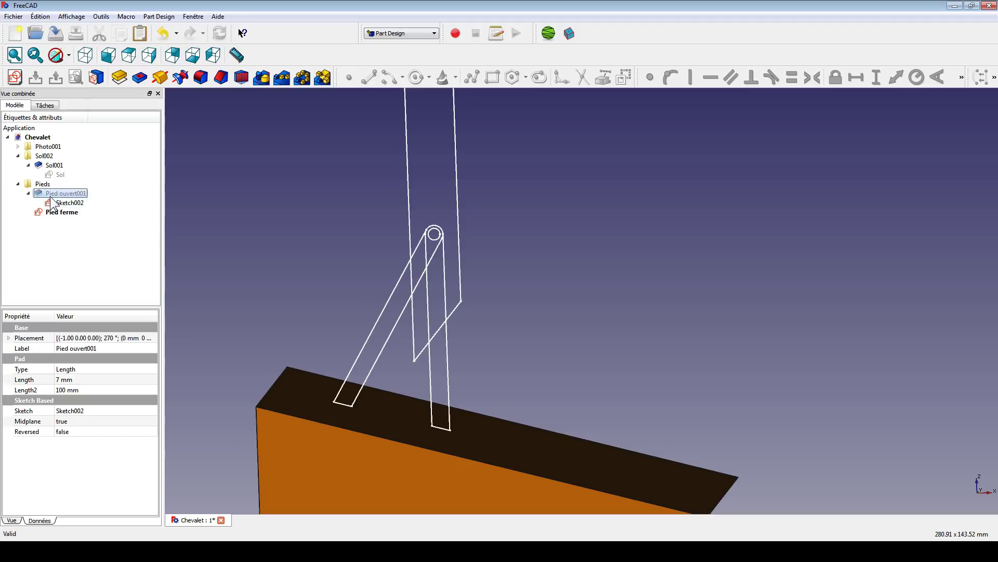
key(space)
middle_drag(291, 280, 347, 265)
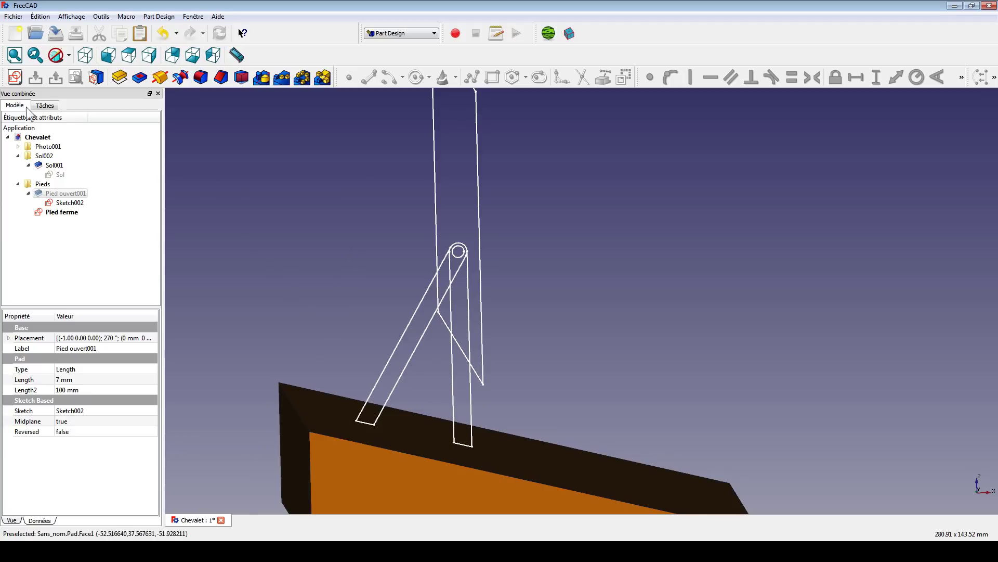
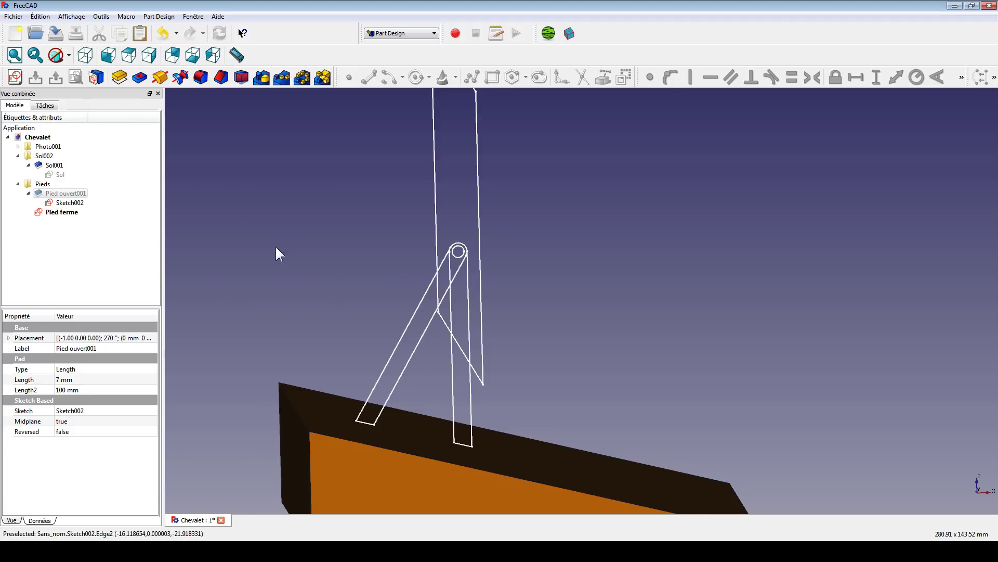
Create a new sketch on the XZ plane with a 0 mm offset
click(14, 77)
drag(508, 216, 624, 189)
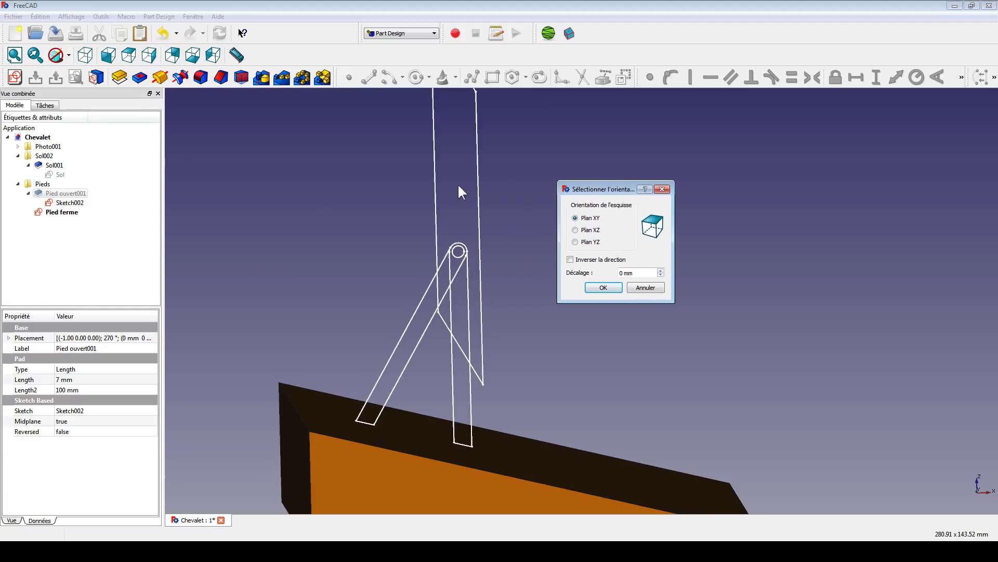
click(585, 231)
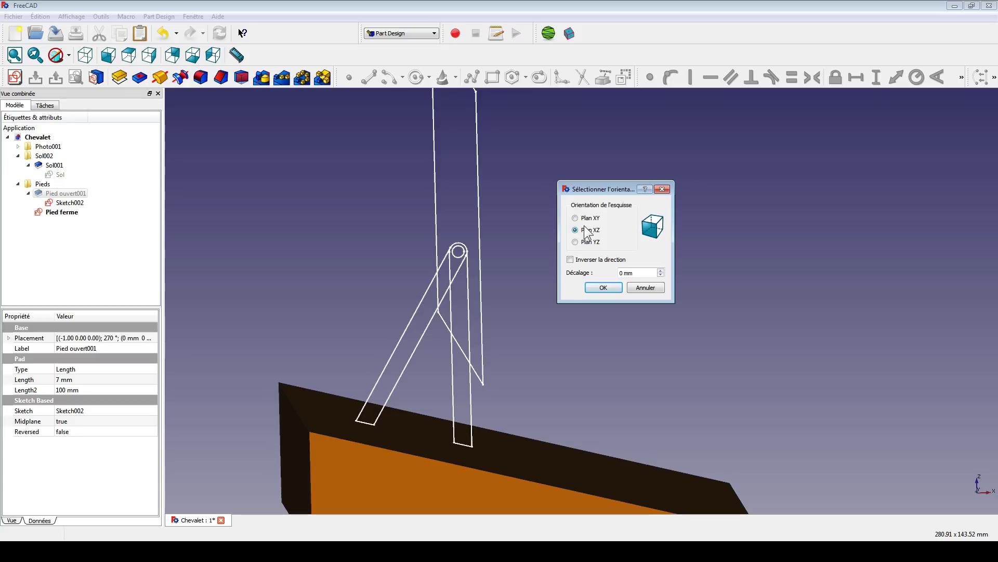
click(604, 287)
Sketch a polyline bracket around the legs' pivot, about 22.5 mm wide, with straight outer sides and an inner edge following the open leg over the pivot
scroll(595, 352, up, 5)
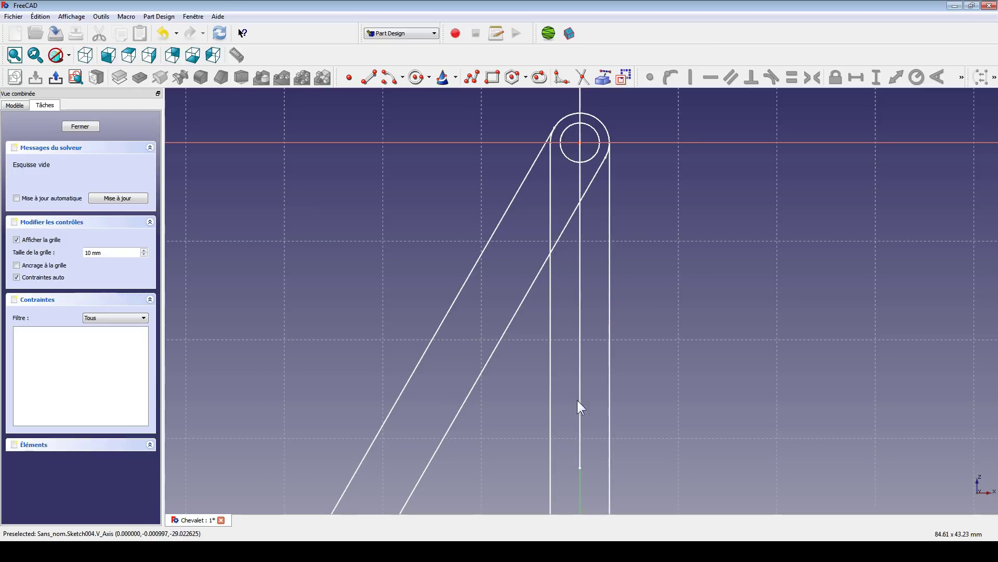
mouse_move(581, 406)
middle_down()
mouse_move(577, 336)
mouse_move(446, 272)
mouse_move(450, 220)
mouse_move(448, 253)
middle_up()
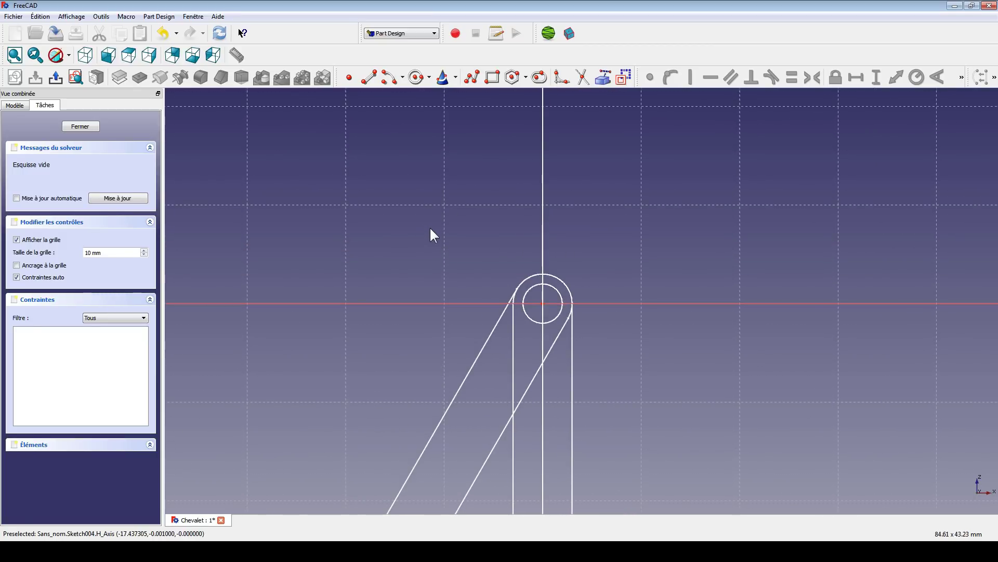
click(473, 78)
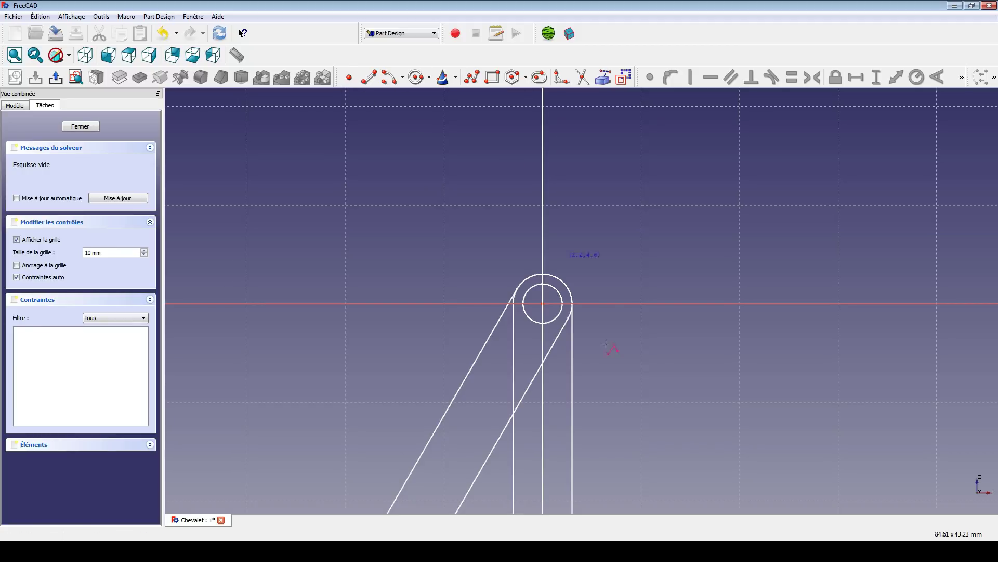
click(642, 426)
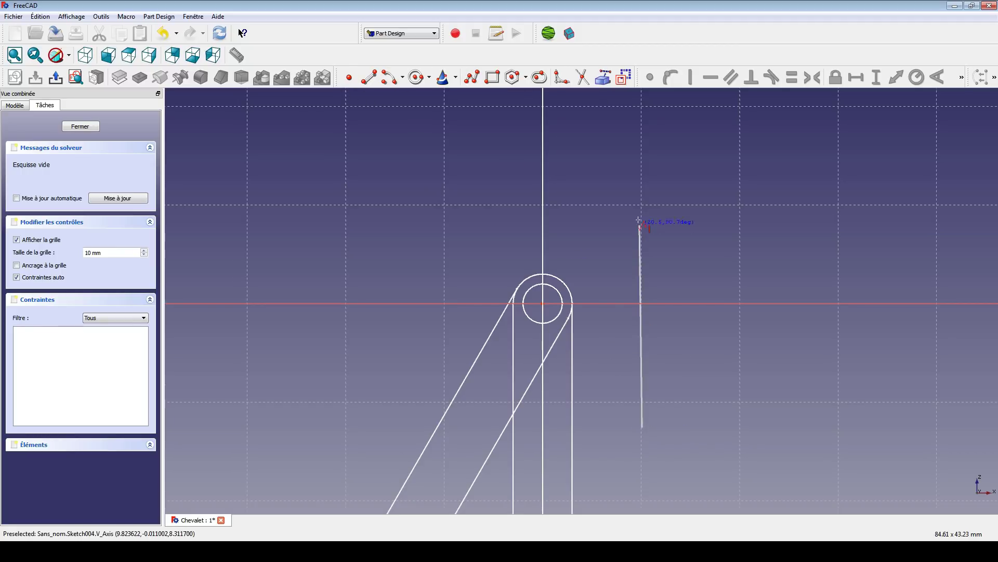
click(642, 217)
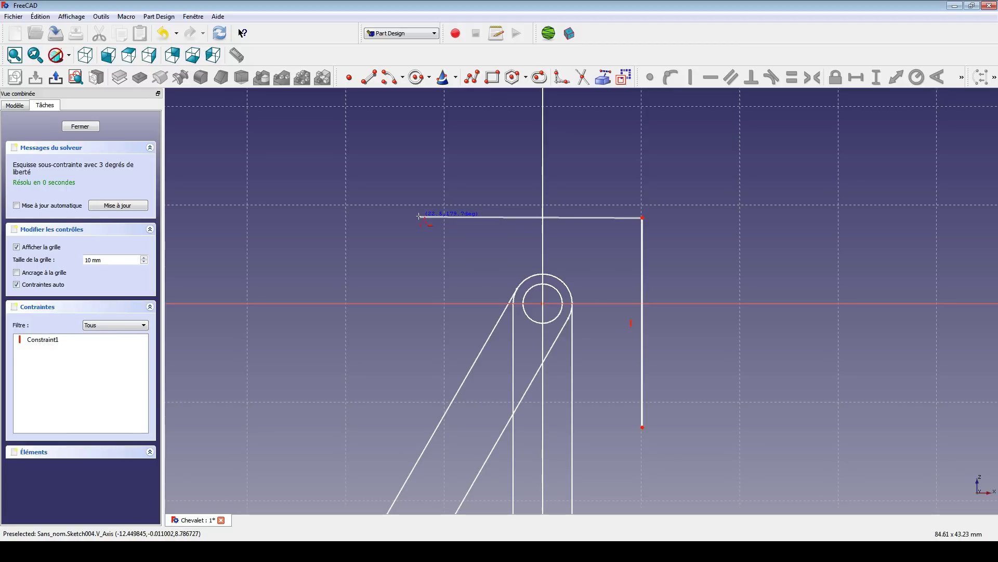
click(420, 217)
click(420, 373)
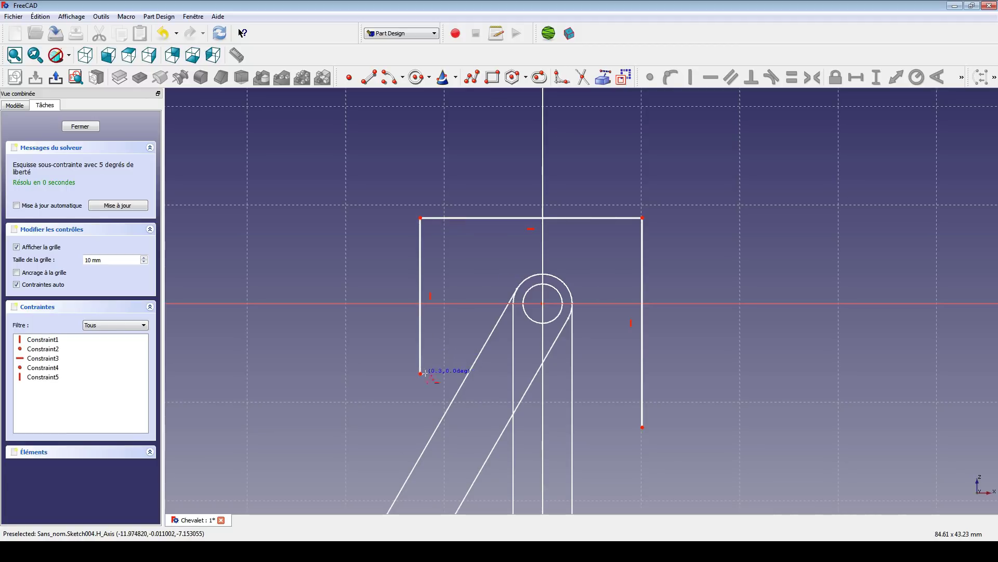
click(452, 374)
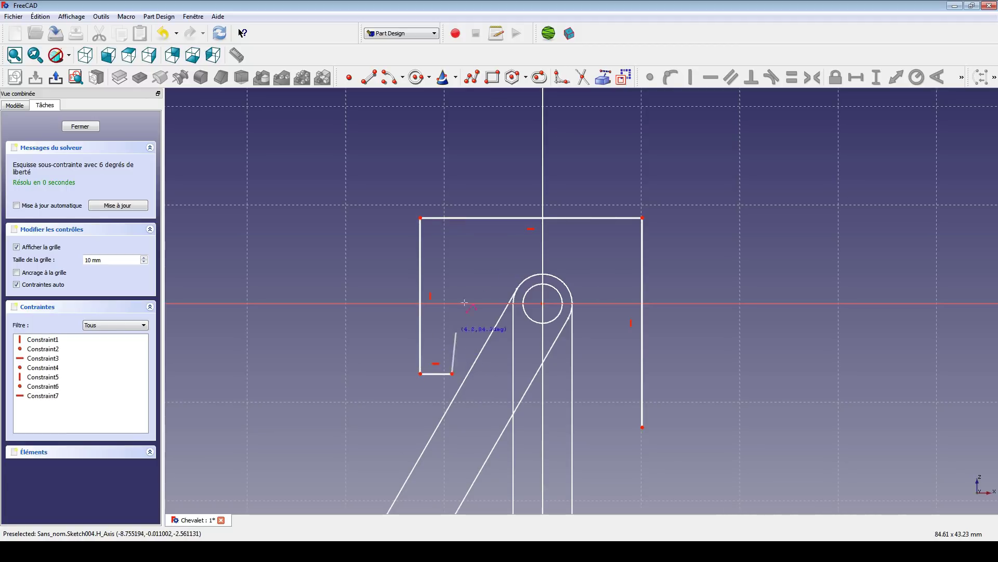
click(504, 284)
click(574, 250)
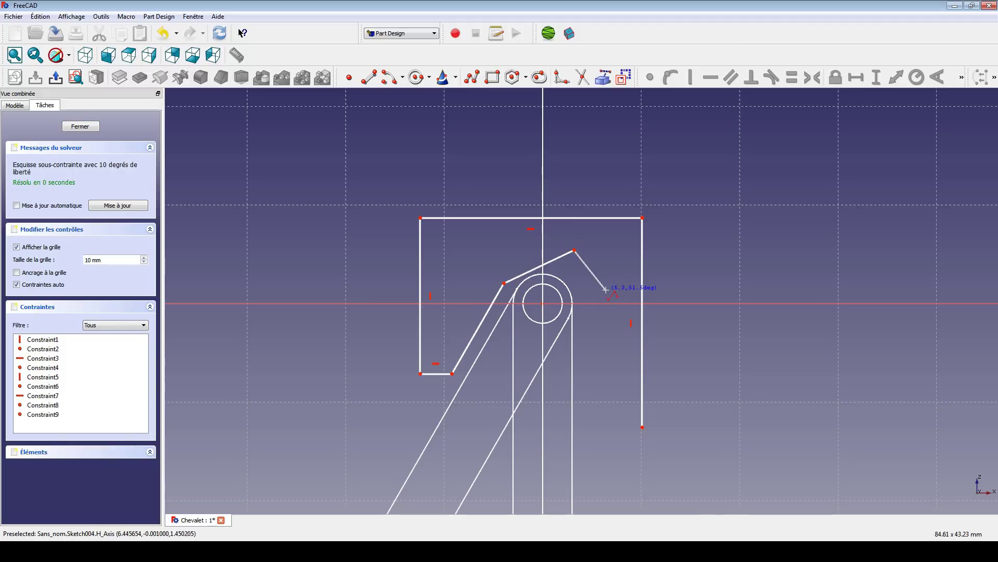
Complete the closed outline with a slanted segment, a vertical inner edge and a bottom edge ending at the outer vertical line
click(606, 294)
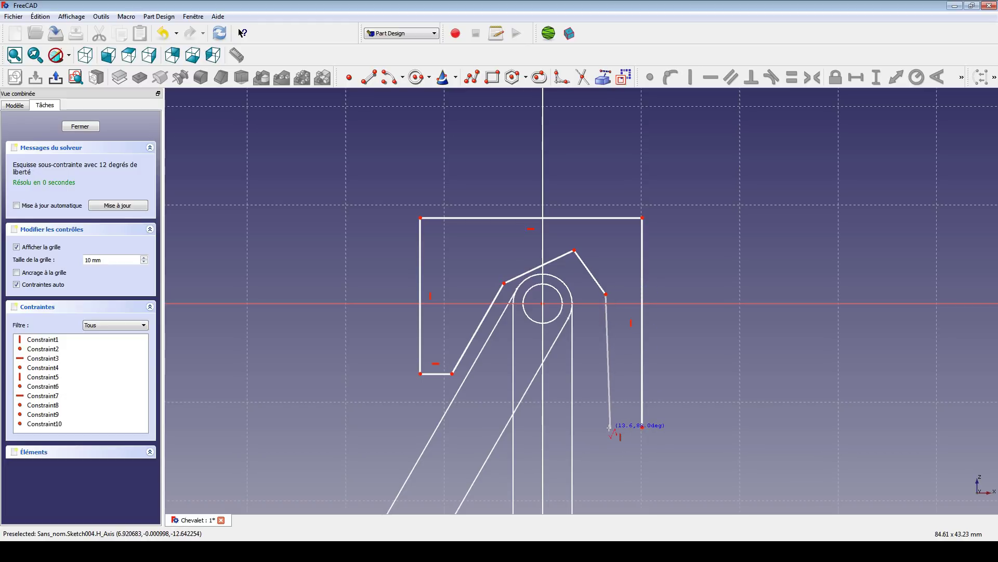
click(607, 428)
click(643, 429)
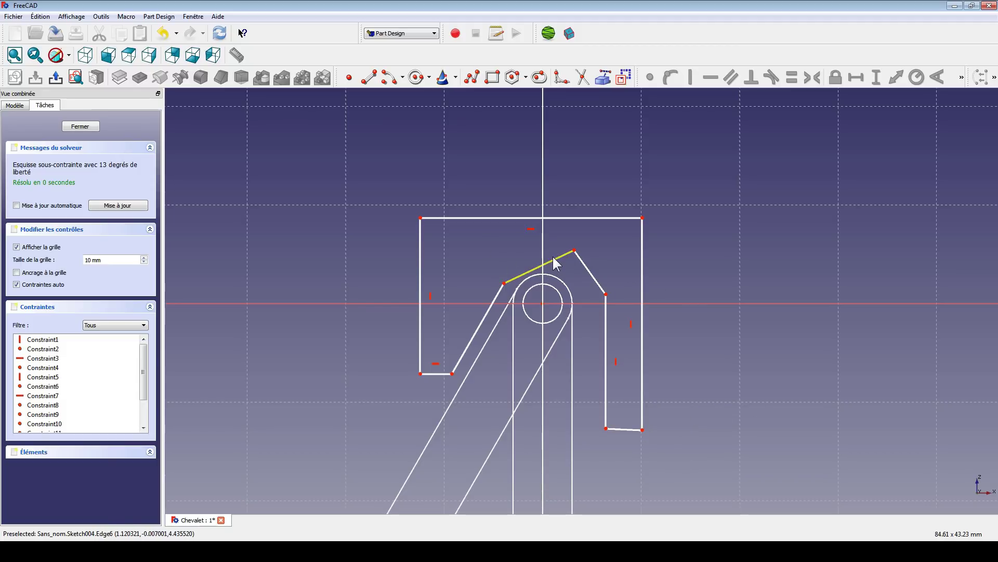
Delete the two slanted lines above the concentric circles and shift the vertical inner edge closer to the foot
click(568, 254)
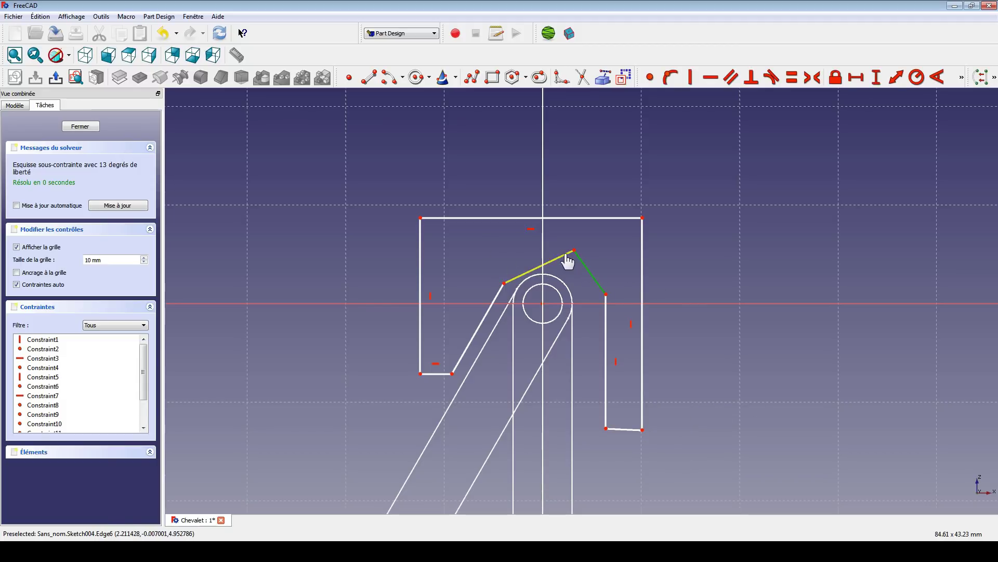
key(Delete)
drag(606, 294, 589, 286)
Make the longer leg's bottom edge horizontal and move the free ends of both inner edges closer to the circles
click(619, 429)
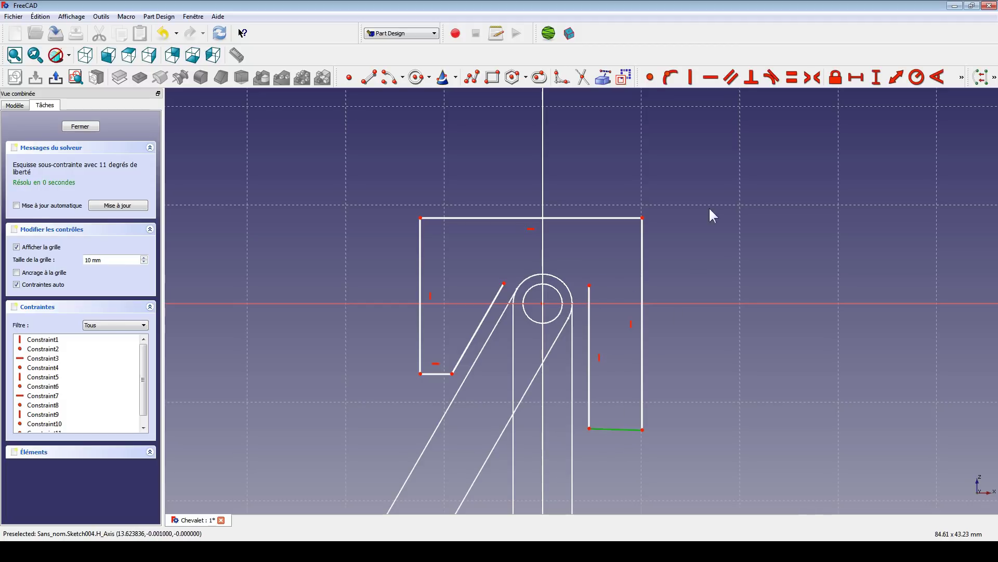
click(712, 78)
mouse_move(589, 285)
mouse_down()
mouse_move(586, 297)
mouse_move(586, 286)
mouse_up()
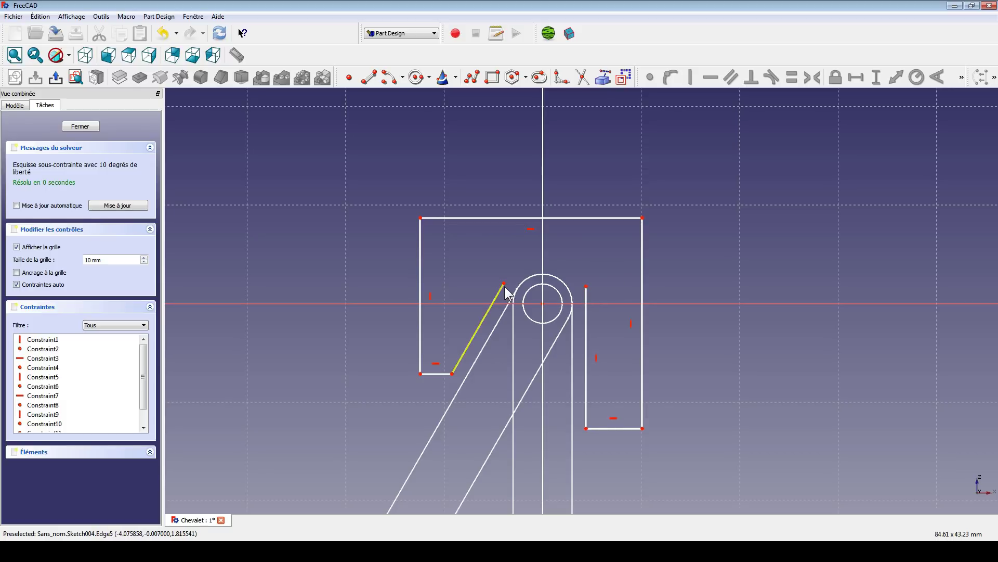
drag(504, 284, 511, 277)
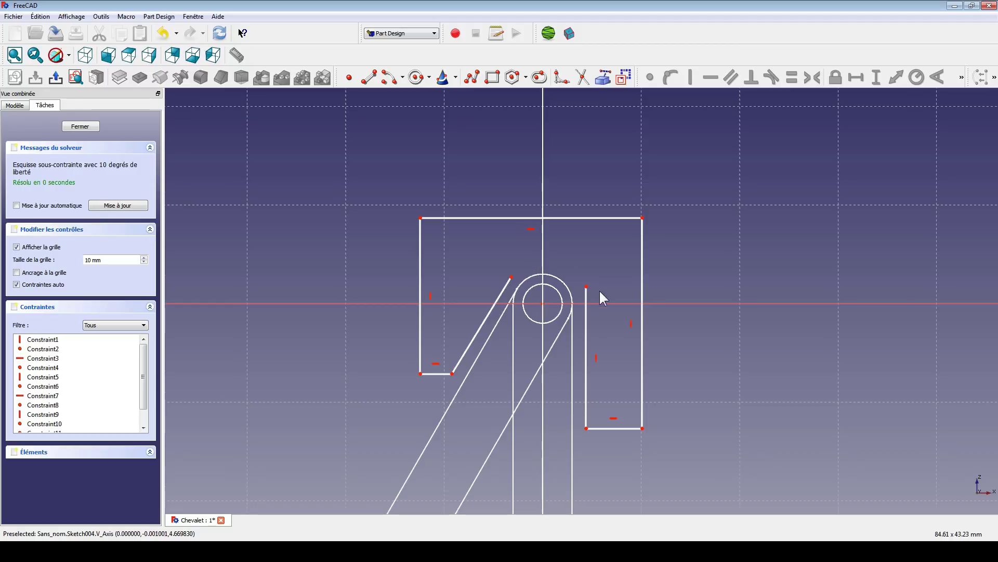
Draw an arc centred on the origin that joins the free ends of the slanted and vertical inner edges
click(385, 81)
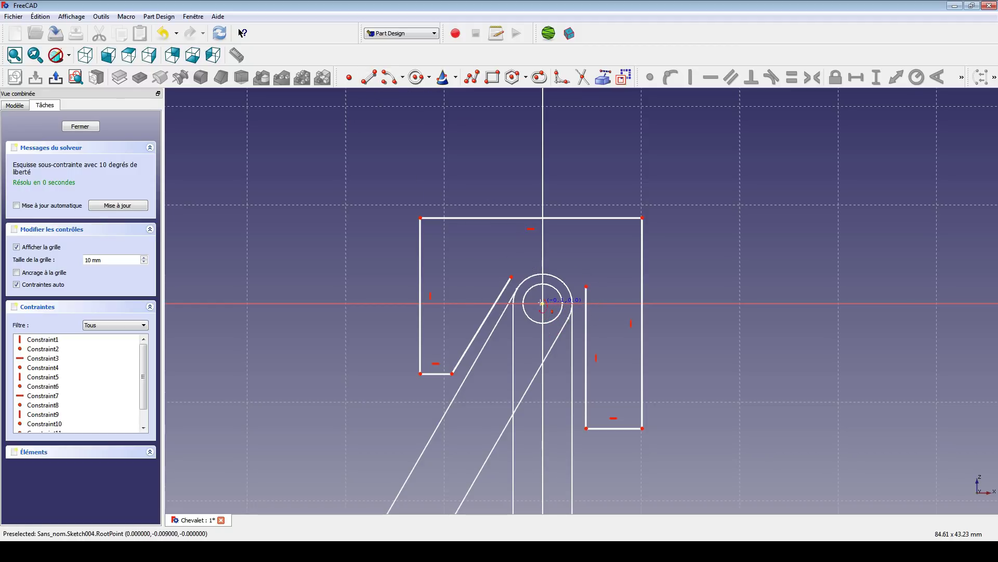
click(541, 302)
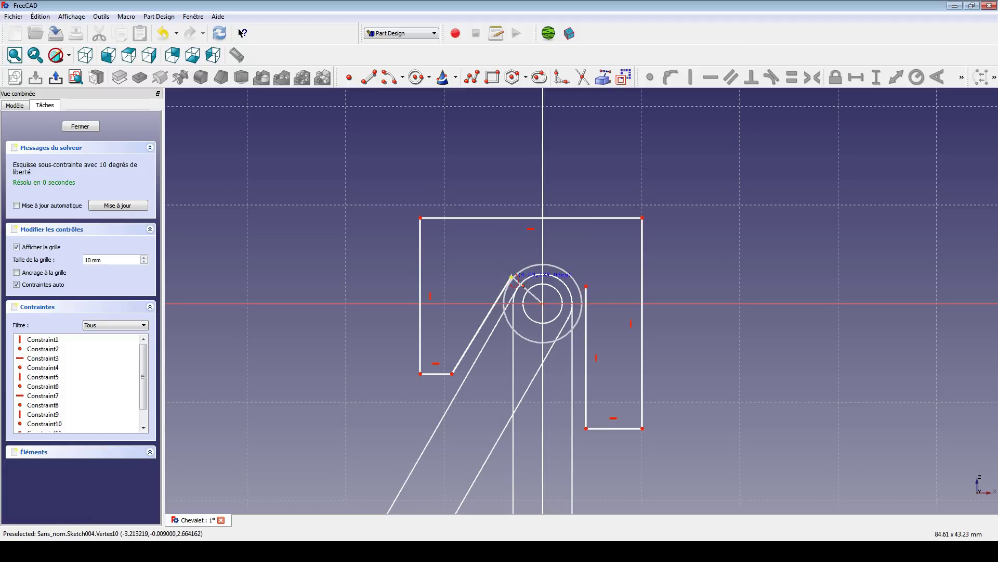
click(512, 277)
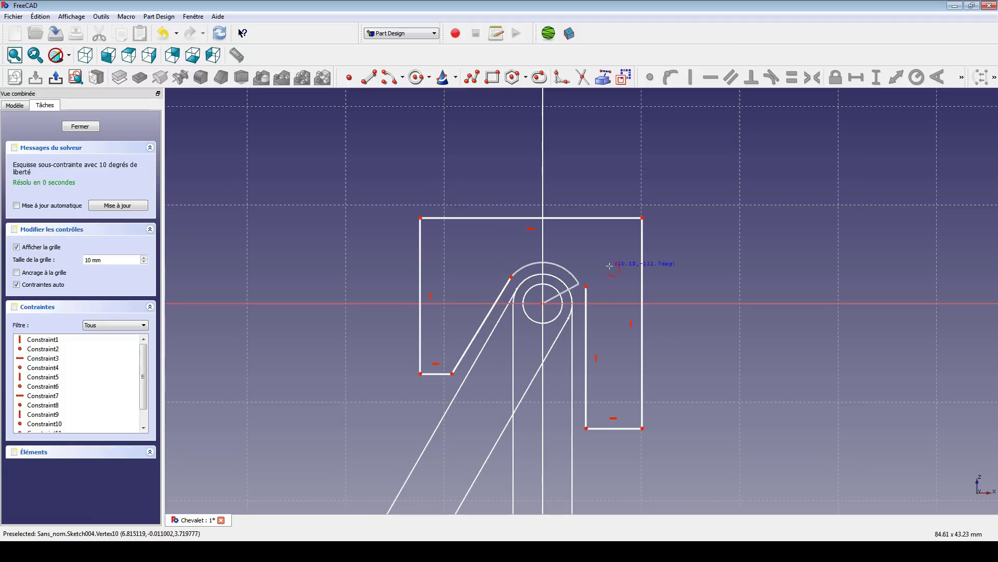
click(585, 287)
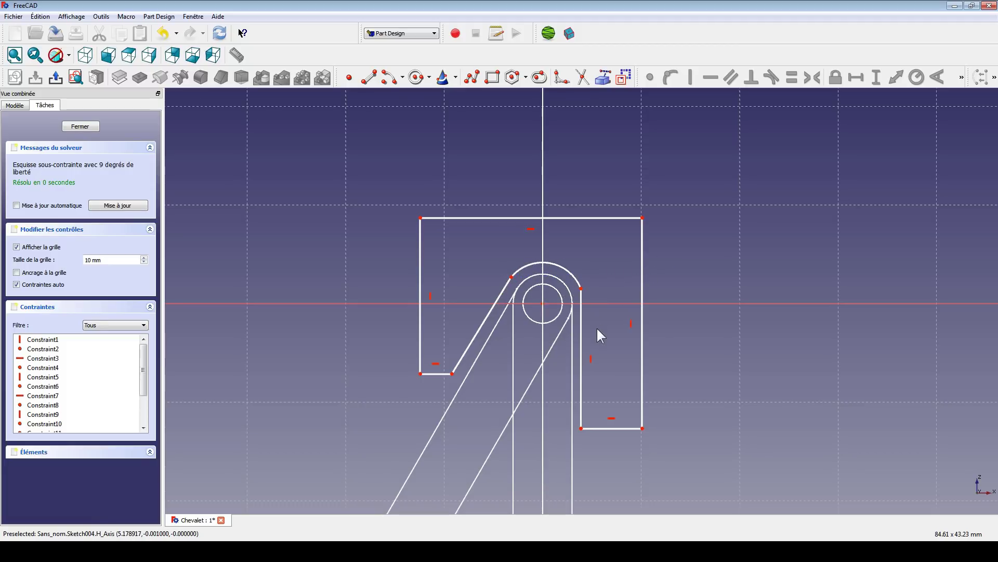
Lower the arc's end at the vertical inner edge and make the arc tangent to that edge
drag(581, 289, 585, 319)
click(582, 314)
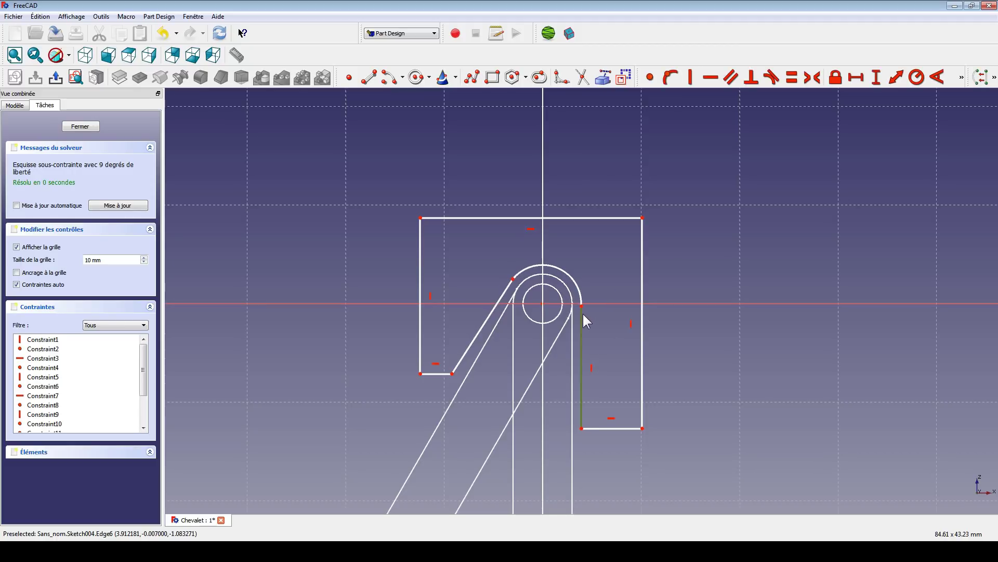
click(581, 293)
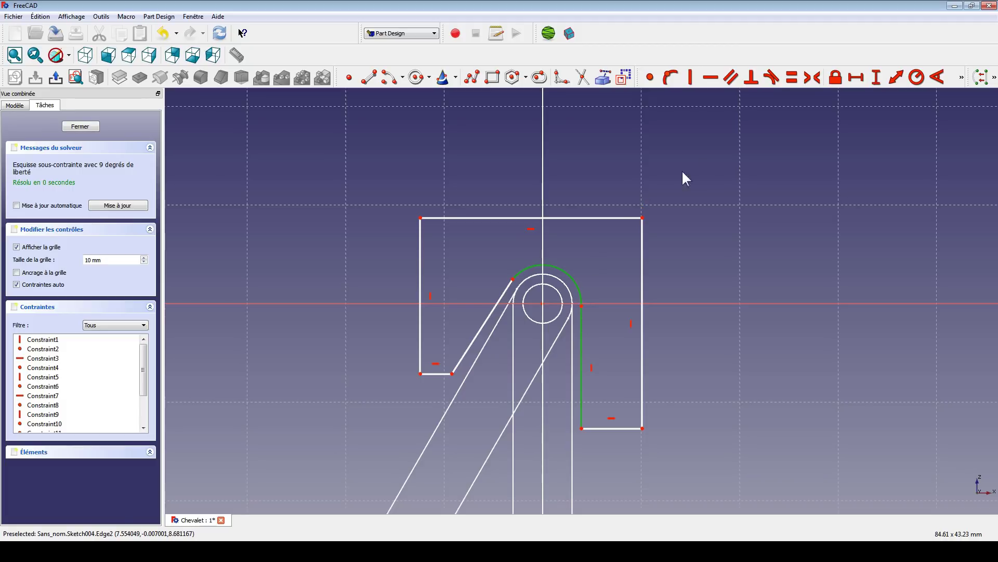
click(772, 77)
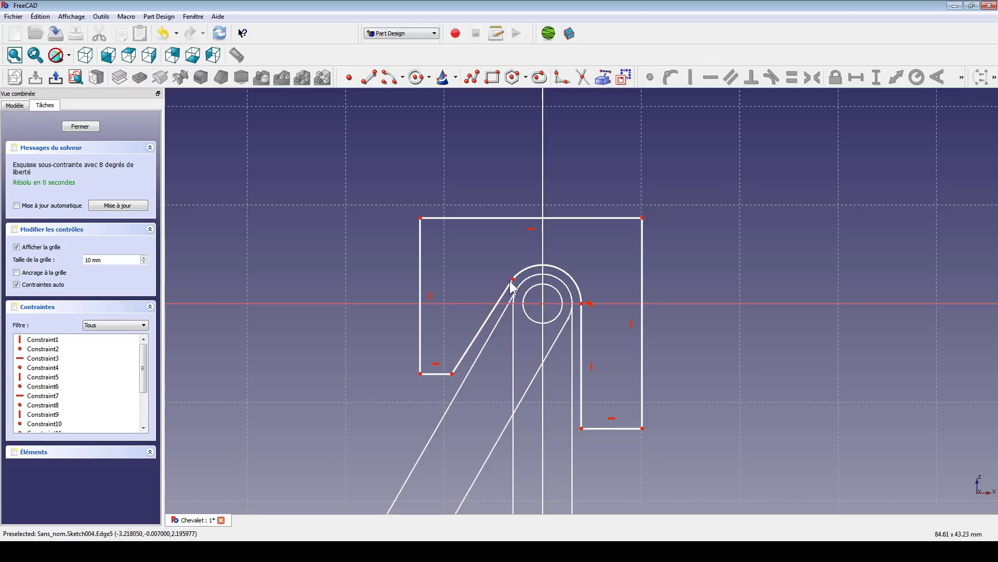
Move the lower end of the slanted inner edge slightly towards the open foot
click(525, 269)
click(495, 311)
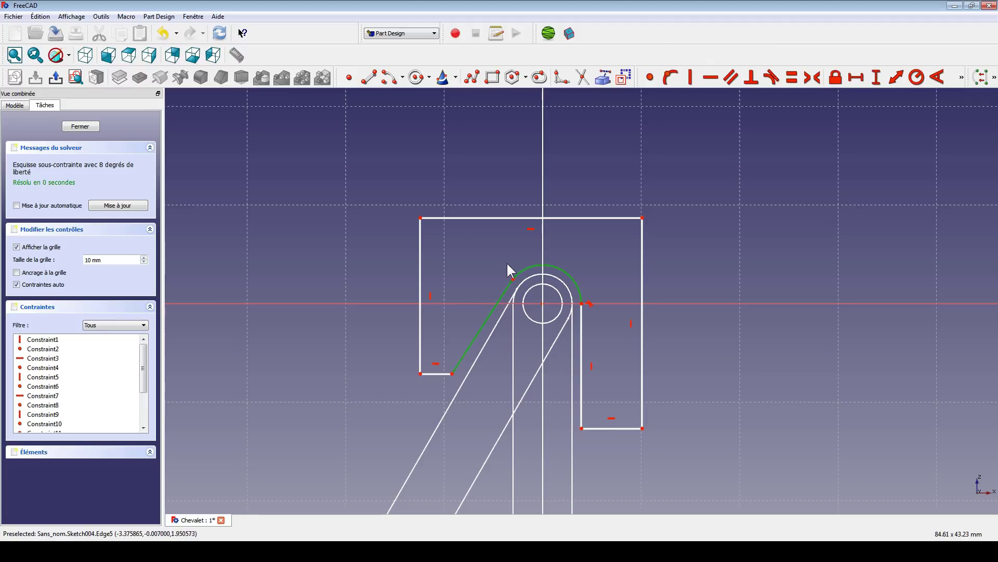
click(484, 338)
mouse_move(453, 374)
mouse_down()
mouse_move(435, 359)
mouse_move(456, 376)
mouse_up()
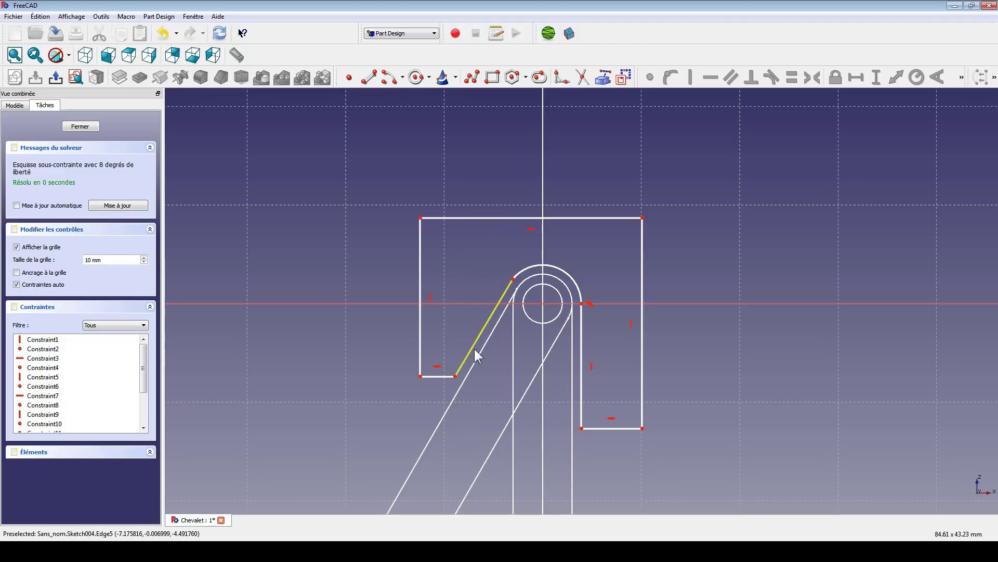
Constrain the angle between the slanted inner edge and the vertical reference line below the origin to 30°
click(509, 290)
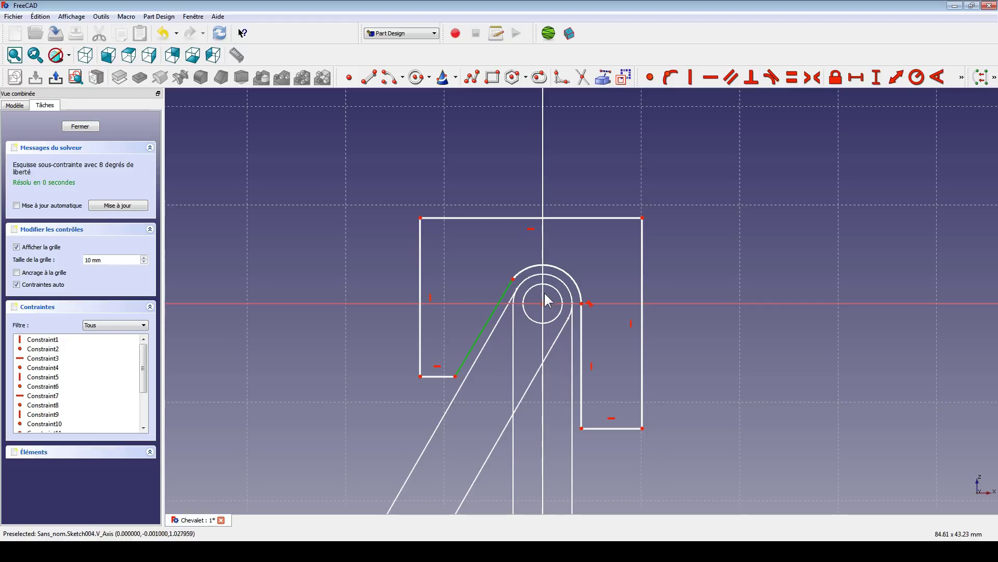
scroll(550, 278, down, 4)
middle_drag(573, 361, 559, 204)
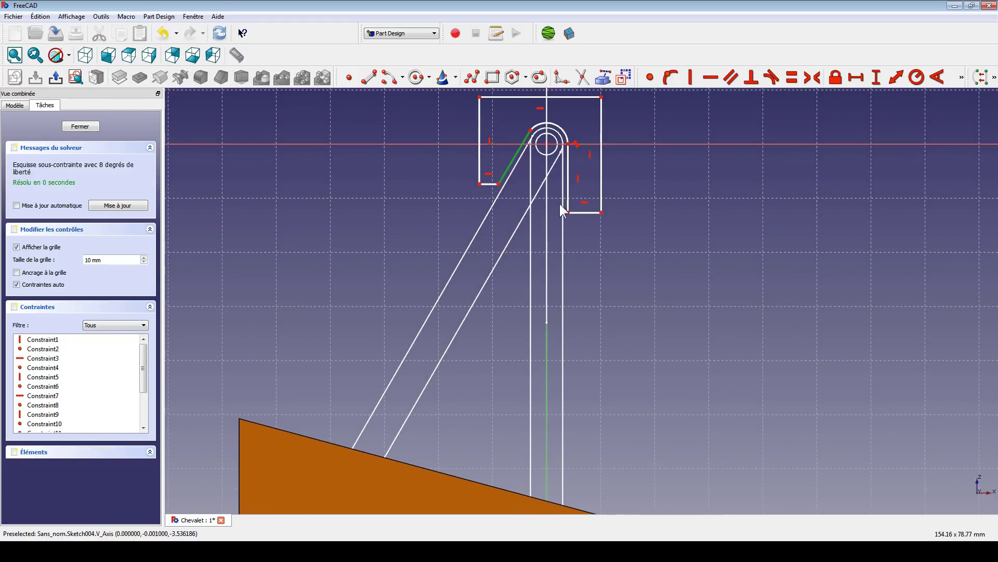
click(548, 350)
middle_drag(660, 208, 644, 278)
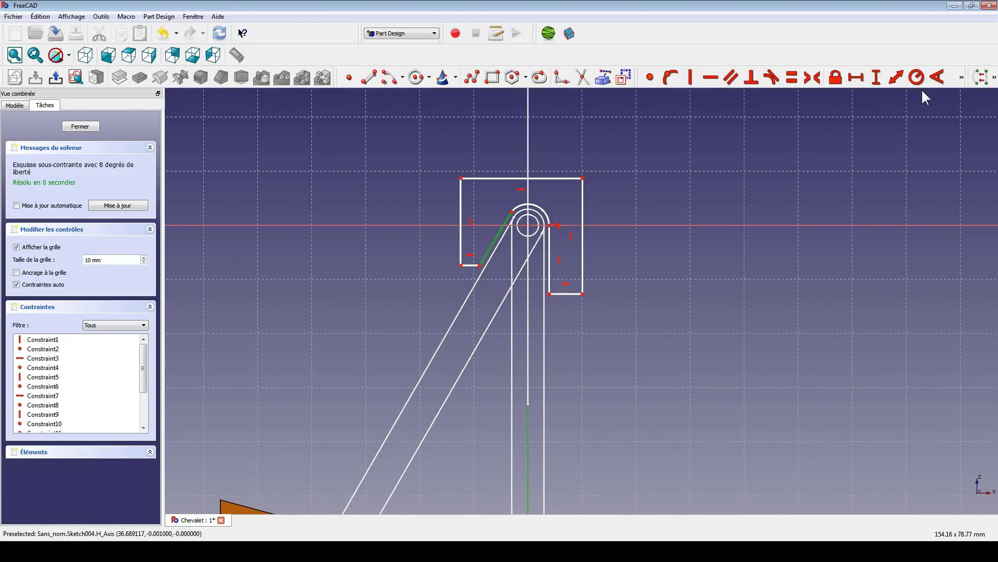
click(930, 79)
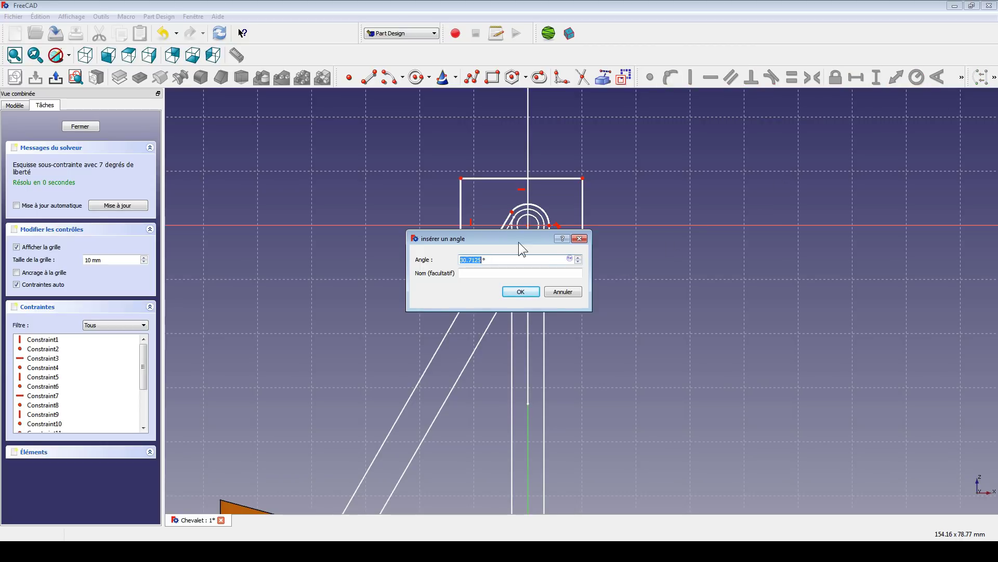
text(30)
key(Return)
Make the slanted inner edge tangent to the arc around the circles
scroll(519, 241, up, 4)
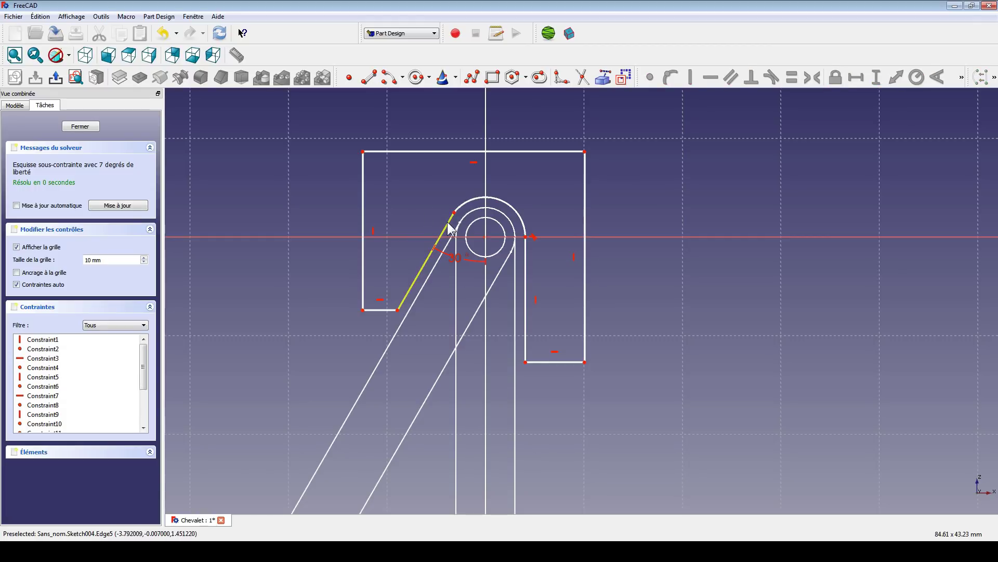
click(447, 224)
click(495, 198)
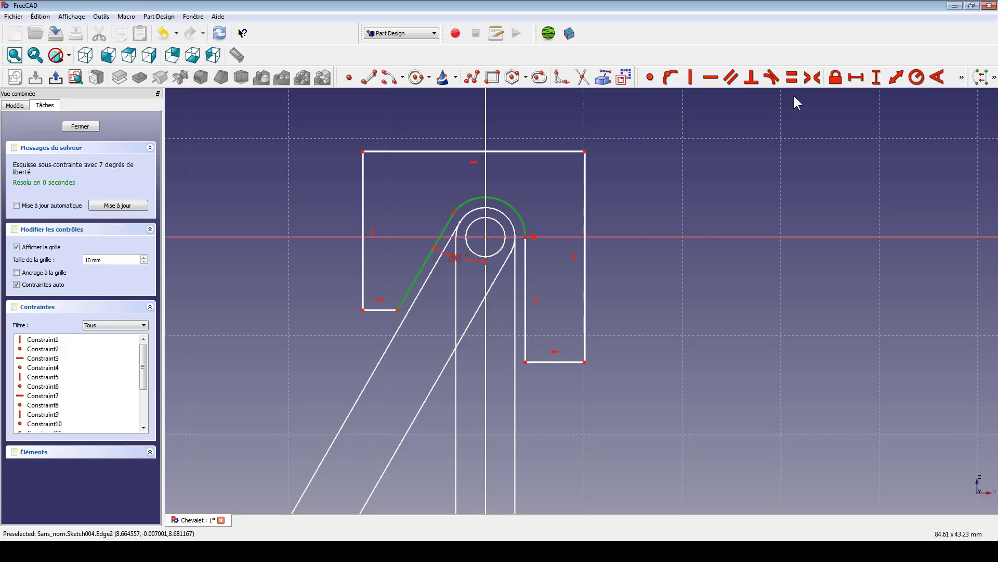
click(772, 77)
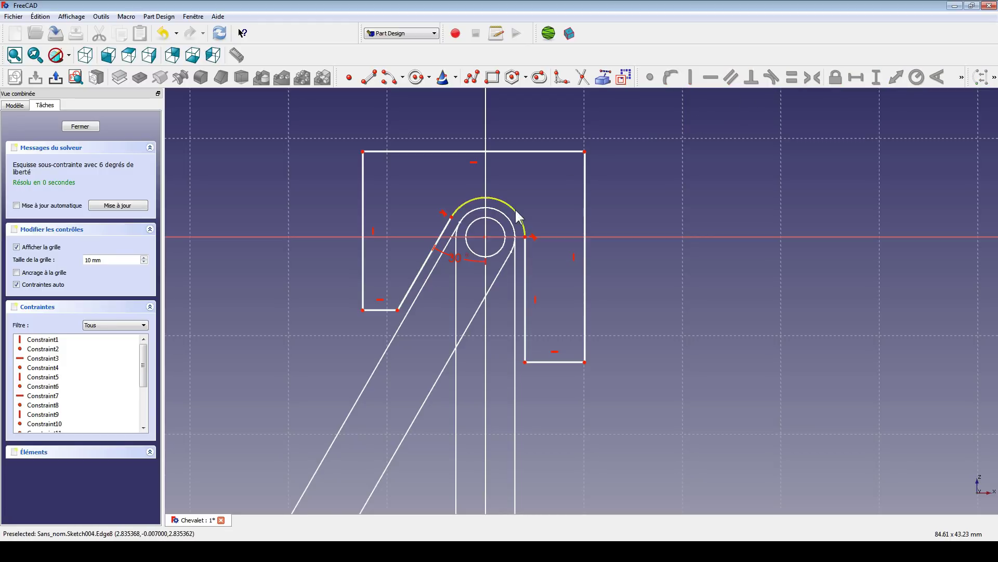
Hide Sketch002 and pull the vertical inner edge inward so the arc fits closely around the closed foot
mouse_move(451, 218)
mouse_down()
mouse_move(461, 218)
mouse_move(451, 208)
mouse_move(453, 223)
mouse_up()
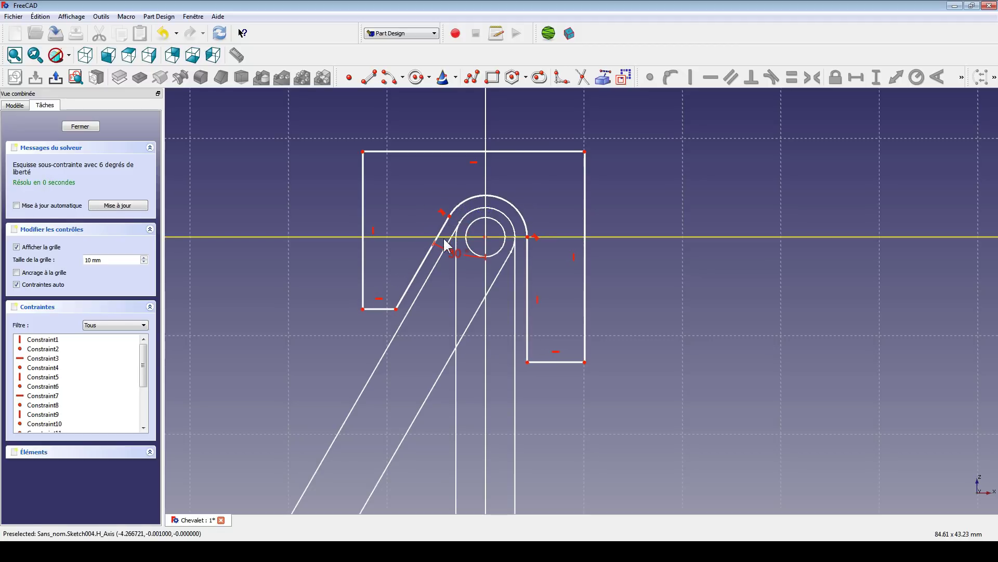
click(24, 107)
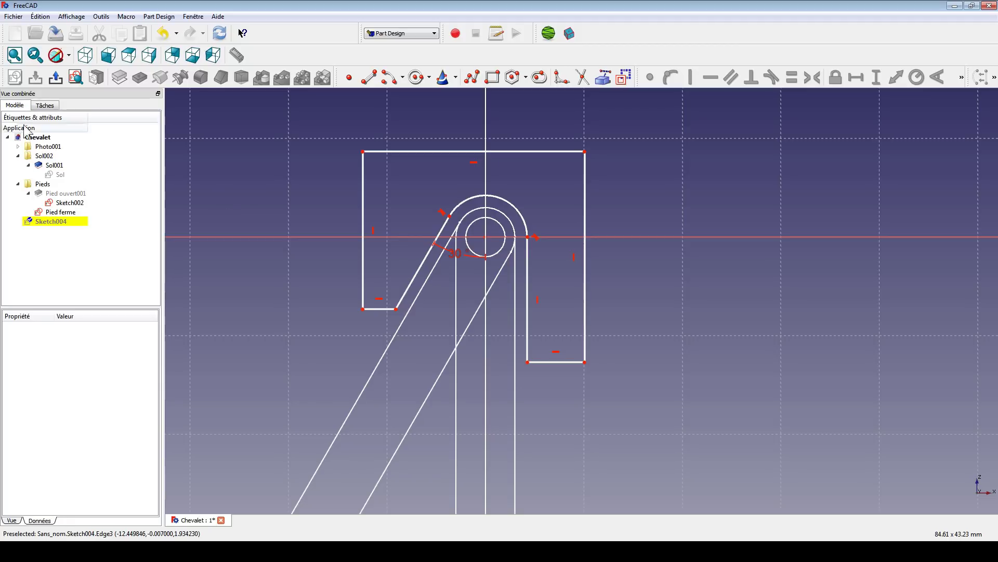
click(70, 203)
key(space)
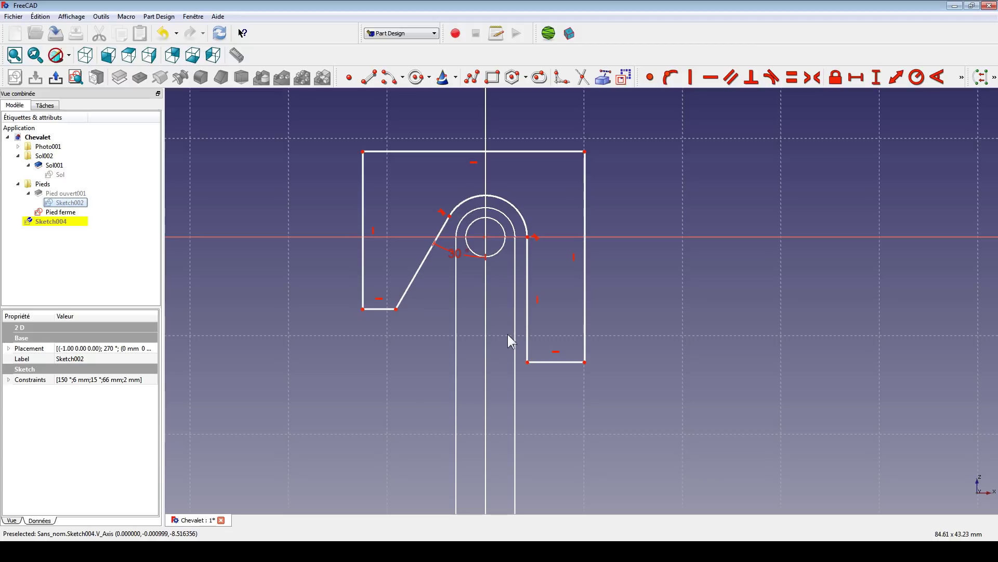
drag(527, 357, 522, 359)
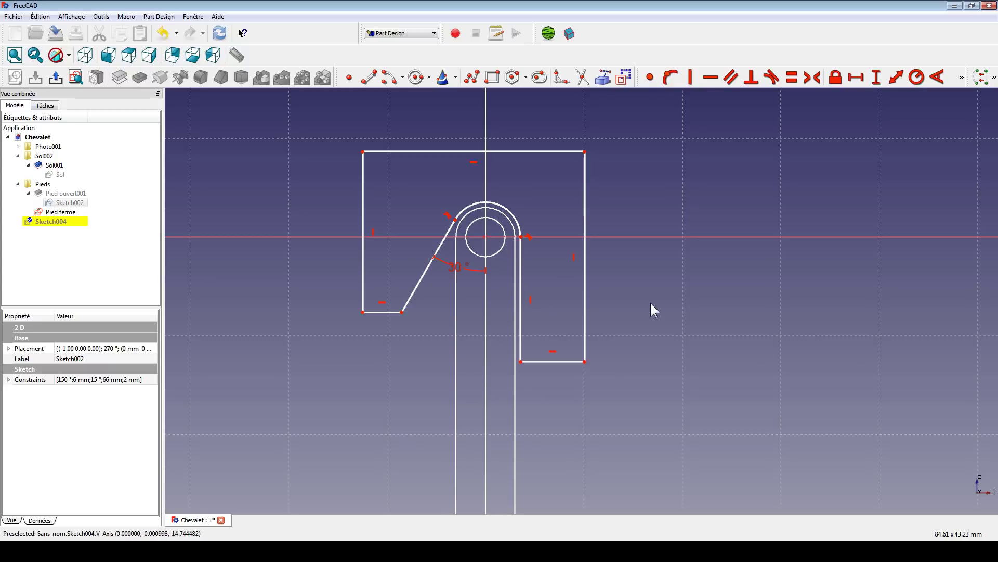
Hide the Pied ferme sketch and display Sketch002 again
click(68, 204)
key(space)
click(69, 211)
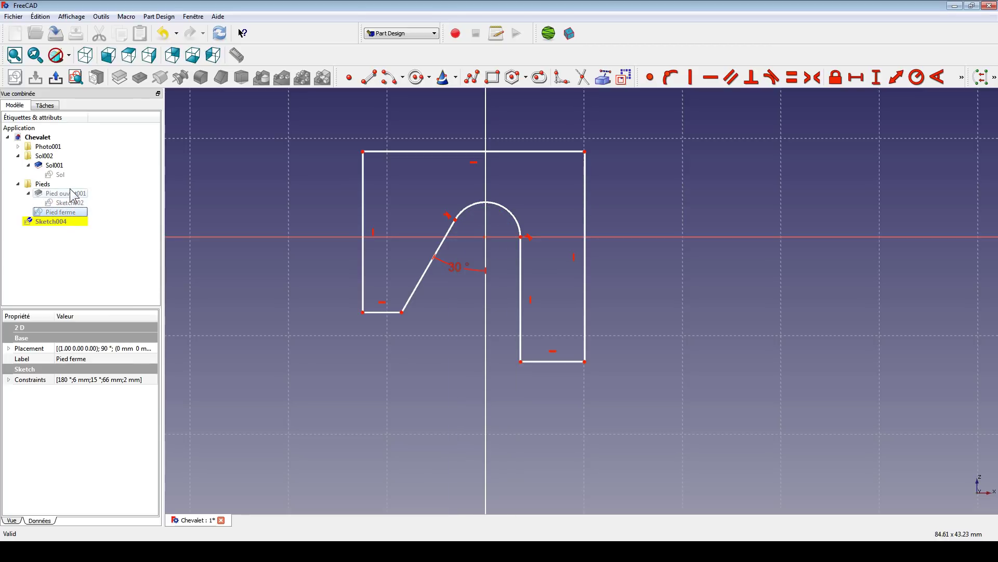
click(69, 203)
key(space)
click(378, 333)
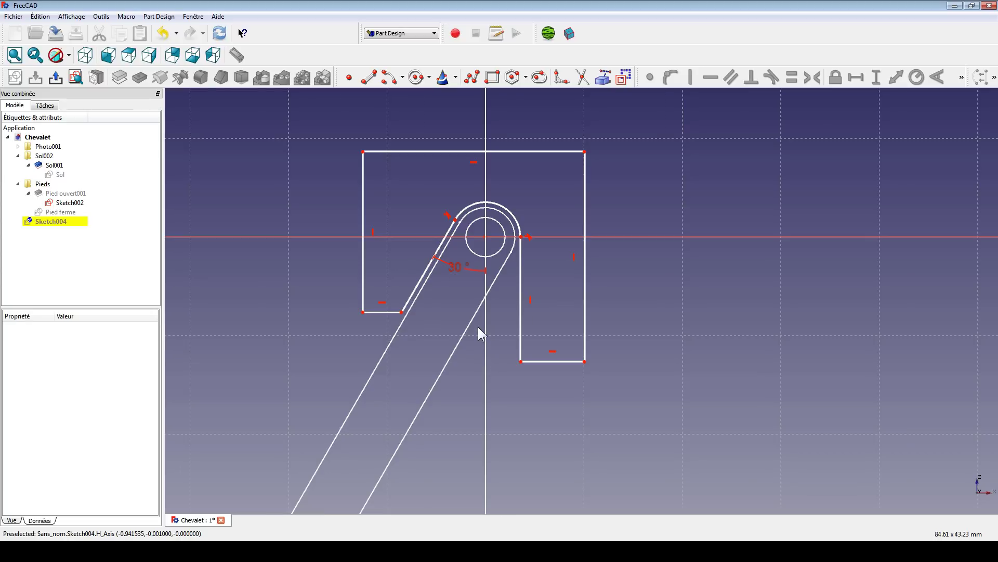
Examine how the profile fits around the open foot's head, in relation to the ground wedge
scroll(478, 327, down, 2)
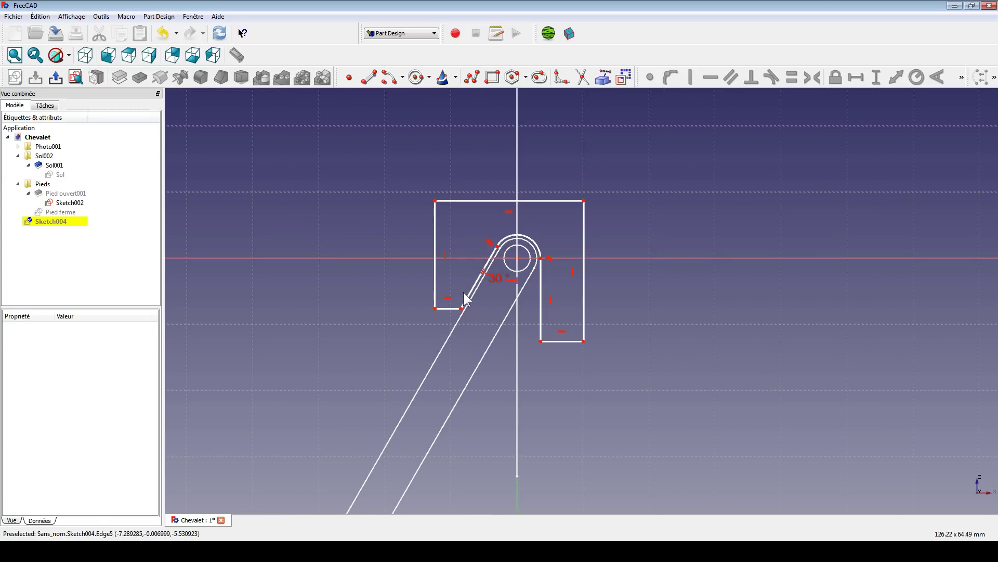
scroll(453, 329, down, 3)
scroll(434, 279, up, 3)
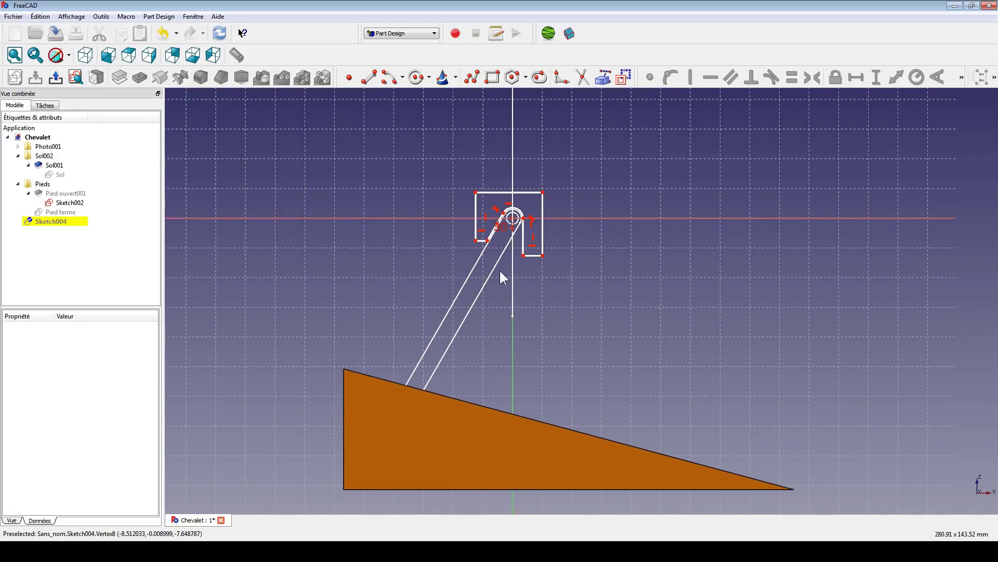
mouse_move(486, 217)
middle_down()
mouse_move(396, 157)
mouse_move(411, 259)
middle_up()
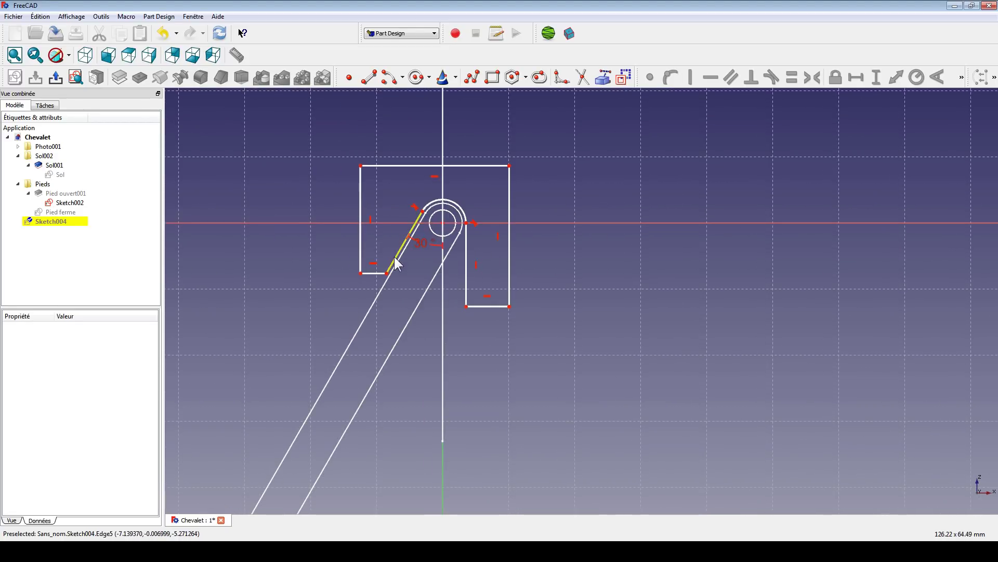
middle_drag(334, 241, 428, 292)
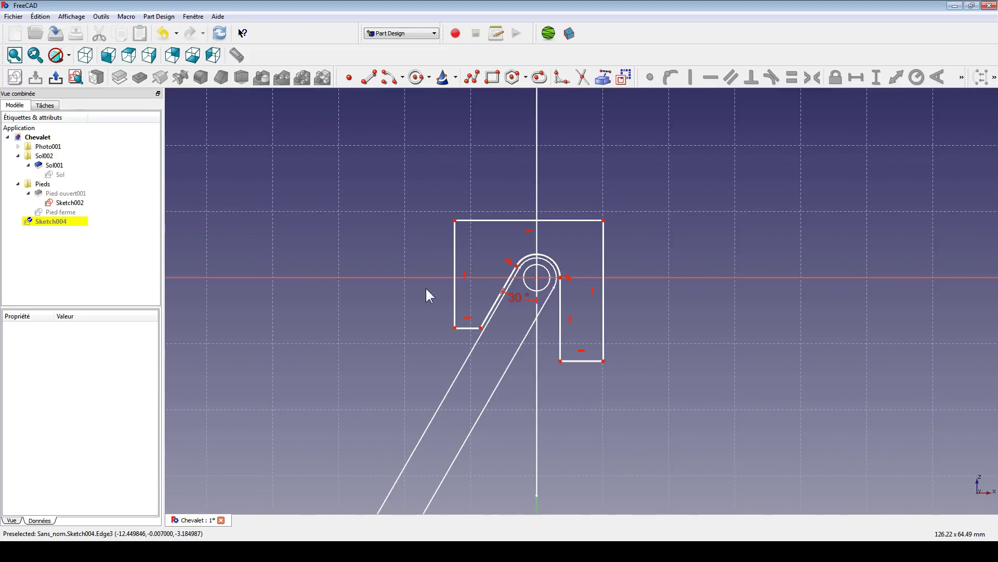
scroll(405, 278, up, 1)
scroll(369, 256, up, 2)
scroll(369, 256, down, 1)
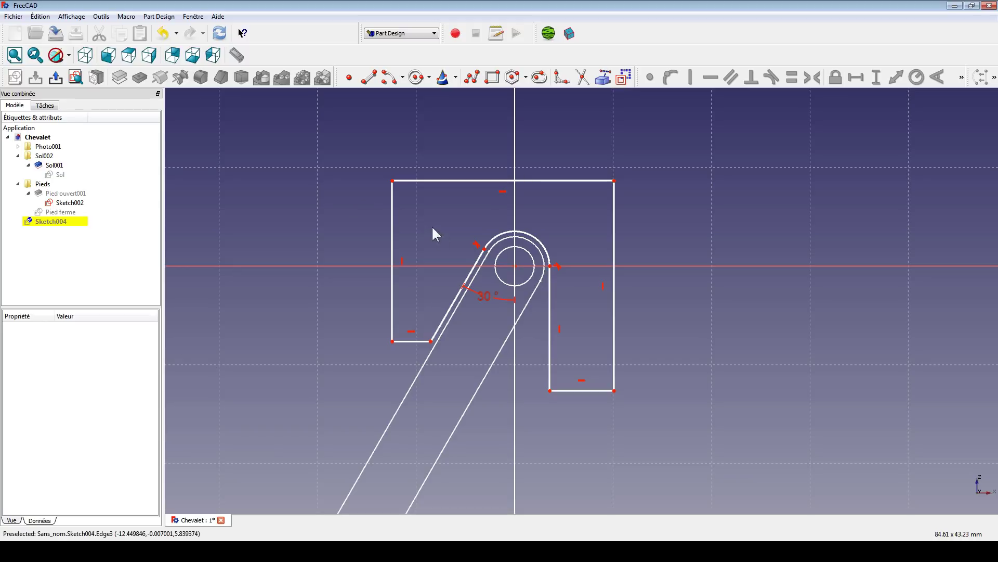
Constrain the radius of the arc around the pivot to 3.1 mm and leave the sketch
click(507, 240)
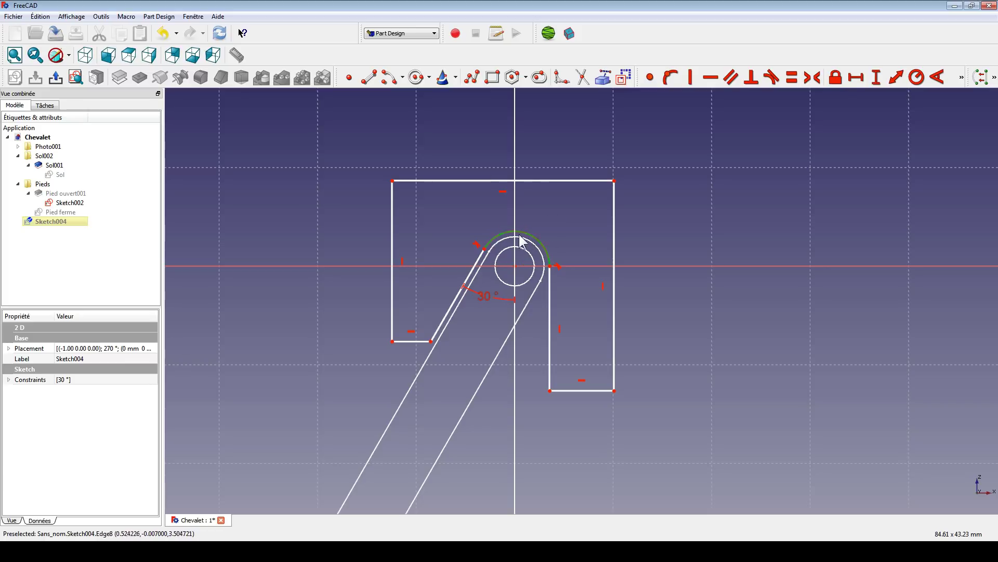
click(916, 77)
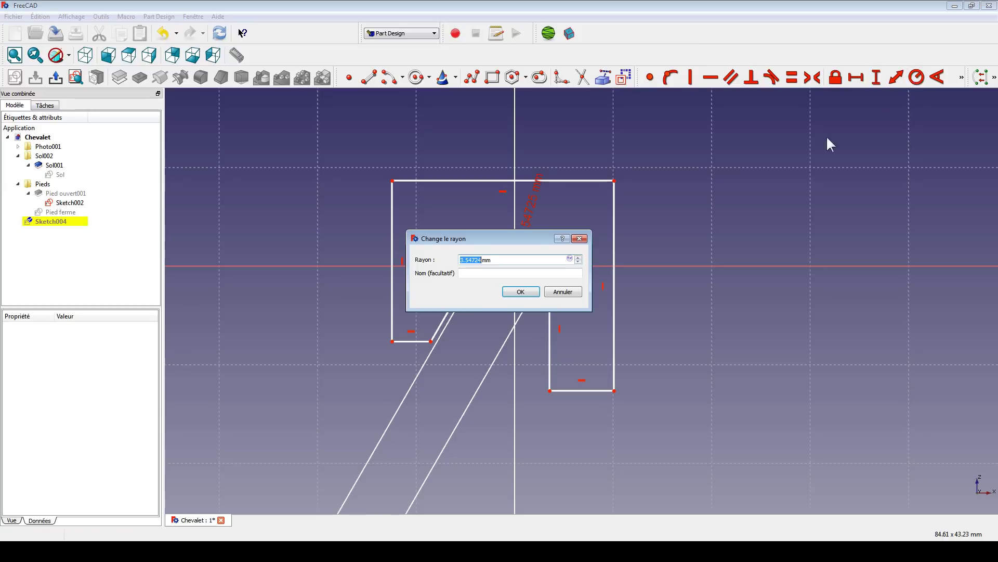
drag(555, 230, 755, 269)
text(3.1)
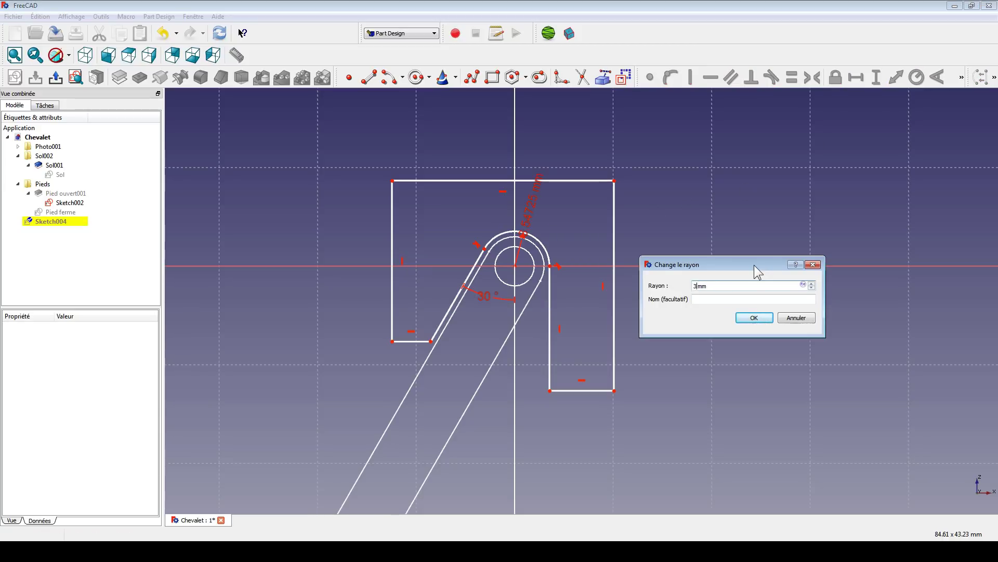
key(Return)
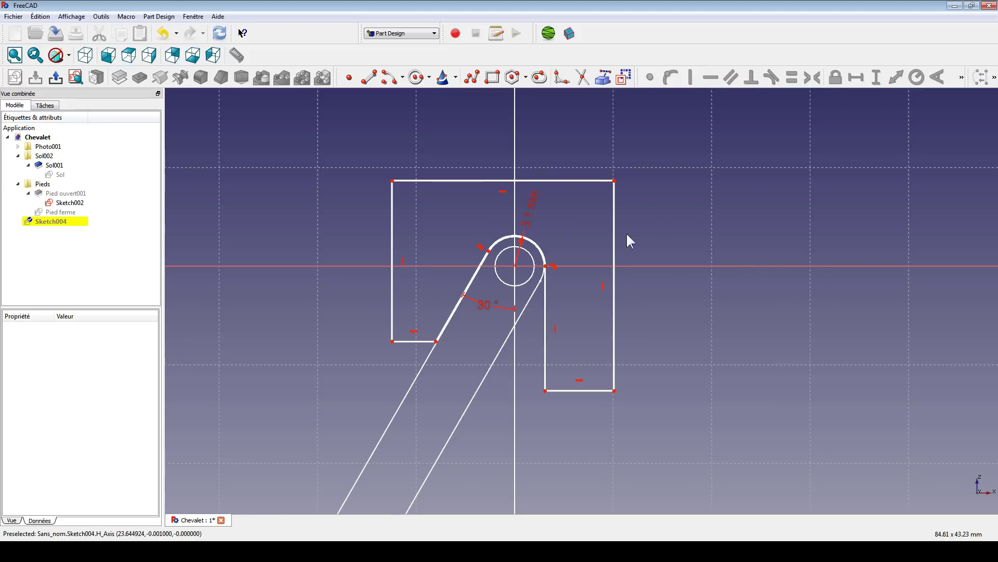
scroll(546, 218, up, 5)
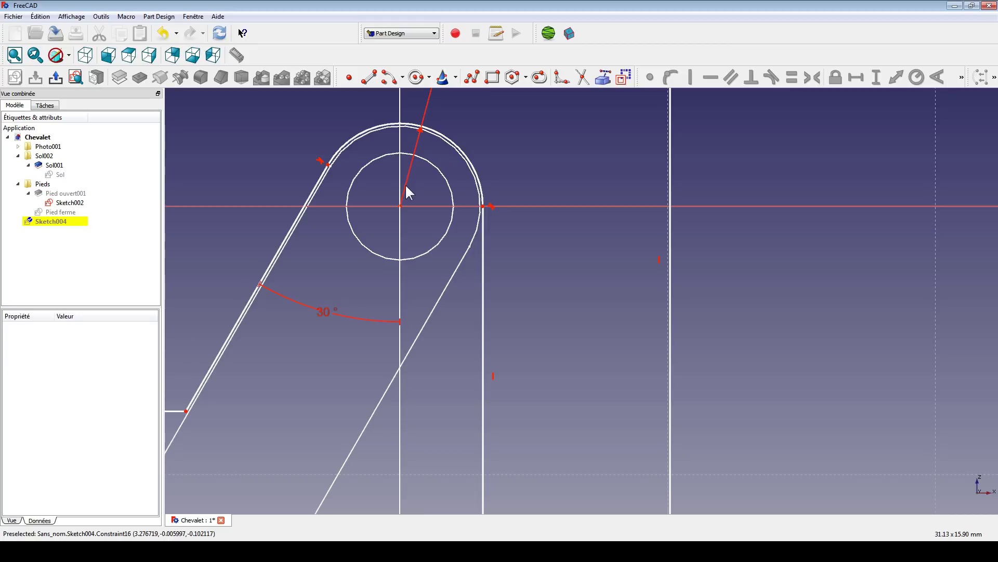
scroll(408, 183, down, 4)
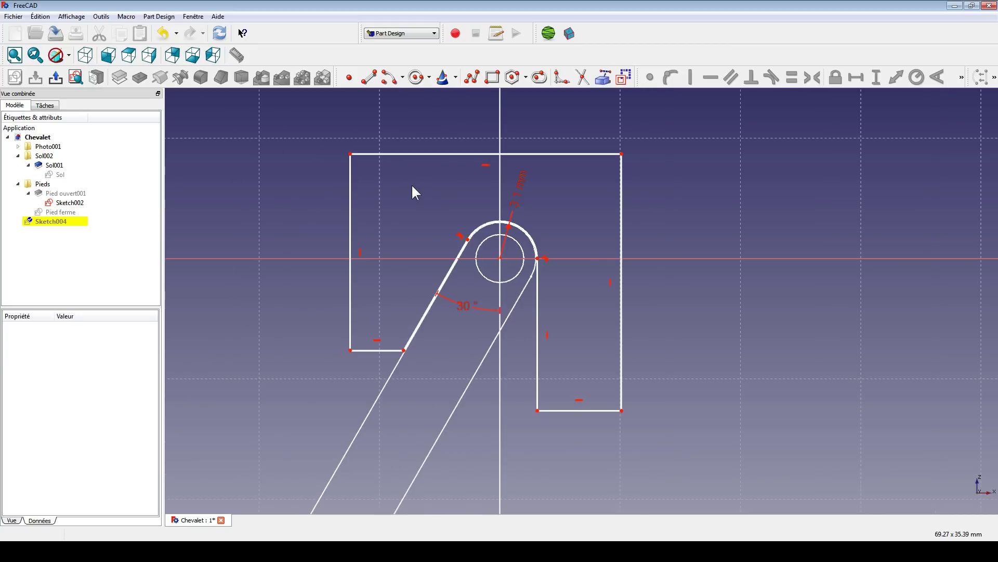
scroll(416, 184, up, 3)
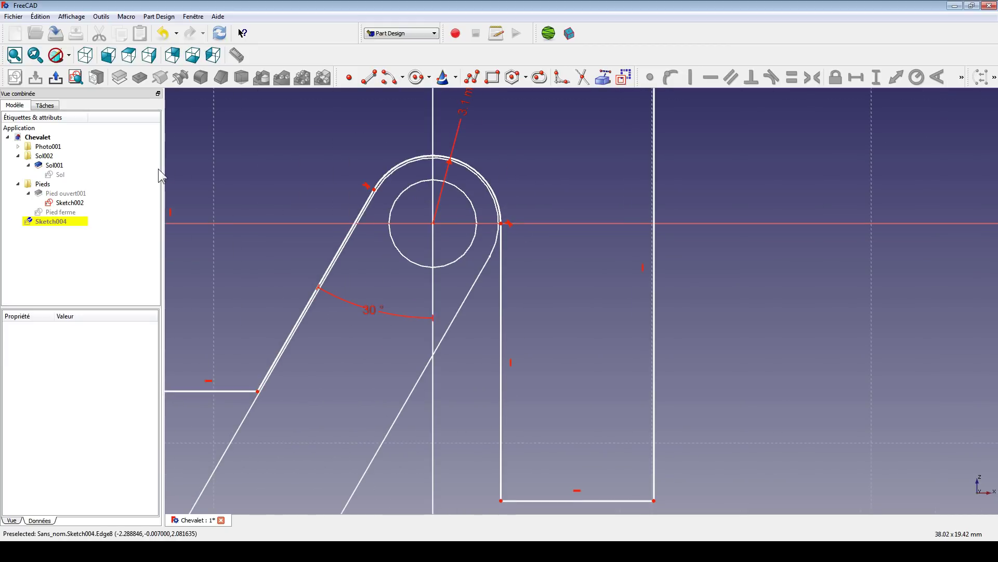
click(60, 78)
click(519, 199)
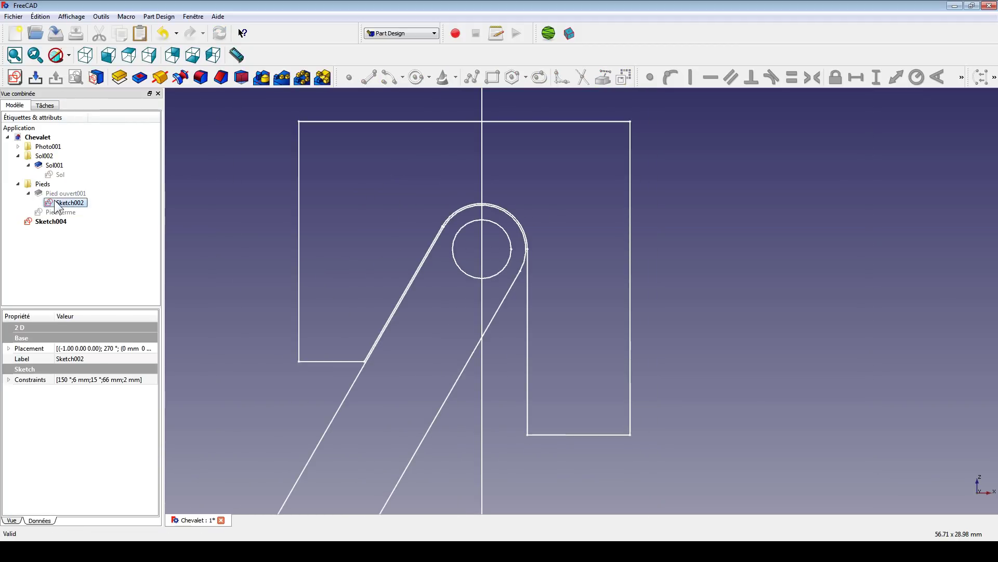
In Sketch002, set the foot's 6 mm width dimension to 5.6 mm and close the sketch
double_click(63, 202)
scroll(524, 371, up, 3)
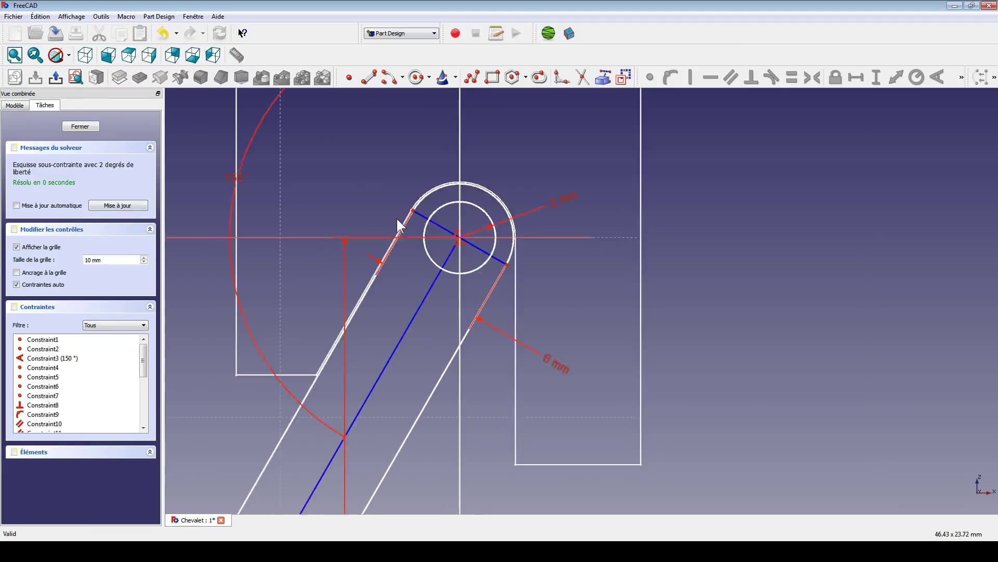
drag(553, 379, 623, 286)
double_click(520, 354)
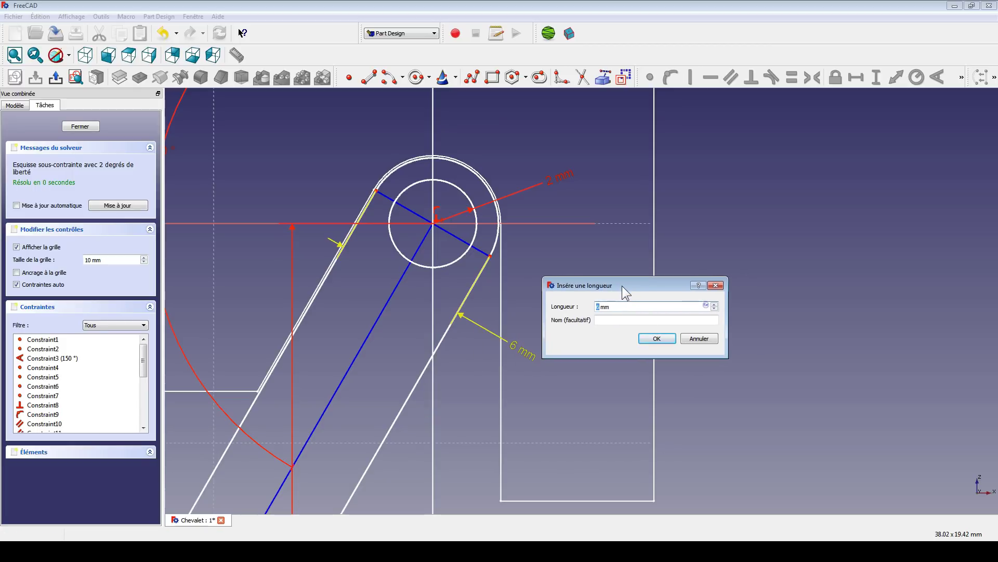
text(5.6)
key(Return)
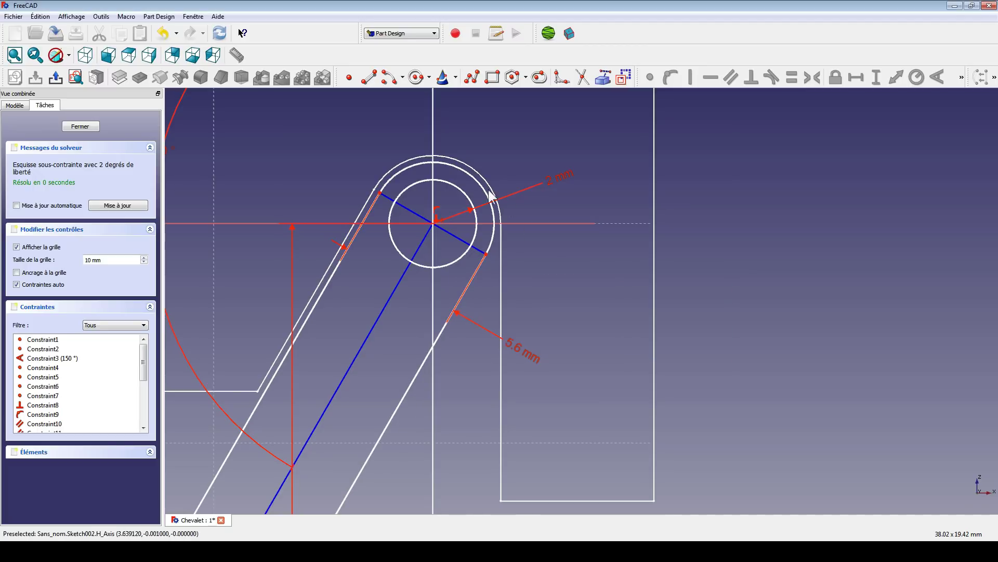
click(80, 127)
In Sketch004, pull the left outer edge inward and constrain the left leg's short bottom edge to 0.45 mm wide
double_click(45, 223)
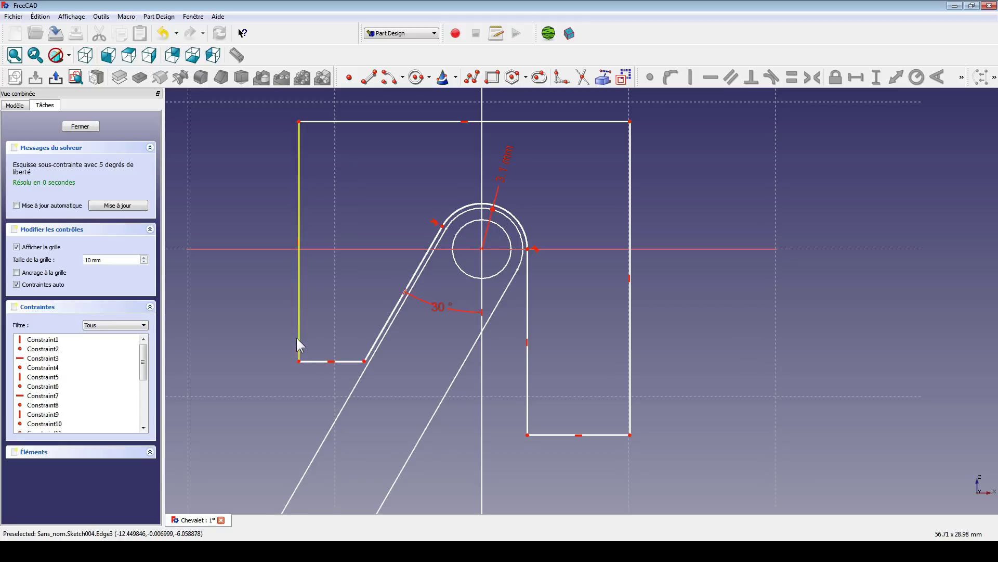
drag(299, 344, 335, 342)
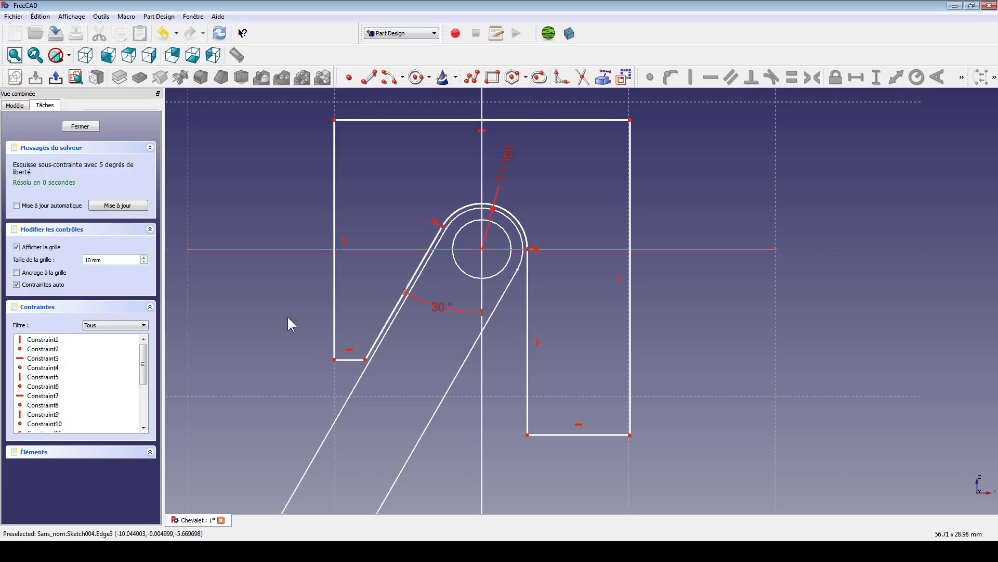
click(346, 360)
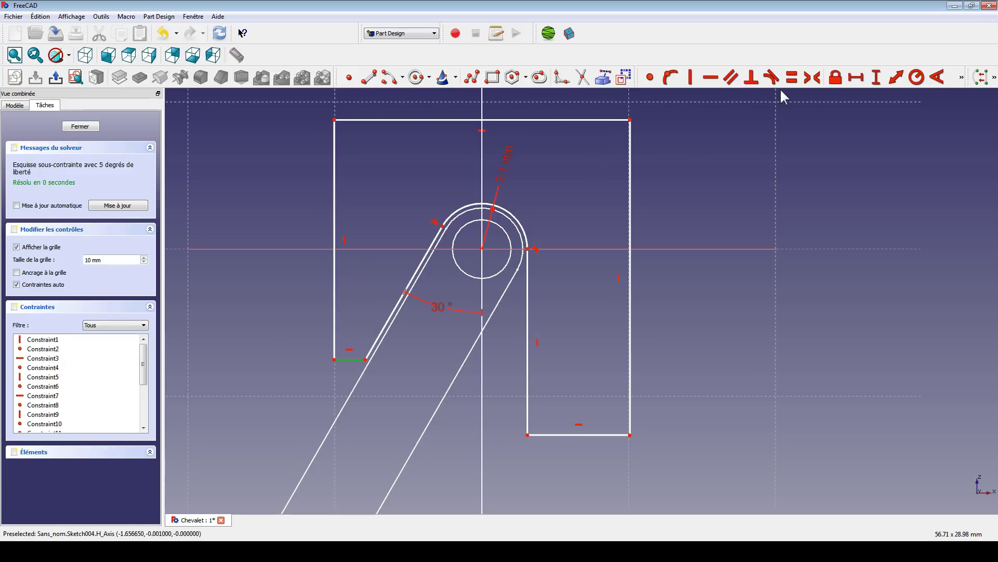
click(854, 79)
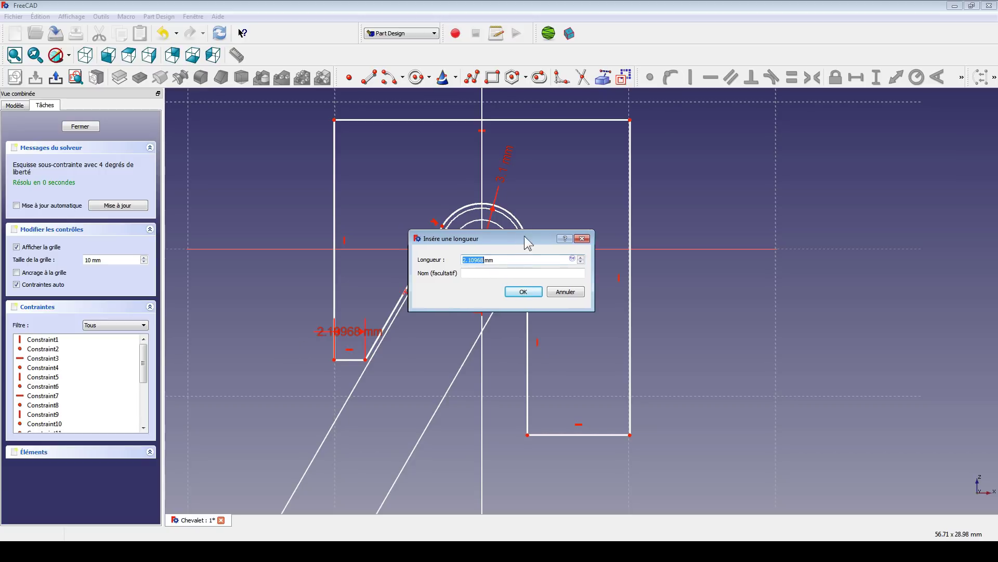
drag(524, 236, 766, 318)
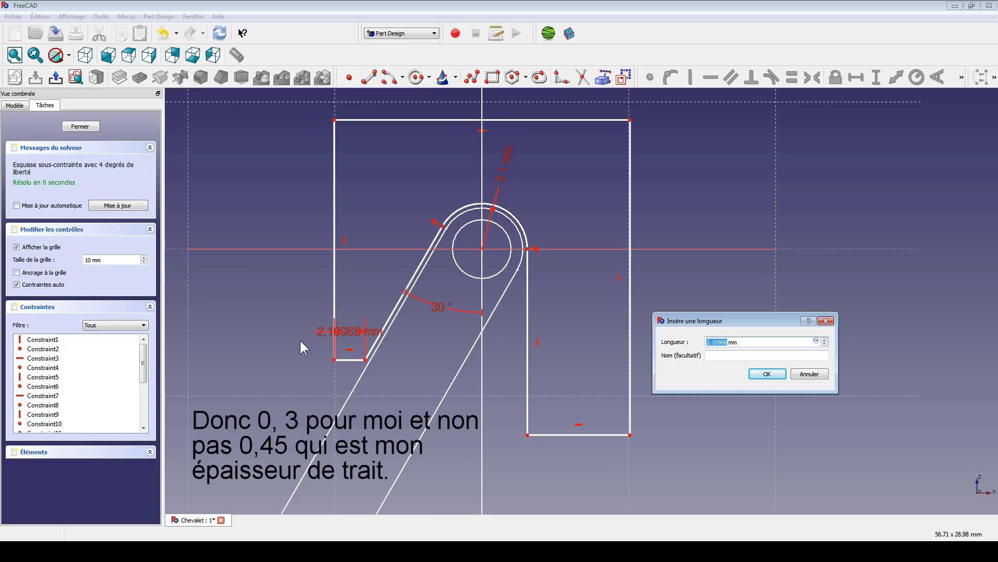
text(0.45)
key(Return)
mouse_move(359, 333)
mouse_down()
mouse_move(312, 357)
mouse_move(294, 334)
mouse_up()
scroll(319, 360, up, 2)
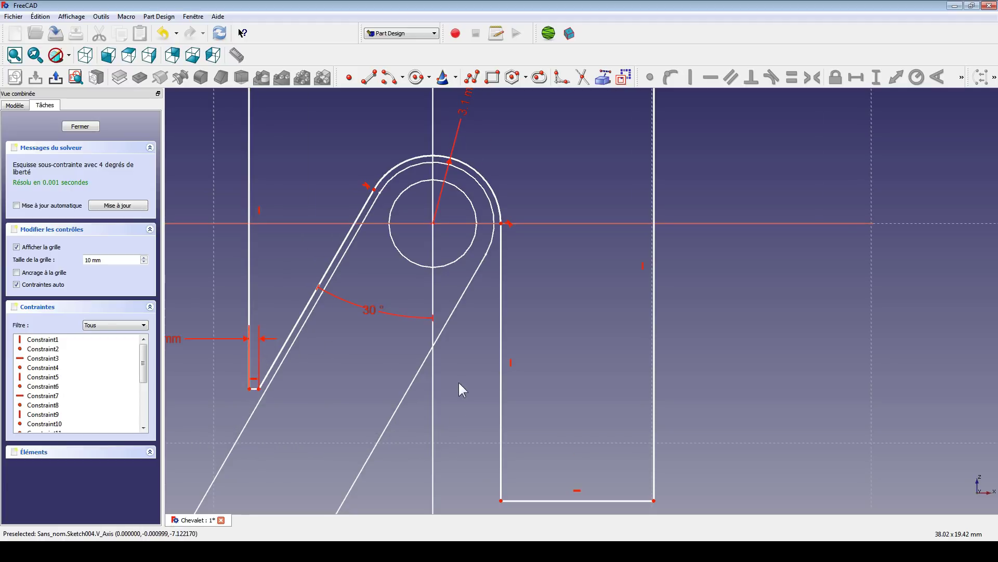
scroll(478, 364, down, 2)
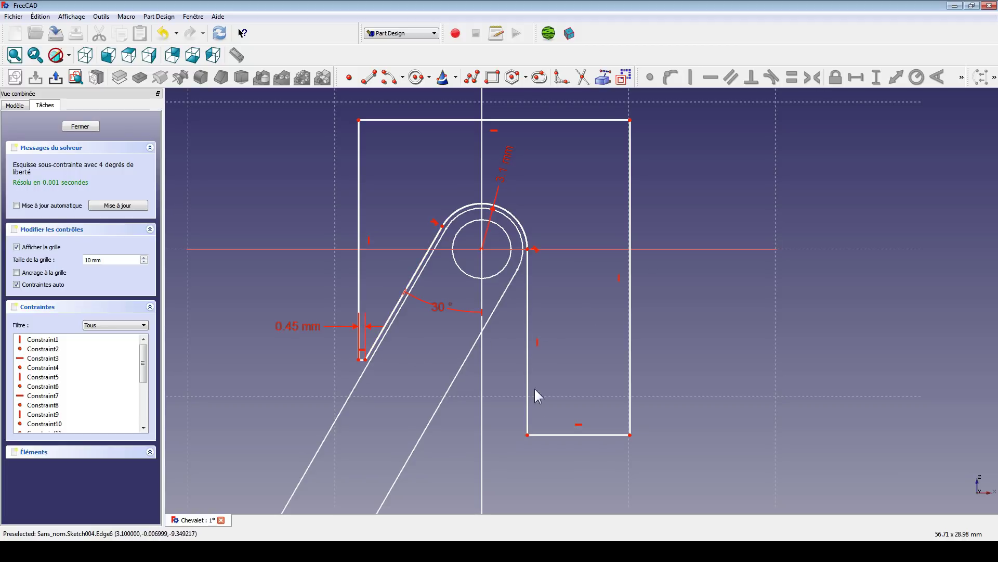
Pull the right outer edge inward, shorten the right leg, and constrain its bottom edge to 1 mm wide
drag(630, 404, 583, 317)
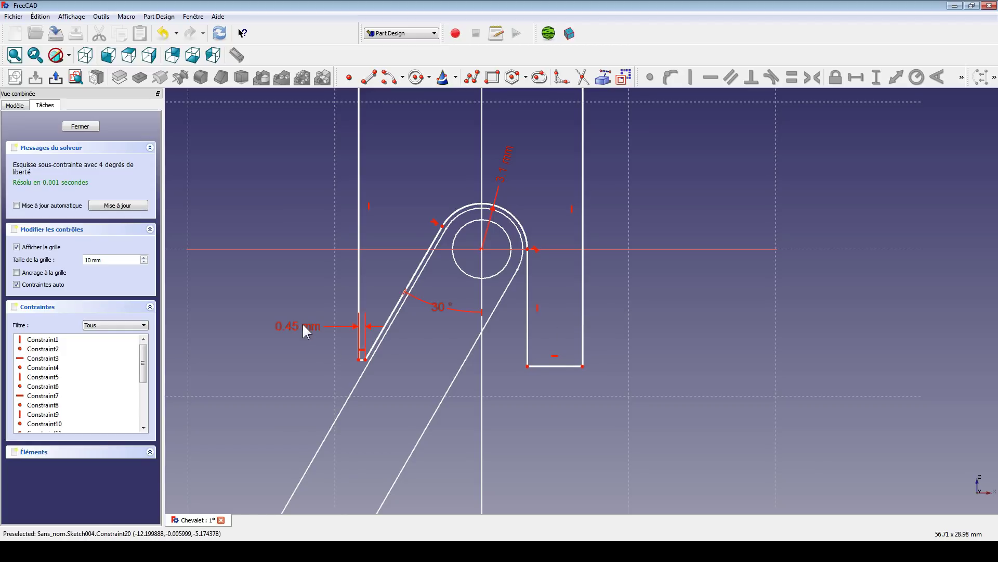
click(536, 366)
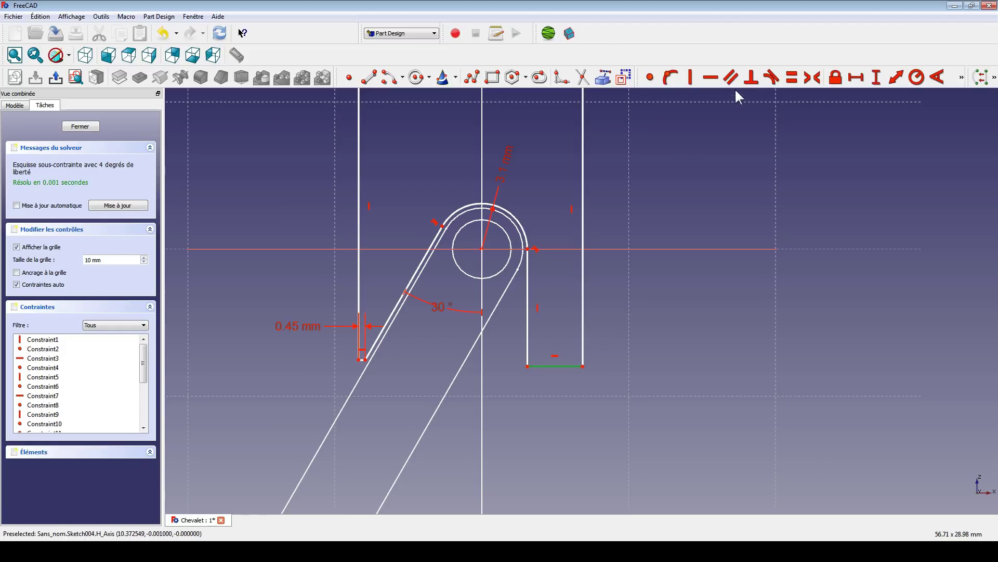
click(856, 78)
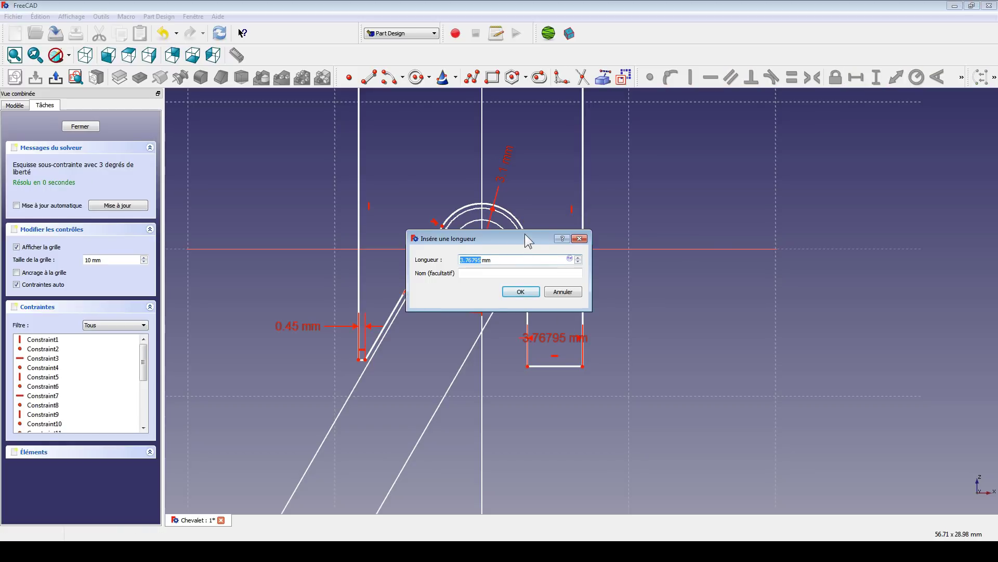
text(0.9)
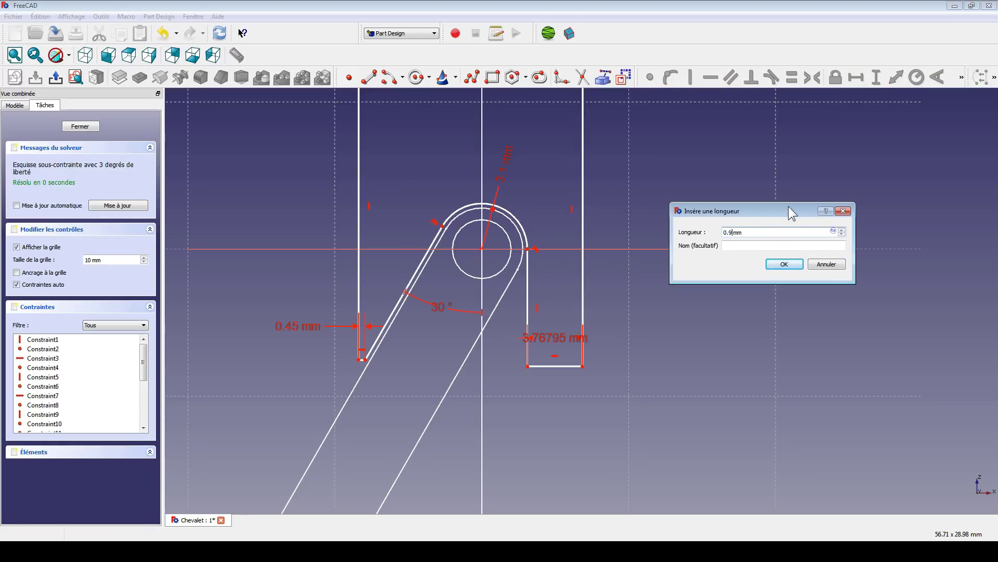
key(Return)
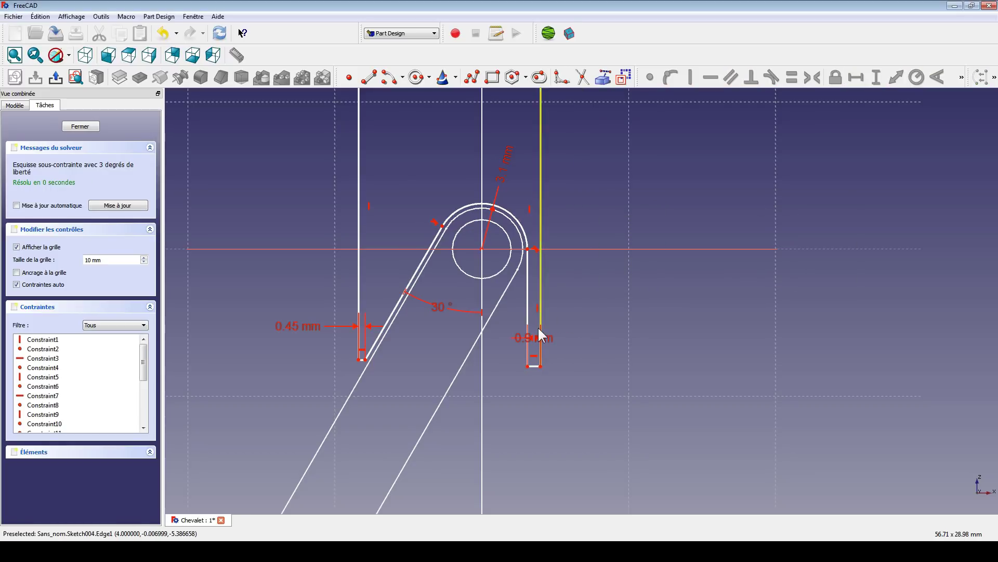
drag(535, 338, 552, 348)
scroll(531, 272, up, 2)
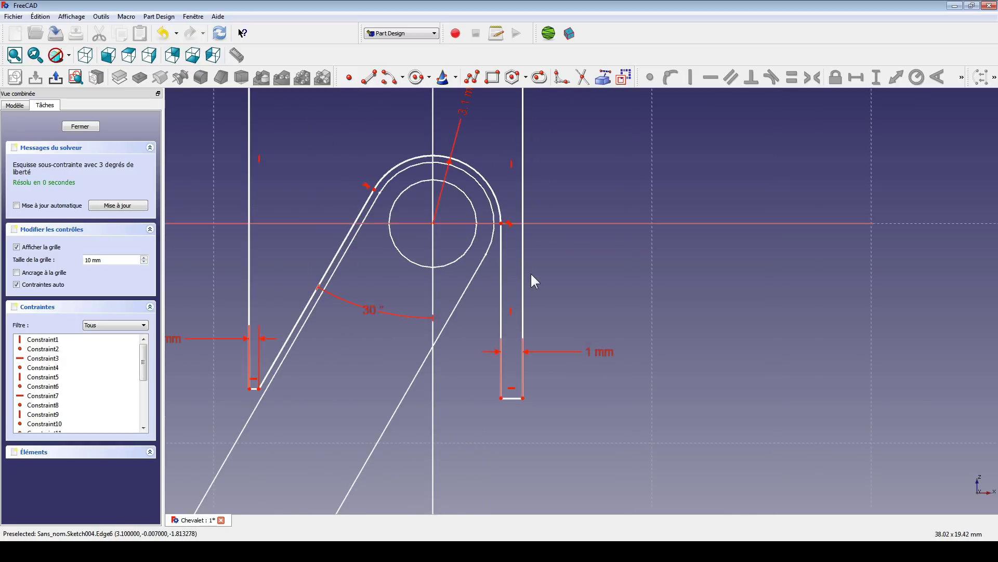
scroll(504, 235, down, 2)
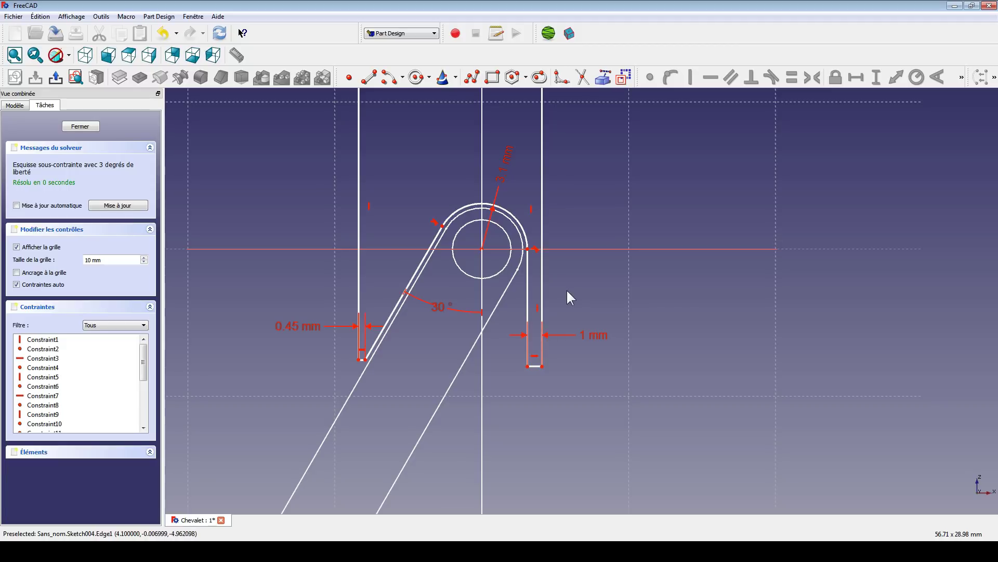
scroll(567, 289, down, 2)
Reposition the profile's left and top edges, and constrain the top edge's length to 10.1 mm
mouse_move(456, 217)
mouse_down()
mouse_move(473, 216)
mouse_move(436, 280)
mouse_move(475, 260)
mouse_move(416, 299)
mouse_move(371, 350)
mouse_move(402, 319)
mouse_up()
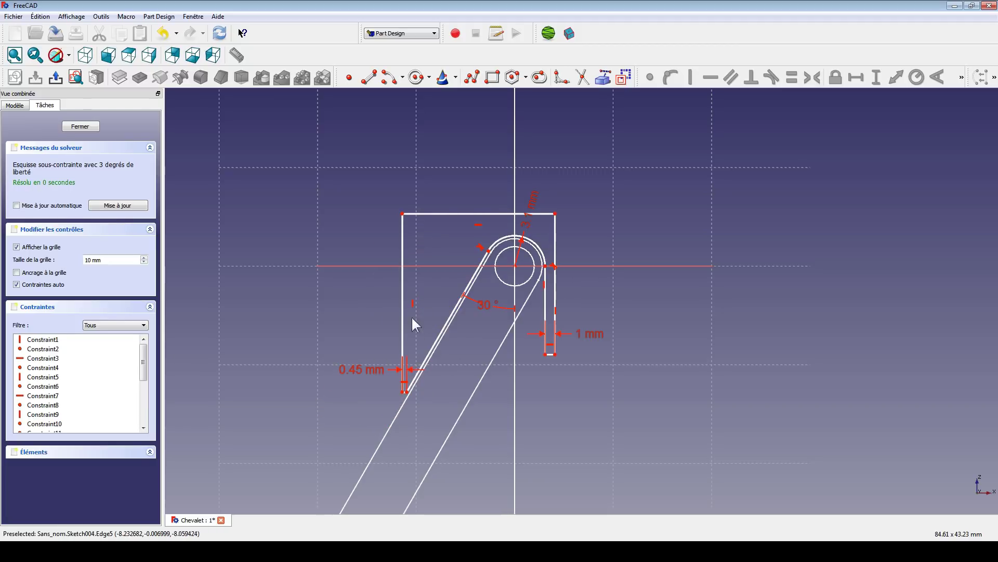
mouse_move(403, 318)
mouse_down()
mouse_move(452, 261)
mouse_move(428, 287)
mouse_up()
click(469, 178)
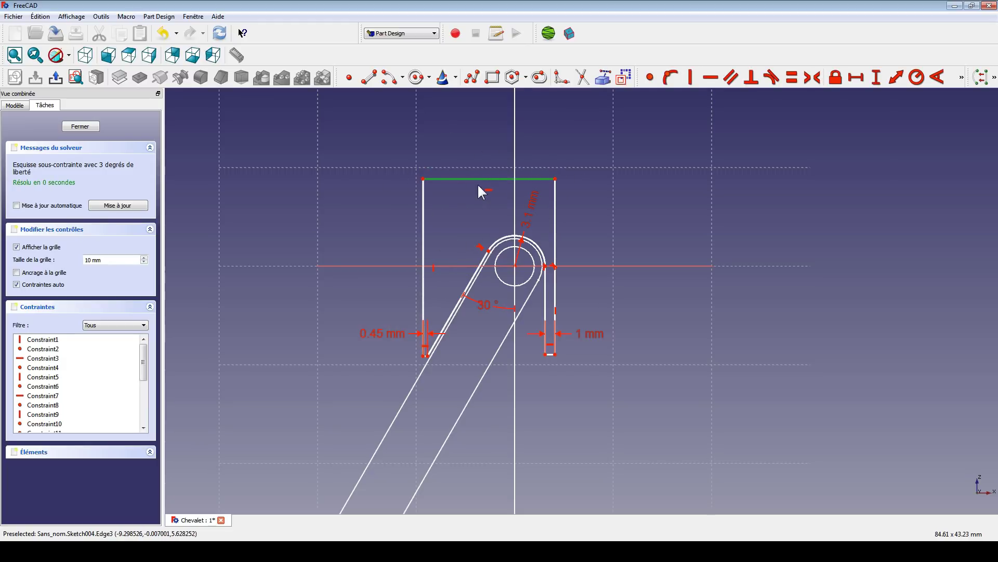
click(855, 78)
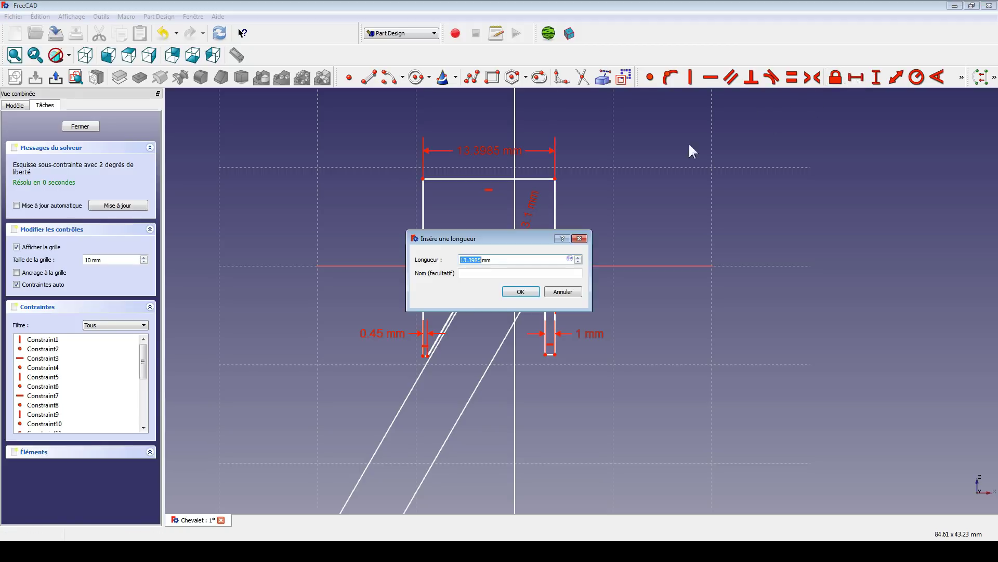
text(10.1)
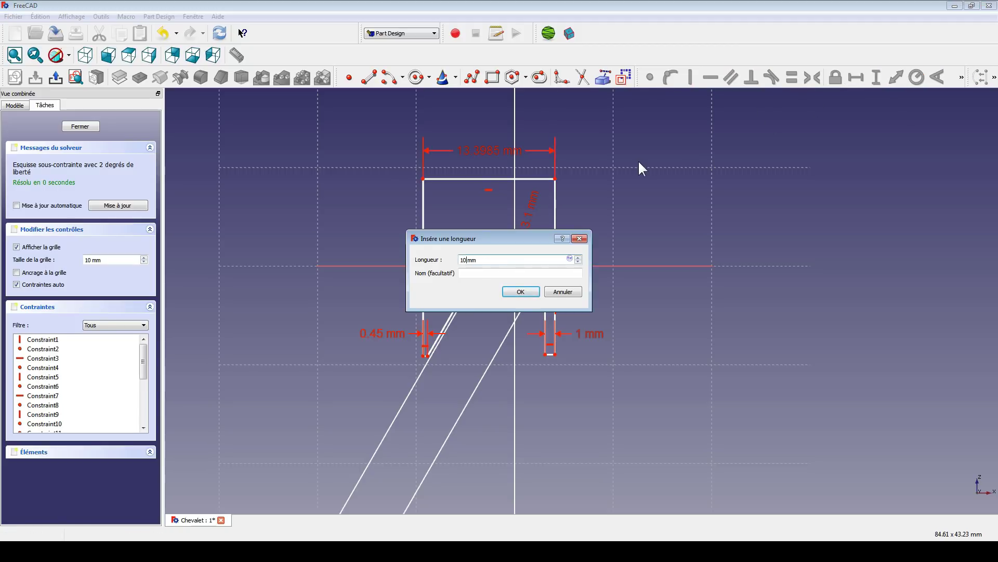
key(Return)
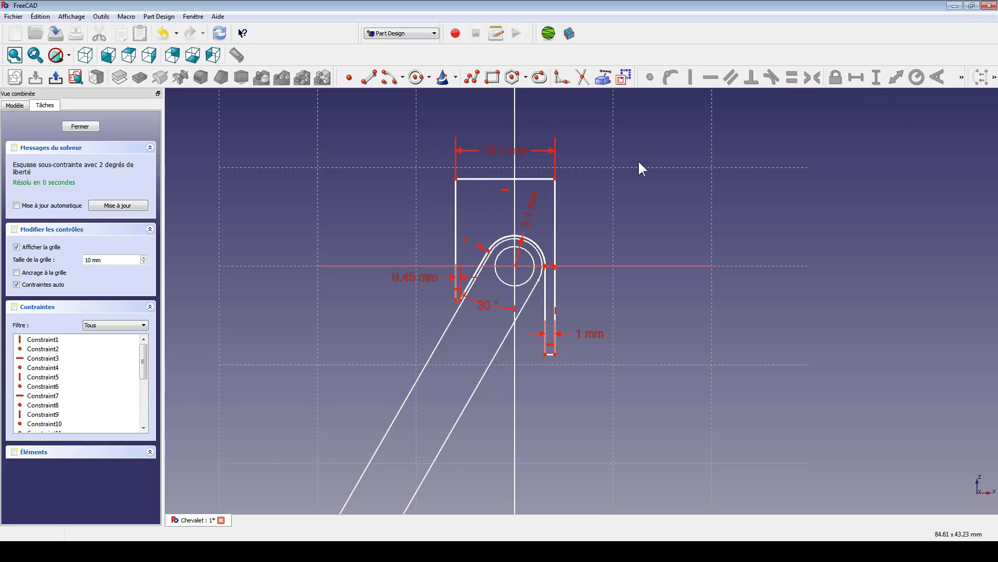
Move the 1 mm dimension label outward and raise the right leg's bottom edge almost level with the left leg's
scroll(639, 160, up, 2)
mouse_move(631, 160)
middle_down()
mouse_move(609, 240)
mouse_move(624, 182)
middle_up()
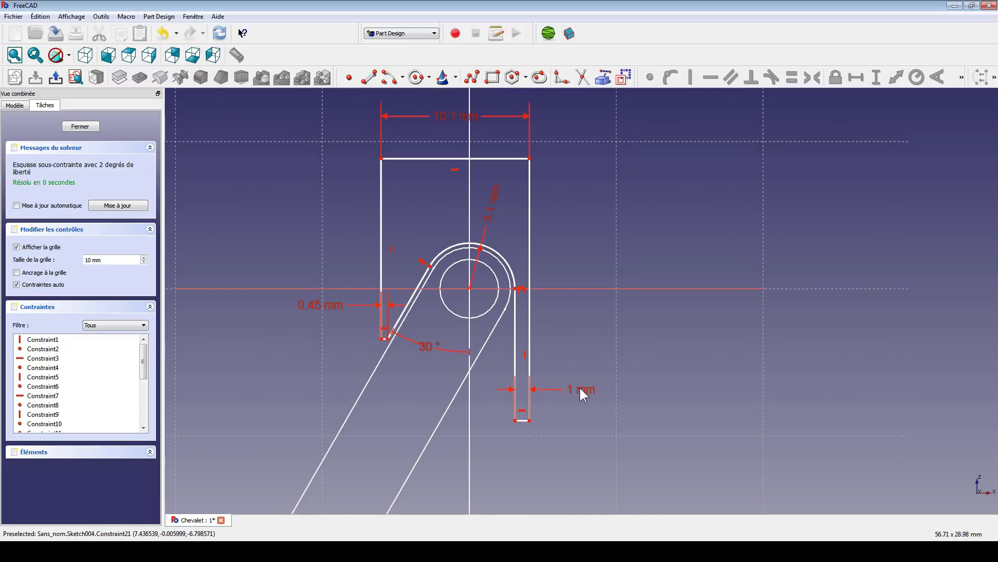
drag(580, 390, 654, 389)
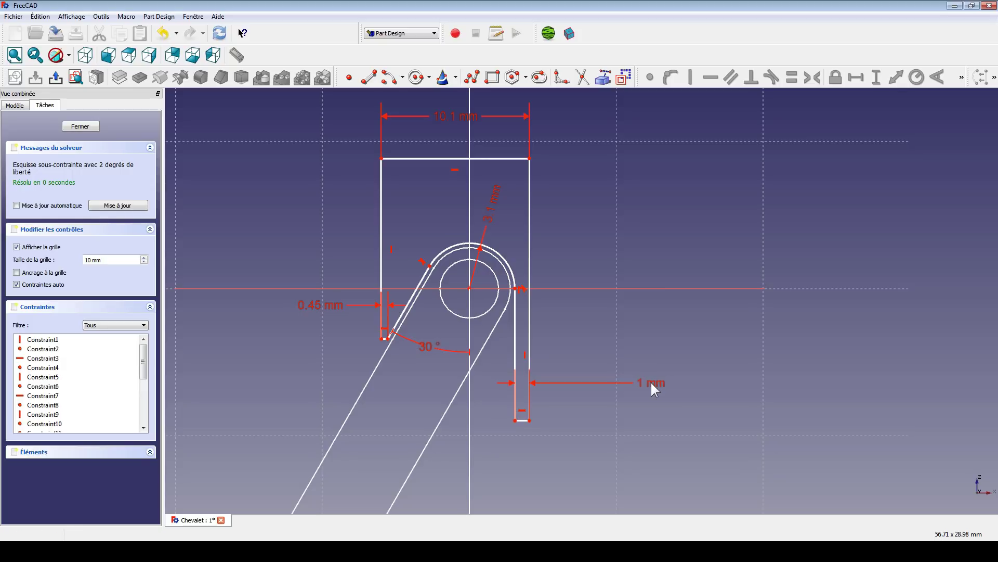
drag(527, 421, 529, 348)
scroll(364, 239, down, 1)
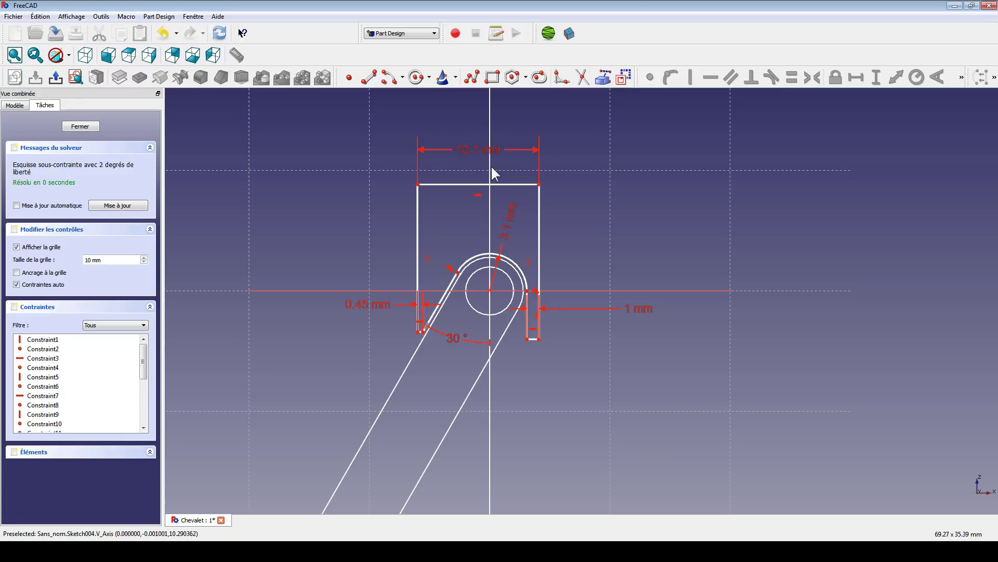
Lower the profile's top edge, constrain its height above the pivot to 7 mm, and move that dimension label outside the profile
drag(494, 185, 596, 234)
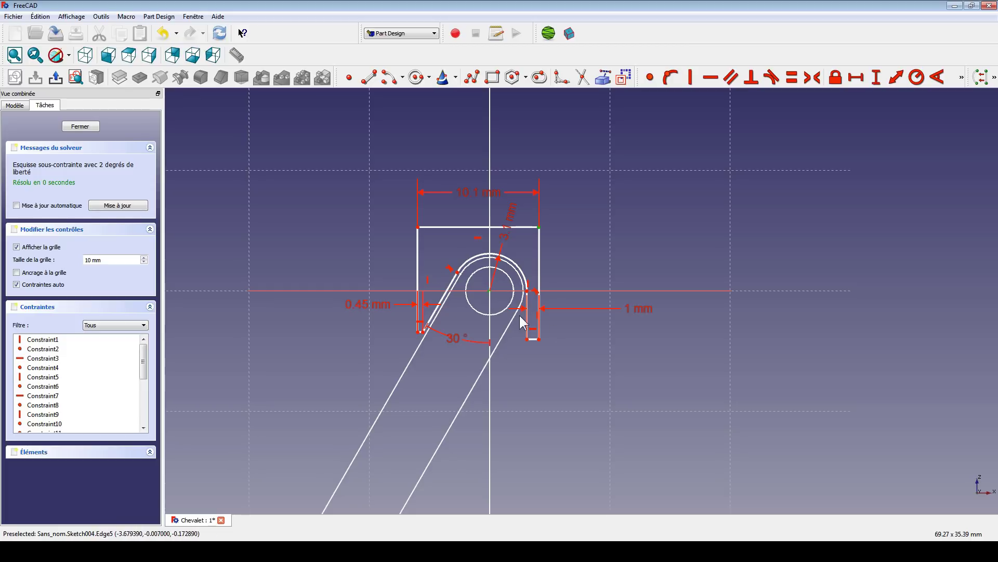
click(874, 79)
mouse_move(504, 235)
mouse_down()
mouse_move(780, 200)
mouse_move(735, 182)
mouse_up()
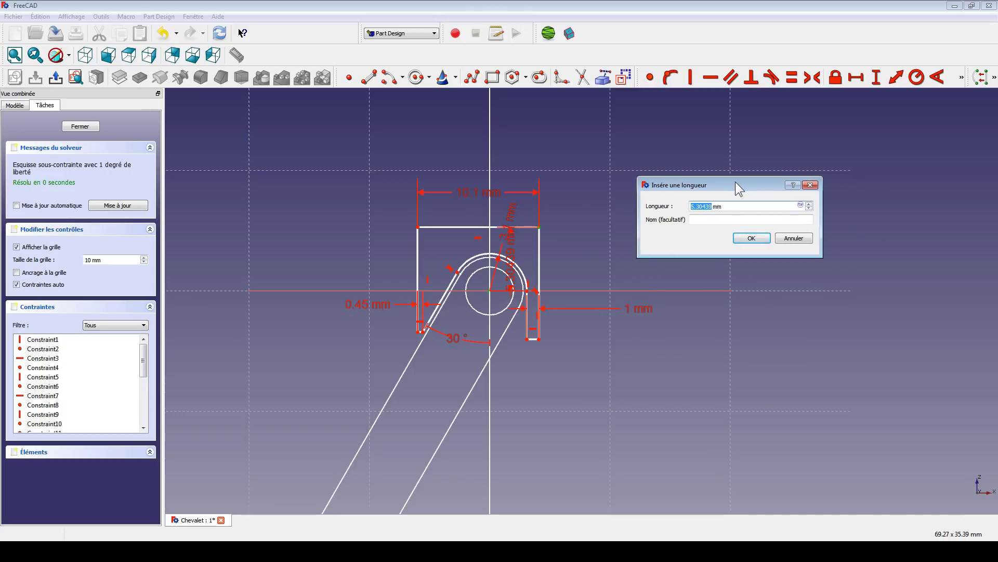
text(3)
key(Return)
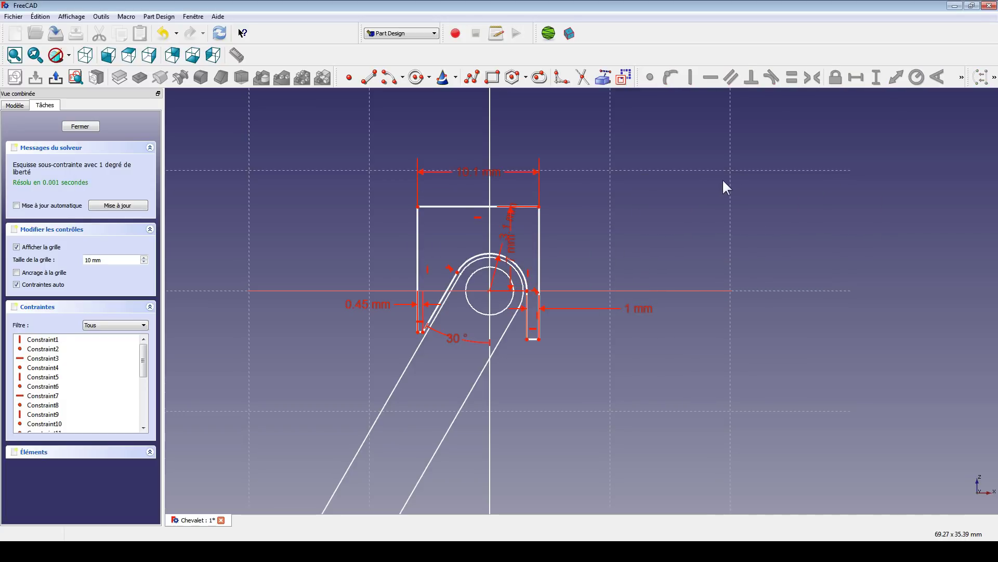
drag(513, 239, 598, 244)
Constrain the right leg's bottom outer corner to 3 mm vertically below the pivot centre and close the sketch
mouse_move(538, 338)
mouse_down()
mouse_move(550, 364)
mouse_move(552, 333)
mouse_up()
scroll(581, 300, up, 2)
right_click(511, 315)
click(279, 355)
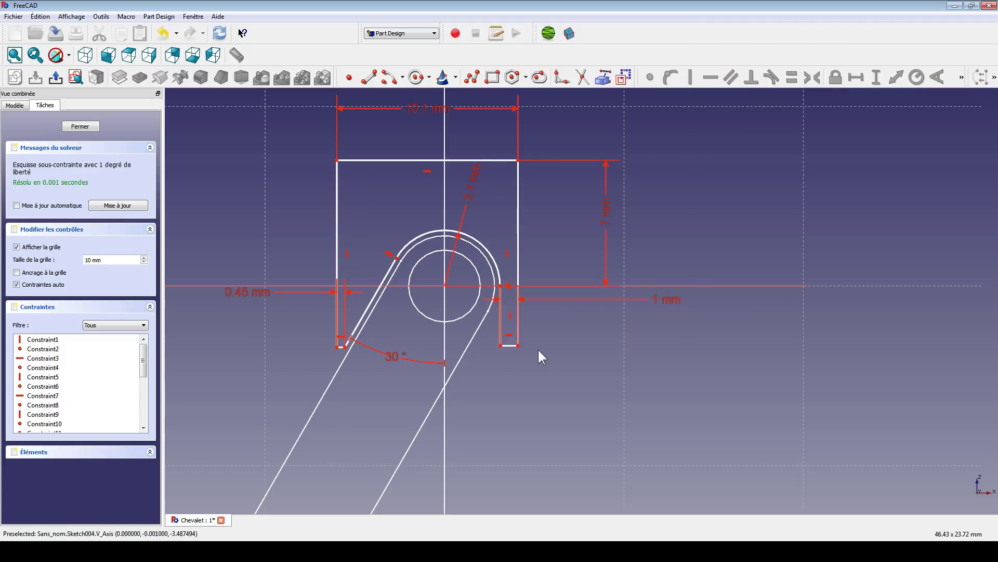
click(518, 345)
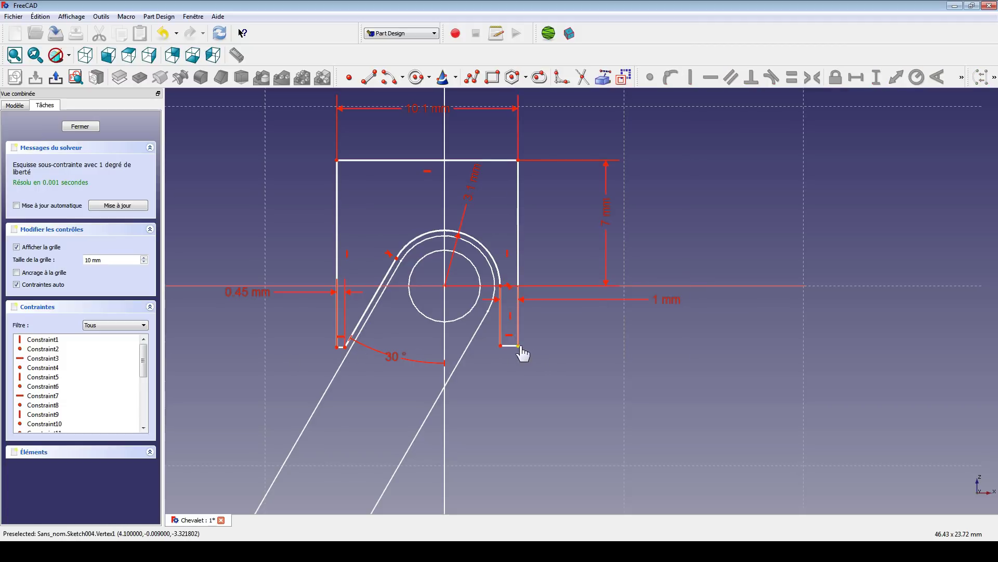
click(445, 285)
click(876, 77)
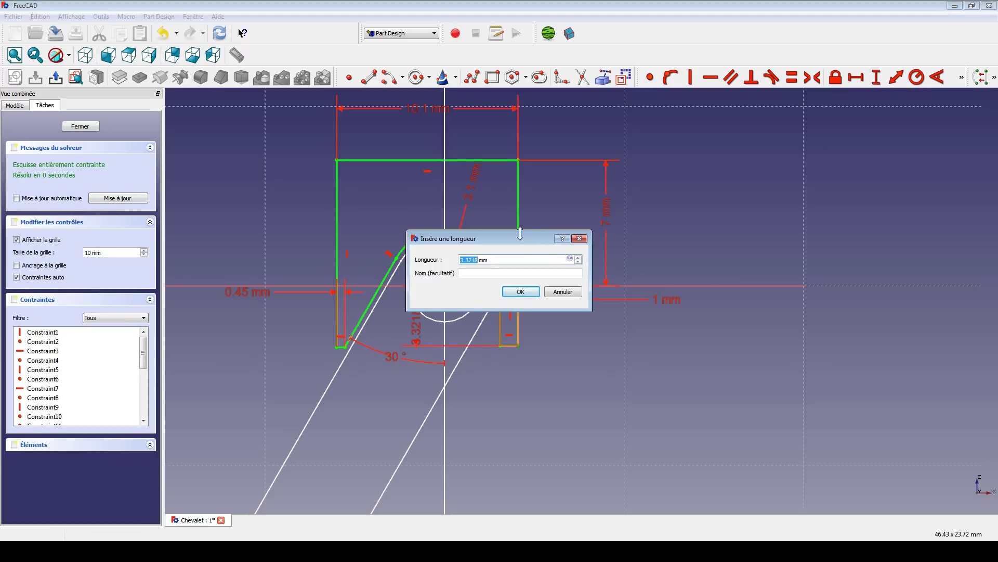
drag(517, 238, 809, 225)
text(3)
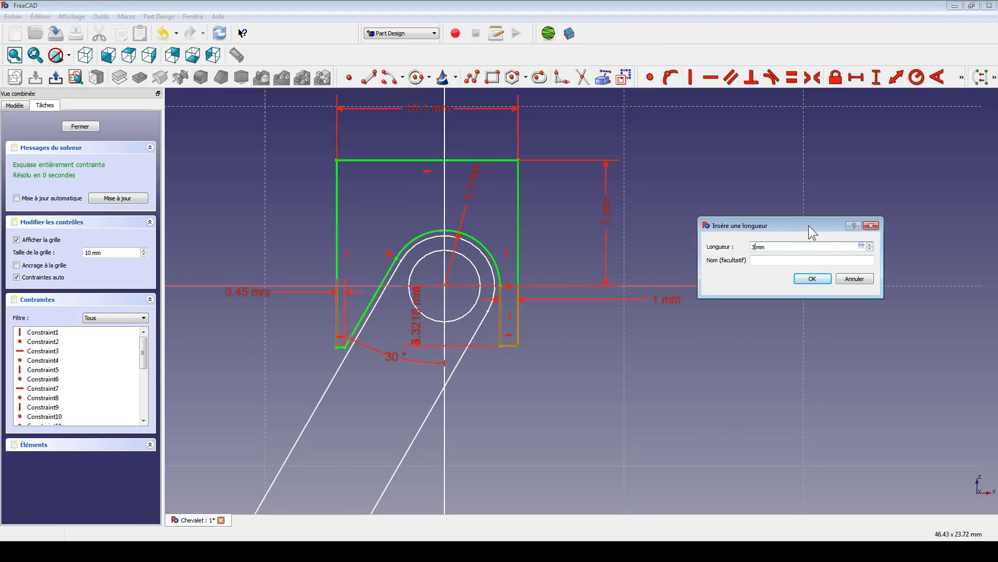
key(Return)
scroll(384, 256, down, 2)
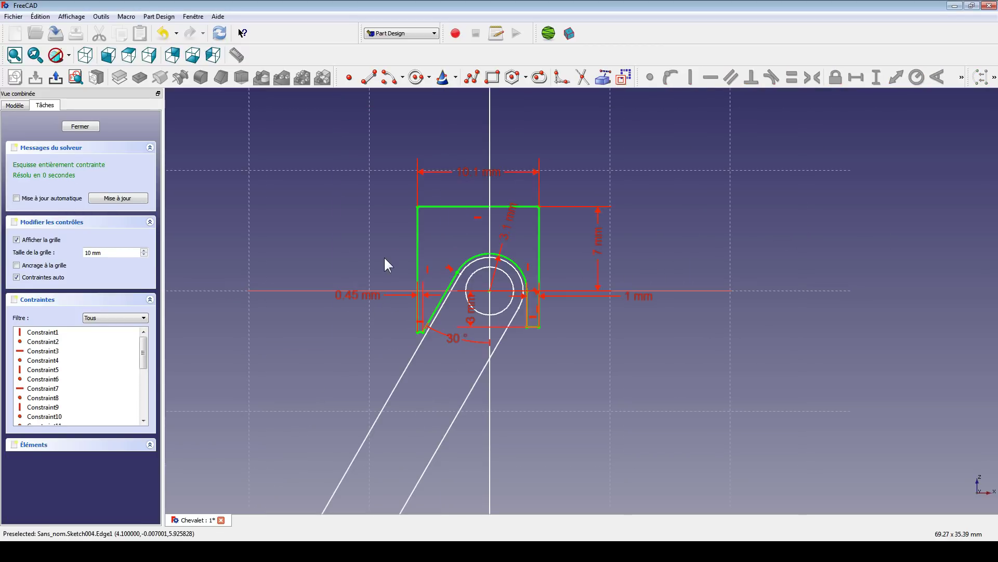
click(75, 126)
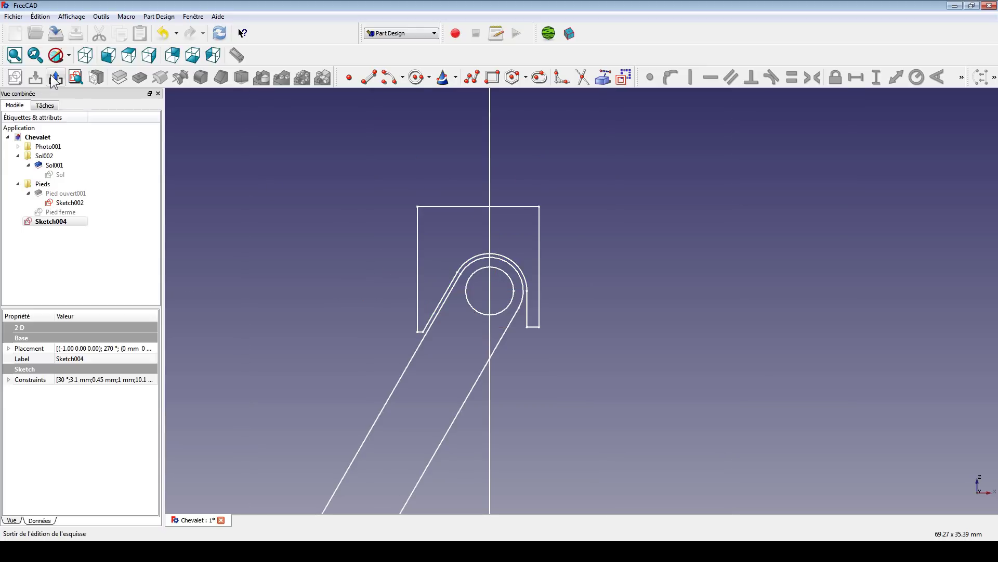
Pad Sketch004 by 3.8 mm to one side of its plane, without the symmetric option
click(18, 184)
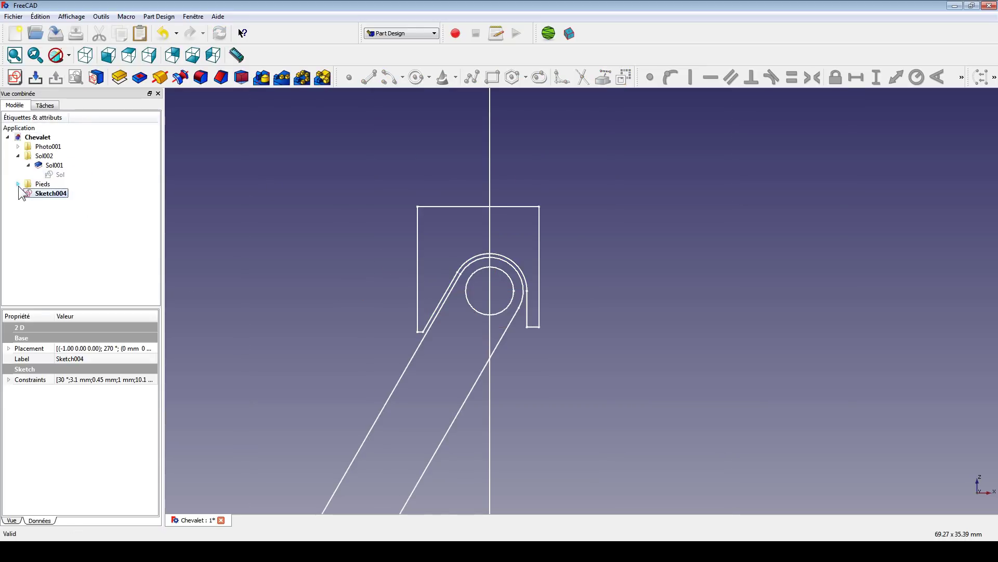
middle_drag(635, 251, 590, 302)
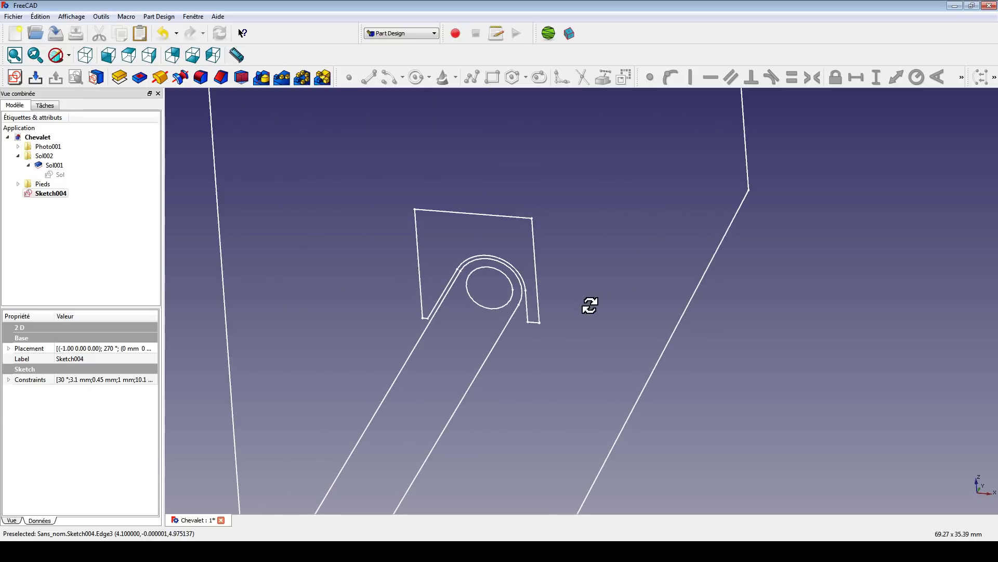
click(127, 77)
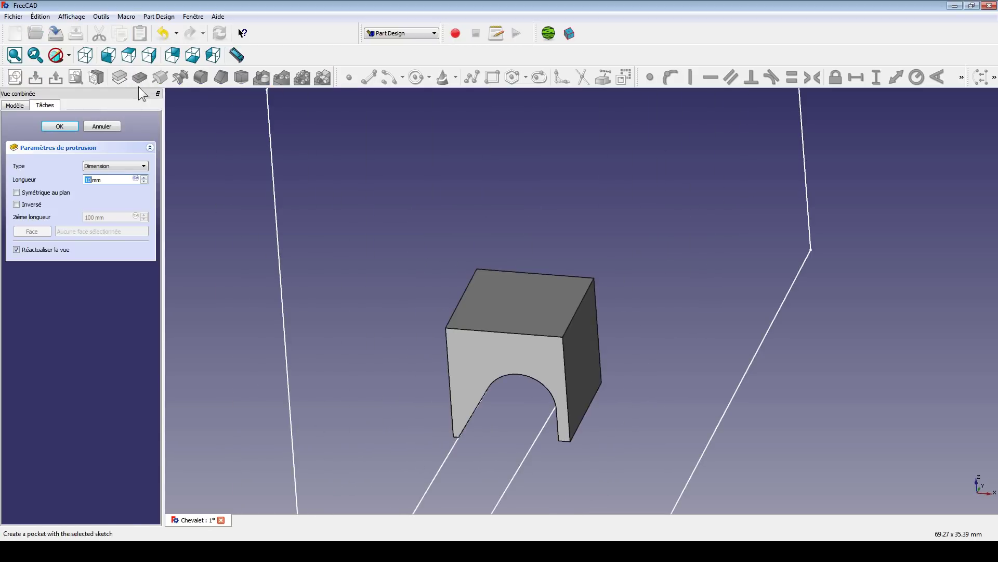
click(37, 192)
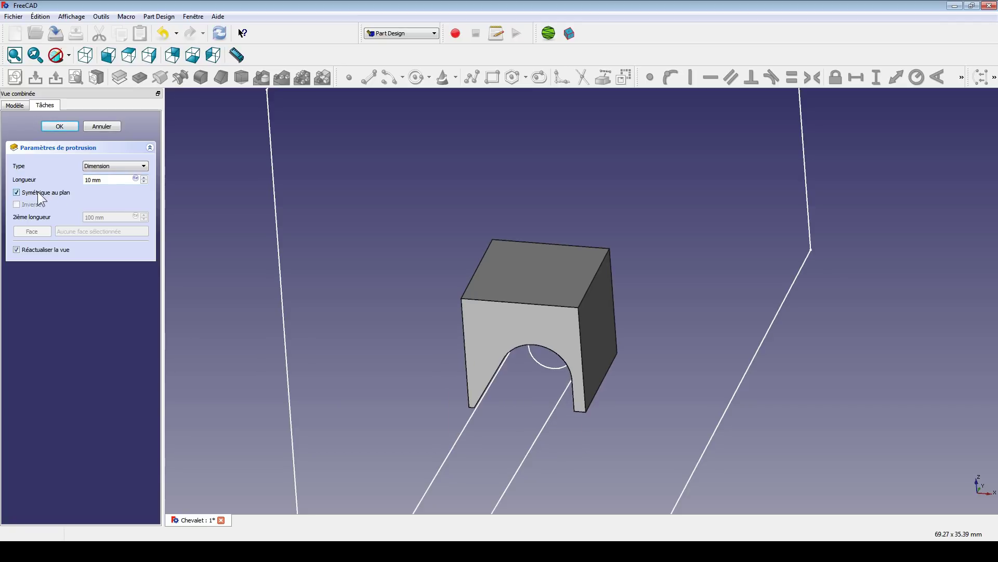
mouse_move(552, 405)
middle_down()
mouse_move(515, 392)
mouse_move(531, 412)
mouse_move(546, 412)
mouse_move(538, 407)
middle_up()
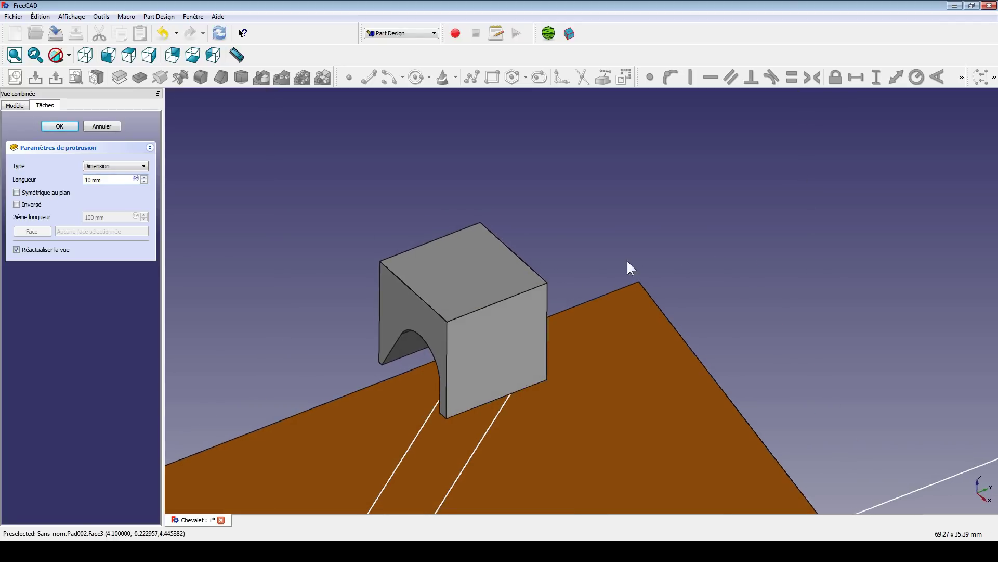
scroll(634, 249, down, 2)
click(202, 551)
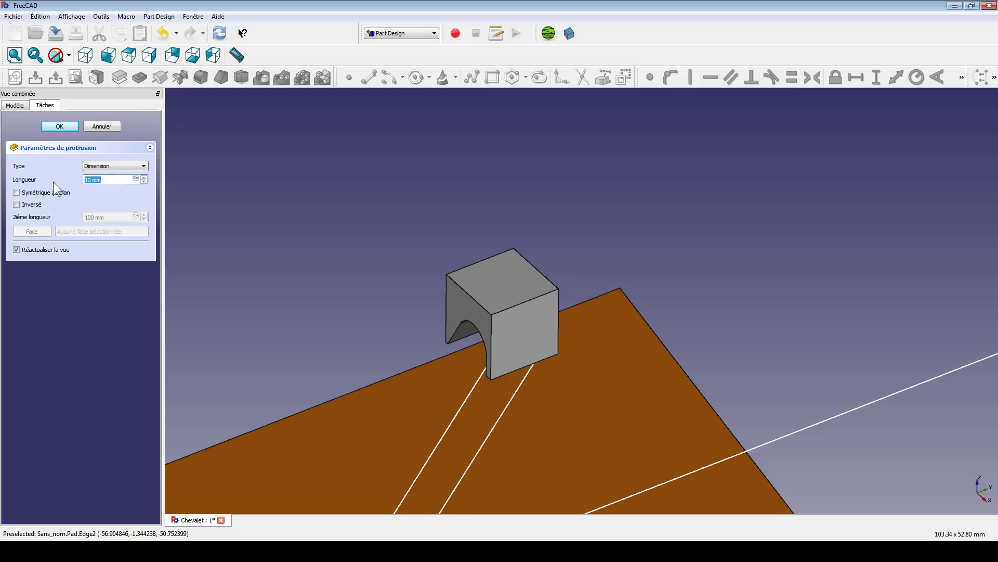
text(3.8)
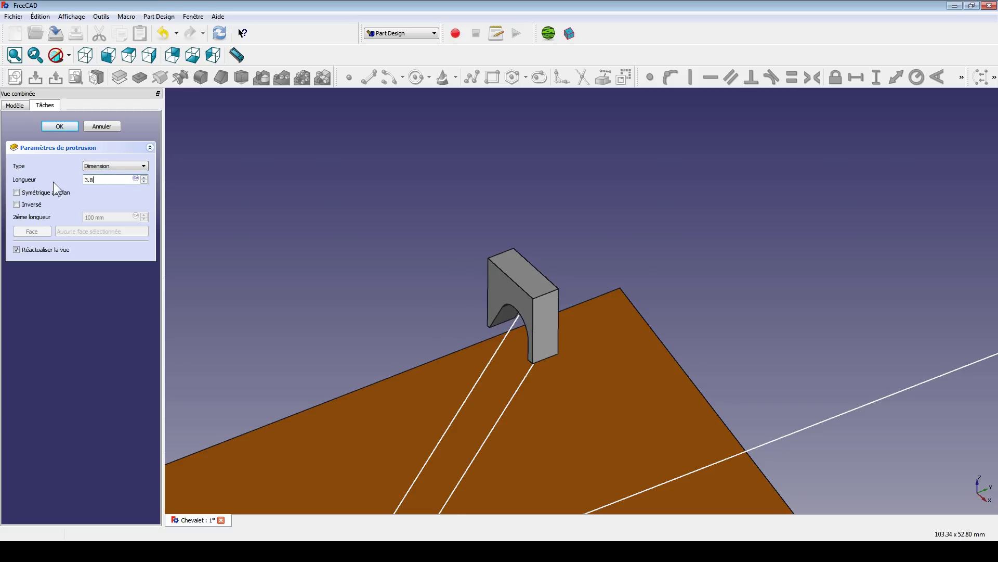
key(Return)
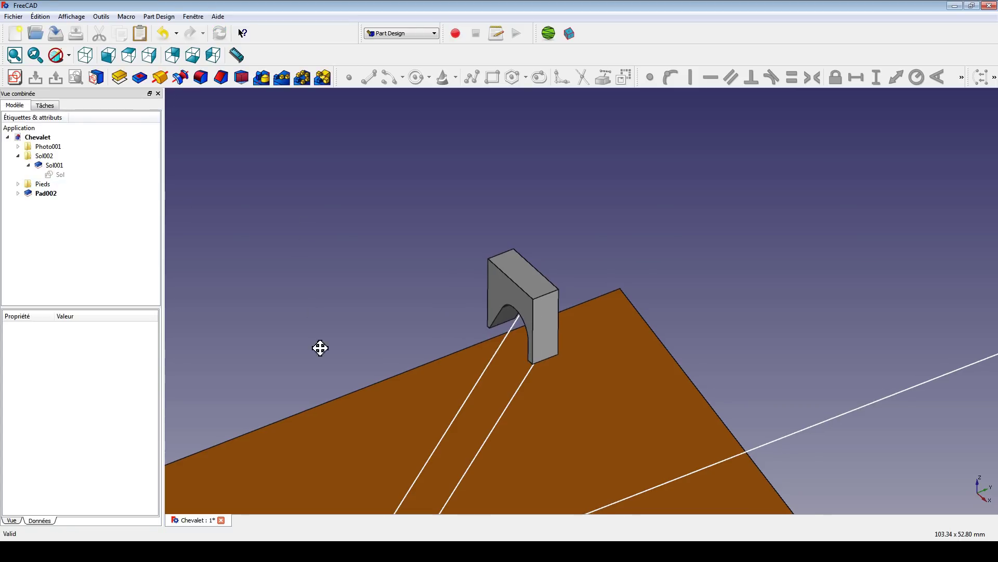
Show the open foot solid Pied ouvert001 from the Pieds group together with the new pad
middle_drag(321, 348, 566, 331)
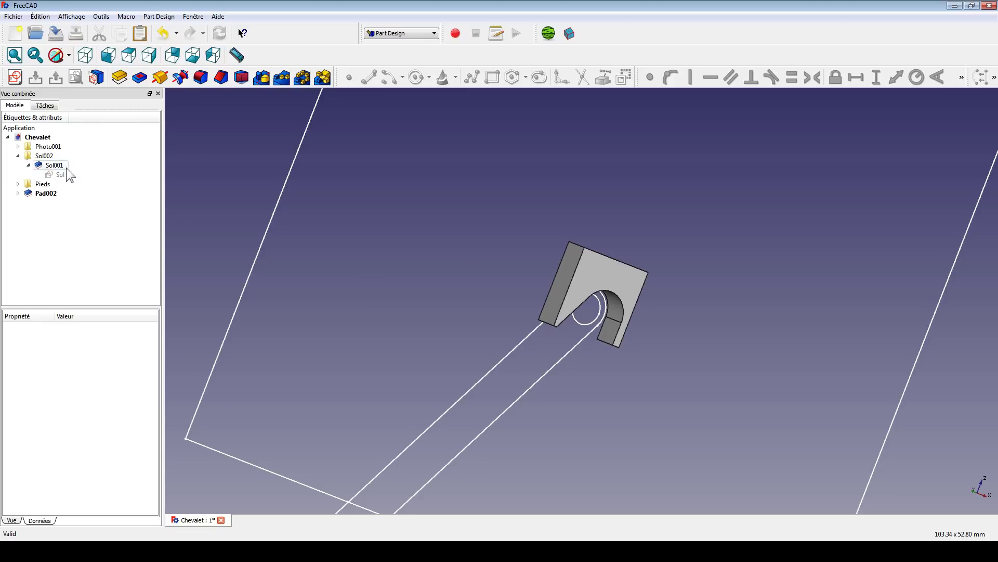
click(18, 184)
click(28, 193)
click(39, 193)
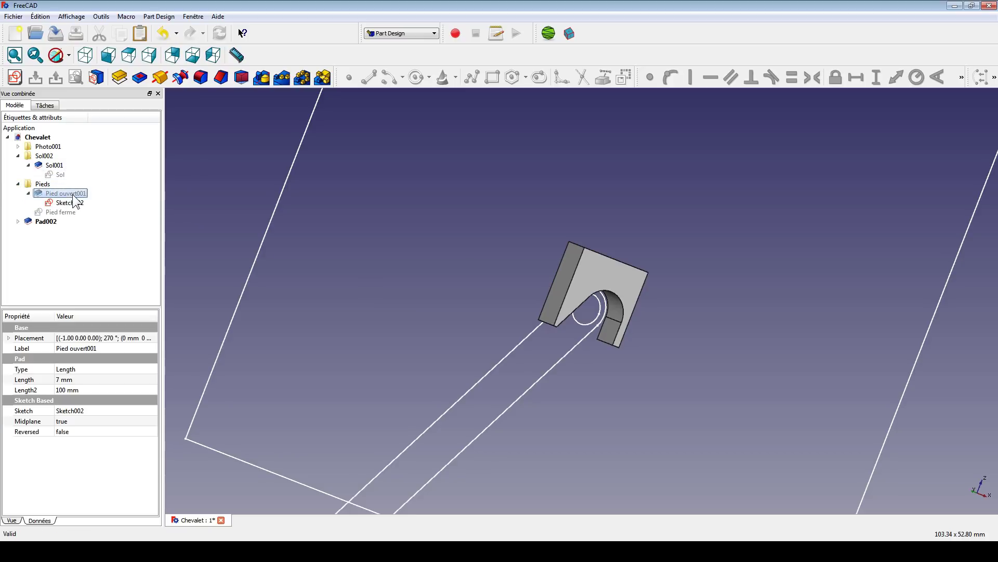
key(space)
middle_drag(392, 258, 421, 285)
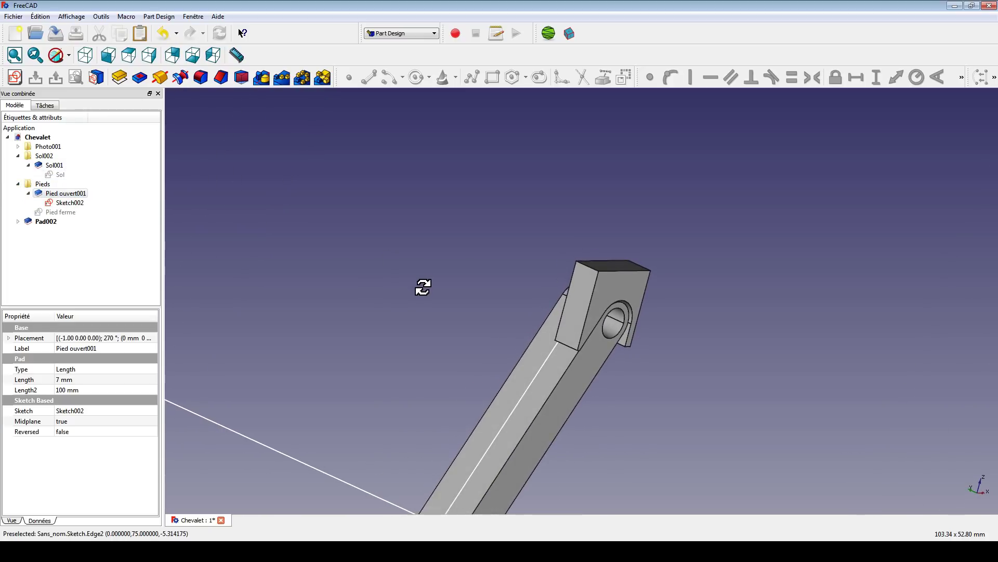
Change the shape colour of Pied ouvert001 to orange
click(58, 193)
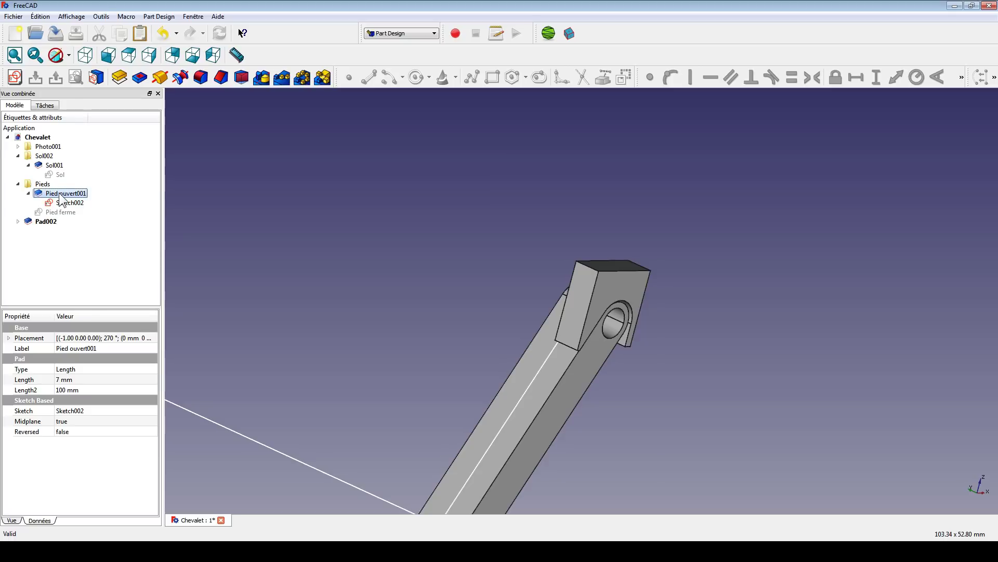
right_click(59, 194)
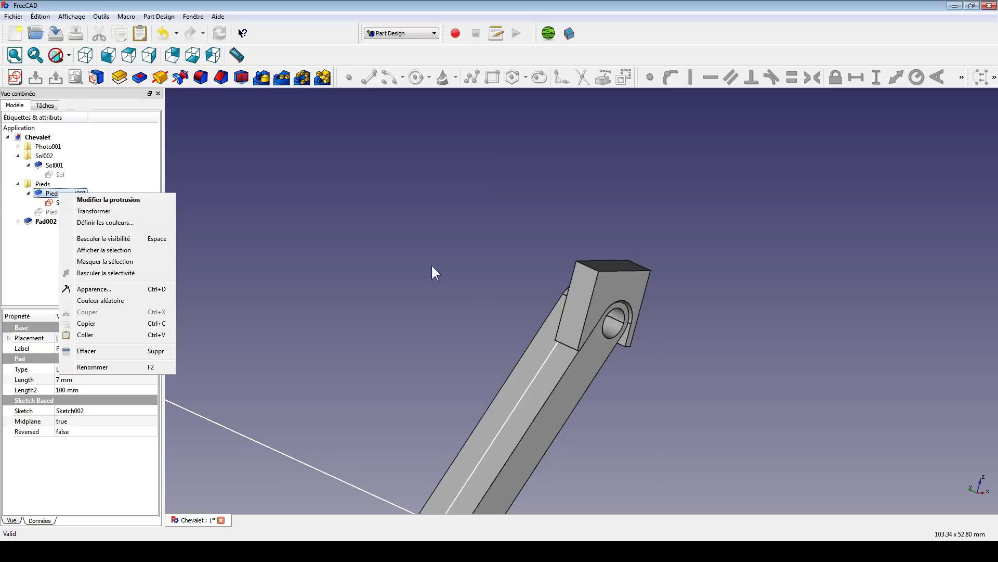
click(104, 289)
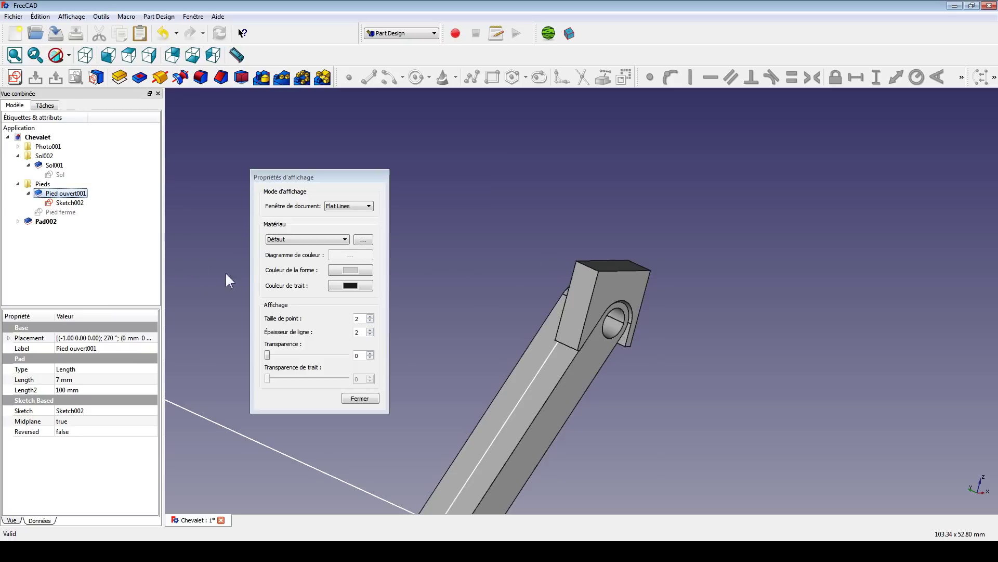
click(345, 270)
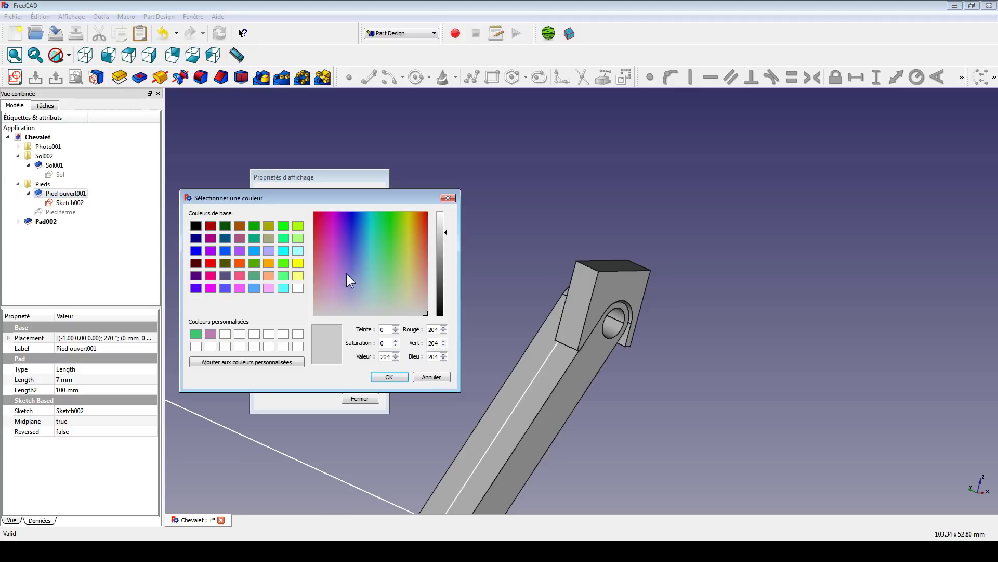
click(243, 263)
click(386, 378)
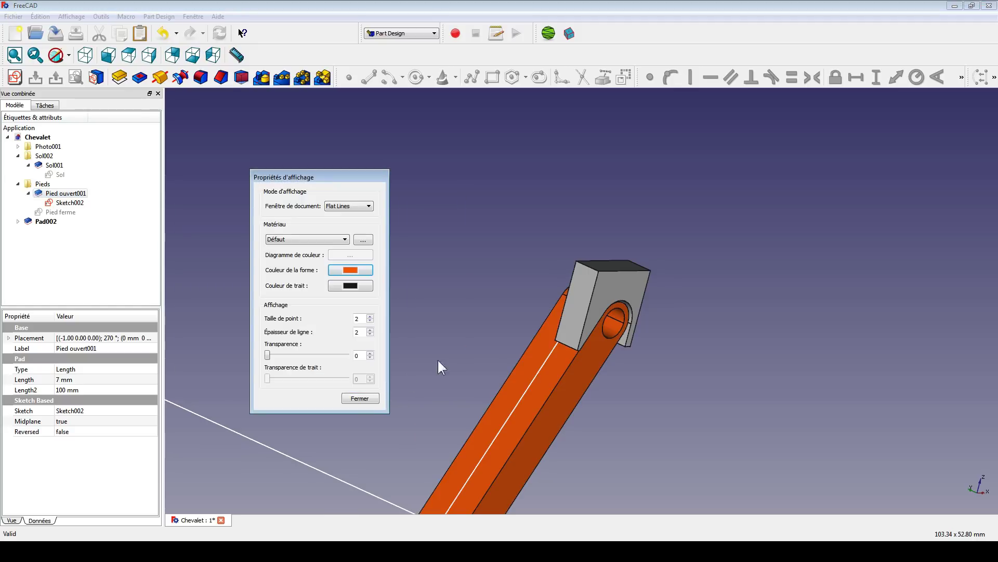
click(359, 399)
click(357, 401)
middle_drag(721, 299, 744, 289)
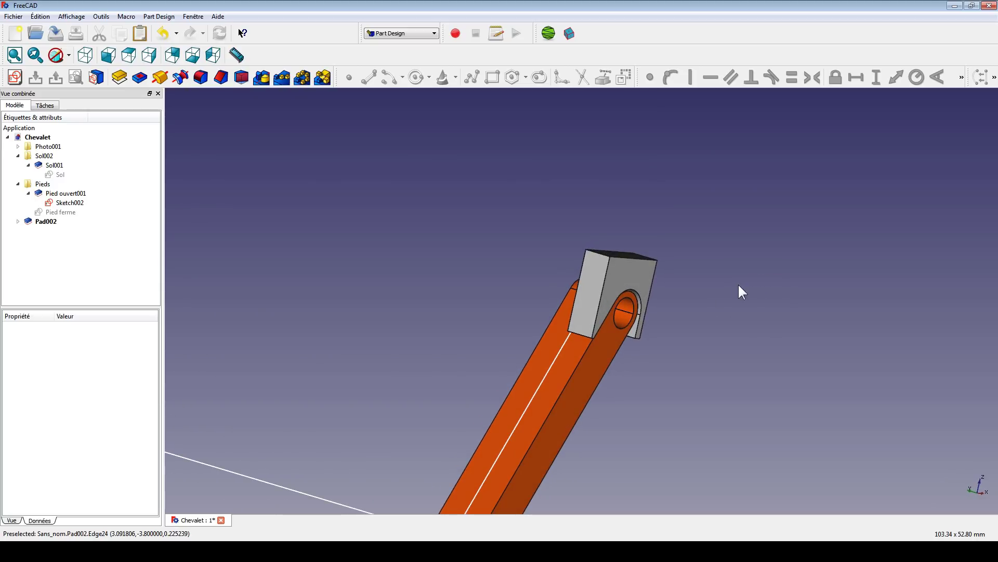
Create a group named H in the Chevalet document and move Pad002 into it
click(18, 184)
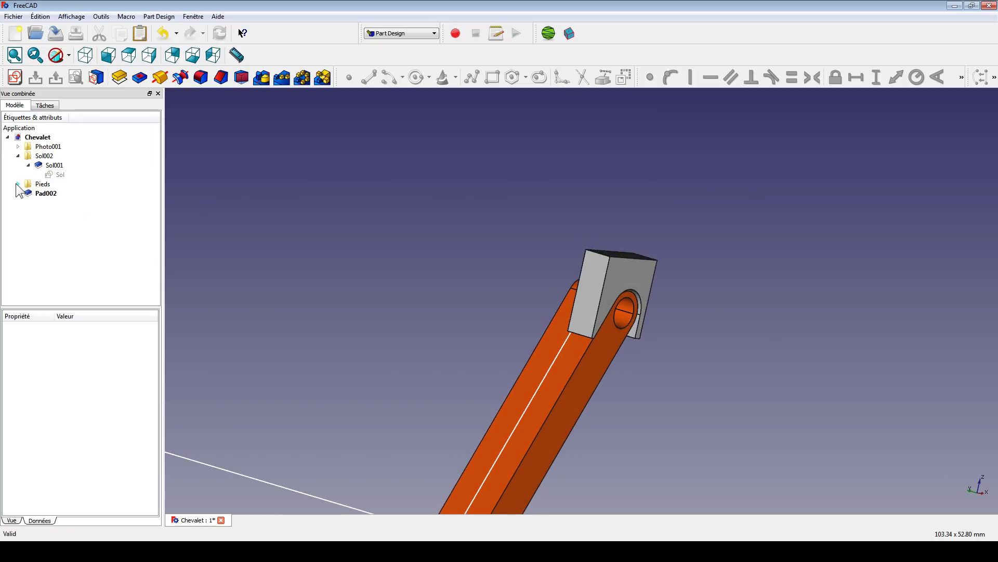
click(46, 194)
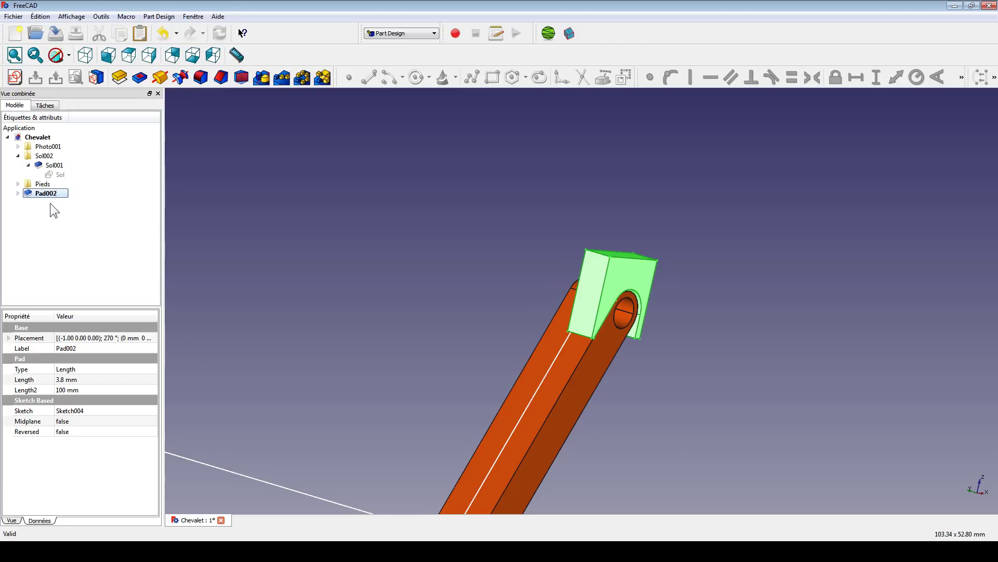
right_click(36, 139)
click(78, 145)
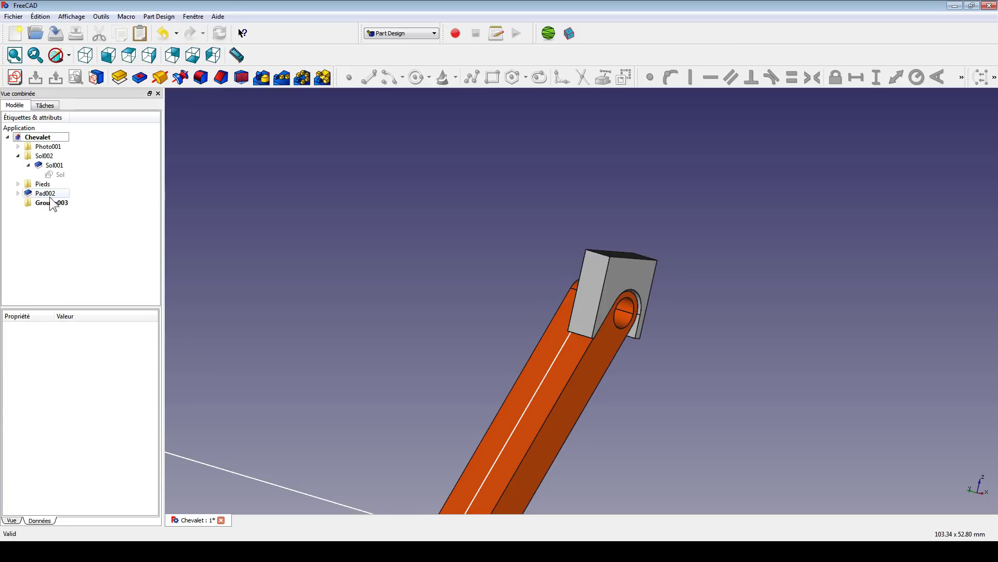
click(41, 202)
click(41, 201)
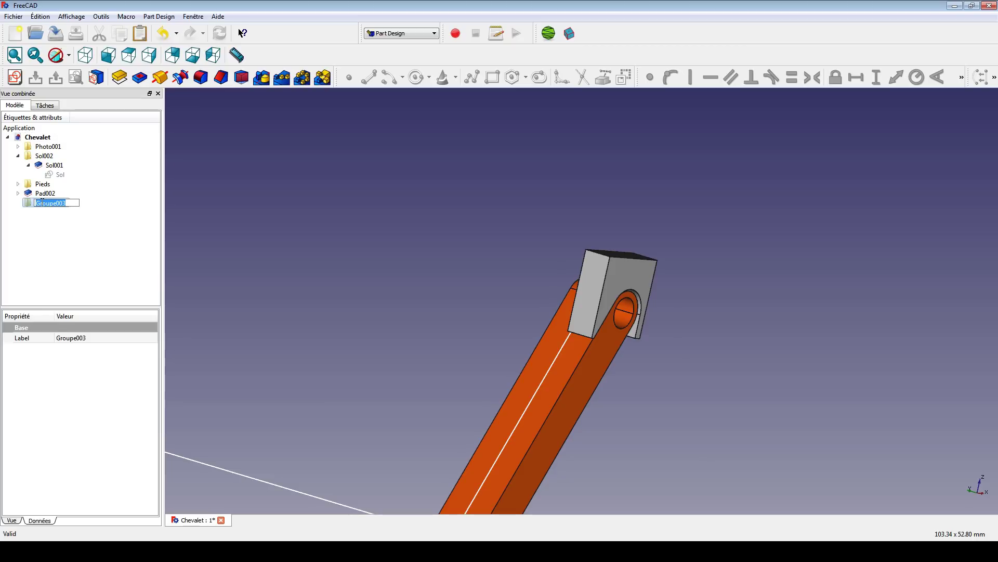
text(H)
key(Return)
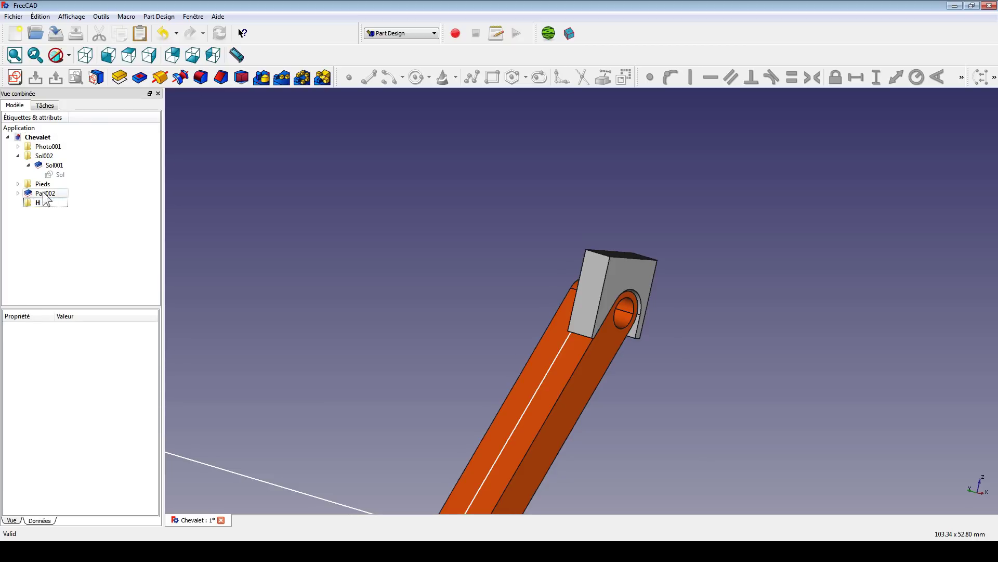
drag(42, 193, 33, 202)
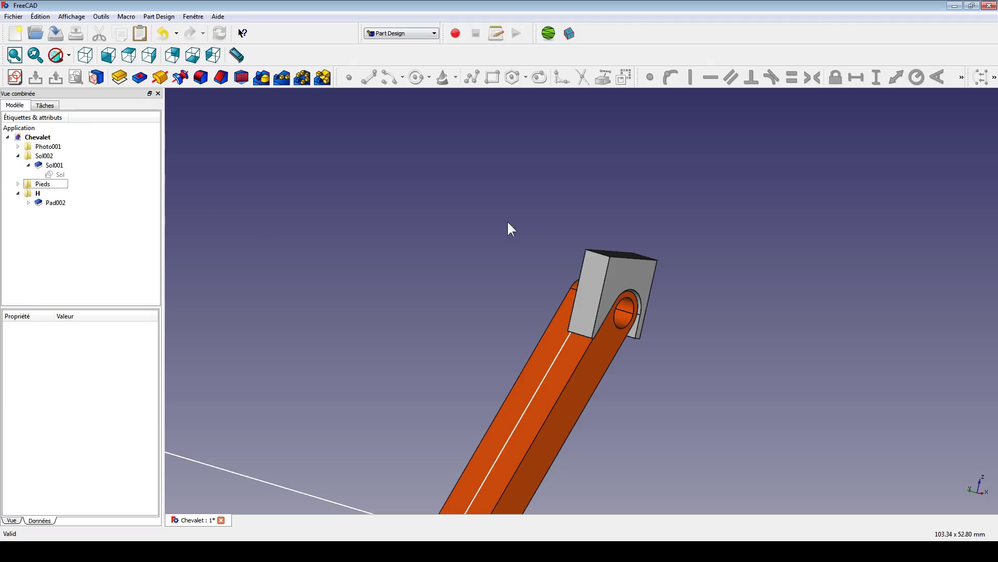
Create a new sketch on the outer side face of Pad002, the one with the arched cut-out
scroll(522, 226, up, 2)
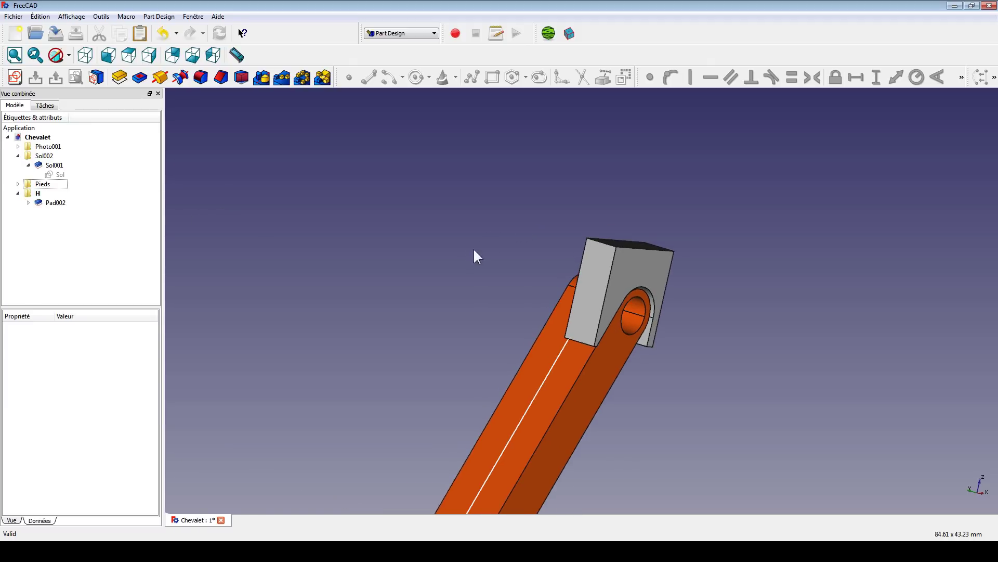
middle_drag(475, 254, 481, 186)
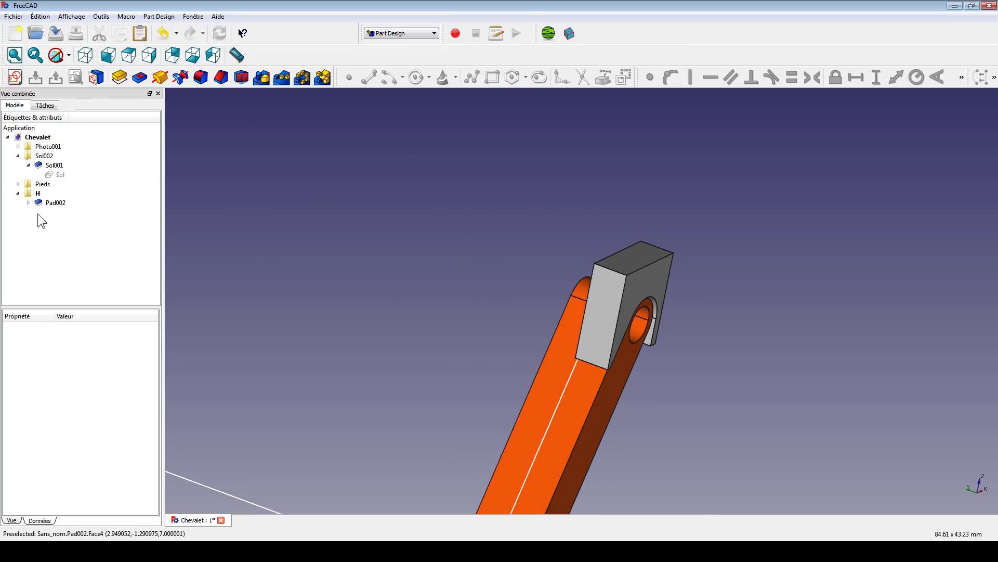
click(49, 202)
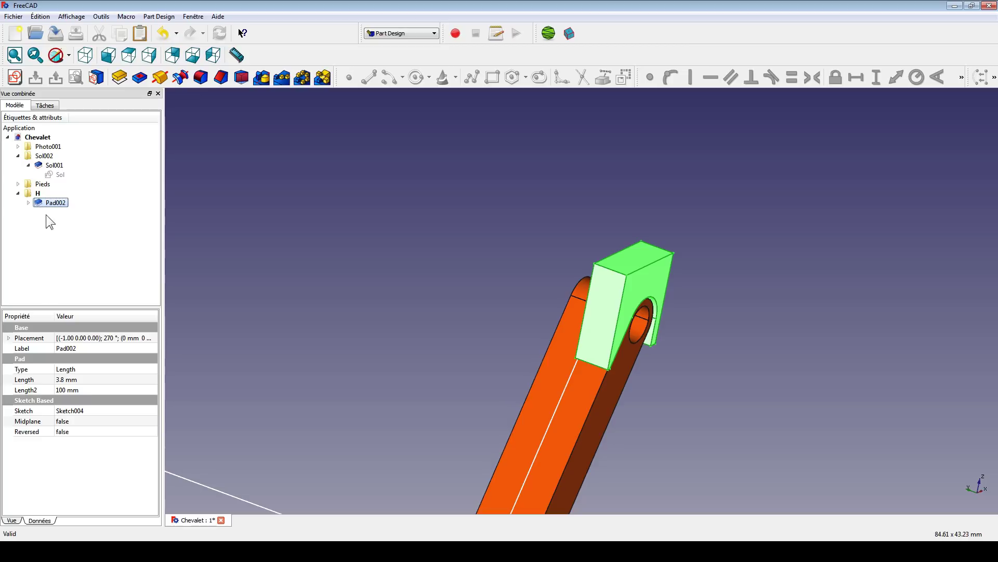
click(645, 282)
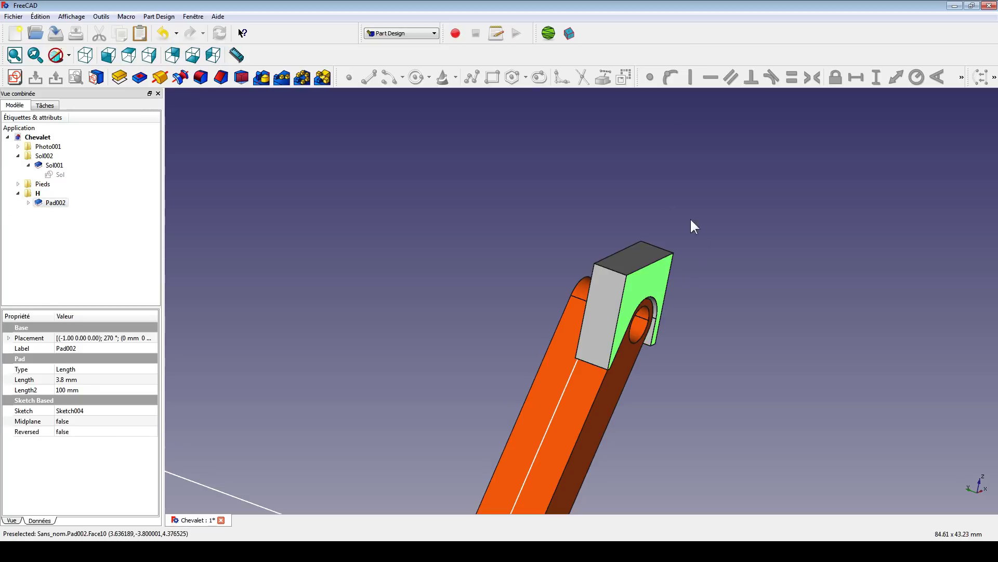
click(16, 79)
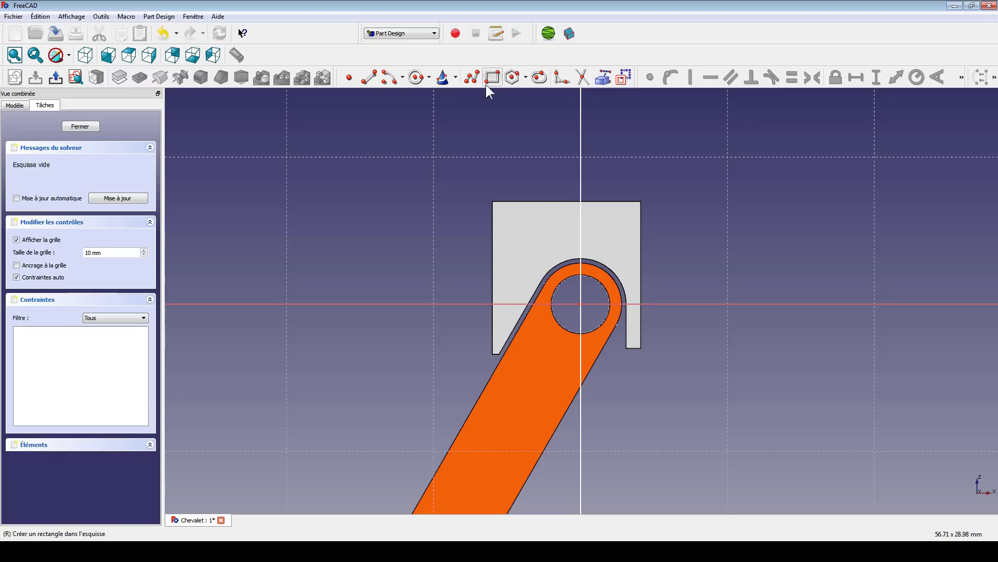
Reference two opposite corners of the face as external geometry, draw a rectangle between them and close the sketch
click(603, 79)
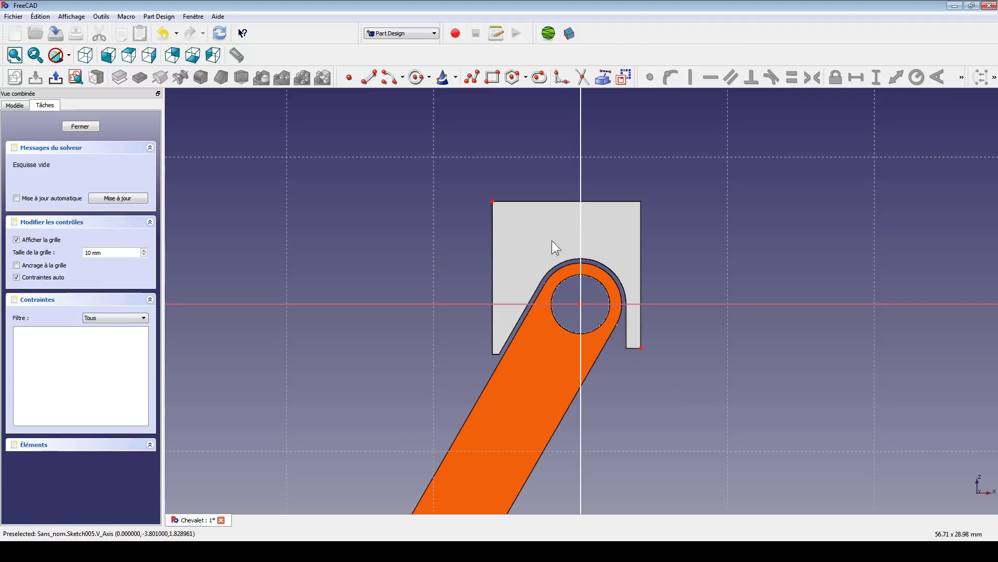
click(491, 82)
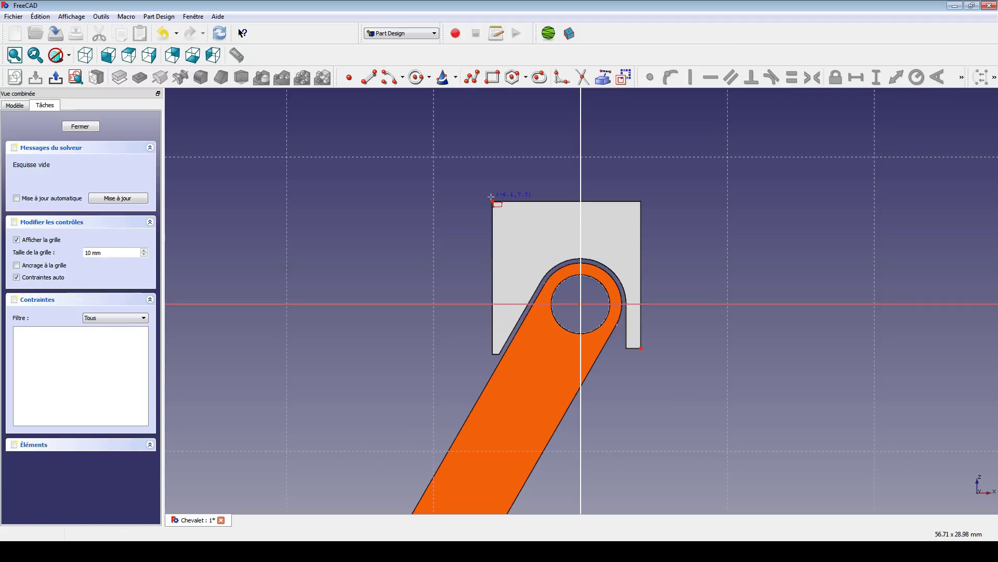
click(492, 201)
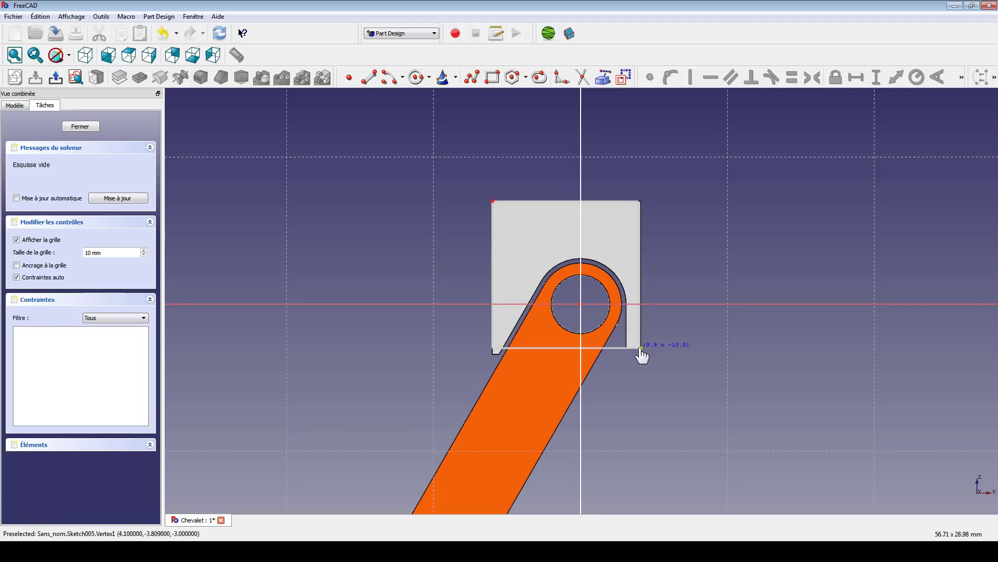
click(641, 347)
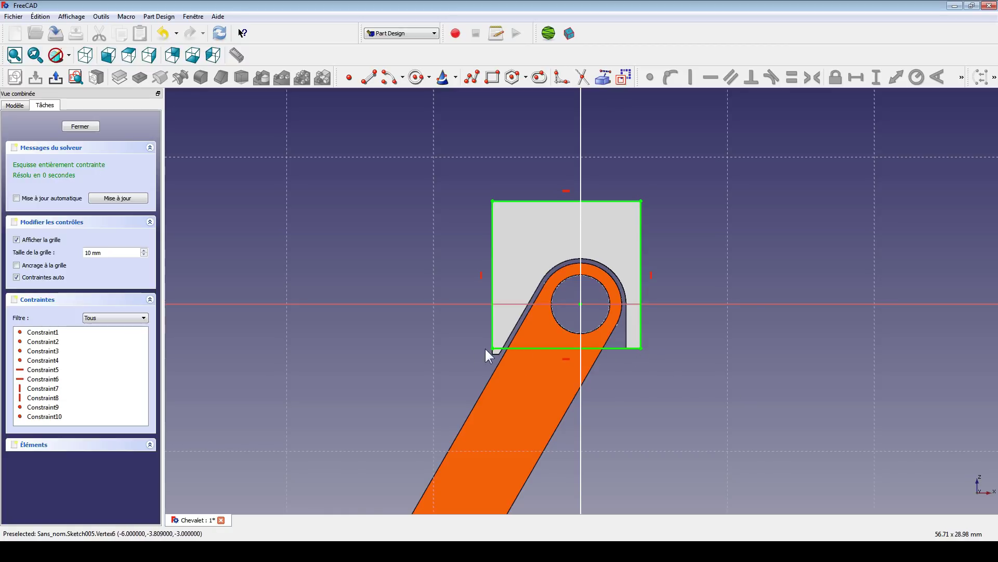
click(78, 126)
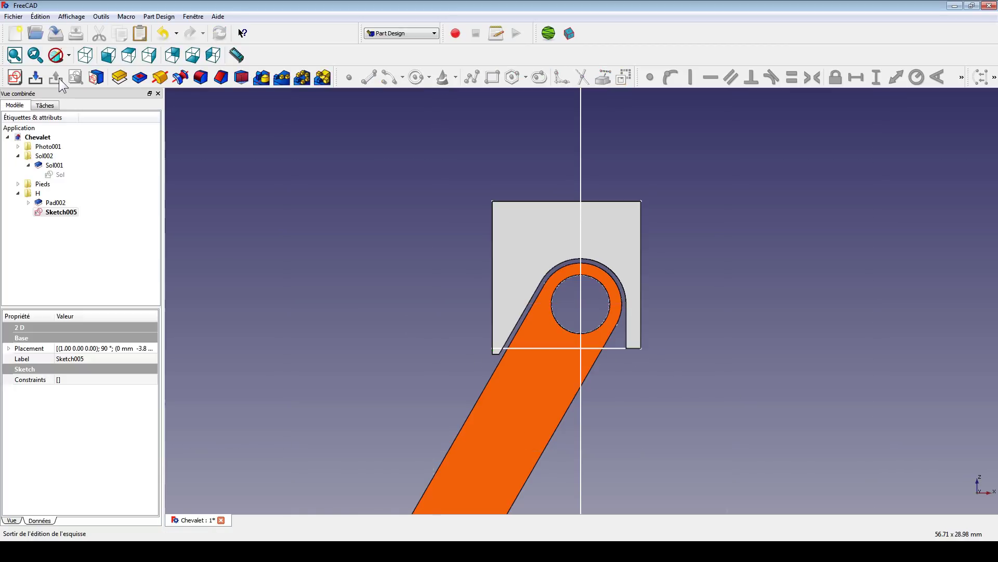
Pad the rectangle sketch on the head part by 2 mm
middle_drag(314, 243, 381, 268)
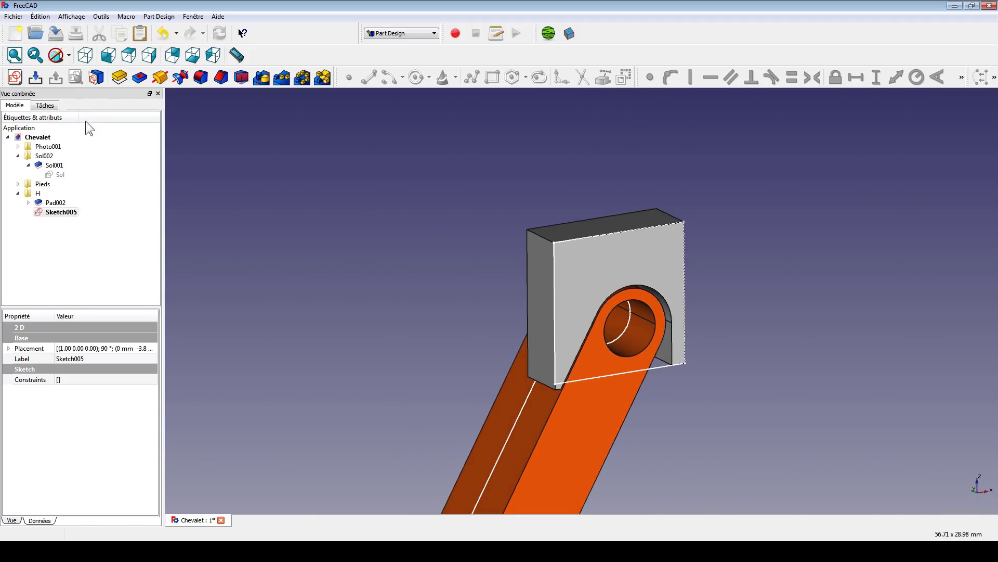
click(119, 77)
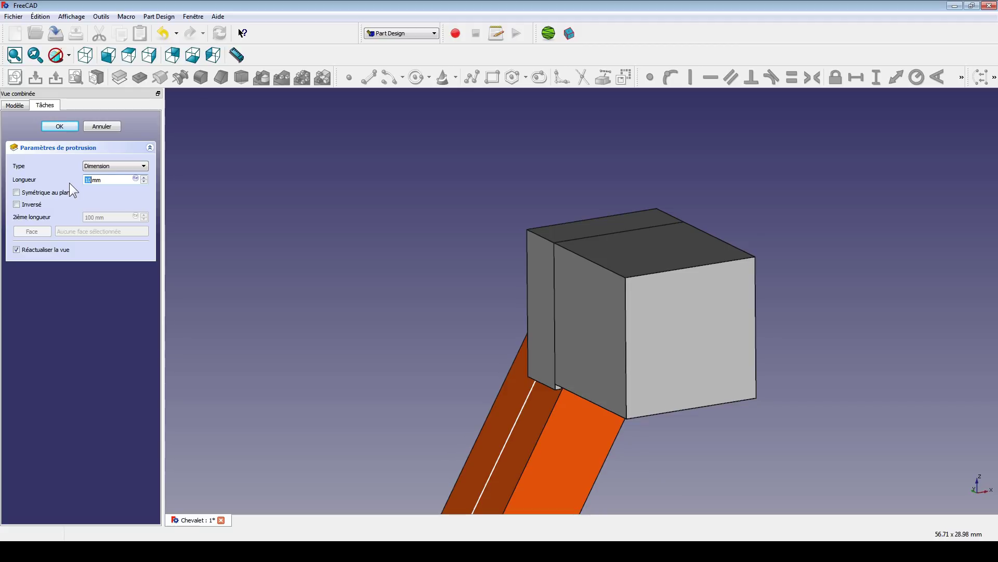
text(2)
key(Return)
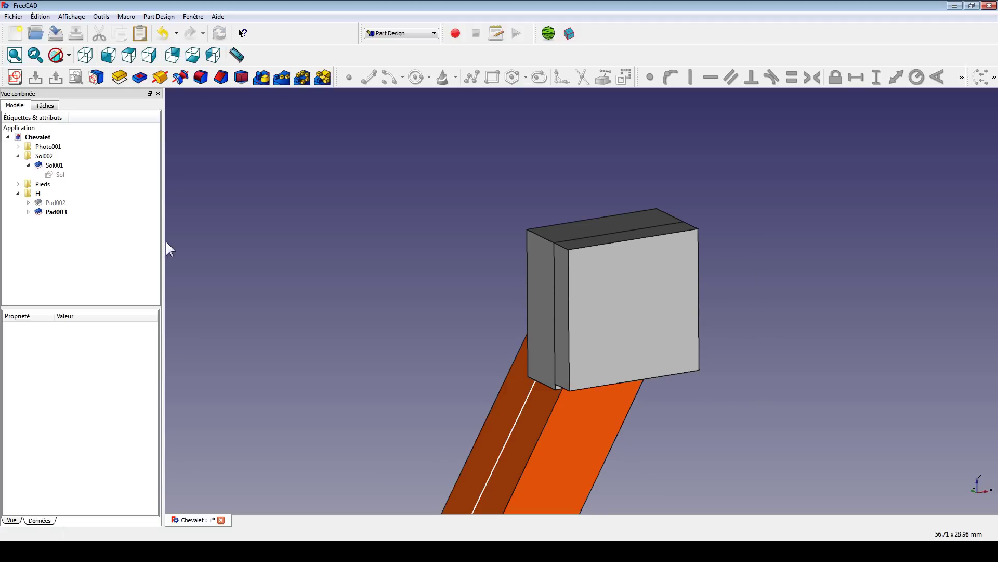
Open Sketch004 of Pad002 for editing and hide Pad003 to expose the profile
middle_drag(167, 245, 394, 310)
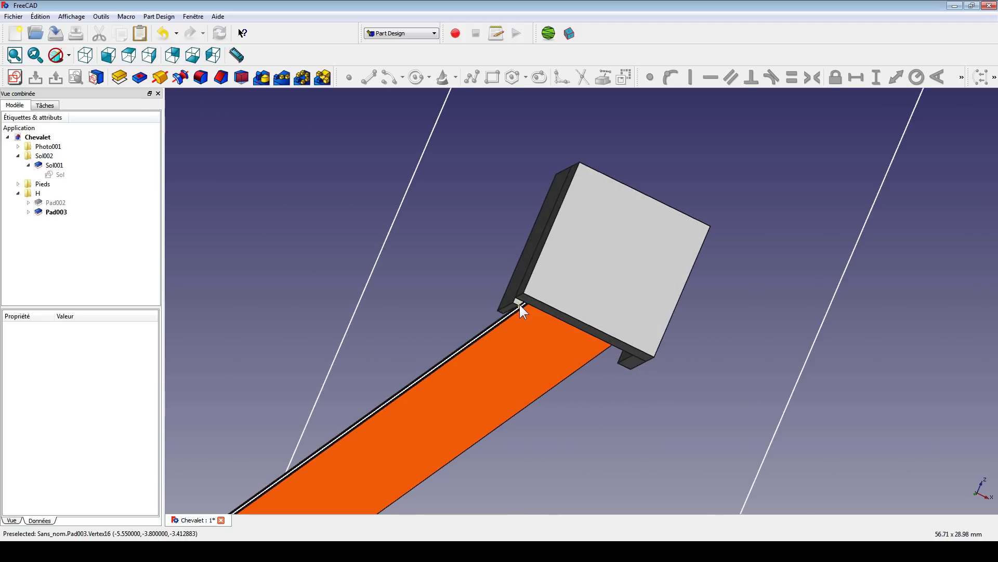
click(28, 203)
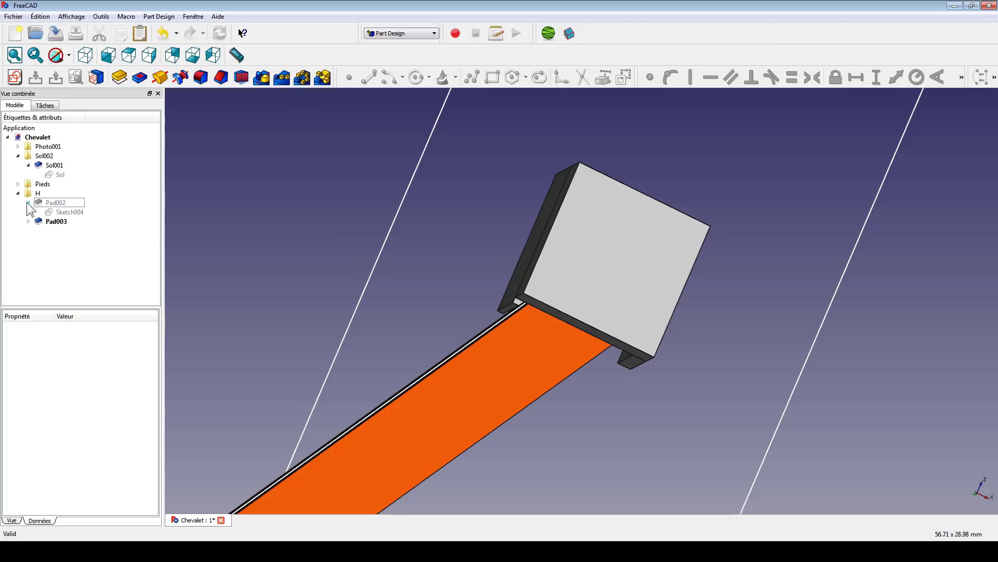
double_click(52, 212)
scroll(448, 295, up, 2)
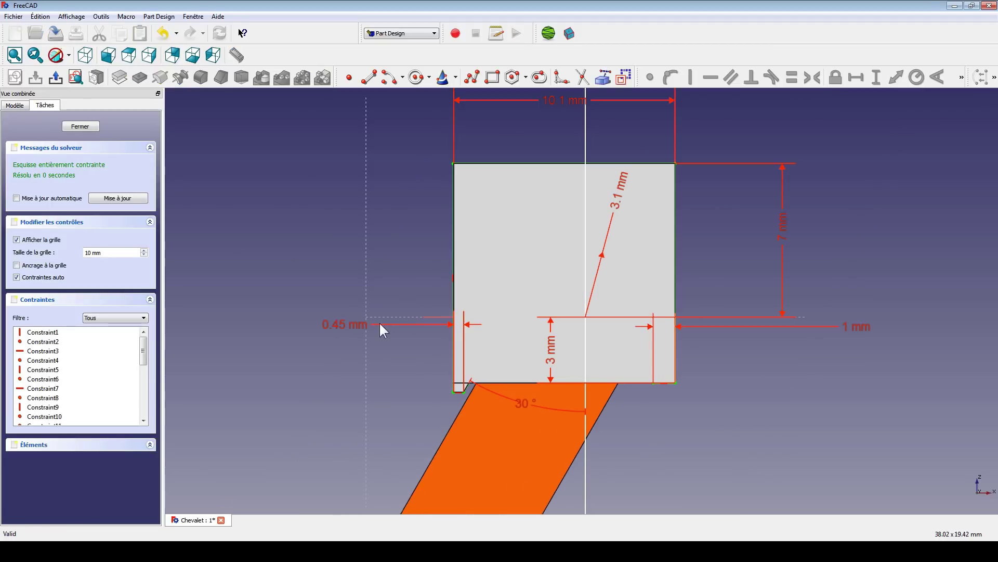
click(14, 106)
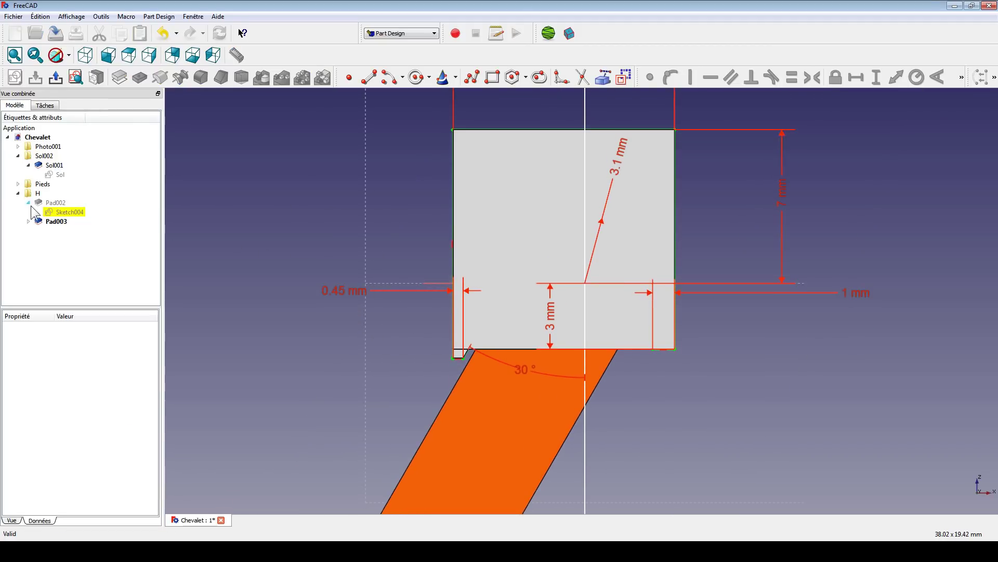
click(48, 220)
key(space)
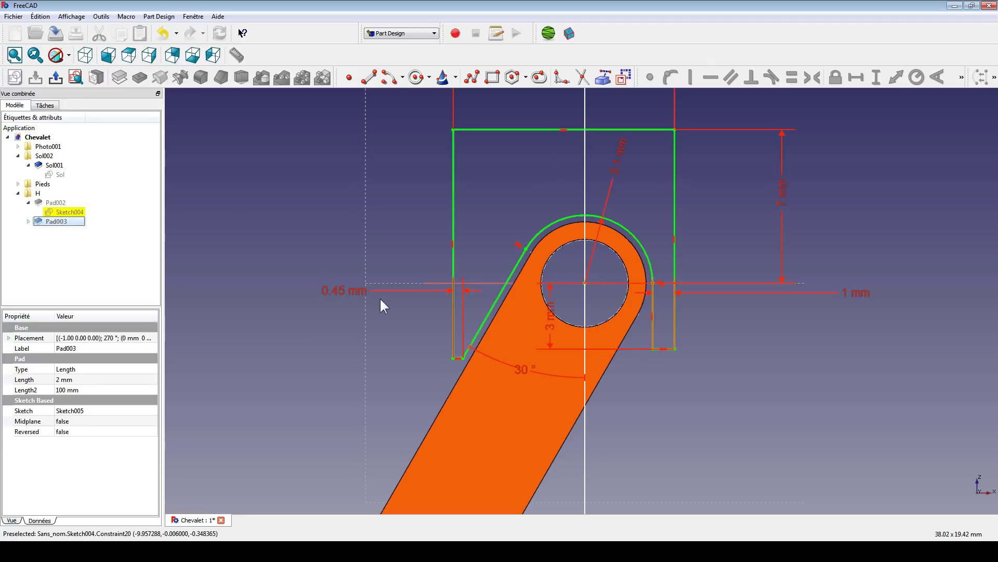
scroll(572, 307, up, 1)
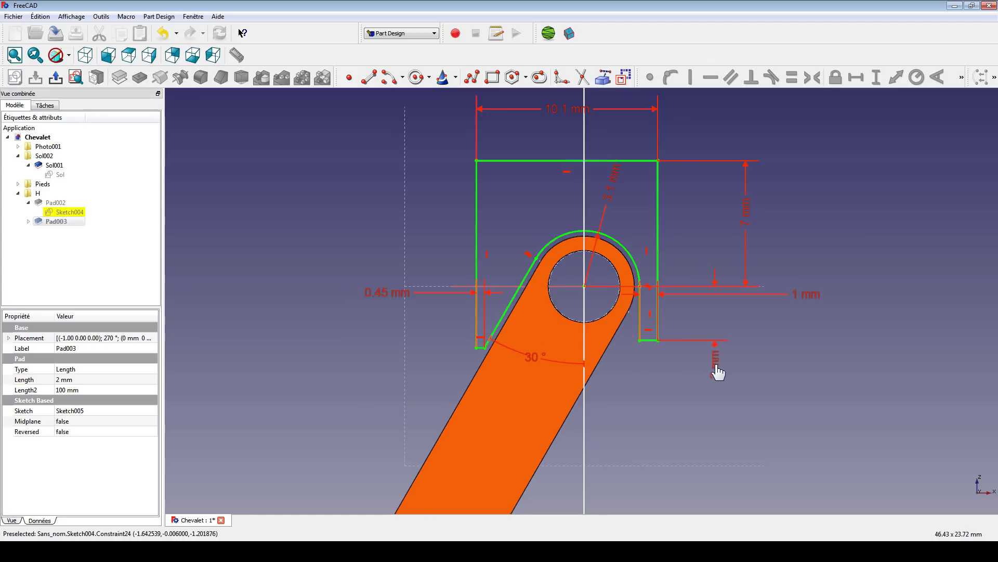
Delete the 3 mm vertical dimension of the right leg and draw a horizontal construction line from the slanted leg's lower corner
click(724, 374)
key(Delete)
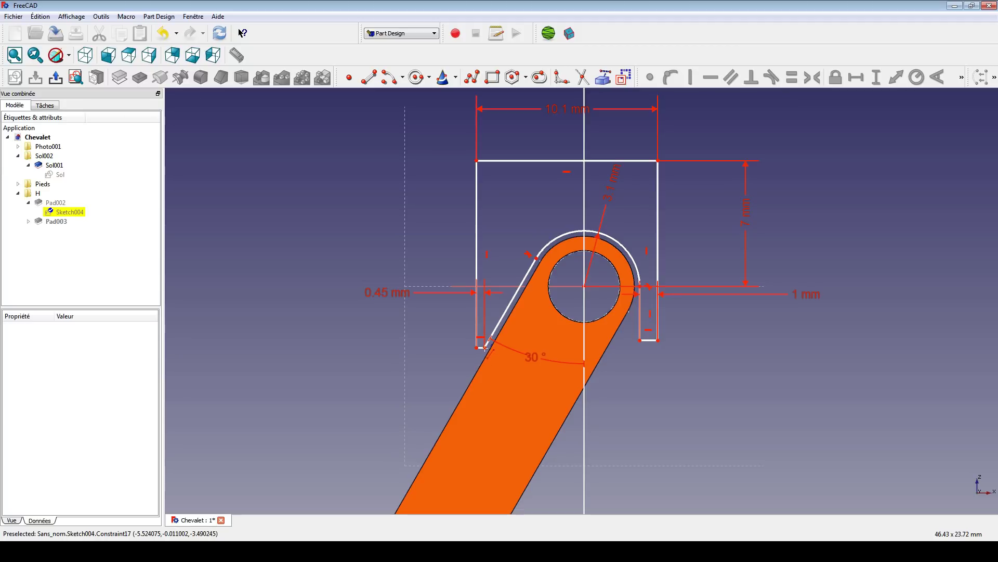
click(486, 346)
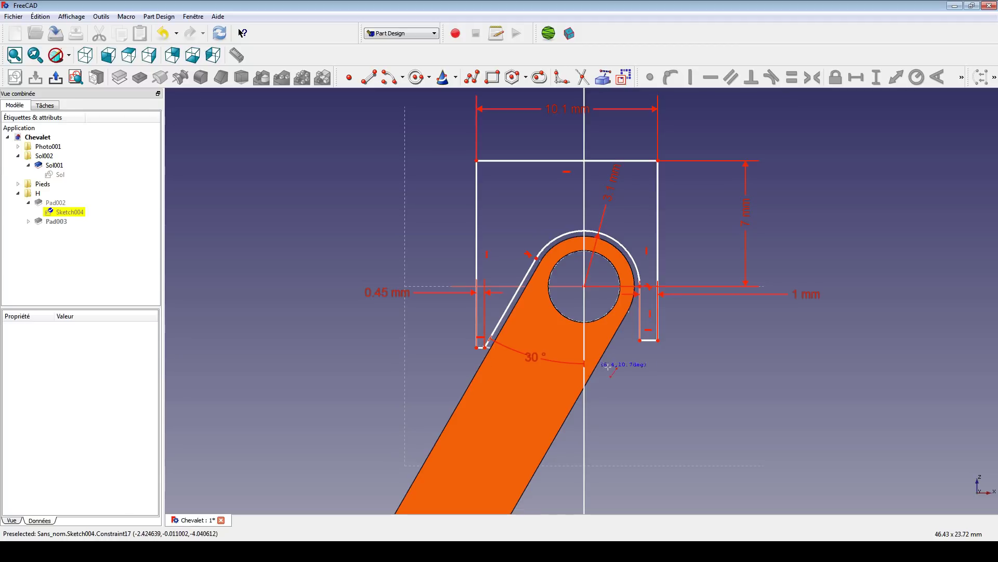
click(706, 344)
click(659, 349)
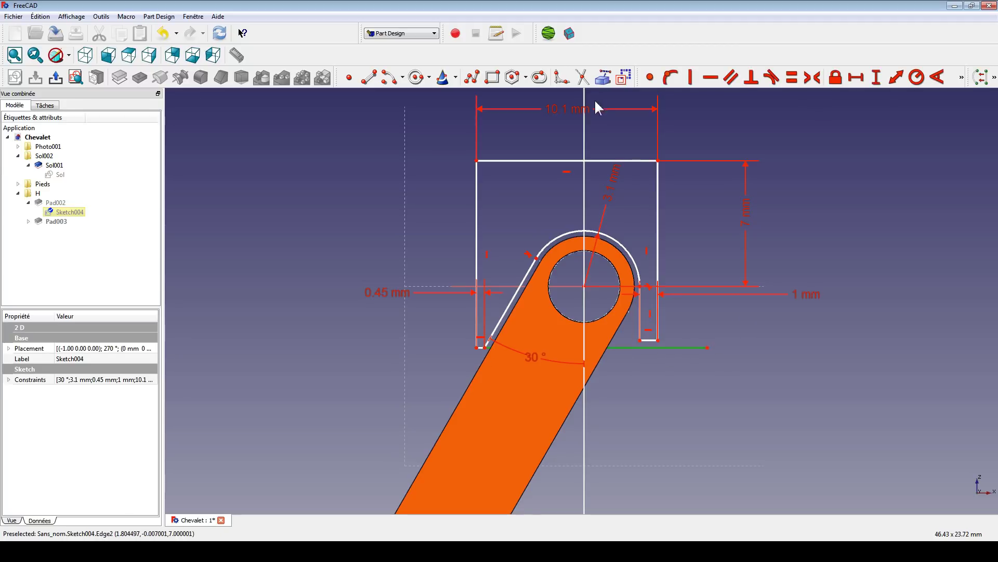
key(Escape)
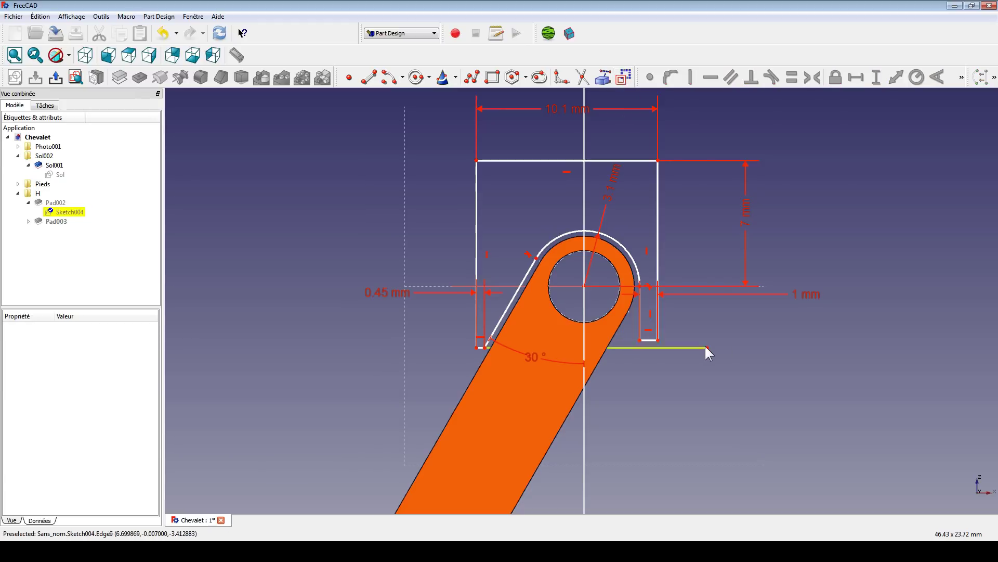
Shorten the construction line, make its free end coincident with the right leg's inner lower corner, and close the sketch
drag(706, 347, 624, 351)
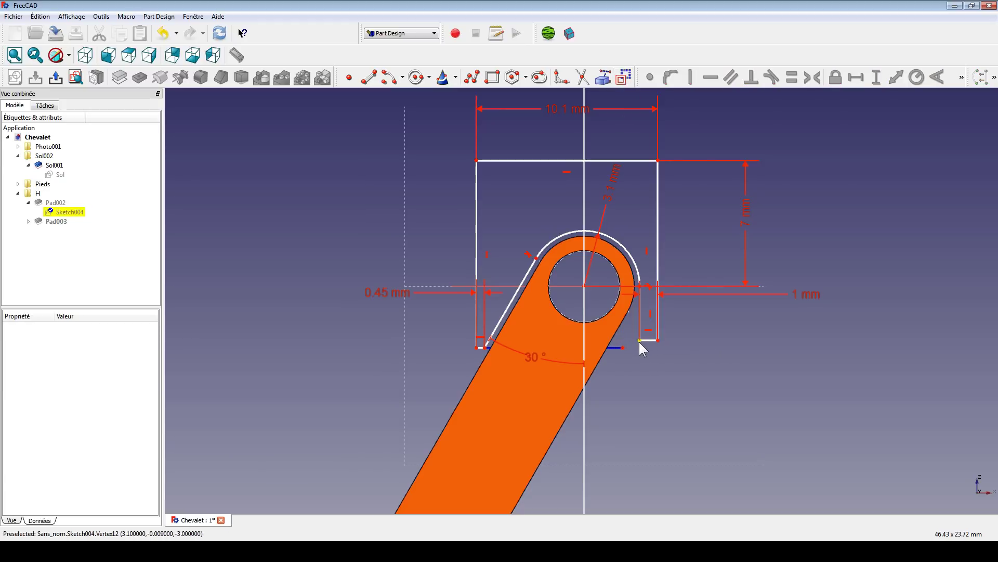
click(639, 341)
click(623, 348)
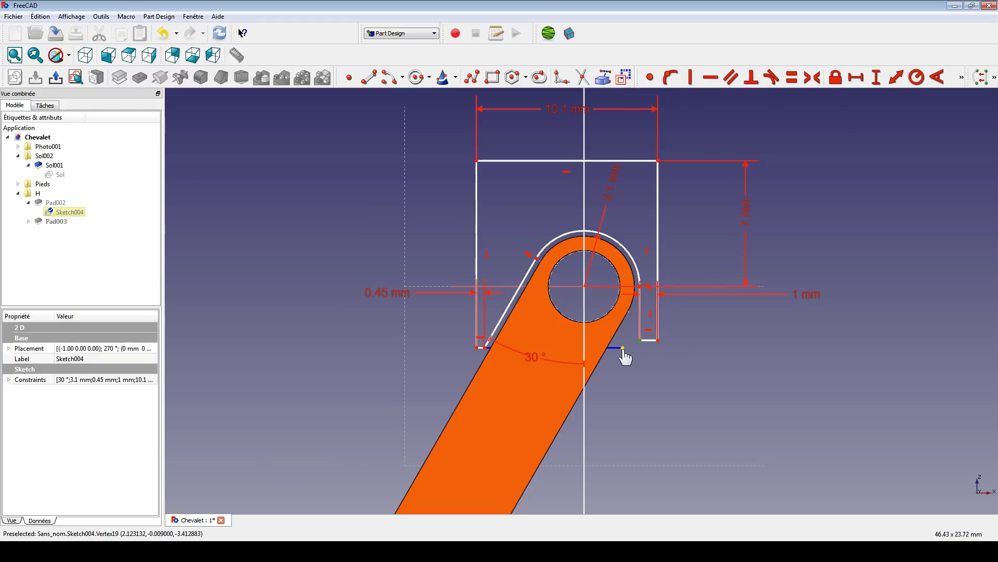
click(649, 78)
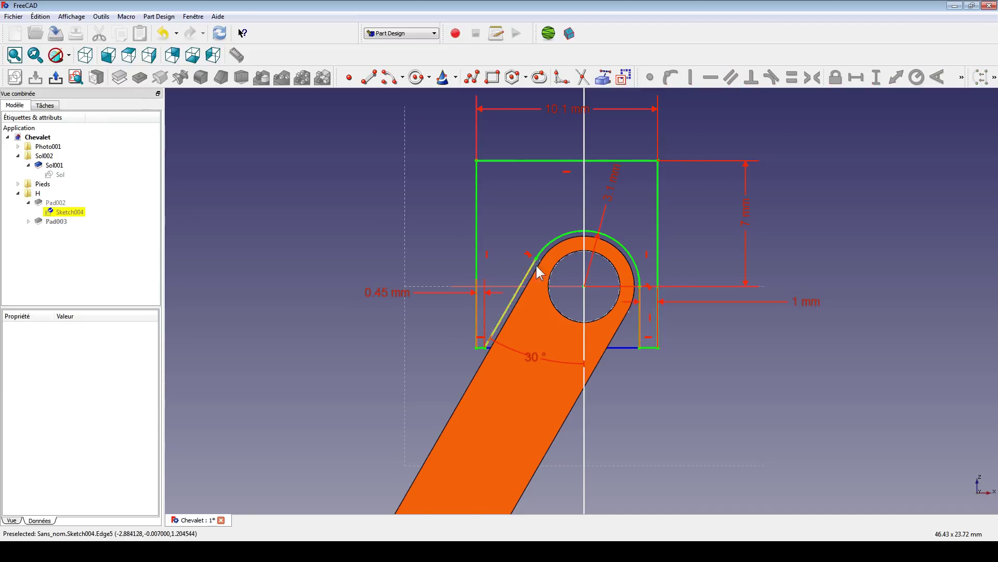
click(55, 77)
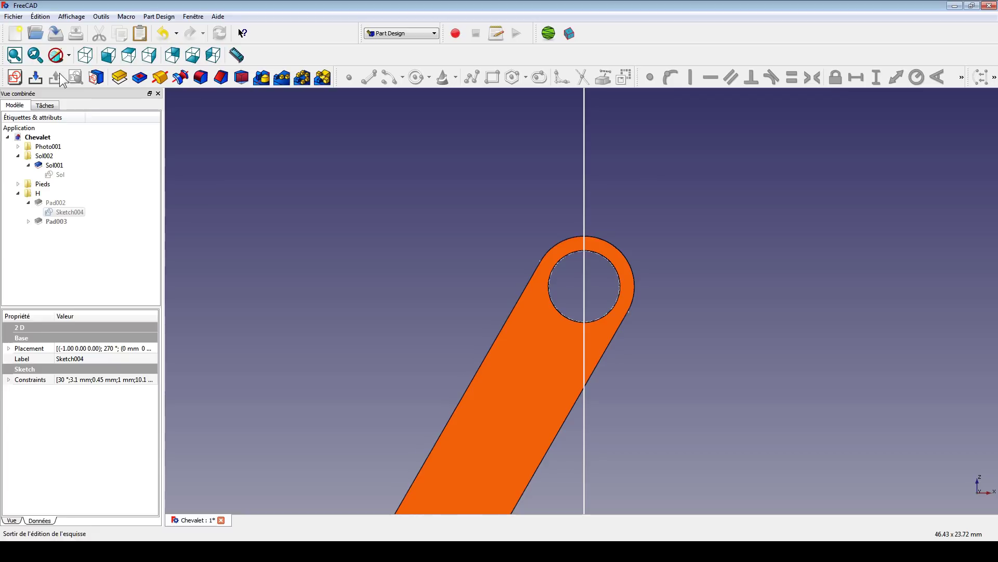
Display Pad003 instead of Pad002 to check the updated head part
click(65, 204)
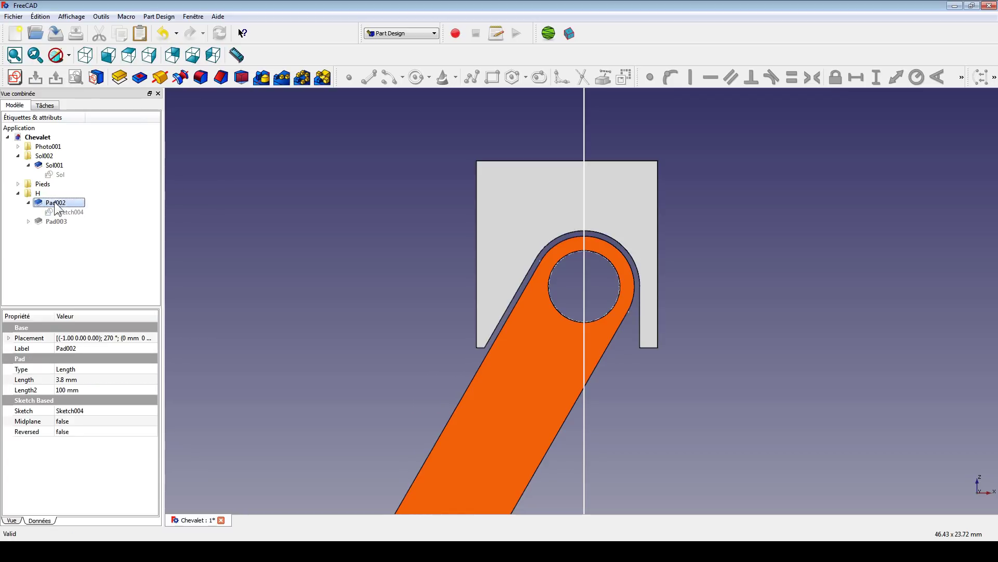
key(space)
click(48, 221)
key(space)
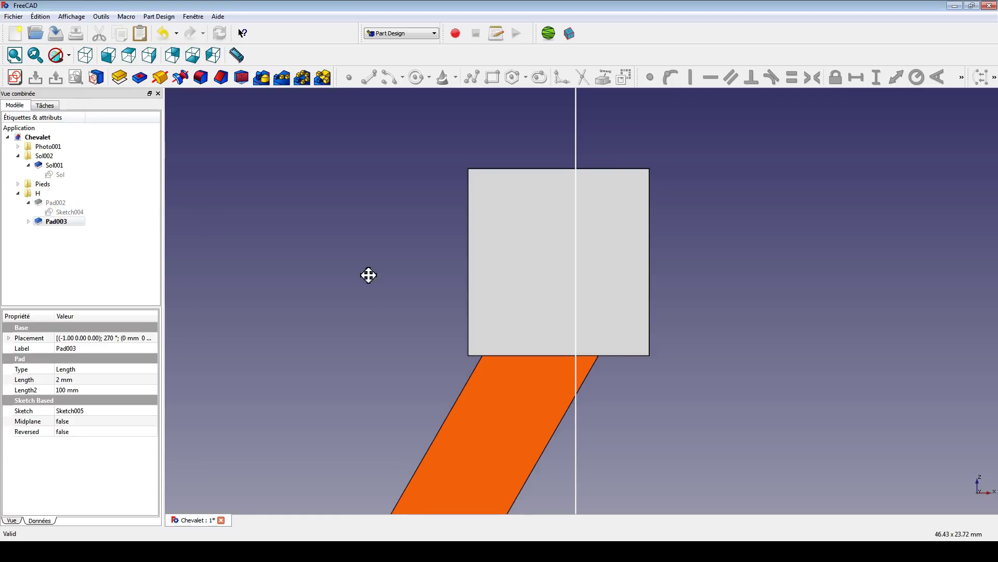
middle_drag(369, 275, 500, 223)
Open Sketch005 for editing and hide Pad003 so that only the rectangle is displayed
scroll(522, 285, down, 5)
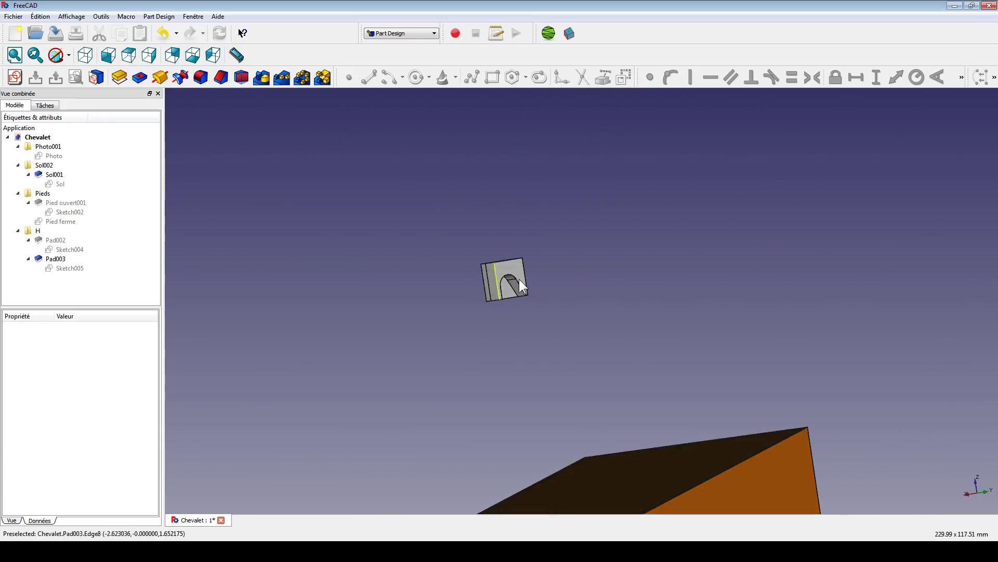
scroll(522, 286, up, 4)
click(441, 267)
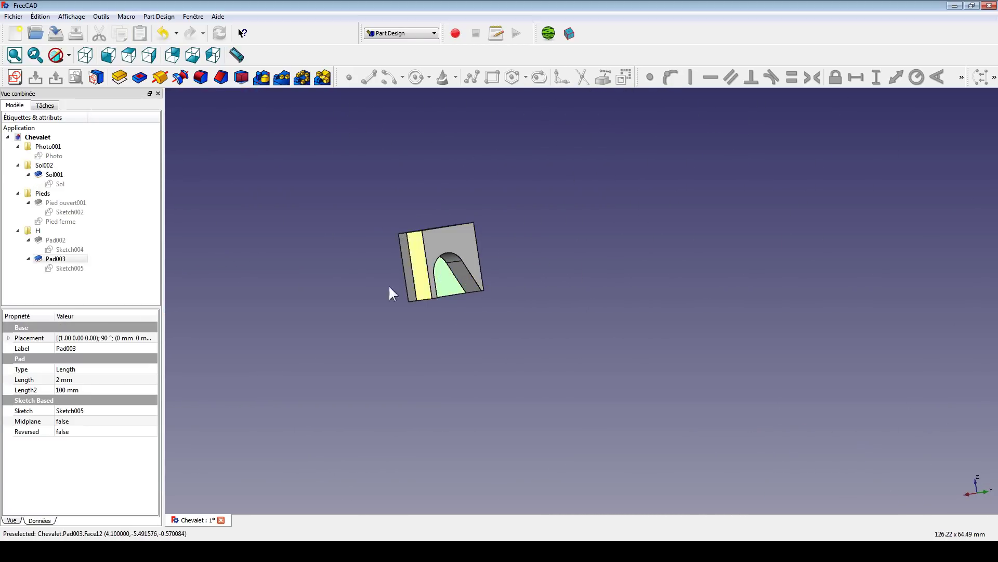
mouse_move(392, 293)
middle_down()
mouse_move(513, 294)
mouse_move(504, 332)
mouse_move(611, 344)
middle_up()
click(445, 347)
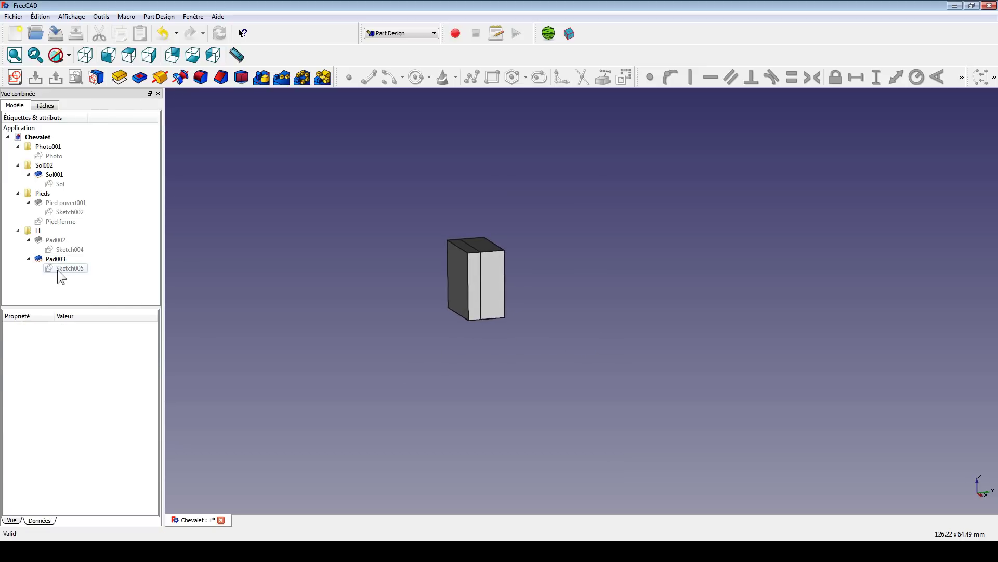
double_click(58, 269)
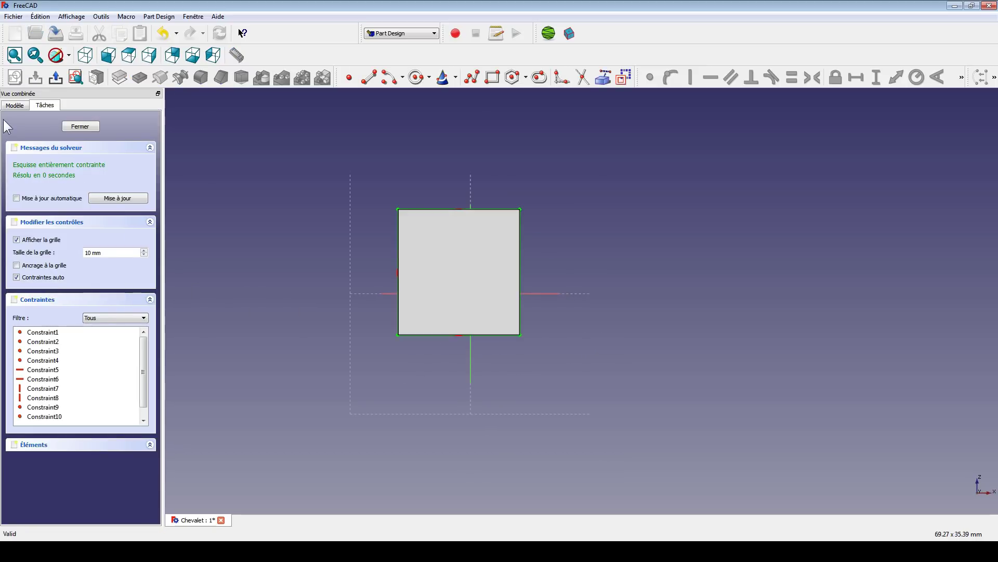
click(15, 105)
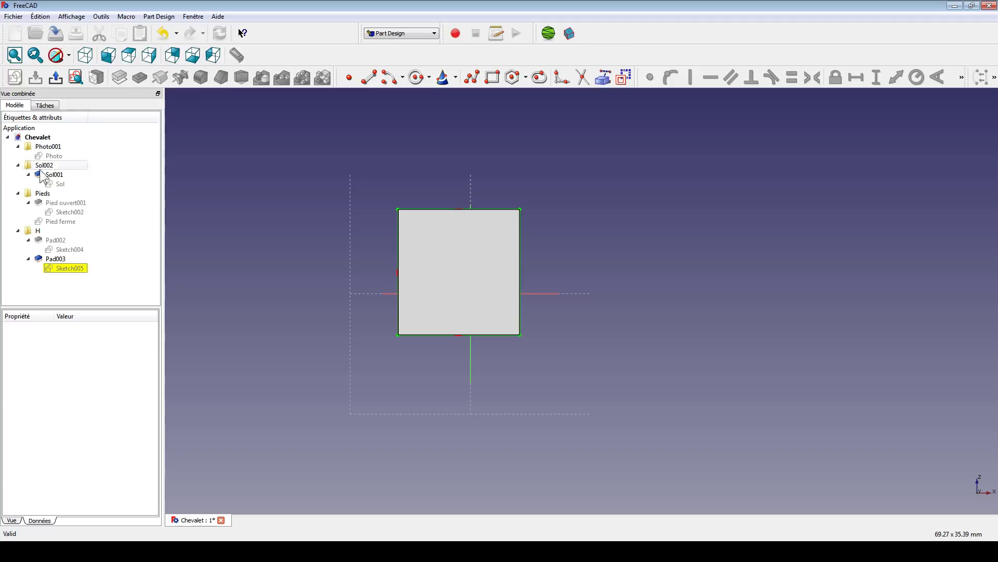
click(52, 259)
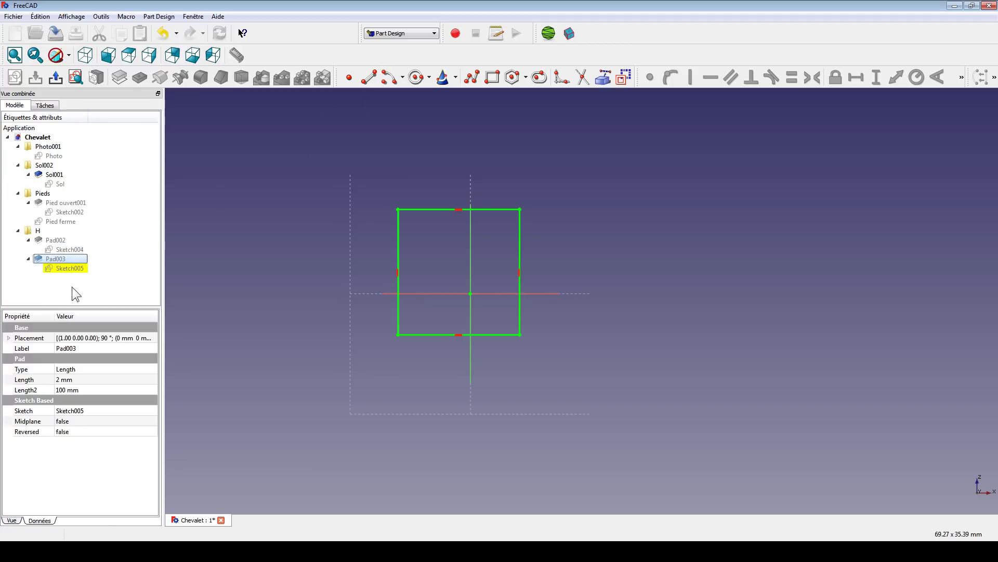
Draw a circle centred on the origin inside the rectangle and constrain its radius to 2 mm
click(416, 80)
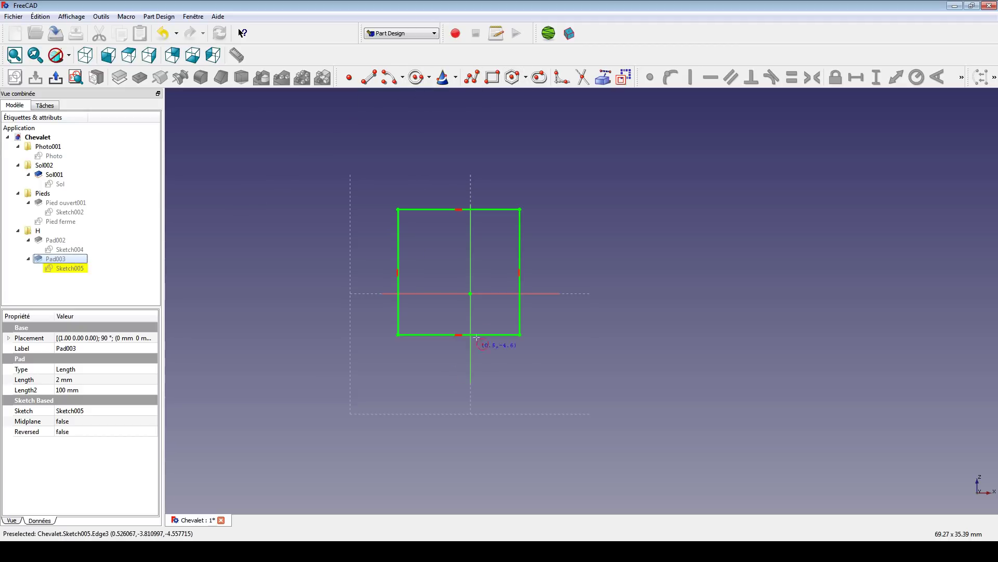
click(471, 294)
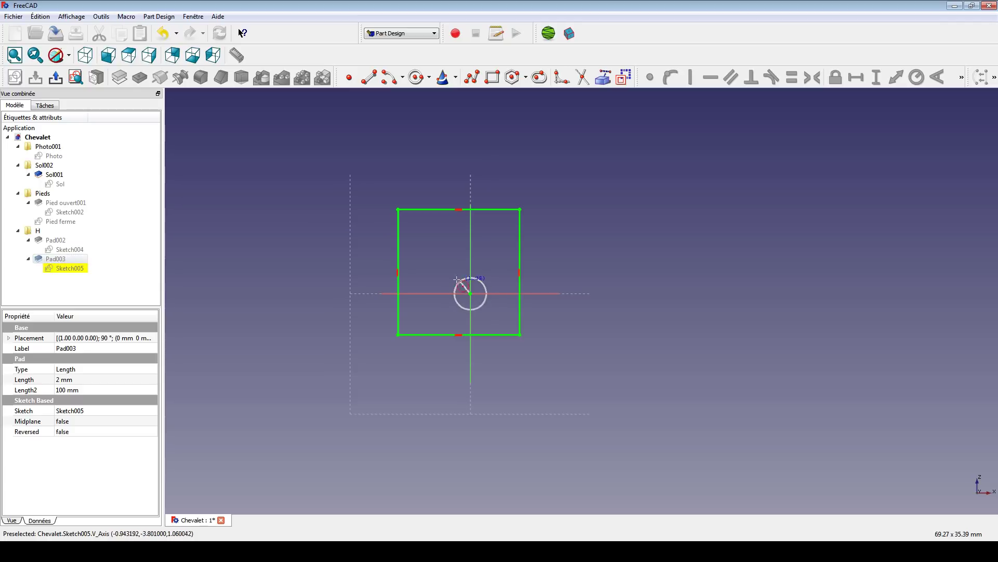
click(456, 279)
key(Escape)
click(455, 276)
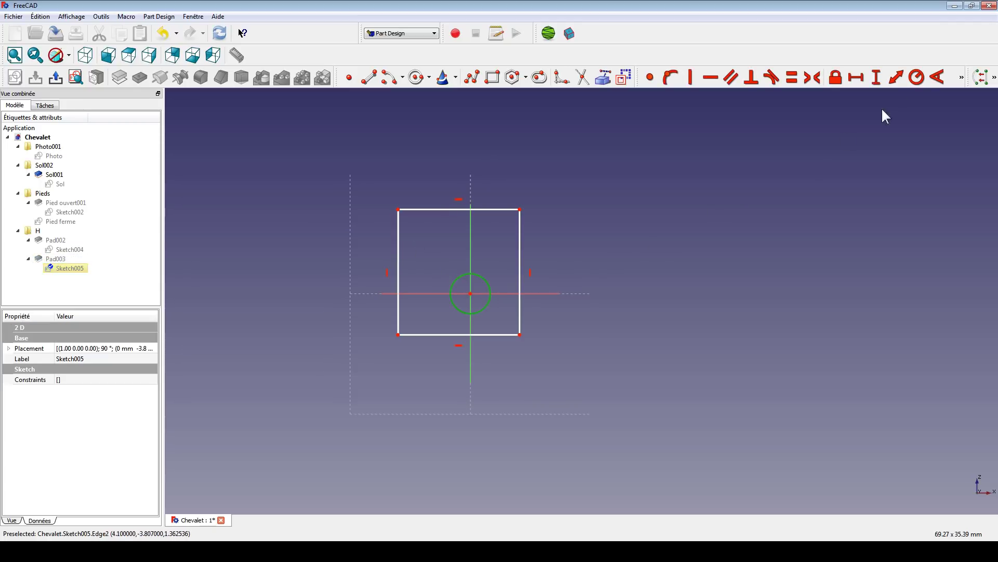
click(916, 77)
text(2mm)
key(Return)
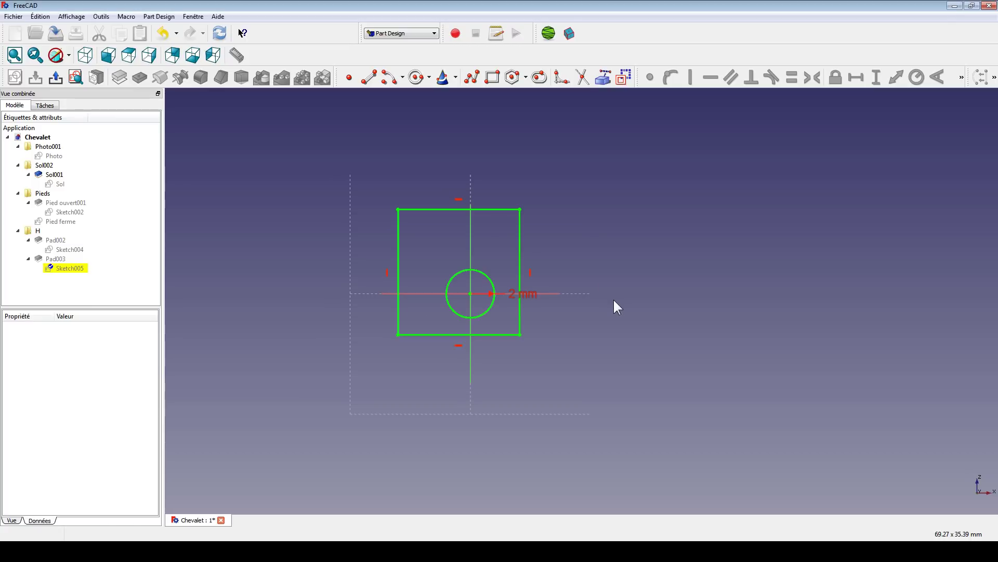
Close the sketch and display Pad003 again to check the hole through the side plate
click(55, 77)
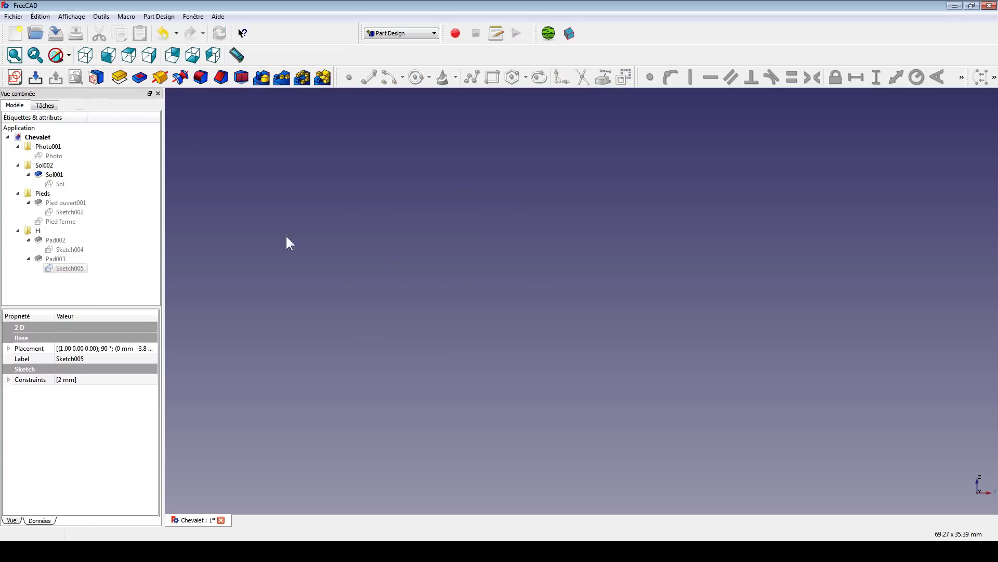
click(42, 257)
key(space)
drag(229, 257, 408, 388)
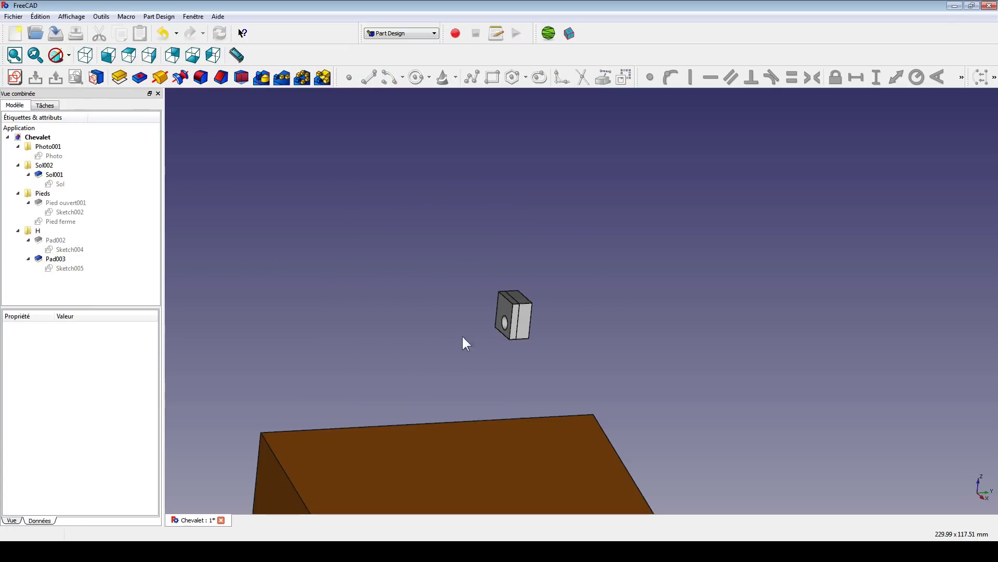
middle_drag(462, 335, 643, 352)
Create a new sketch on the narrow side face of Pad003's main block, next to the plate
click(541, 319)
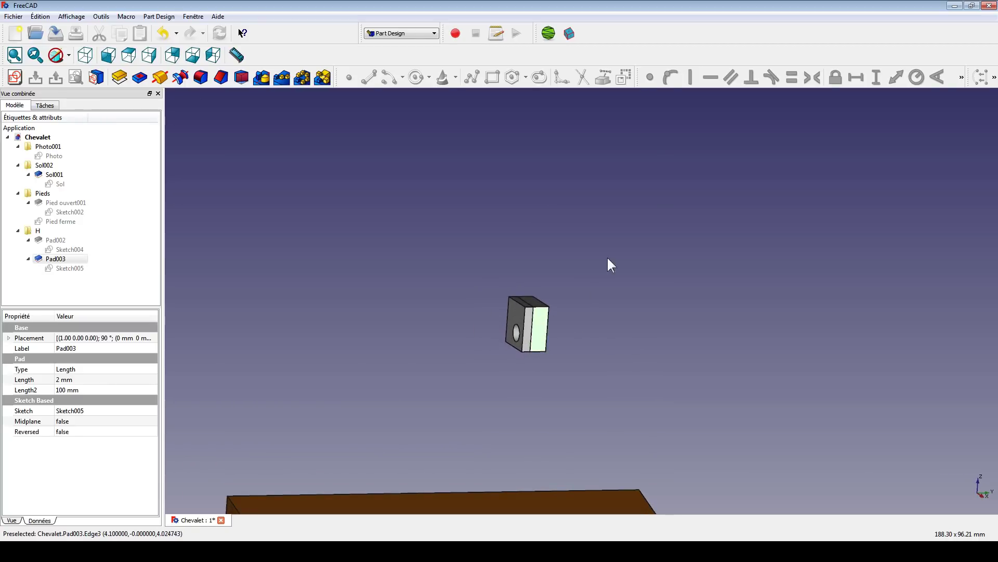
click(656, 373)
middle_drag(655, 372, 717, 341)
click(546, 325)
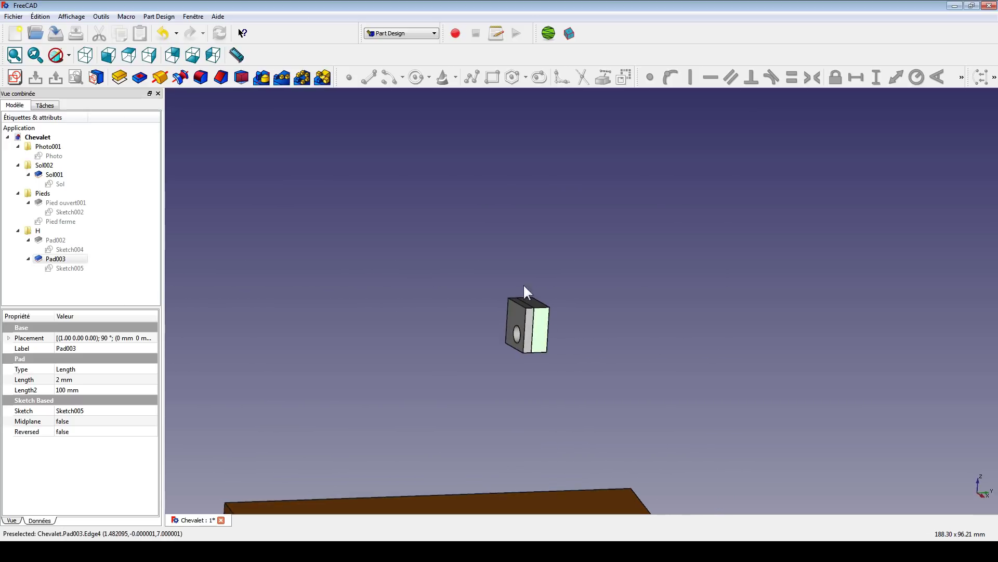
click(566, 383)
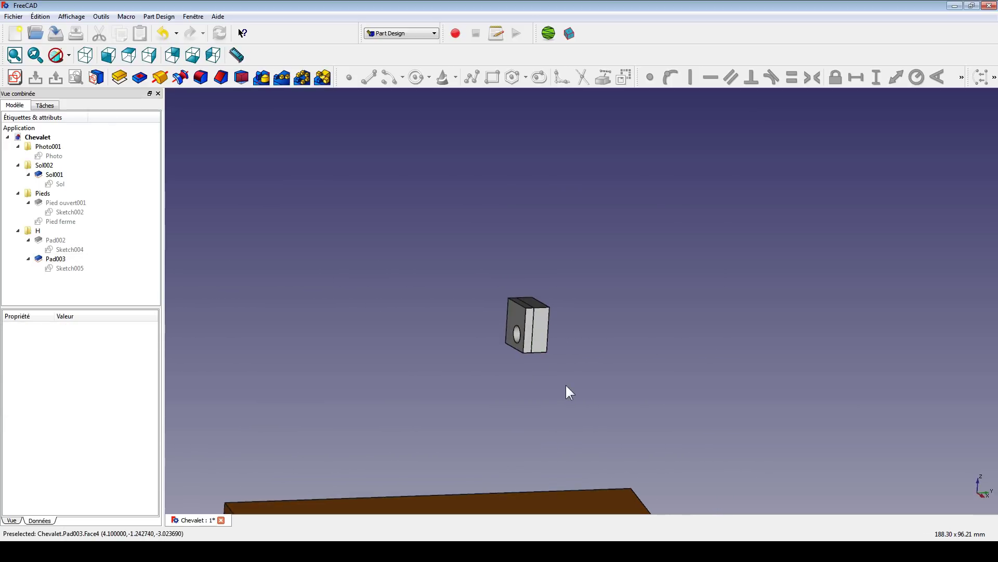
click(539, 326)
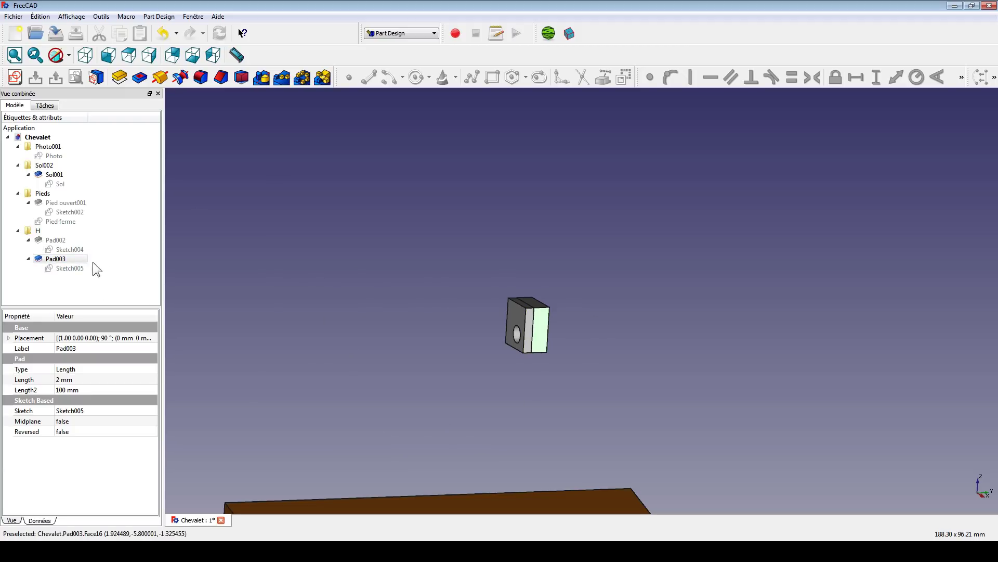
scroll(416, 338, up, 2)
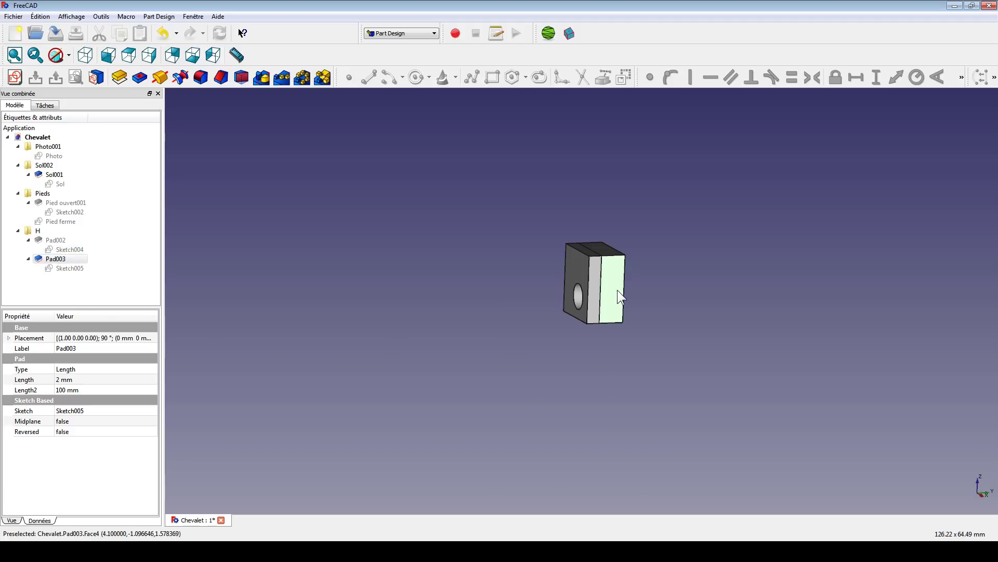
click(618, 291)
click(15, 77)
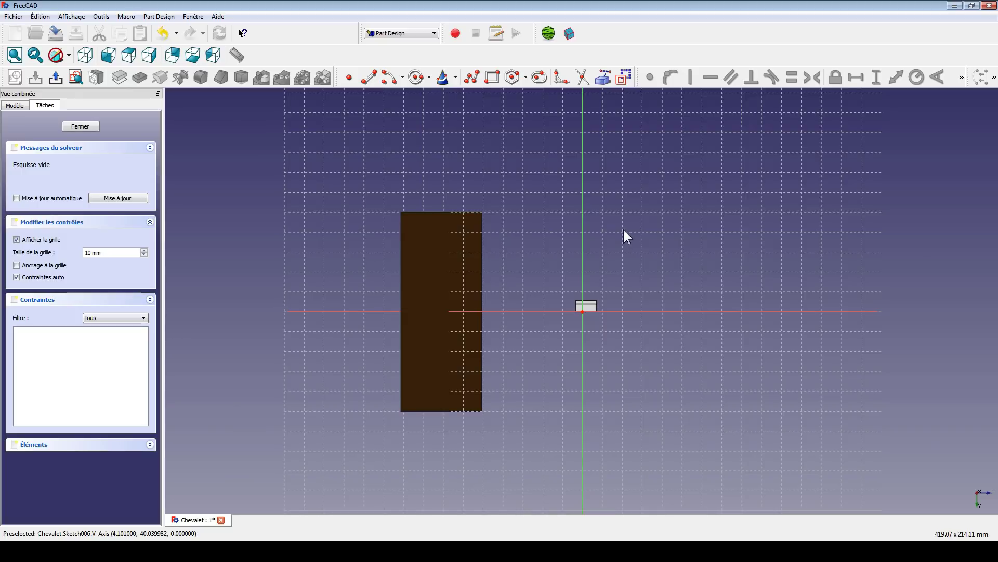
Examine how the new sketch plane is oriented relative to the head part and the ground block
middle_drag(623, 232, 549, 211)
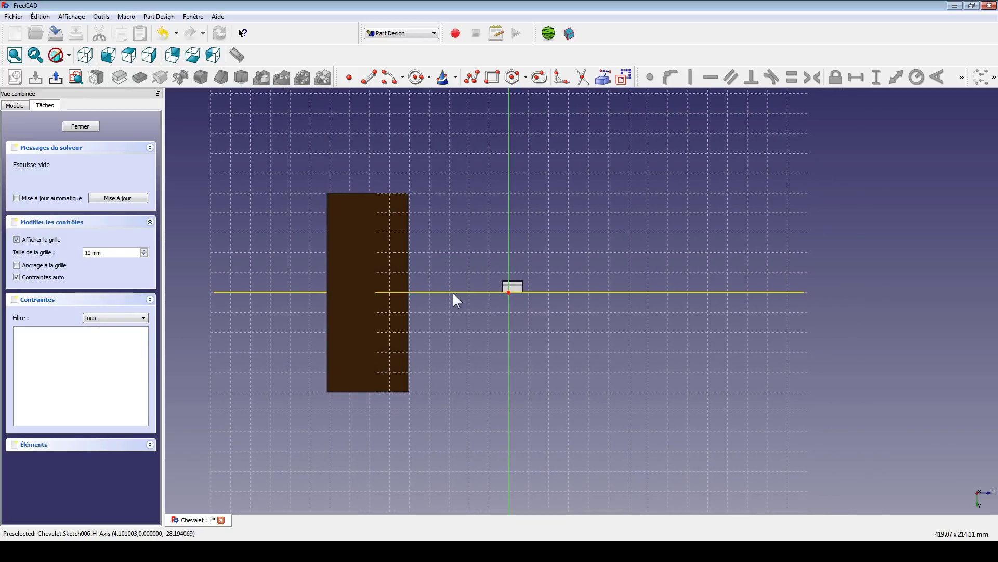
mouse_move(376, 422)
middle_down()
mouse_move(372, 433)
mouse_move(610, 474)
mouse_move(635, 245)
mouse_move(493, 280)
mouse_move(477, 254)
middle_up()
mouse_move(537, 258)
middle_down()
mouse_move(677, 314)
mouse_move(666, 348)
middle_up()
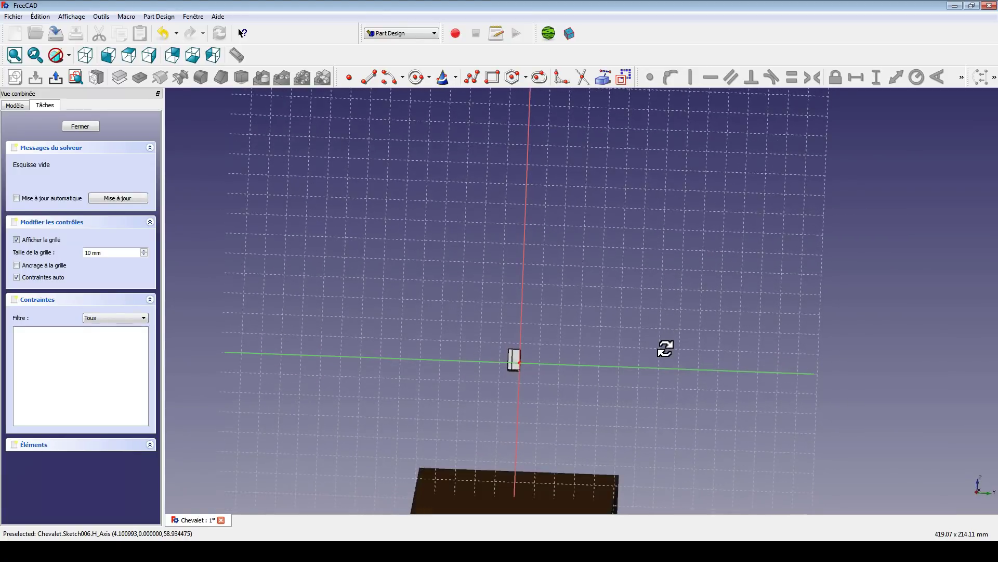
click(76, 77)
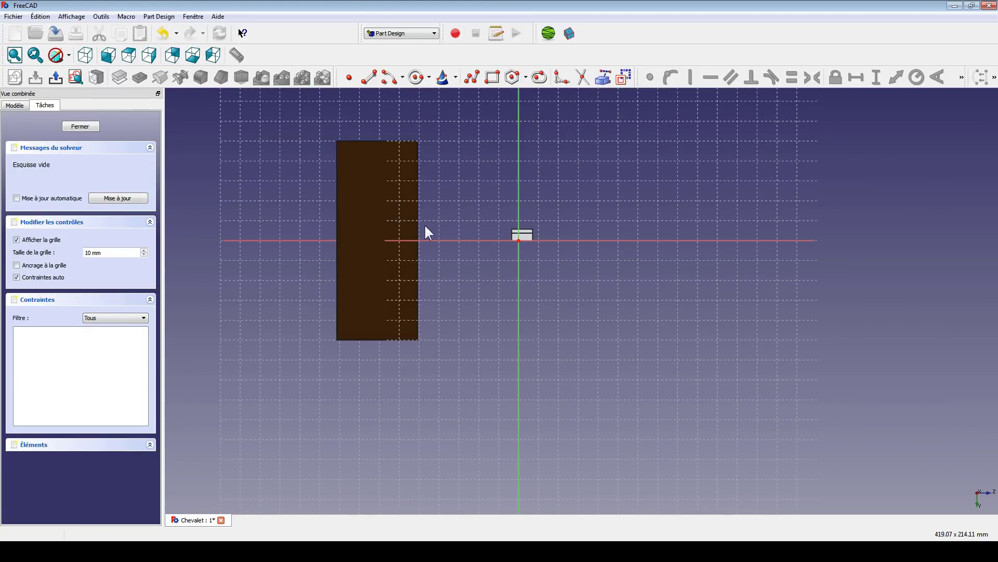
scroll(414, 182, up, 3)
mouse_move(403, 142)
middle_down()
mouse_move(475, 285)
mouse_move(457, 249)
middle_up()
scroll(517, 224, down, 3)
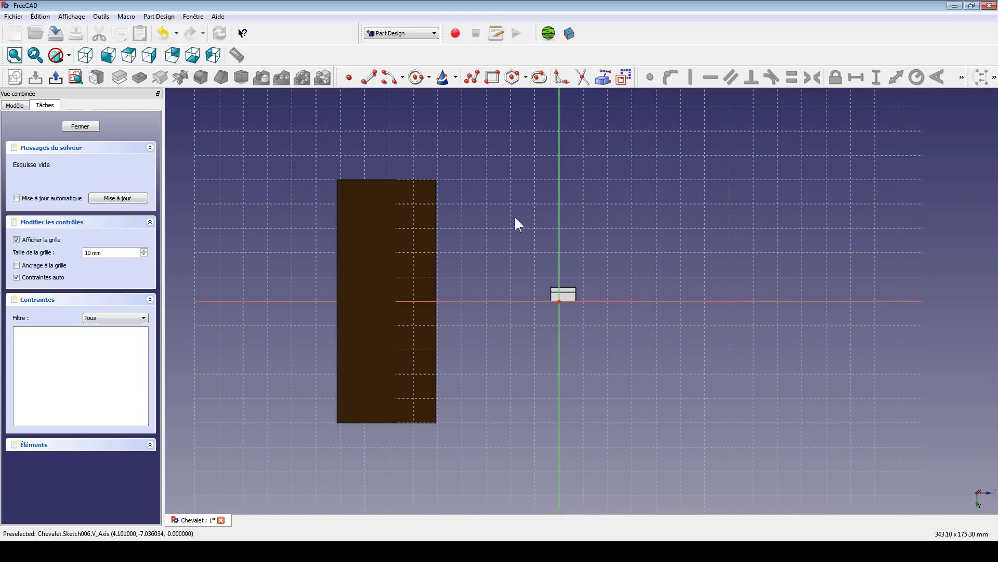
mouse_move(517, 223)
middle_down()
mouse_move(531, 232)
mouse_move(532, 217)
middle_up()
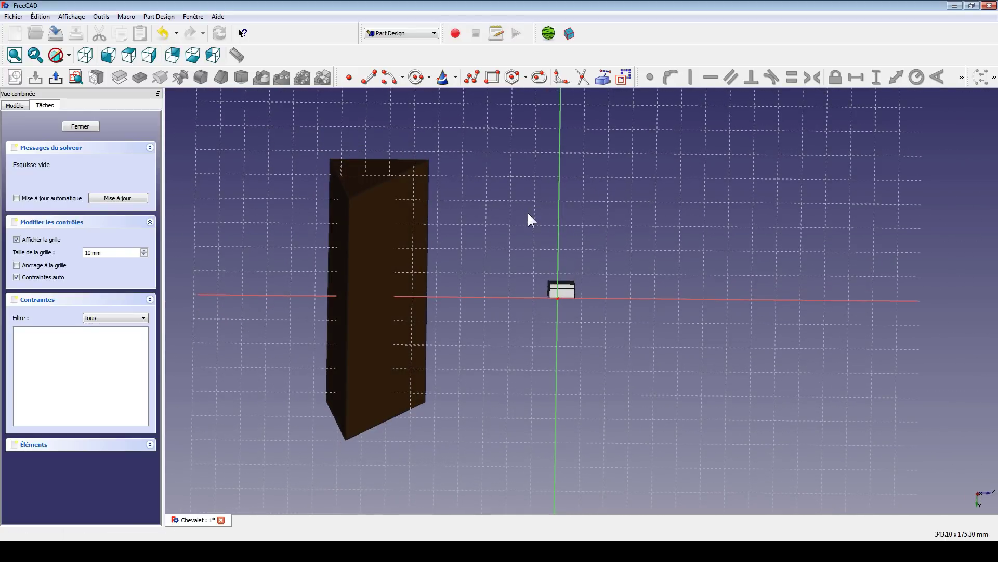
scroll(503, 182, up, 2)
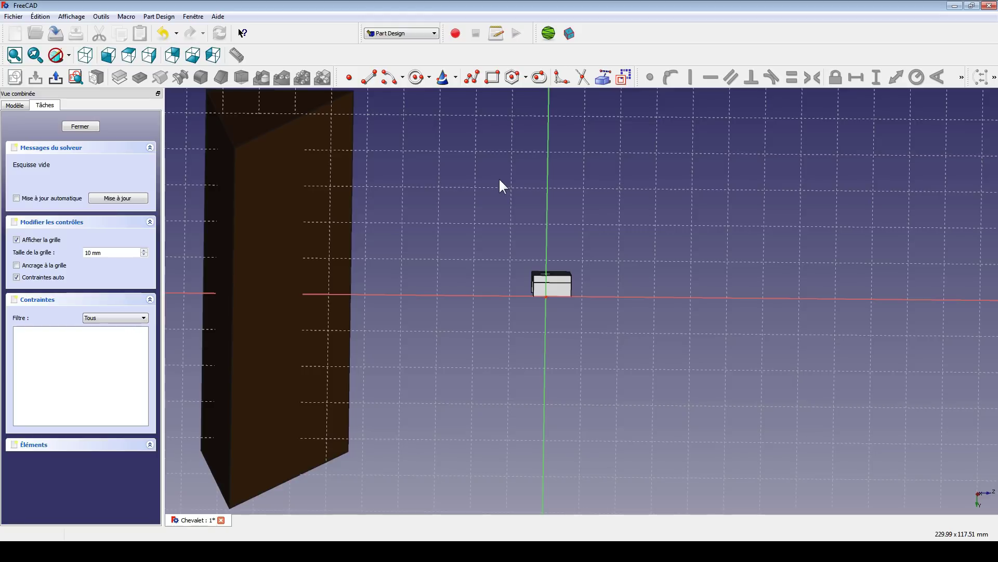
mouse_move(635, 217)
middle_down()
mouse_move(620, 249)
mouse_move(619, 176)
middle_up()
click(76, 77)
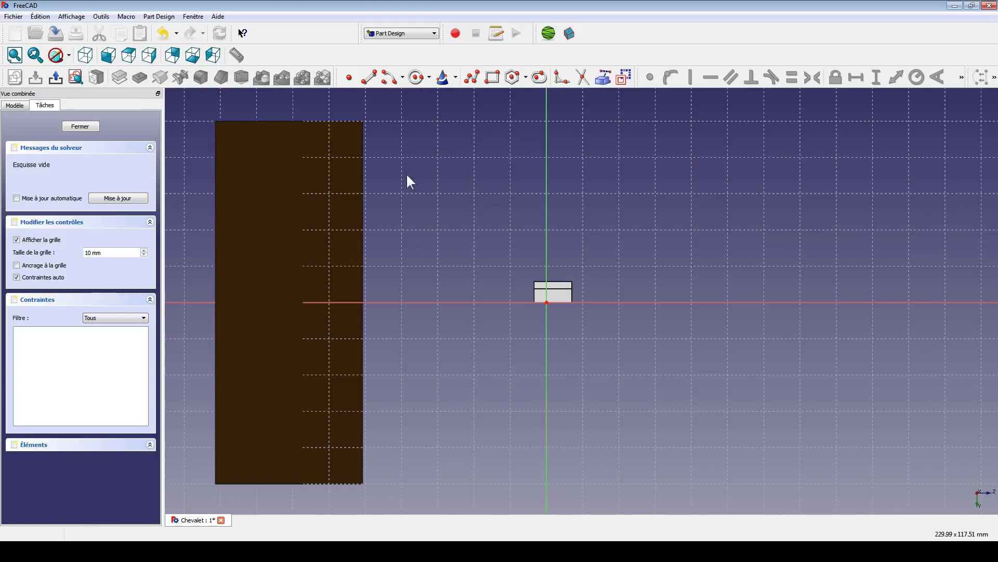
Draw a closed slanted polyline profile beside the head part, with vertical ends and a rectangular tab about 10 mm wide on its lower edge
click(472, 77)
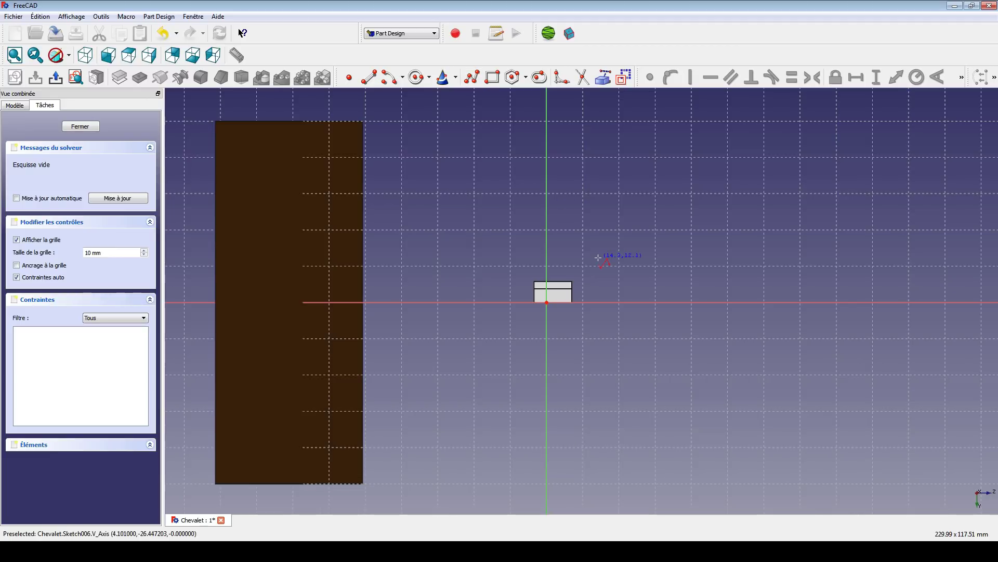
scroll(587, 268, down, 1)
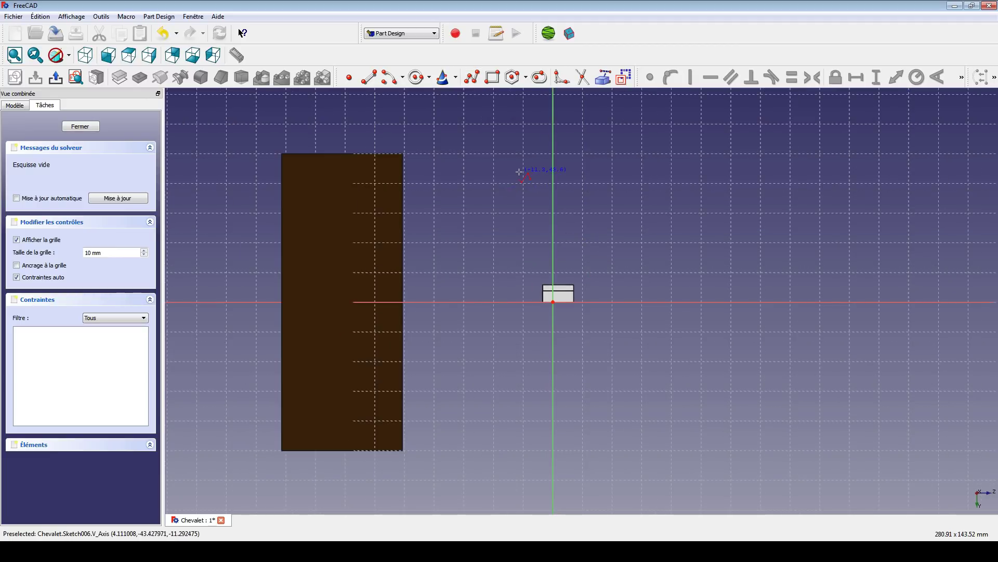
click(420, 160)
click(420, 194)
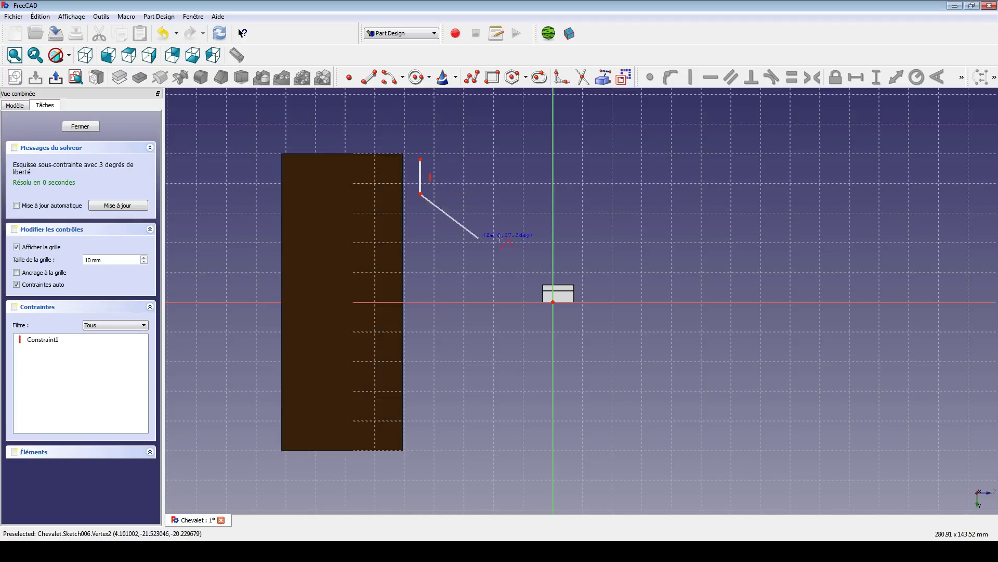
click(566, 245)
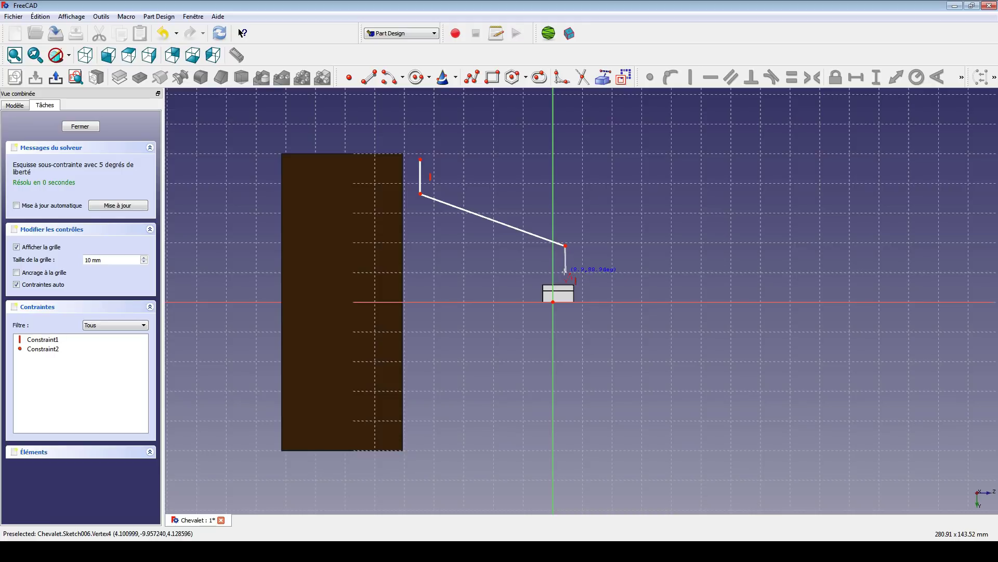
click(565, 271)
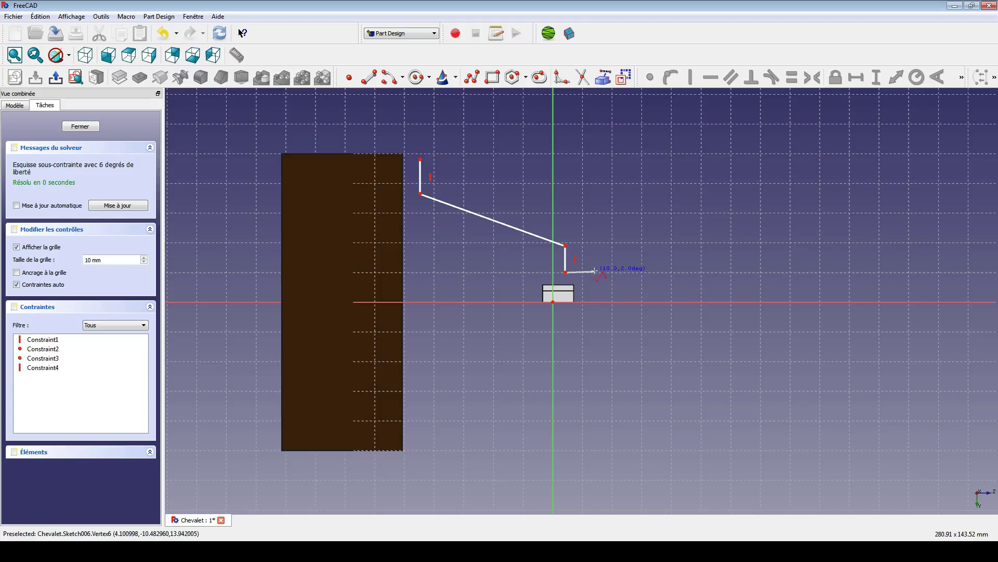
click(595, 271)
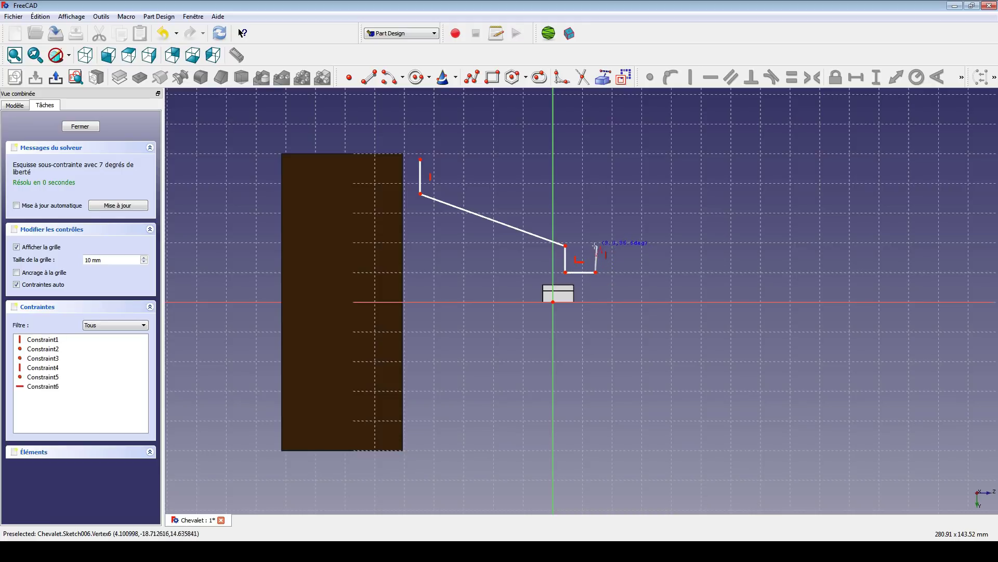
click(595, 247)
click(702, 286)
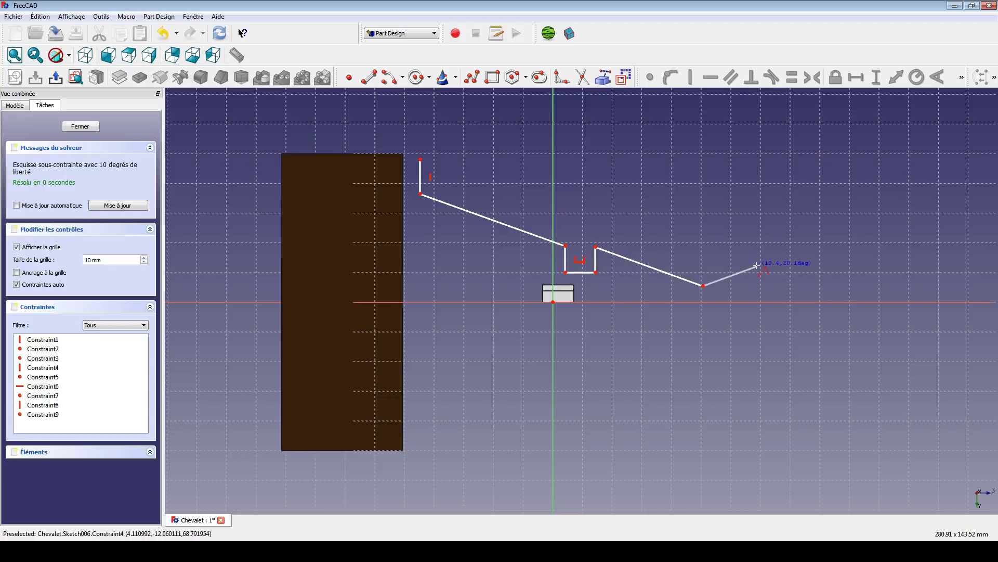
click(702, 242)
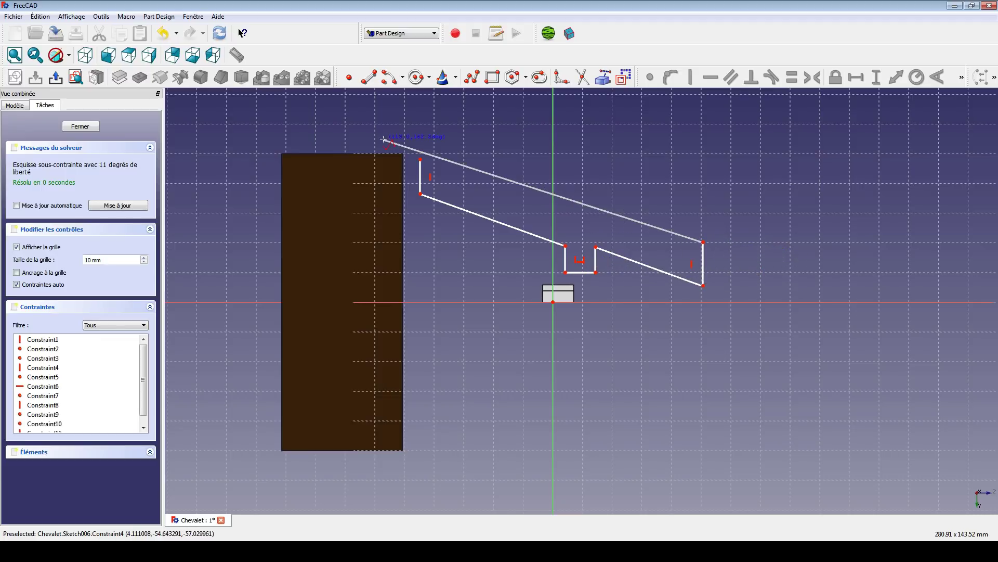
click(421, 157)
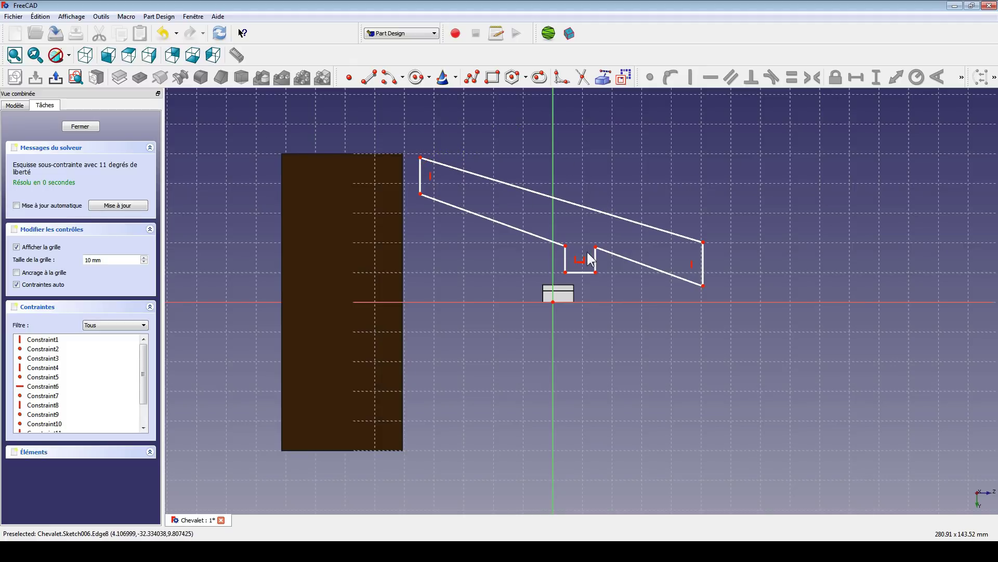
Reshape the profile by moving its two lower slanted edges so that the tab becomes longer and narrower
scroll(529, 256, up, 1)
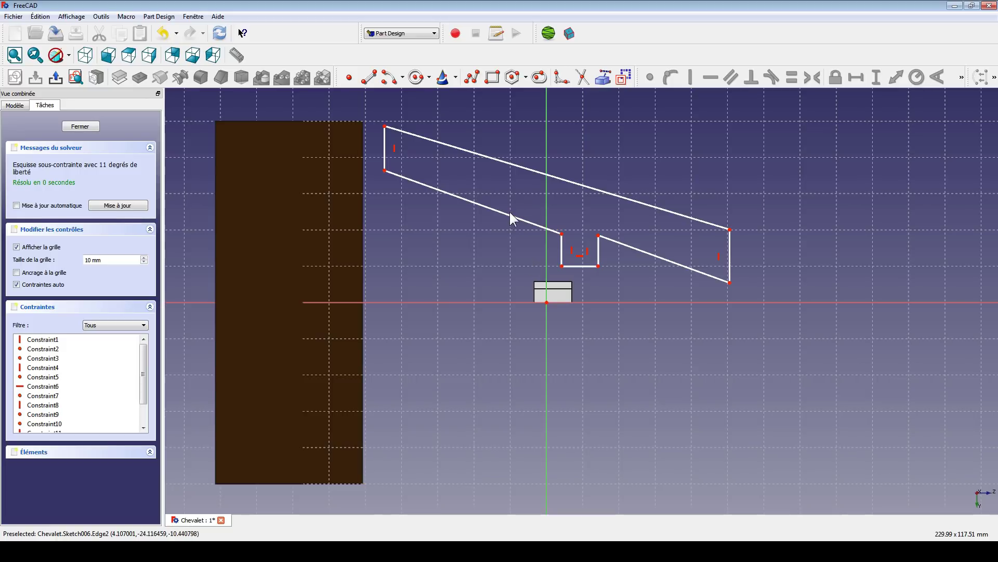
drag(644, 255, 512, 203)
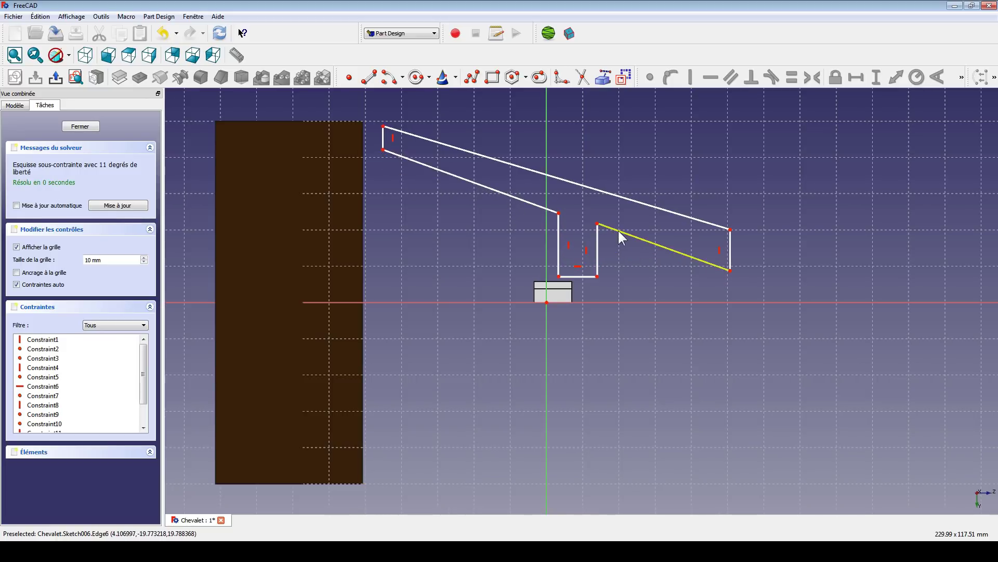
mouse_move(619, 233)
mouse_down()
mouse_move(630, 254)
mouse_move(614, 228)
mouse_up()
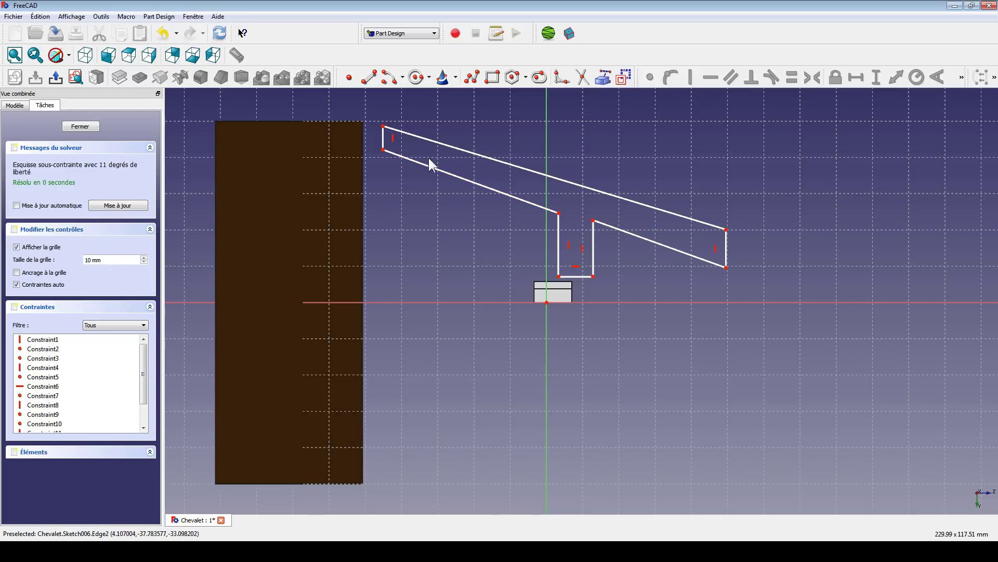
click(443, 172)
click(452, 148)
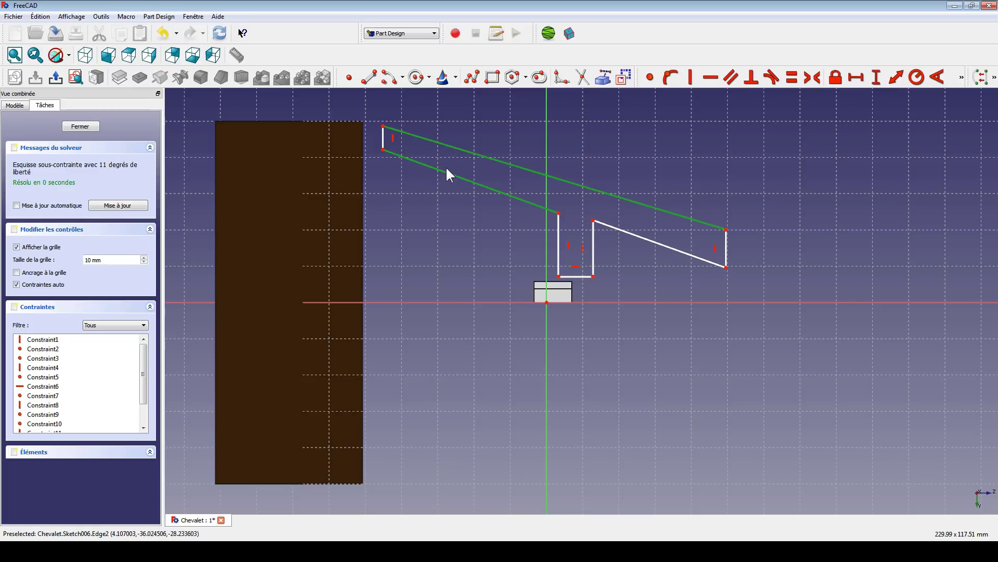
click(446, 163)
mouse_move(648, 239)
mouse_down()
mouse_move(653, 225)
mouse_move(641, 241)
mouse_move(642, 229)
mouse_move(646, 254)
mouse_move(639, 243)
mouse_up()
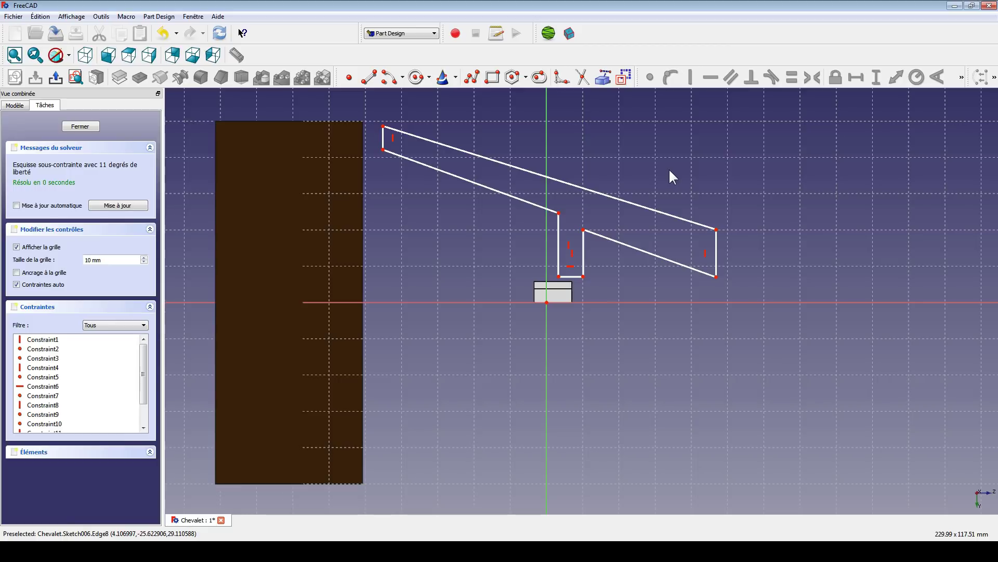
Draw a construction line joining the two upper corners of the tab, bridging the gap between the lower slanted edges
click(545, 209)
click(534, 214)
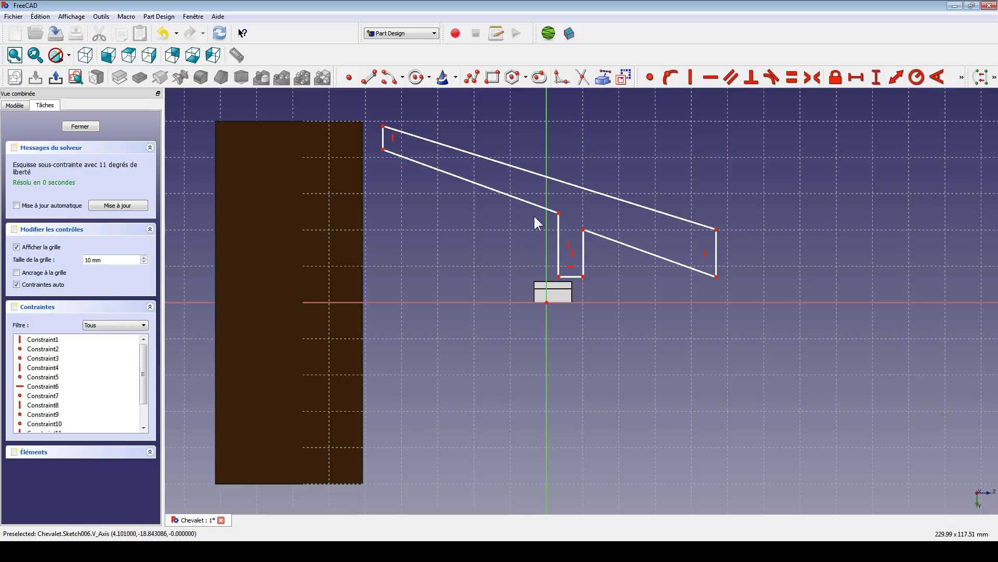
click(370, 78)
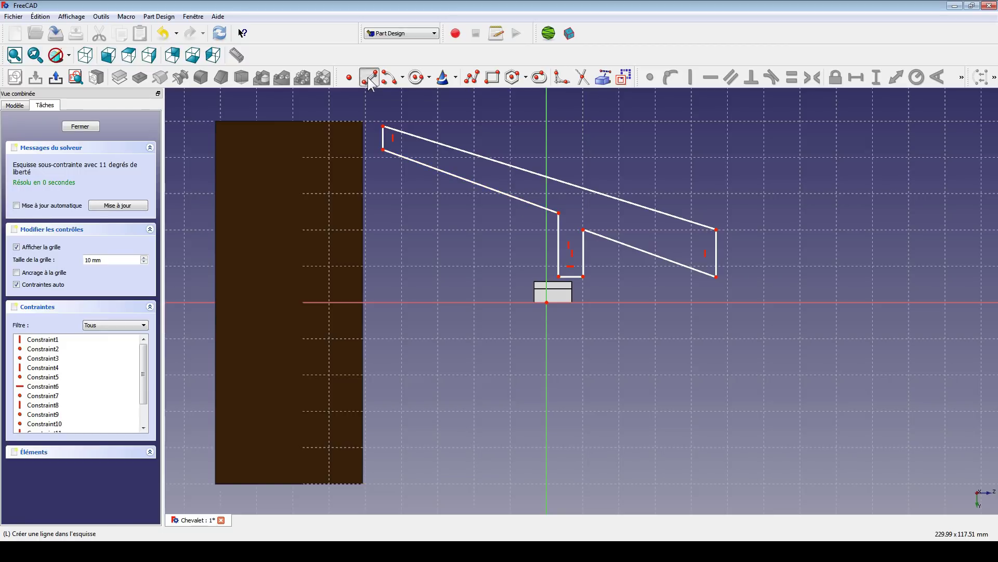
click(559, 212)
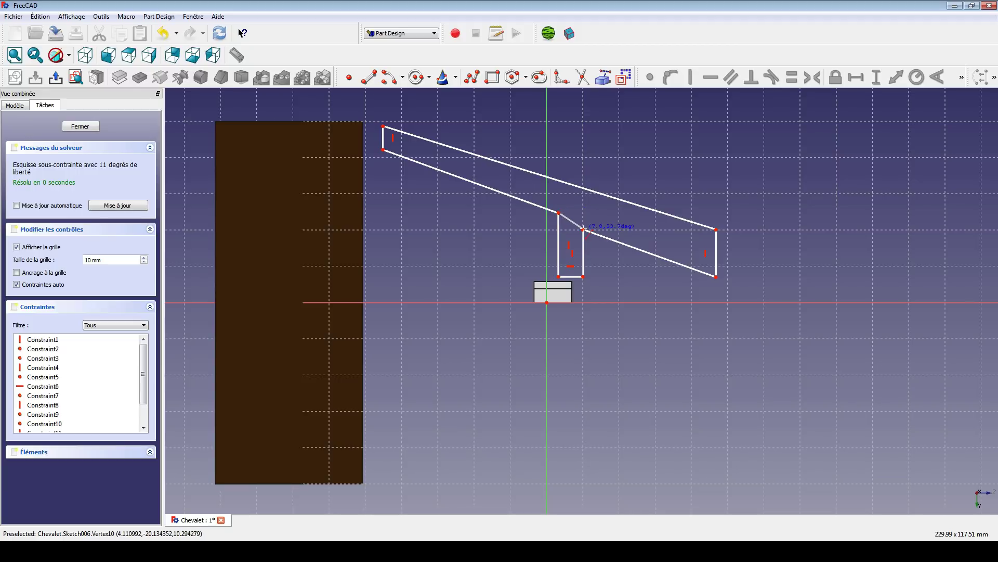
click(583, 230)
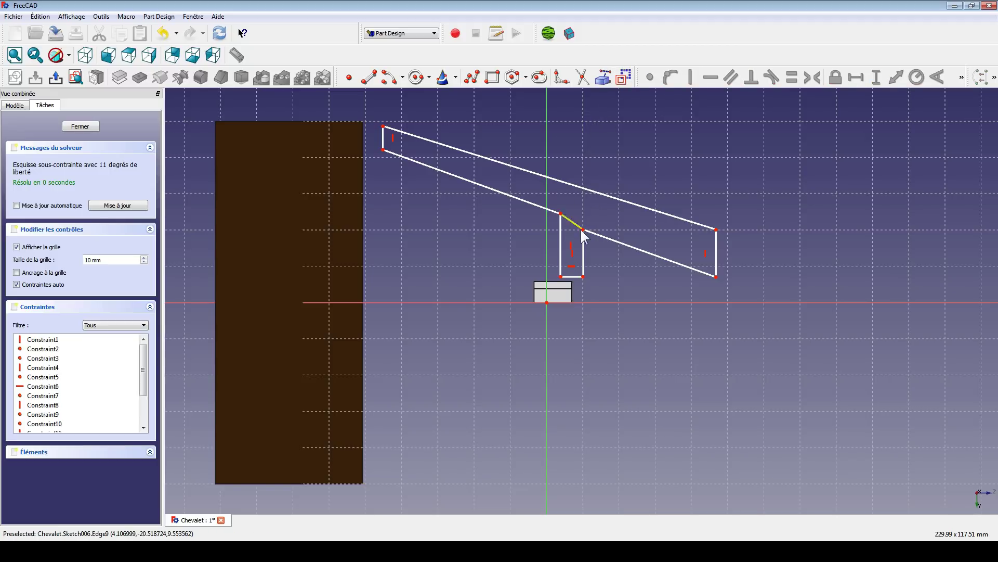
Constrain both lower slanted edges, one on each side of the tab, parallel to the bridging construction line
click(540, 209)
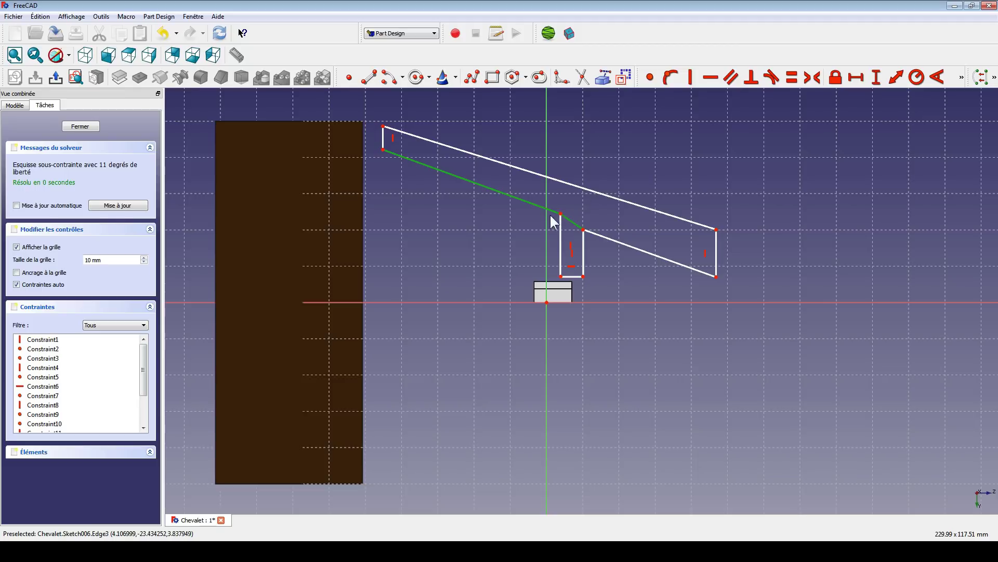
click(728, 79)
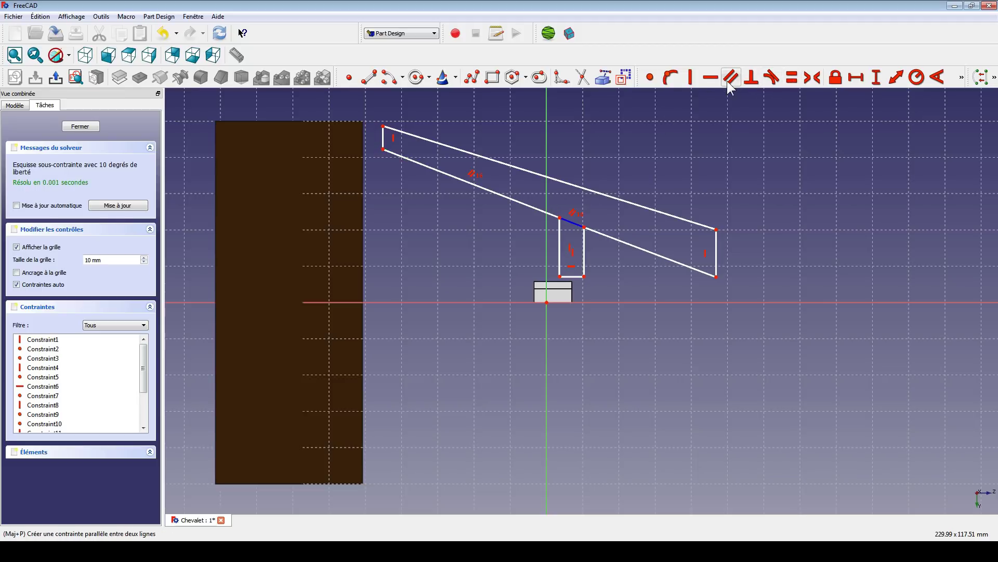
click(607, 236)
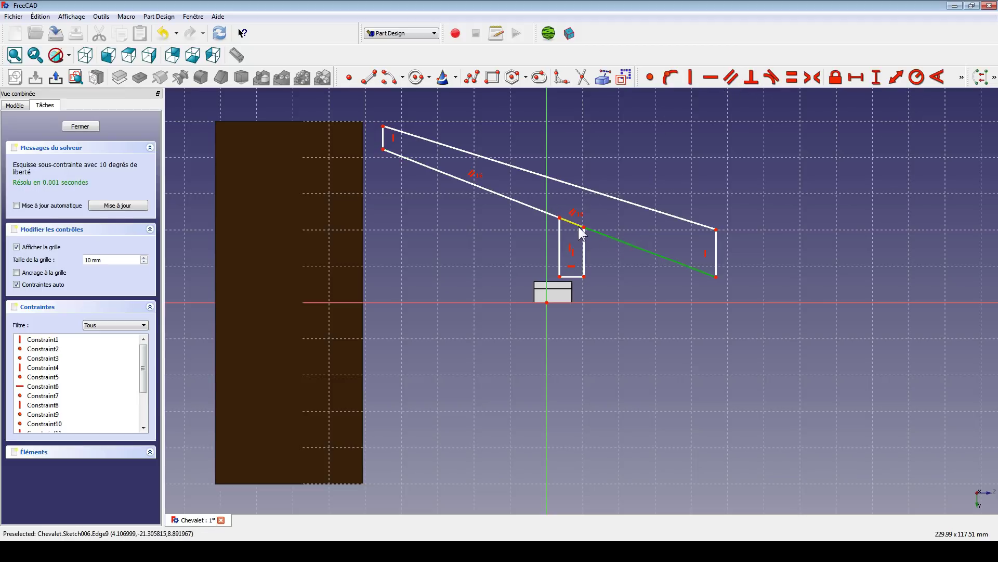
click(731, 78)
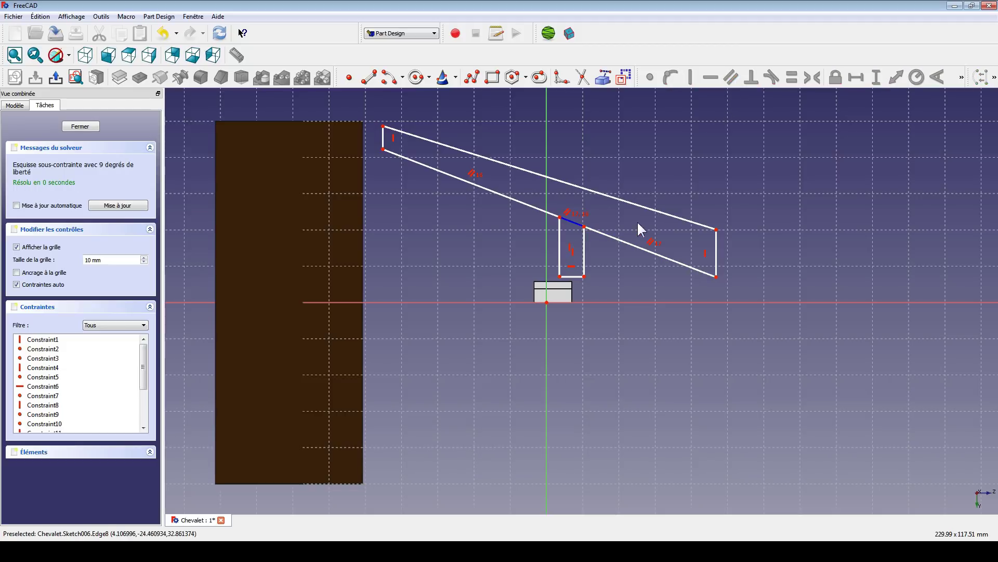
Constrain the long upper slanted edge parallel to the bridging construction line
scroll(608, 136, up, 2)
middle_drag(596, 176, 582, 205)
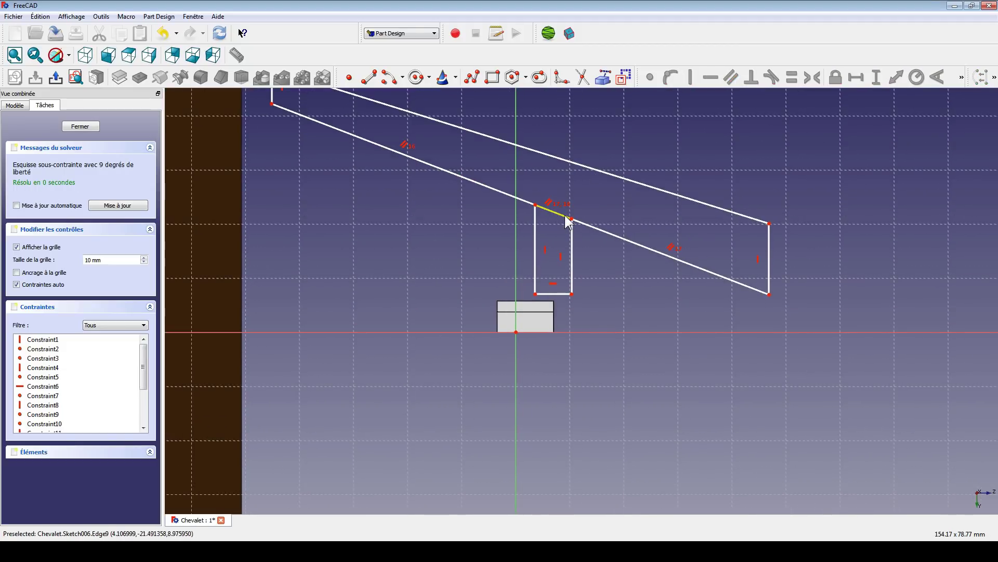
click(567, 216)
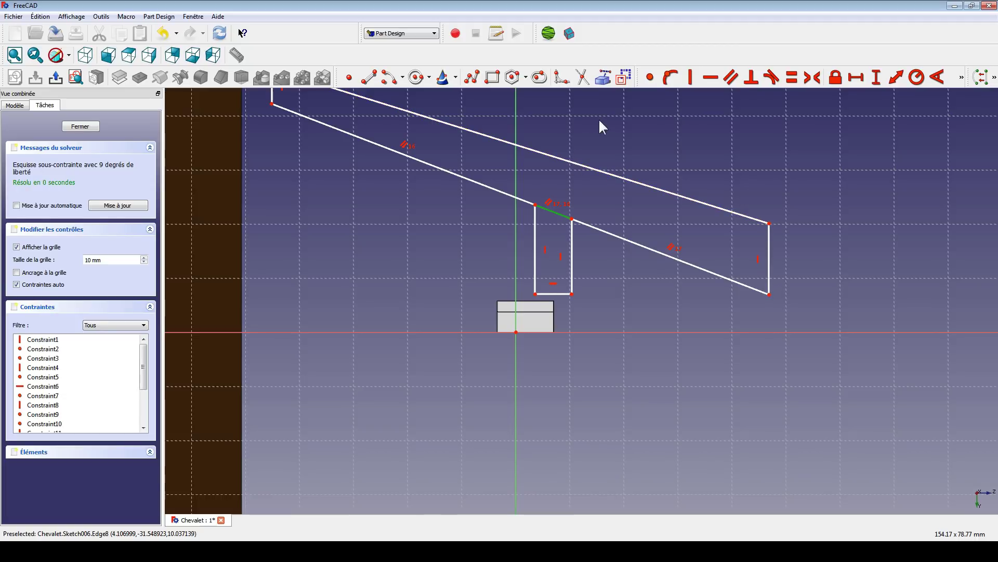
middle_drag(599, 121, 621, 199)
click(580, 233)
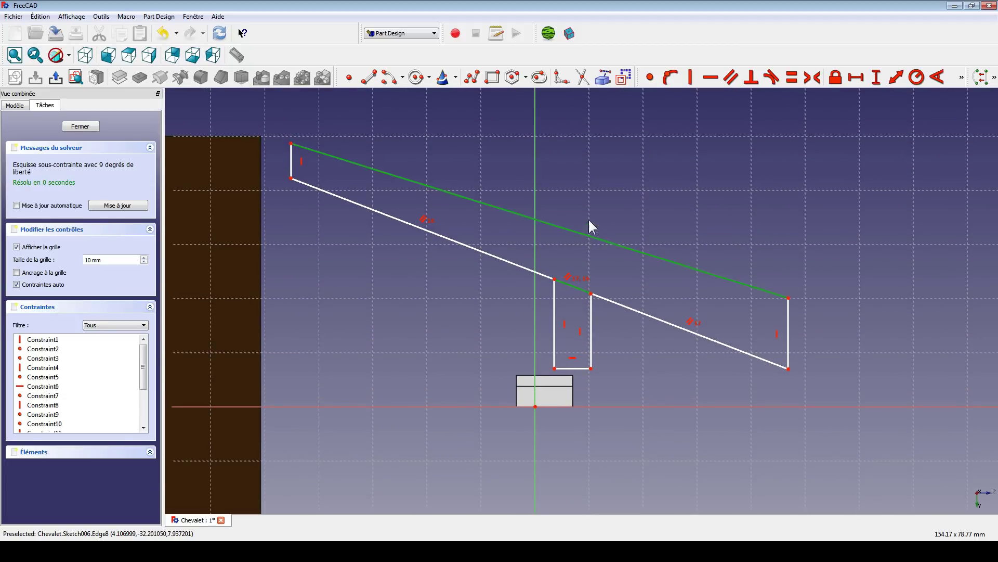
click(730, 78)
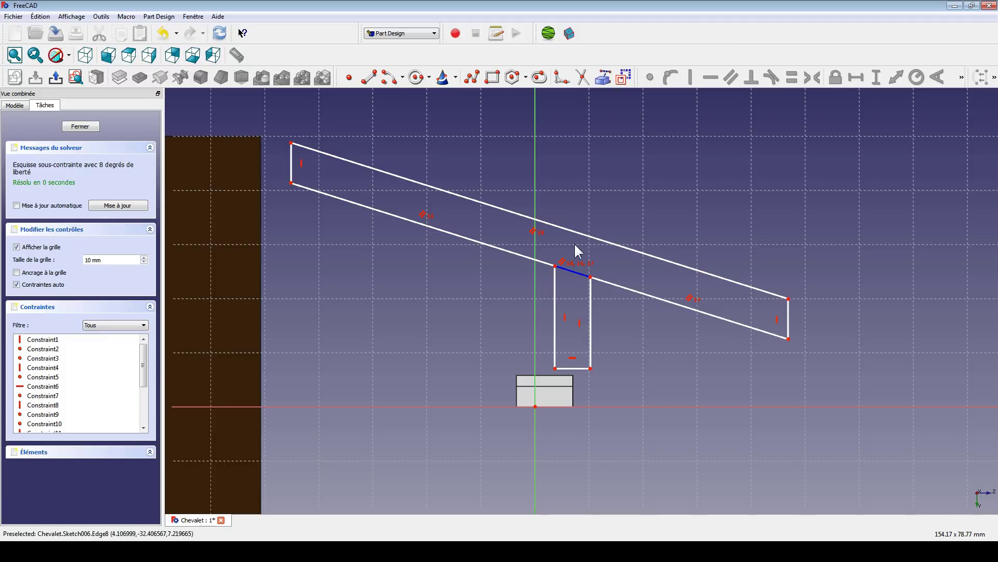
Draw a construction line about 7 mm long across the slanted bar, from the bridging line to the long upper edge
scroll(574, 242, up, 3)
scroll(555, 189, down, 1)
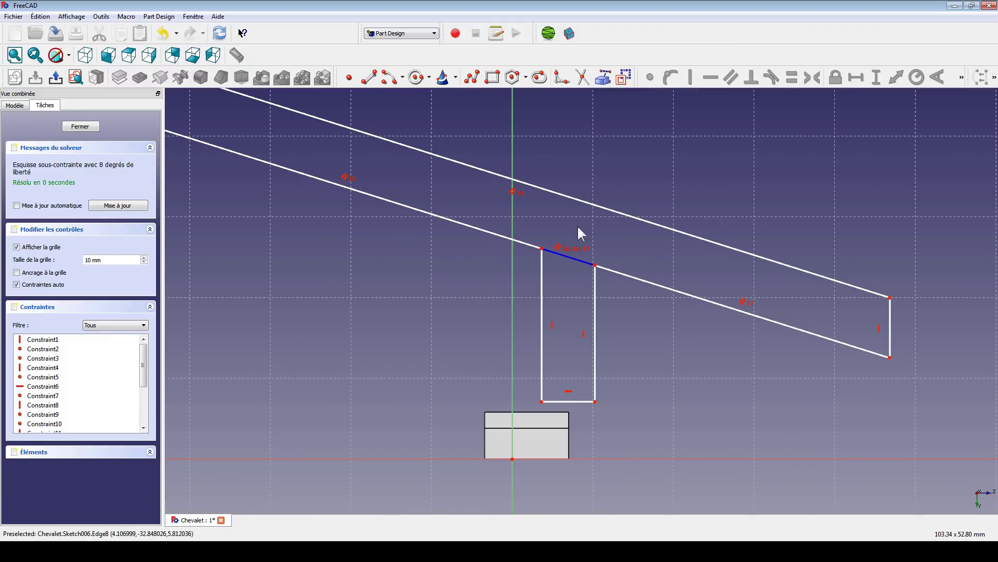
click(567, 255)
click(575, 200)
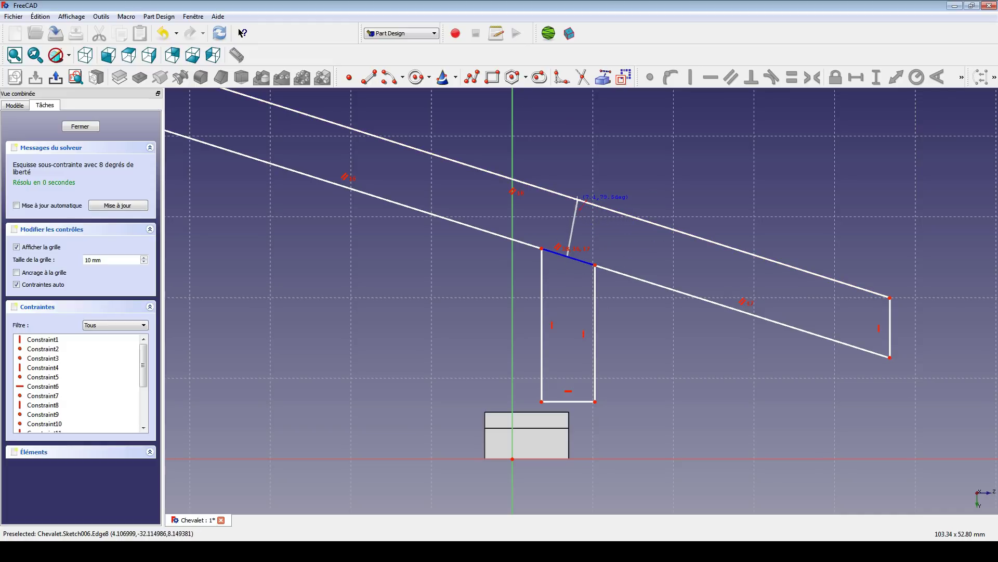
click(576, 231)
click(623, 77)
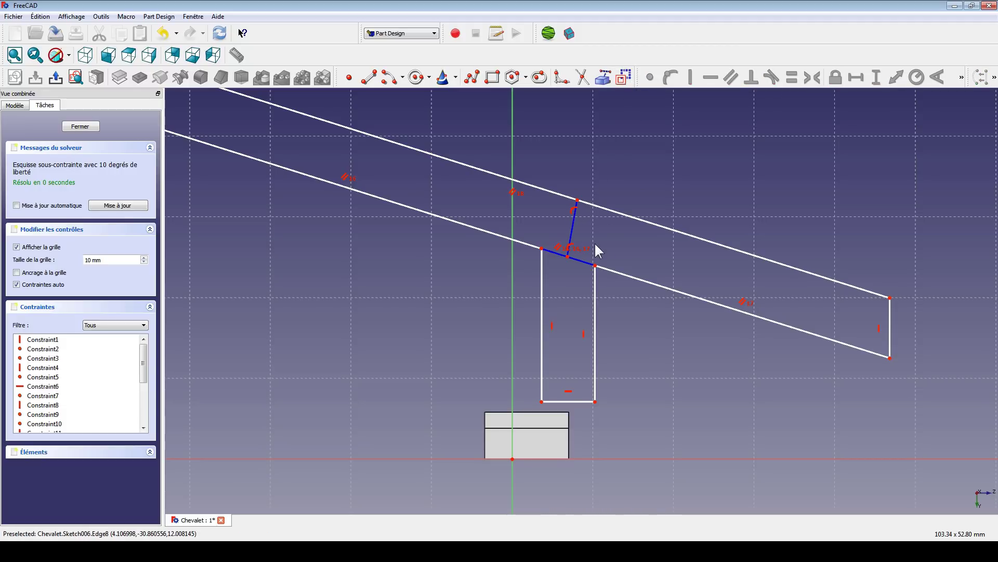
Constrain the short construction line across the bar perpendicular to the bridging line above the tab
click(583, 262)
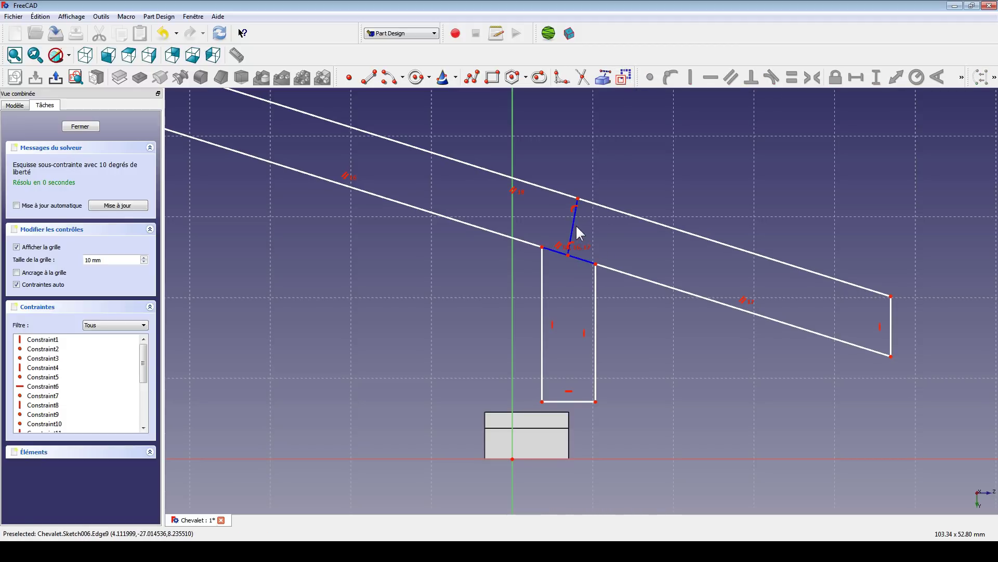
click(575, 229)
click(751, 78)
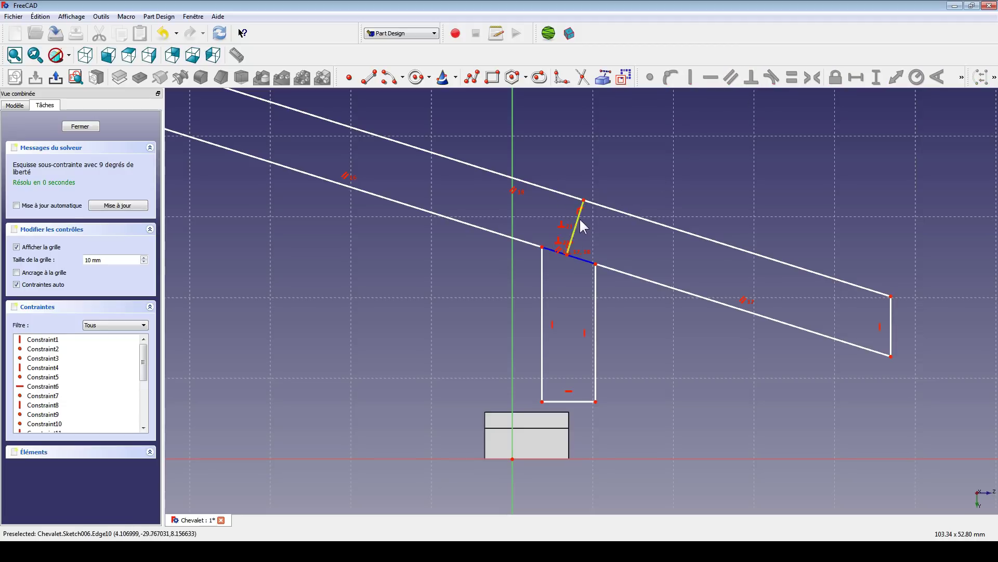
Set the length of the short cross construction line to 4 mm and move its dimension label clear along the bar
click(578, 217)
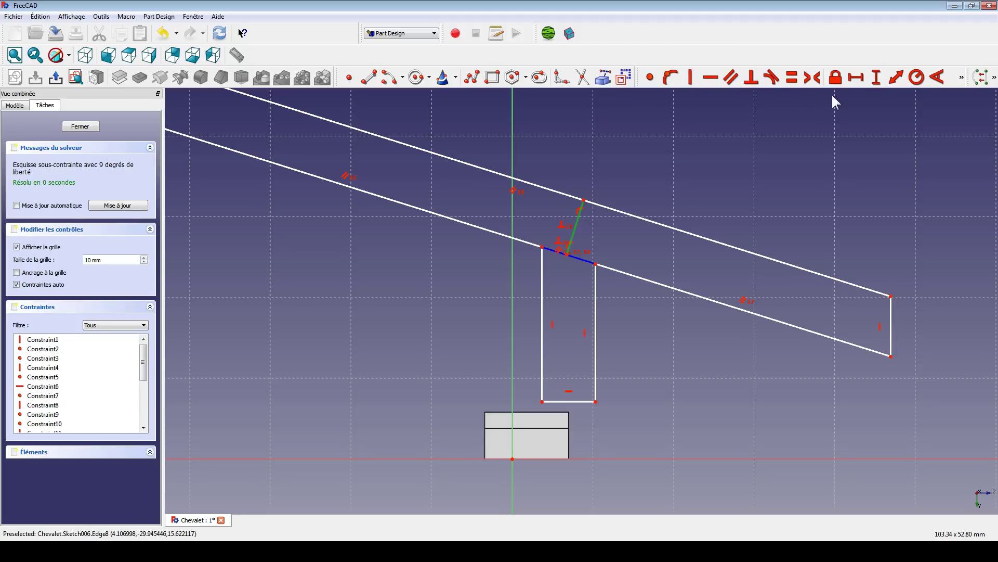
click(890, 80)
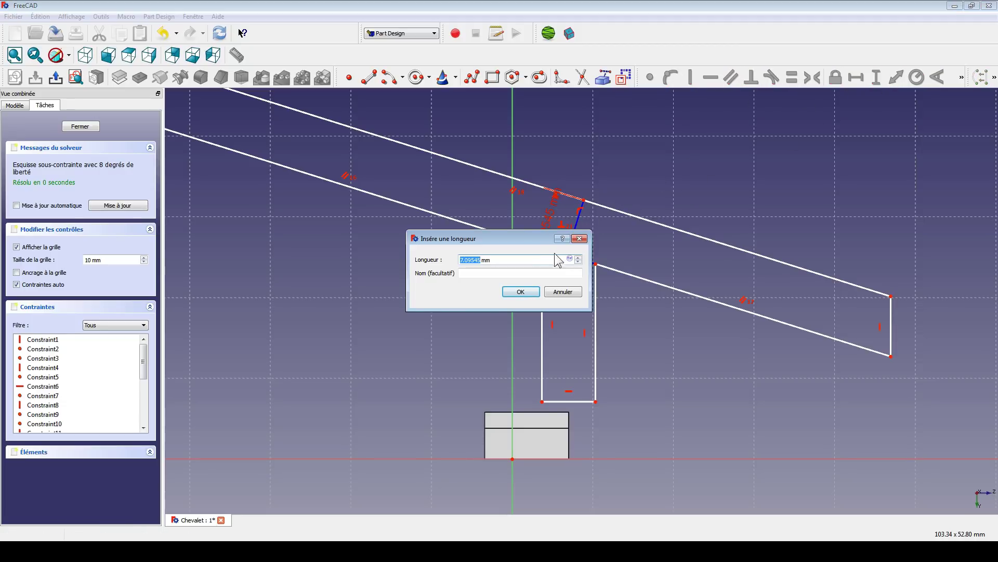
text(4)
key(Return)
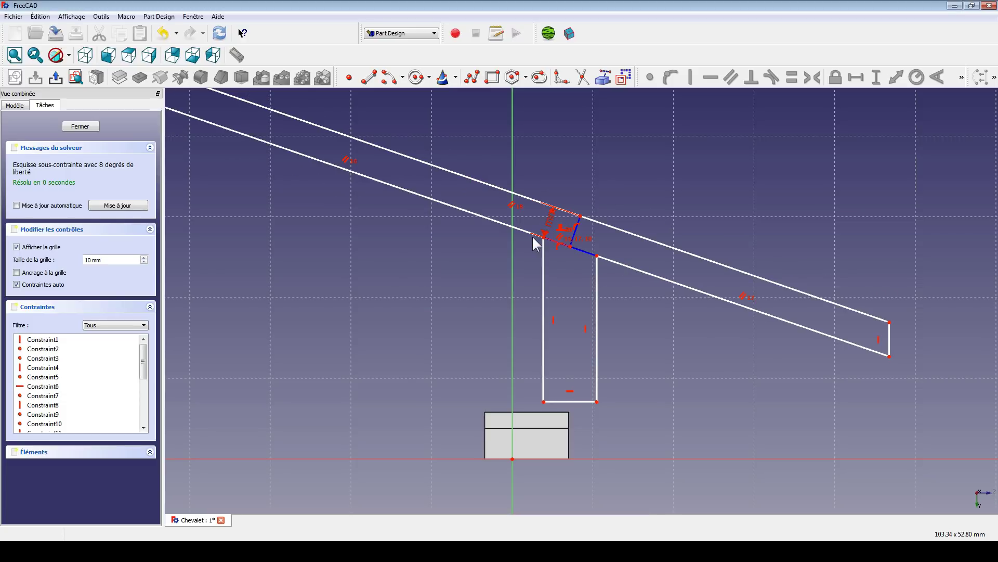
scroll(579, 224, up, 1)
drag(557, 159, 844, 344)
scroll(755, 291, down, 3)
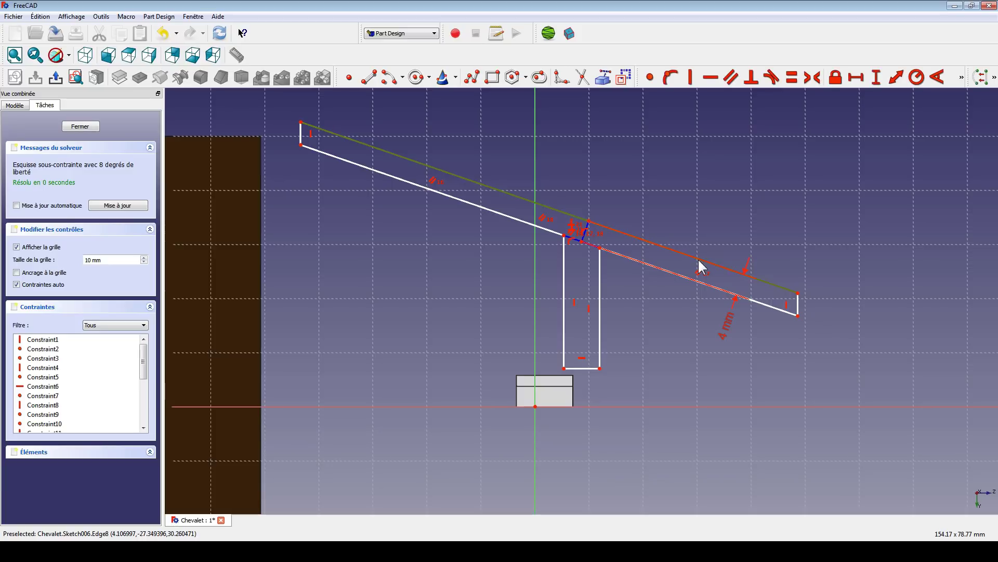
click(687, 276)
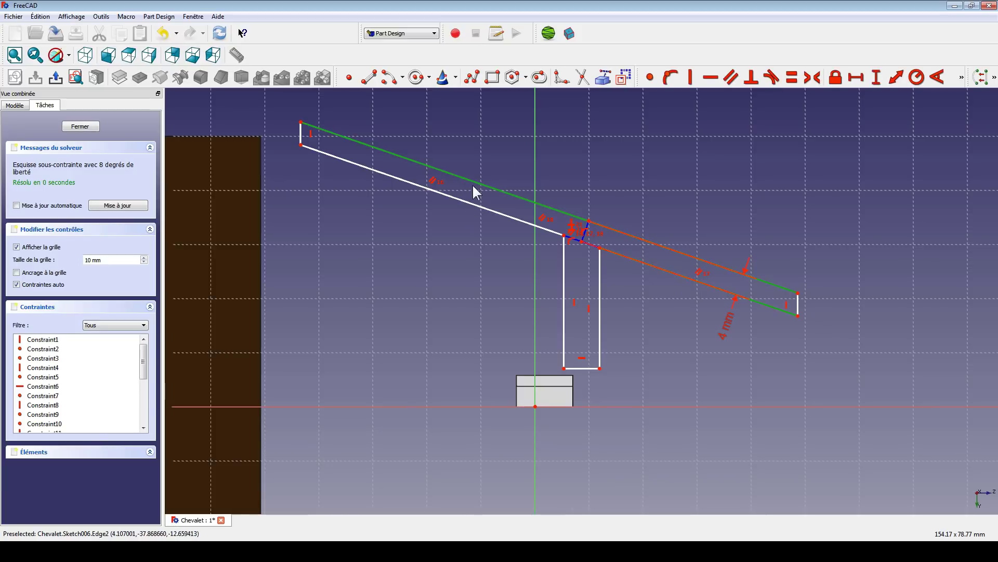
click(466, 235)
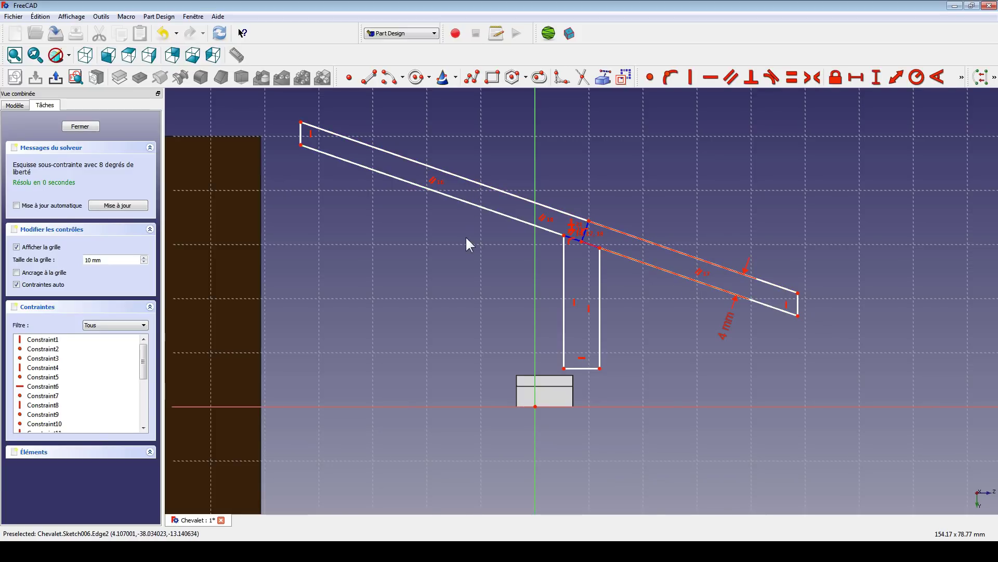
Reposition the lower end of the tab over the side of the head part's block, checking its placement in 3D
scroll(587, 284, up, 3)
scroll(588, 278, down, 3)
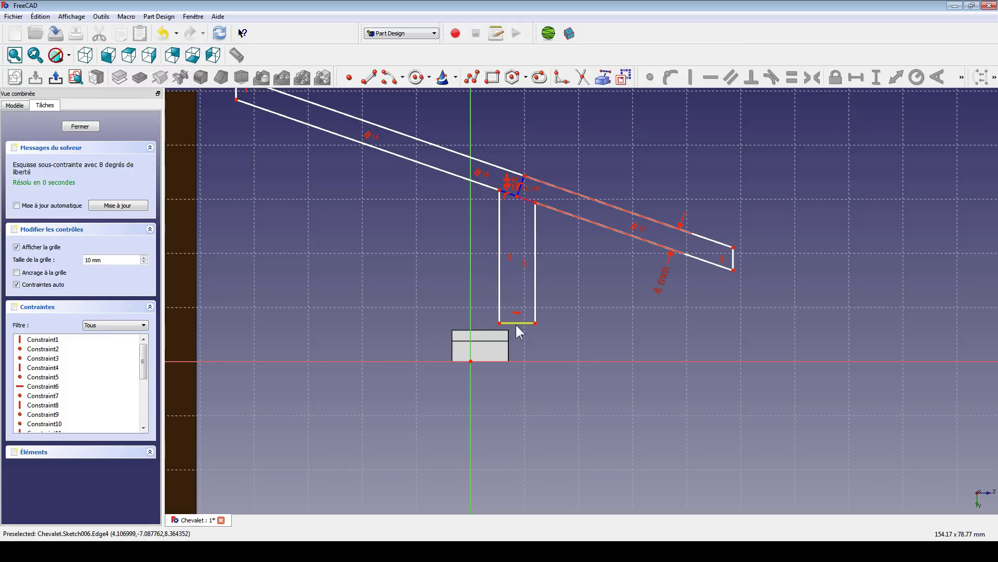
mouse_move(516, 327)
mouse_down()
mouse_move(501, 321)
mouse_move(514, 316)
mouse_up()
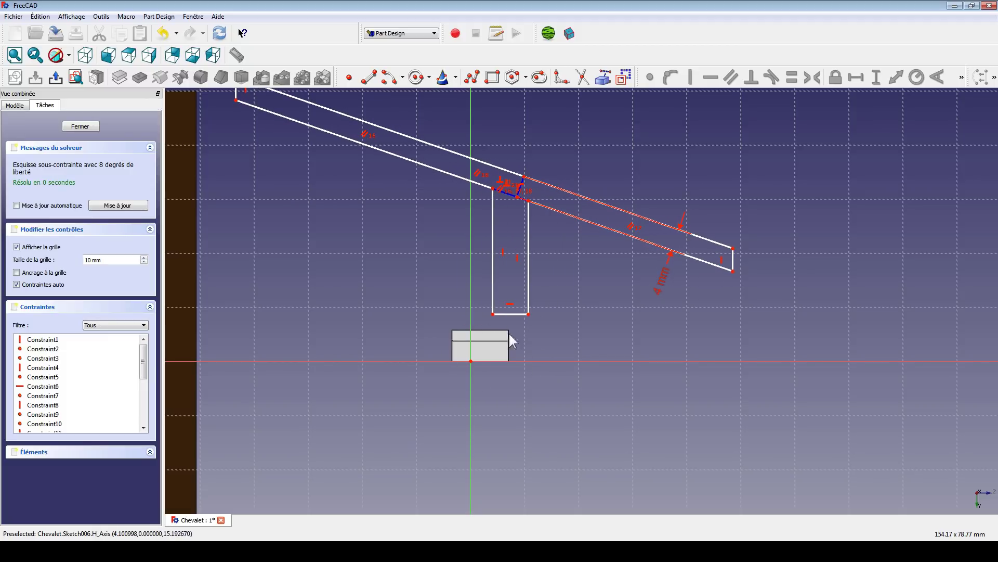
mouse_move(450, 277)
middle_down()
mouse_move(464, 263)
mouse_move(479, 290)
mouse_move(513, 306)
middle_up()
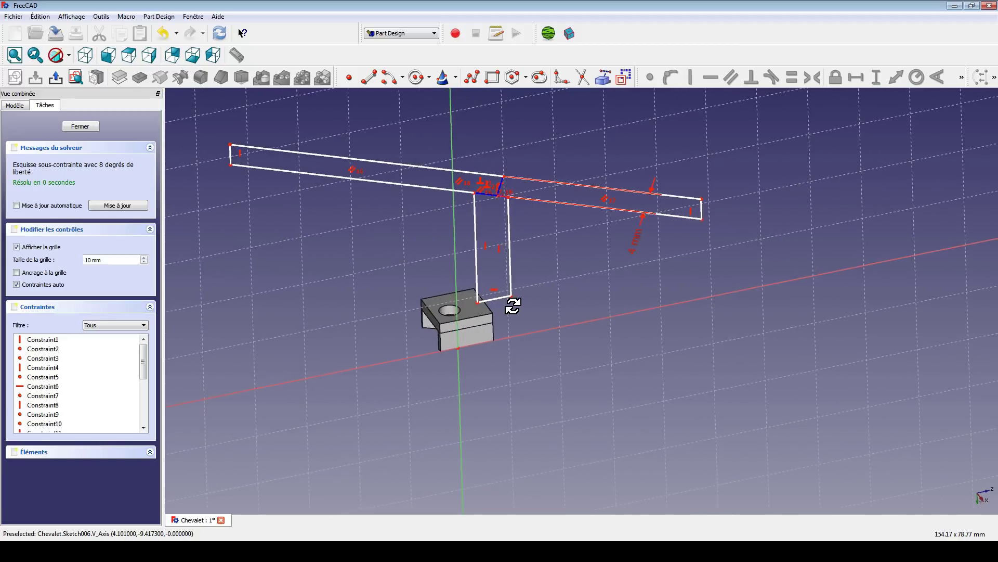
scroll(512, 306, up, 5)
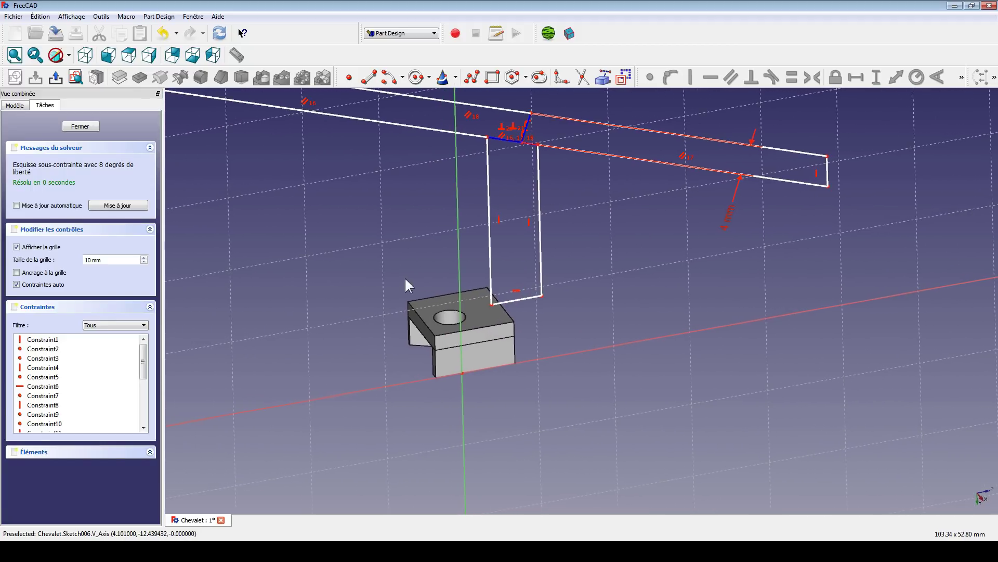
mouse_move(504, 302)
mouse_down()
mouse_move(459, 311)
mouse_move(444, 327)
mouse_move(447, 340)
mouse_up()
mouse_move(448, 340)
middle_down()
mouse_move(420, 345)
mouse_move(495, 346)
mouse_move(492, 366)
mouse_move(535, 383)
mouse_move(482, 373)
middle_up()
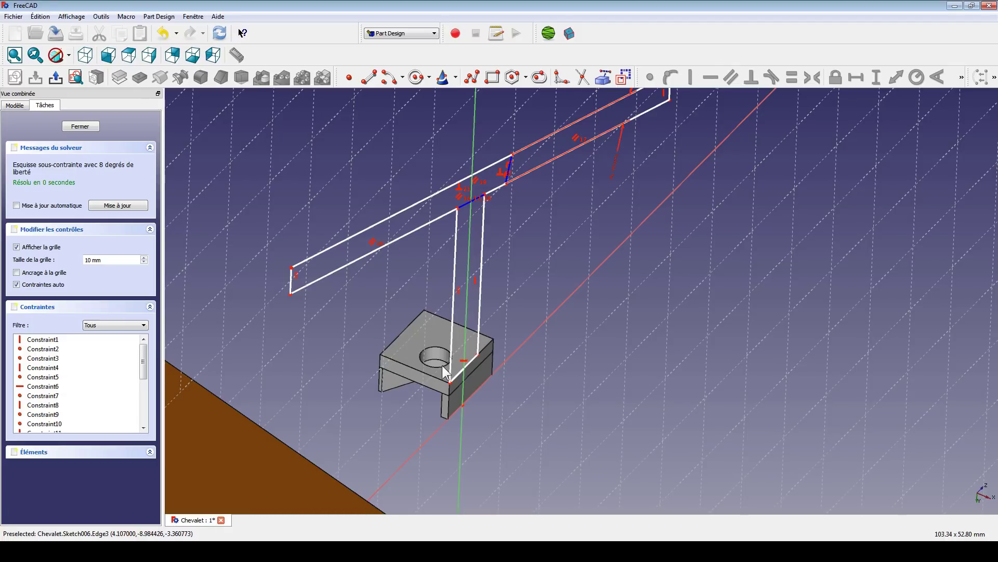
mouse_move(611, 365)
middle_down()
mouse_move(702, 352)
mouse_move(607, 345)
middle_up()
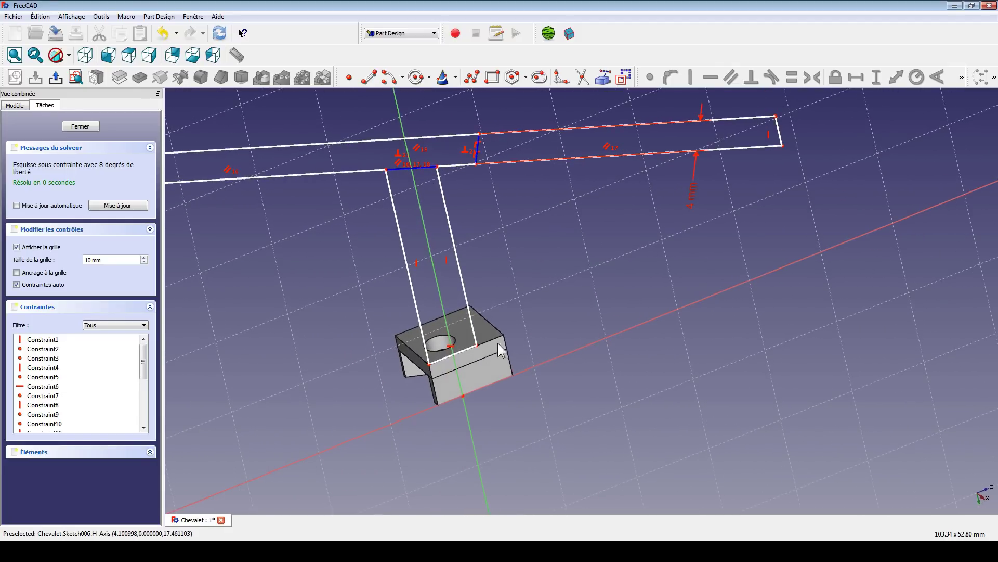
drag(471, 353, 498, 341)
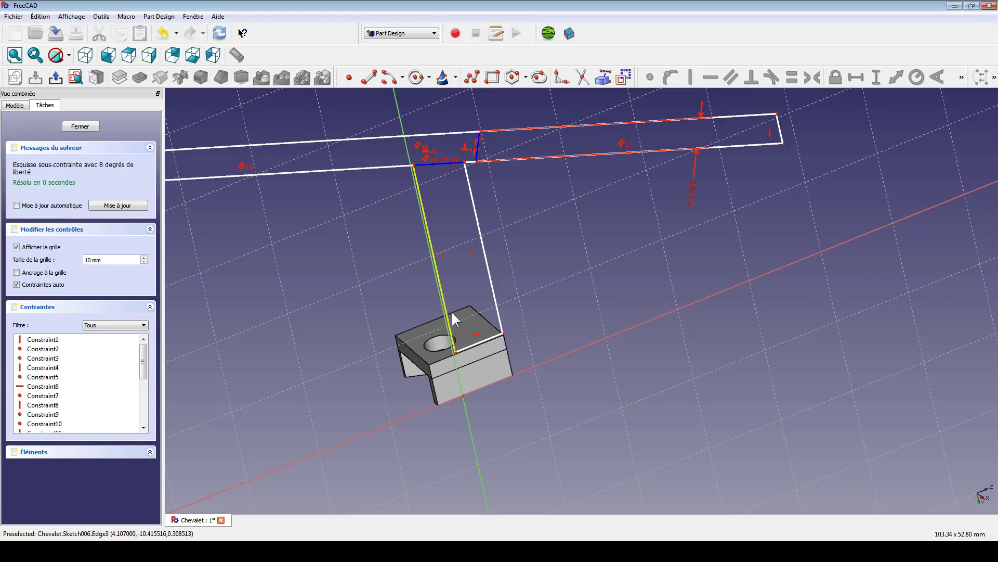
Narrow the tab and set its width to 4 mm, raise its lower edge above the block, and view the sketch face-on
drag(447, 310, 465, 308)
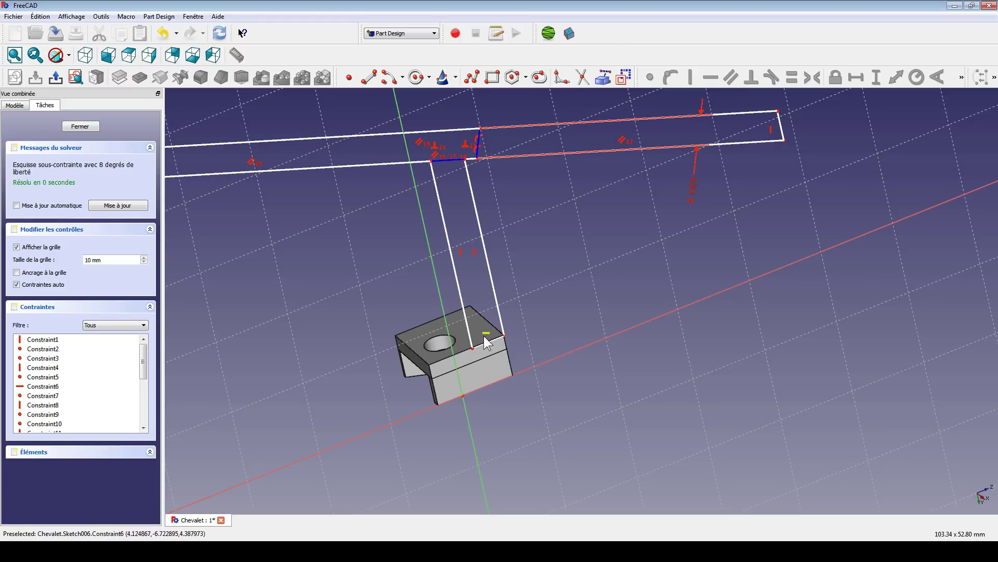
click(632, 328)
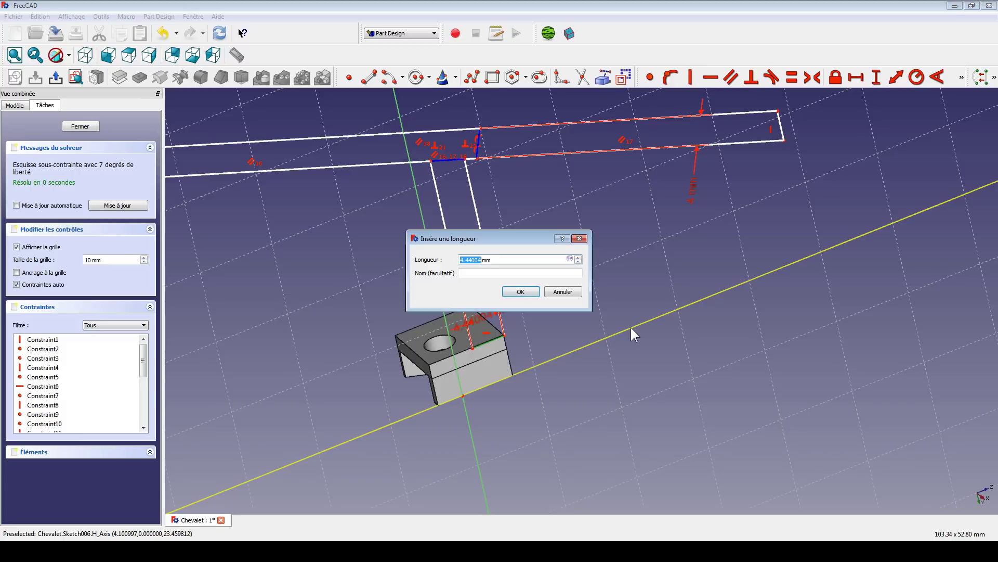
text(10)
key(Return)
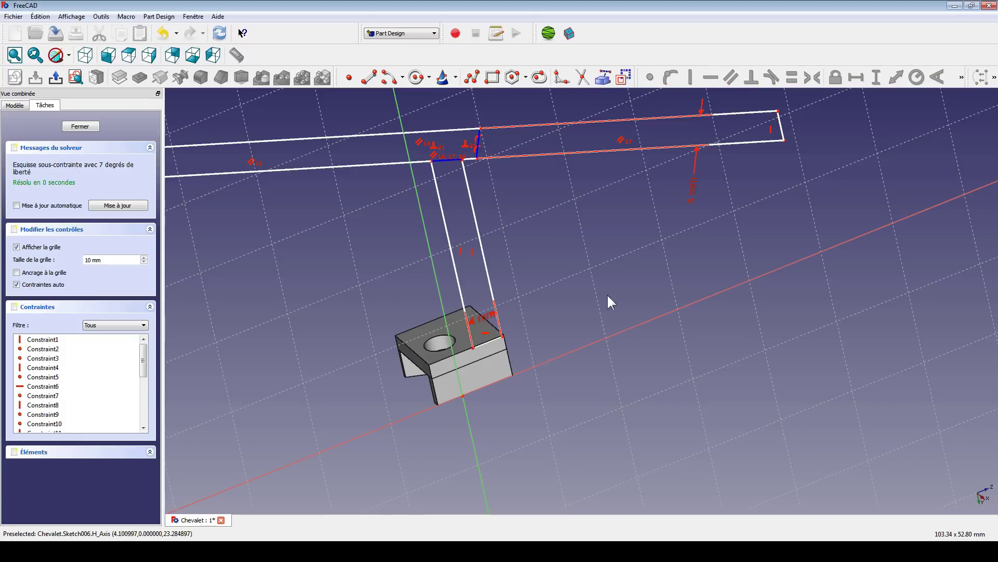
drag(503, 325, 483, 308)
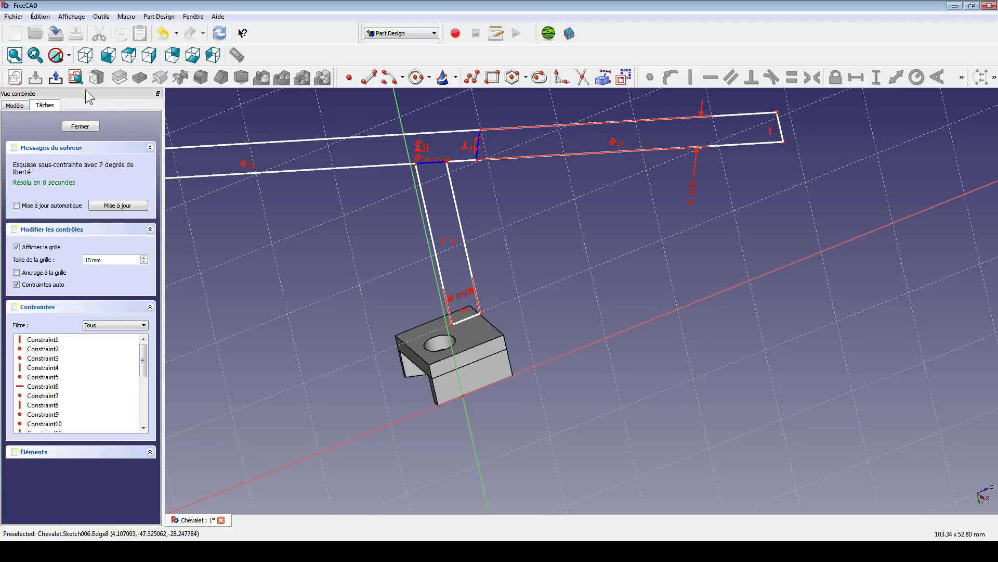
click(76, 77)
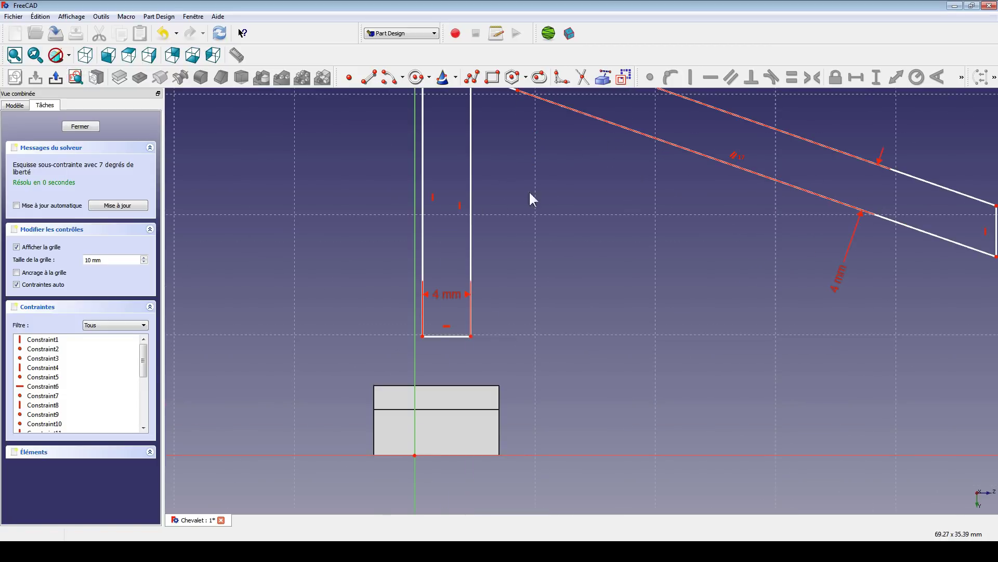
Reference the block's upper corner as external geometry, make the tab's lower corner coincident with it, and check the fit in 3D
click(603, 78)
click(500, 386)
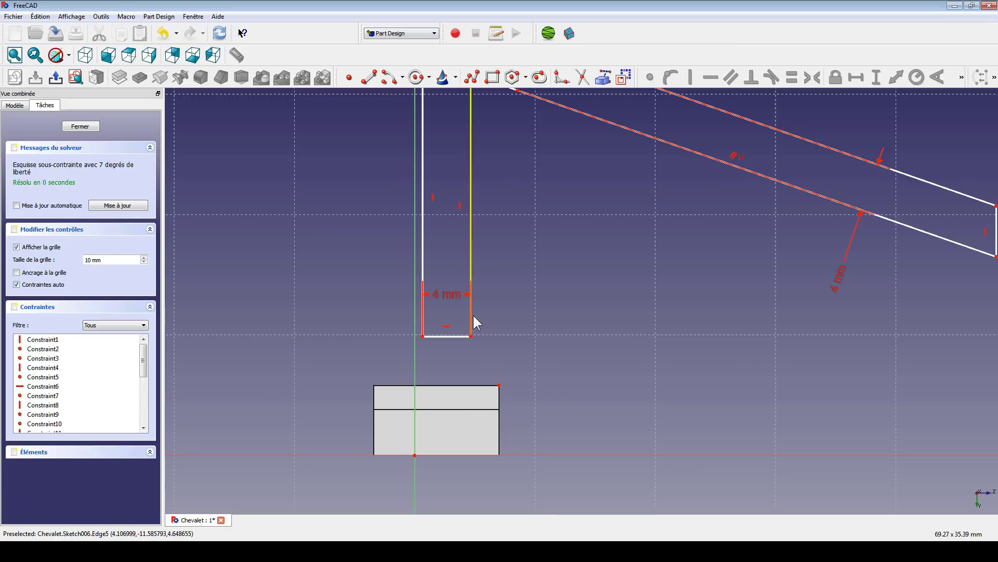
click(471, 336)
click(499, 385)
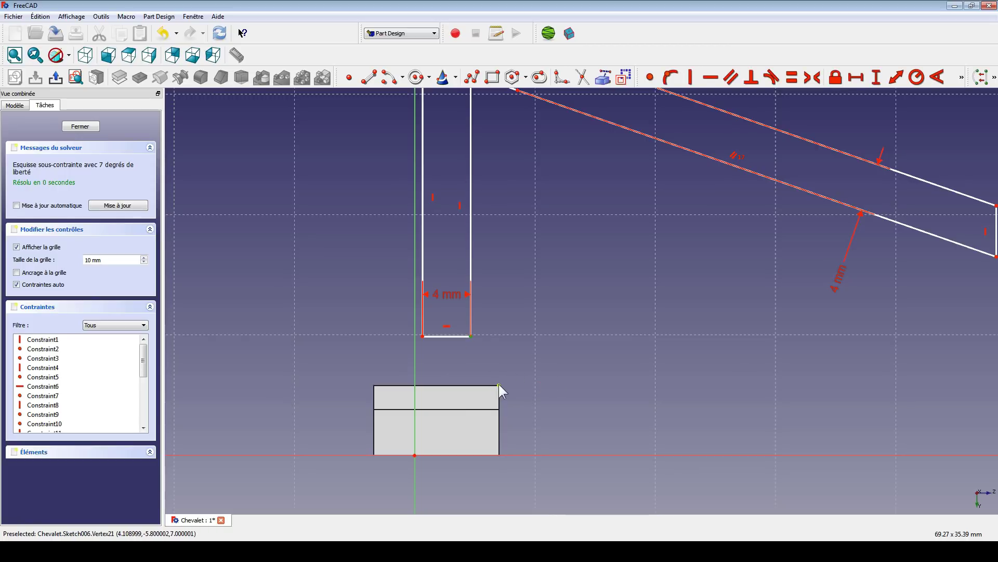
click(639, 75)
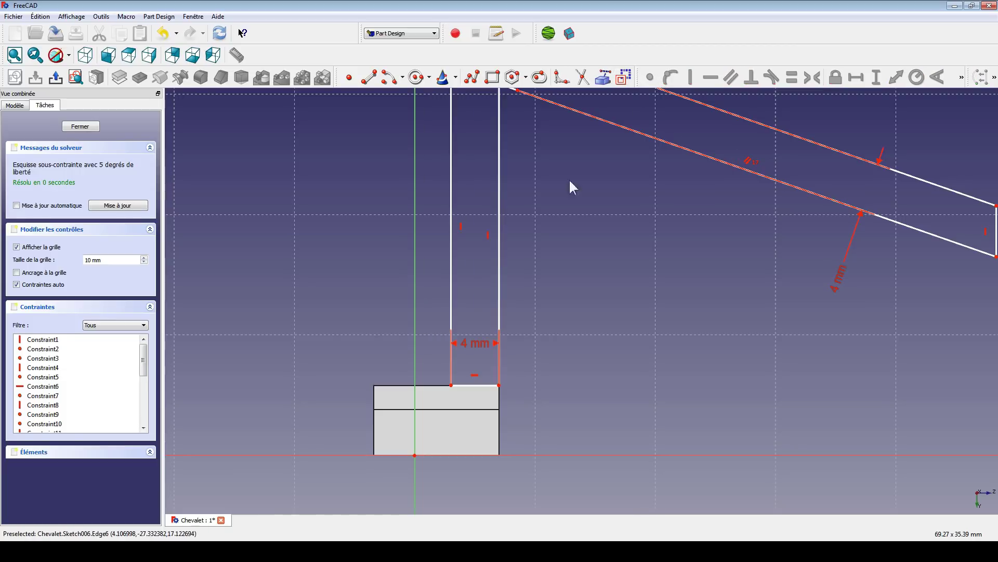
mouse_move(321, 232)
middle_down()
mouse_move(346, 259)
mouse_move(450, 307)
middle_up()
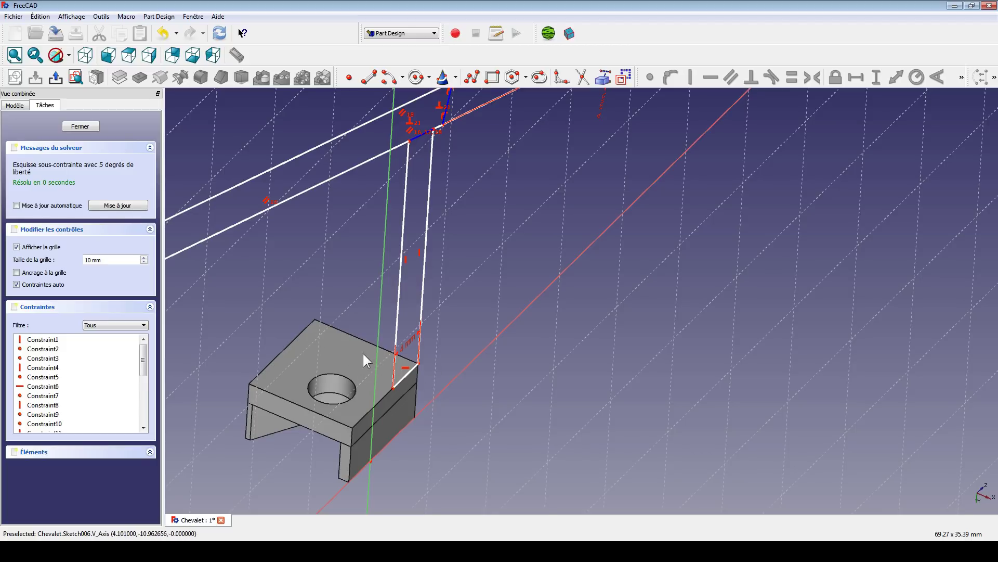
mouse_move(363, 353)
middle_down()
mouse_move(525, 392)
mouse_move(533, 414)
middle_up()
middle_drag(515, 423, 517, 410)
Constrain the vertical distance between the sketch origin and the bar's lower end corner to 20 mm
key(1)
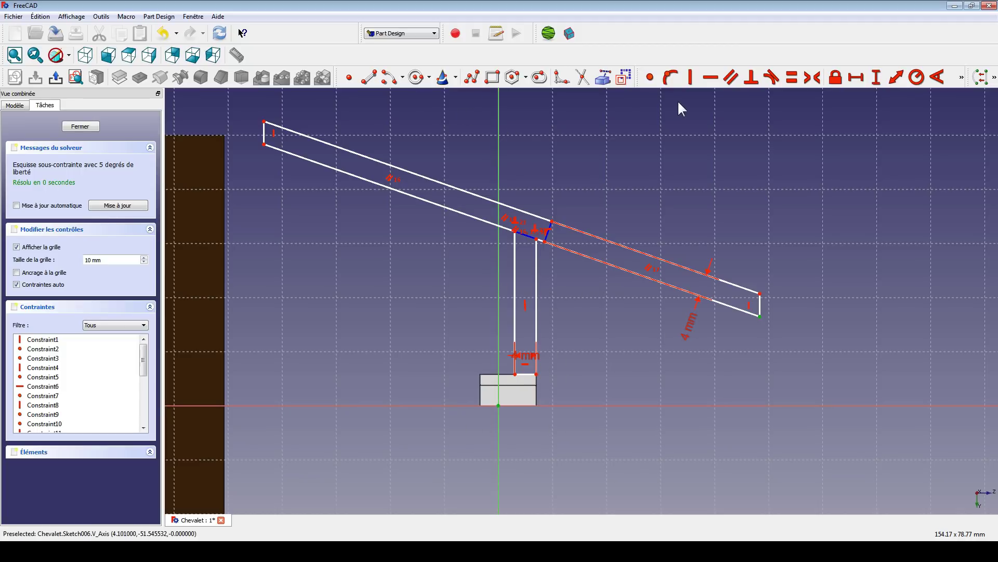
click(877, 78)
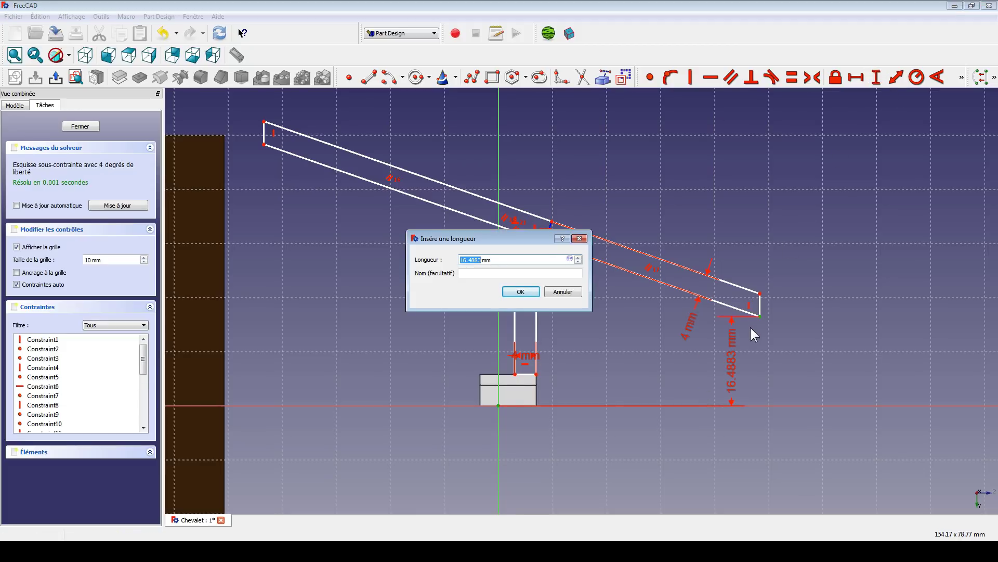
text(20)
key(Return)
Set the angle between the bridging line above the tab and the horizontal axis to 10°
scroll(572, 263, down, 3)
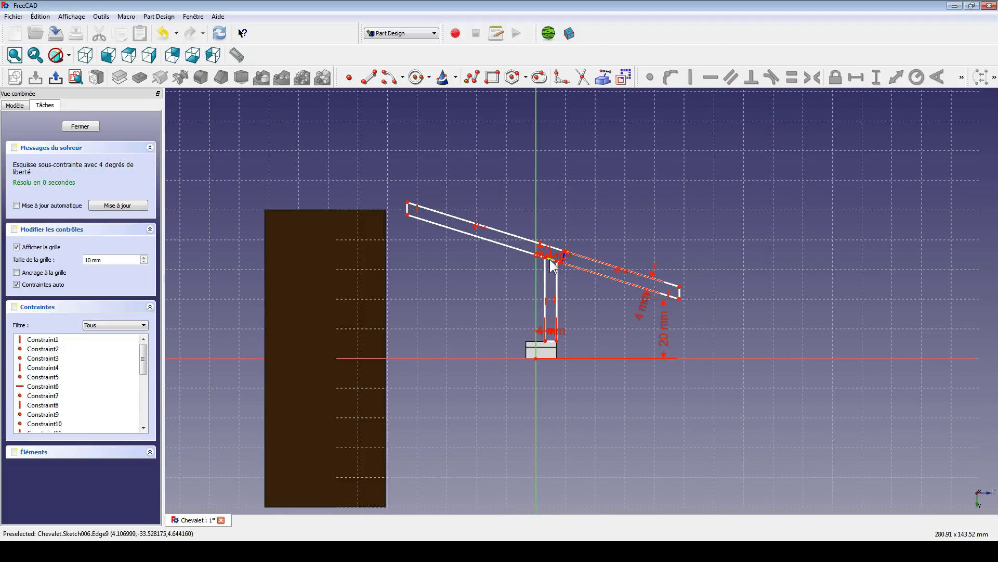
click(550, 259)
click(497, 358)
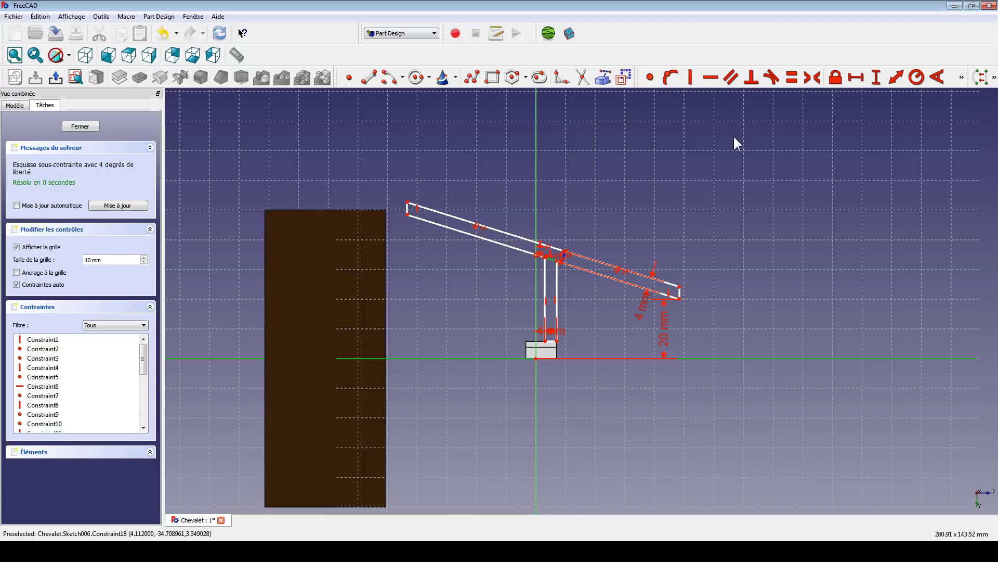
scroll(512, 251, up, 2)
scroll(515, 246, down, 2)
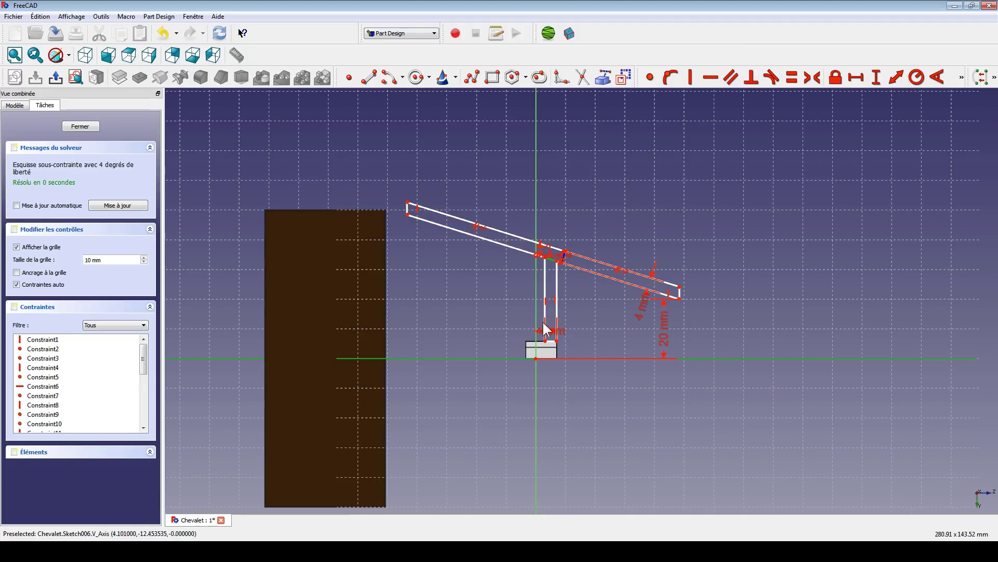
click(937, 77)
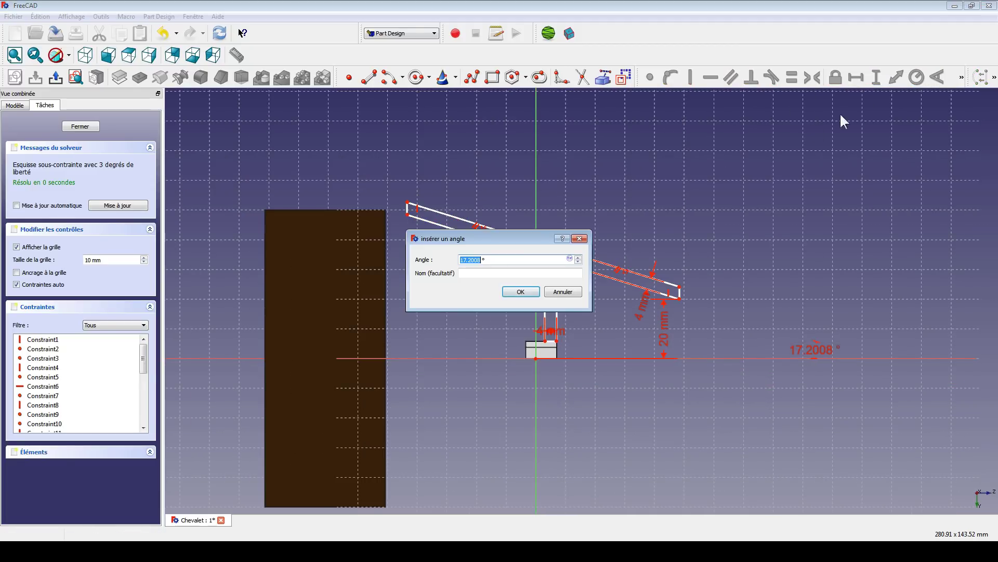
text(10)
key(Return)
scroll(613, 207, up, 2)
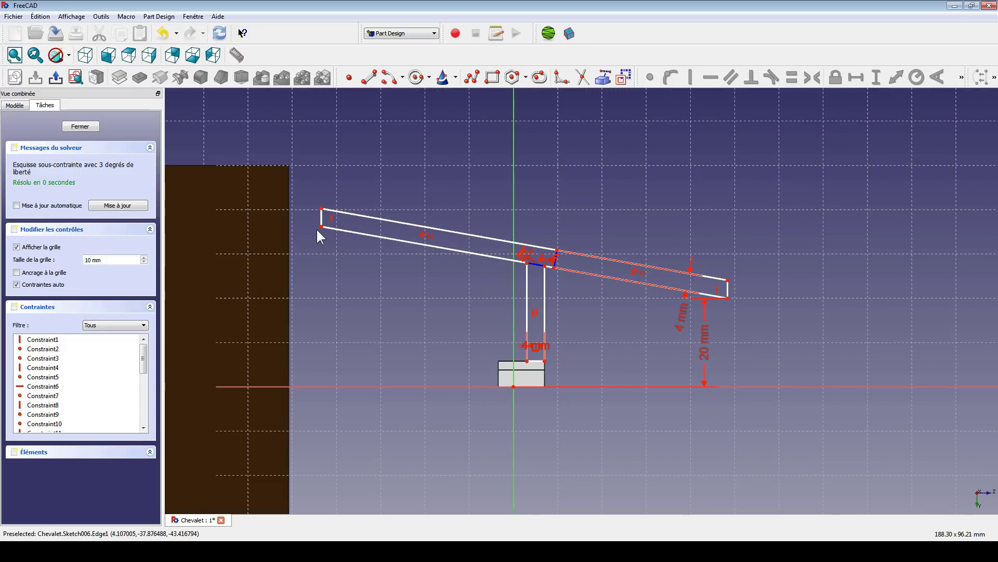
Show the Photo sketch for reference and lengthen the bar until its lower end extends past the photo outline
scroll(445, 253, down, 1)
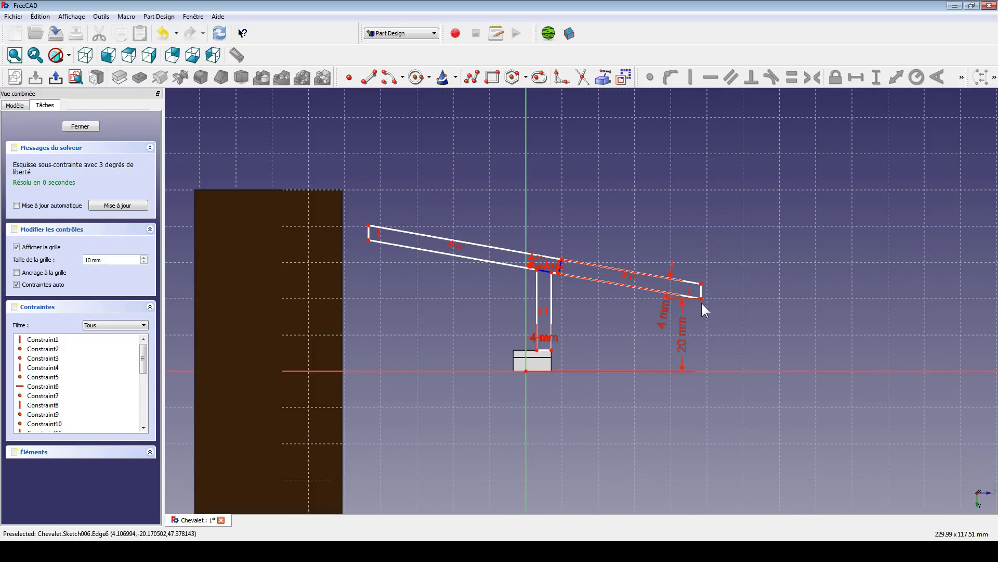
mouse_move(702, 298)
mouse_down()
mouse_move(832, 317)
mouse_move(832, 325)
mouse_move(907, 345)
mouse_move(696, 299)
mouse_up()
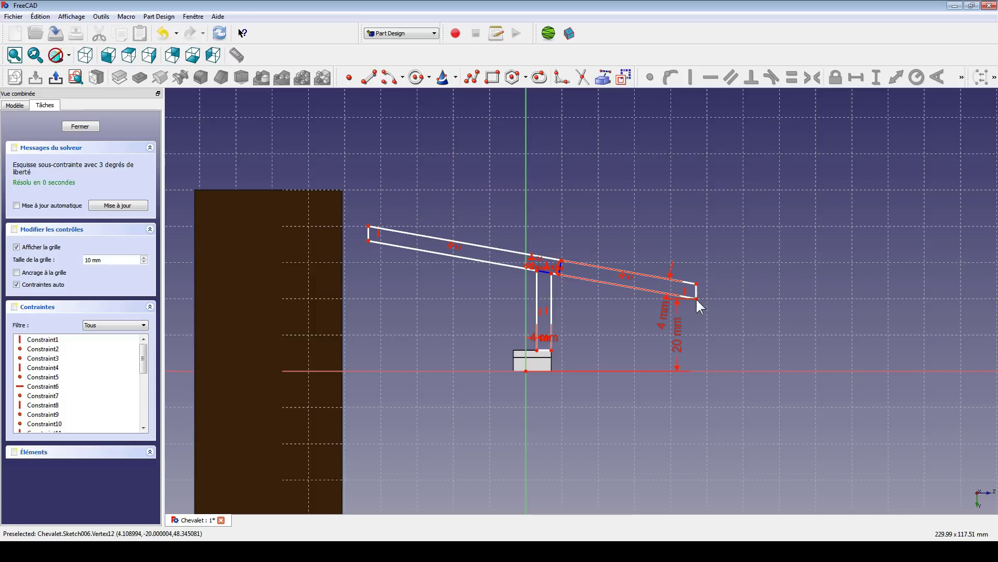
click(16, 105)
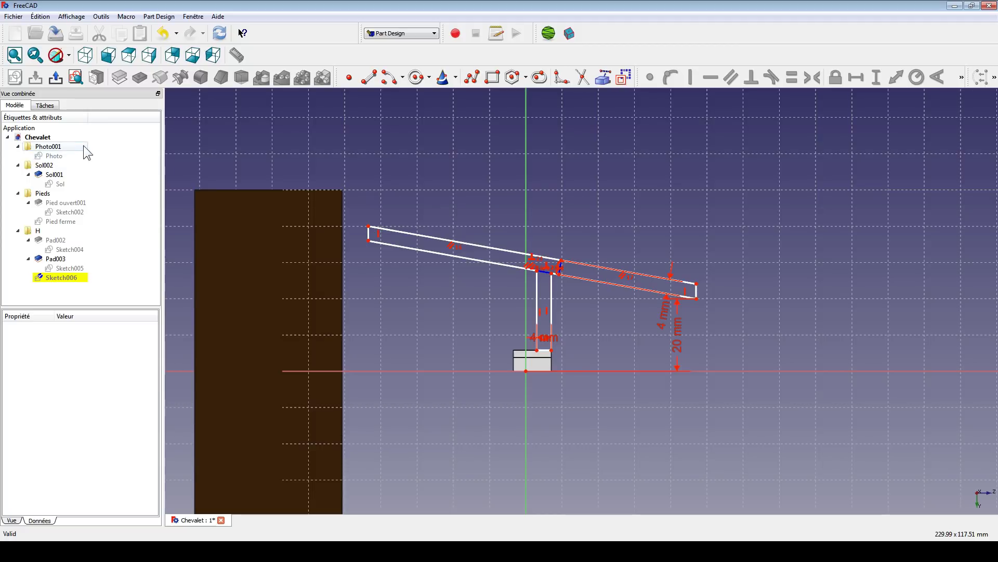
click(55, 156)
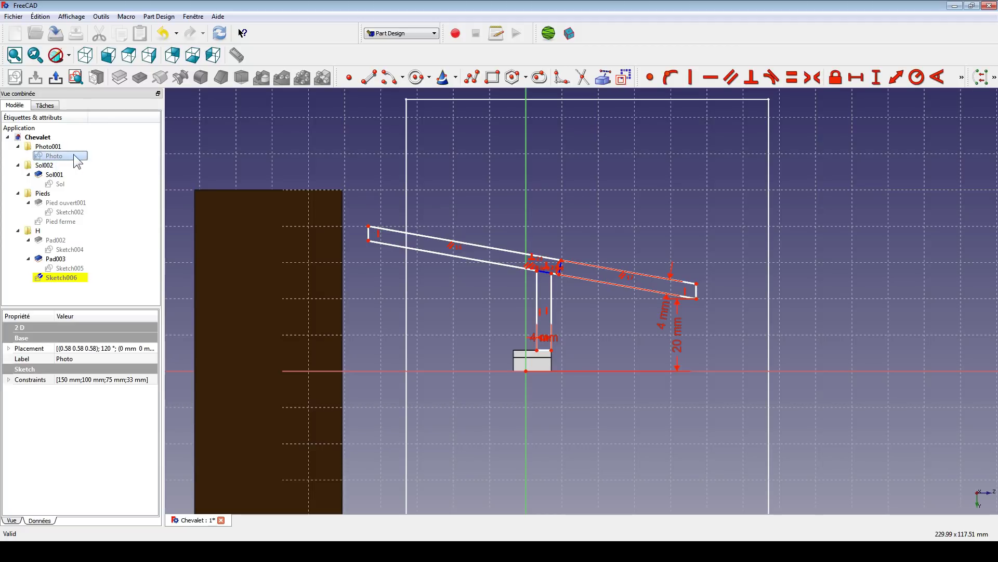
scroll(333, 219, down, 2)
middle_drag(472, 211, 397, 161)
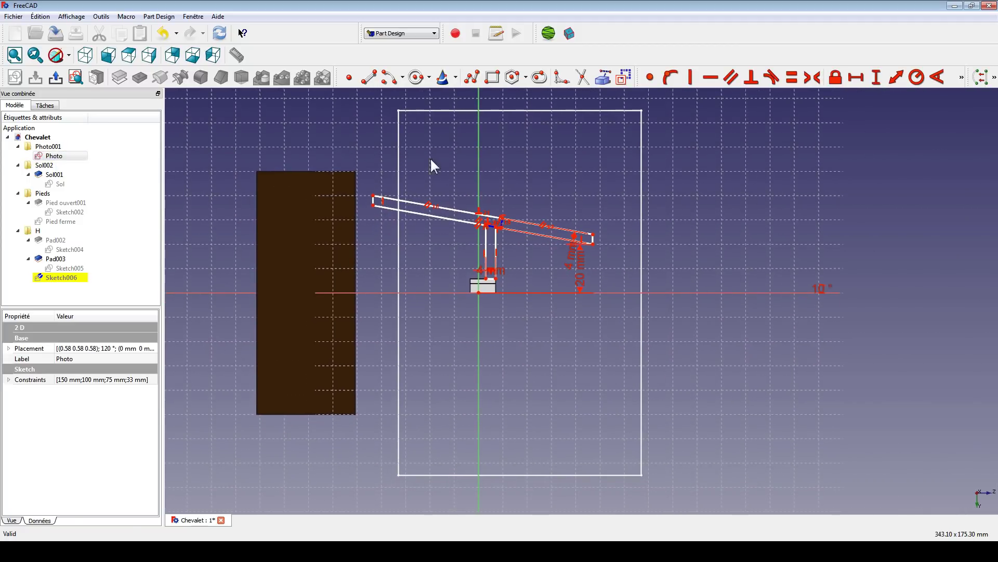
mouse_move(595, 241)
mouse_down()
mouse_move(598, 251)
mouse_move(676, 271)
mouse_up()
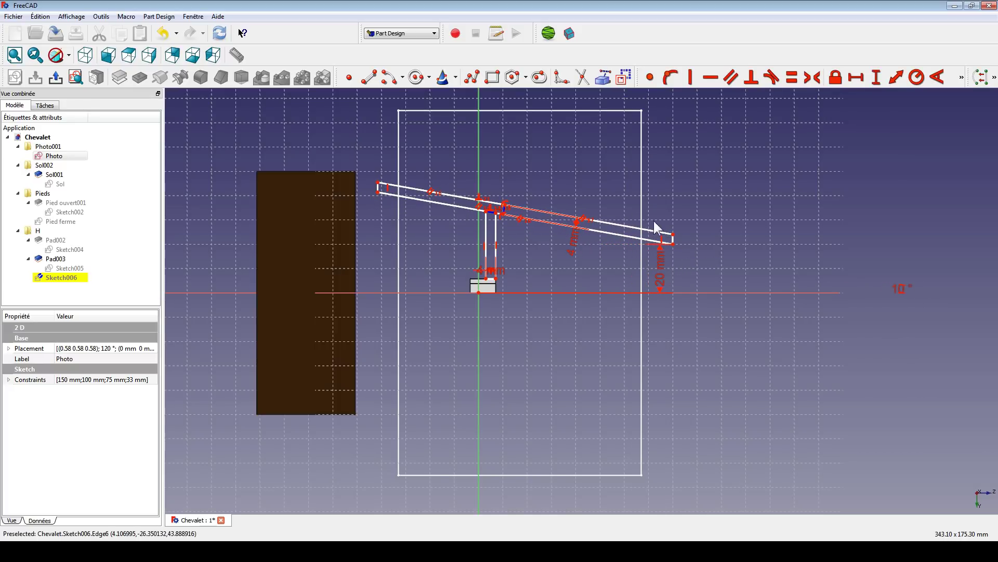
Set the horizontal distance from the origin to the bar's lower end corner to 70 mm and move the dimension label above the bar
click(768, 238)
click(480, 291)
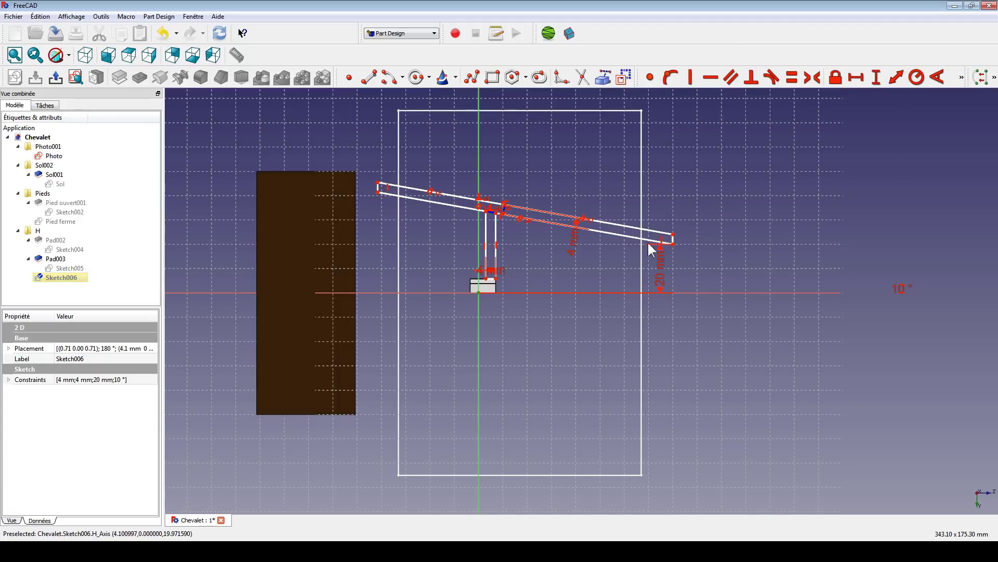
click(673, 242)
click(856, 78)
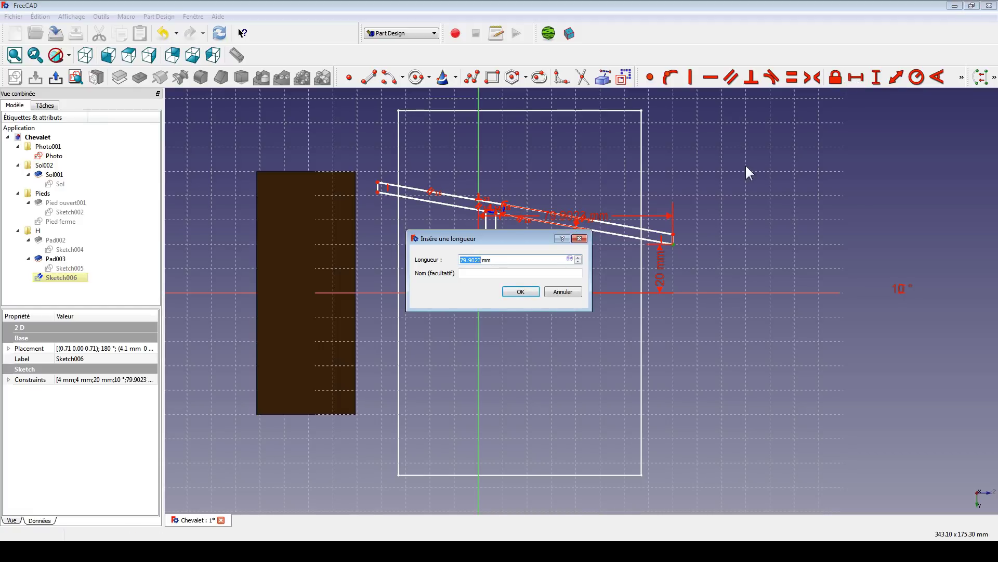
text(70)
key(Return)
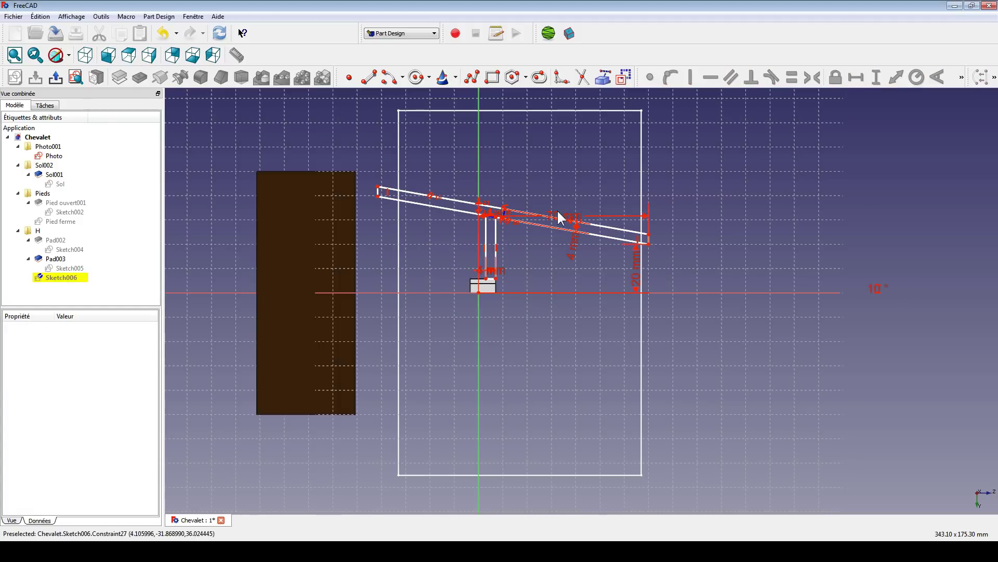
drag(552, 214, 564, 171)
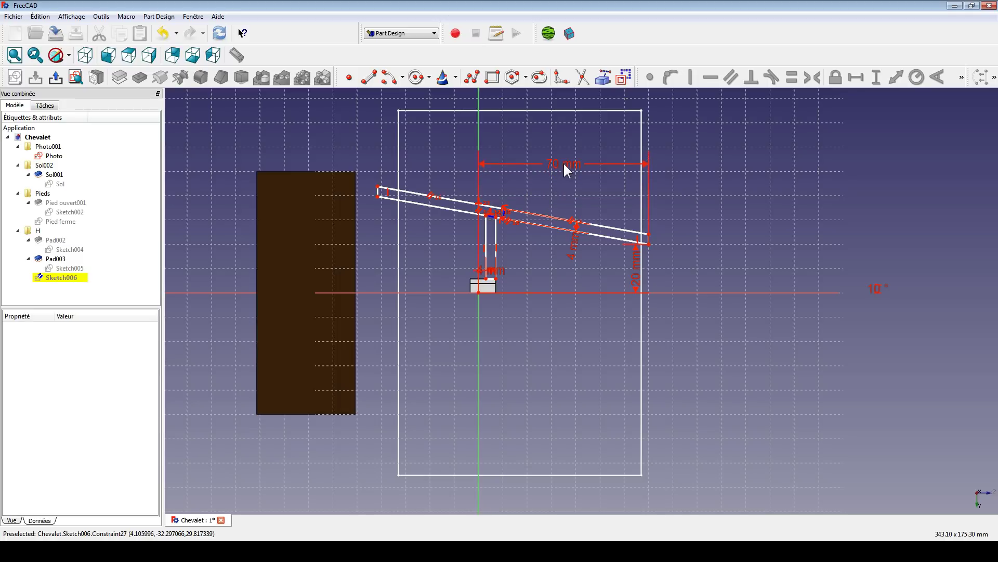
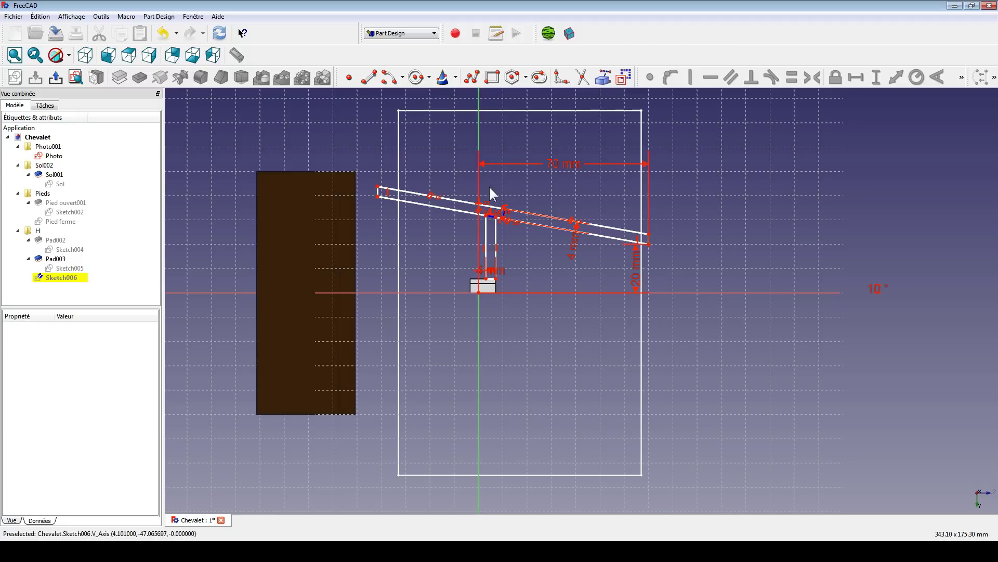
Extend the bar's raised free end into the brown block, checking its placement from several 3D angles
mouse_move(379, 187)
mouse_down()
mouse_move(383, 212)
mouse_move(416, 207)
mouse_move(439, 223)
mouse_move(289, 225)
mouse_move(389, 234)
mouse_up()
mouse_move(367, 226)
middle_down()
mouse_move(506, 269)
mouse_move(528, 294)
middle_up()
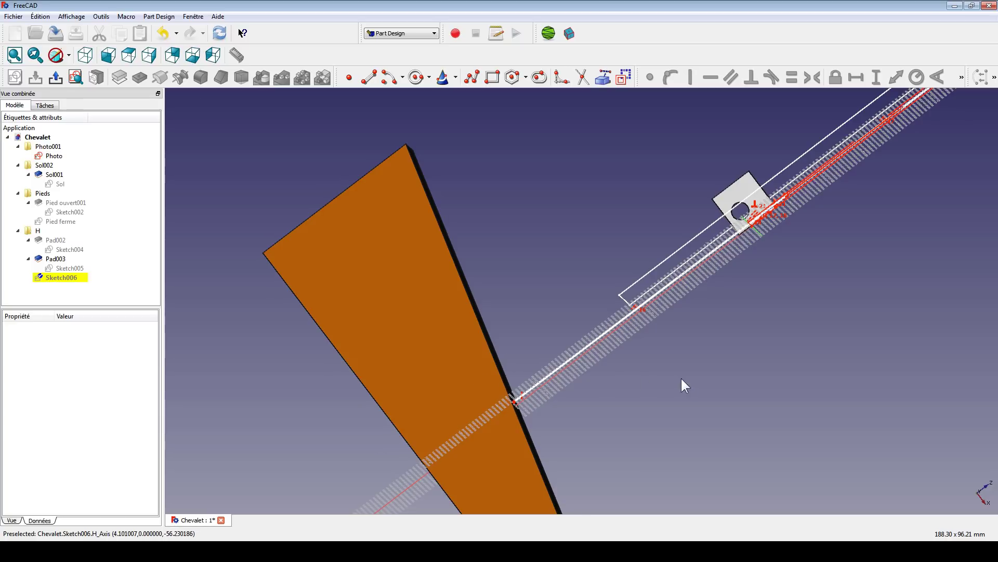
middle_drag(721, 372, 723, 377)
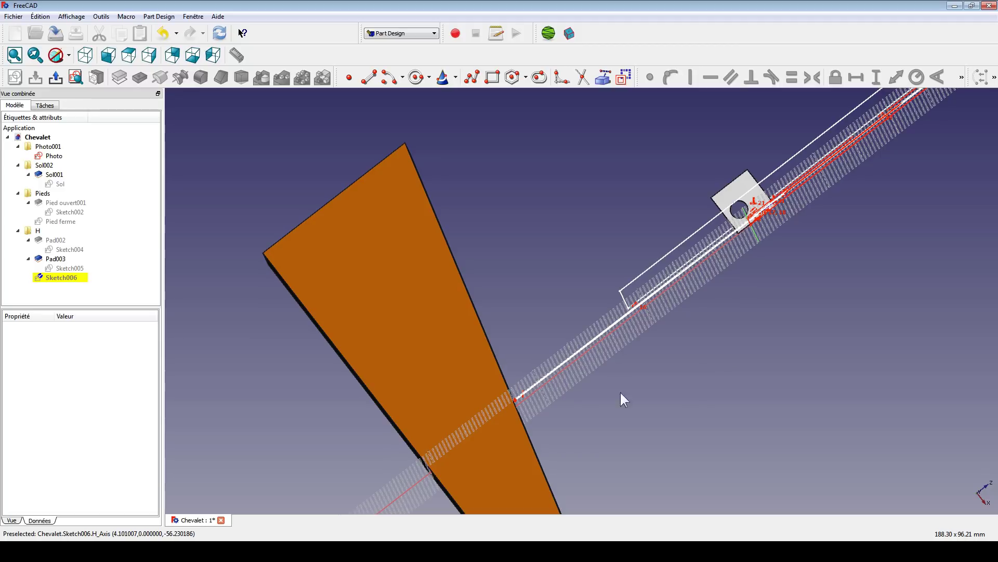
drag(516, 400, 491, 433)
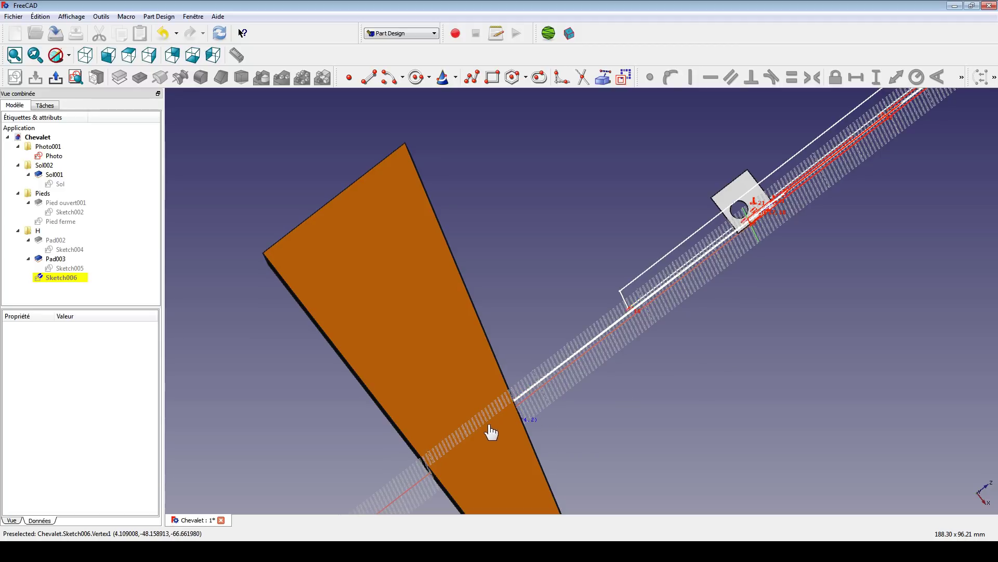
middle_drag(675, 430, 598, 364)
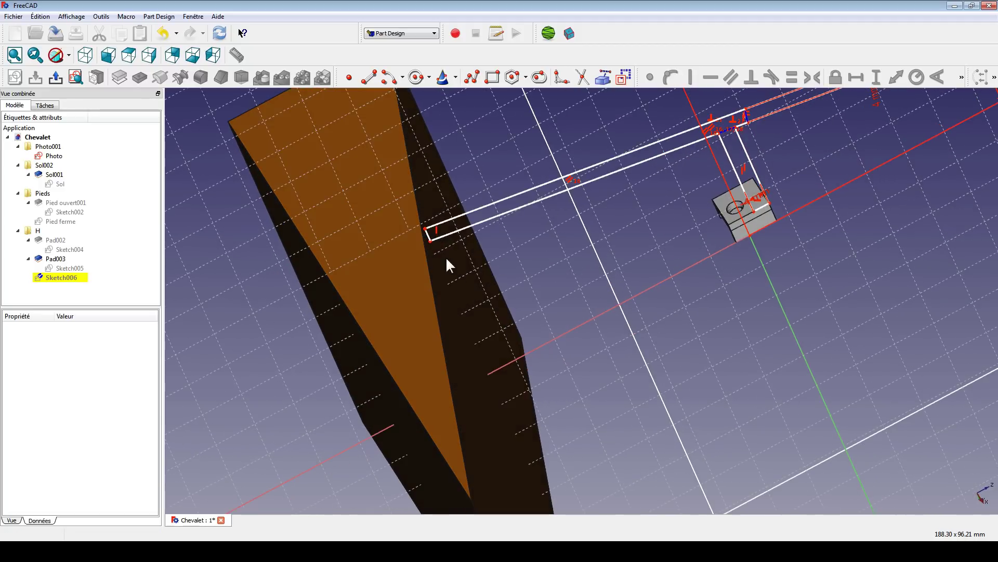
drag(428, 232, 394, 271)
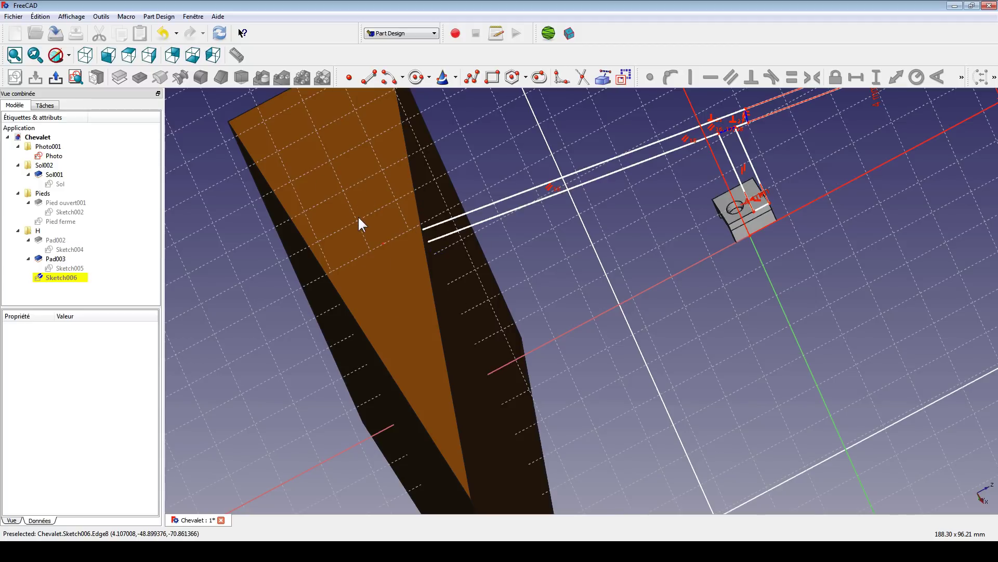
middle_drag(435, 306, 483, 178)
mouse_move(546, 285)
middle_down()
mouse_move(680, 263)
mouse_move(718, 297)
mouse_move(613, 219)
middle_up()
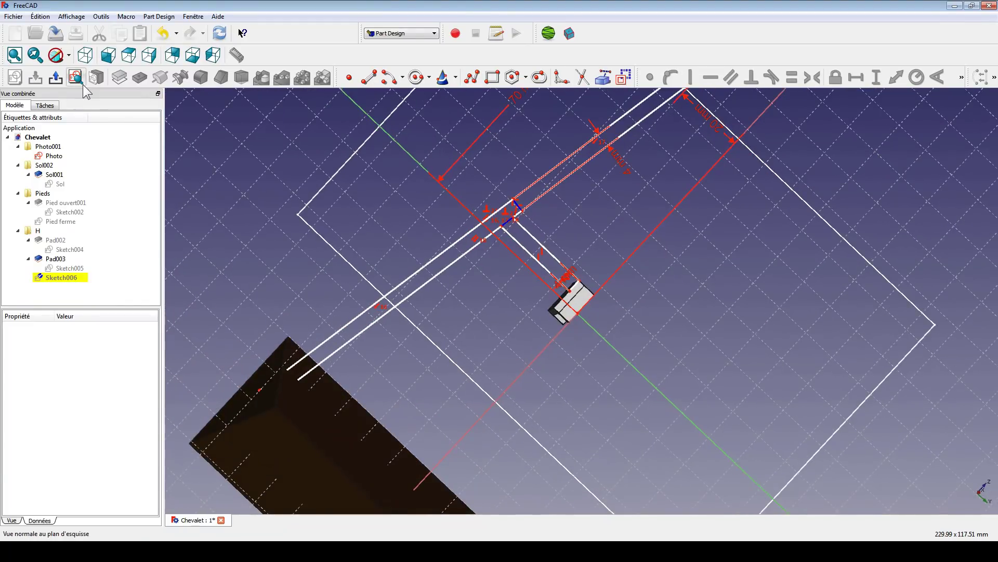
Close the bar sketch and pad it 10.1 mm in the reversed direction so it spans the head block
click(56, 77)
scroll(660, 196, down, 2)
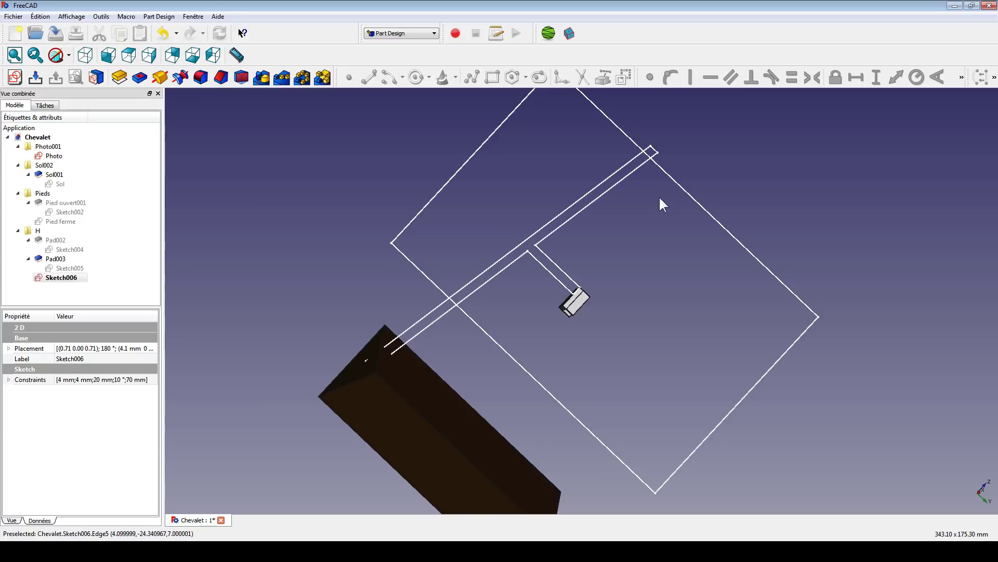
click(119, 77)
middle_drag(583, 234, 718, 323)
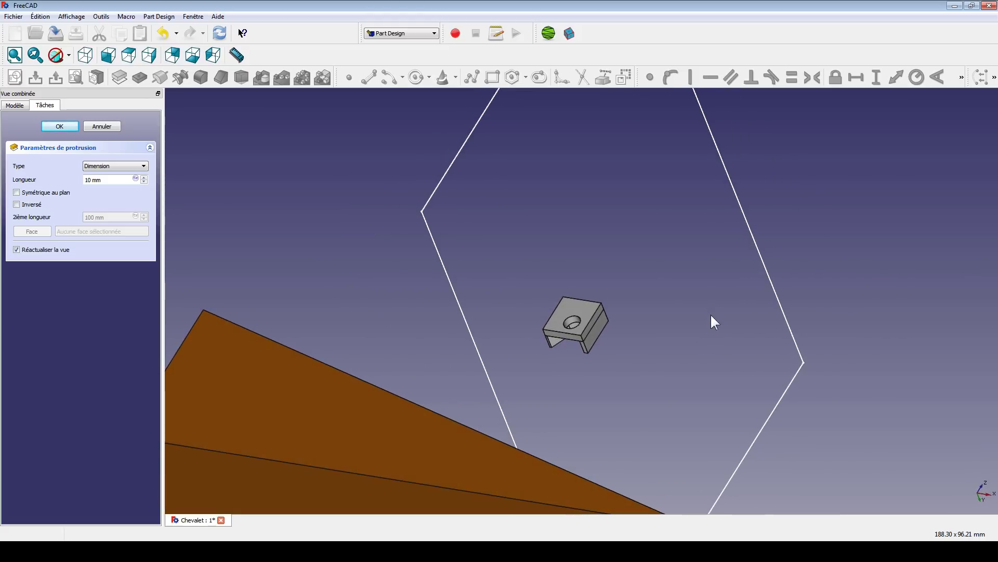
scroll(629, 244, up, 3)
scroll(678, 322, up, 2)
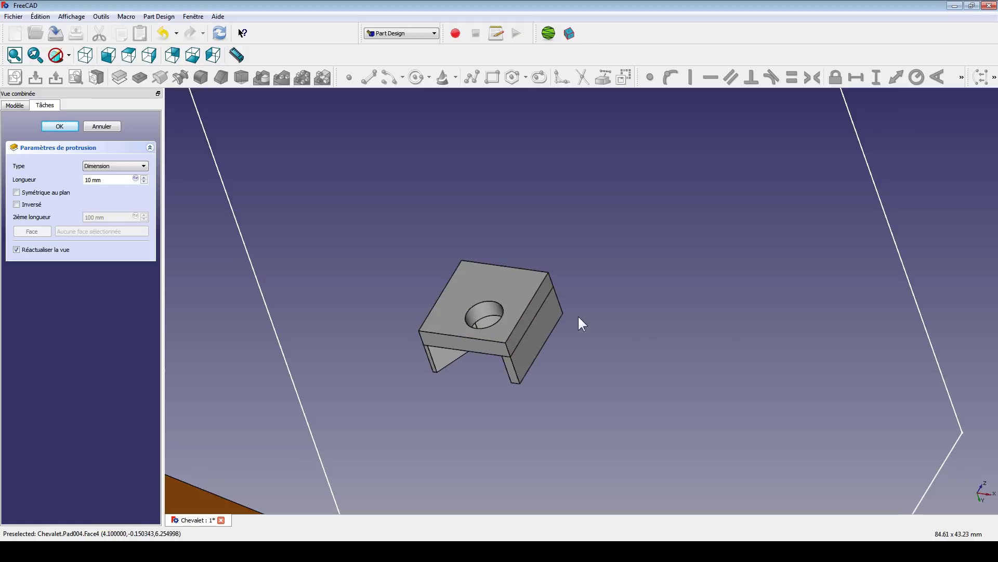
middle_drag(804, 338, 490, 346)
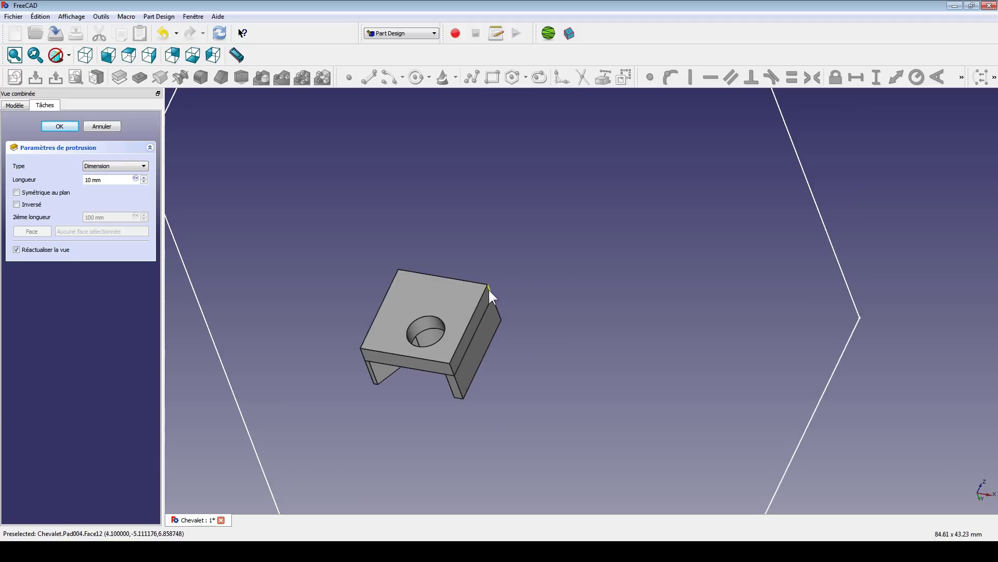
middle_drag(474, 293, 712, 307)
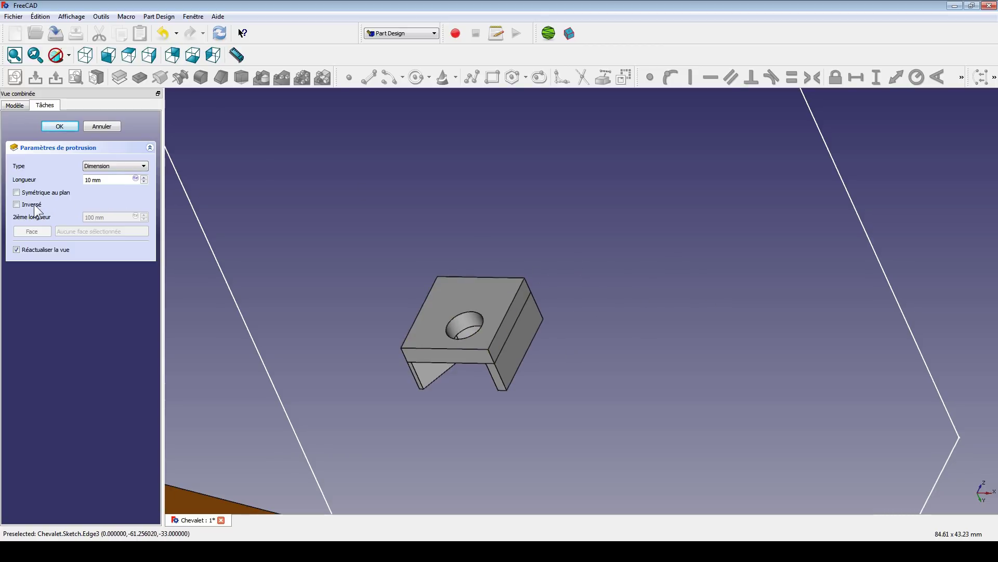
click(16, 204)
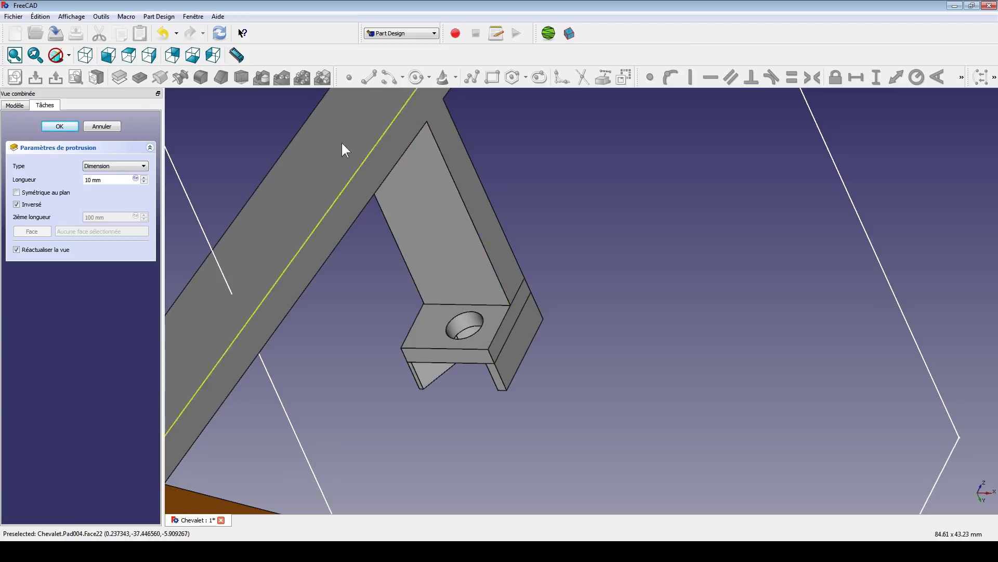
click(94, 180)
text(.1)
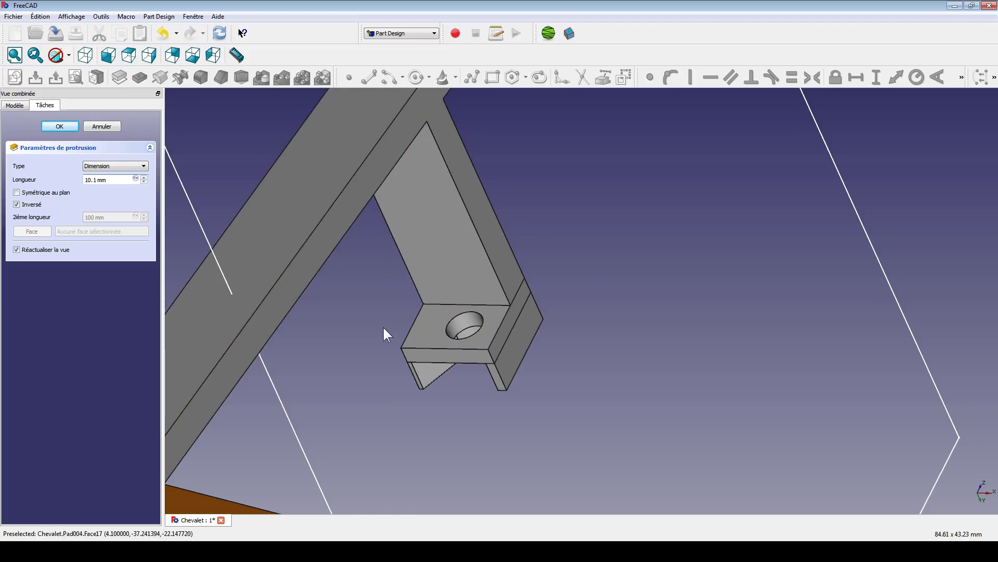
middle_drag(383, 325, 457, 320)
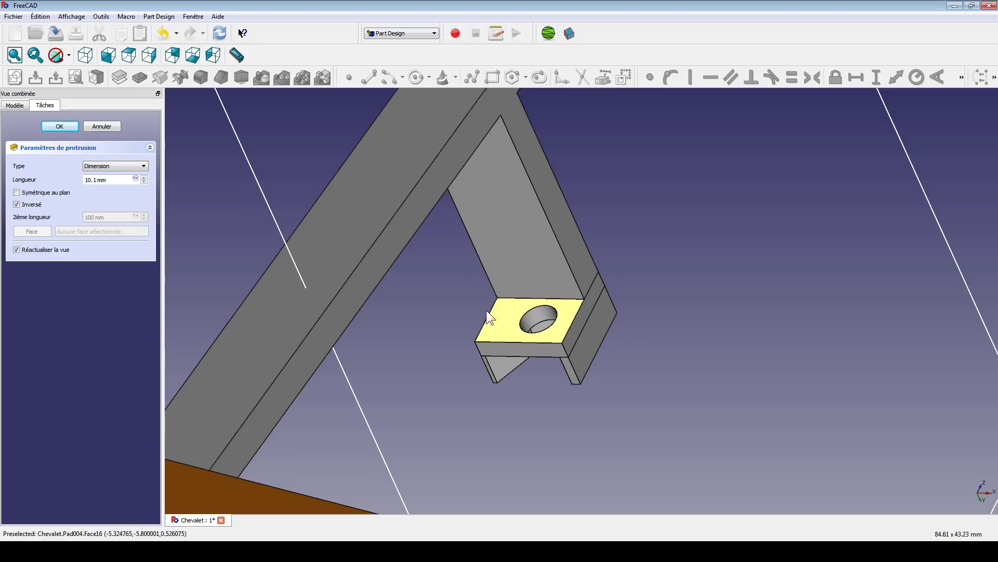
click(60, 126)
Inspect the padded bar, its tab and the joint with the head block from several 3D angles
scroll(498, 229, down, 3)
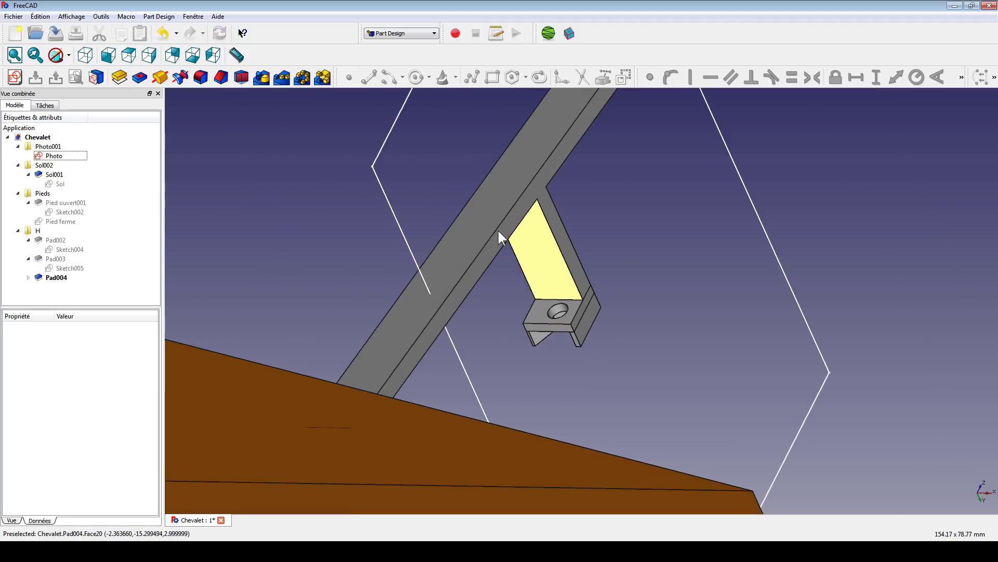
middle_drag(497, 229, 504, 261)
scroll(501, 257, up, 2)
scroll(500, 257, up, 1)
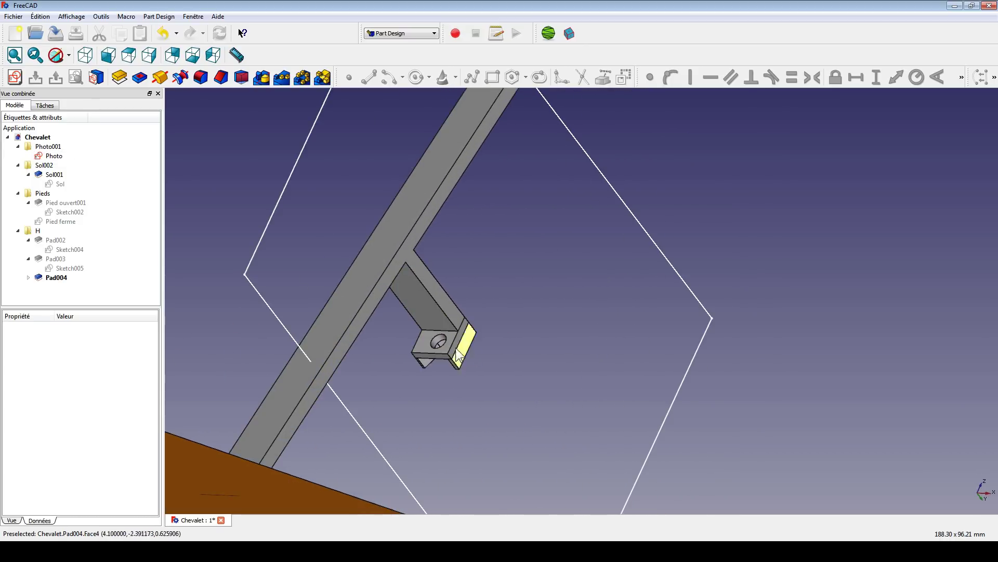
middle_drag(497, 266, 778, 370)
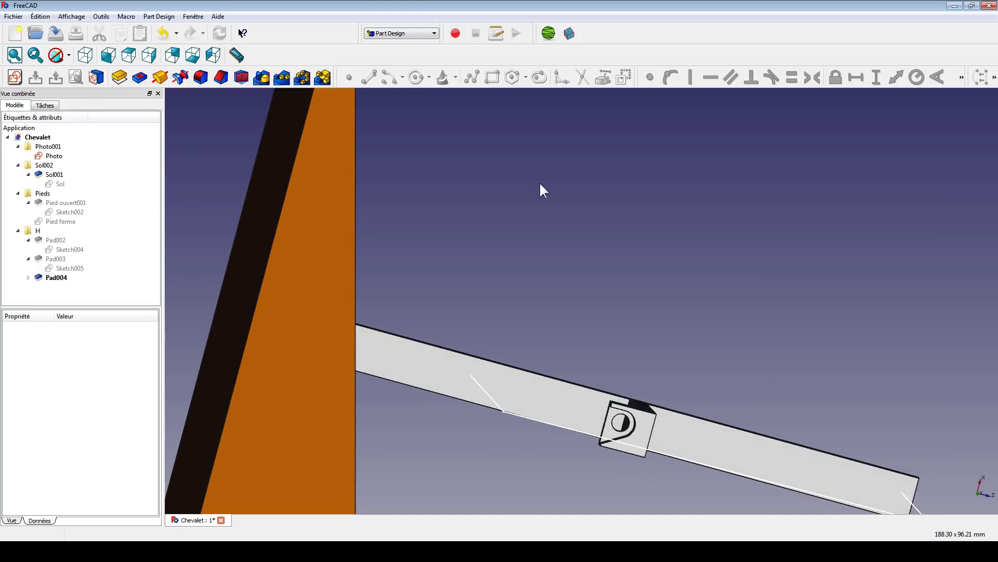
middle_drag(540, 190, 381, 149)
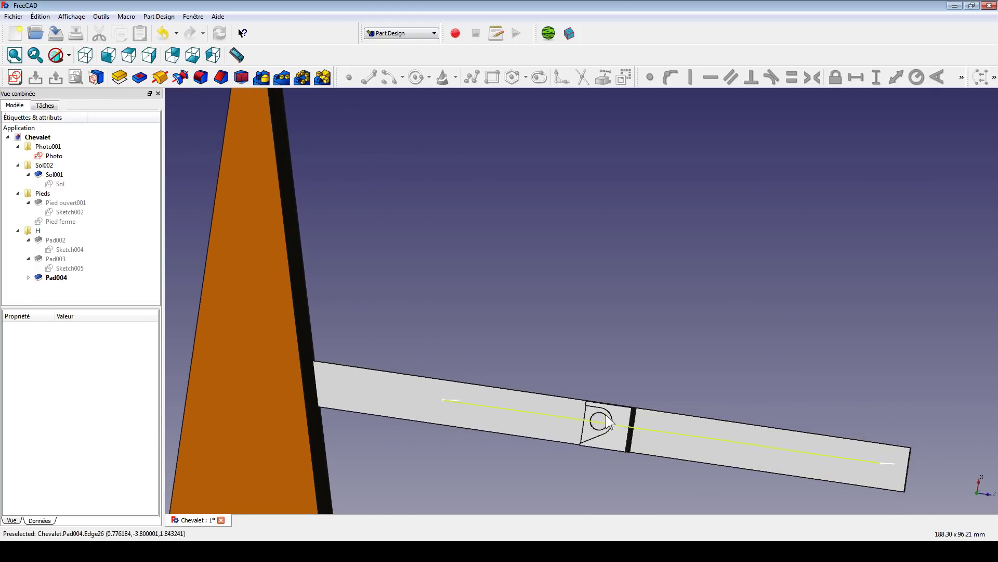
middle_drag(499, 256, 504, 259)
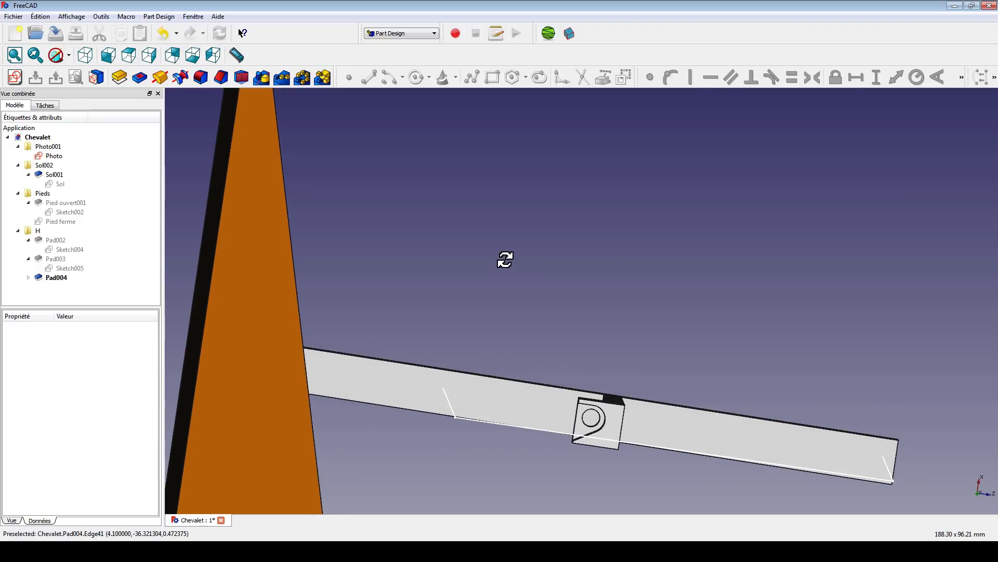
scroll(535, 297, up, 2)
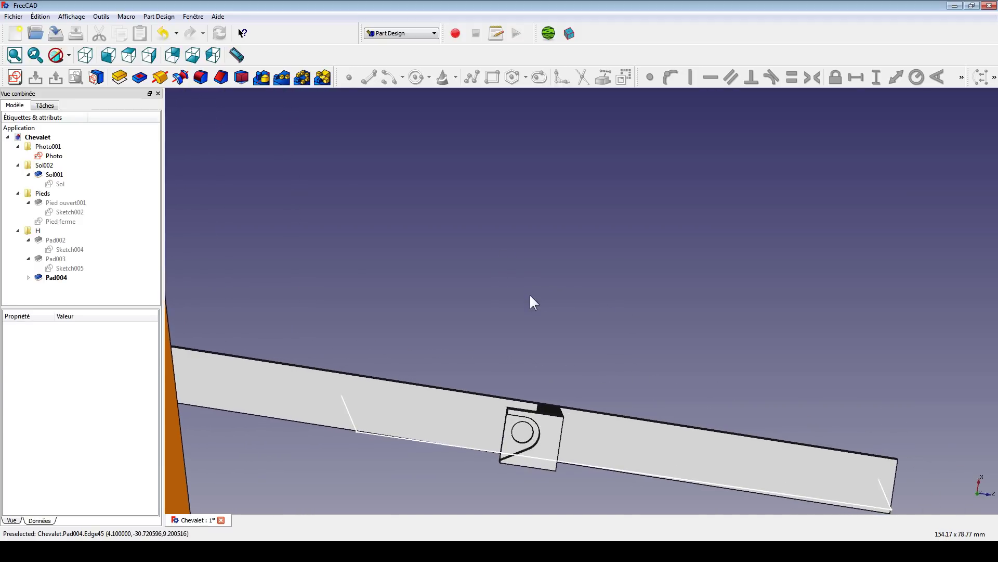
scroll(533, 302, down, 2)
middle_drag(532, 302, 596, 273)
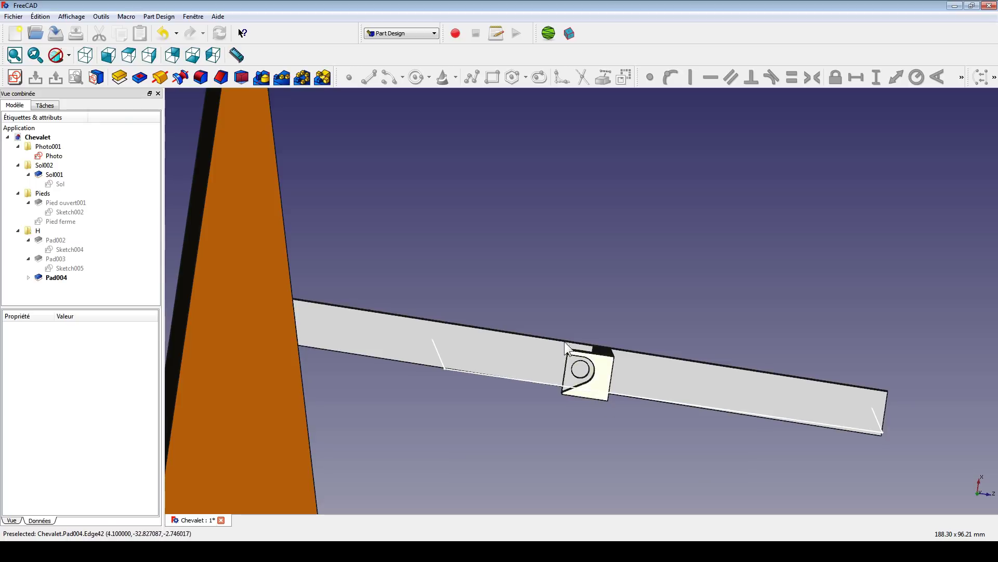
middle_drag(566, 344, 355, 251)
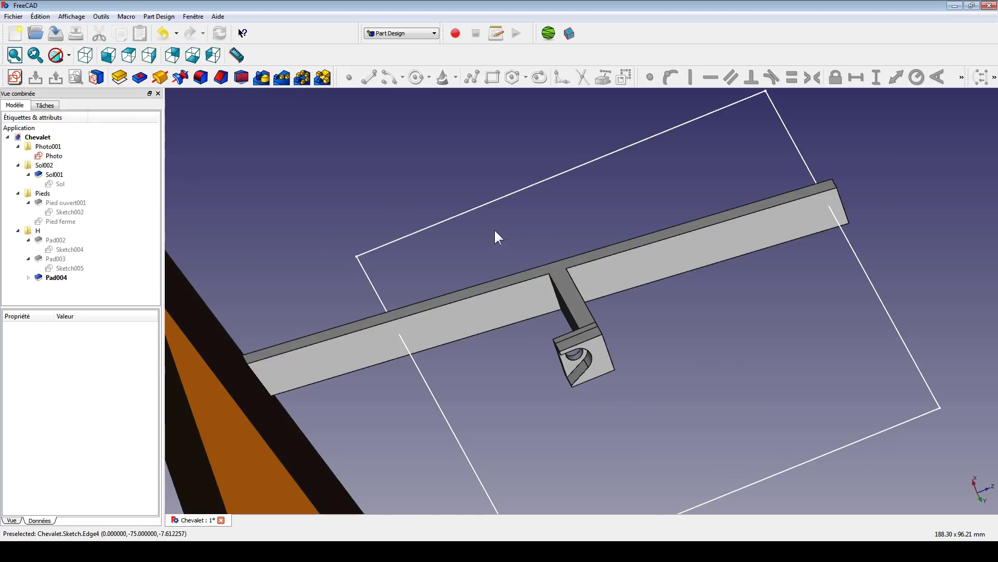
mouse_move(551, 374)
middle_down()
mouse_move(520, 326)
mouse_move(483, 333)
mouse_move(508, 345)
mouse_move(262, 266)
mouse_move(534, 319)
mouse_move(645, 304)
mouse_move(406, 316)
mouse_move(713, 261)
mouse_move(631, 348)
middle_up()
Inspect how the bar's lower end meets the brown ground block from the front, side and underneath
middle_drag(430, 415, 490, 325)
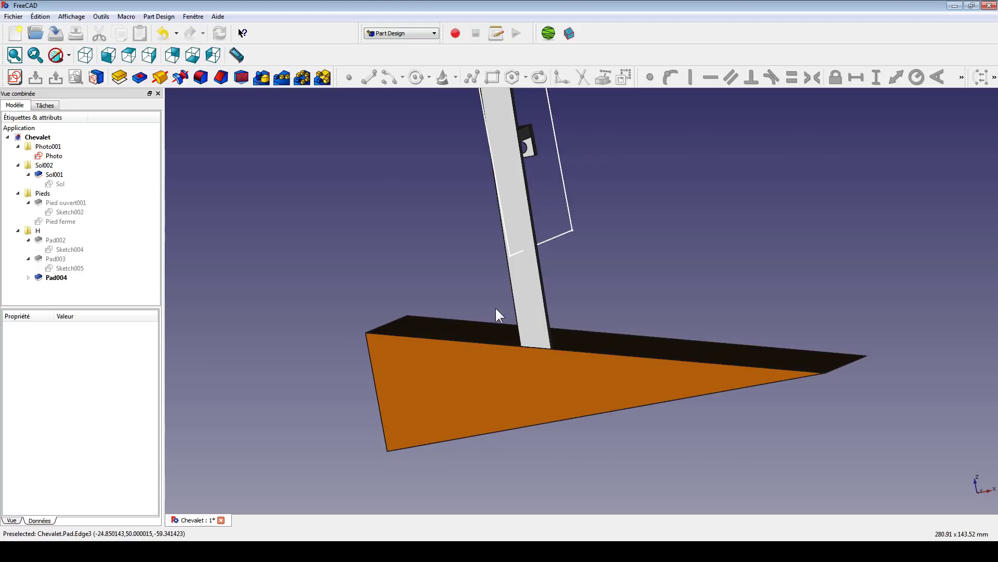
middle_drag(747, 201, 753, 267)
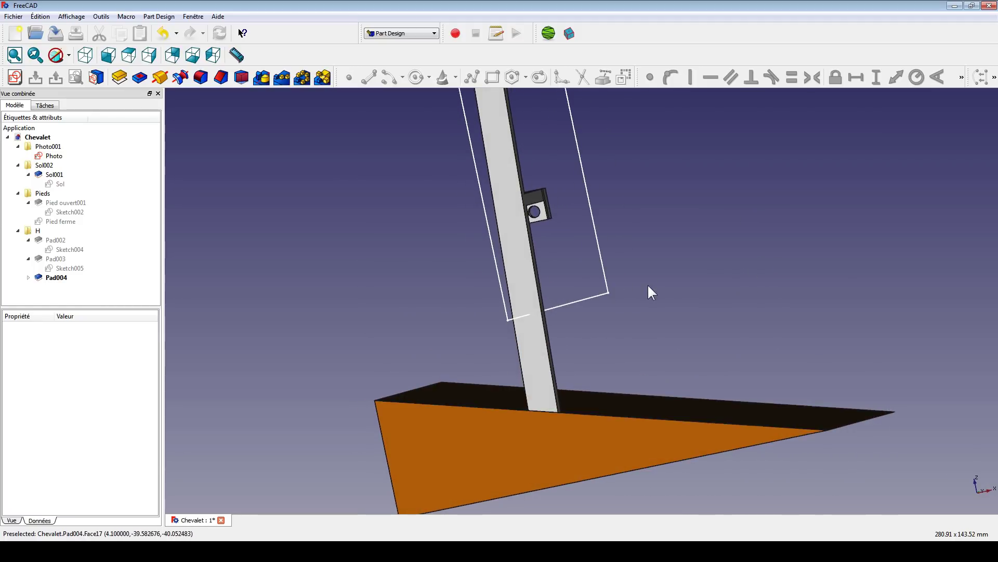
middle_drag(760, 278, 769, 308)
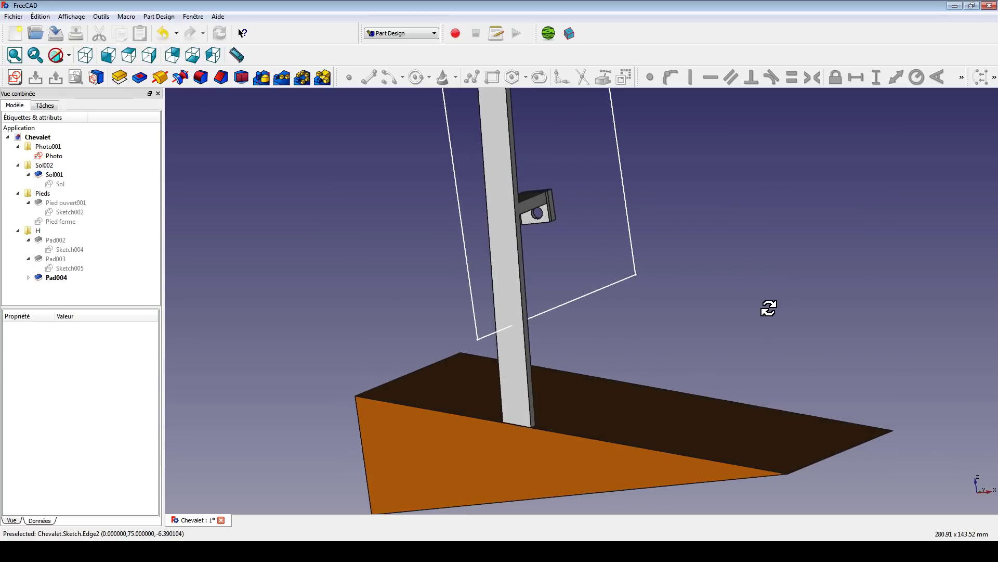
click(507, 297)
mouse_move(758, 260)
middle_down()
mouse_move(669, 294)
mouse_move(588, 303)
middle_up()
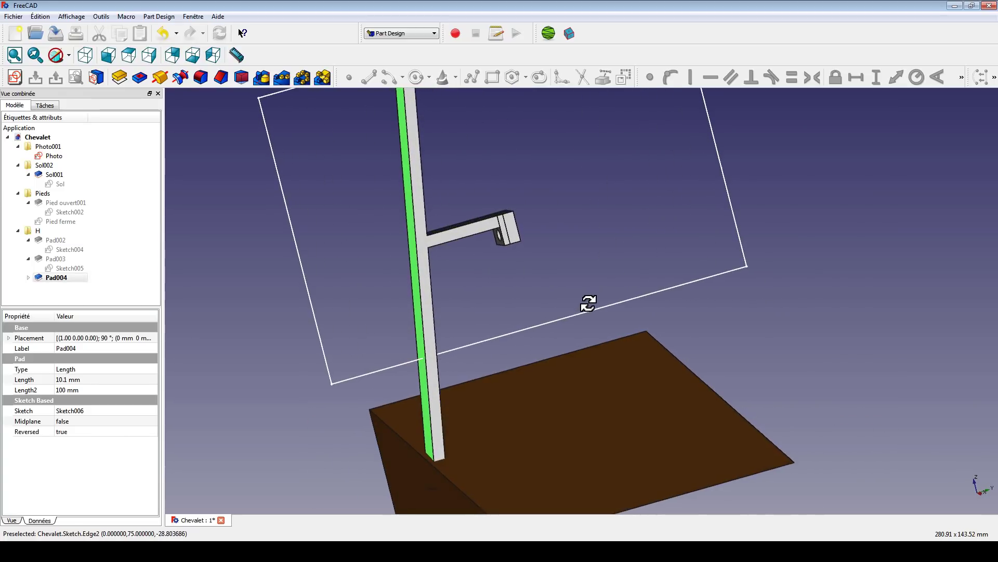
middle_drag(738, 333, 593, 331)
scroll(469, 328, up, 2)
middle_drag(469, 327, 527, 244)
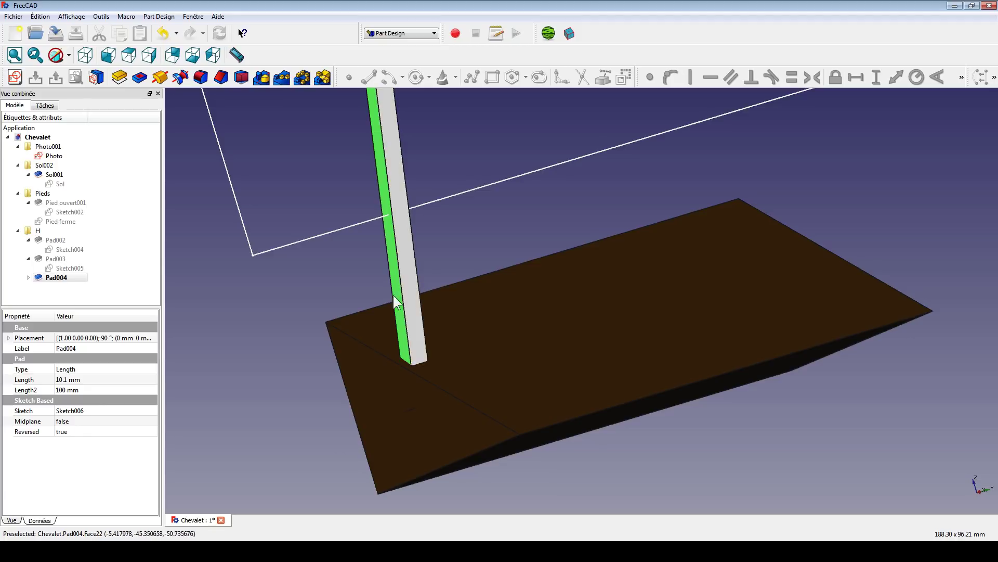
middle_drag(410, 294, 477, 366)
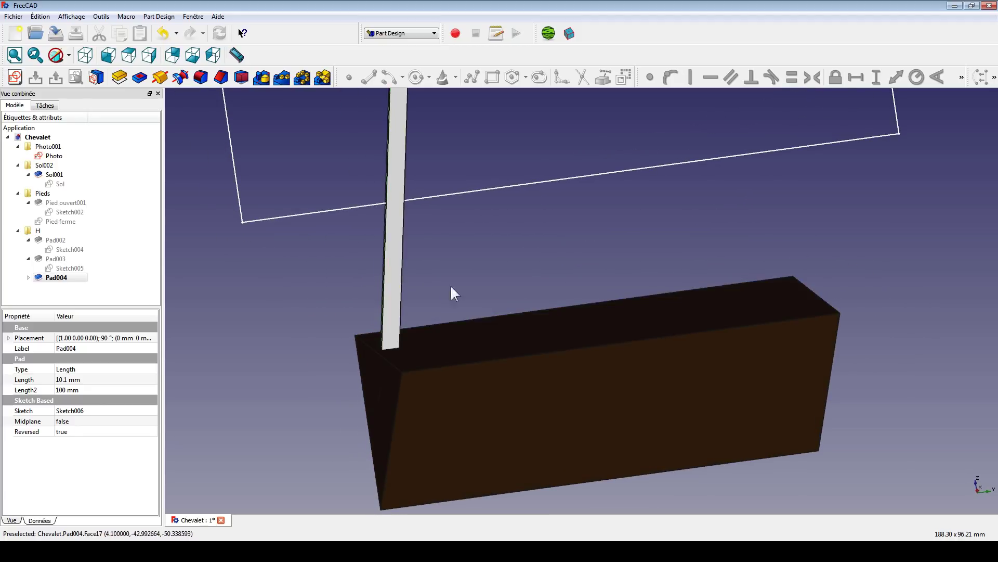
mouse_move(452, 290)
middle_down()
mouse_move(485, 180)
mouse_move(479, 274)
middle_up()
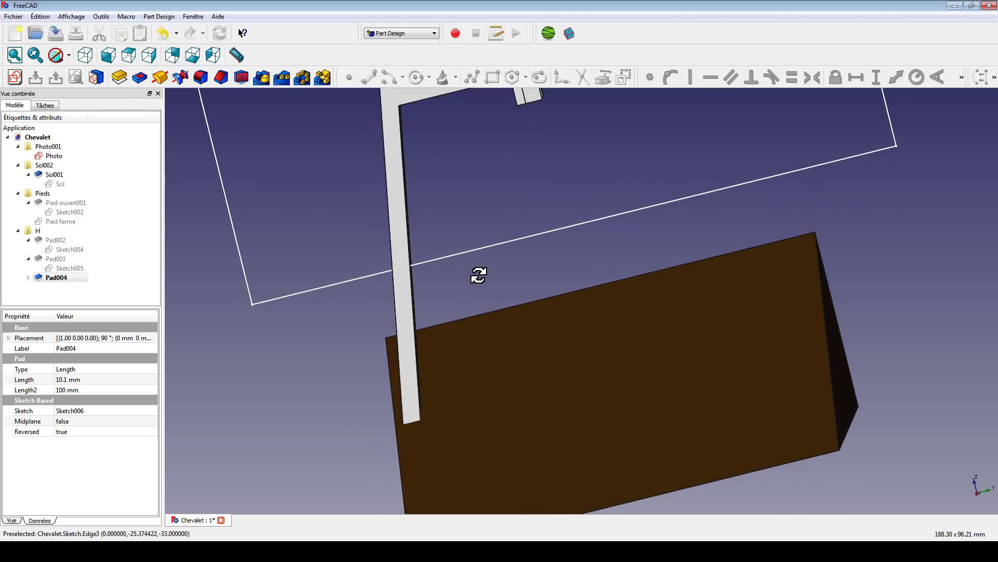
mouse_move(742, 183)
middle_down()
mouse_move(695, 205)
mouse_move(666, 239)
mouse_move(644, 244)
middle_up()
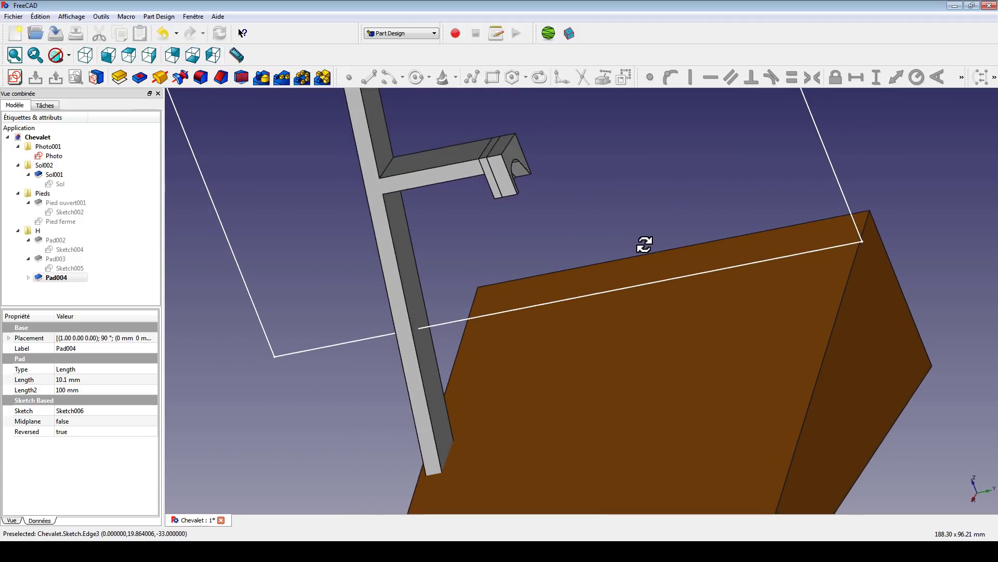
mouse_move(656, 195)
middle_down()
mouse_move(704, 272)
mouse_move(749, 263)
middle_up()
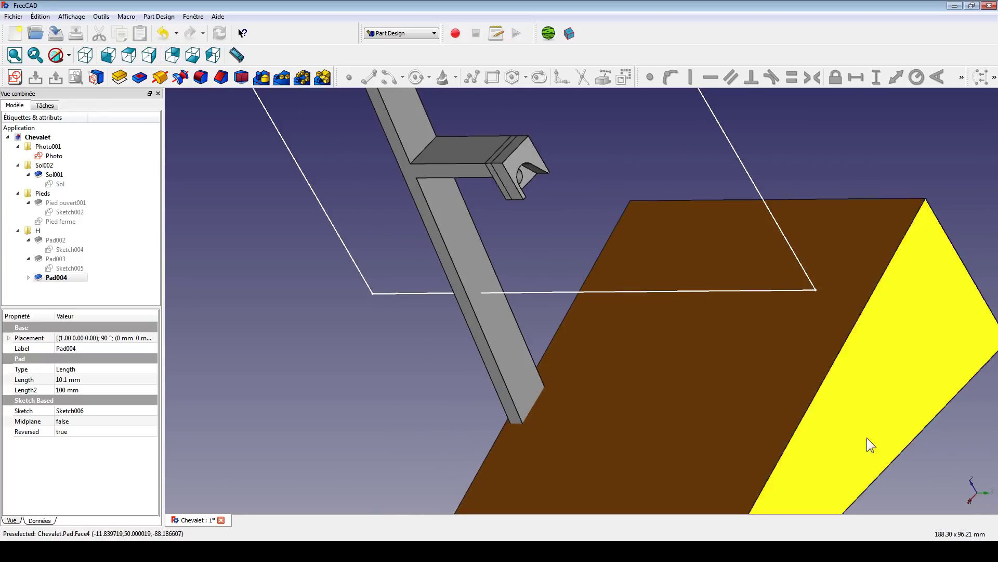
Create a new sketch on the head block's outer face around the round hole
click(522, 148)
middle_drag(522, 148, 504, 289)
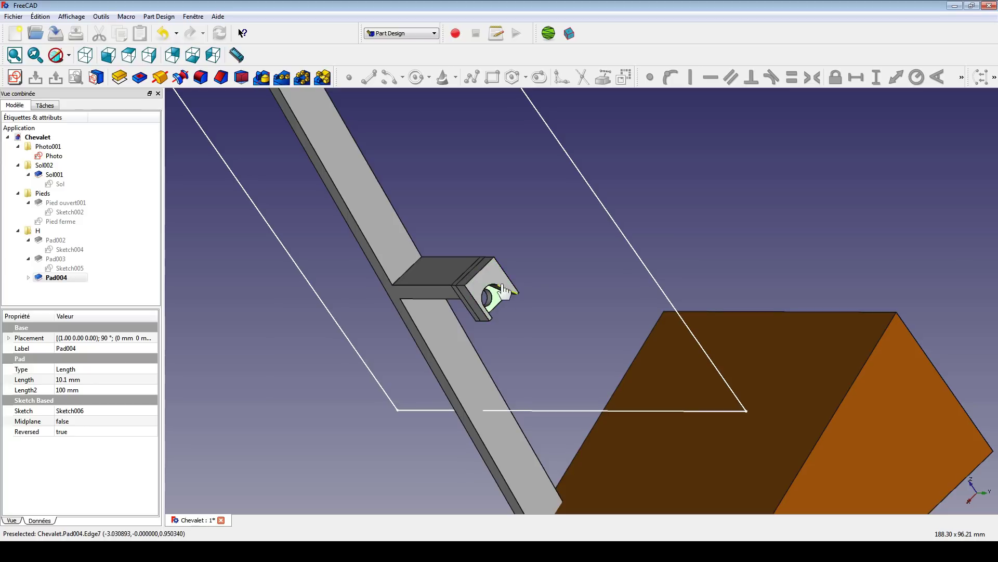
click(569, 218)
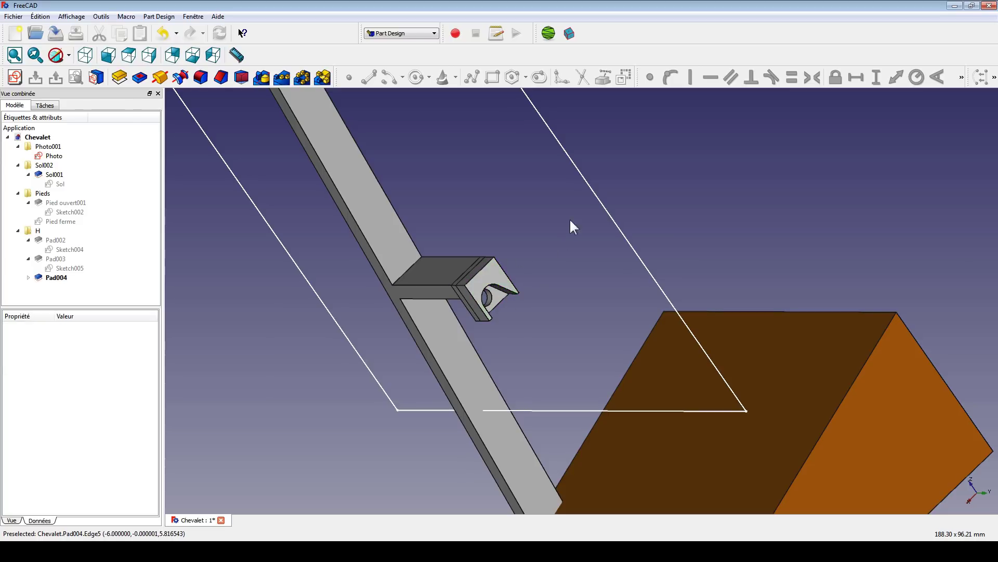
click(494, 272)
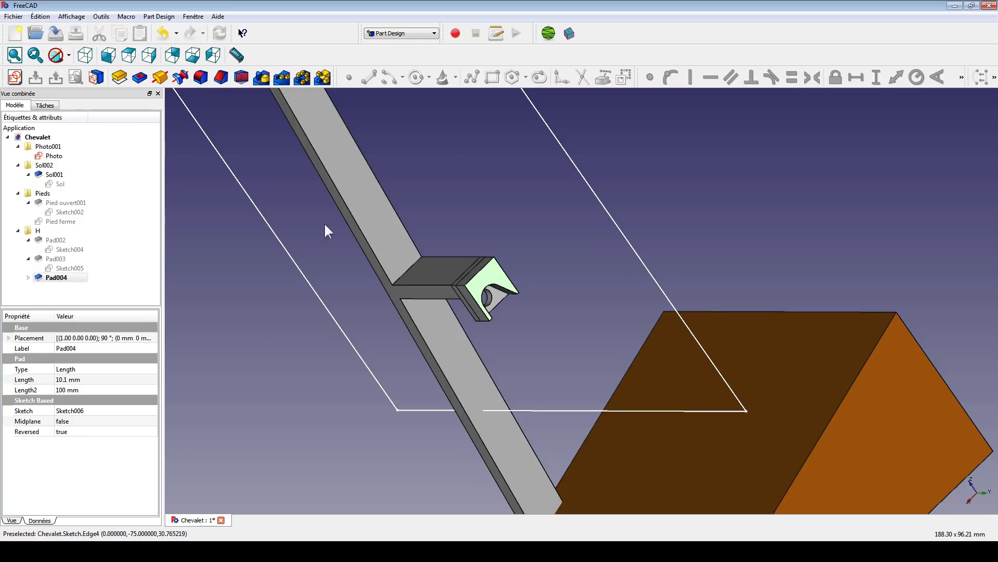
scroll(417, 245, down, 3)
click(15, 77)
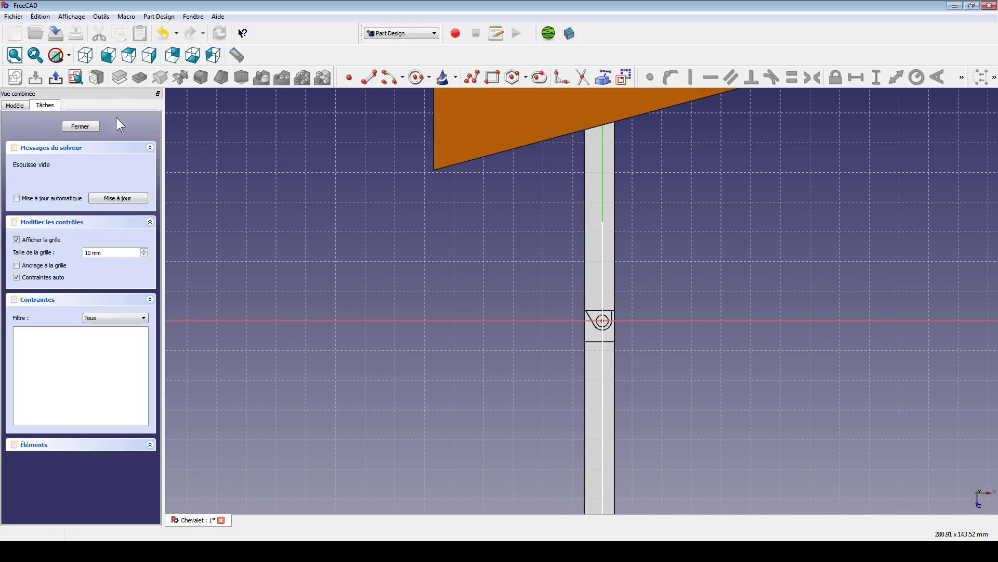
Hide the Sol001 solid and show its Sol sketch as an outline reference
scroll(572, 255, up, 4)
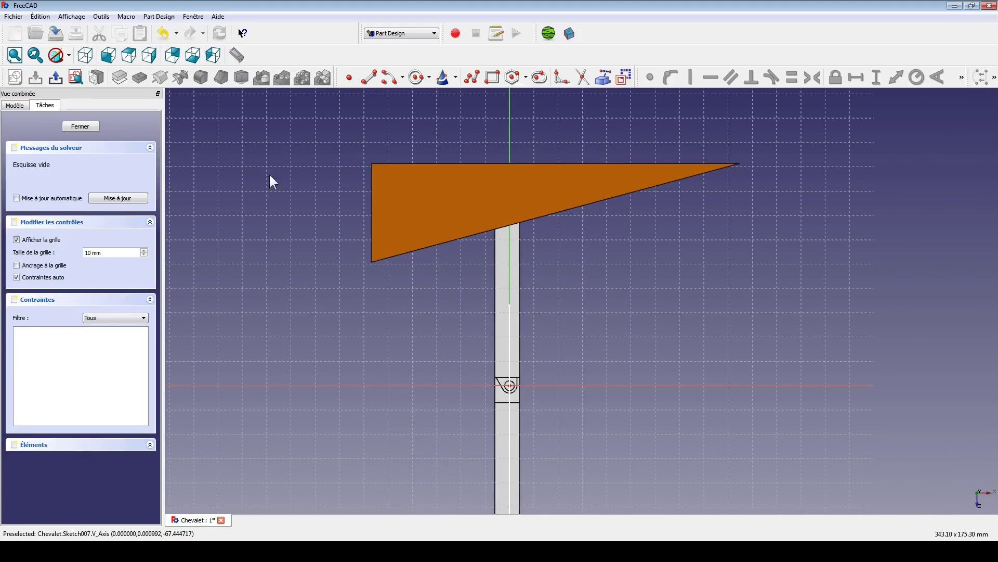
click(16, 105)
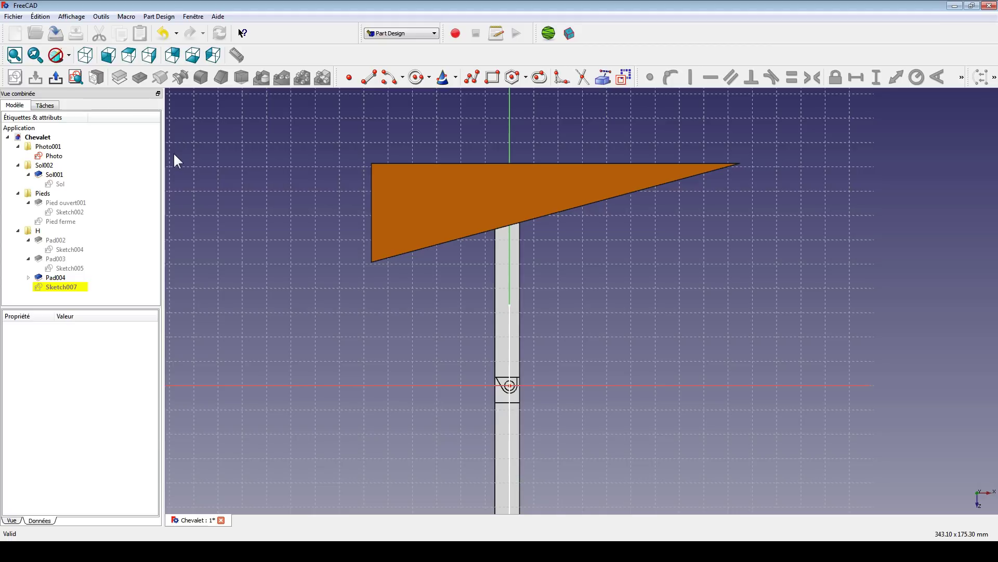
click(54, 175)
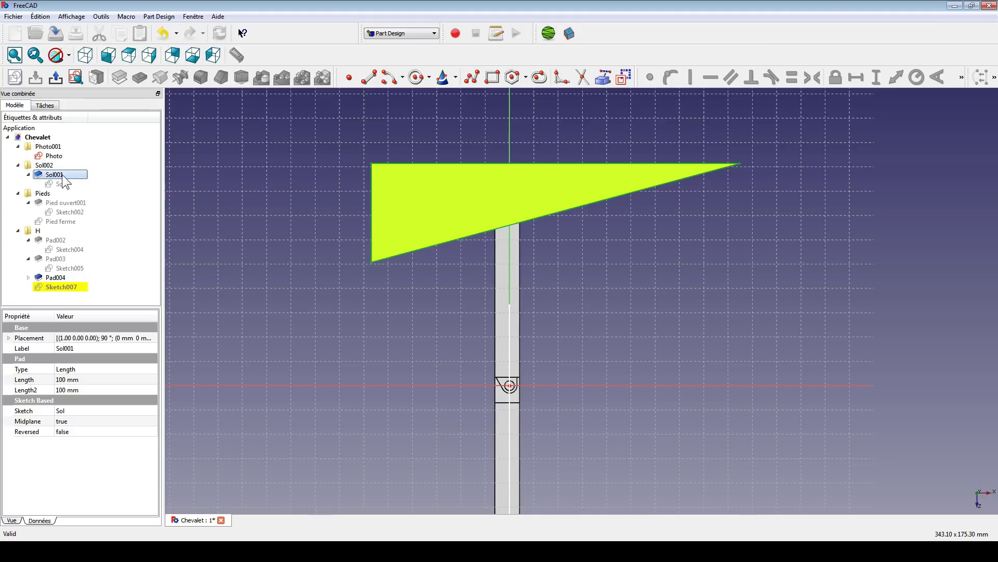
key(space)
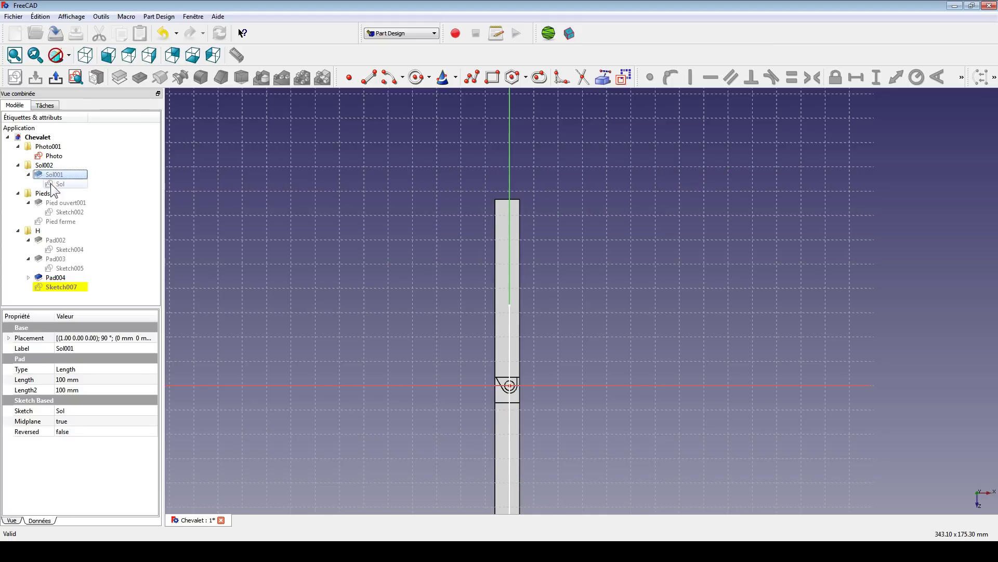
click(59, 185)
key(space)
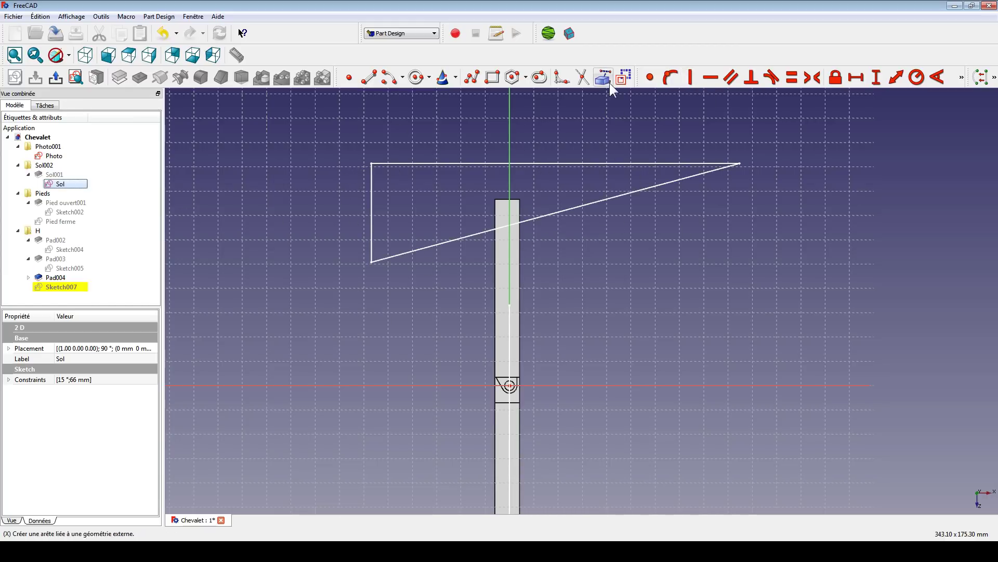
Sketch a closed right triangle about 50 mm wide and 45 mm high around the bar's end, with one horizontal and one vertical side
click(472, 77)
click(578, 189)
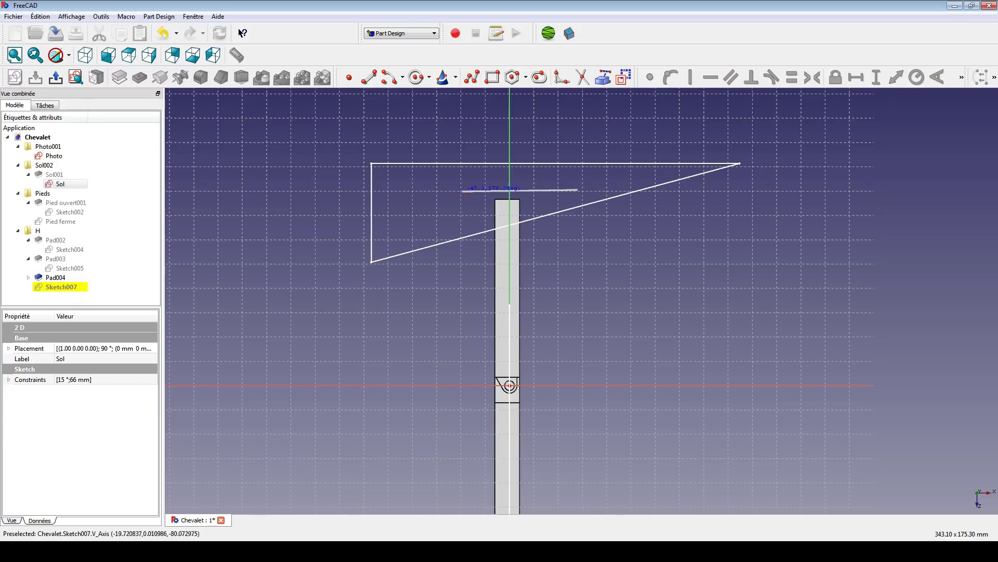
click(456, 190)
click(457, 298)
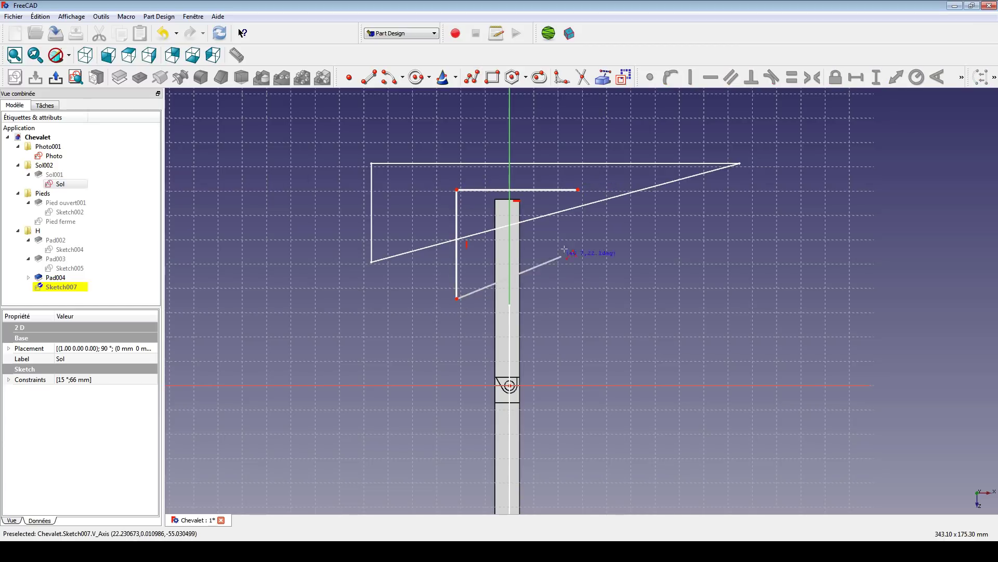
click(578, 189)
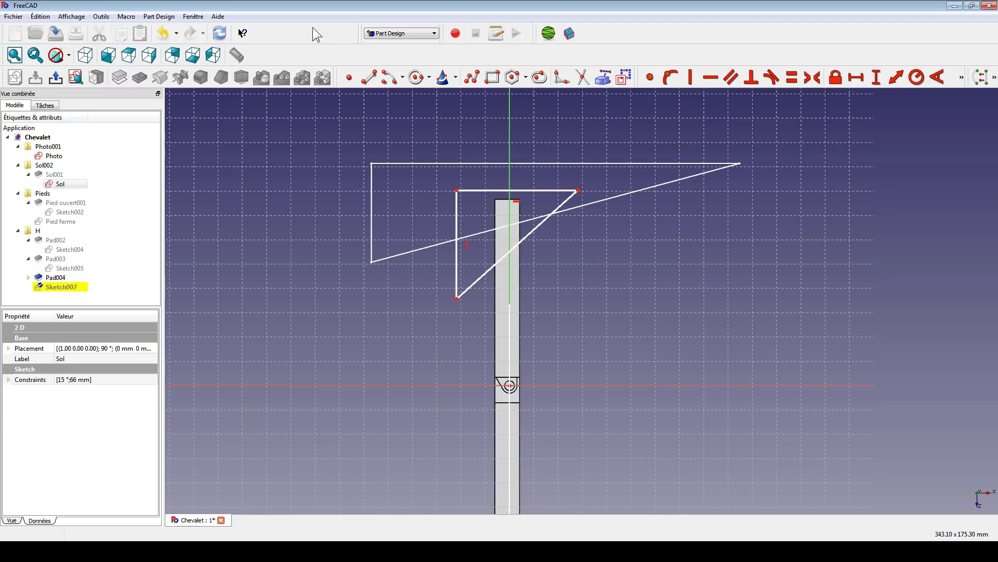
Place a point on the triangle's slanted side and select it together with the vertical axis for constraining
click(347, 77)
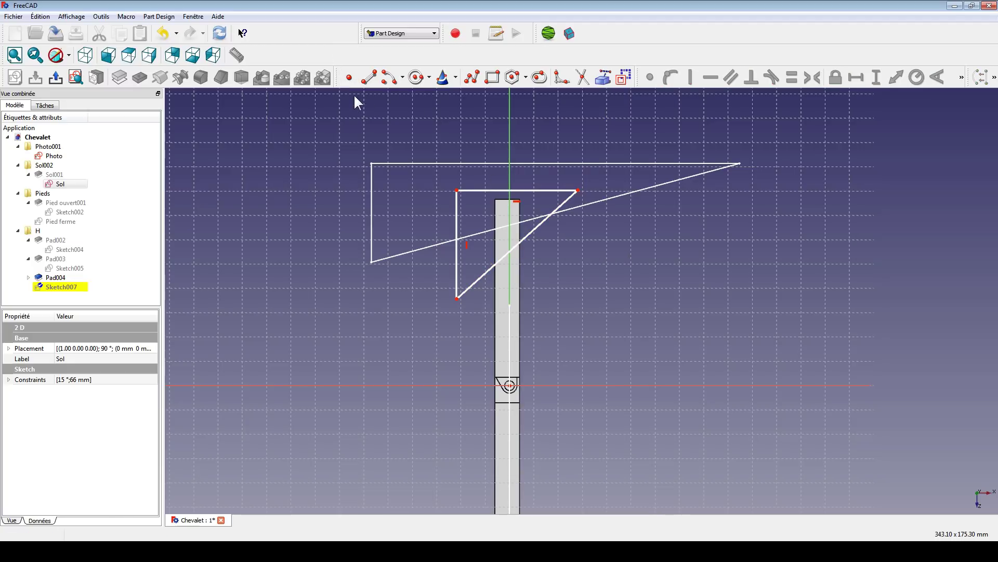
click(536, 226)
right_click(543, 266)
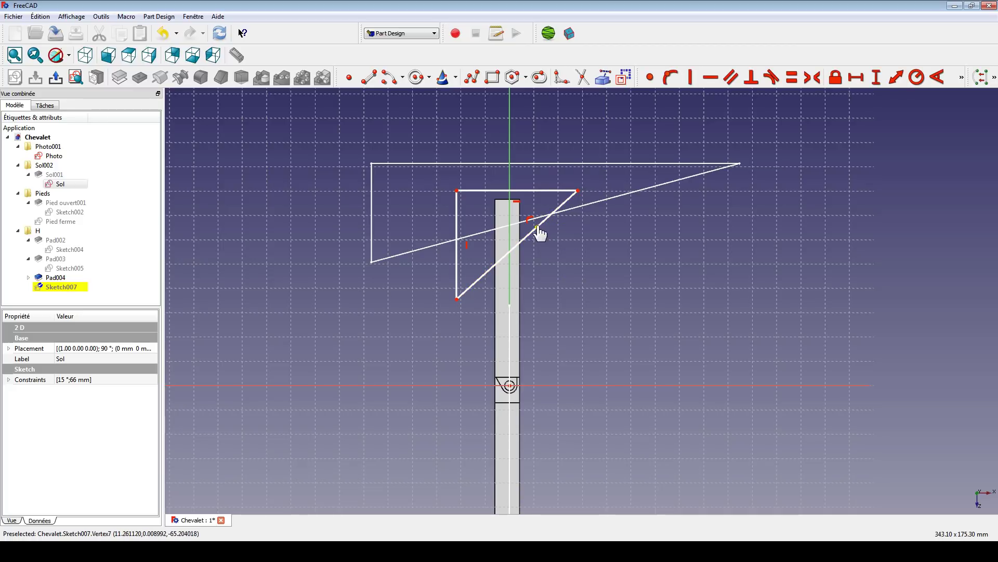
click(537, 225)
click(508, 148)
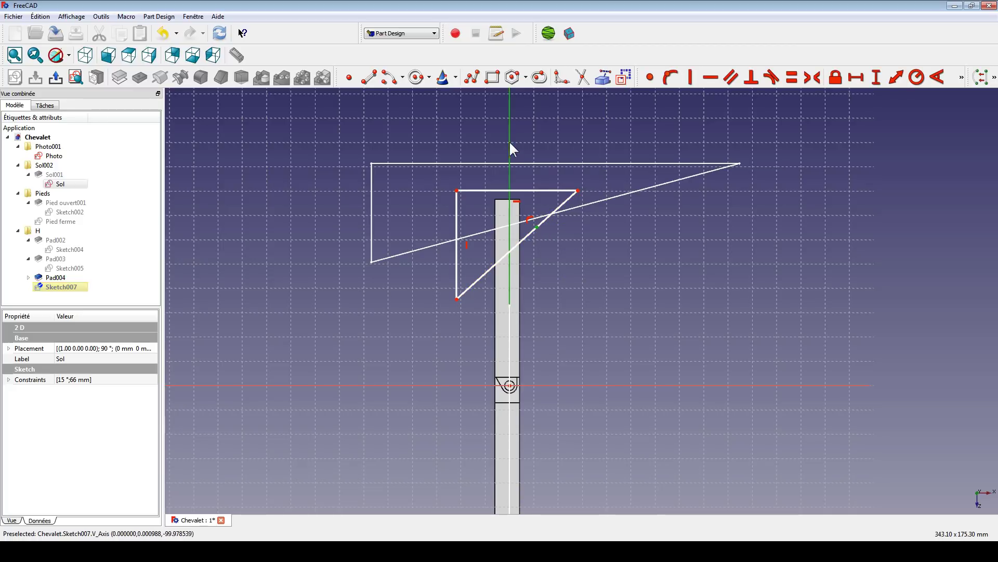
Constrain the point on the triangle's sloping edge to the vertical axis and set its vertical distance from the origin to 66 mm
click(670, 77)
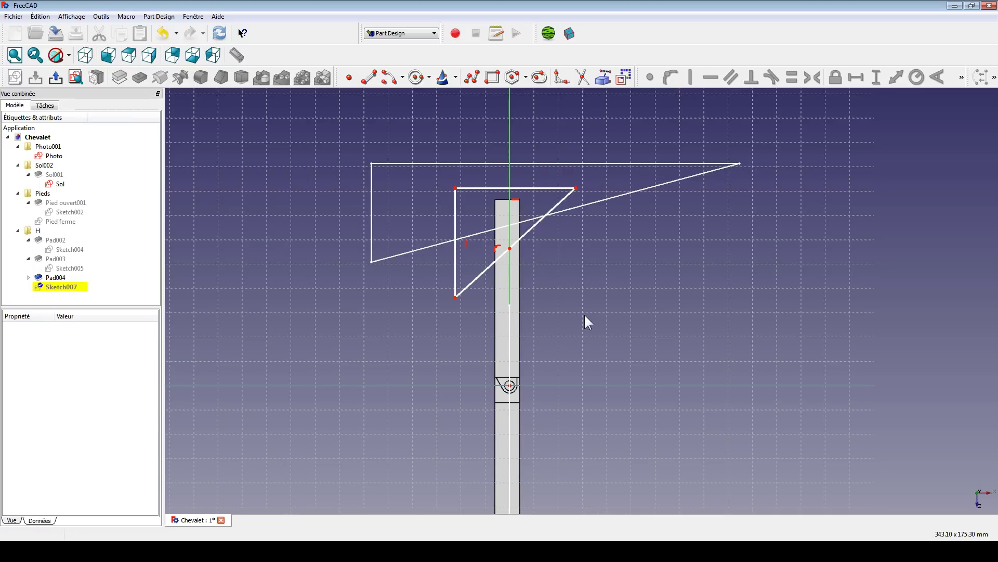
click(512, 248)
click(512, 247)
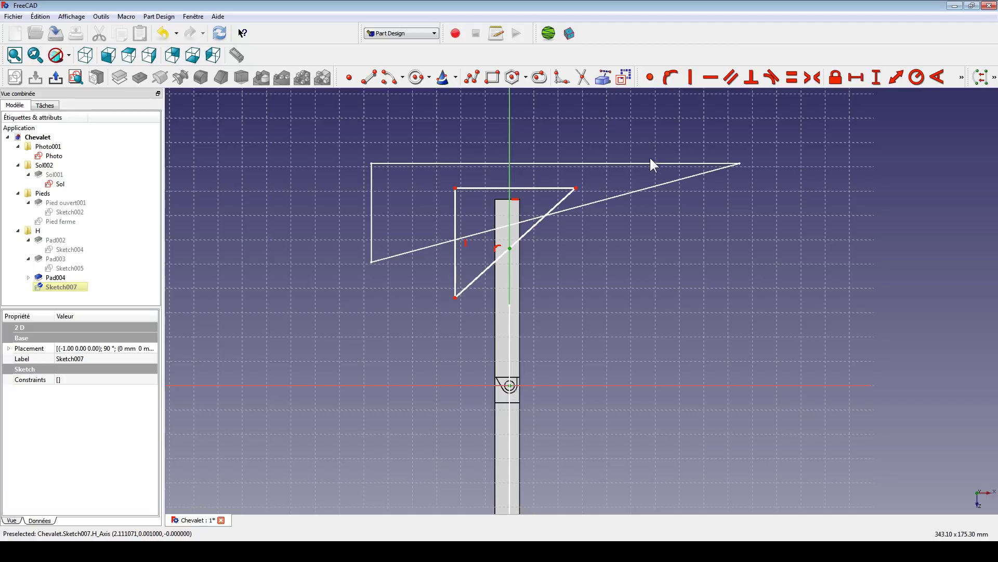
click(877, 77)
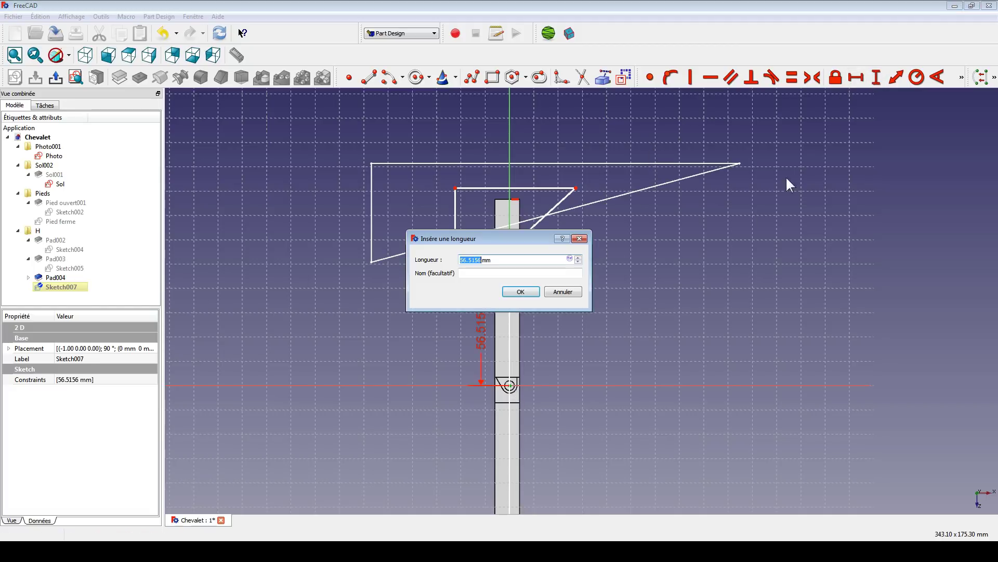
text(68)
key(Return)
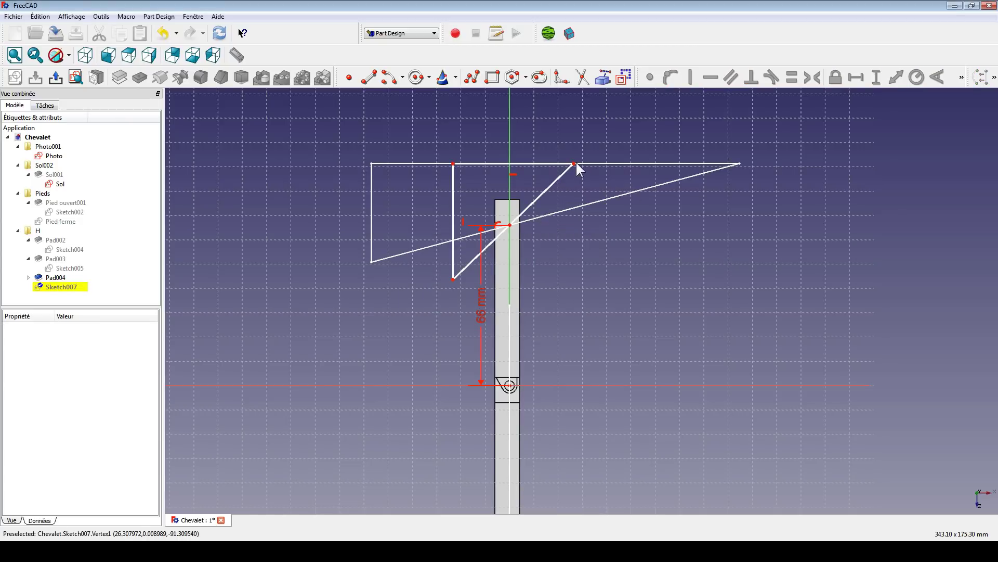
Widen the triangle, set the angle between its horizontal and sloping edges to 15°, and leave the sketch
drag(575, 164, 650, 172)
click(603, 177)
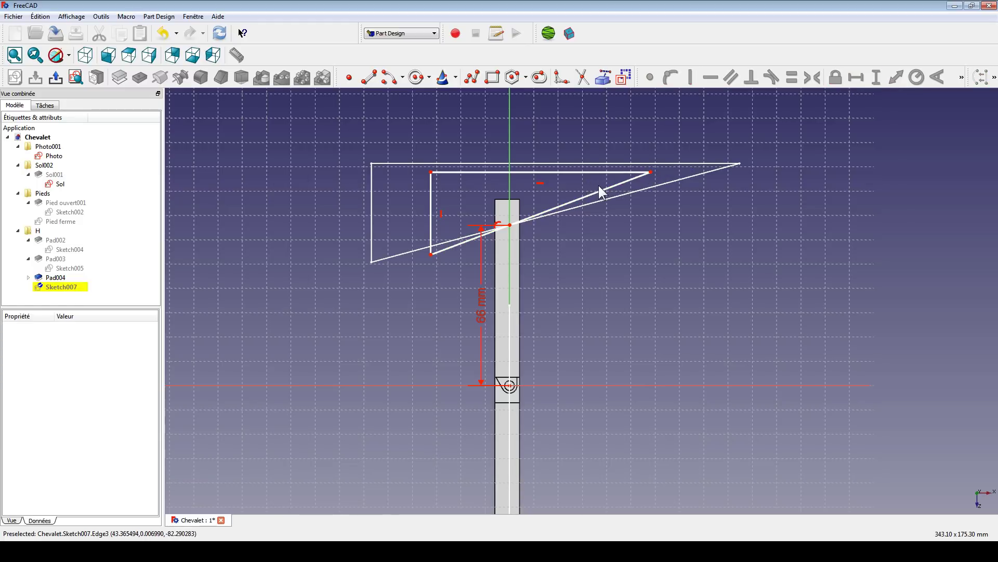
click(602, 189)
click(605, 177)
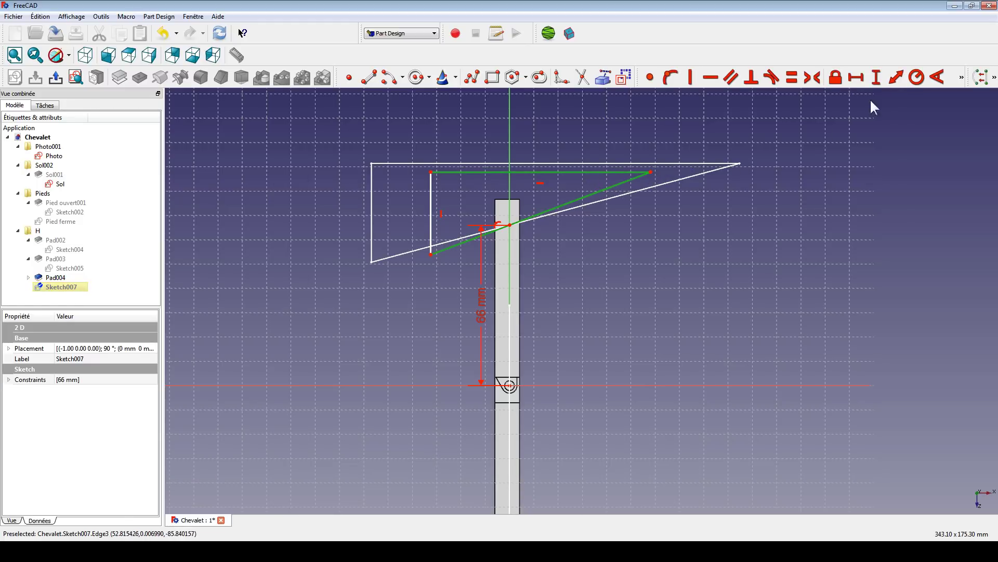
click(936, 77)
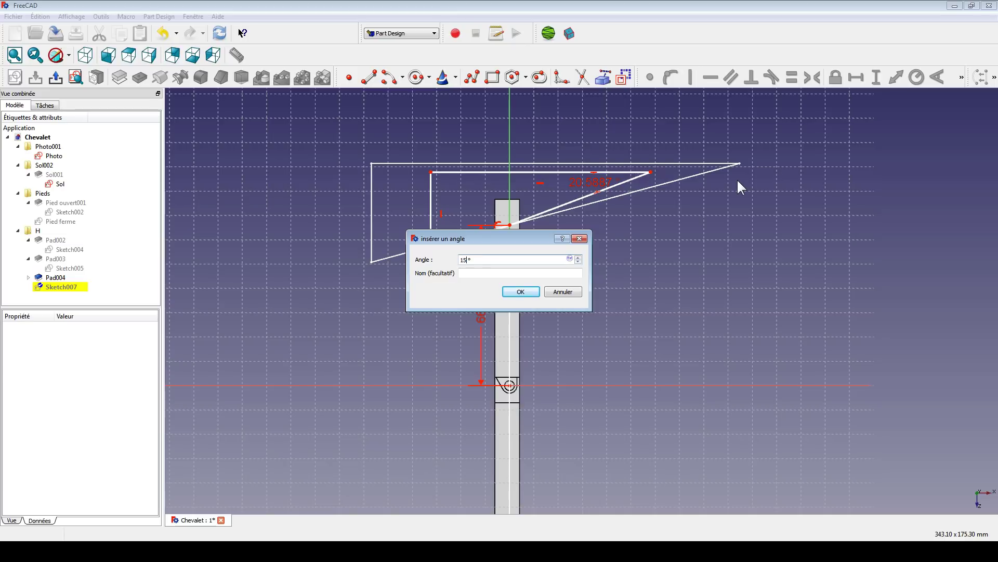
text(15)
key(Return)
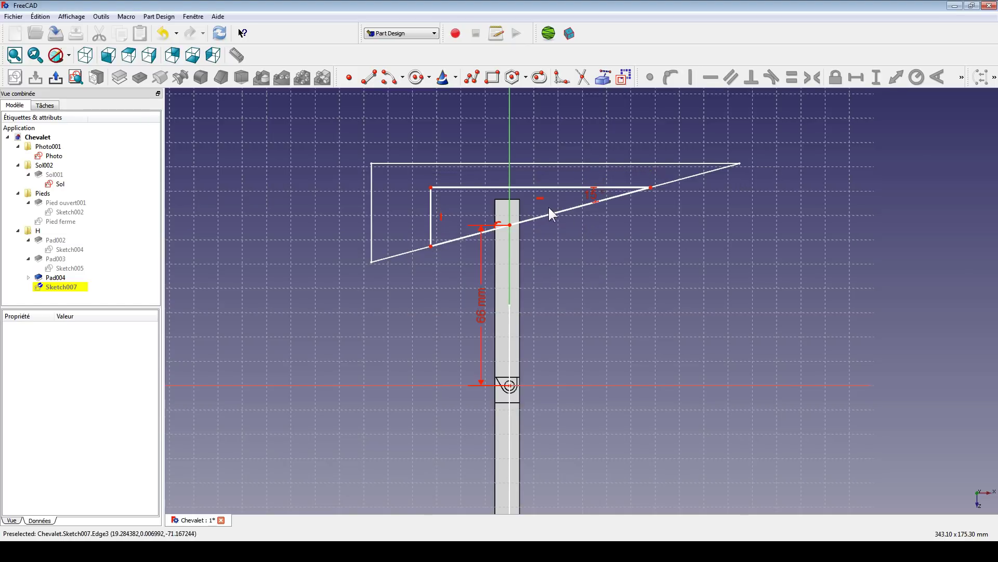
click(56, 77)
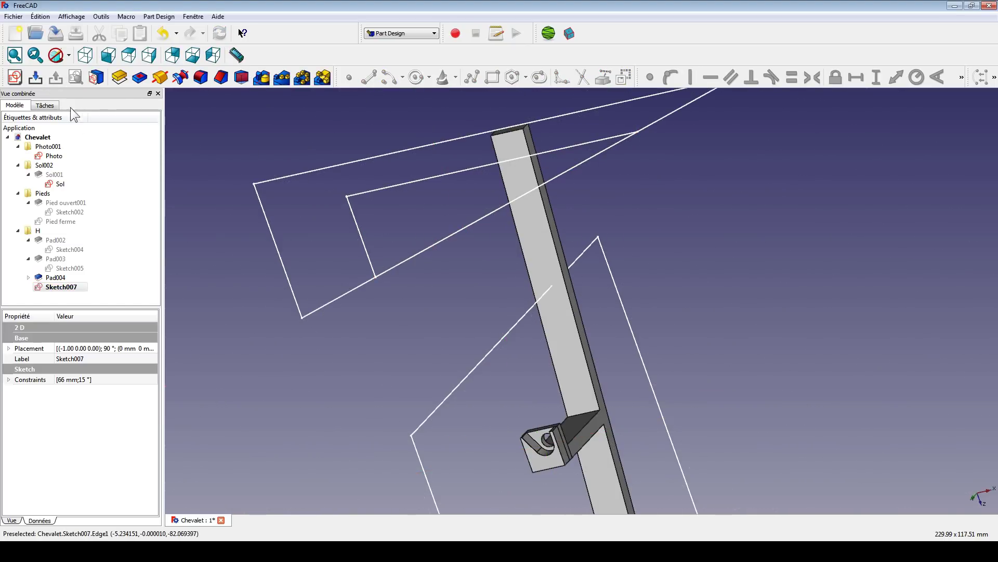
Show the Sol001 ground solid briefly to compare it with the new sketch, and hide it again
click(54, 175)
key(space)
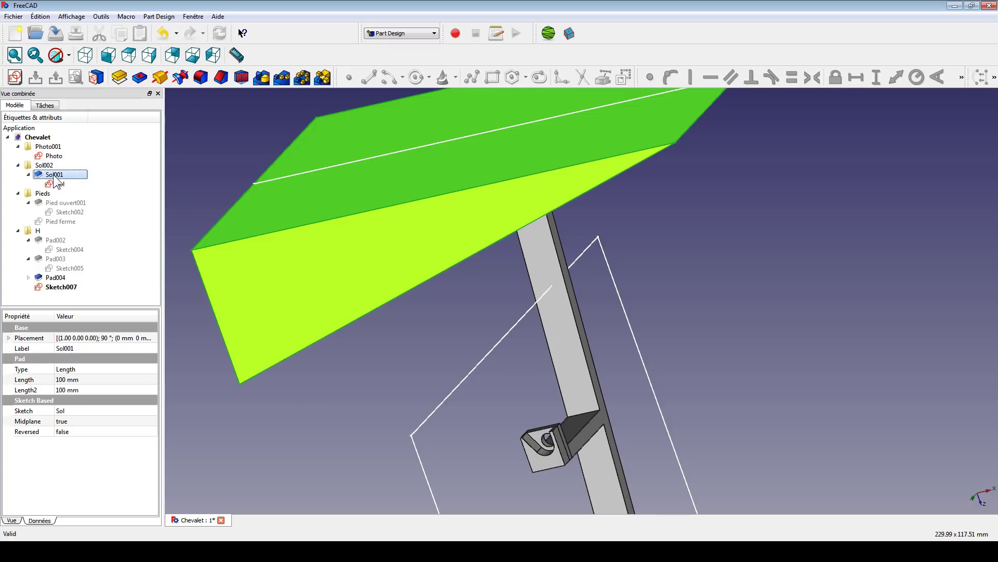
key(space)
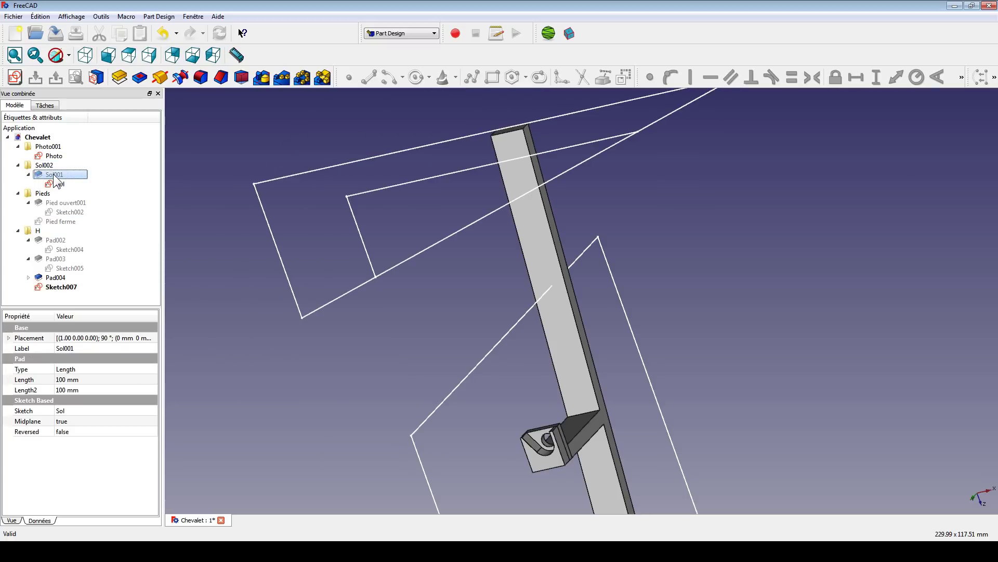
Cut the end of the upright with a pocket from Sketch007, using the through-all type (À travers tout)
click(52, 288)
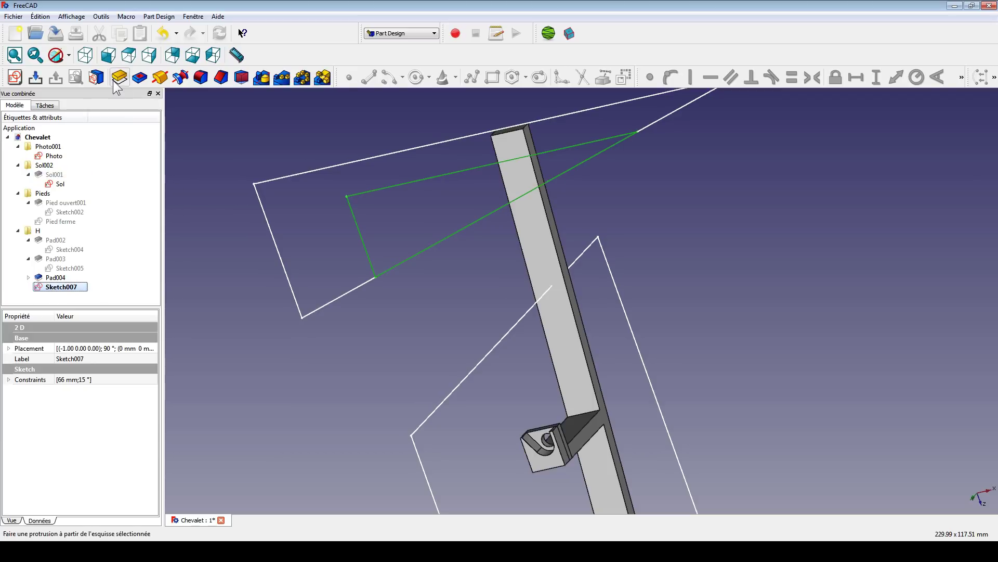
click(139, 78)
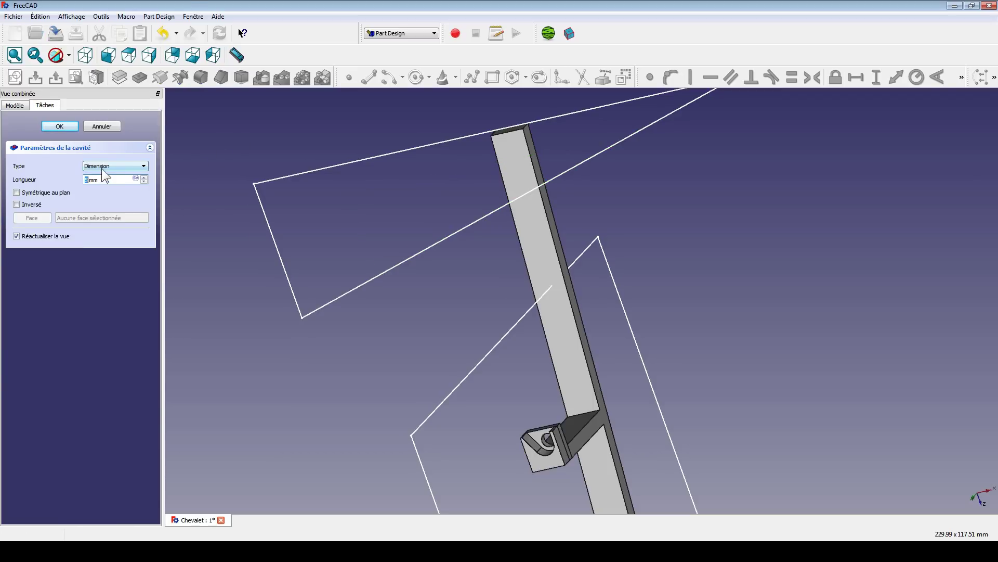
click(103, 167)
click(101, 182)
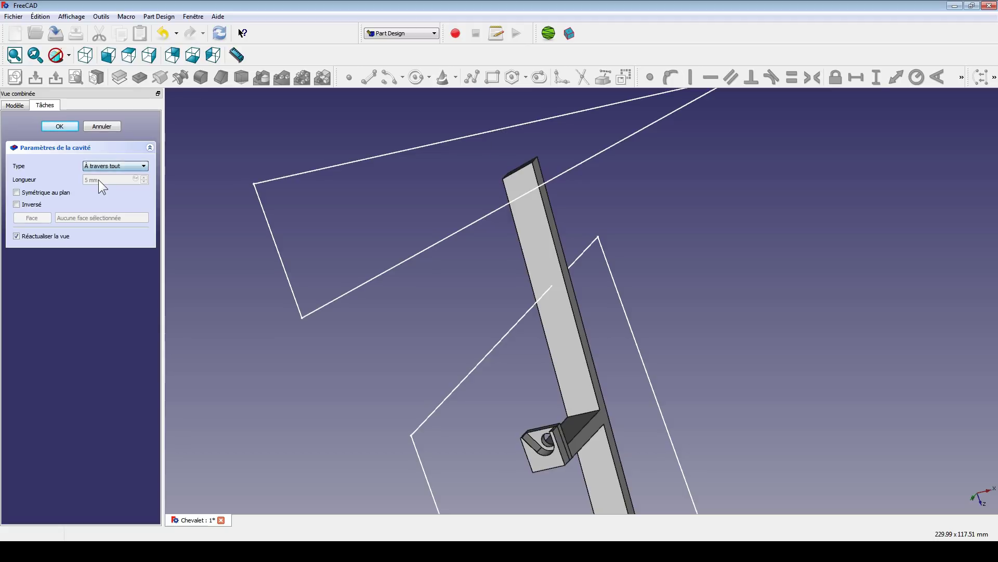
click(103, 167)
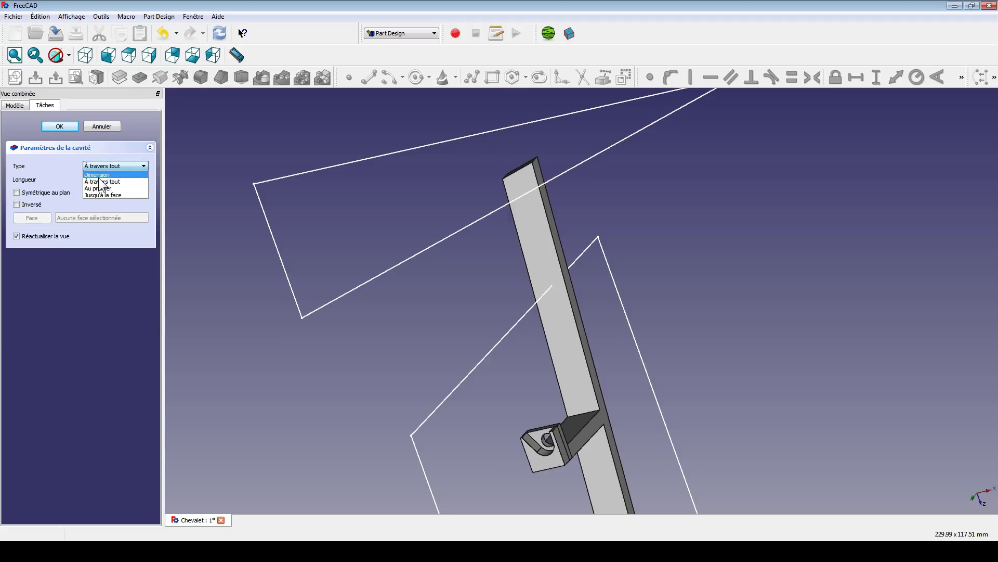
click(103, 174)
click(103, 170)
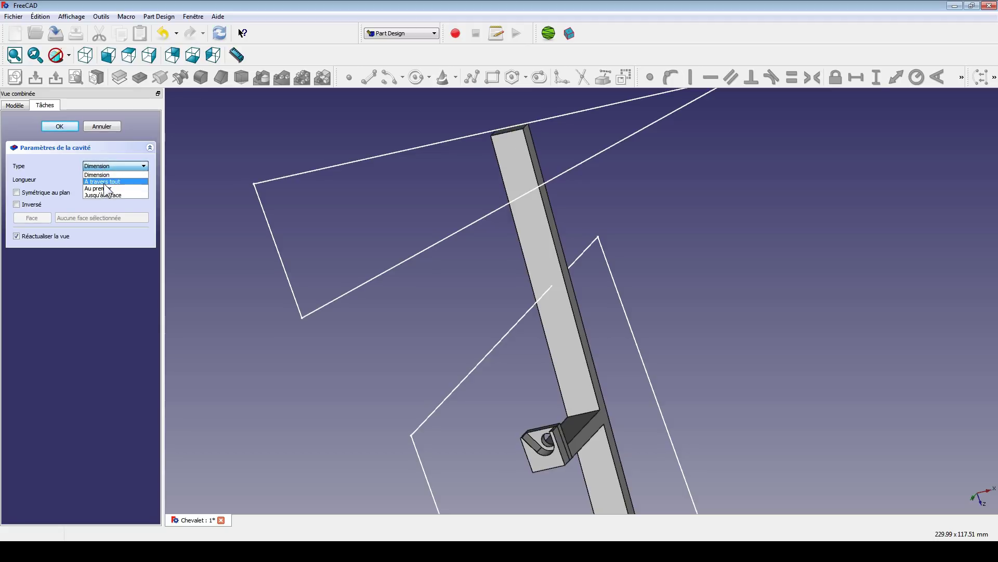
click(106, 183)
middle_drag(514, 158, 333, 185)
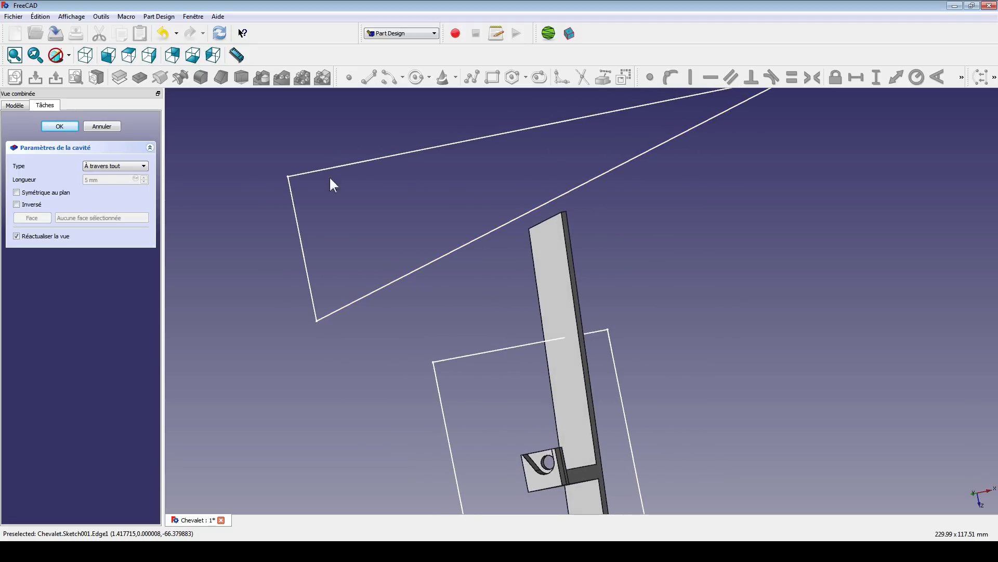
click(47, 130)
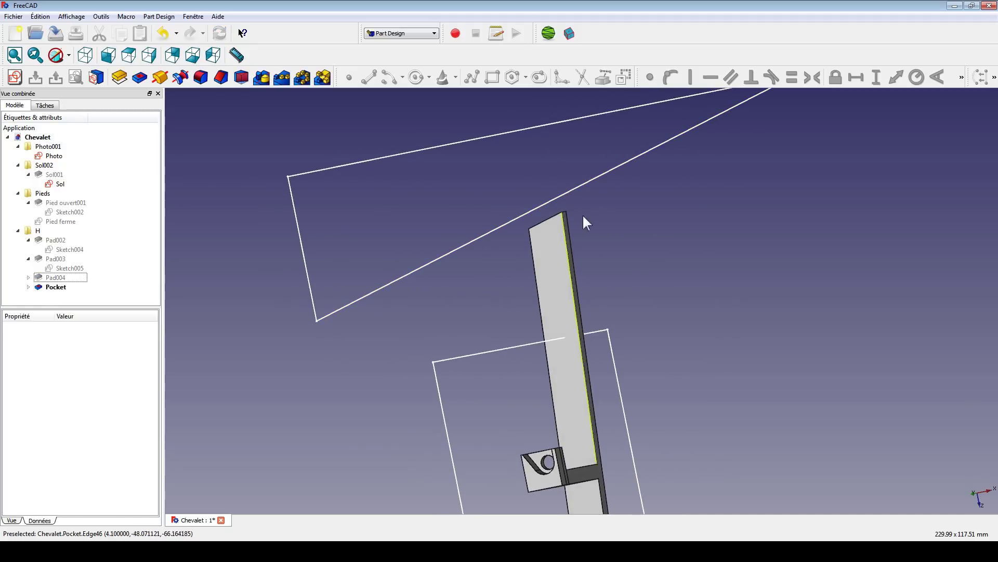
Make the Sol001 ground solid and the Pied ouvert001 open leg visible to check the cut upright against them
middle_drag(582, 214, 518, 214)
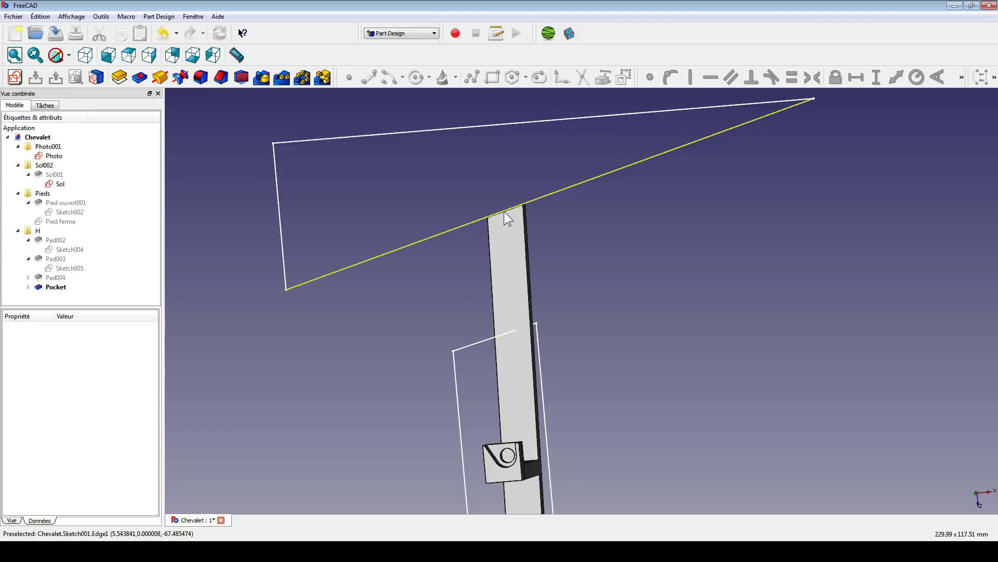
click(57, 174)
key(space)
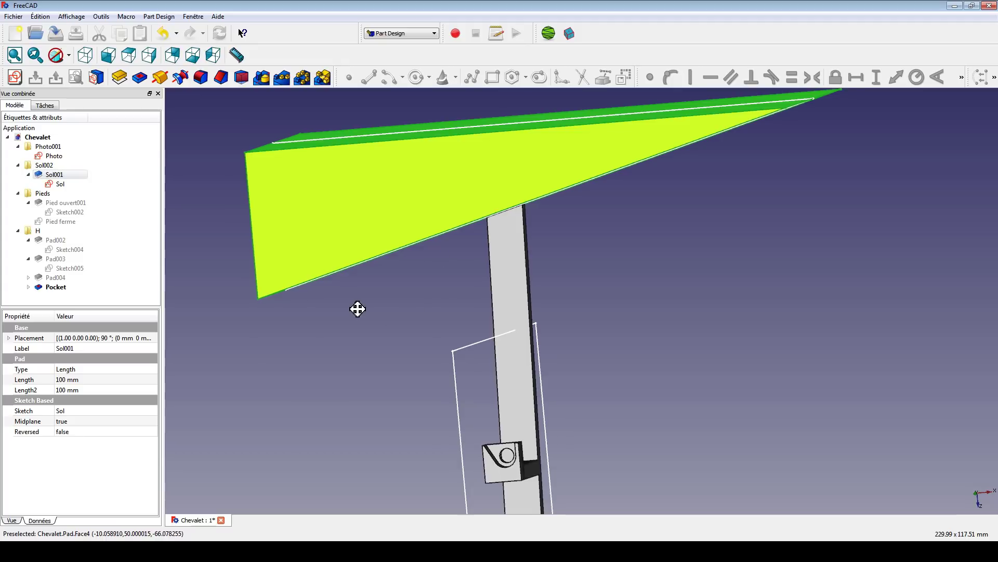
mouse_move(358, 309)
middle_down()
mouse_move(419, 145)
mouse_move(366, 310)
middle_up()
key(Down)
key(Down)
key(Down)
key(space)
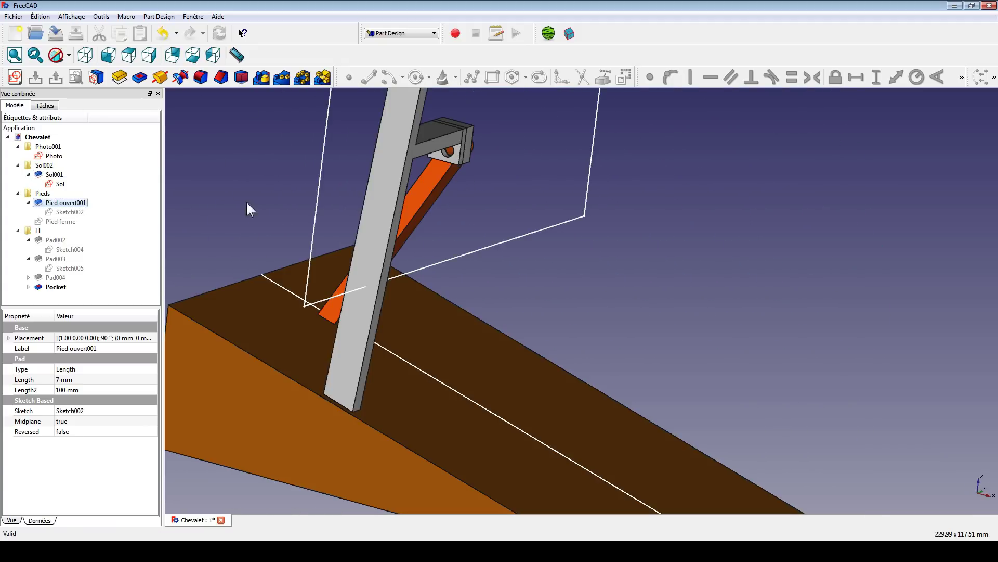
Create a new sketch on the side face of the small hinge block at the end of the crossbar
middle_drag(622, 268, 528, 307)
scroll(359, 267, down, 3)
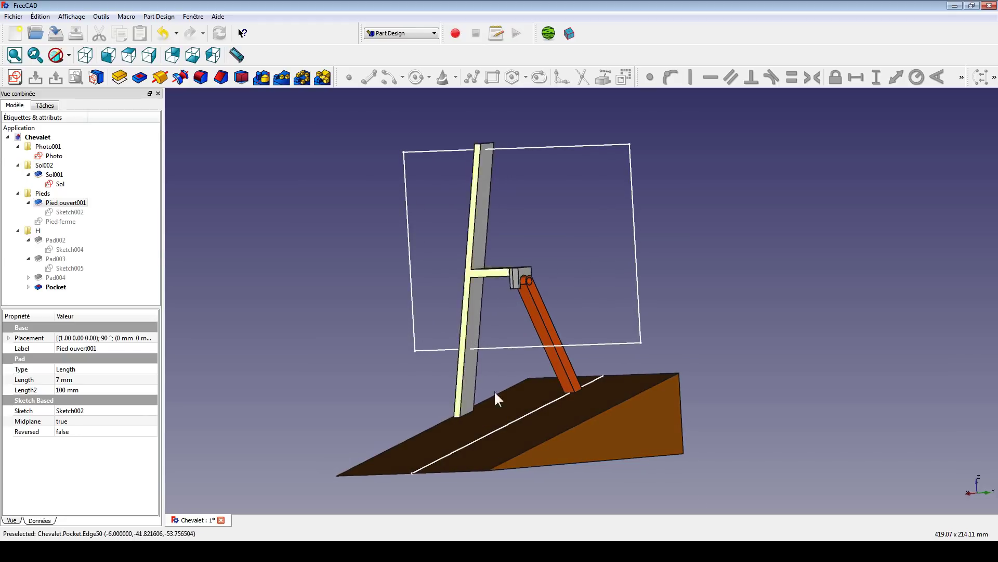
click(450, 354)
scroll(451, 354, up, 3)
middle_drag(450, 353, 475, 317)
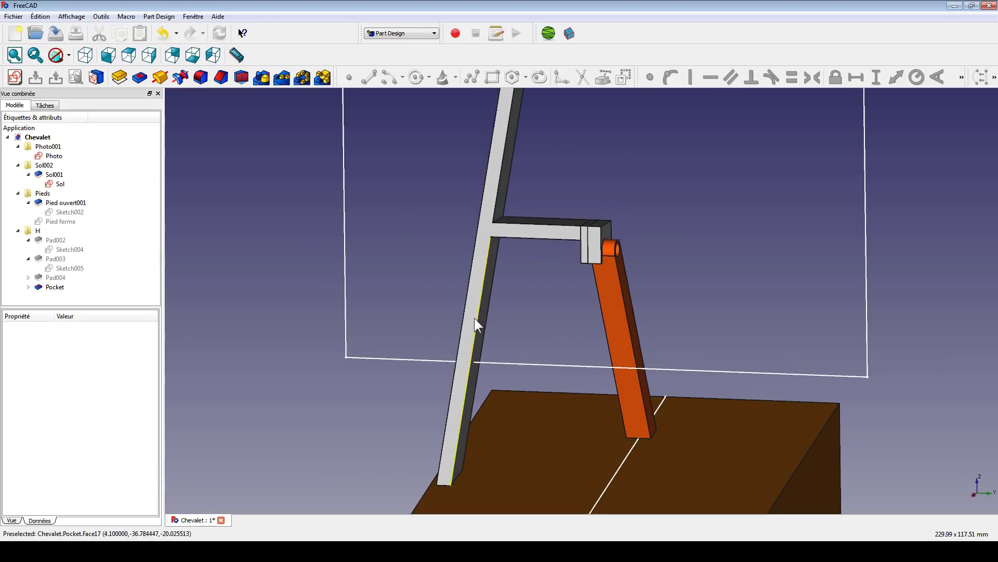
click(475, 317)
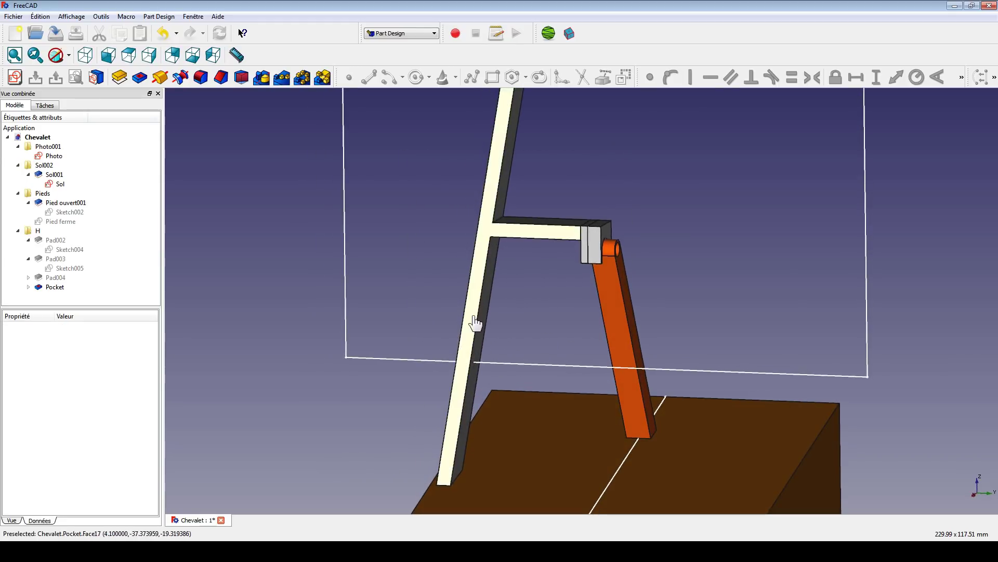
click(591, 245)
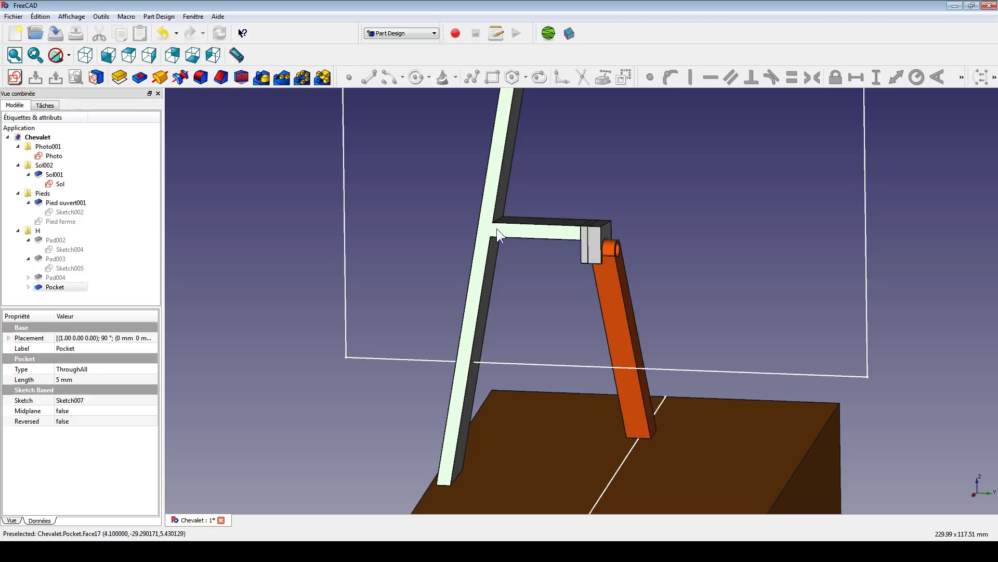
click(520, 287)
click(594, 236)
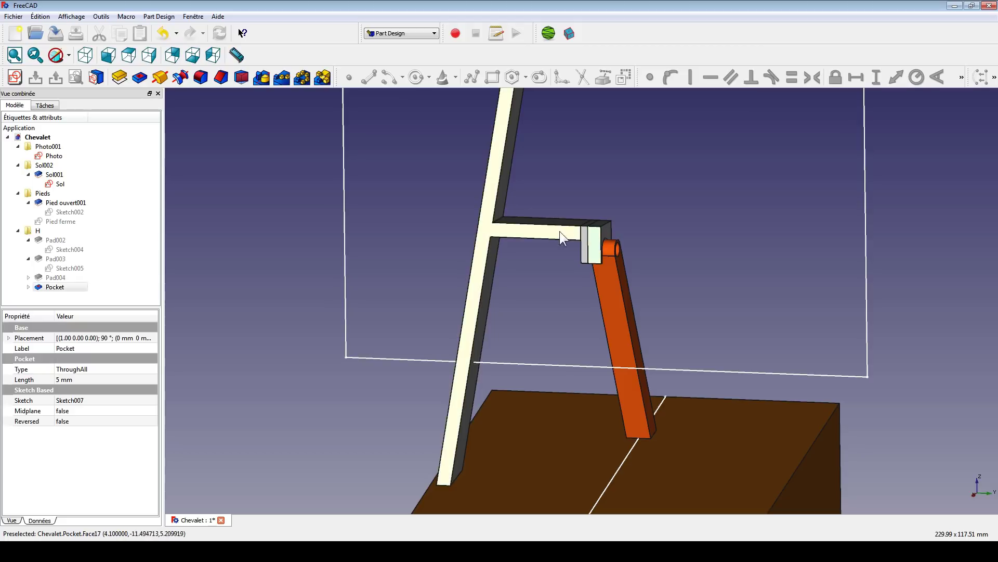
click(533, 281)
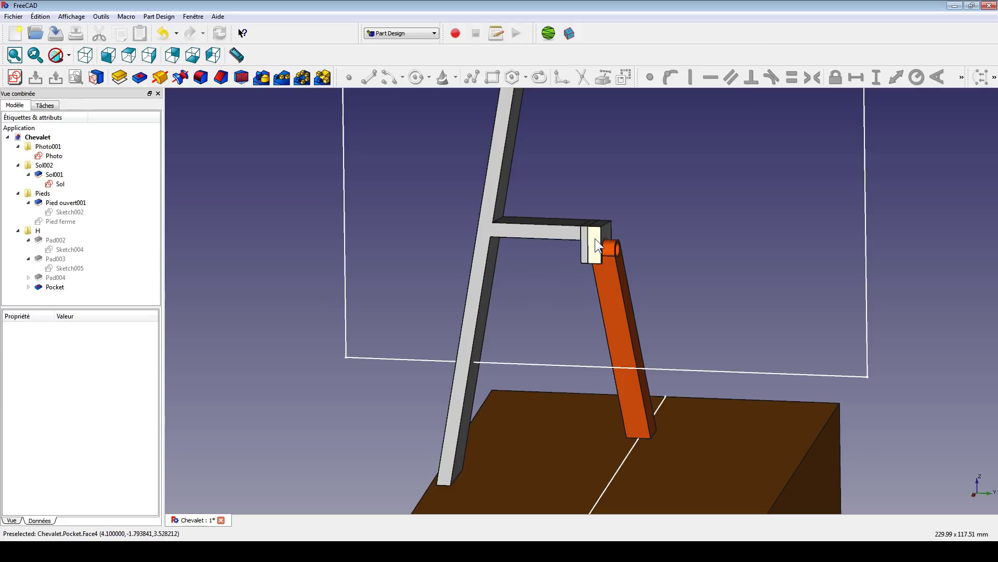
click(595, 238)
click(14, 77)
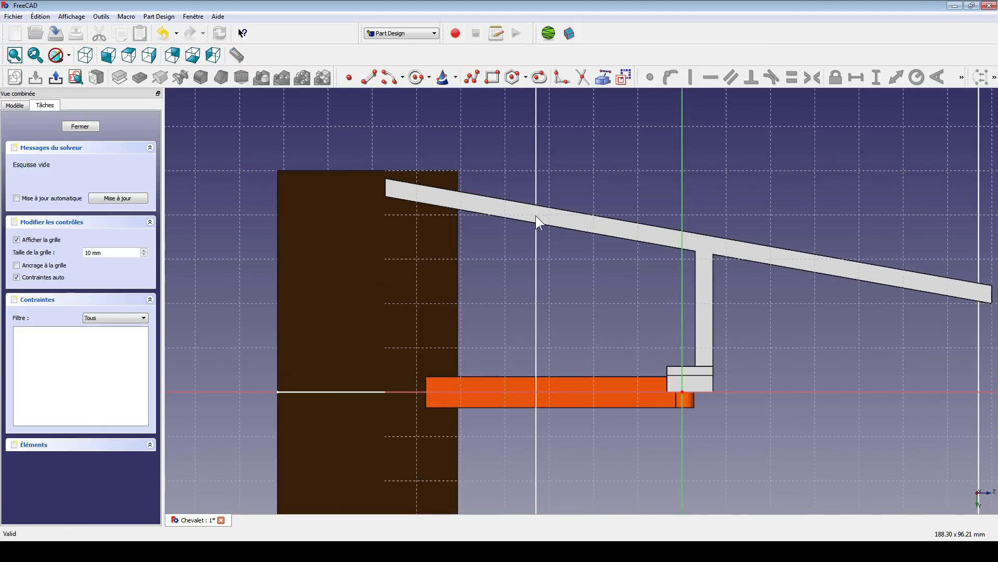
scroll(536, 216, up, 2)
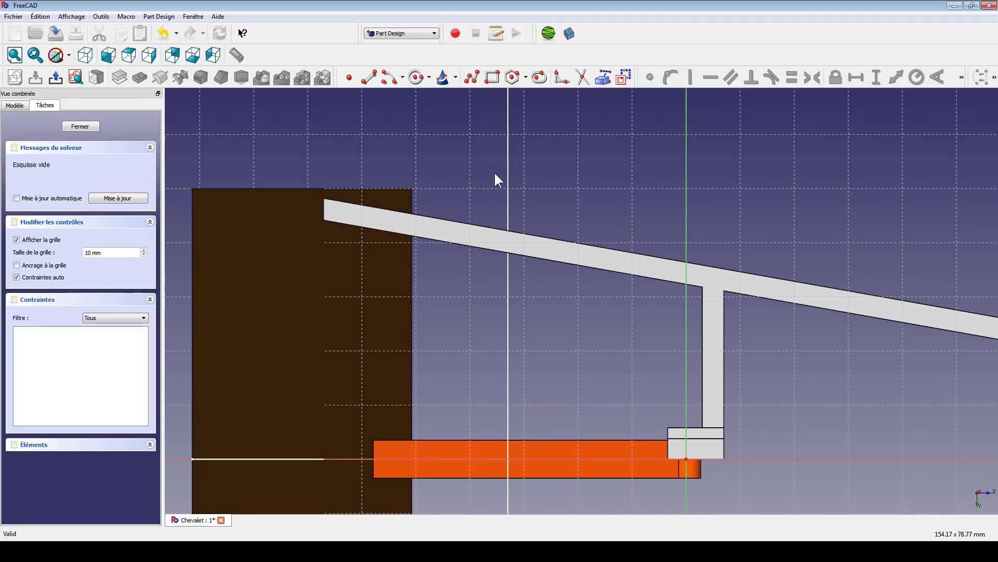
Sketch a narrow rectangle beside the sloping upright, between its ground end and the crossbar
click(492, 77)
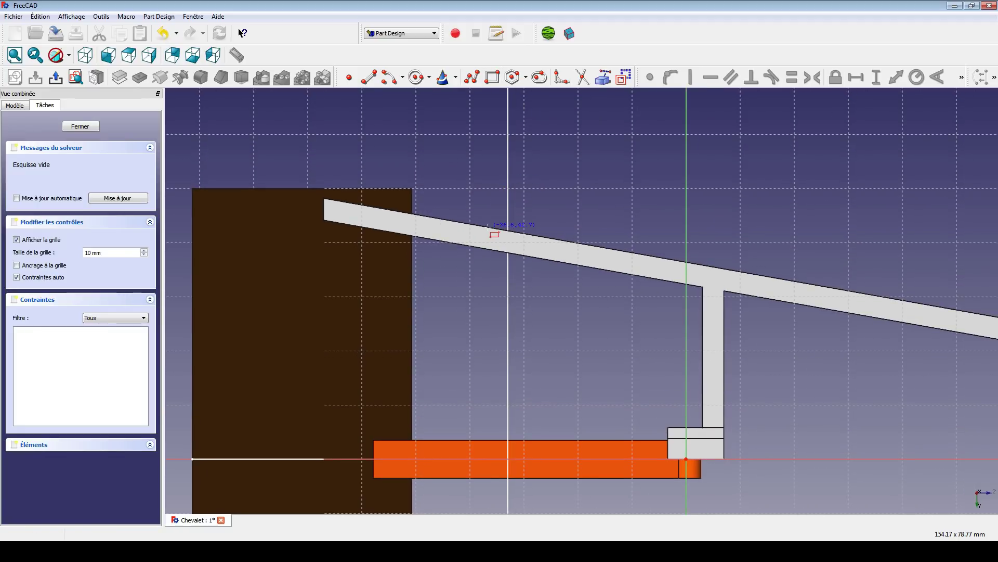
click(483, 181)
click(498, 215)
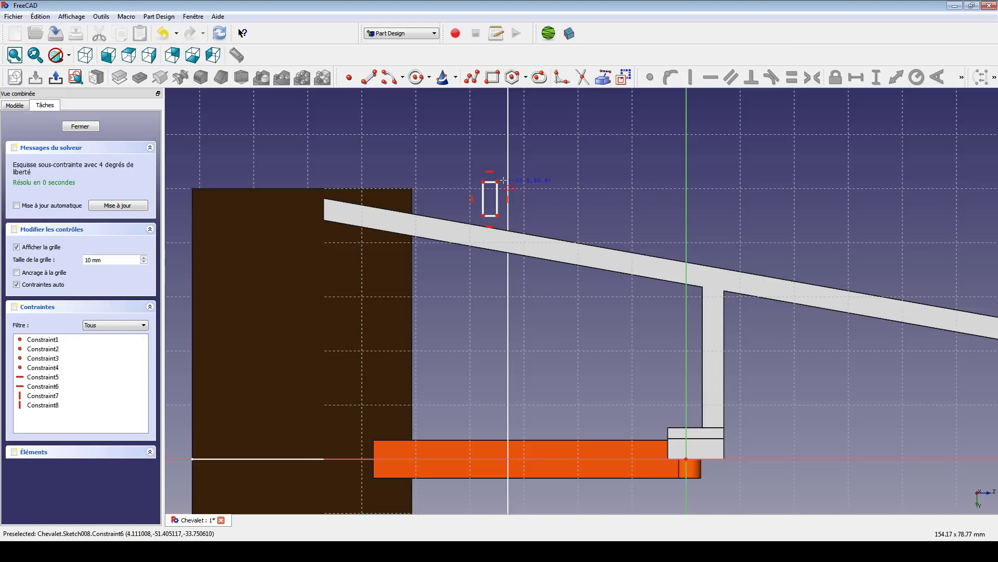
mouse_move(553, 194)
middle_down()
mouse_move(548, 252)
mouse_move(553, 219)
mouse_move(518, 192)
middle_up()
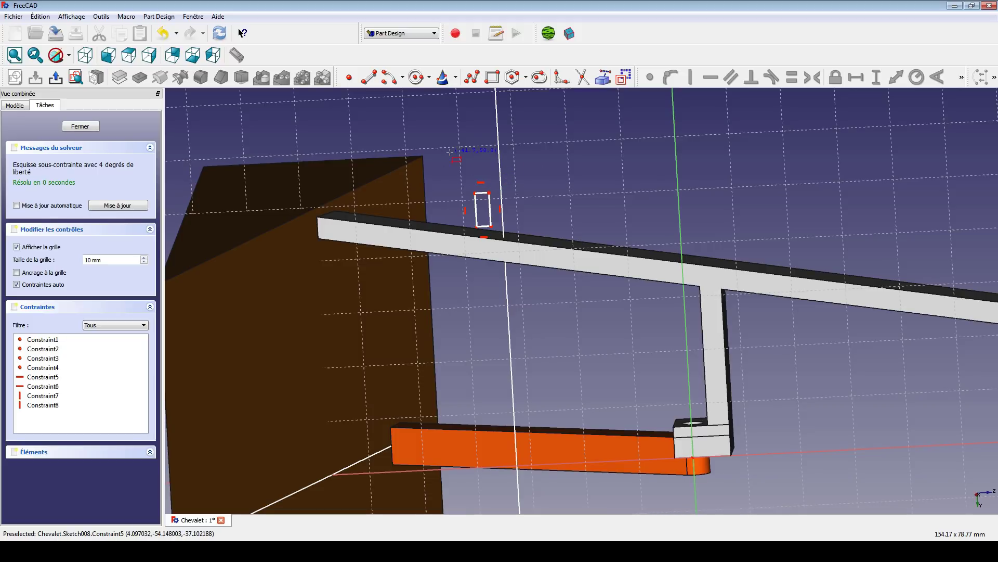
Reference the sloping upright's long edges as external geometry and resize the rectangle to fit within the upright's thickness
key(1)
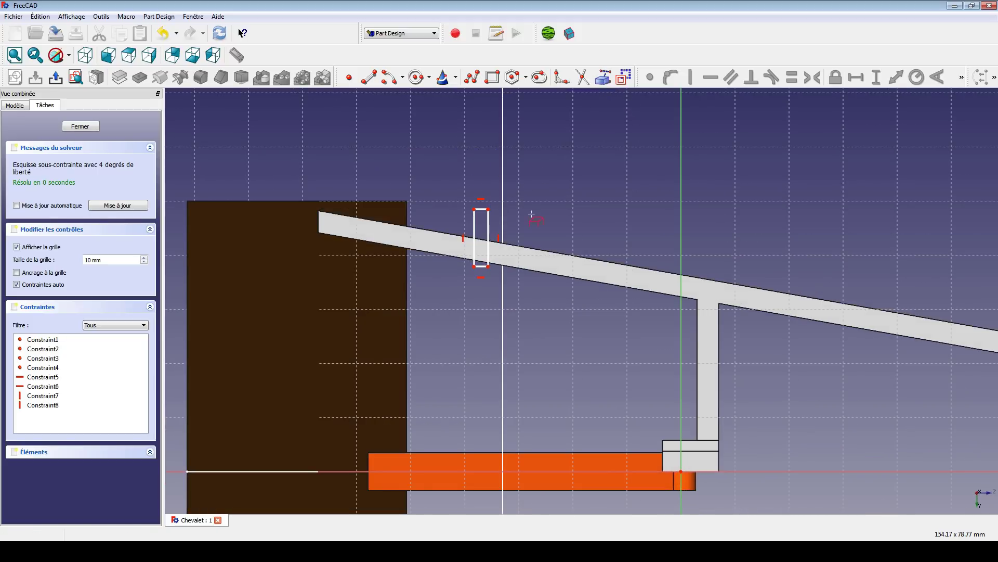
click(529, 269)
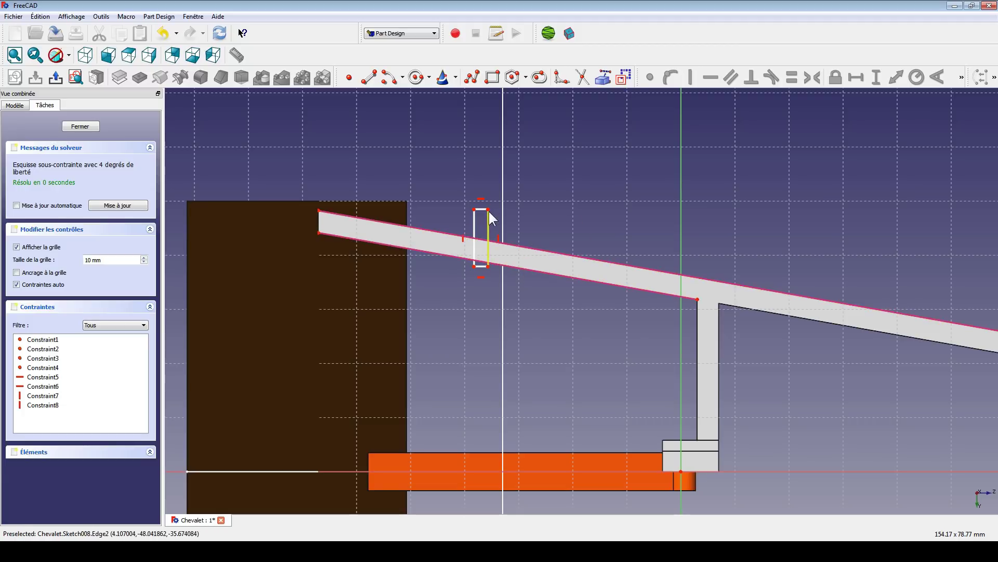
drag(488, 210, 478, 259)
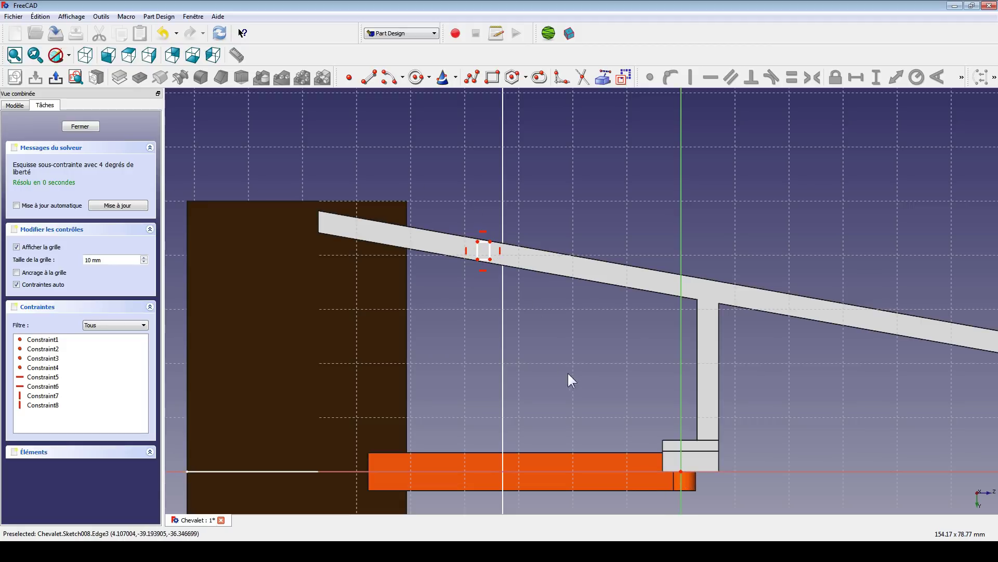
Undo the rectangle's resizing, and replace its lower edge with a slanted line roughly following the sloping upright
key(ctrl+z)
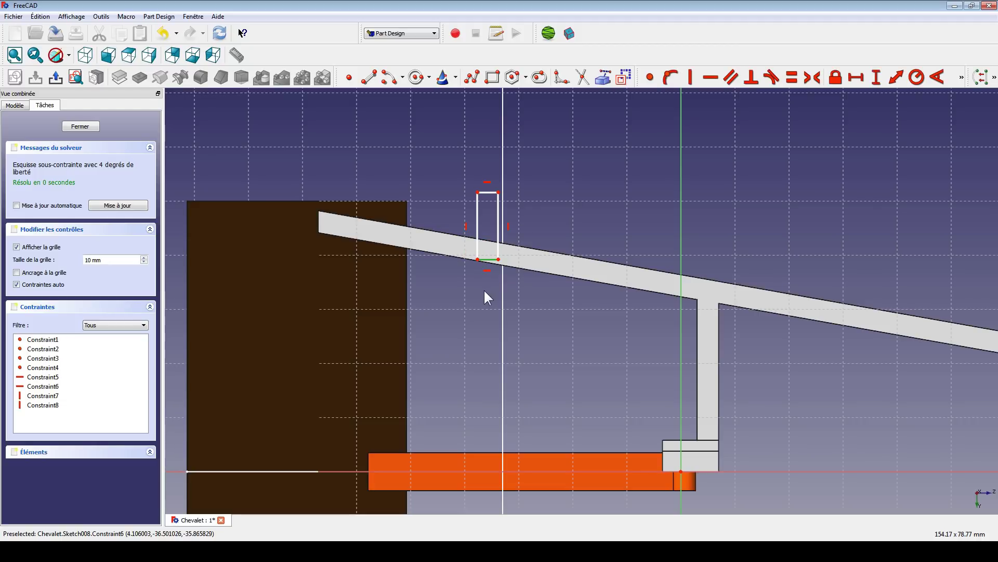
drag(477, 259, 479, 244)
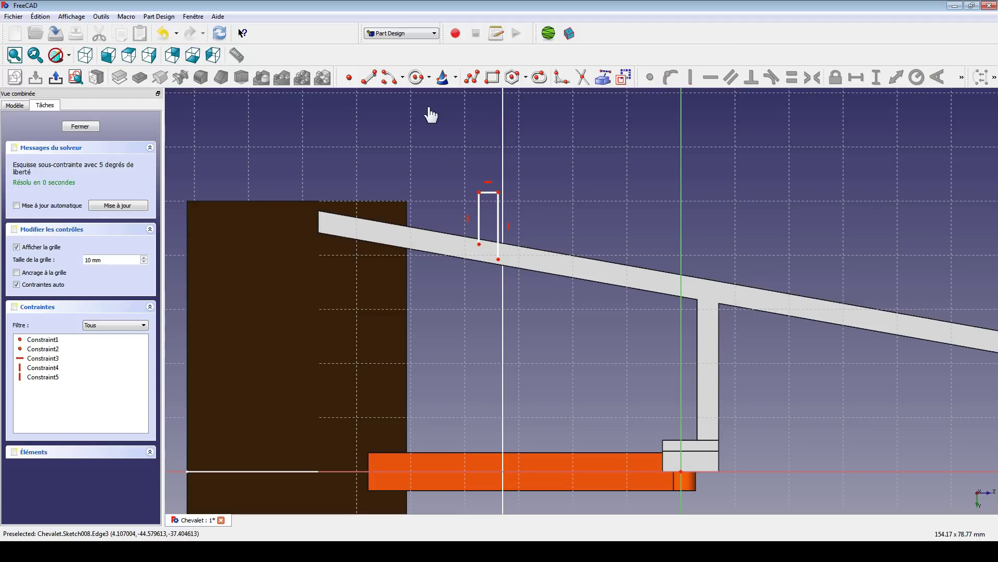
click(369, 77)
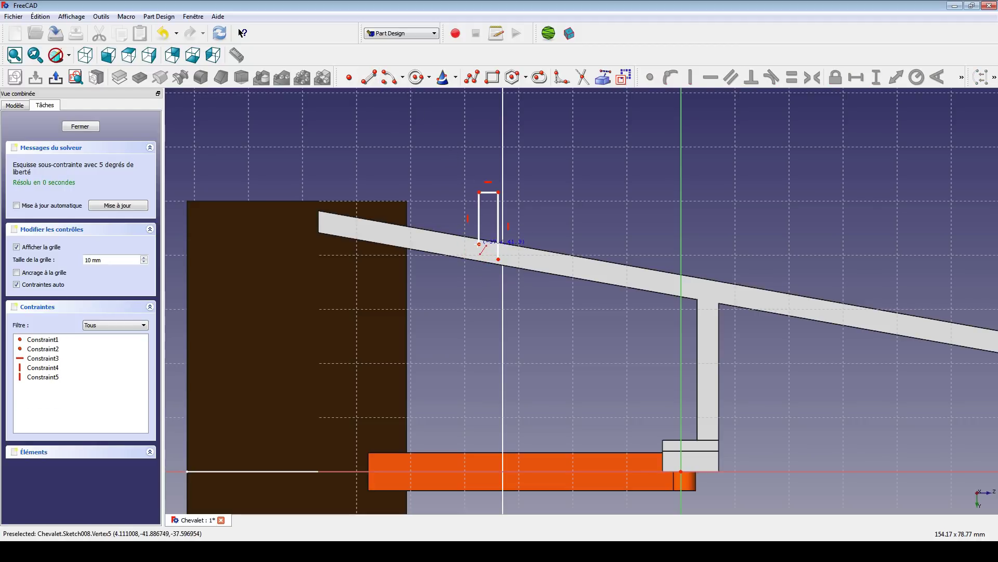
click(479, 244)
click(498, 259)
key(Escape)
click(488, 252)
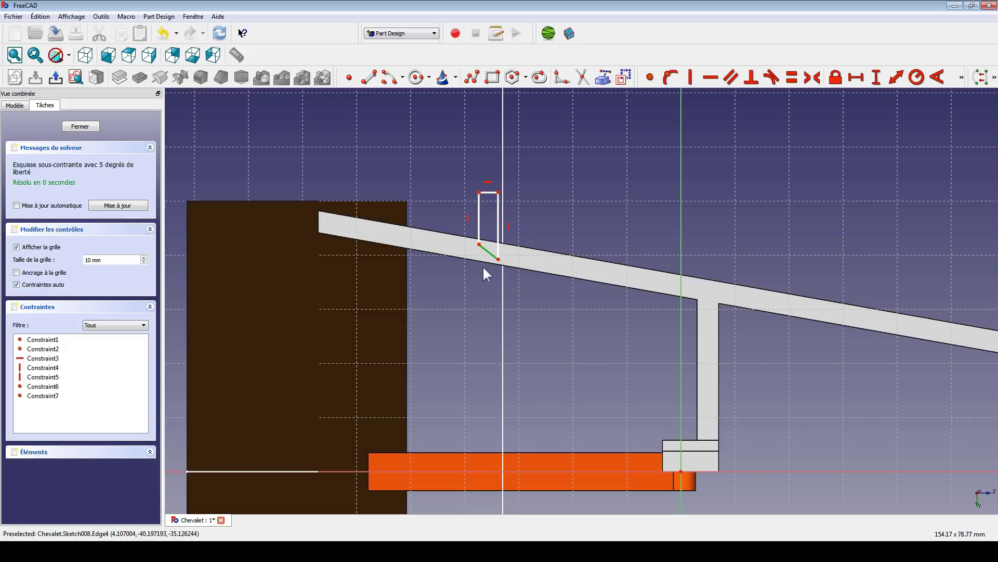
drag(497, 257, 501, 251)
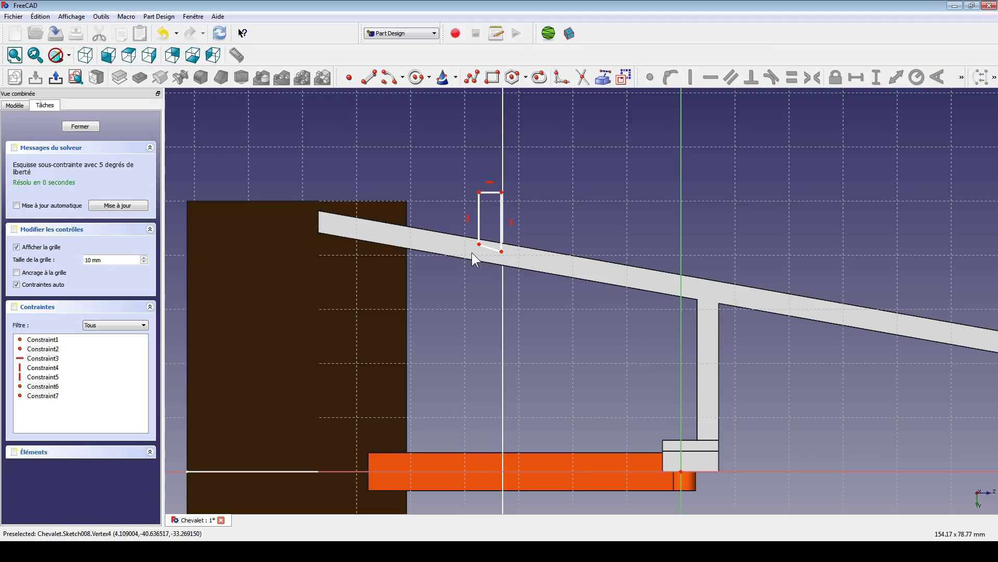
drag(504, 255, 504, 252)
Constrain the angle between the profile's slanted edge and the horizontal axis to 170°
click(499, 249)
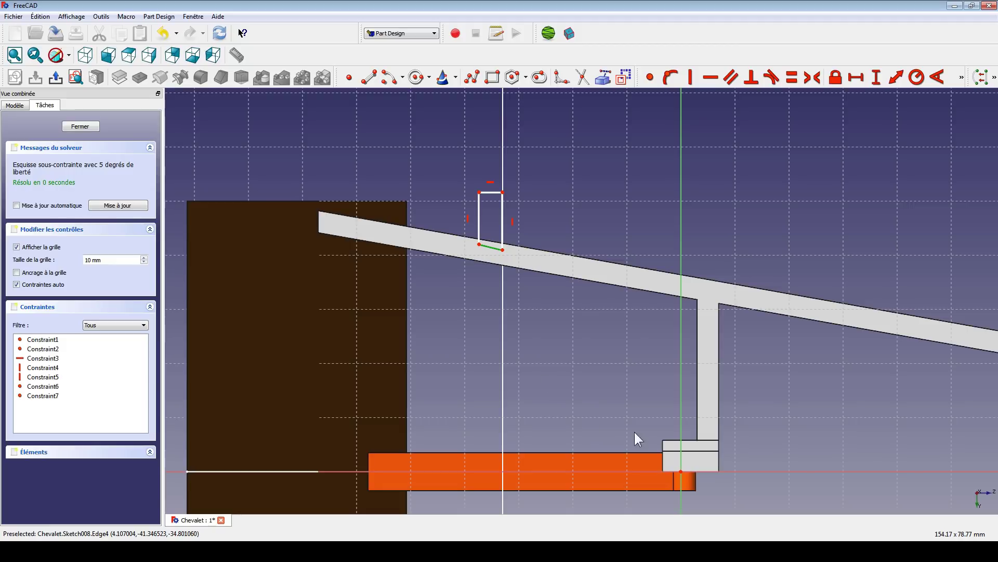
click(764, 471)
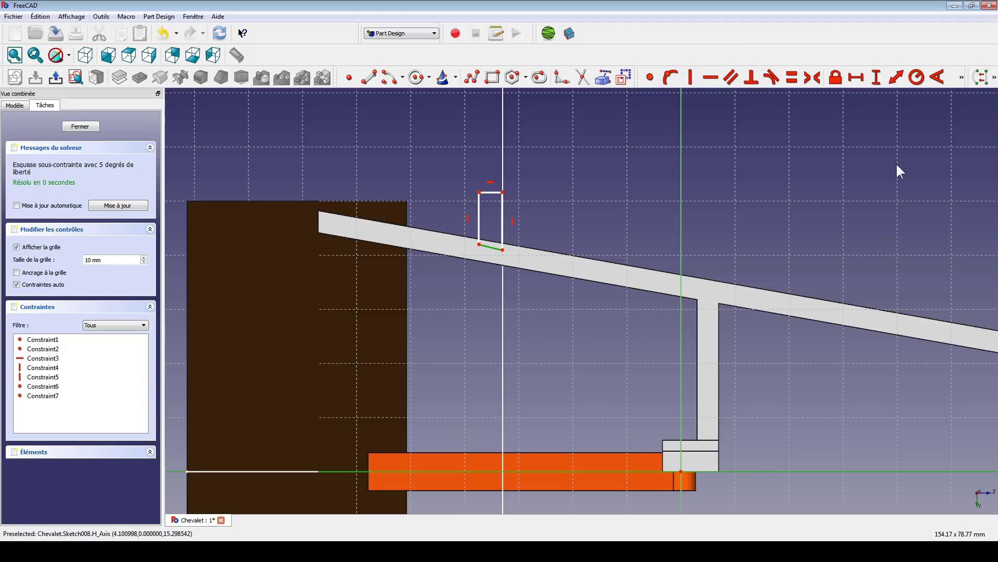
click(937, 77)
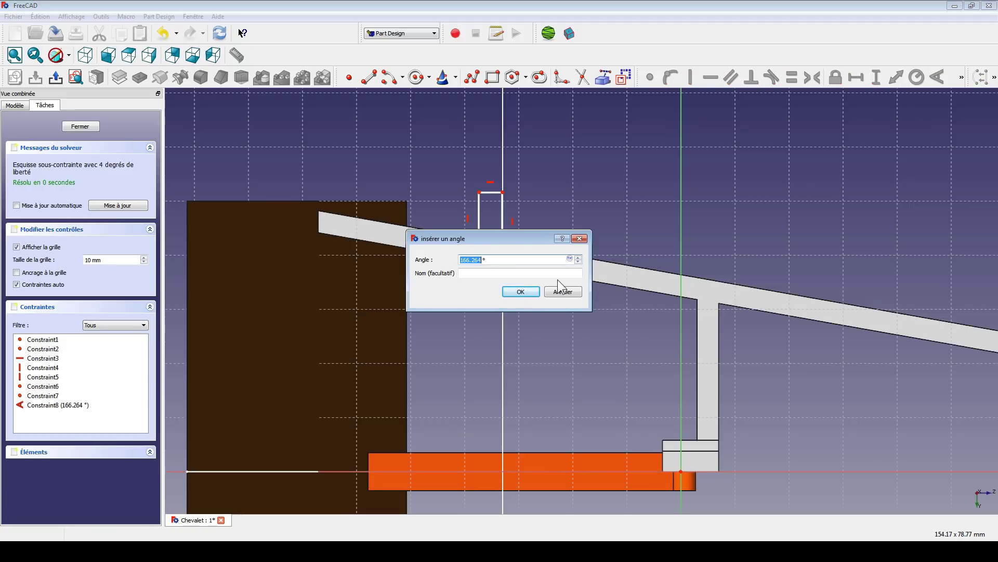
text(170)
key(Return)
right_click(512, 264)
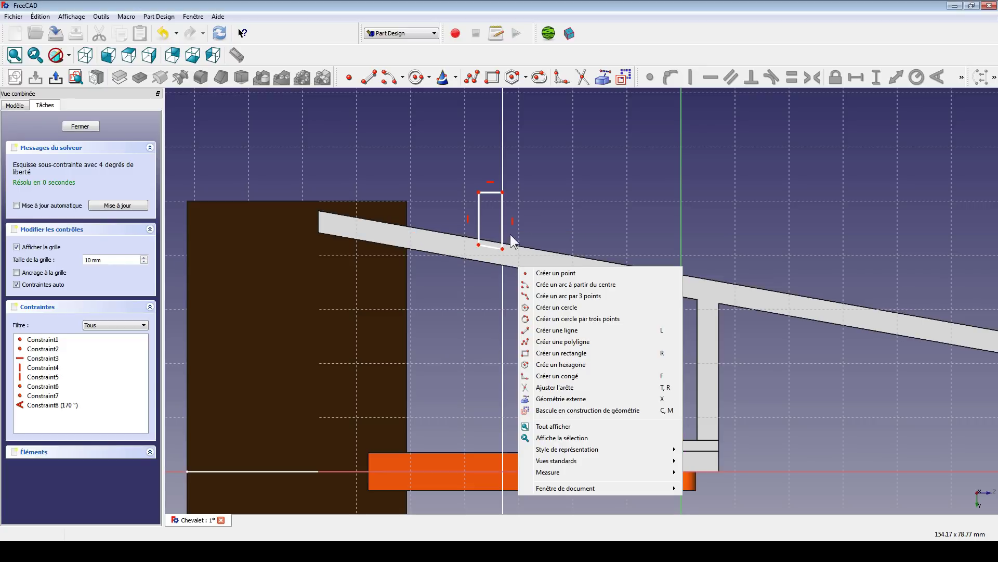
Dimension the profile 2 mm wide and 4 mm high, with its longer side 33 mm from the vertical axis
click(498, 193)
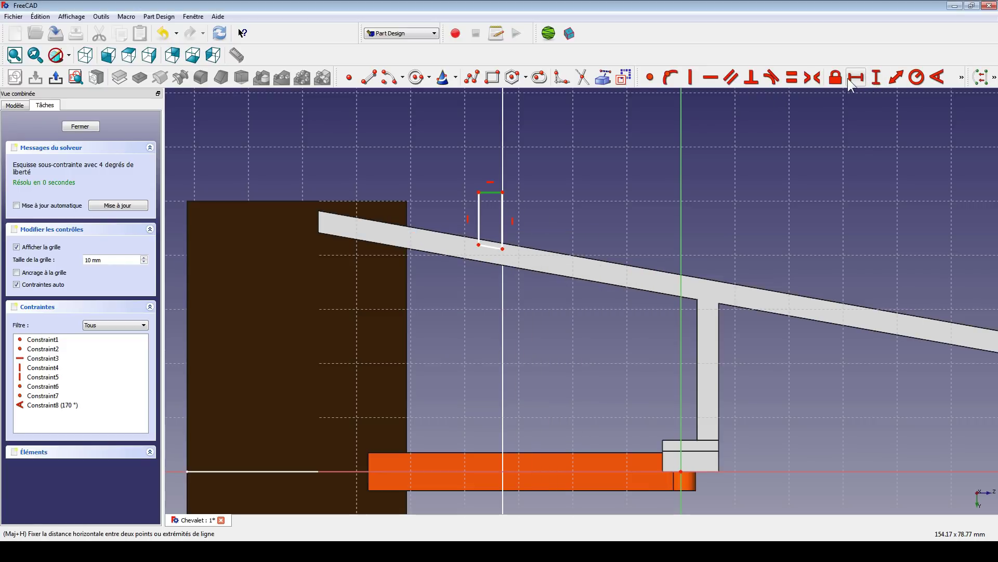
click(854, 77)
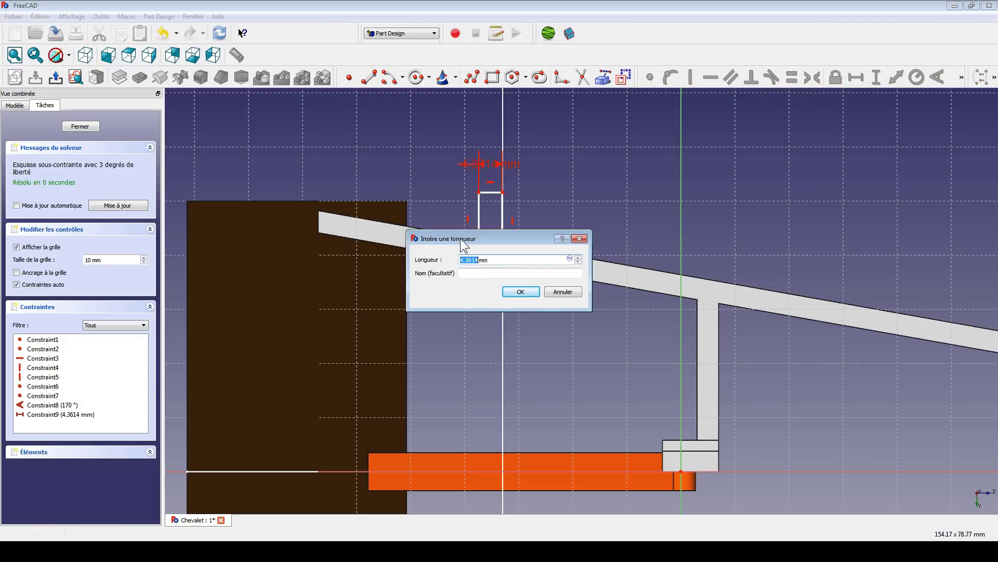
drag(460, 238, 643, 165)
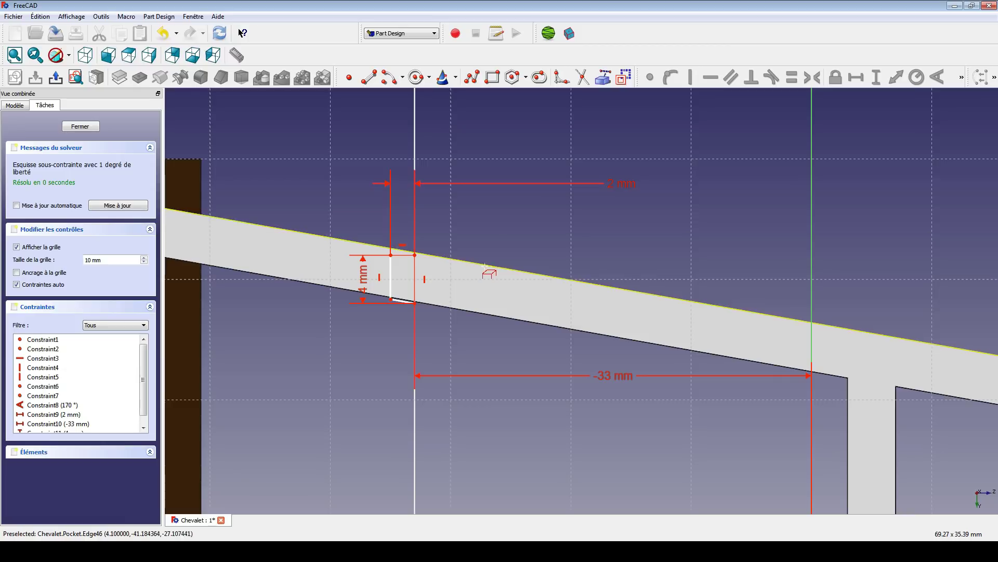
Reference the upright's upper edge as external geometry and constrain the profile's upper corner, on its longer side, to lie on it
click(484, 267)
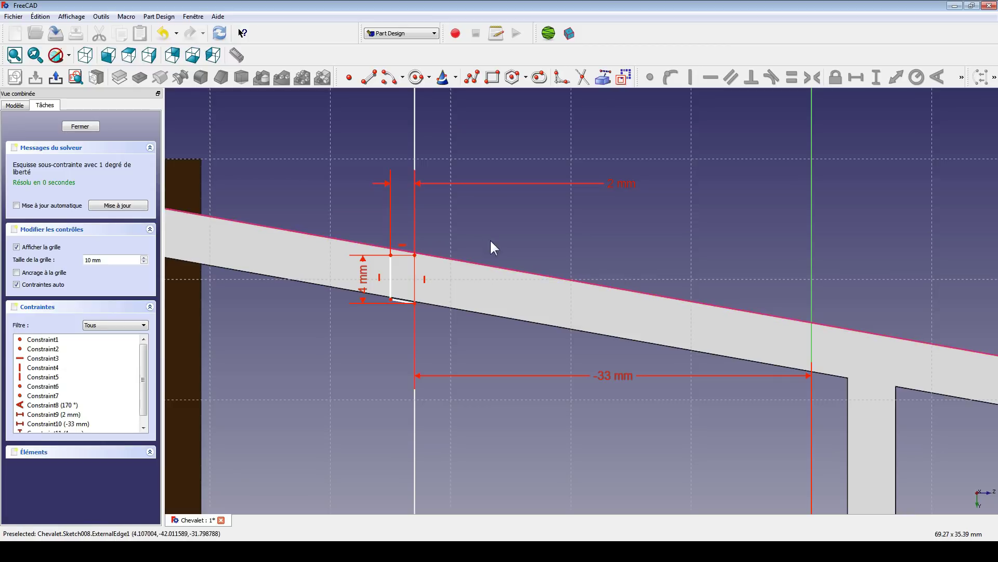
click(415, 255)
click(426, 257)
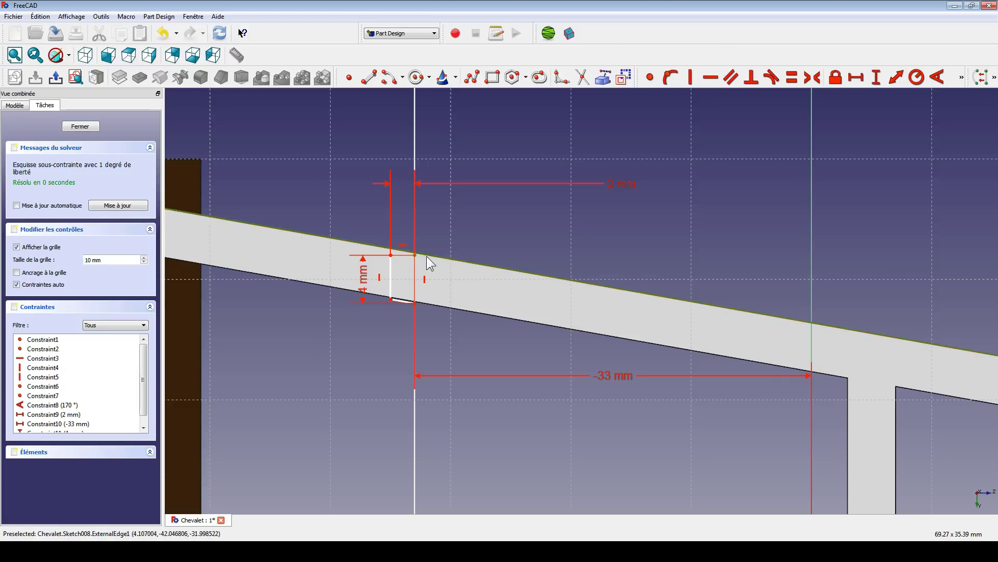
click(672, 77)
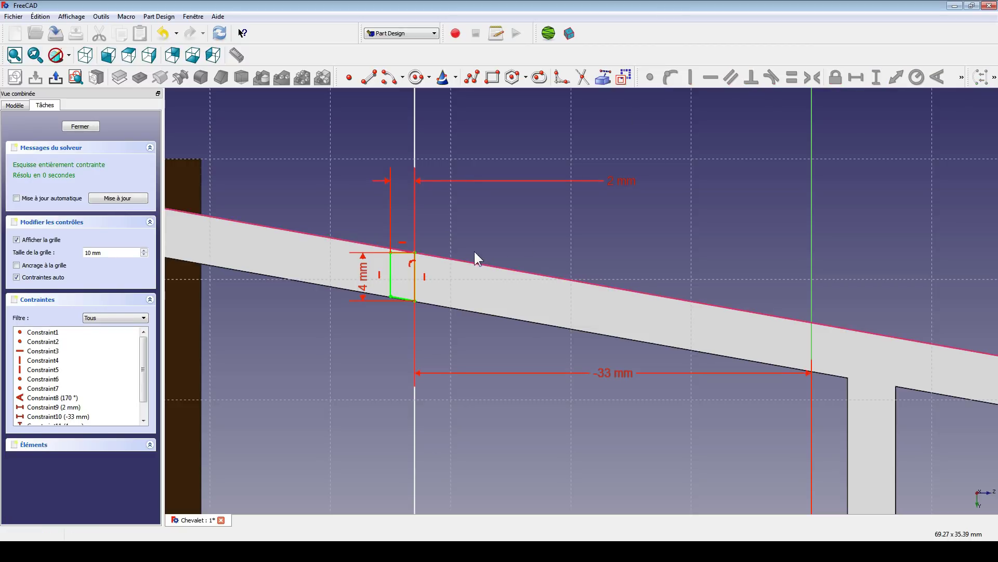
Delete the referenced edge and the 33 mm dimension, lock the profile's upper corner at its current position, and close the sketch
click(462, 259)
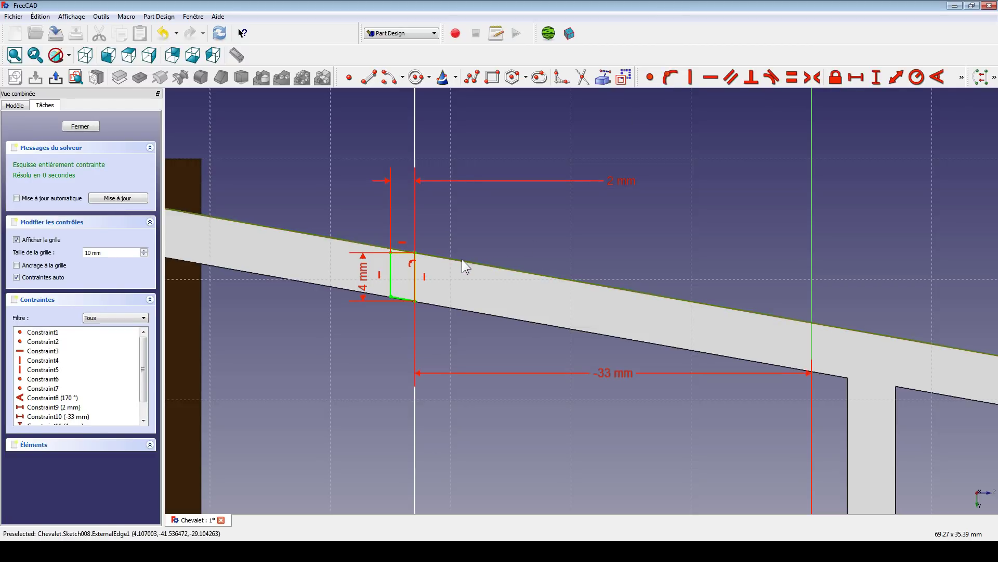
key(Delete)
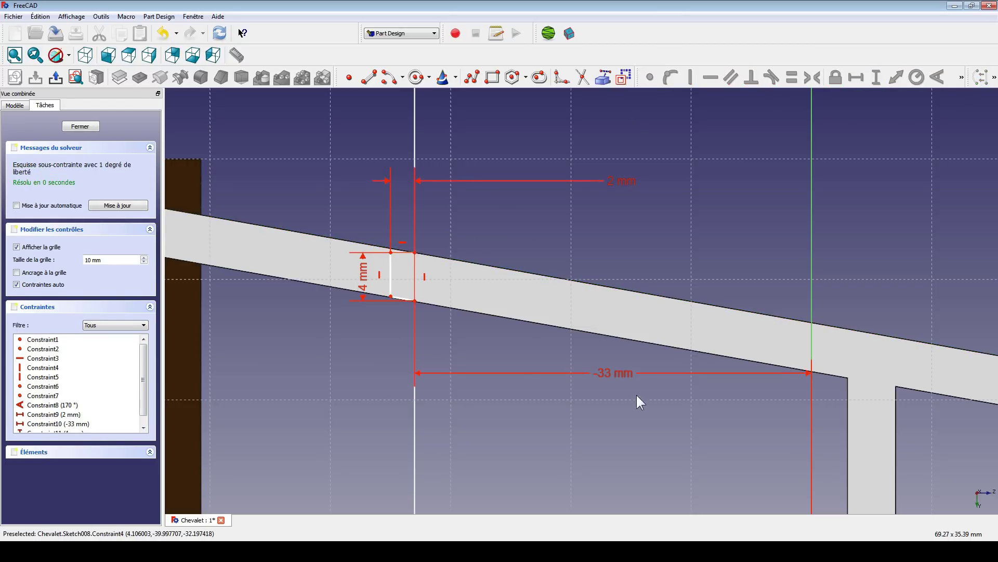
click(613, 373)
key(Delete)
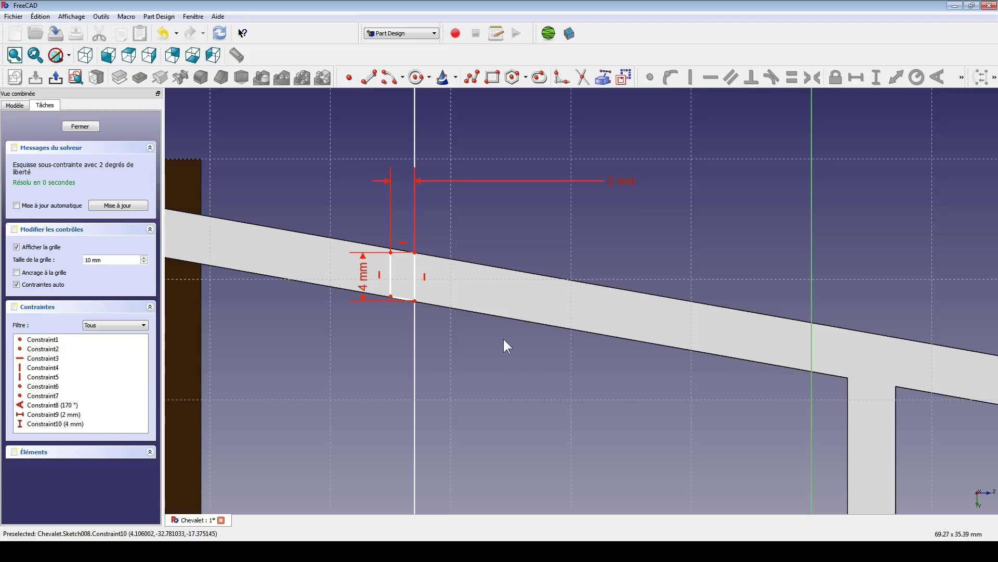
click(416, 252)
click(834, 79)
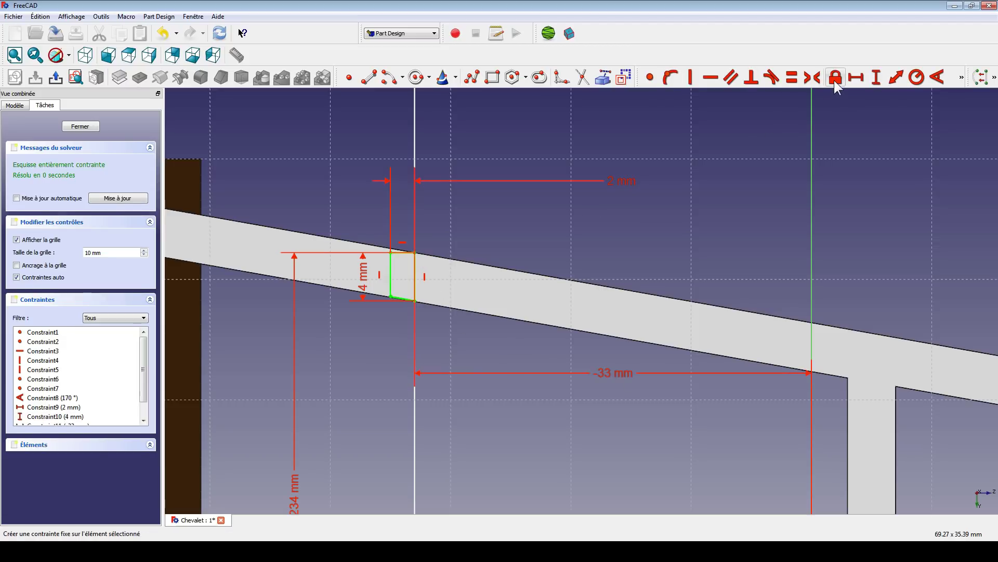
scroll(511, 340, down, 3)
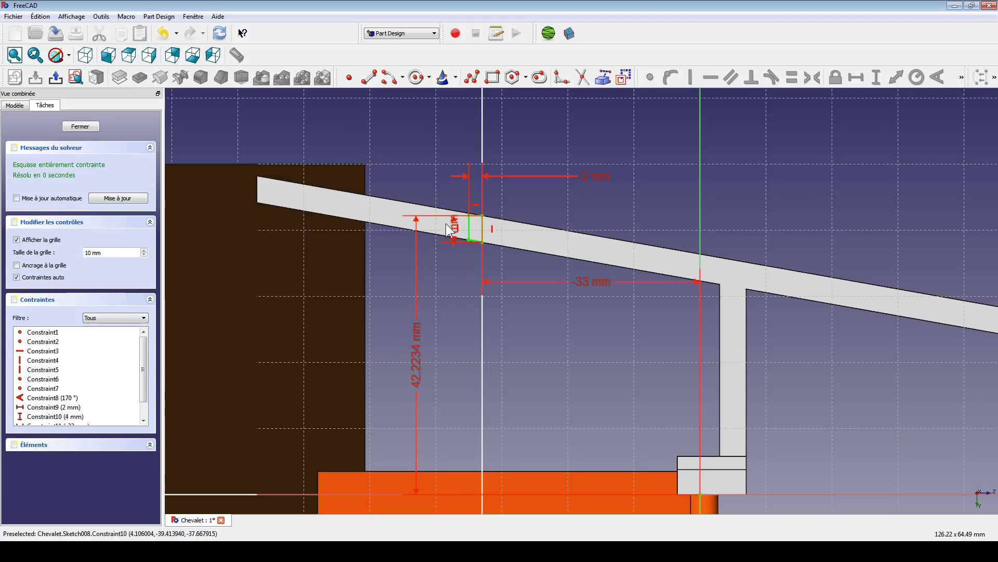
scroll(530, 249, down, 1)
click(56, 77)
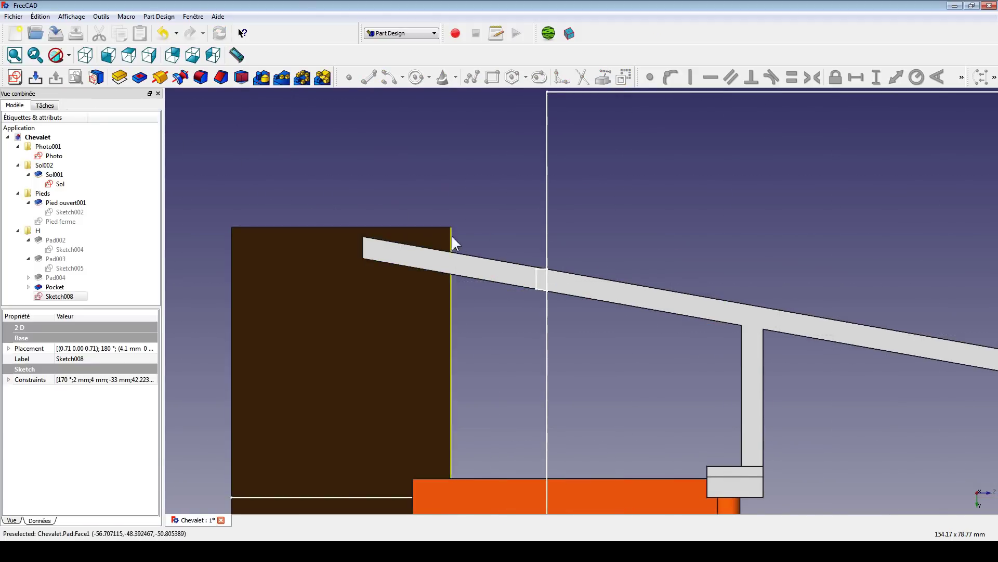
Pad the small profile 2 mm out from the upright
middle_drag(364, 183, 386, 285)
click(120, 76)
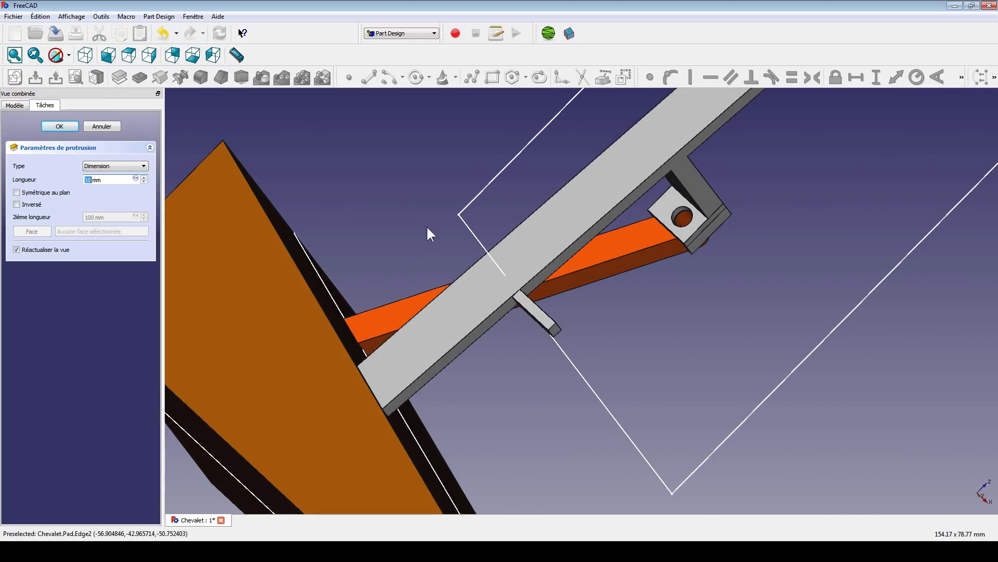
middle_drag(428, 234, 645, 342)
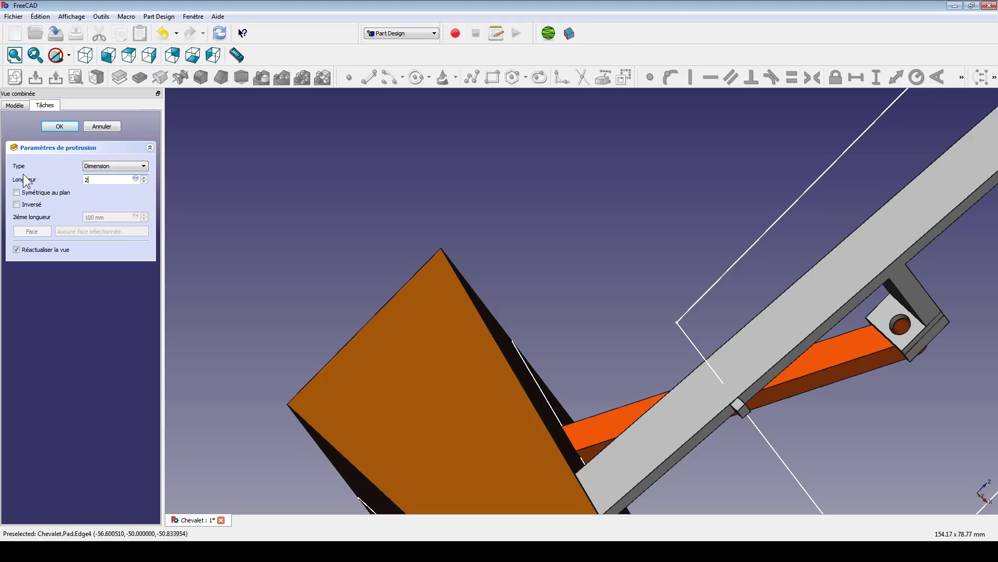
key(Return)
Check how the padded block sits on the upright, and reopen its profile sketch to review the dimensions
middle_drag(590, 309, 577, 293)
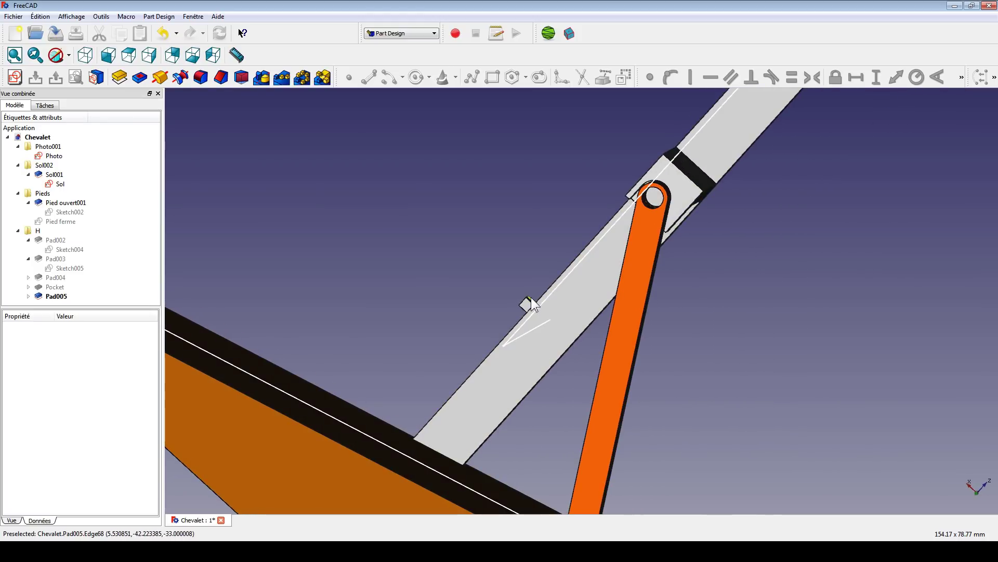
middle_drag(475, 292, 670, 342)
middle_drag(759, 364, 651, 321)
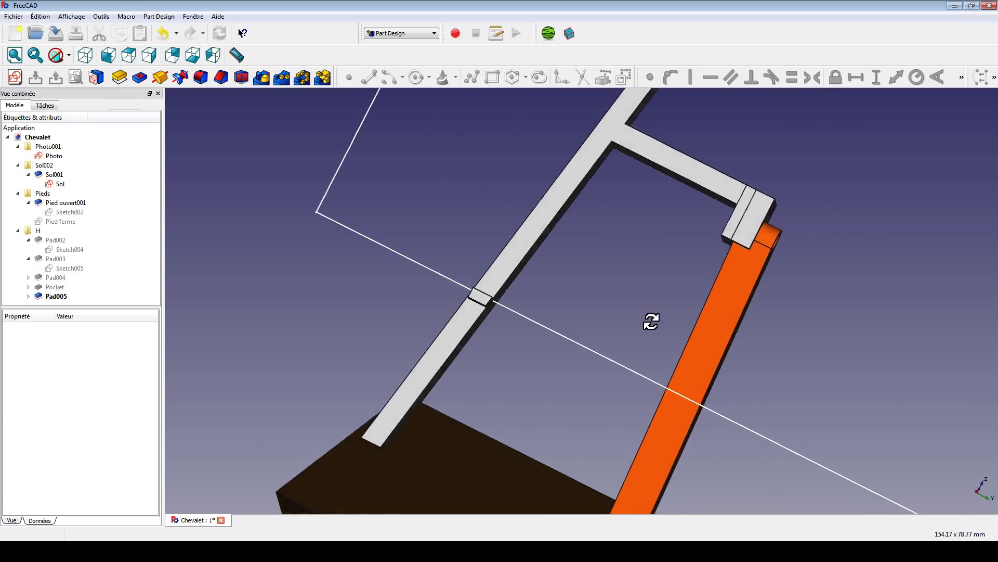
scroll(616, 306, up, 5)
mouse_move(508, 361)
middle_down()
mouse_move(457, 357)
mouse_move(500, 365)
middle_up()
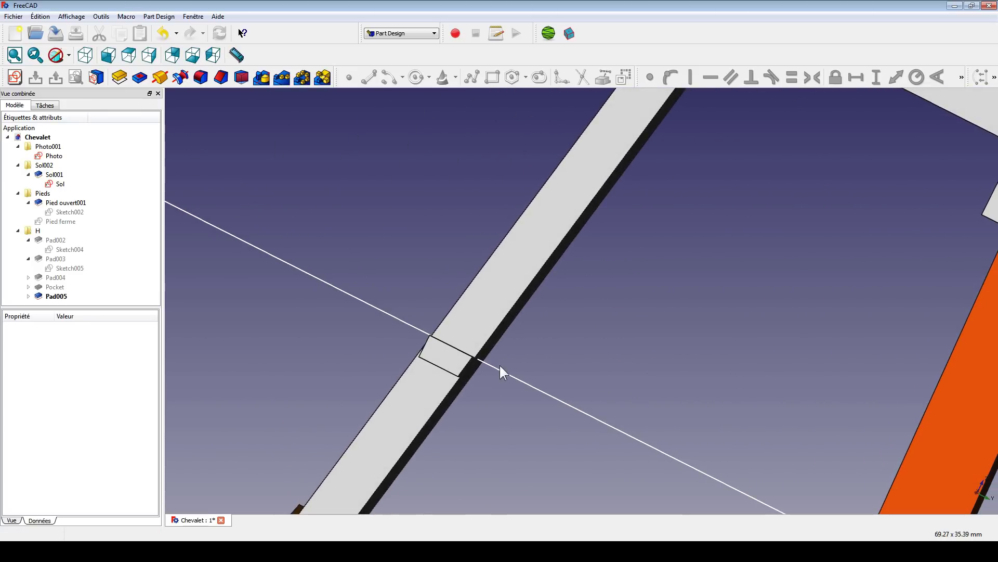
click(28, 295)
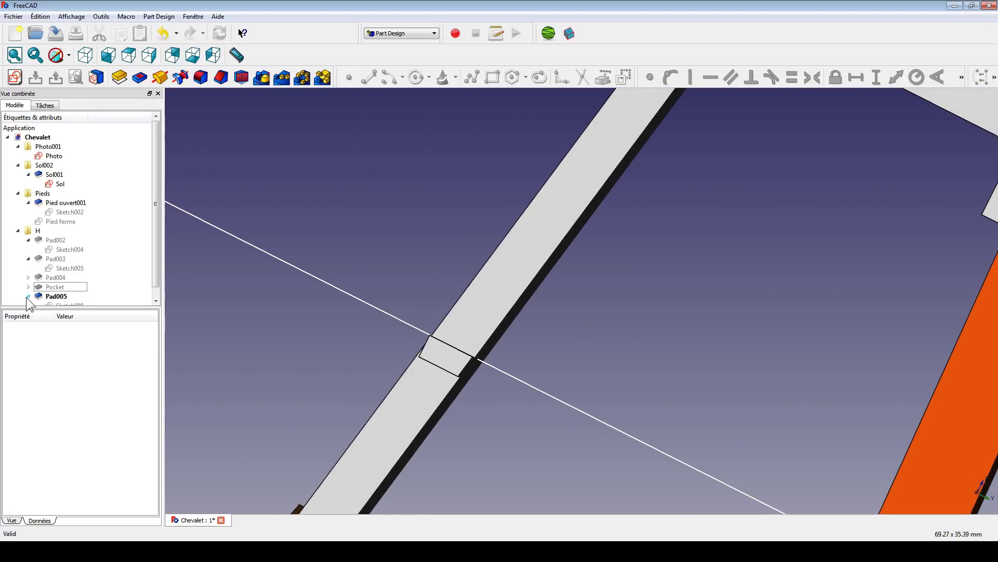
double_click(62, 303)
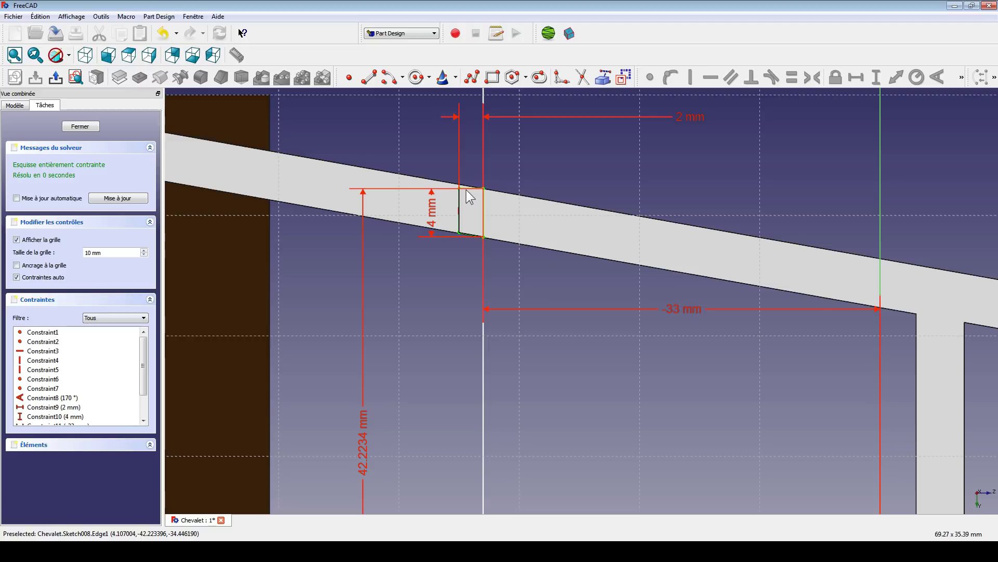
click(46, 76)
Inspect the small padded block on the upright from several sides, examining its outer, upper and side faces
mouse_move(370, 239)
middle_down()
mouse_move(401, 306)
mouse_move(504, 336)
middle_up()
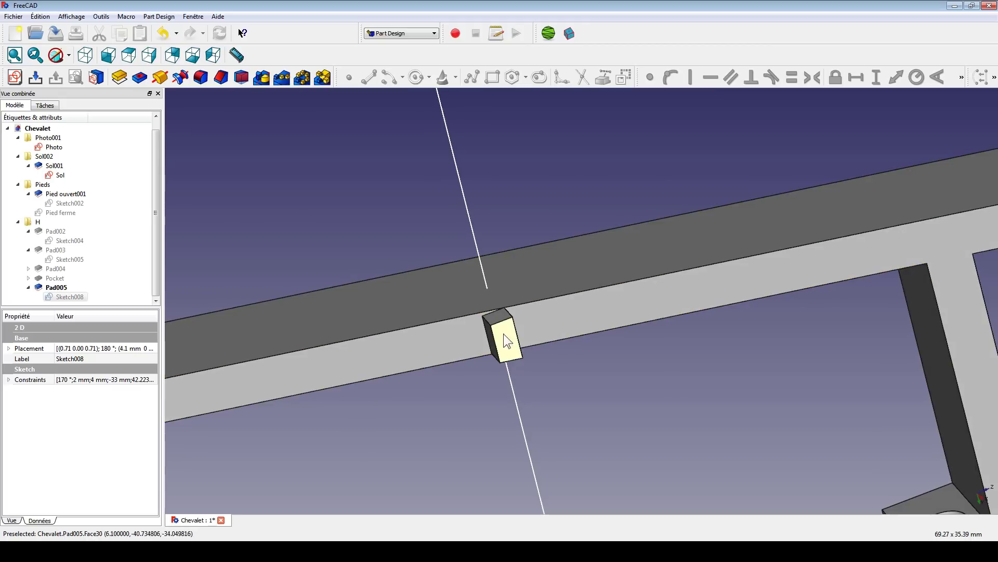
click(507, 325)
click(498, 318)
middle_drag(608, 408, 573, 350)
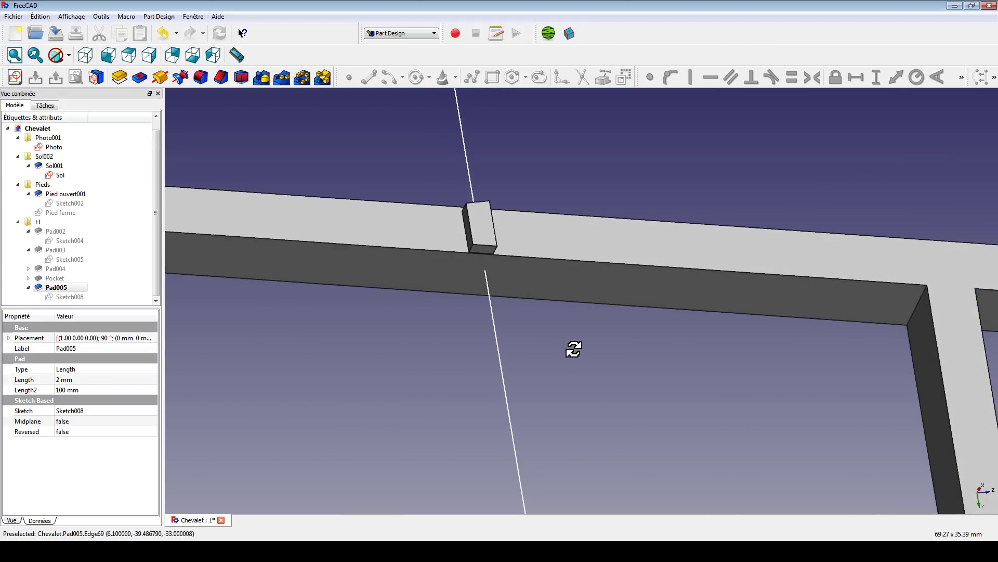
click(585, 361)
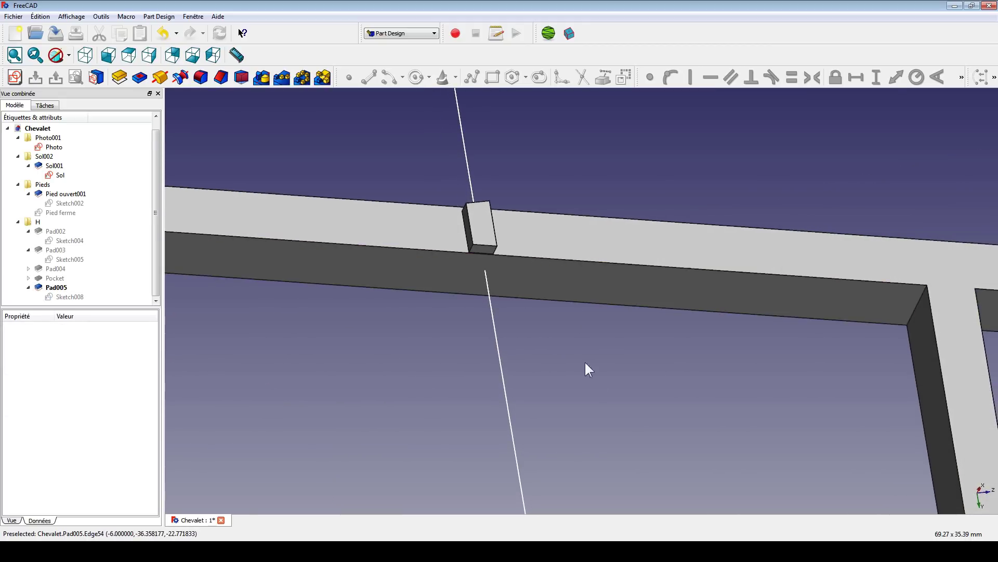
scroll(593, 360, down, 3)
middle_drag(601, 359, 572, 318)
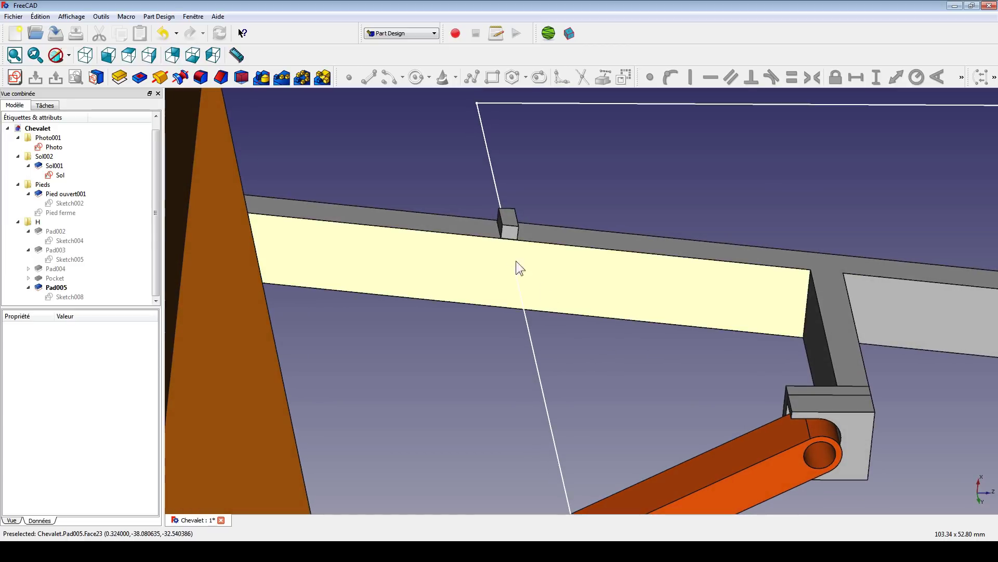
click(511, 235)
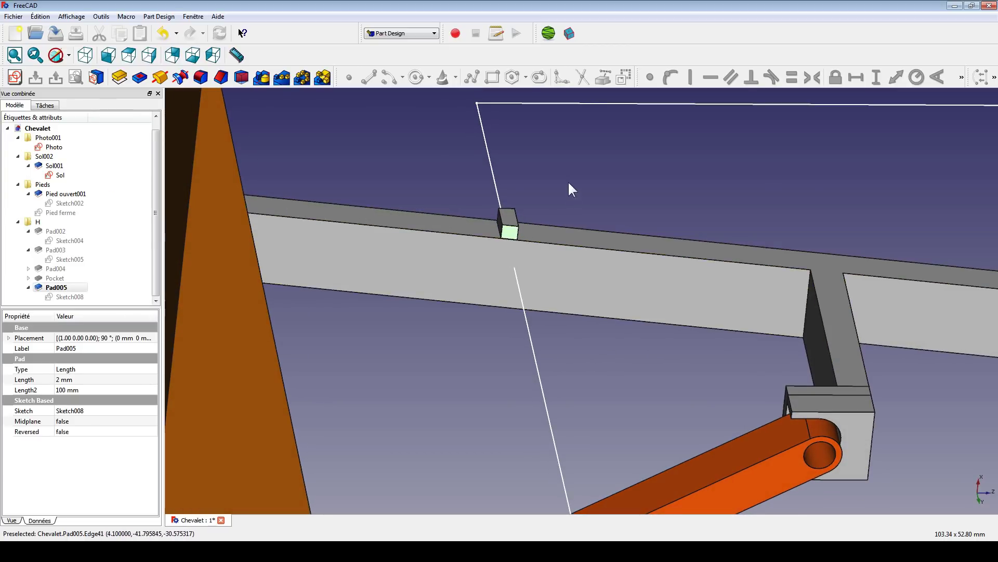
middle_drag(567, 180, 517, 239)
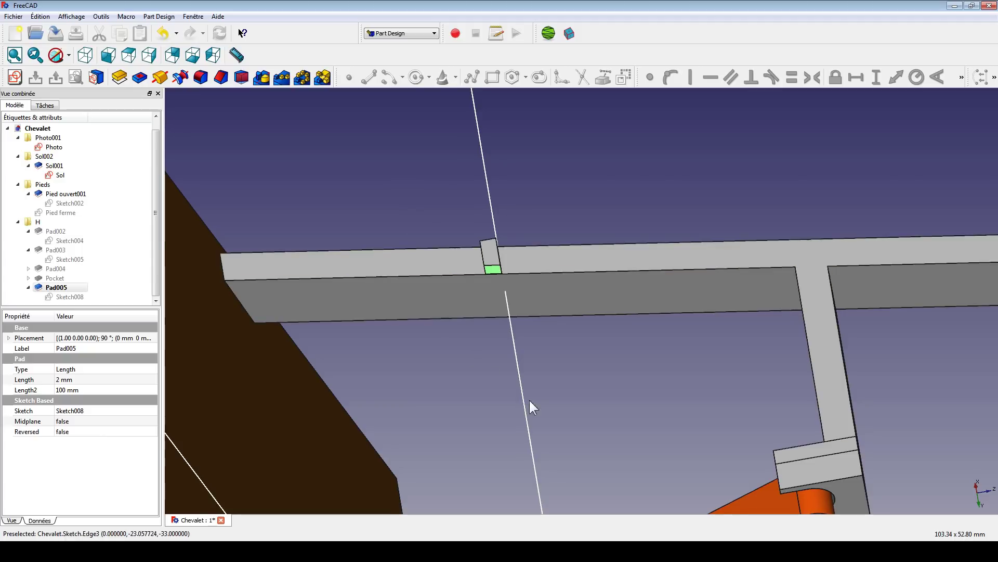
middle_drag(532, 405, 577, 267)
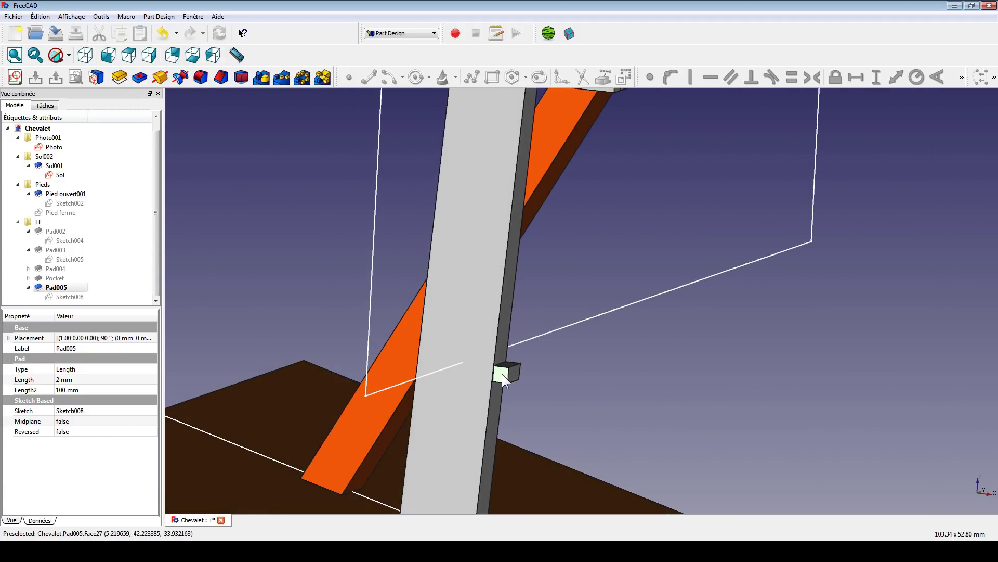
middle_drag(624, 323, 624, 278)
click(538, 346)
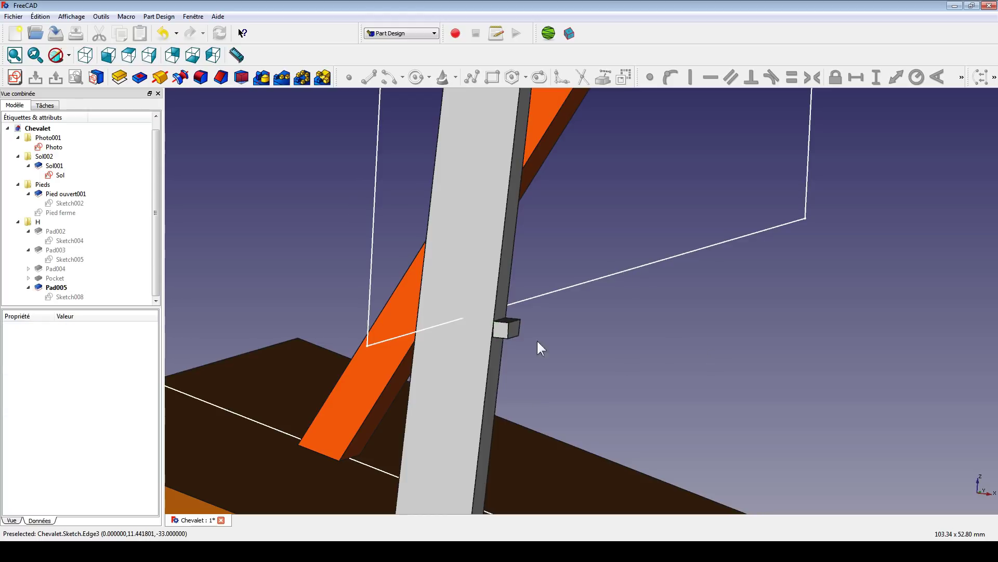
Start a sketch on the block's side face and draw a closed four-sided profile with one sloped side above the block
click(499, 337)
click(15, 77)
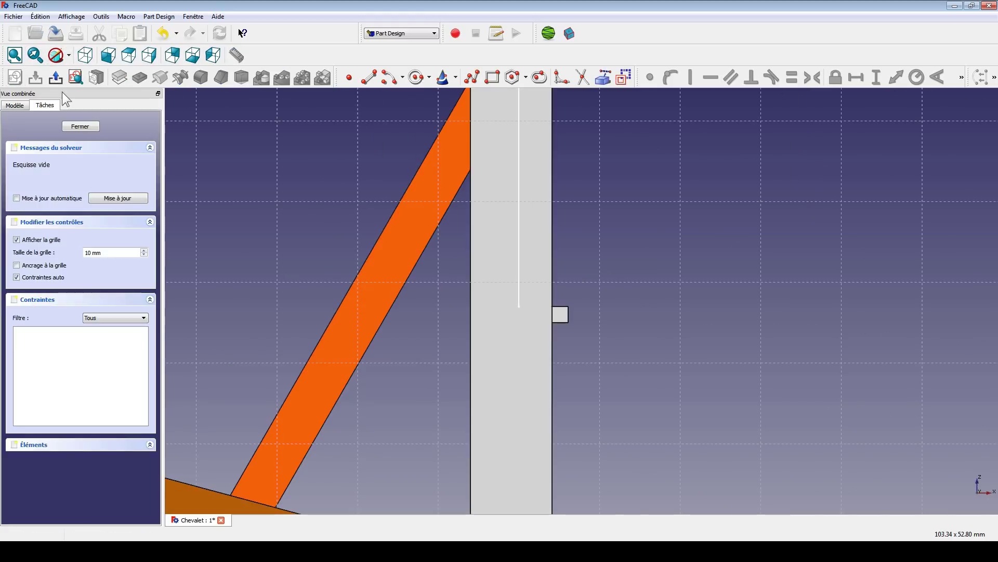
scroll(648, 246, up, 8)
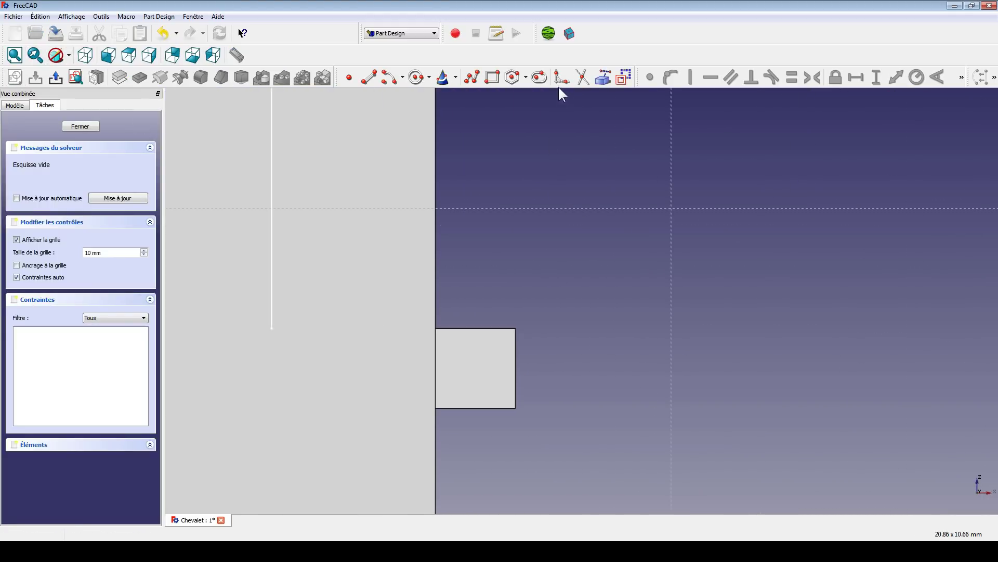
click(472, 77)
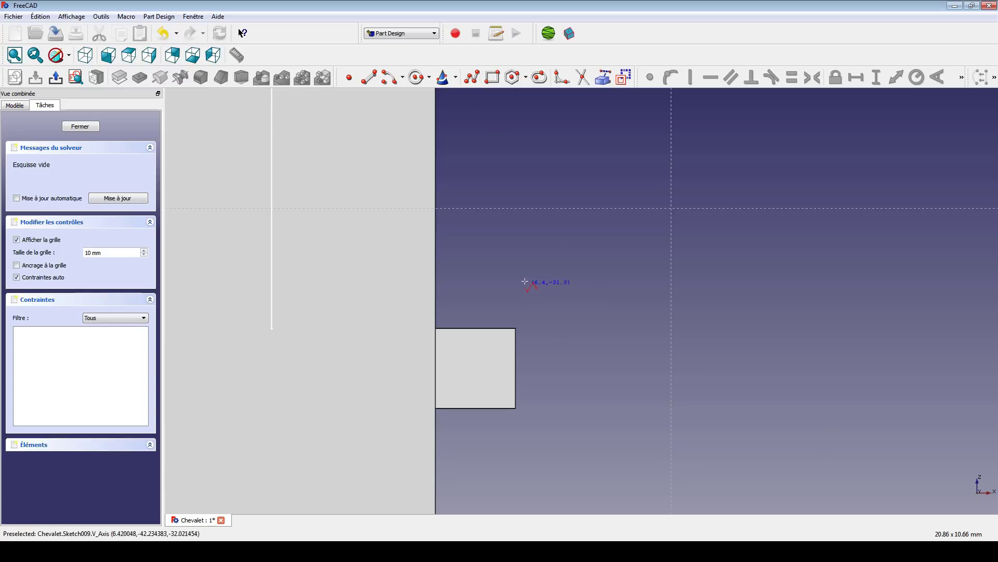
click(584, 279)
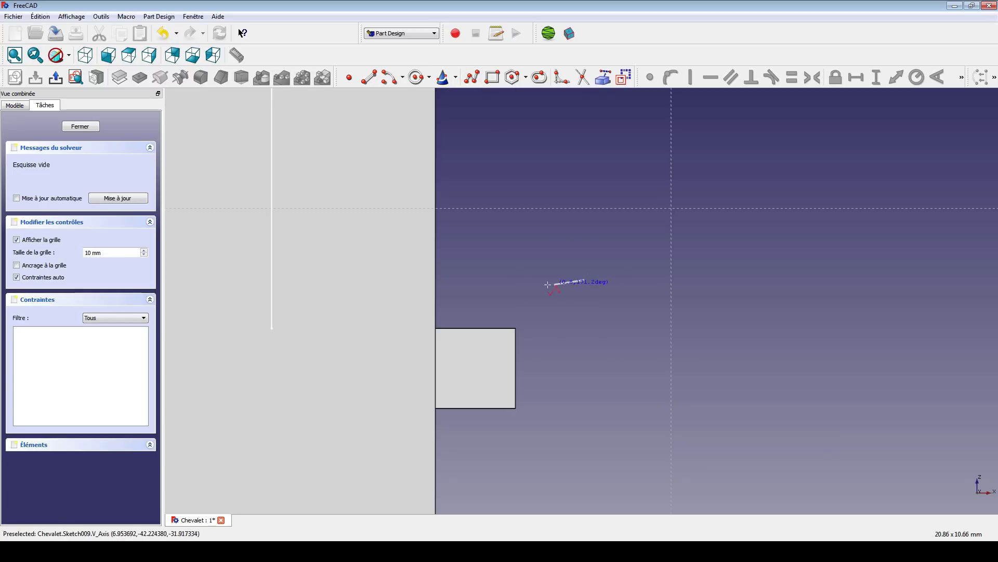
click(519, 280)
click(559, 219)
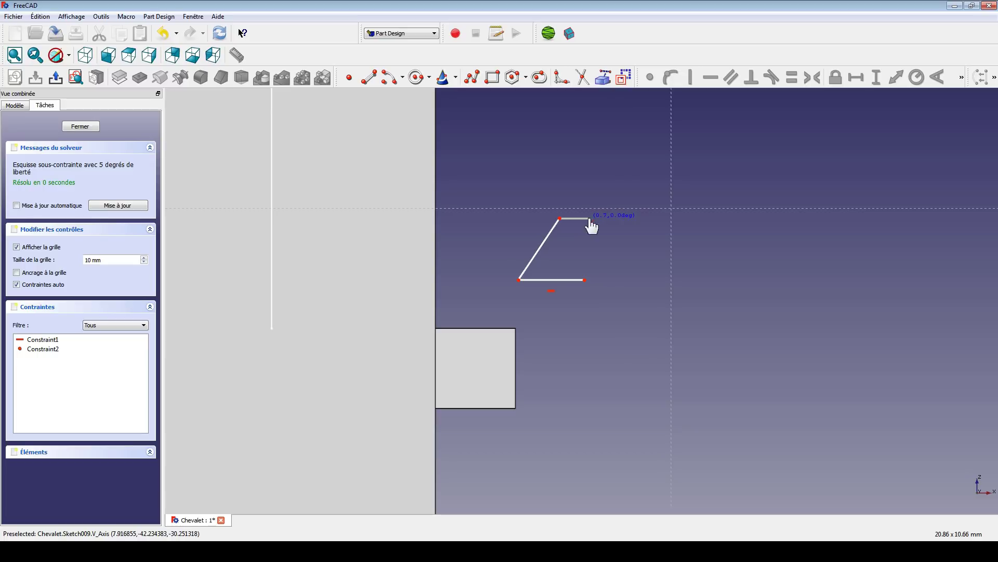
click(589, 219)
click(586, 280)
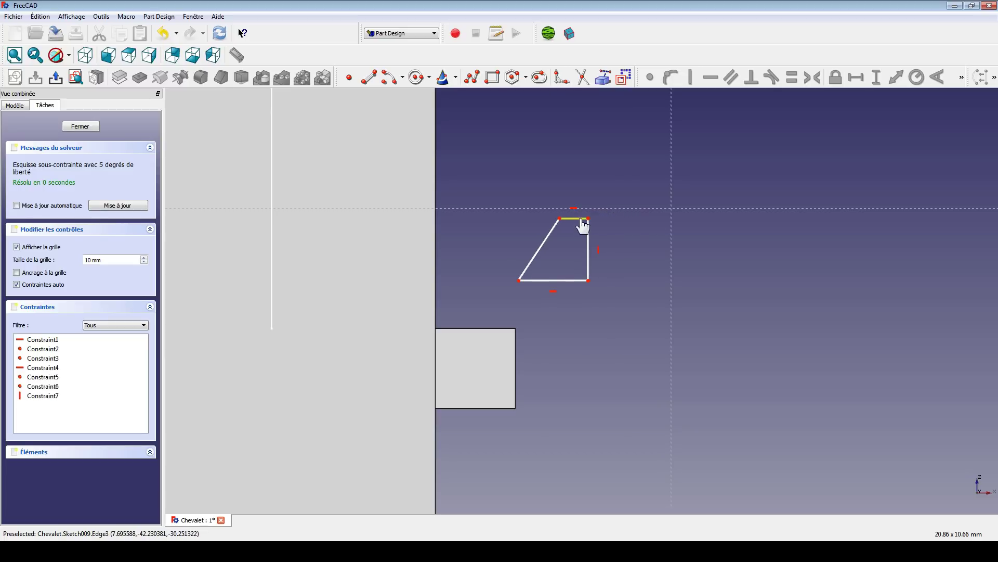
Dimension the profile's short upper edge to 0.45 mm and its vertical edge to 2 mm
click(582, 219)
text(l)
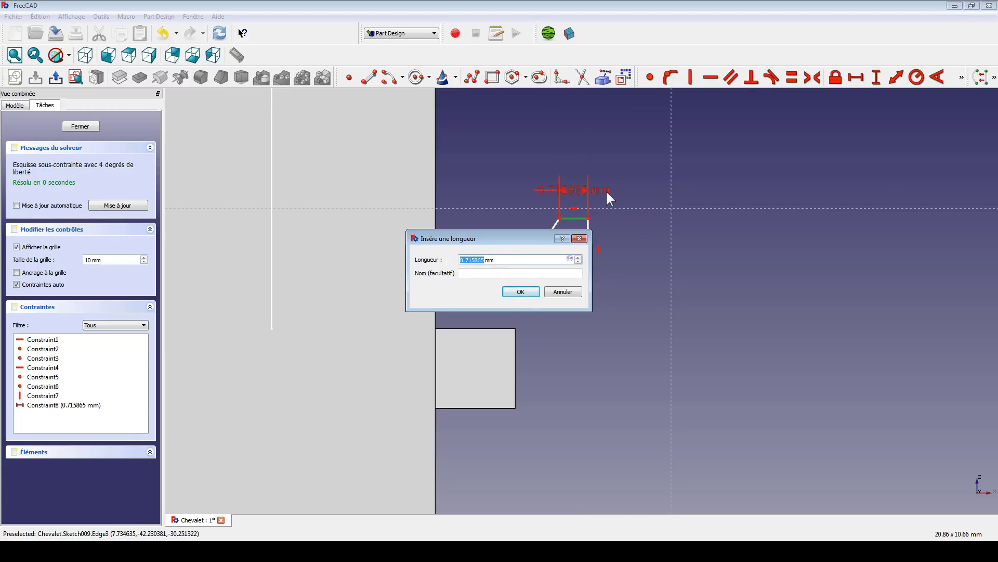
text(0.45)
key(Return)
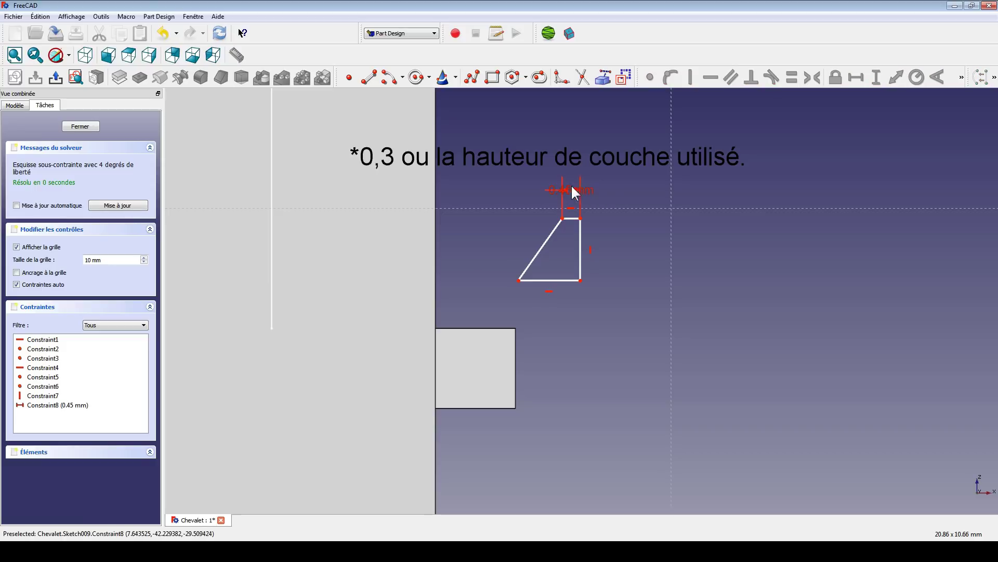
drag(558, 195, 598, 163)
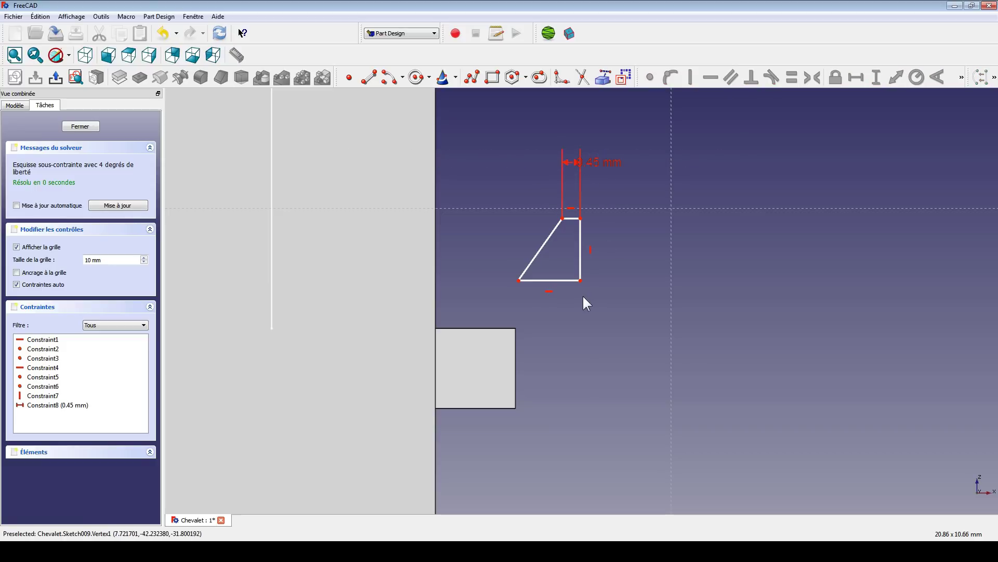
click(580, 263)
text(i)
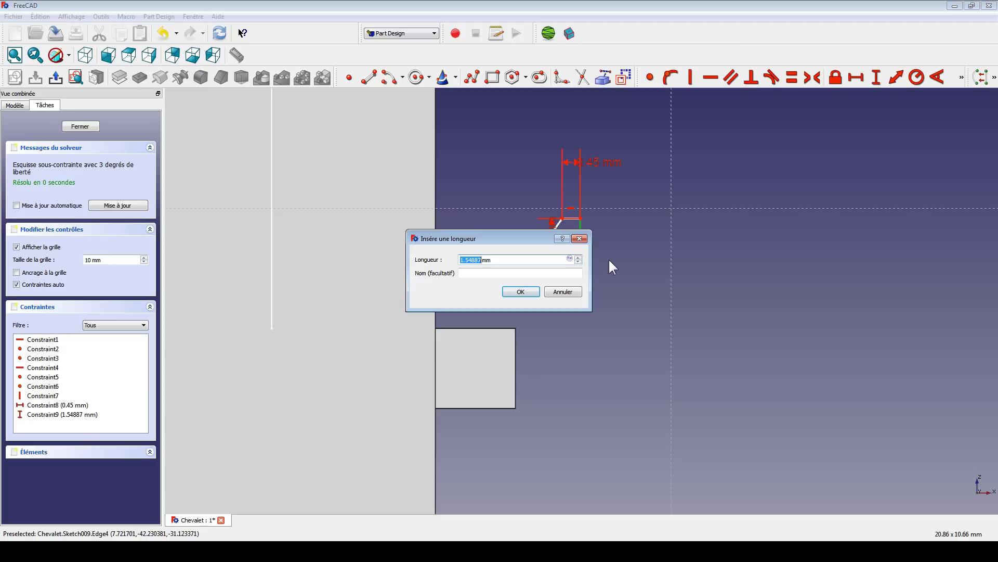
text(2)
key(Return)
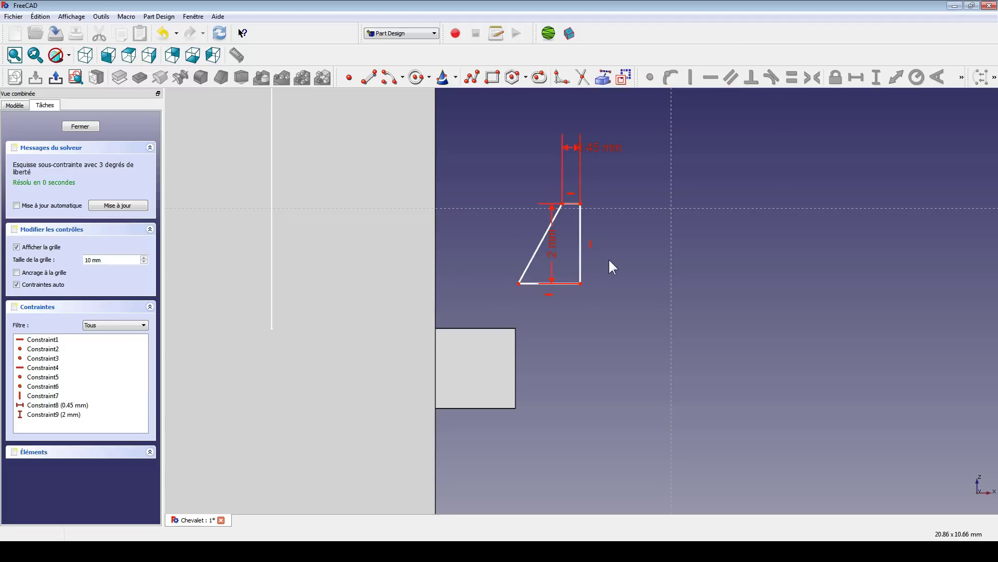
Set the angle between the profile's sloped side and its base to 55°
click(535, 259)
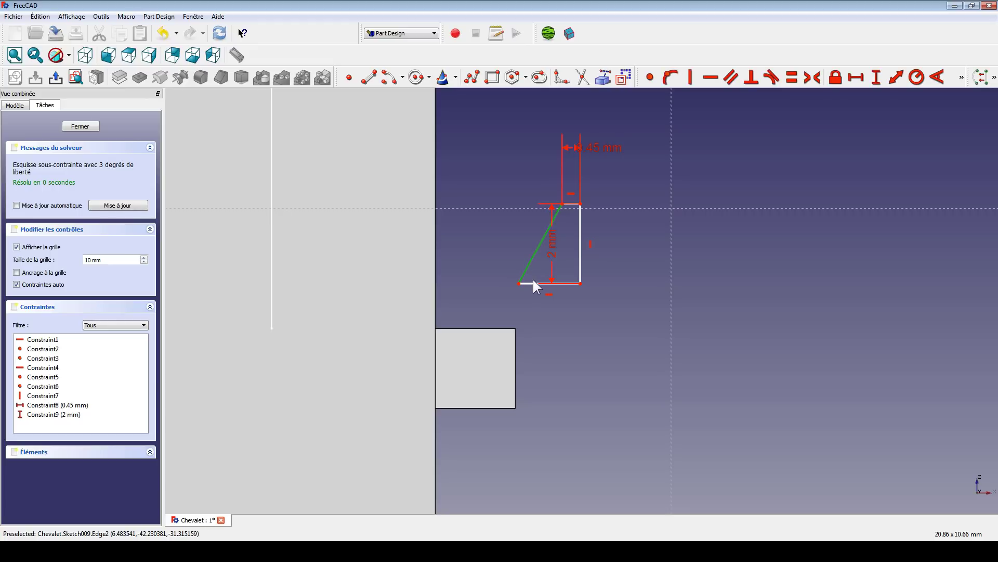
click(534, 282)
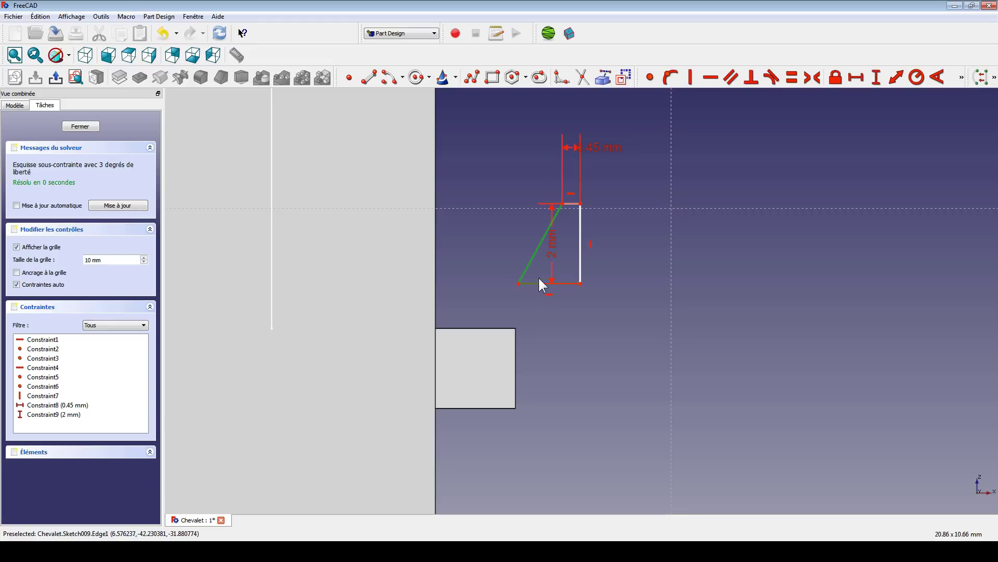
click(937, 78)
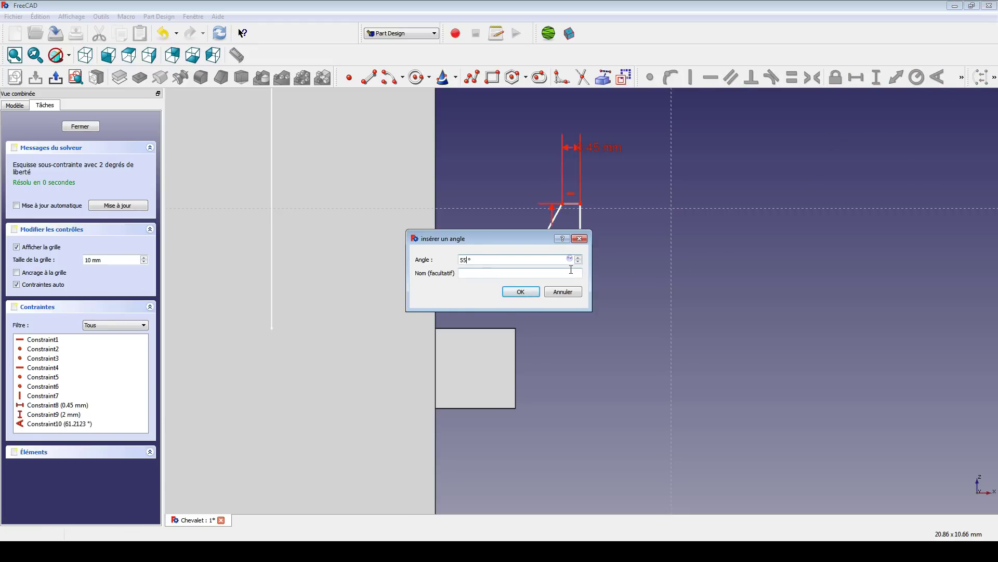
key(Return)
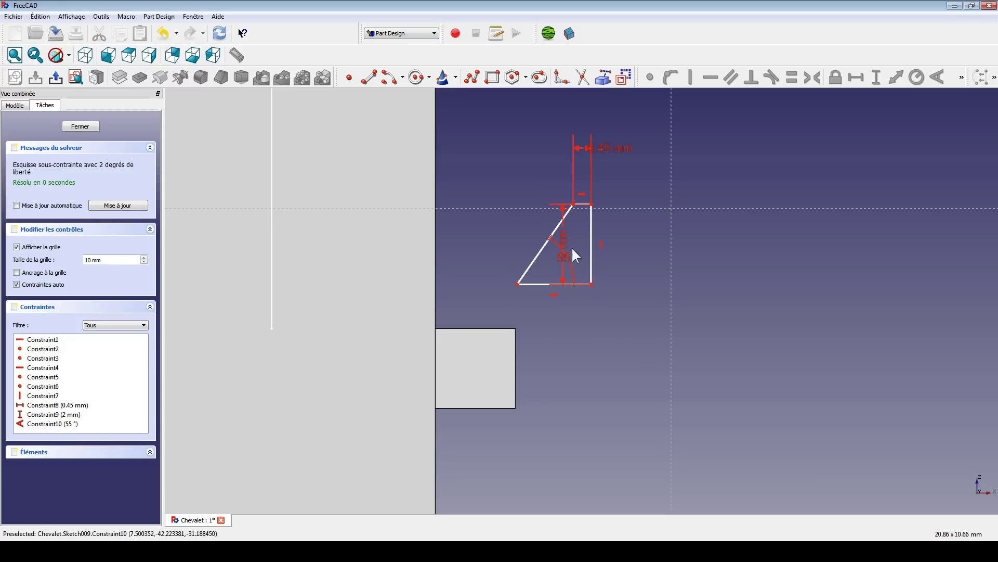
Move the profile down onto the block's upper edge and close the sketch
drag(509, 285, 445, 334)
scroll(507, 151, up, 5)
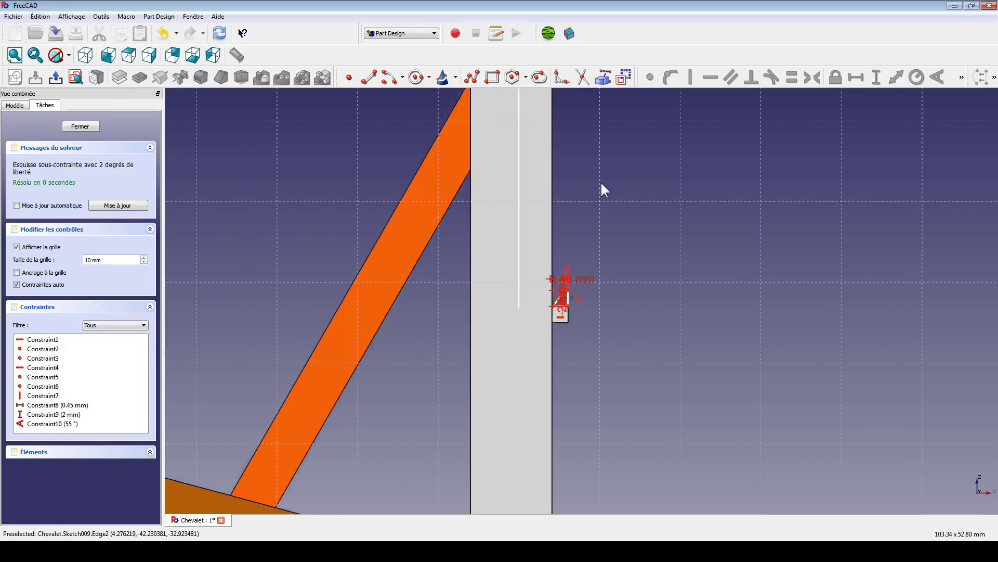
scroll(602, 189, down, 6)
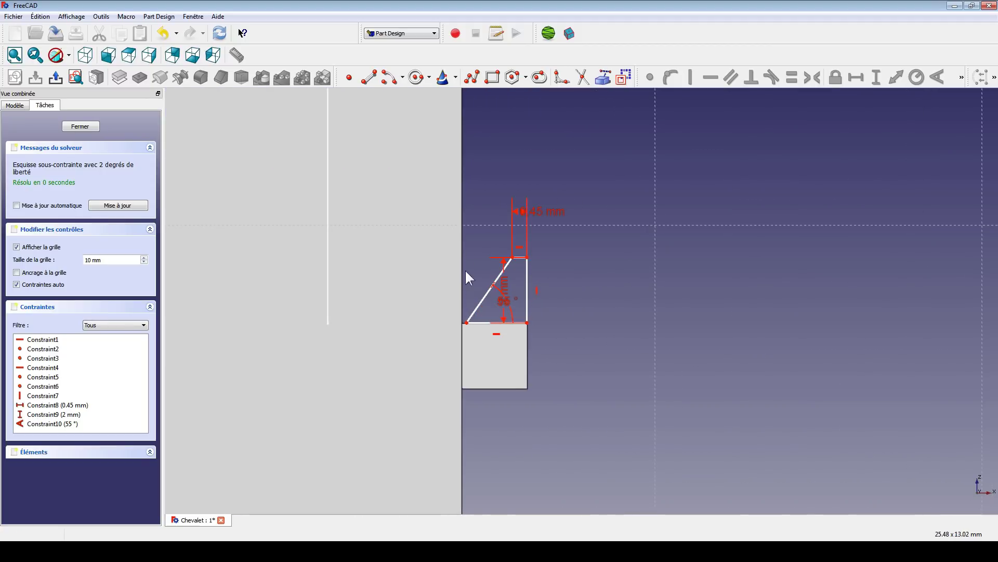
click(80, 126)
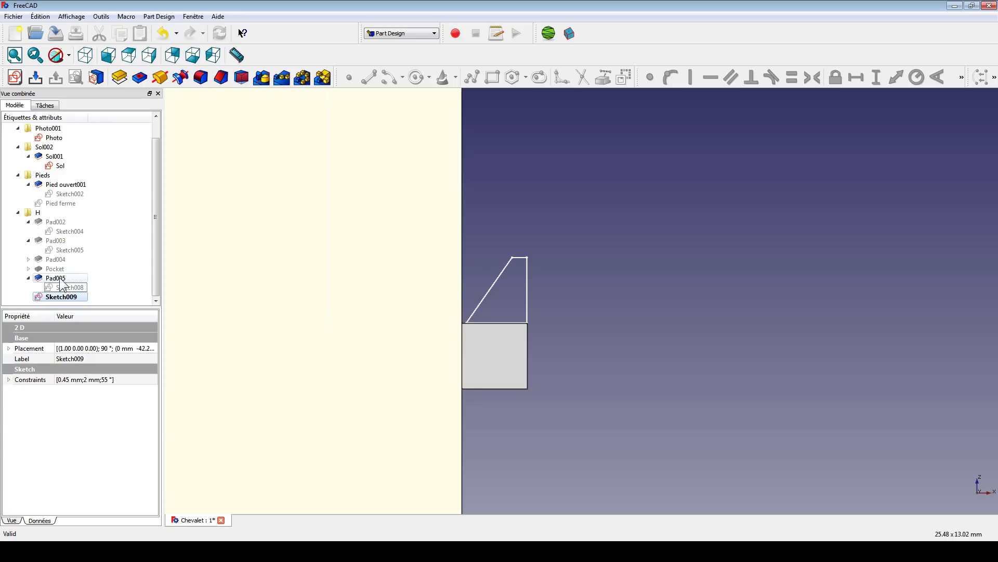
Set the small block's pad length to 2.5 mm
click(61, 279)
double_click(60, 280)
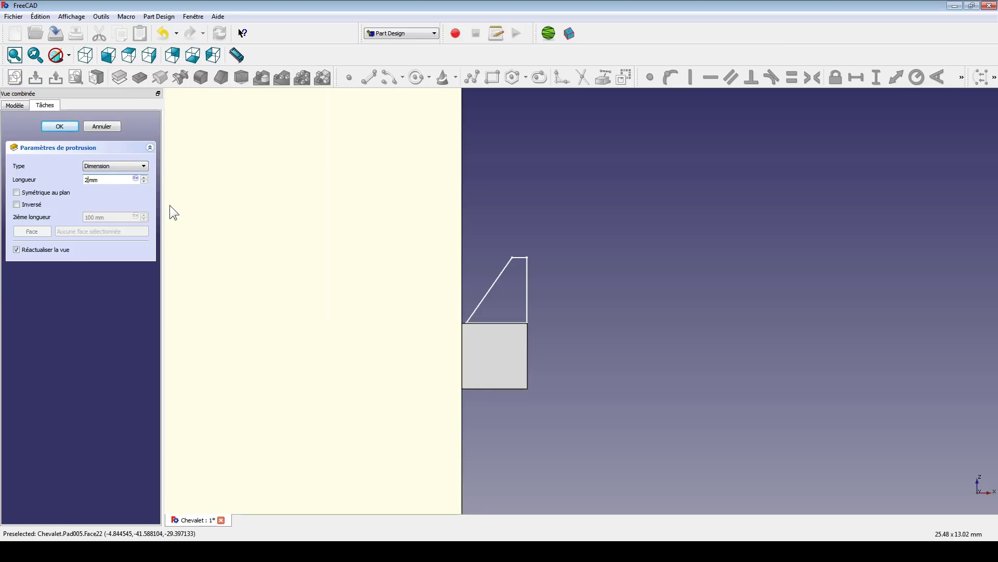
text(.5)
key(Return)
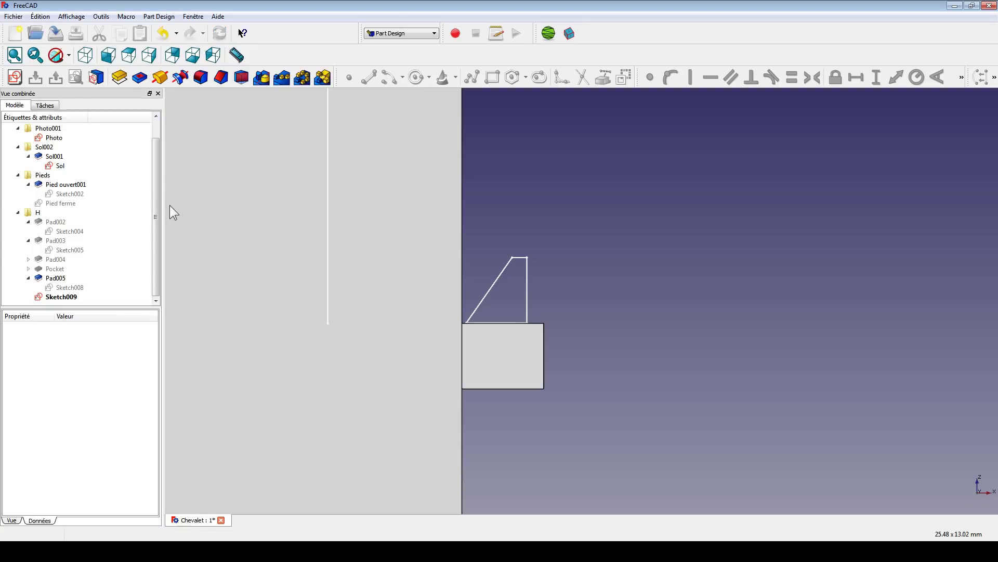
Reopen the four-sided profile's sketch, move the profile to the block's outer upper corner, and start referencing that corner as external geometry
double_click(69, 294)
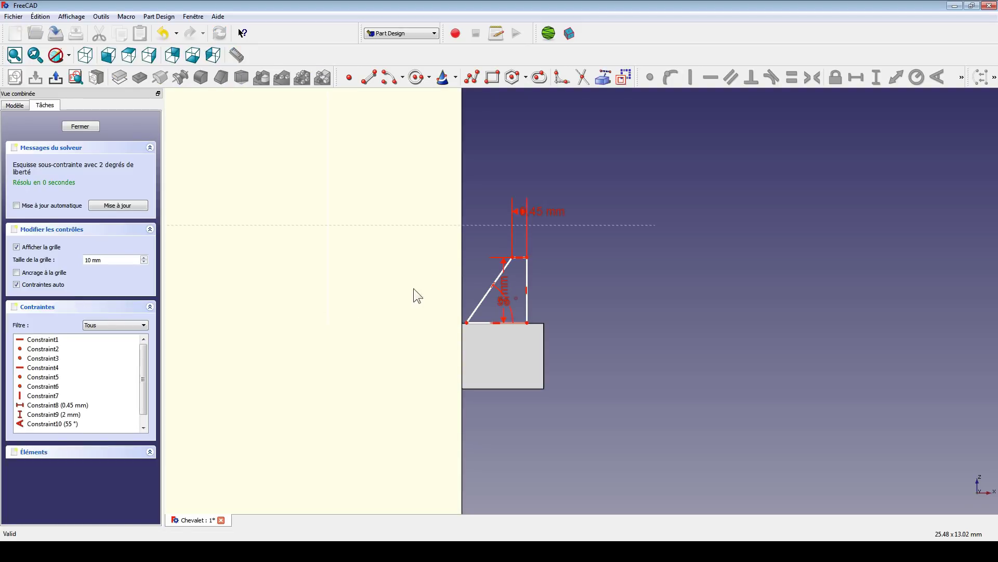
mouse_move(527, 323)
mouse_down()
mouse_move(548, 333)
mouse_move(543, 319)
mouse_up()
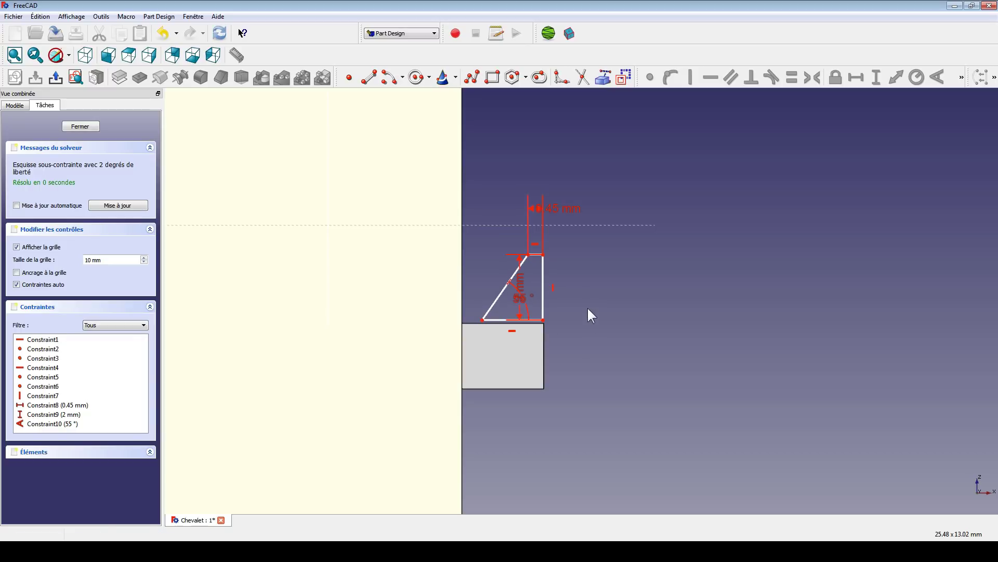
click(612, 86)
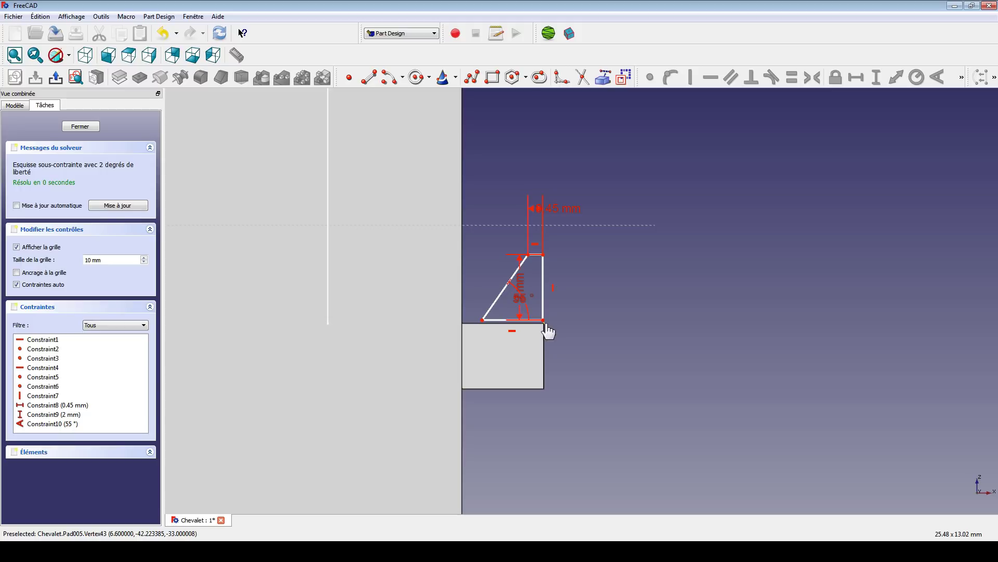
Make the profile's lower outer corner coincident with the block's referenced corner and close the sketch
scroll(545, 330, up, 3)
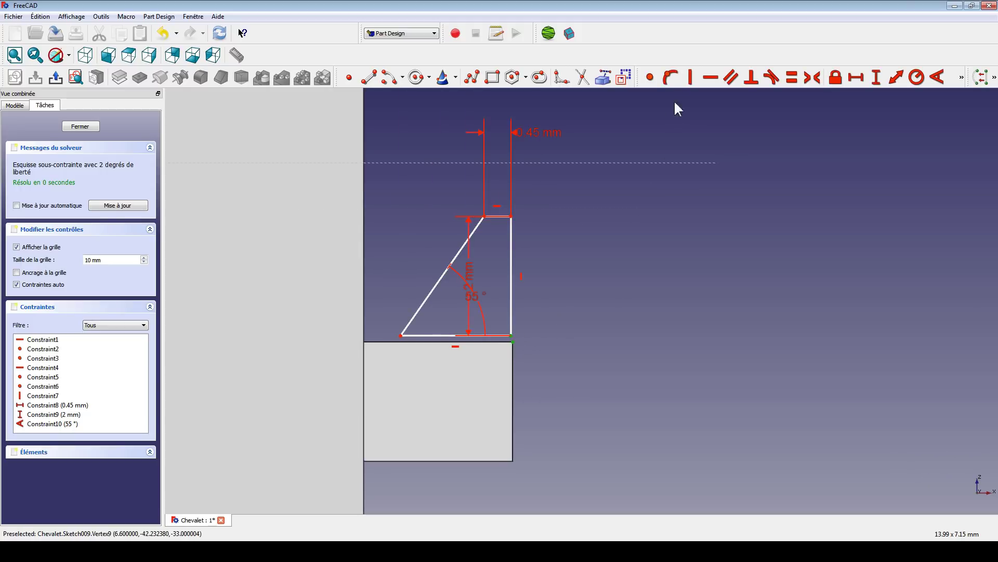
click(650, 77)
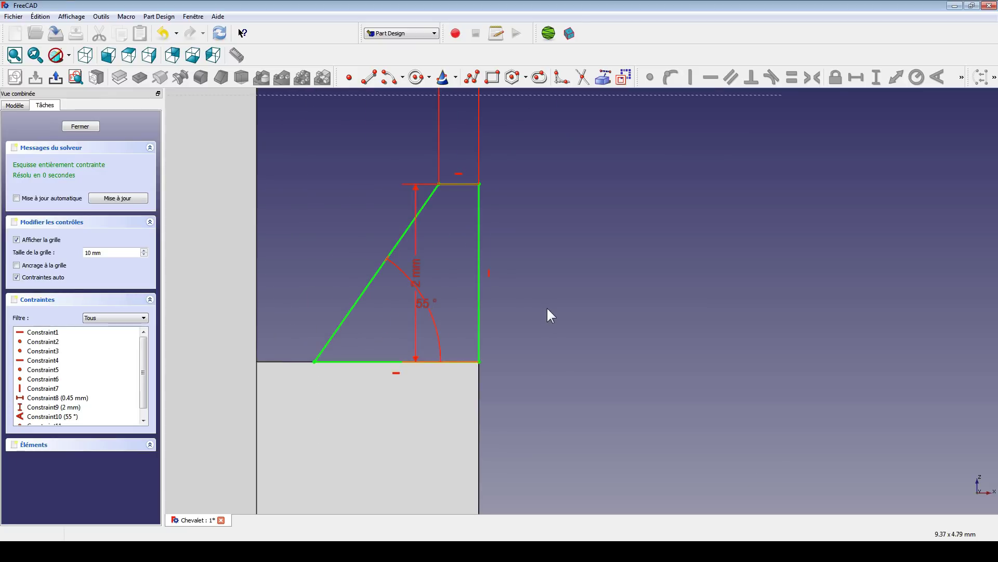
scroll(548, 308, up, 6)
mouse_move(463, 367)
middle_down()
mouse_move(594, 224)
mouse_move(685, 274)
mouse_move(622, 303)
middle_up()
scroll(595, 223, down, 5)
scroll(479, 247, down, 5)
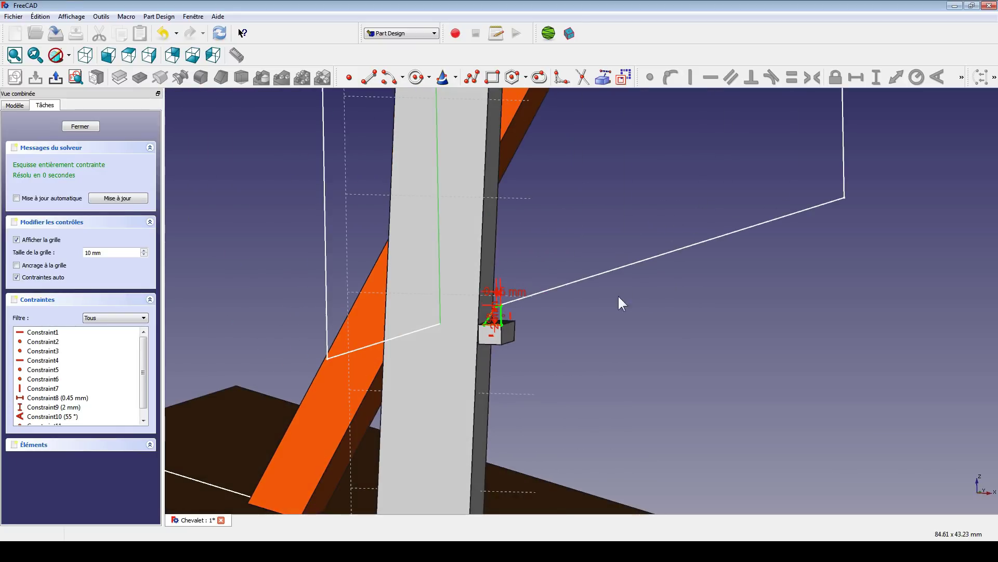
click(79, 126)
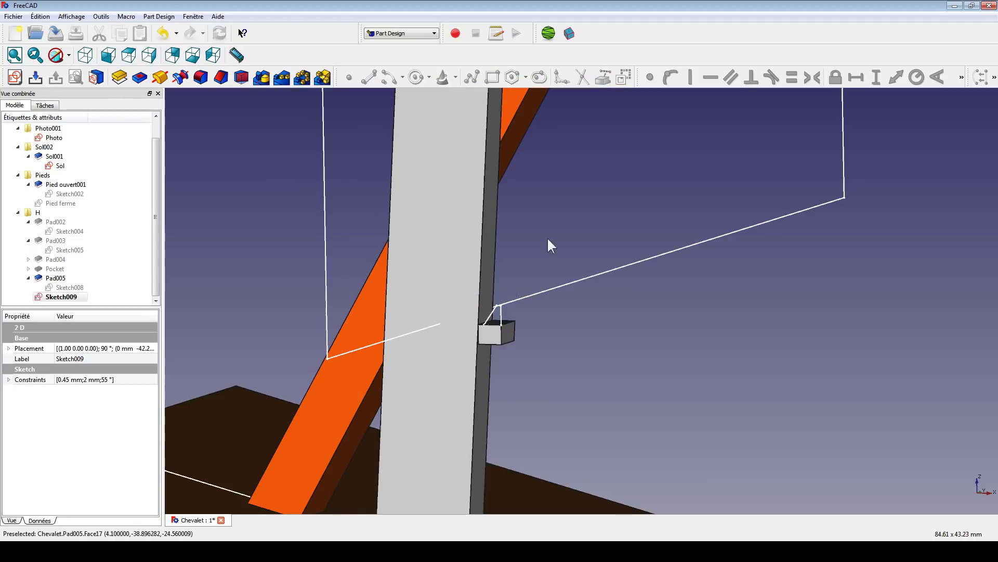
Pad the four-sided lip profile on the small block 4 mm in the reversed direction
mouse_move(548, 241)
middle_down()
mouse_move(715, 321)
mouse_move(678, 330)
middle_up()
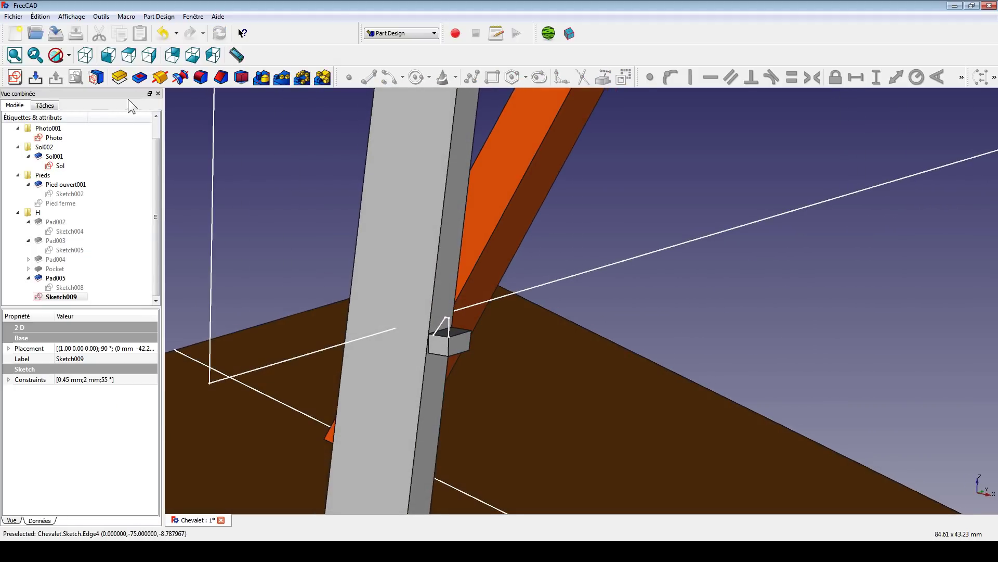
click(119, 77)
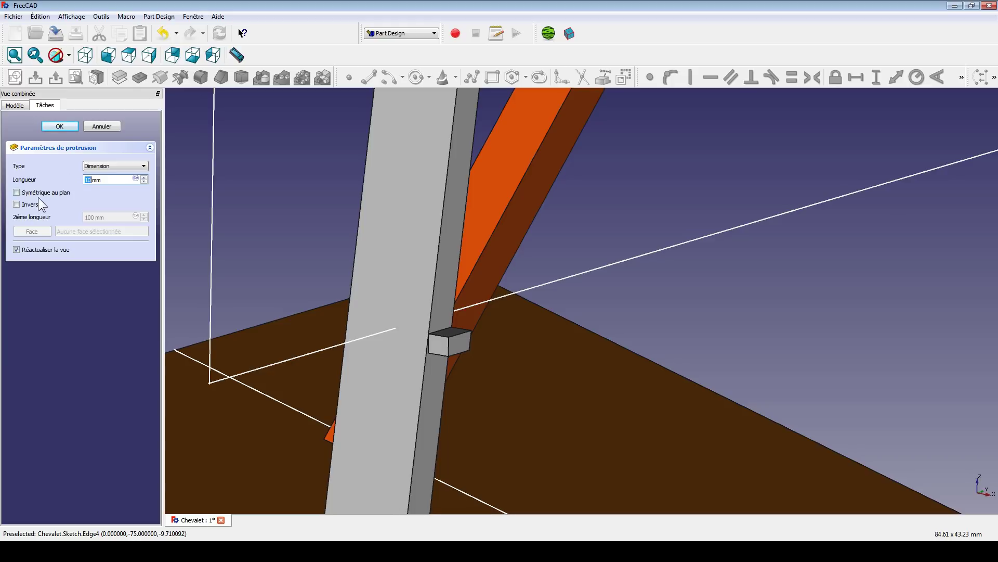
click(16, 204)
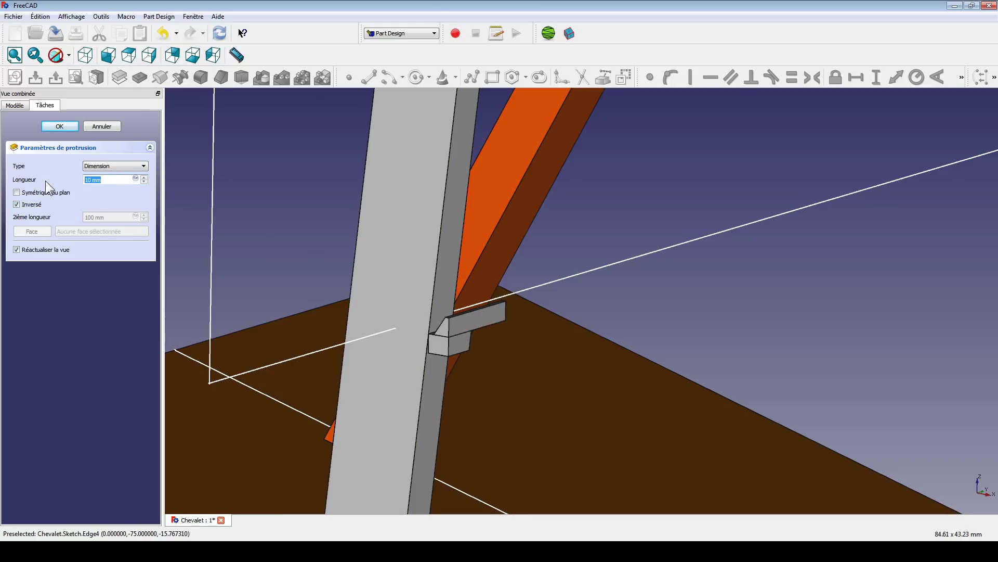
text(4)
scroll(556, 346, up, 5)
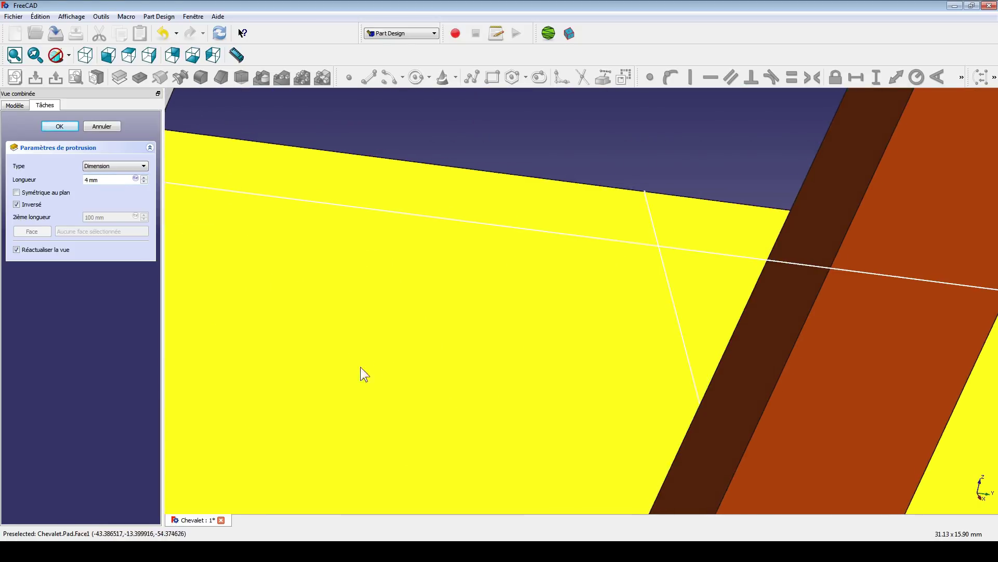
scroll(632, 352, down, 5)
middle_drag(632, 352, 457, 263)
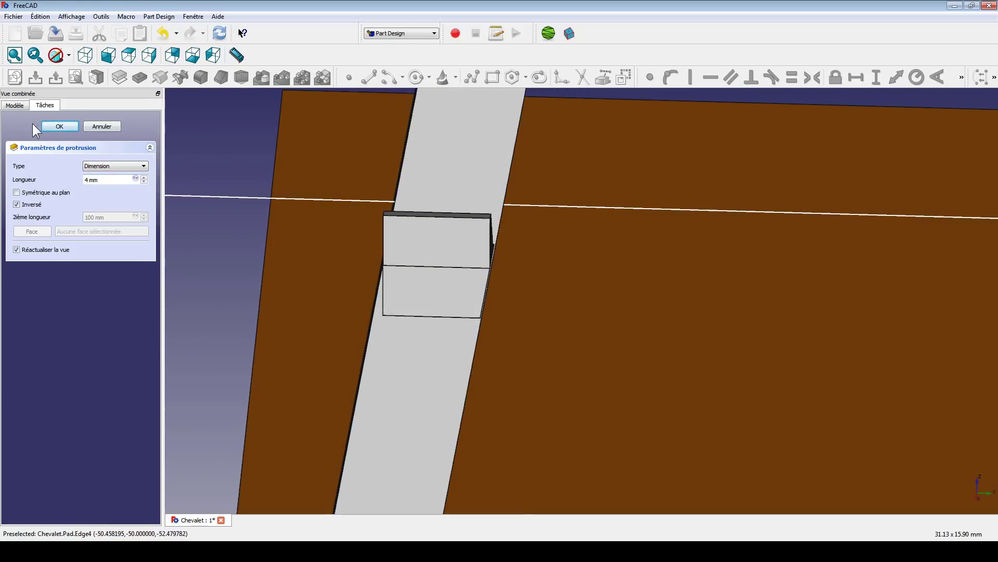
click(59, 128)
middle_drag(650, 312, 699, 341)
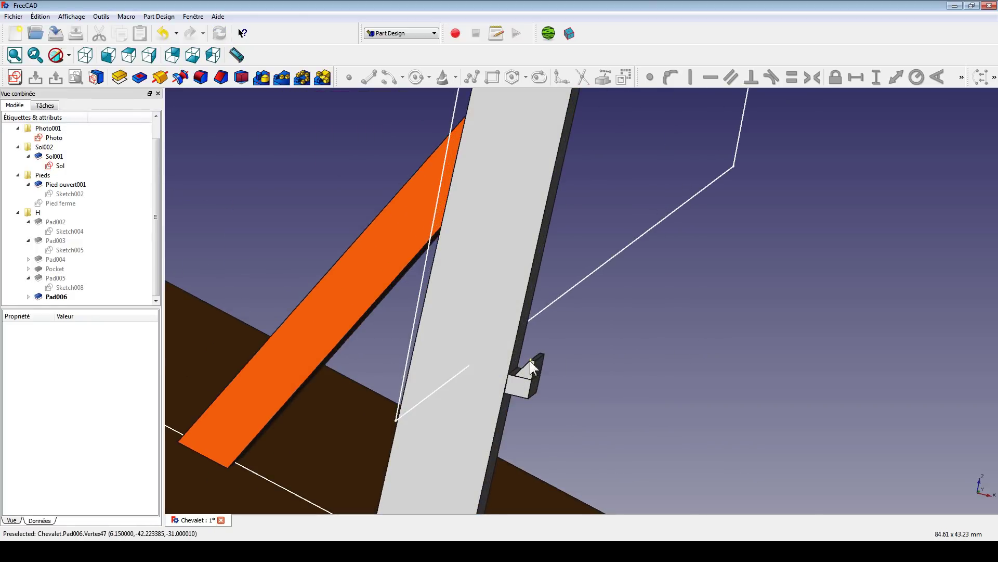
Reopen the lip profile's sketch, set the profile's height to 1.5 mm, update the solid and close the sketch
click(29, 296)
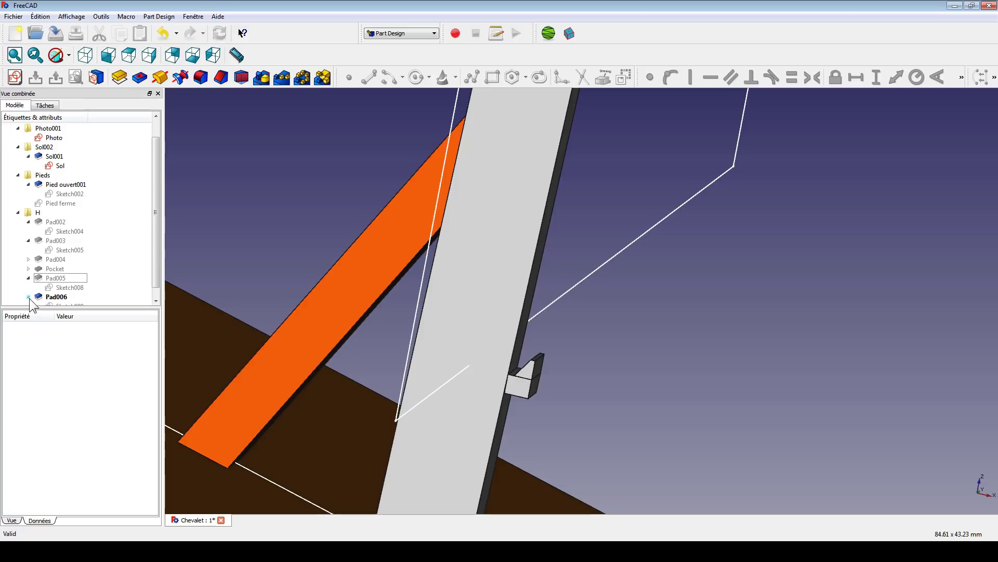
double_click(56, 304)
scroll(597, 366, up, 5)
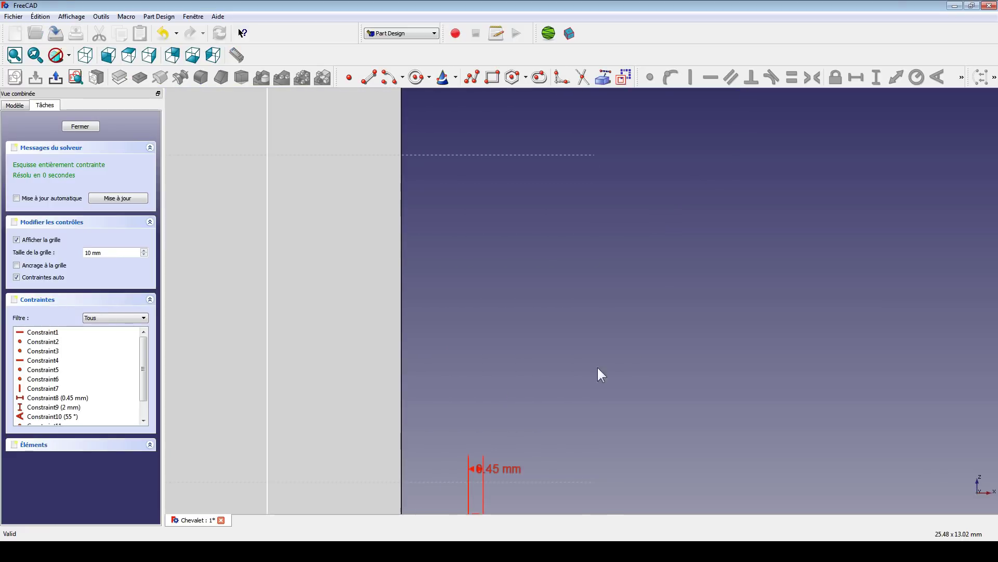
middle_drag(597, 366, 567, 215)
scroll(566, 214, up, 3)
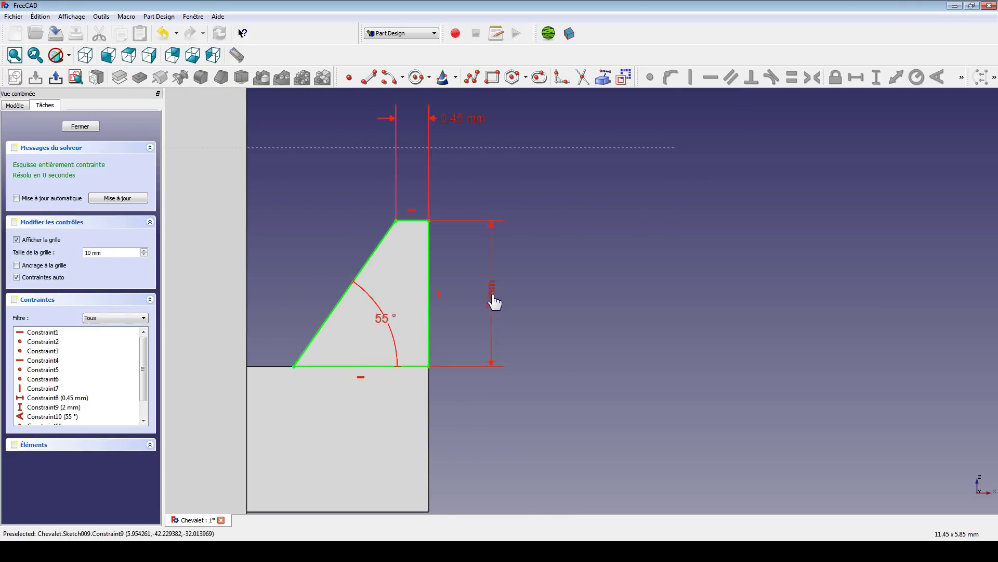
double_click(492, 301)
text(1.5 mm)
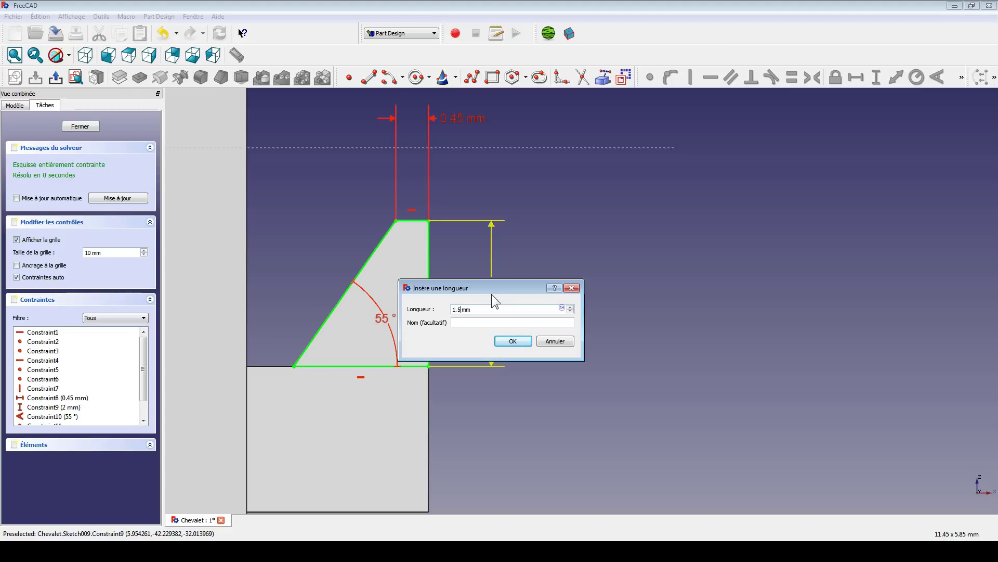
key(Return)
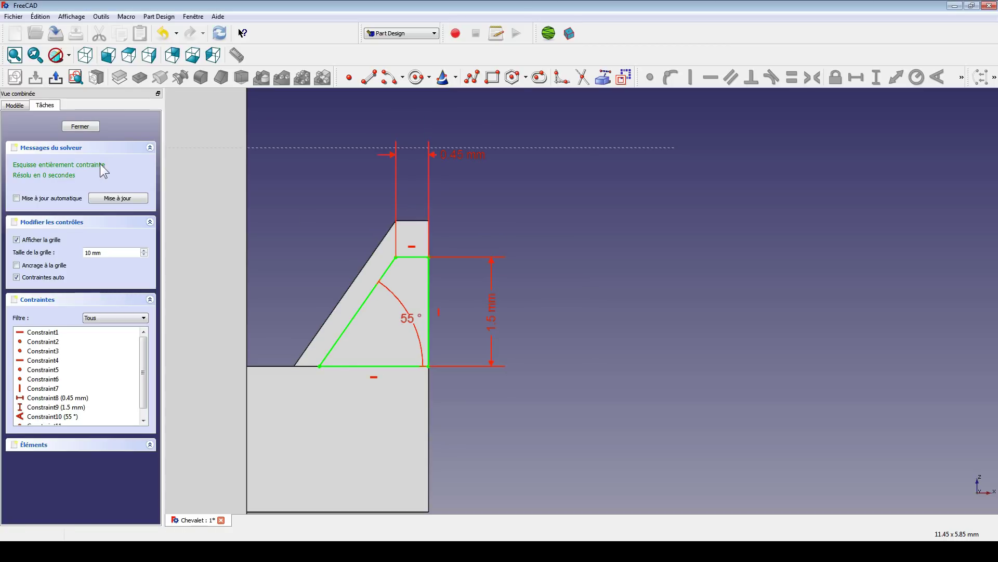
click(119, 201)
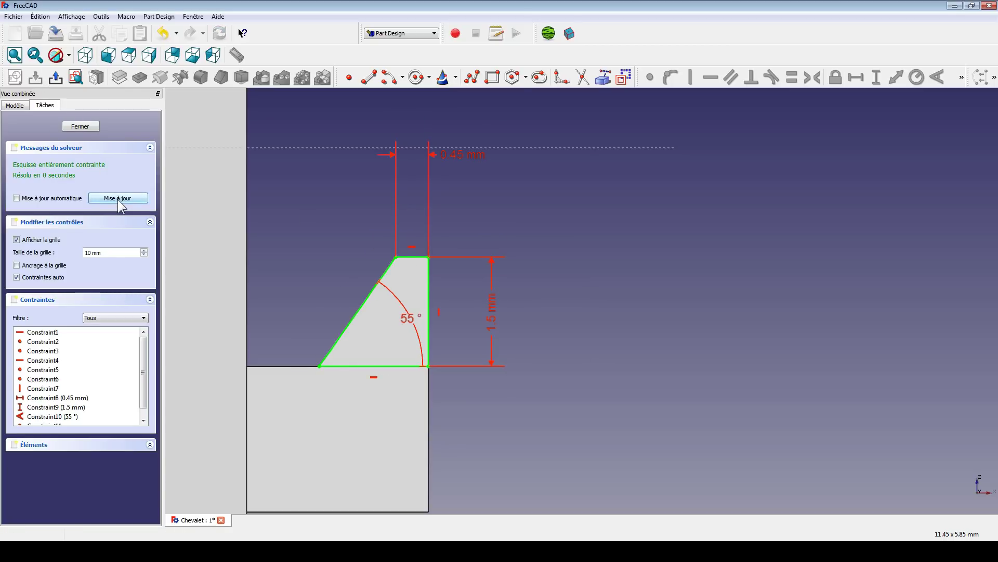
click(37, 77)
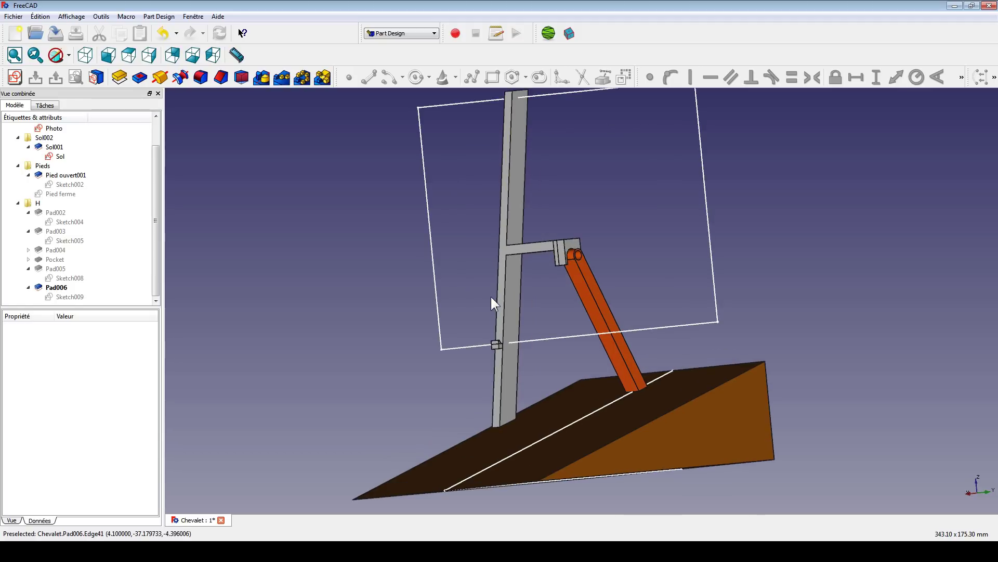
Hide the Photo and Sol sketches
scroll(78, 185, up, 1)
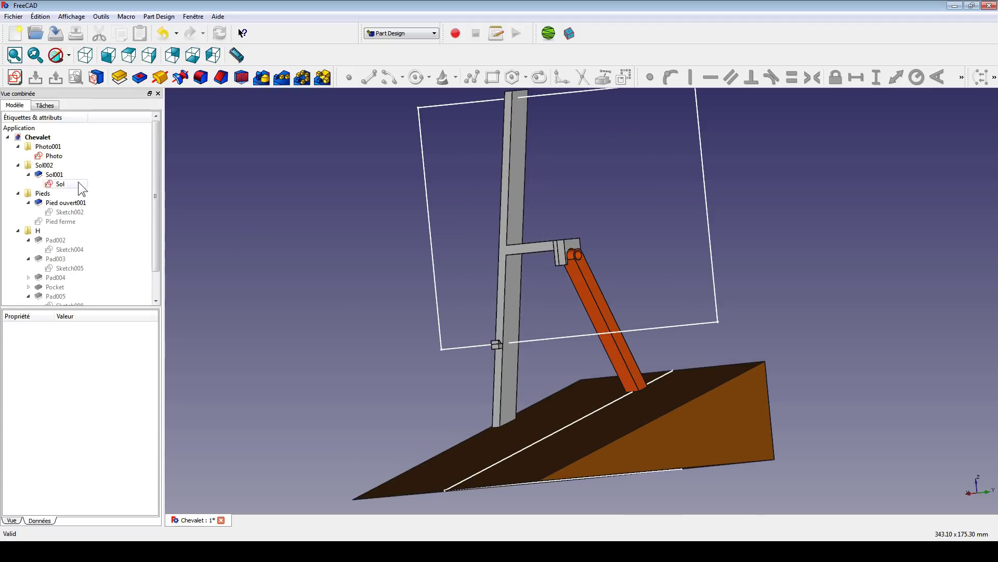
click(55, 158)
key(space)
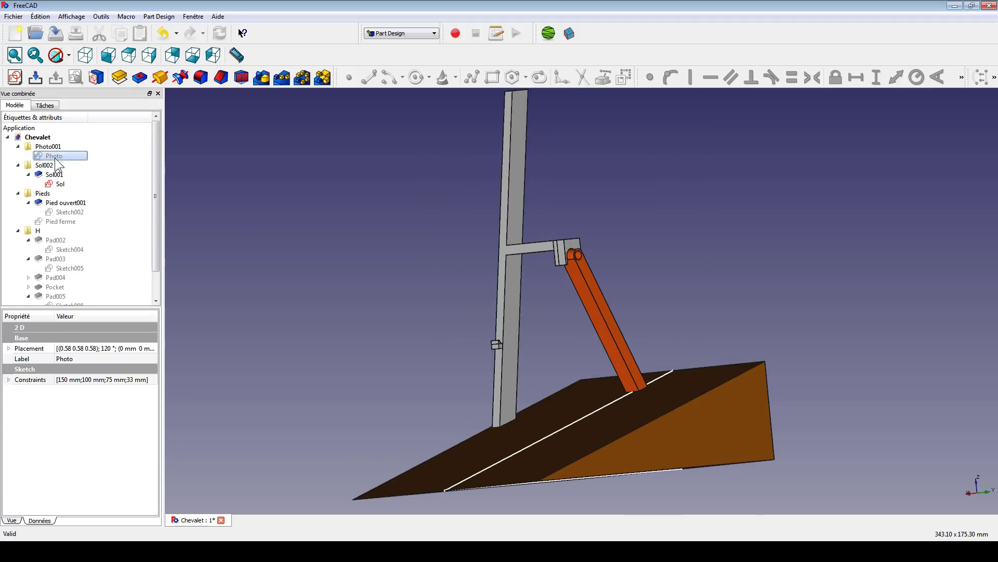
click(54, 185)
key(space)
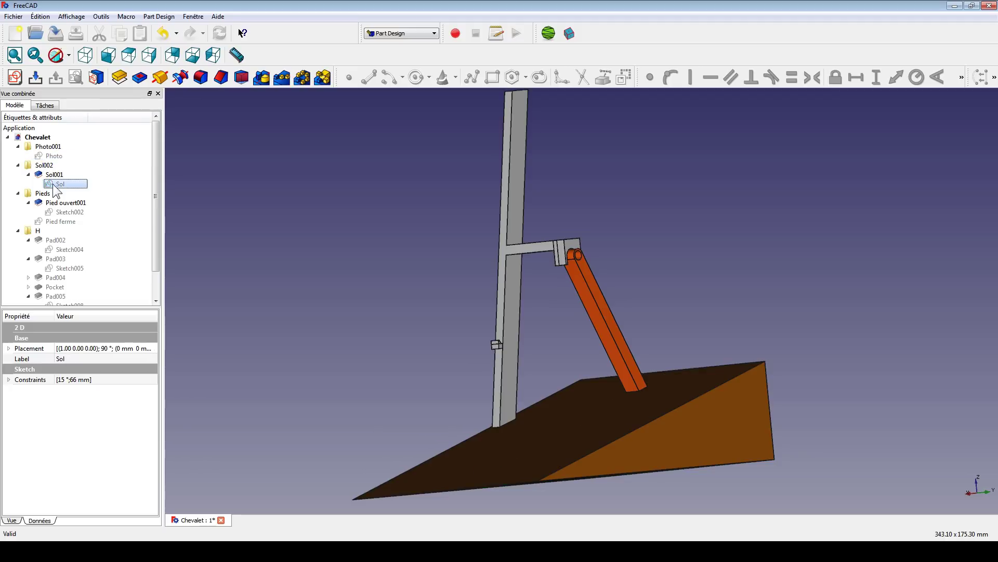
Fillet the upper and lower inner edges where the crossbar meets the upright with a 2 mm radius
middle_drag(437, 203, 535, 273)
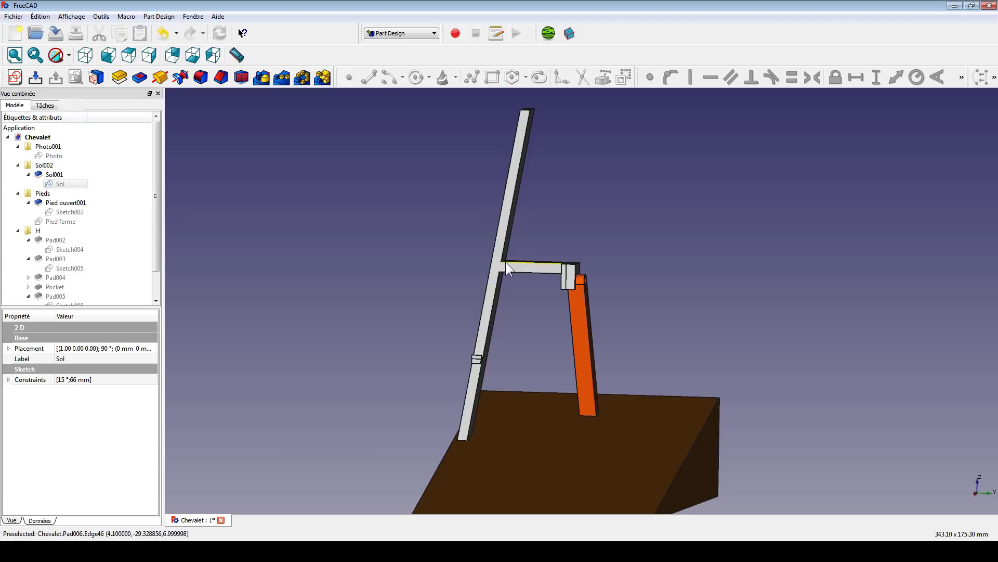
scroll(506, 261, up, 5)
middle_drag(520, 234, 457, 284)
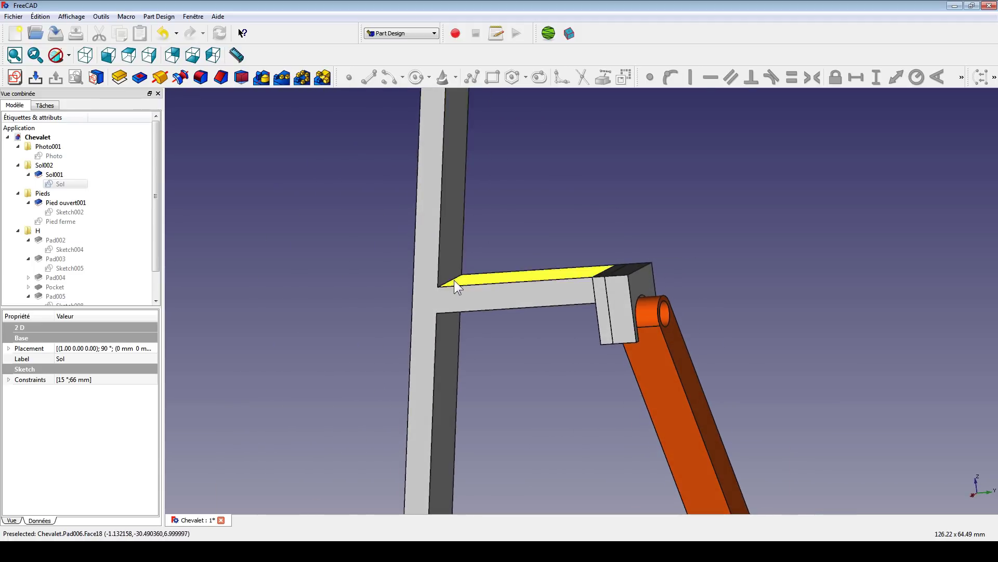
scroll(454, 280, up, 4)
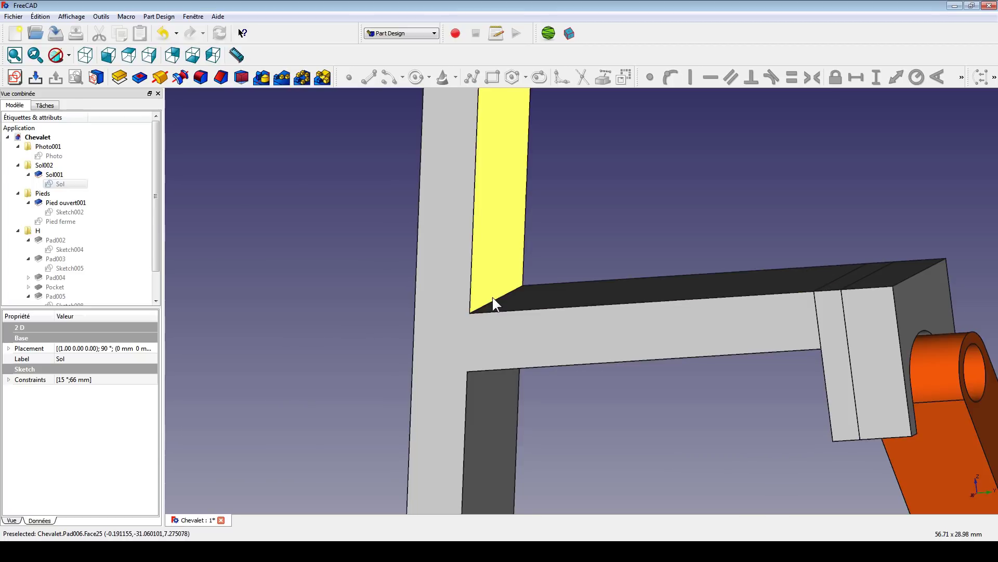
scroll(492, 298, up, 4)
click(426, 278)
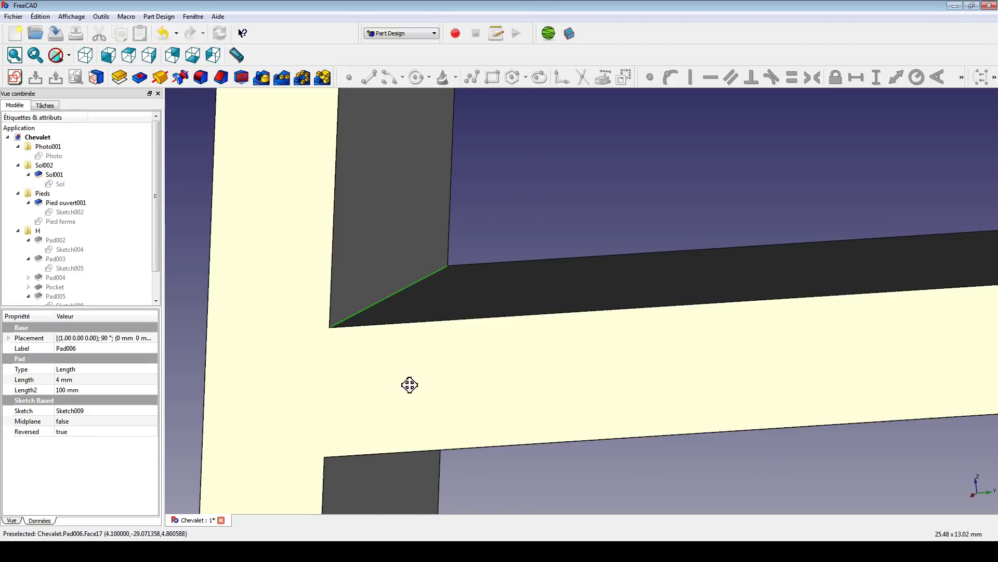
middle_drag(410, 383, 375, 341)
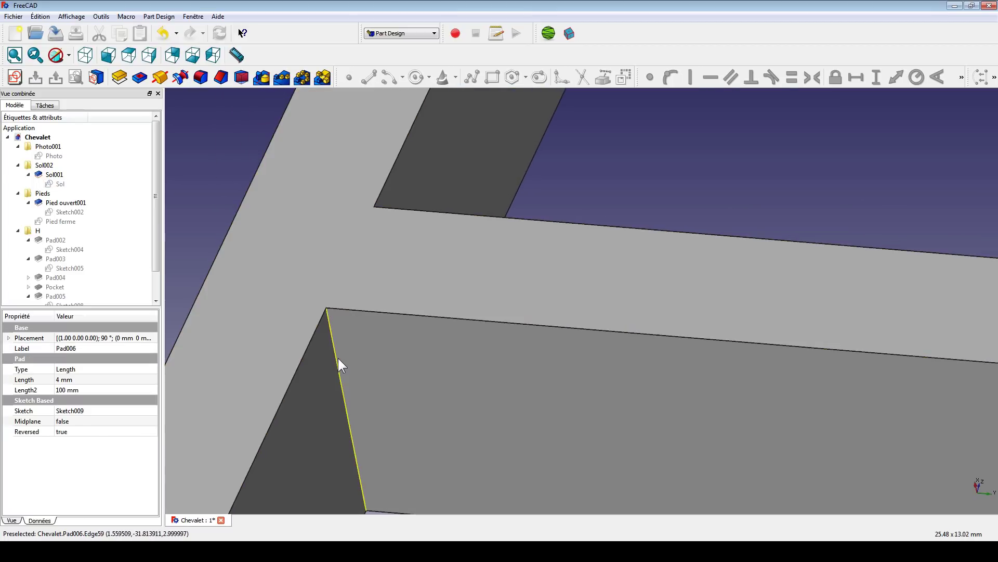
click(338, 357)
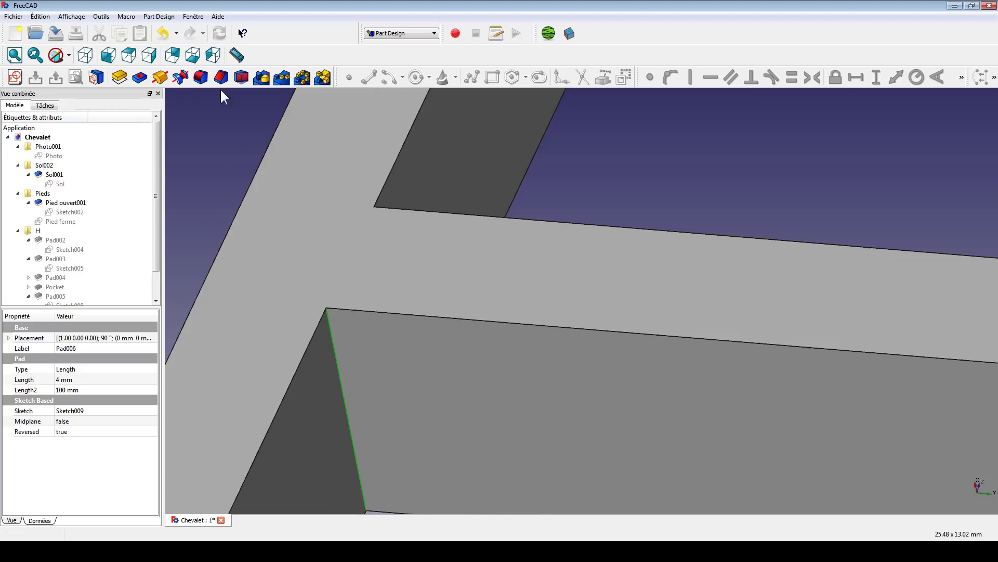
click(200, 82)
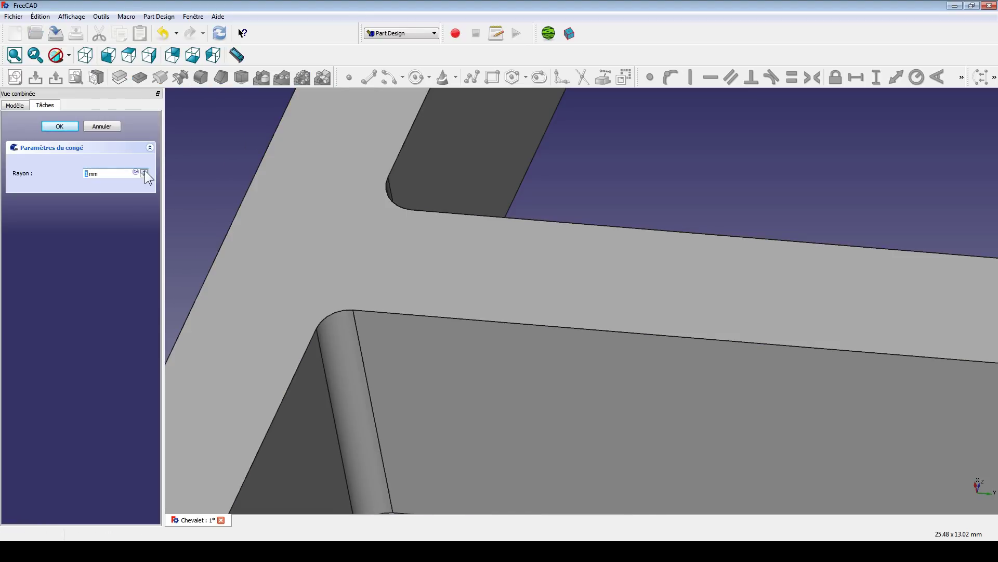
click(60, 126)
middle_drag(528, 194, 586, 241)
scroll(513, 265, down, 5)
scroll(514, 312, down, 3)
scroll(554, 291, down, 3)
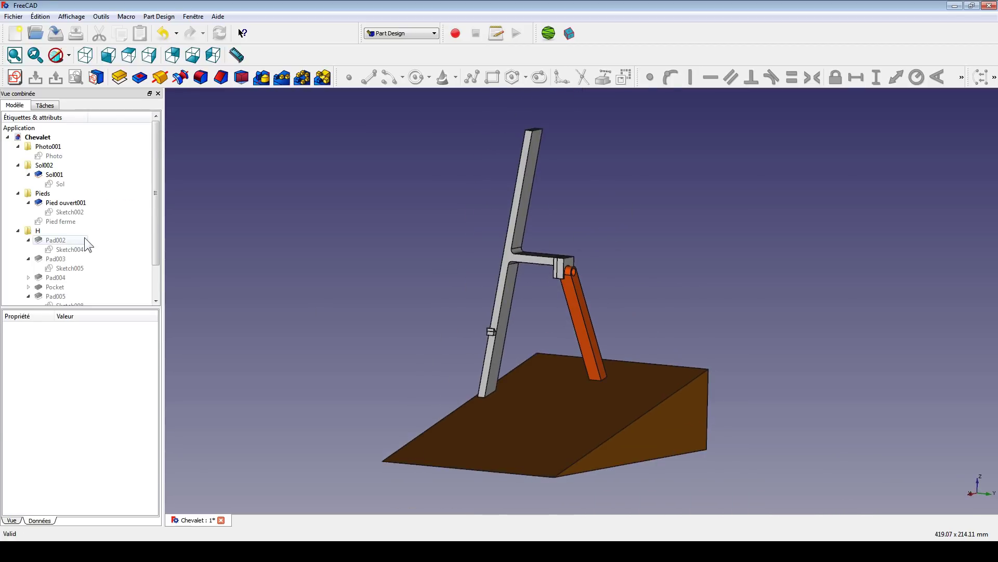
Collapse the Pieds, Photo001 and Sol002 groups in the model tree
scroll(85, 239, down, 2)
click(18, 156)
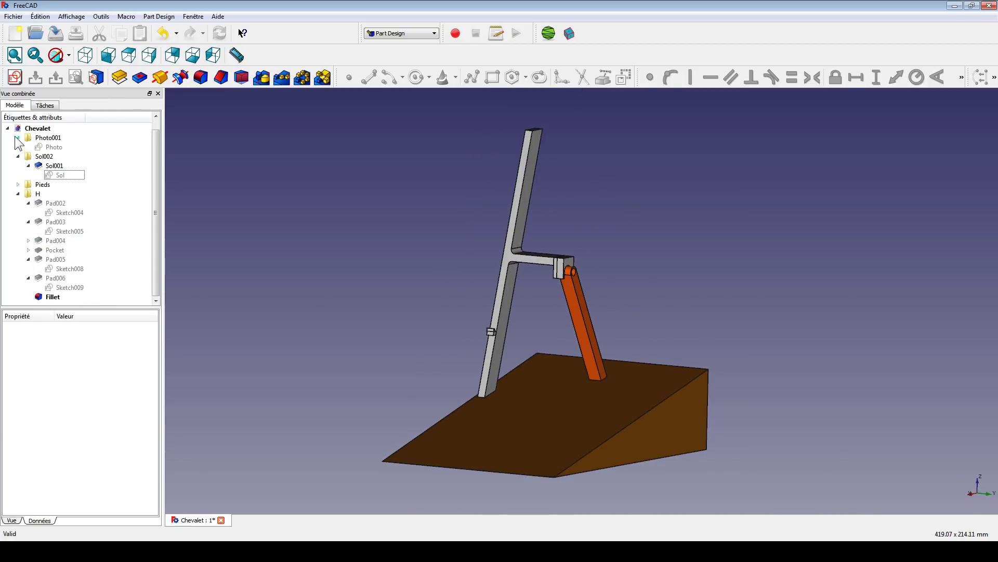
click(18, 137)
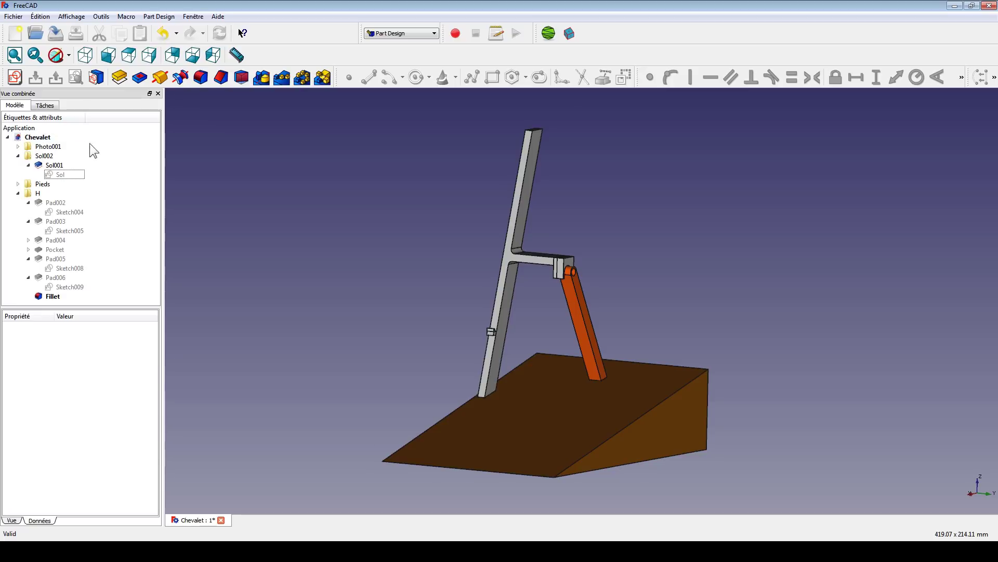
click(18, 156)
Mirror the filleted half-frame across the XZ plane with the Part workbench's Mirror tool, keeping the base point at 0 mm
click(48, 279)
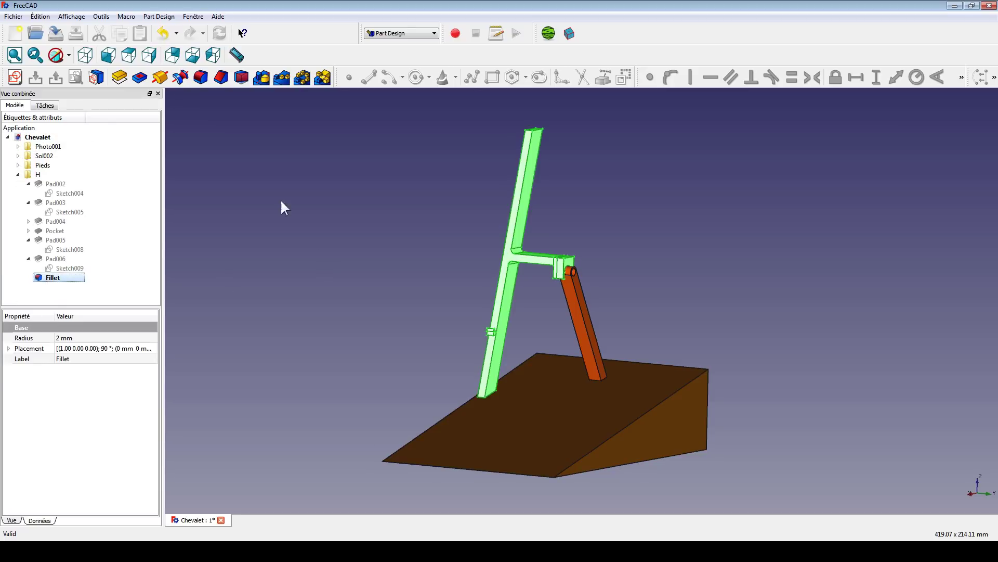
click(390, 32)
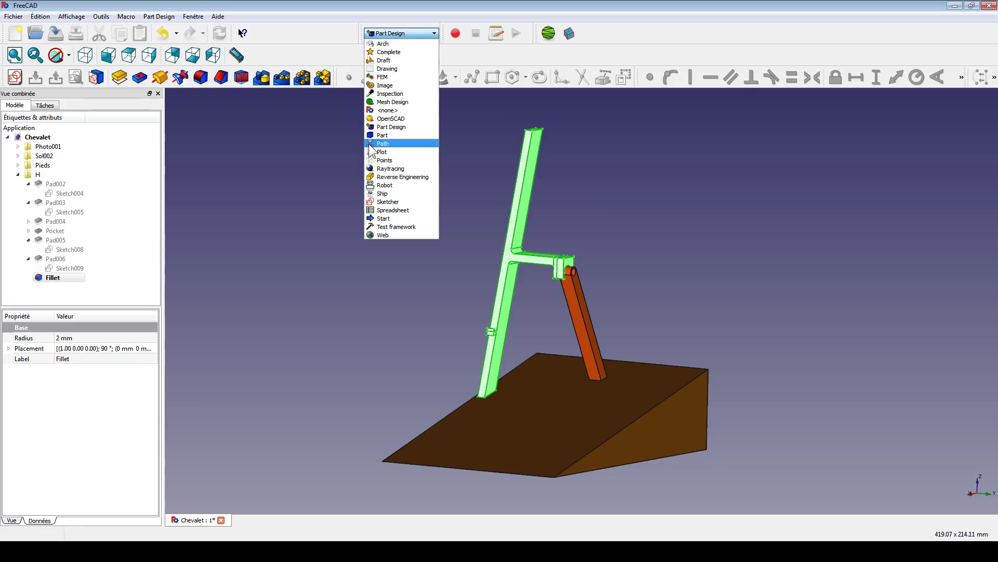
click(382, 135)
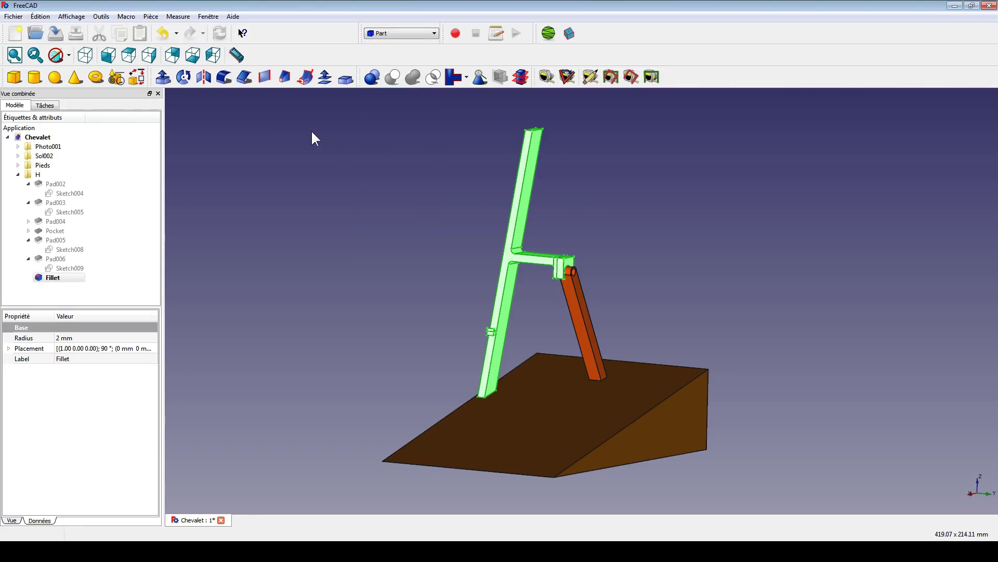
click(203, 78)
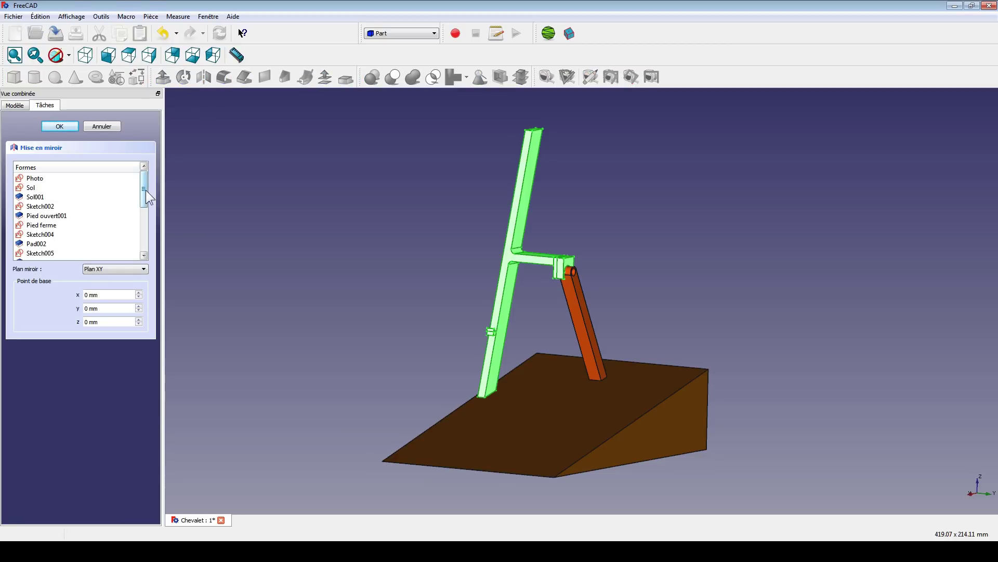
drag(146, 191, 140, 249)
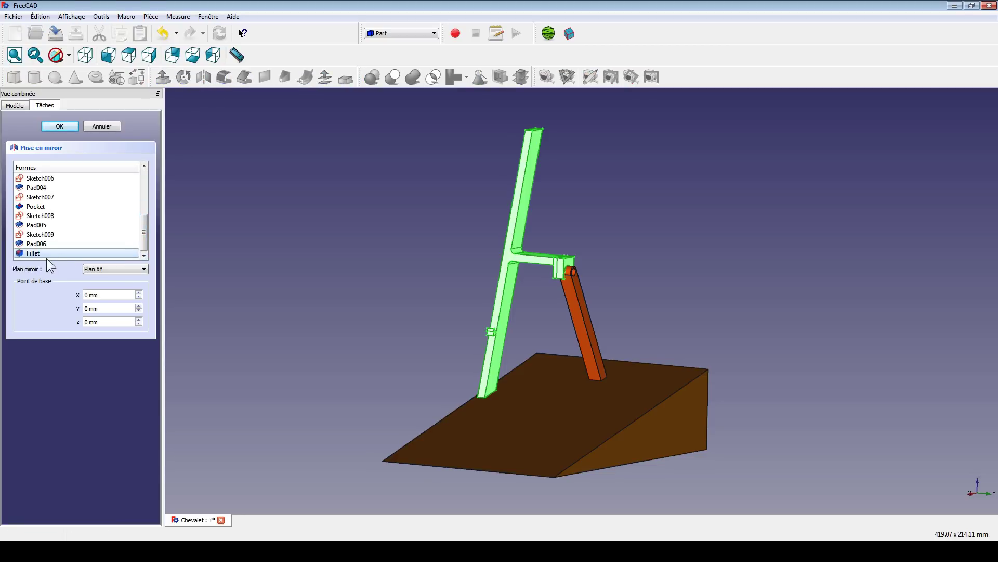
scroll(423, 238, up, 2)
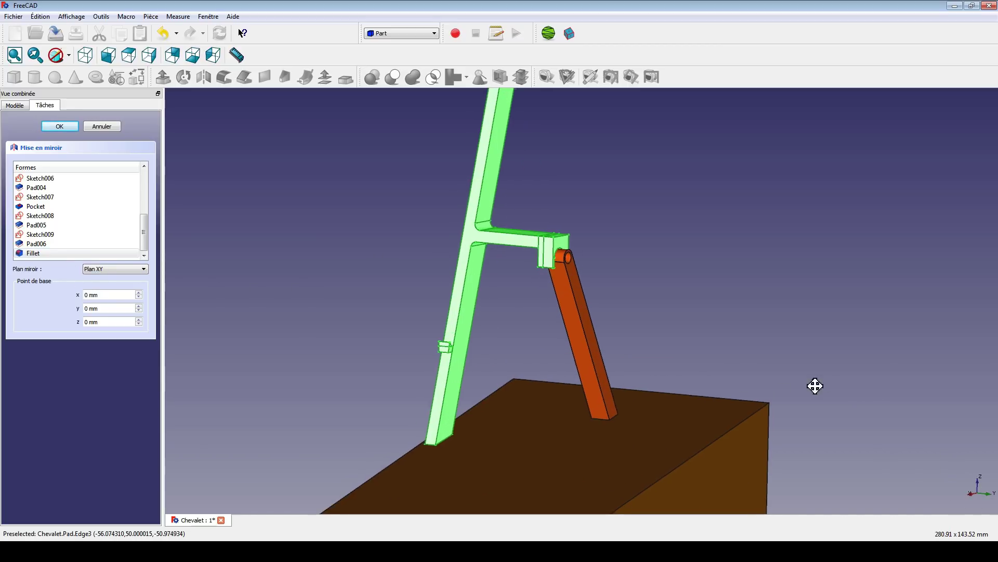
middle_drag(816, 385, 810, 416)
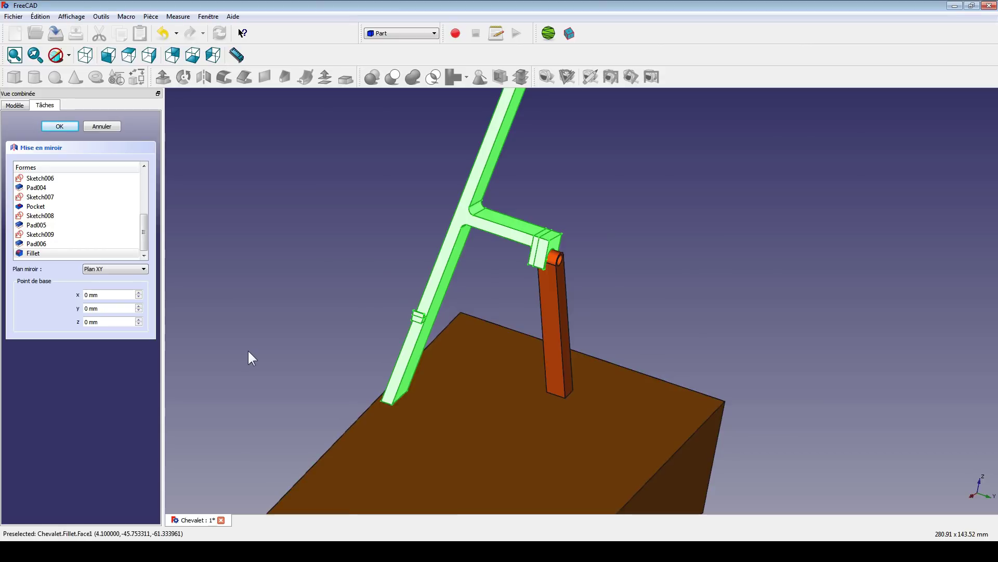
click(104, 269)
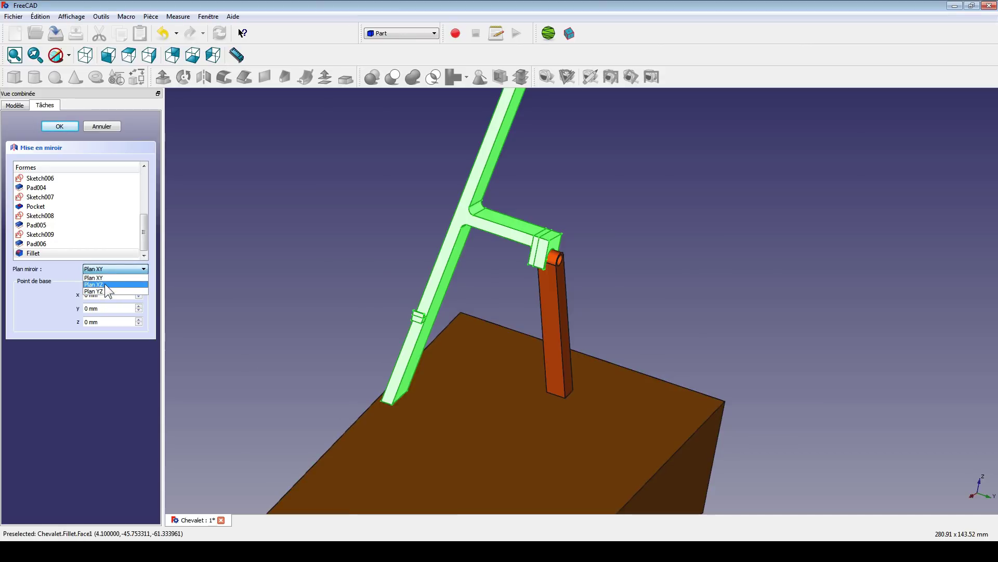
click(105, 286)
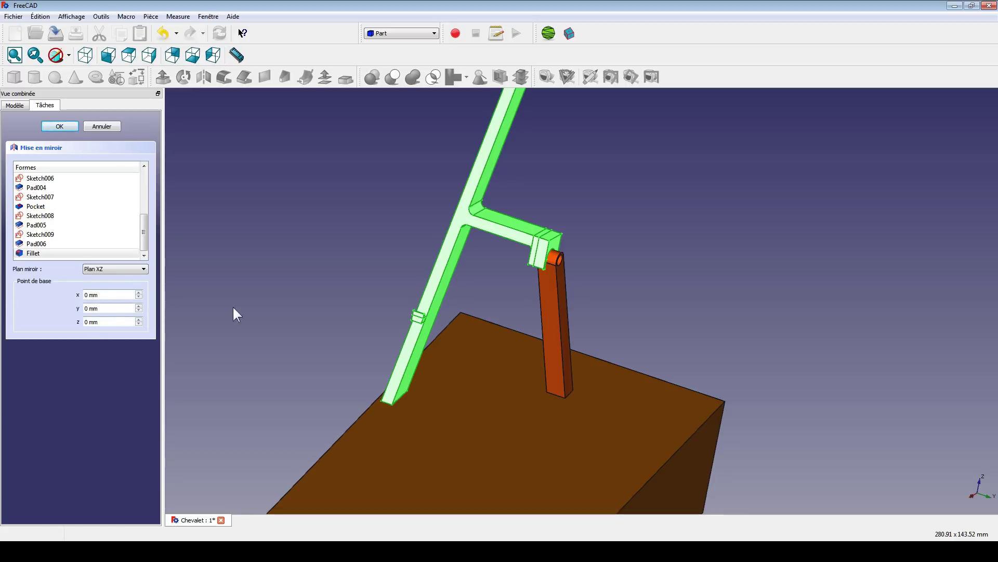
click(55, 127)
Examine the mirrored frame from several angles and expand the mirror feature in the model tree to see its source
scroll(366, 191, down, 3)
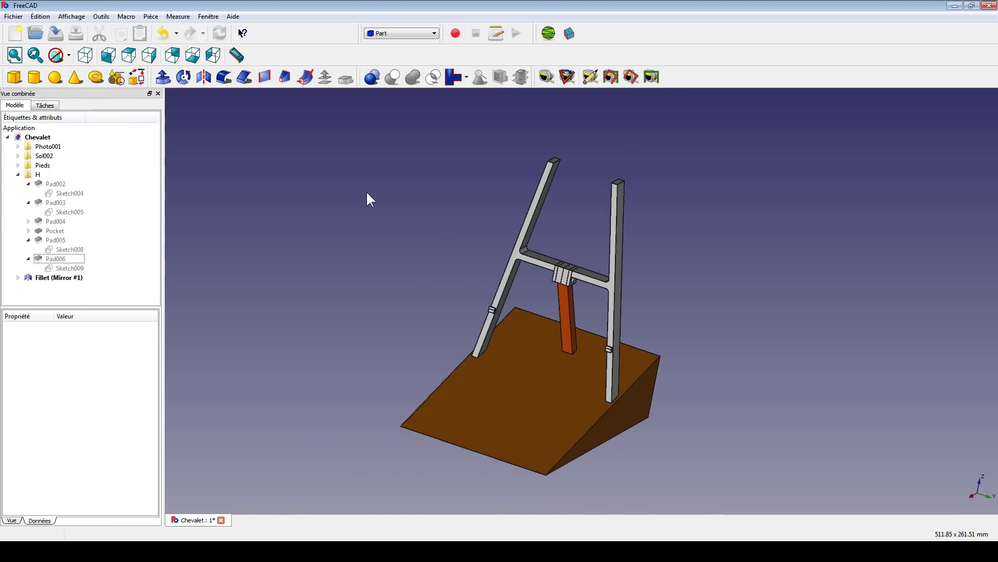
middle_drag(366, 190, 366, 279)
scroll(559, 318, up, 5)
middle_drag(560, 319, 771, 296)
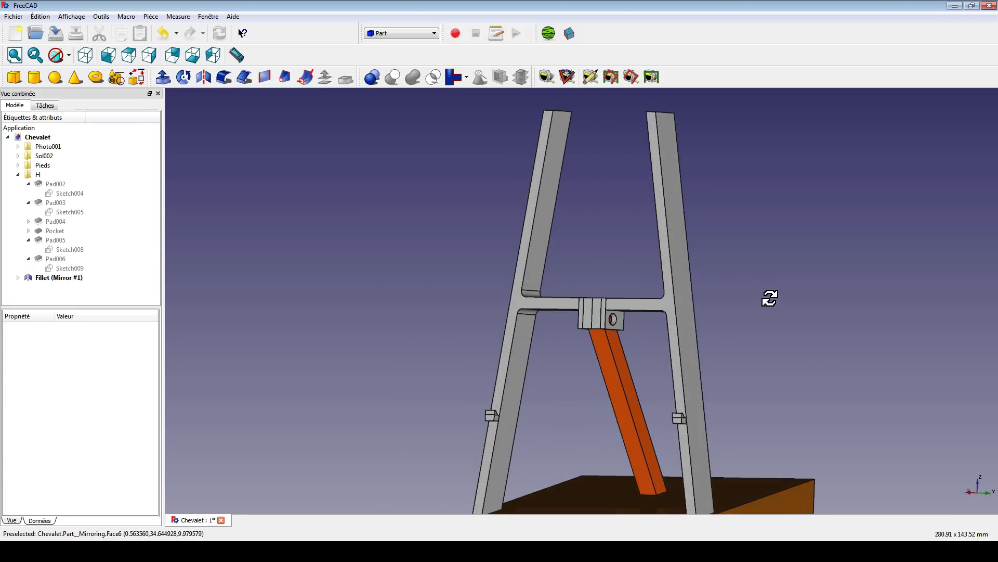
middle_drag(430, 339, 414, 355)
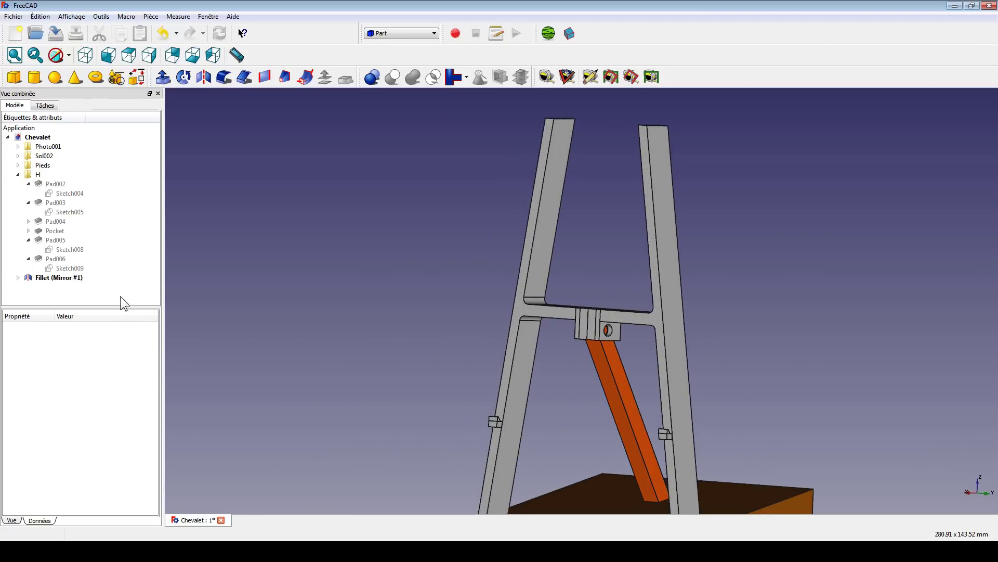
click(61, 277)
click(18, 278)
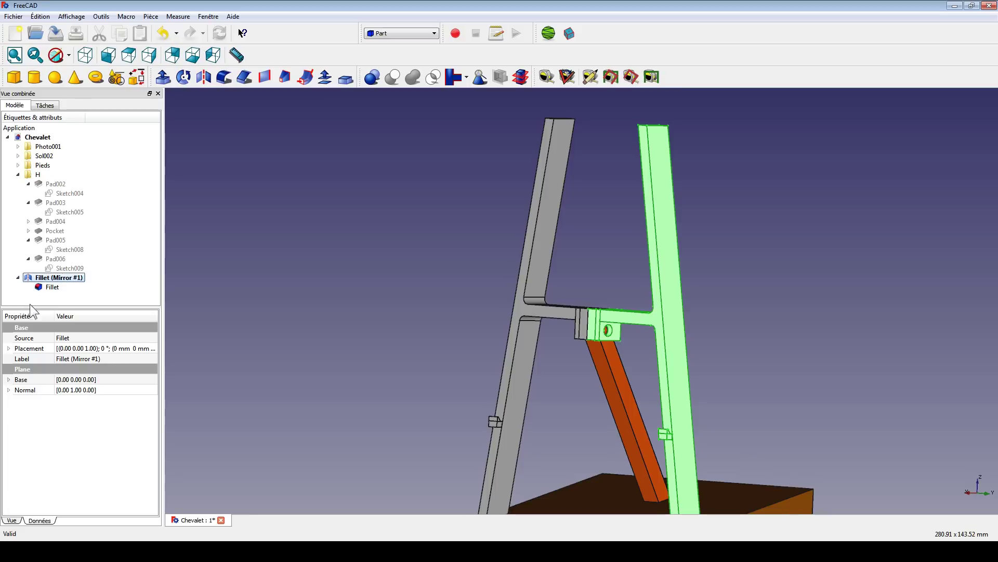
click(29, 303)
double_click(19, 281)
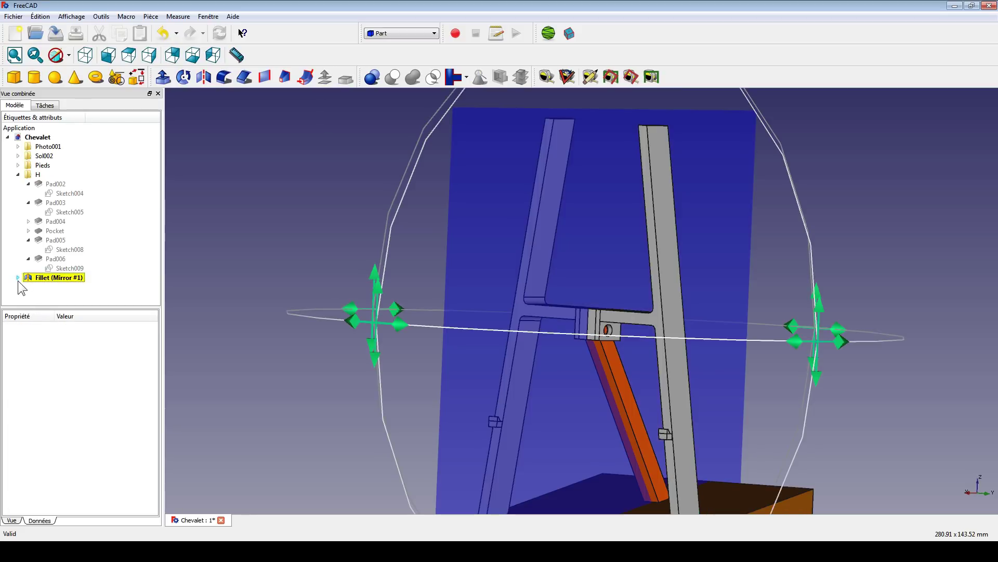
click(54, 277)
right_click(54, 277)
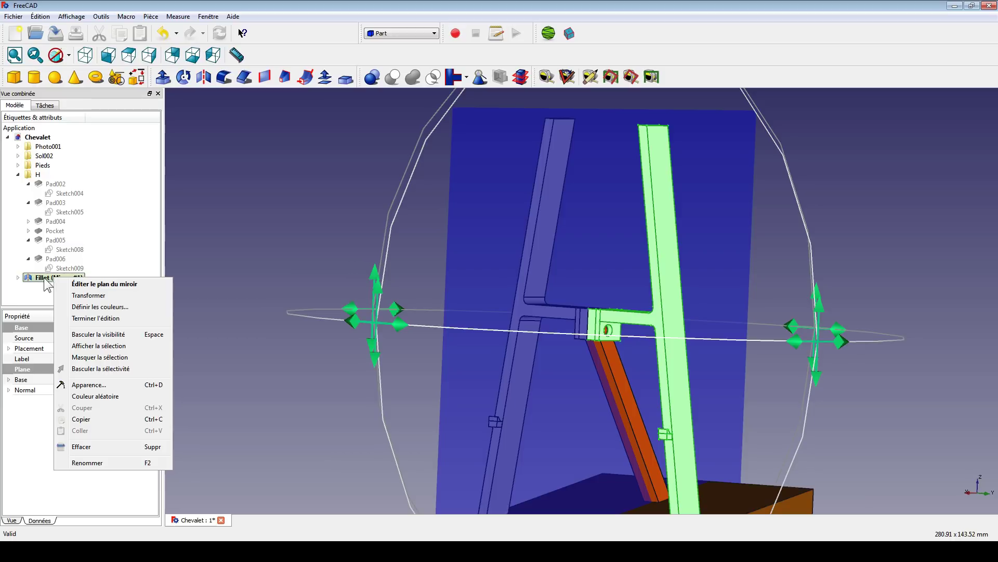
click(95, 318)
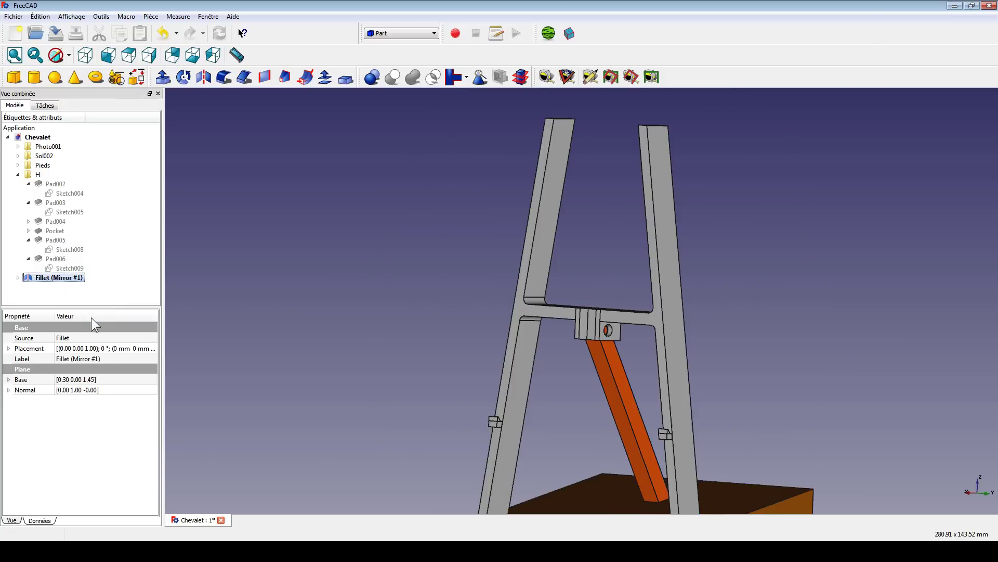
Fuse the original filleted half and its mirrored copy into a single H-shaped solid with a Boolean union
click(77, 288)
click(49, 279)
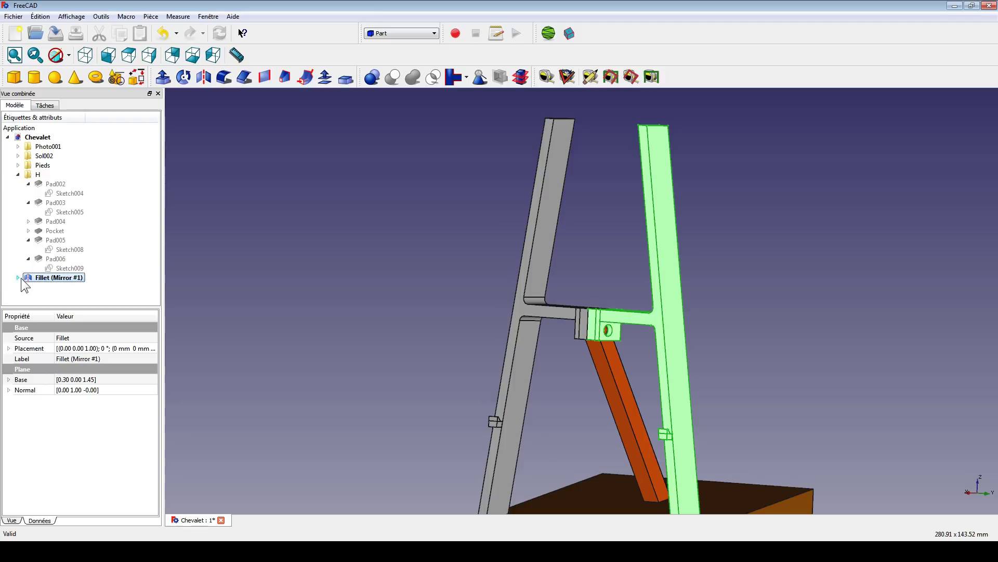
click(19, 277)
click(56, 279)
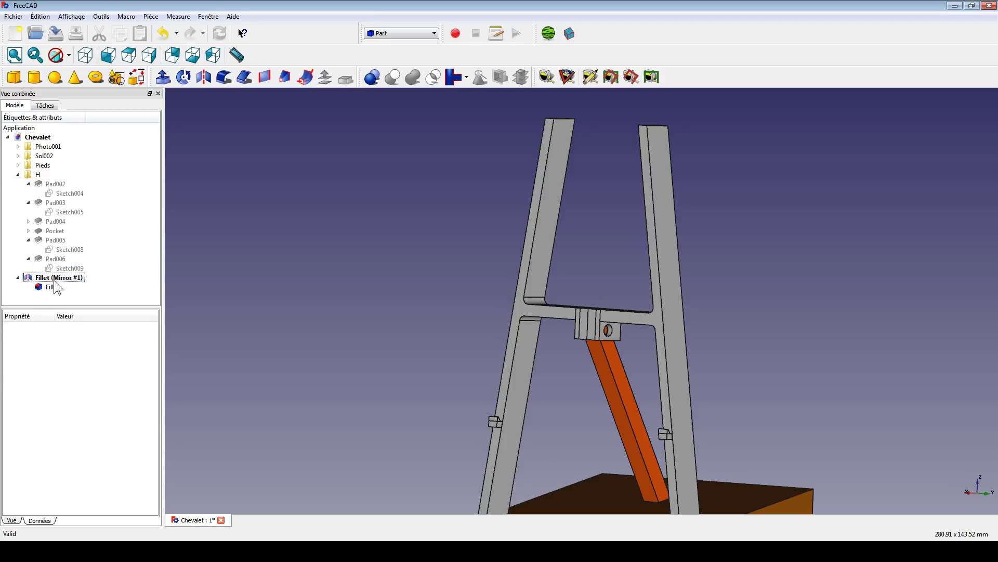
click(49, 288)
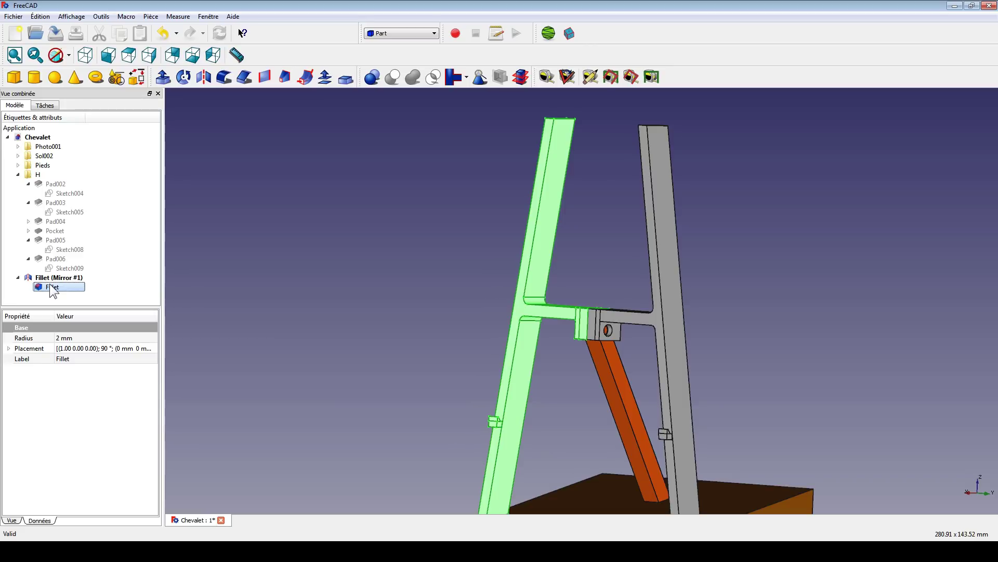
click(53, 281)
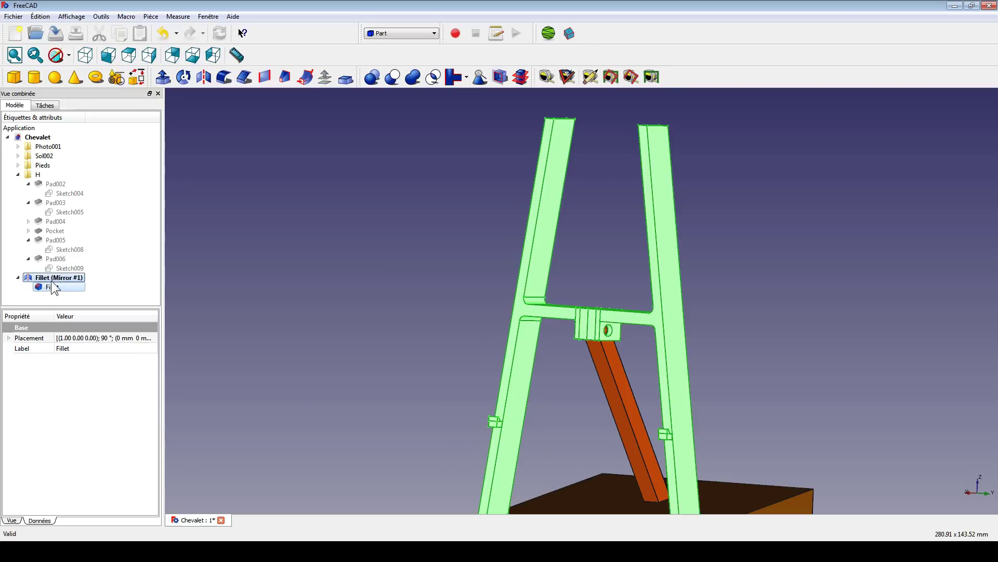
click(413, 78)
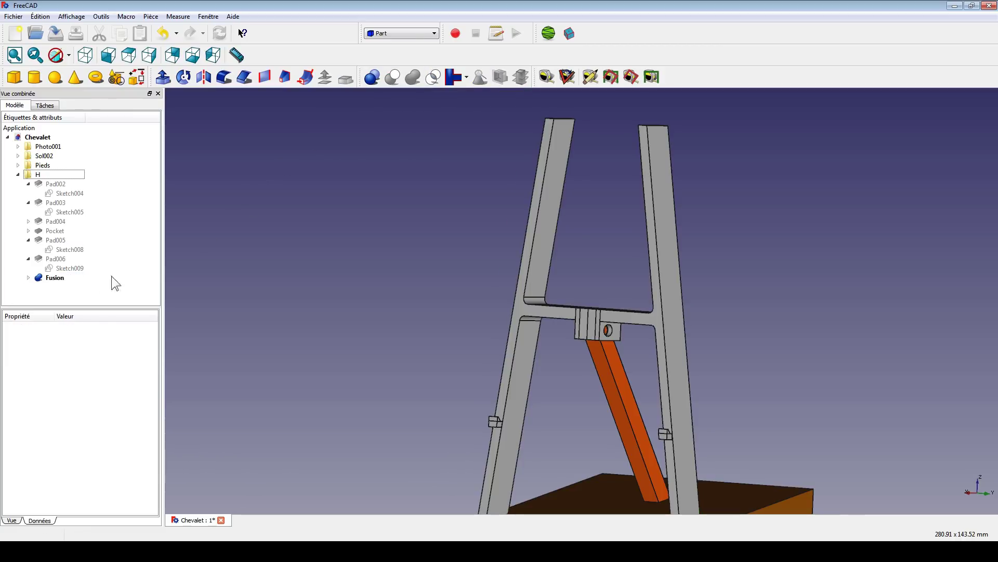
Set the fused H frame's shape colour to blue (RGB 0, 85, 255) in its display properties
scroll(350, 250, down, 1)
scroll(422, 294, down, 2)
click(54, 277)
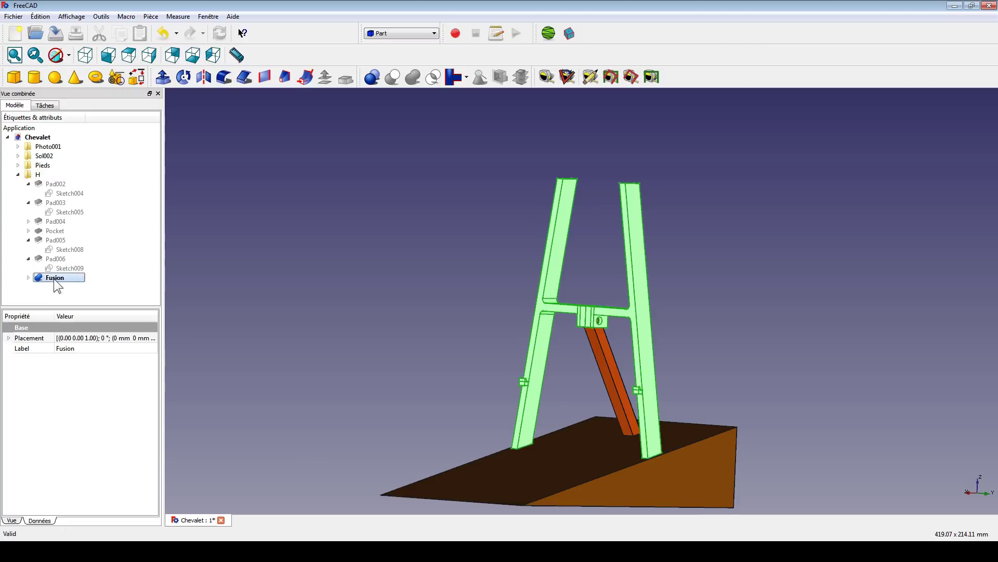
middle_drag(749, 314, 702, 334)
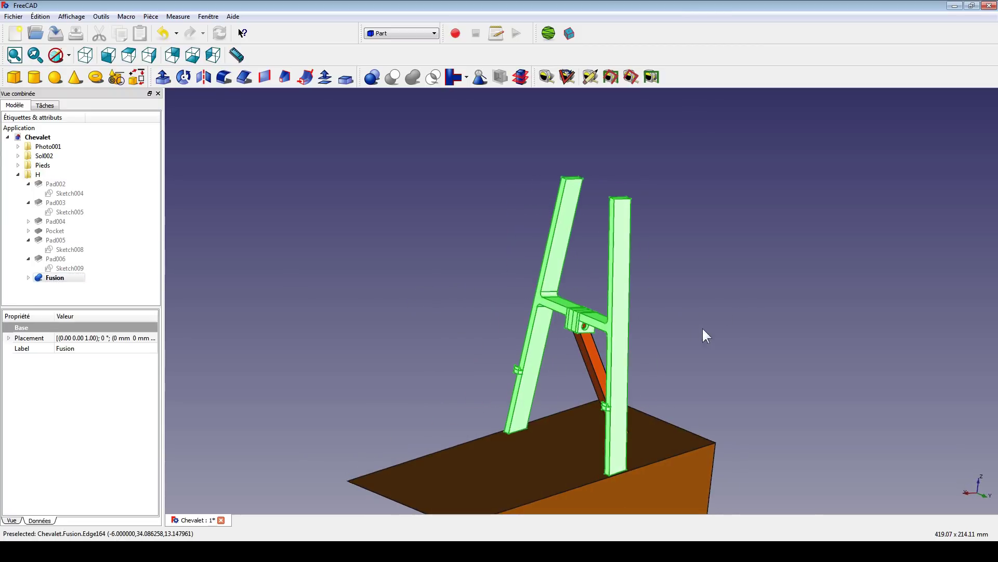
key(ctrl+d)
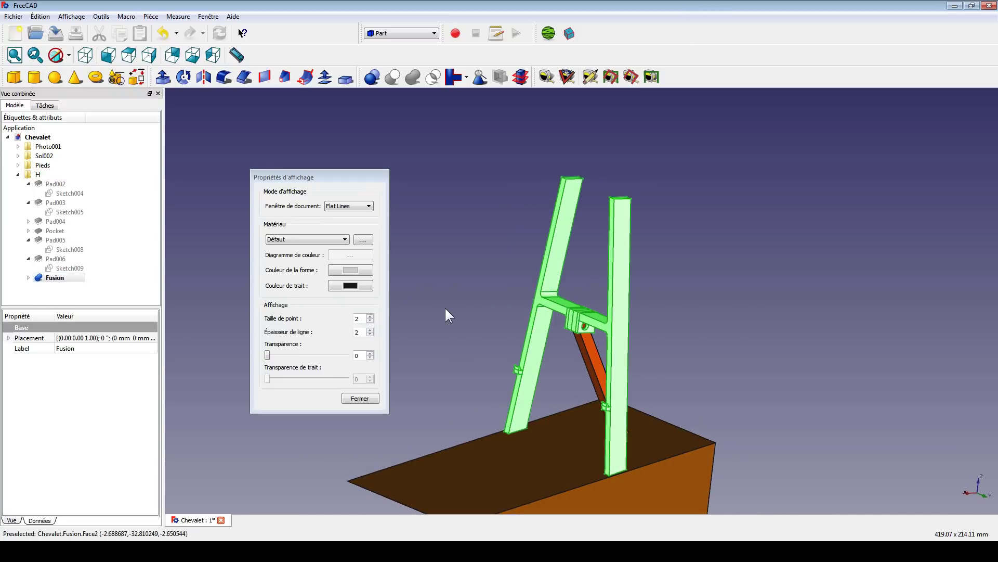
click(354, 271)
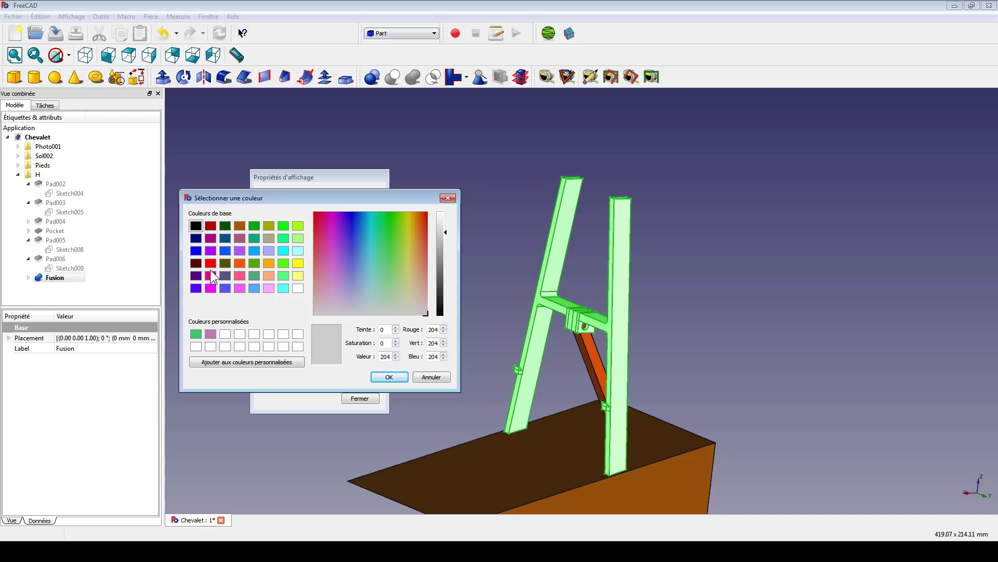
click(225, 251)
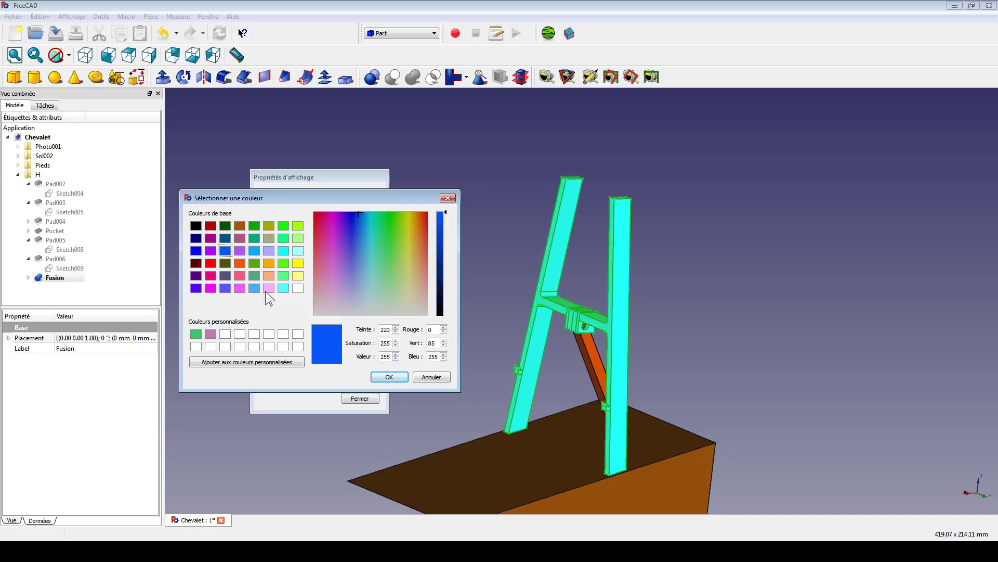
click(389, 377)
click(360, 398)
click(369, 379)
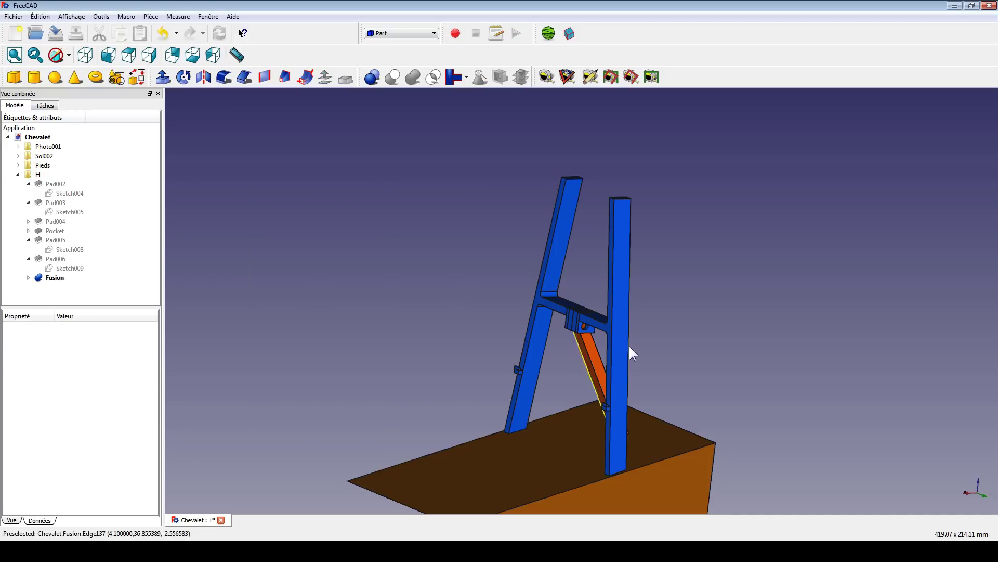
Examine the pivot hole in the frame's central block and how the orange leg fits against it
scroll(676, 322, up, 5)
middle_drag(664, 334, 454, 261)
scroll(671, 309, down, 4)
scroll(666, 304, up, 4)
scroll(635, 323, up, 2)
scroll(463, 243, up, 3)
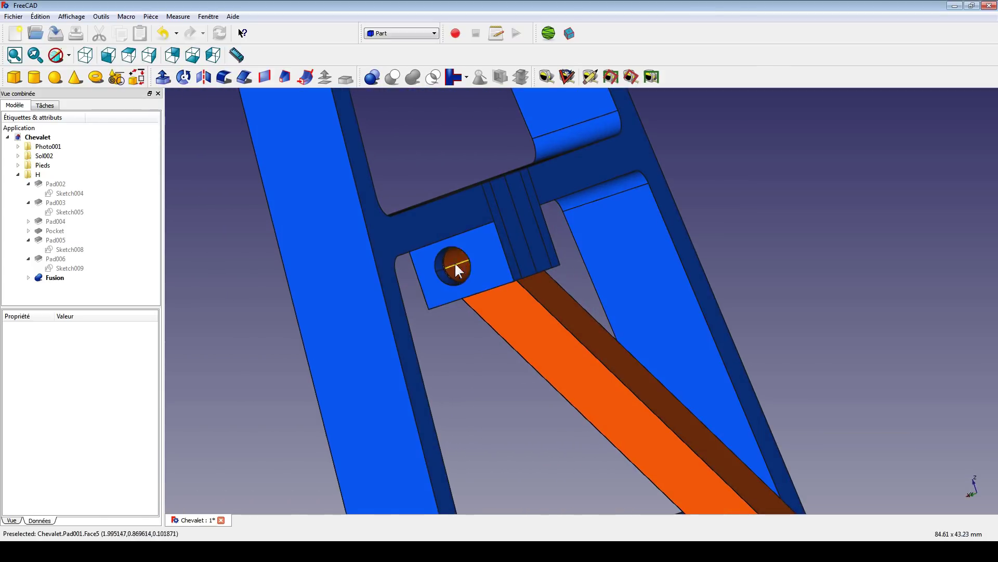
middle_drag(701, 236, 601, 230)
scroll(389, 234, down, 3)
middle_drag(389, 234, 348, 248)
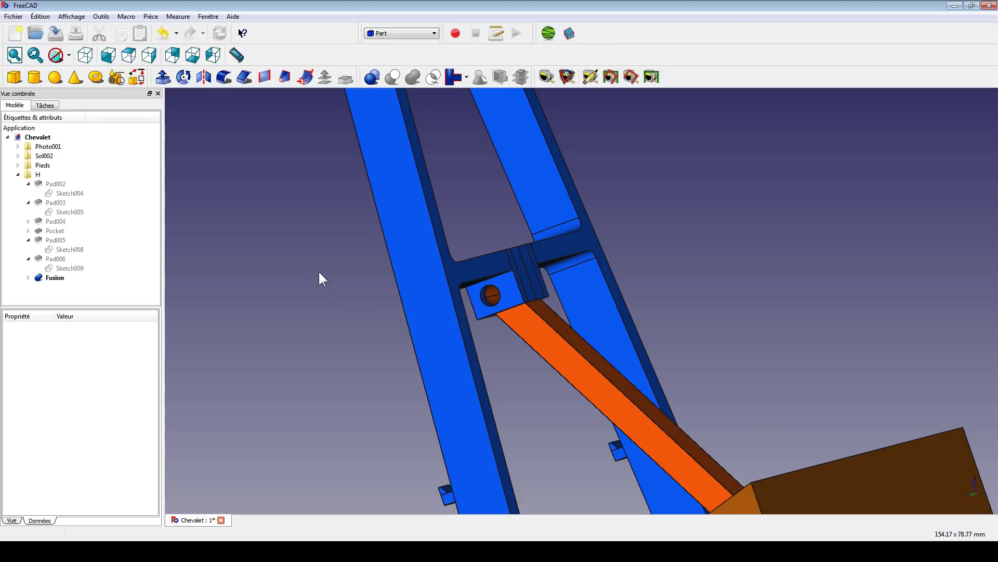
click(586, 380)
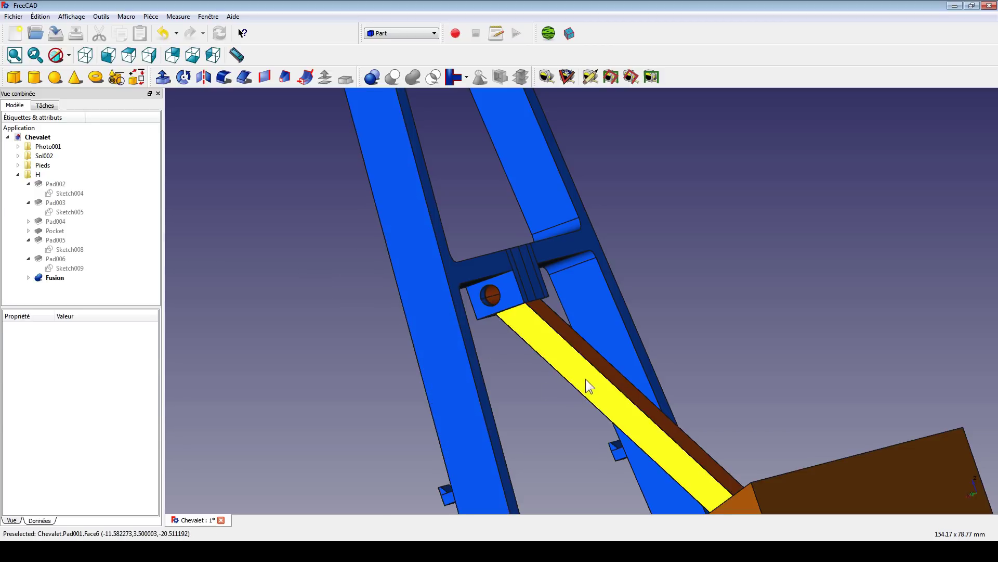
click(532, 371)
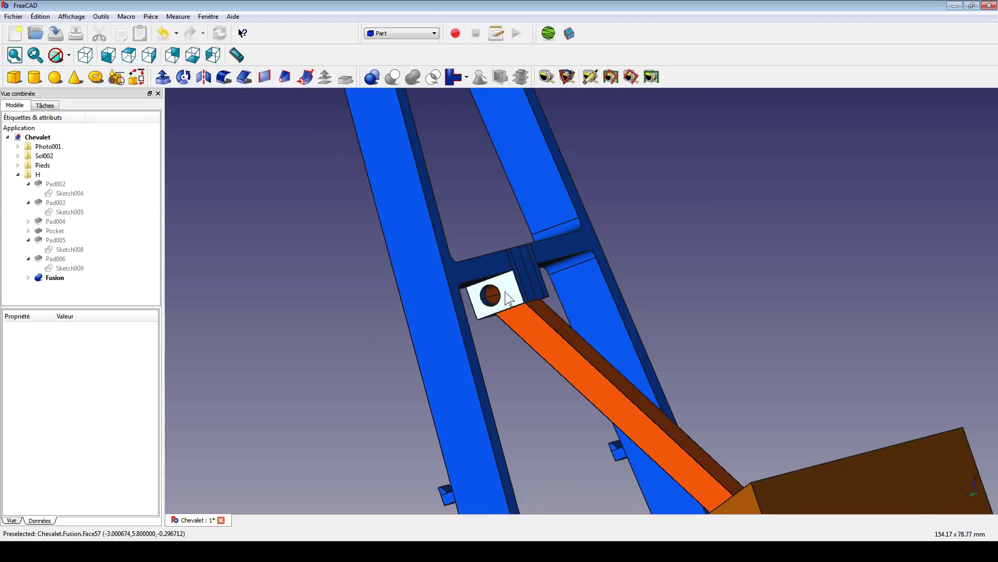
scroll(509, 299, down, 1)
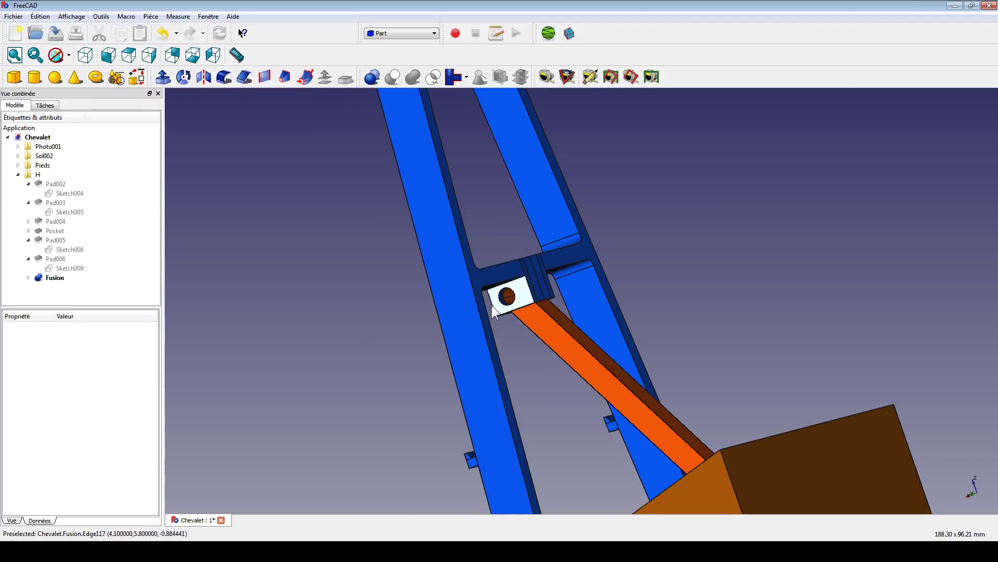
Switch to the Part Design workbench and create a new sketch on the XZ plane
click(401, 33)
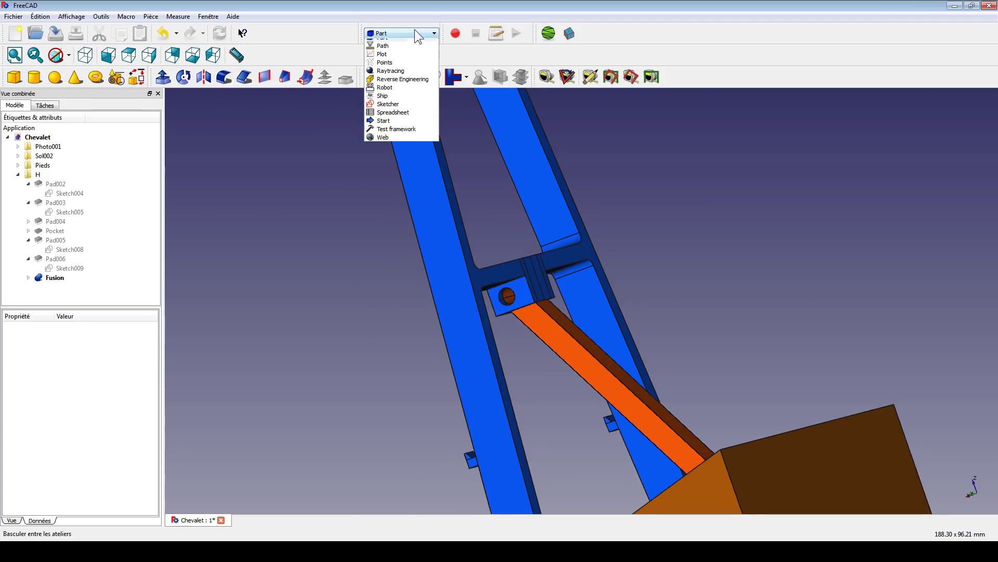
click(389, 127)
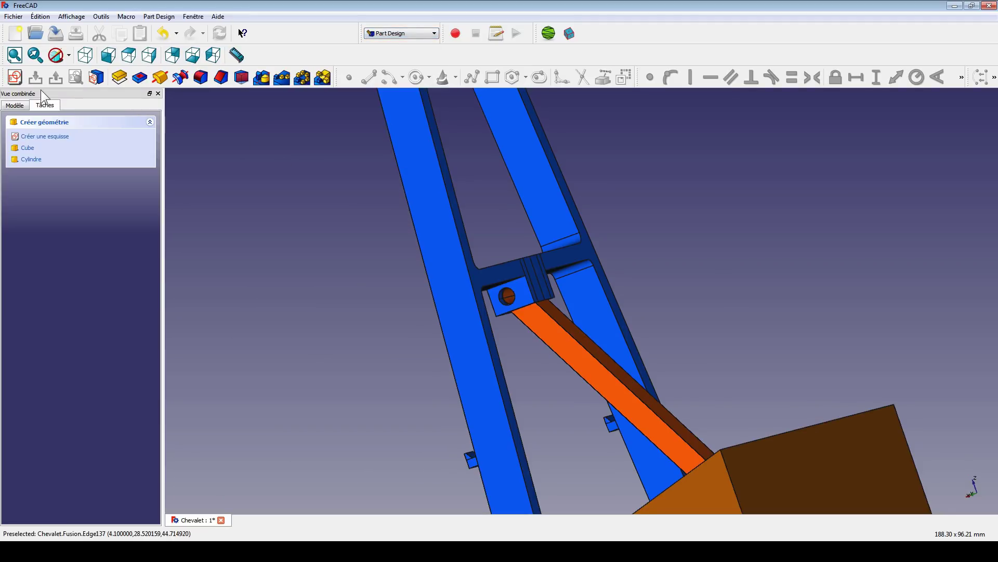
click(15, 77)
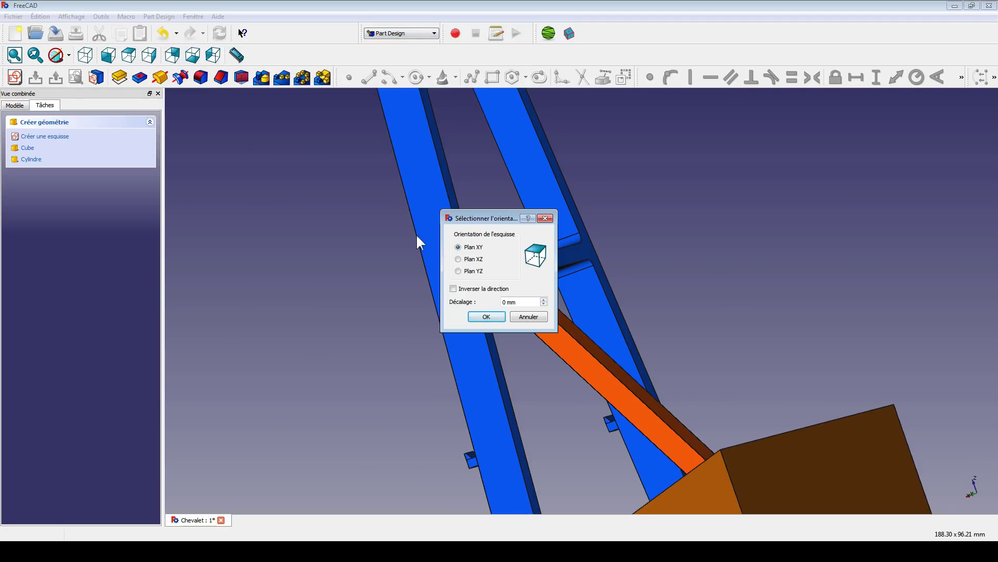
click(463, 259)
click(486, 317)
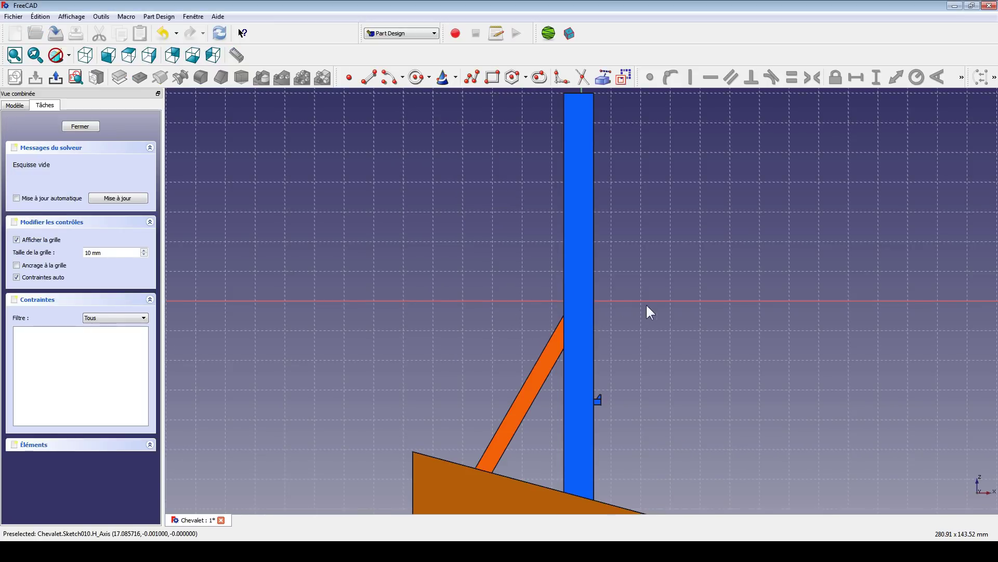
Hide the fused H frame to expose the orange leg's pivot hole around the sketch origin
mouse_move(660, 305)
middle_down()
mouse_move(646, 234)
mouse_move(633, 233)
middle_up()
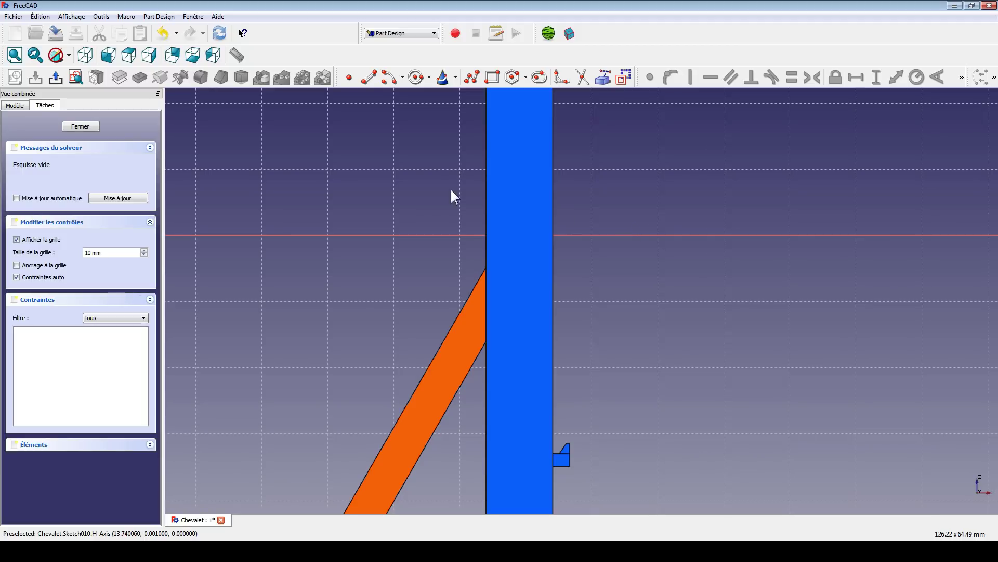
click(15, 105)
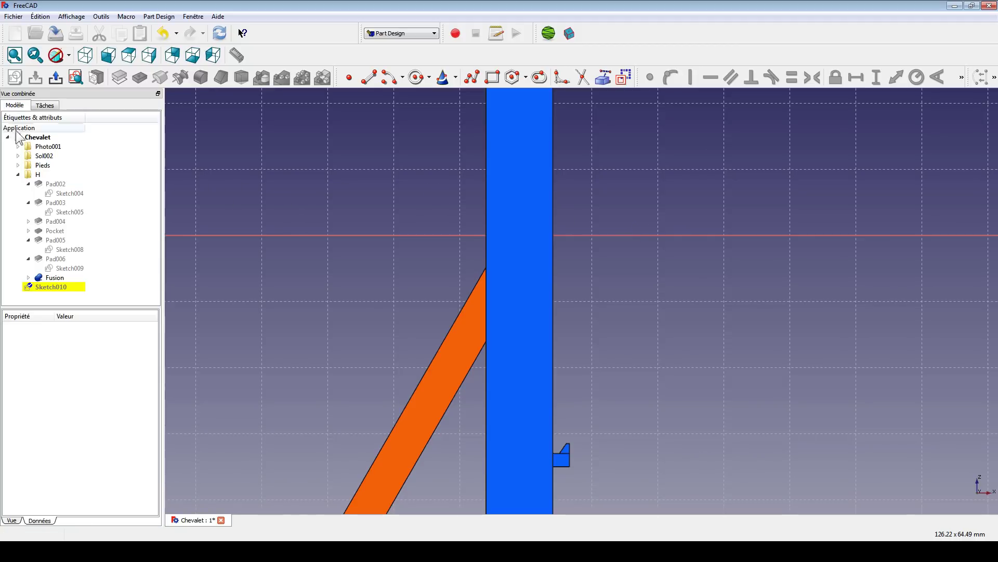
click(55, 279)
key(space)
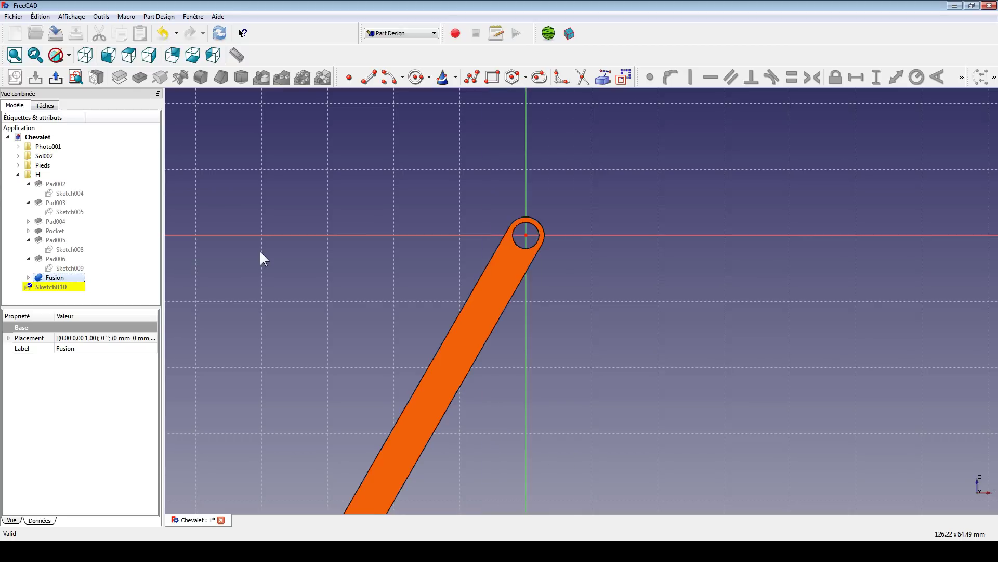
scroll(535, 226, up, 3)
Sketch a circle centred on the origin inside the leg's pivot hole and constrain its radius to 1.8 mm
click(415, 77)
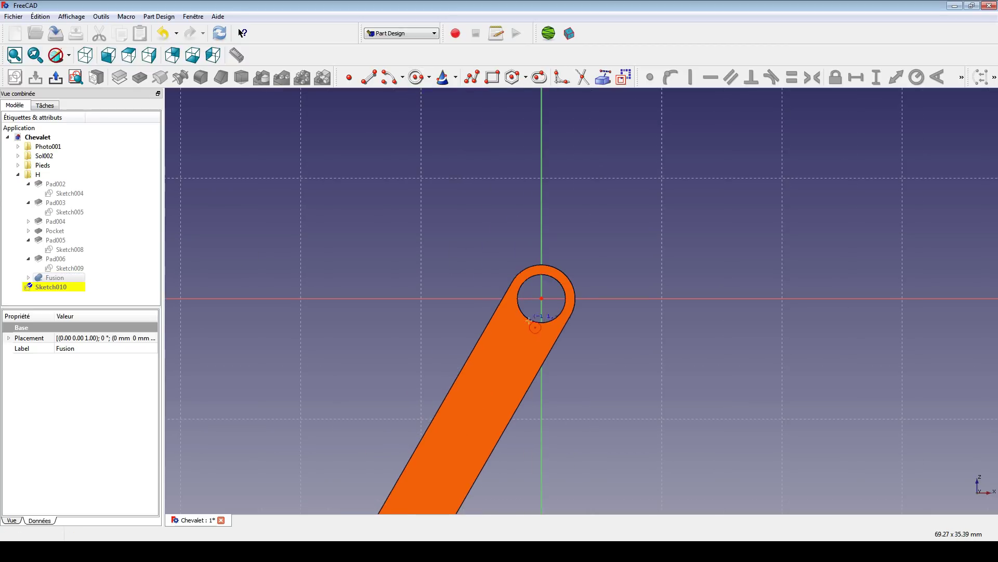
click(542, 299)
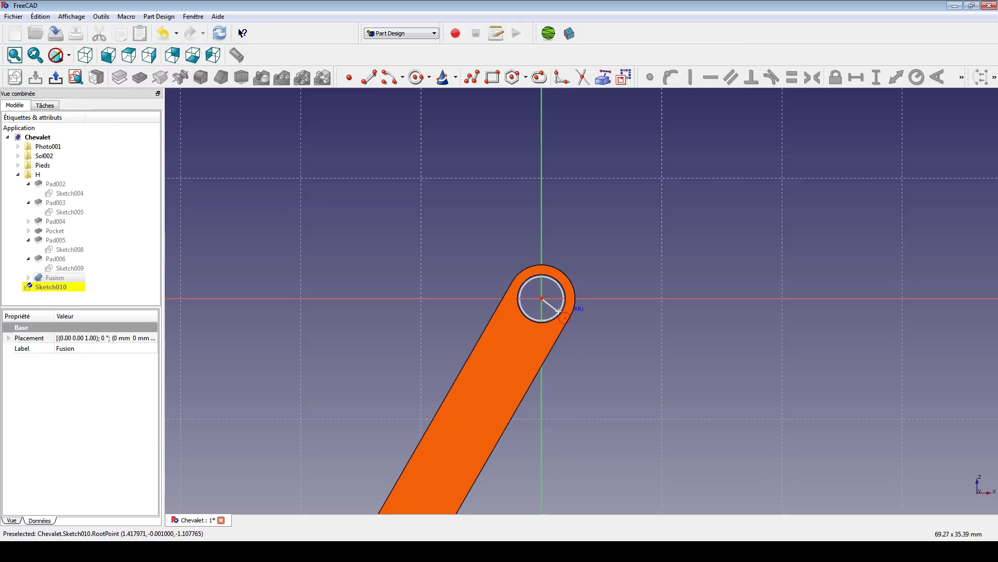
click(561, 313)
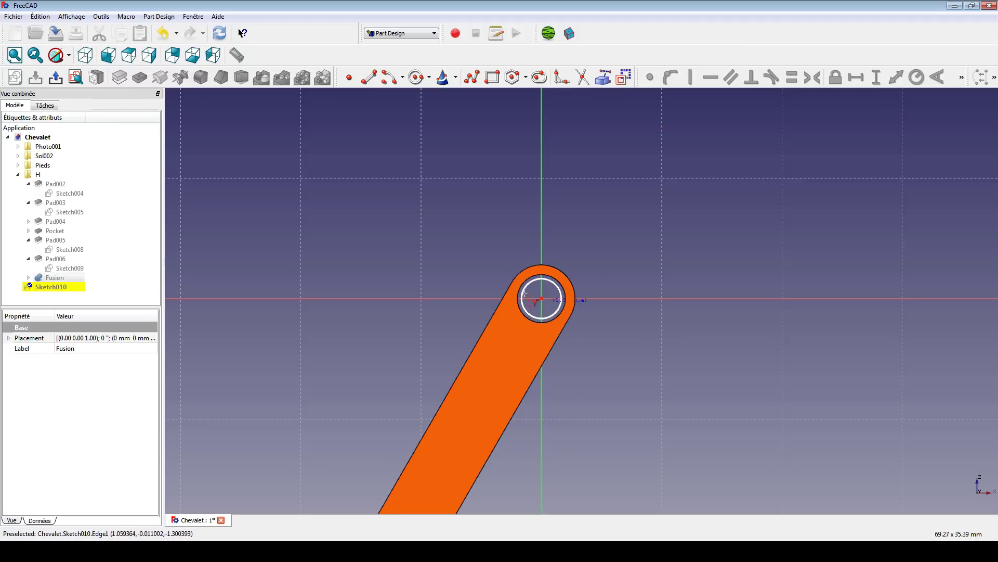
right_click(628, 350)
click(915, 77)
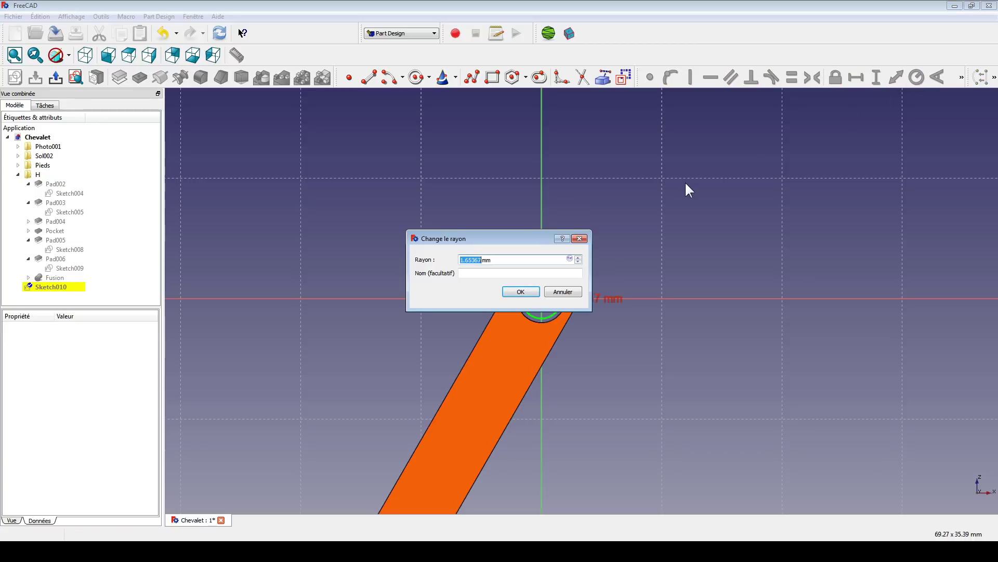
text(1.8)
key(Return)
right_click(685, 181)
click(480, 269)
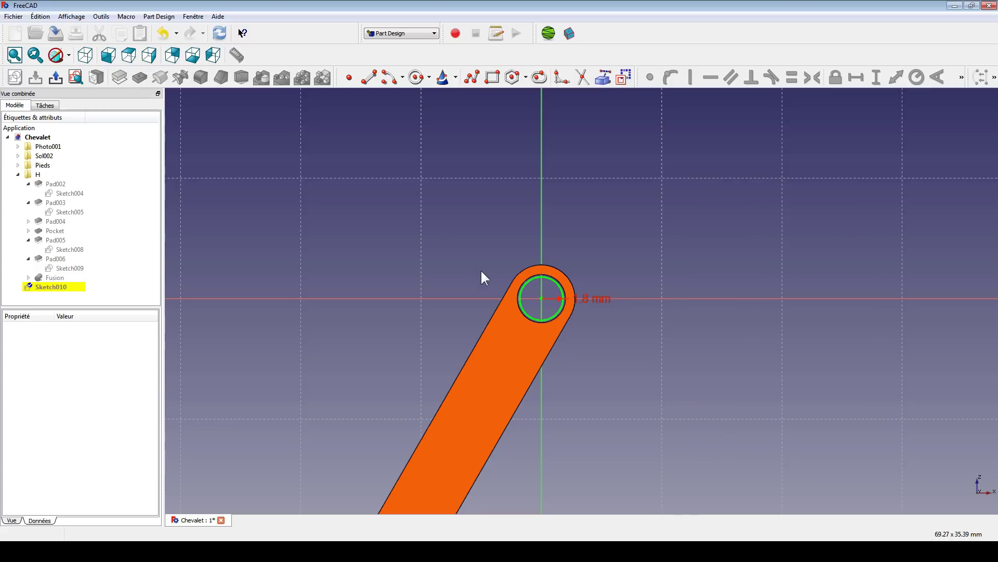
scroll(506, 288, up, 5)
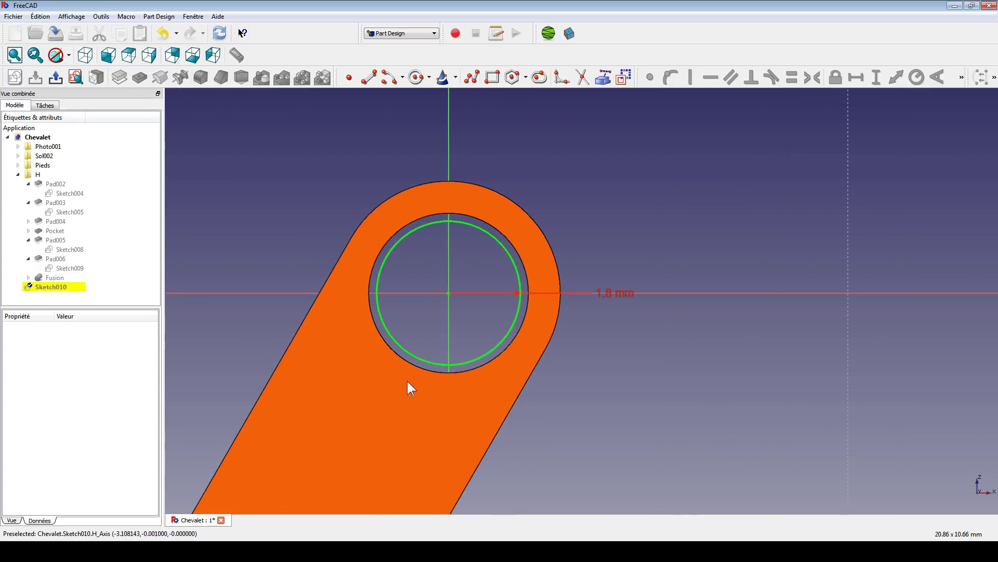
scroll(600, 203, down, 3)
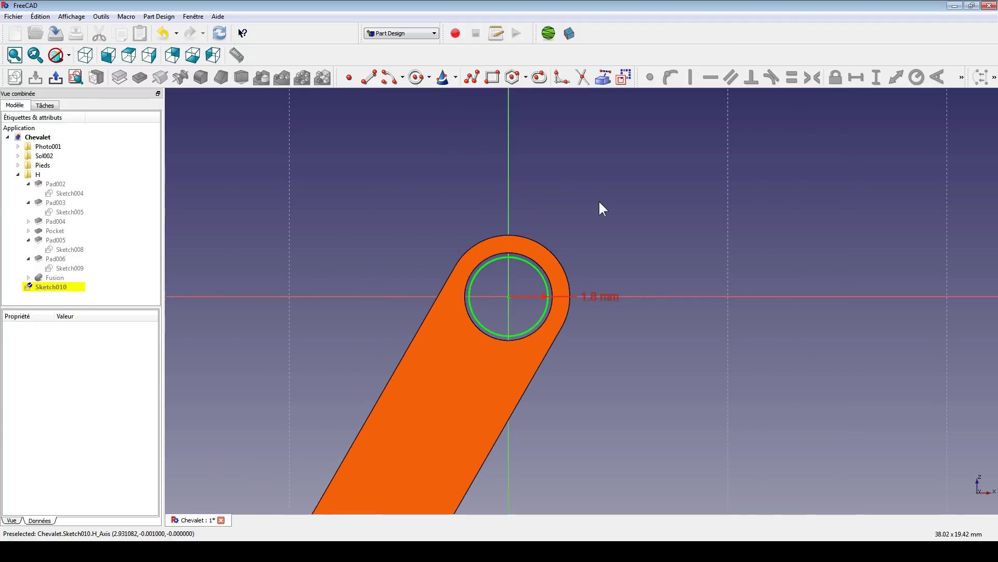
Close the circle sketch and make the fused H frame visible again
click(60, 73)
mouse_move(411, 235)
middle_down()
mouse_move(671, 410)
mouse_move(650, 418)
mouse_move(666, 424)
middle_up()
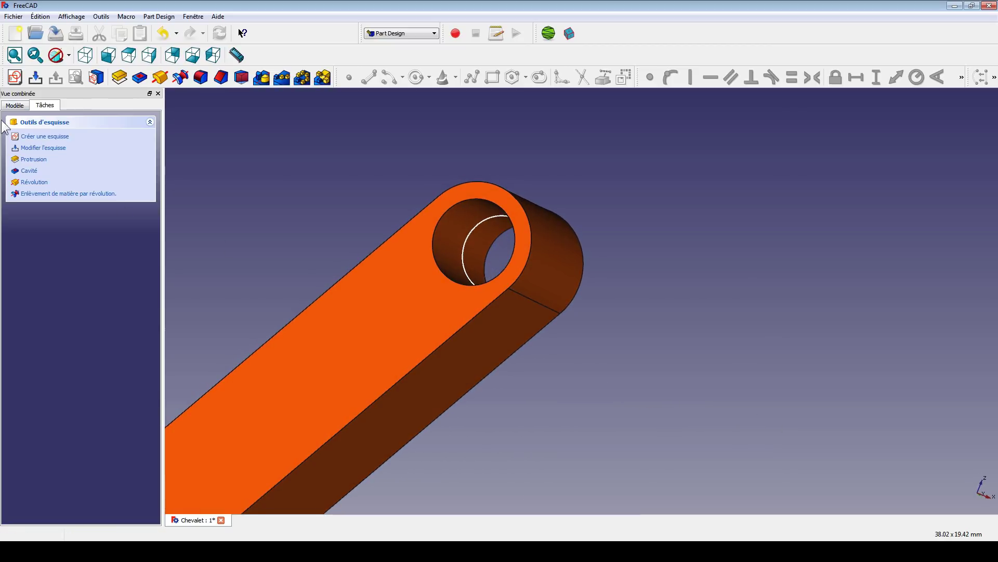
click(15, 105)
click(55, 277)
key(space)
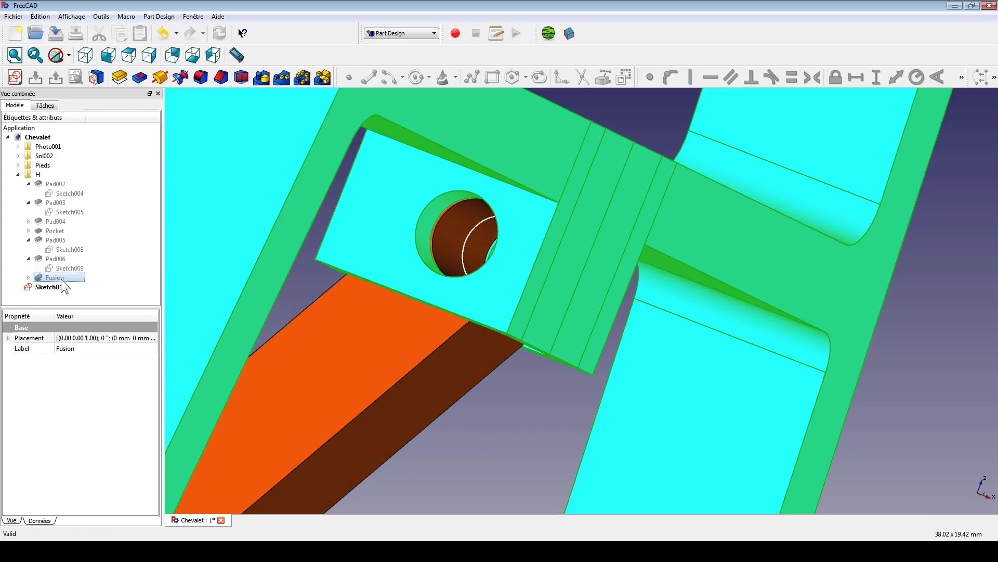
click(219, 164)
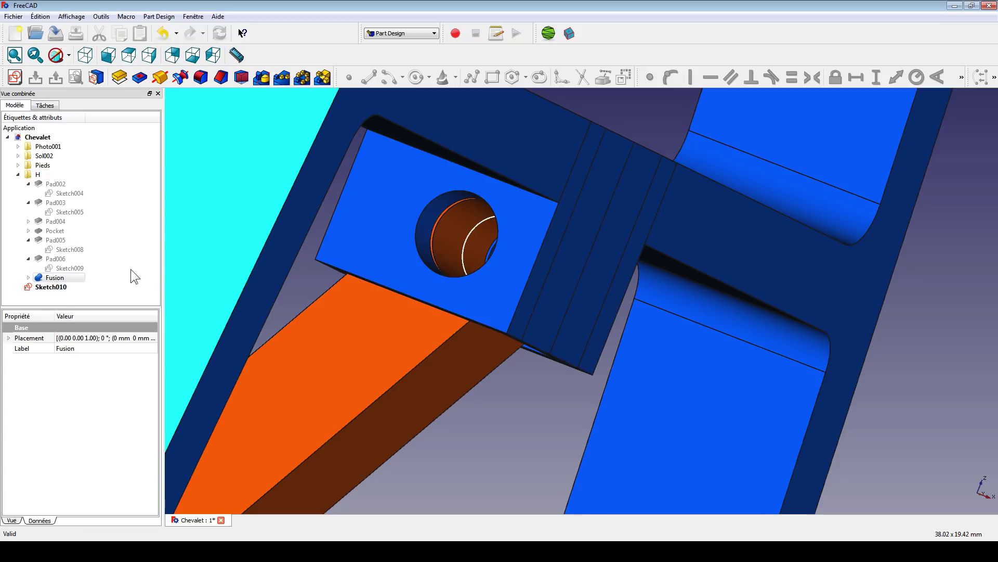
Create a group named Axe in the Chevalet document and move the circle's sketch into it
click(39, 139)
right_click(37, 140)
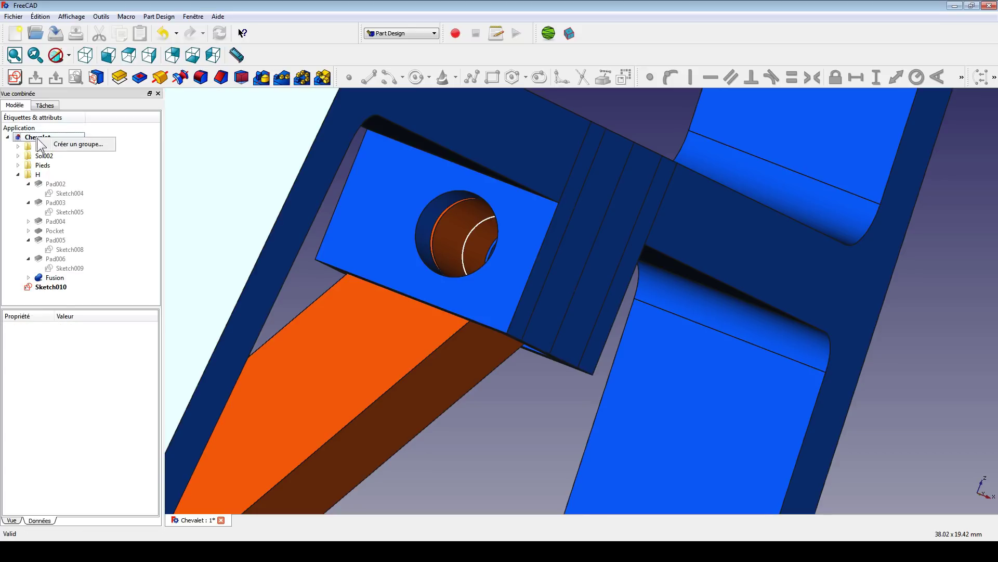
click(67, 145)
click(44, 296)
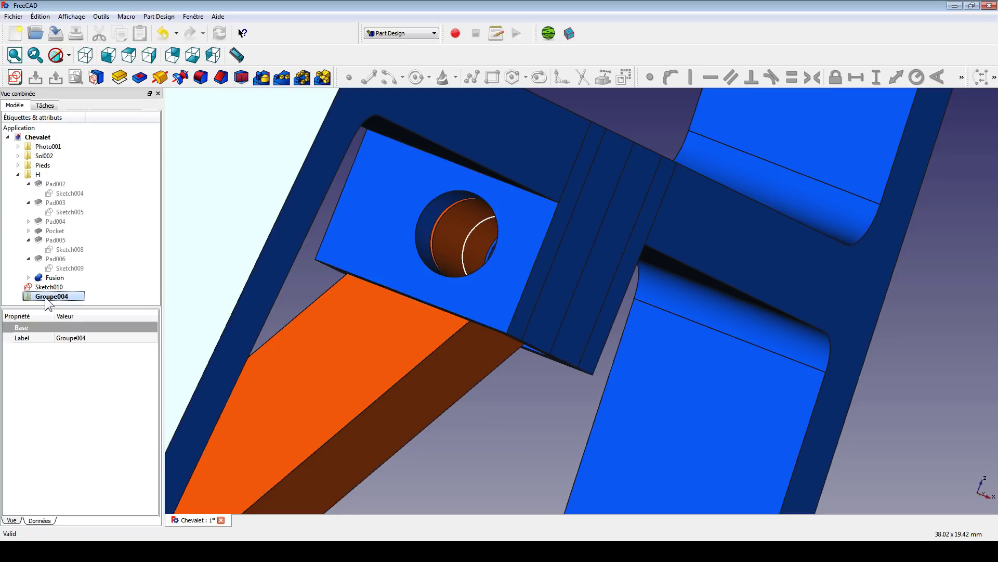
click(44, 297)
text(Axe)
click(46, 290)
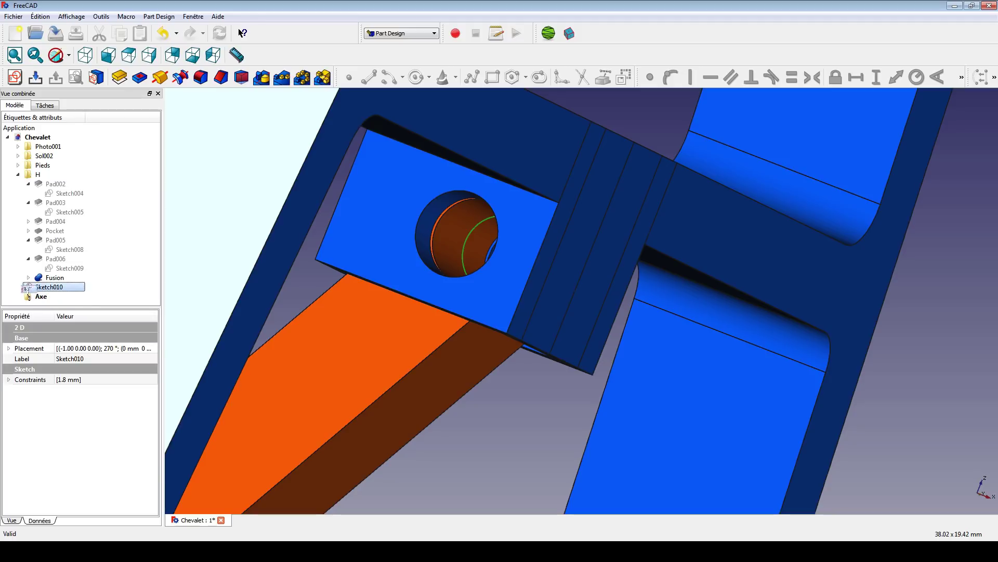
drag(28, 296, 43, 297)
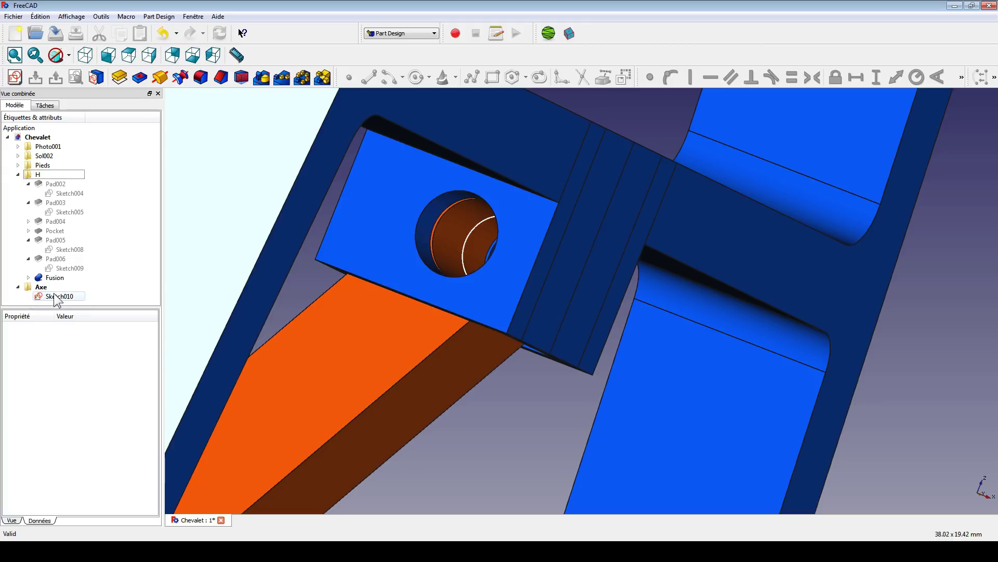
Pad the circle sketch symmetrically about its plane with a length of 11.6 mm to form the pivot pin
click(57, 297)
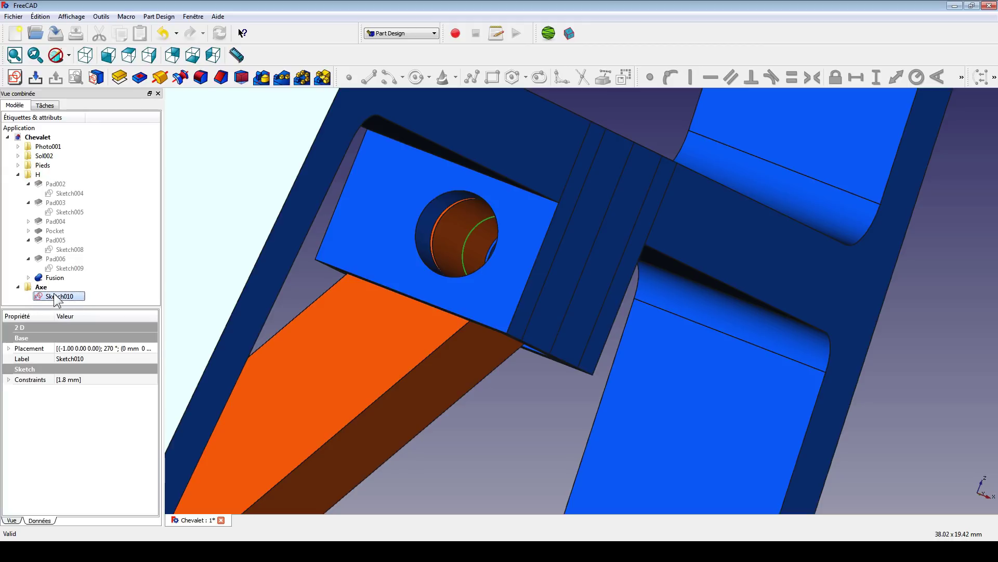
click(123, 79)
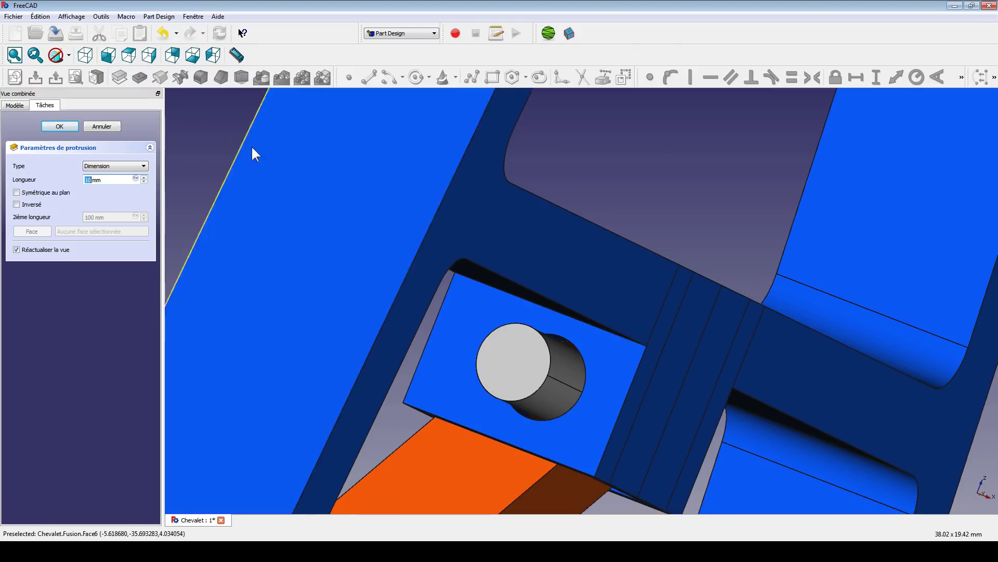
middle_drag(251, 145, 685, 379)
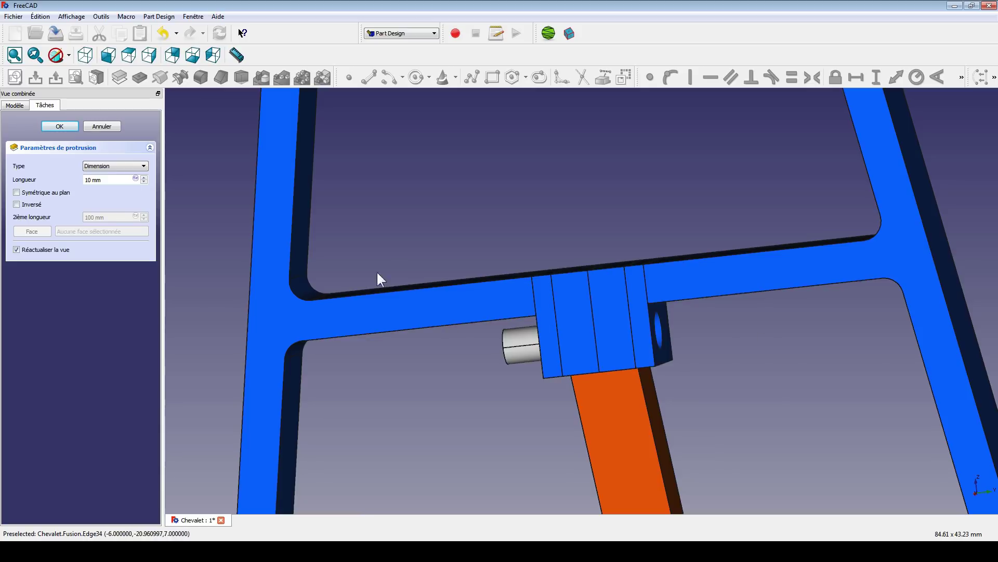
click(16, 193)
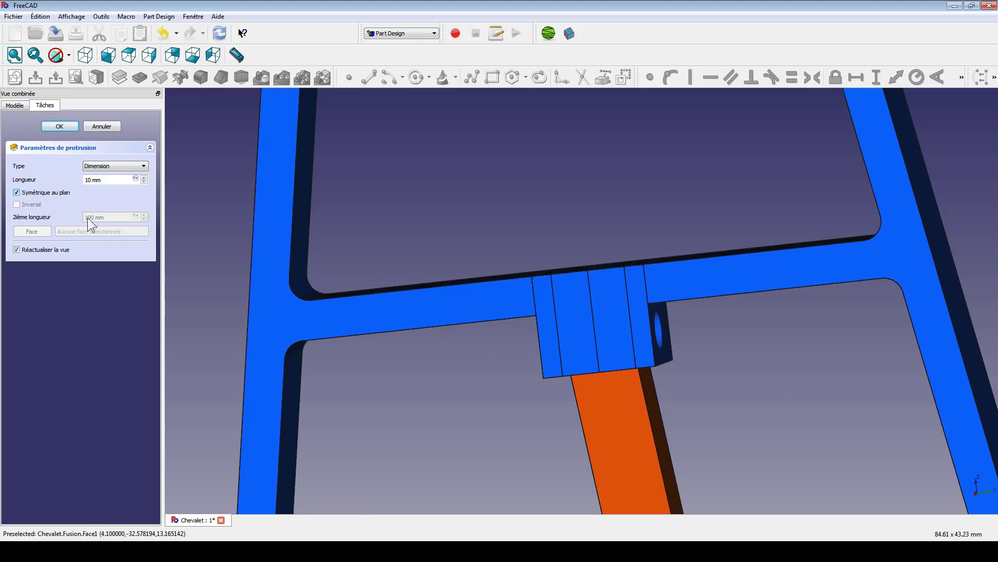
middle_drag(471, 390, 640, 355)
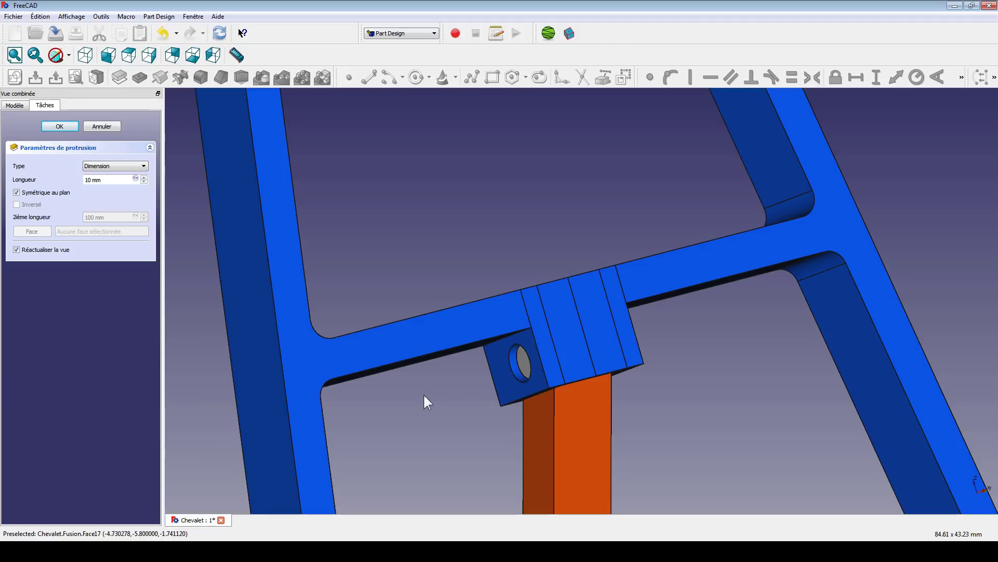
middle_drag(424, 396, 356, 334)
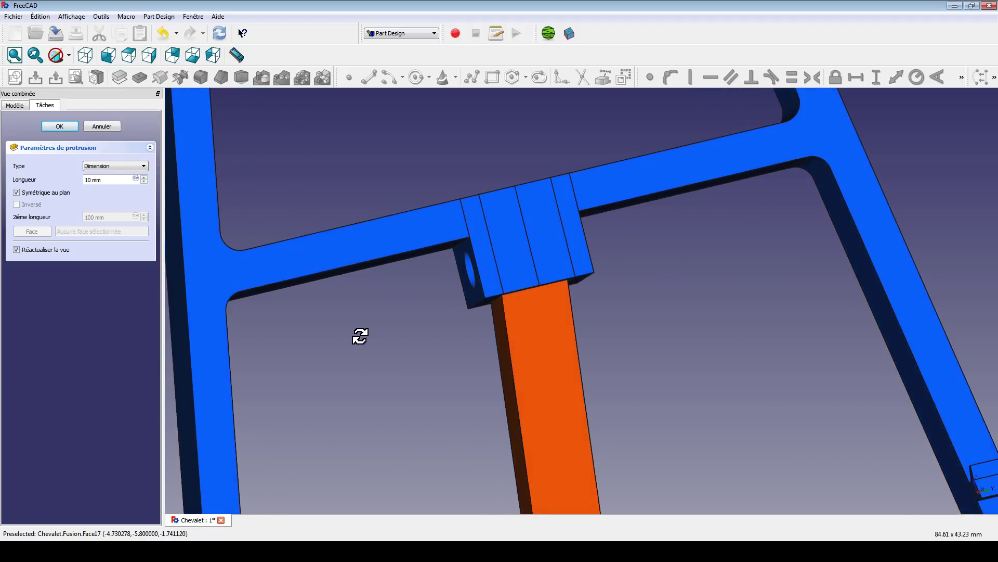
middle_drag(639, 292, 546, 316)
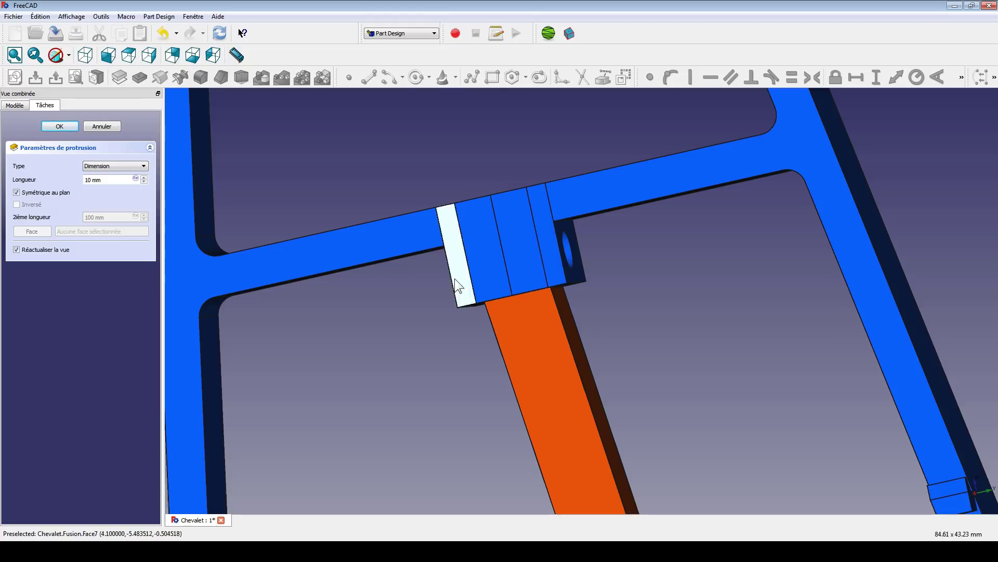
middle_drag(457, 283, 423, 294)
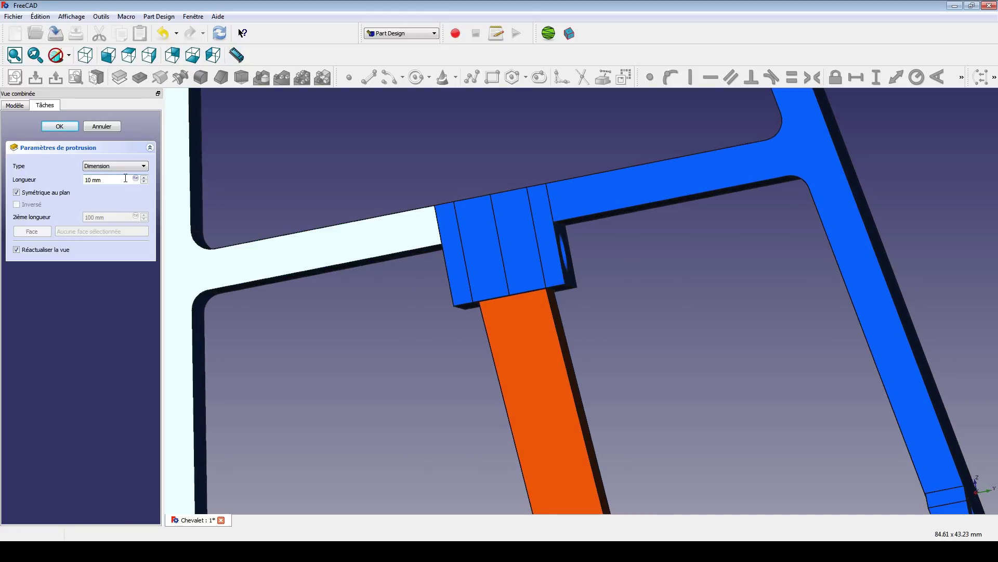
text(11.6)
key(Return)
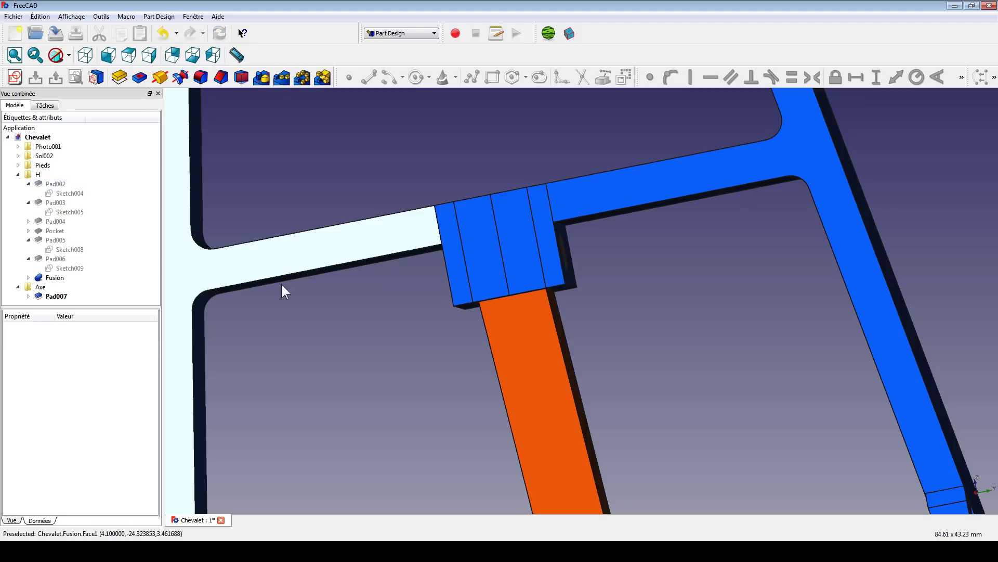
Set the pivot pin's pad length to 12 mm and check how its end sits in the block's hole
middle_drag(282, 285, 489, 307)
scroll(489, 308, up, 3)
middle_drag(297, 228, 469, 286)
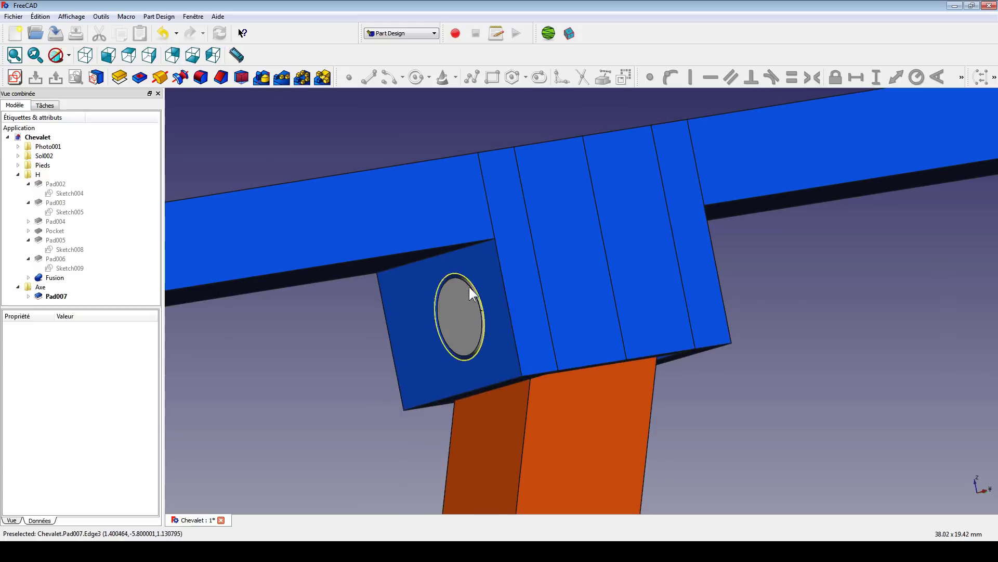
scroll(438, 308, up, 2)
click(56, 296)
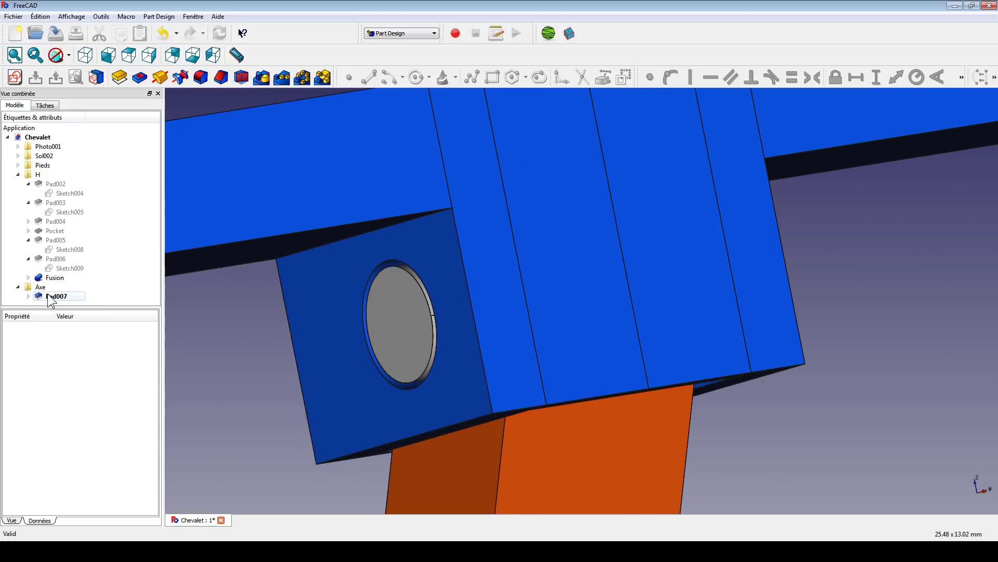
click(64, 379)
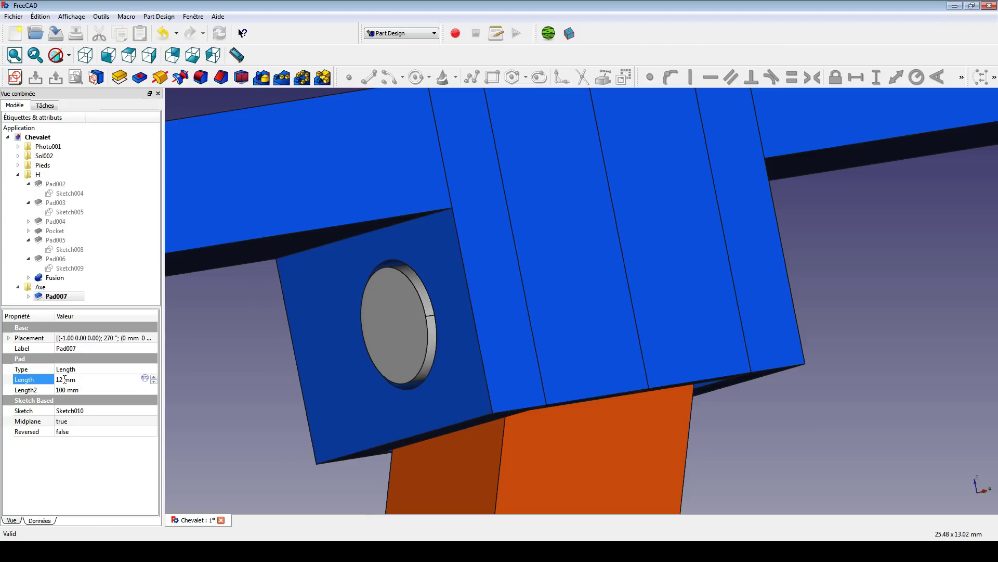
middle_drag(858, 272, 758, 345)
click(367, 313)
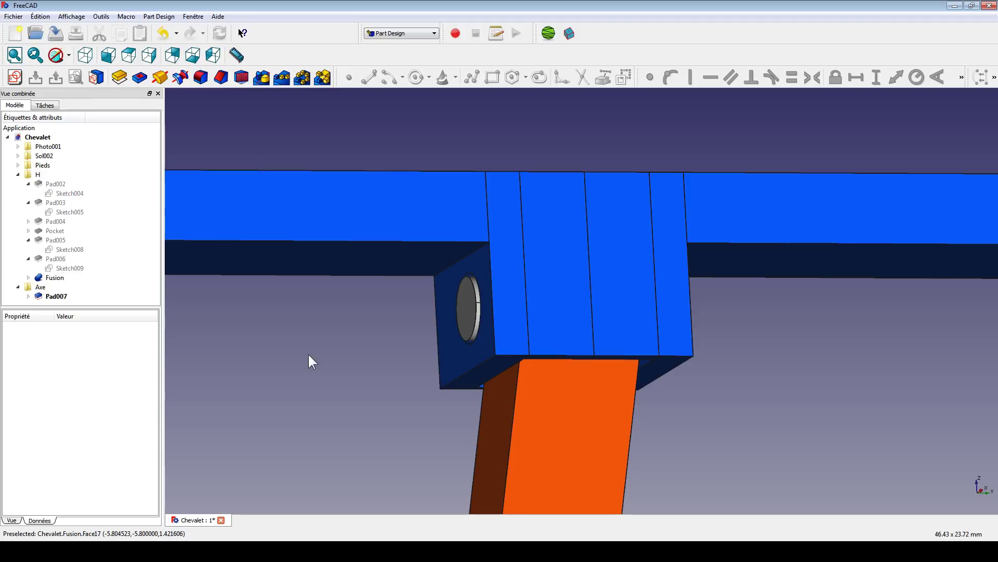
middle_drag(310, 340, 357, 338)
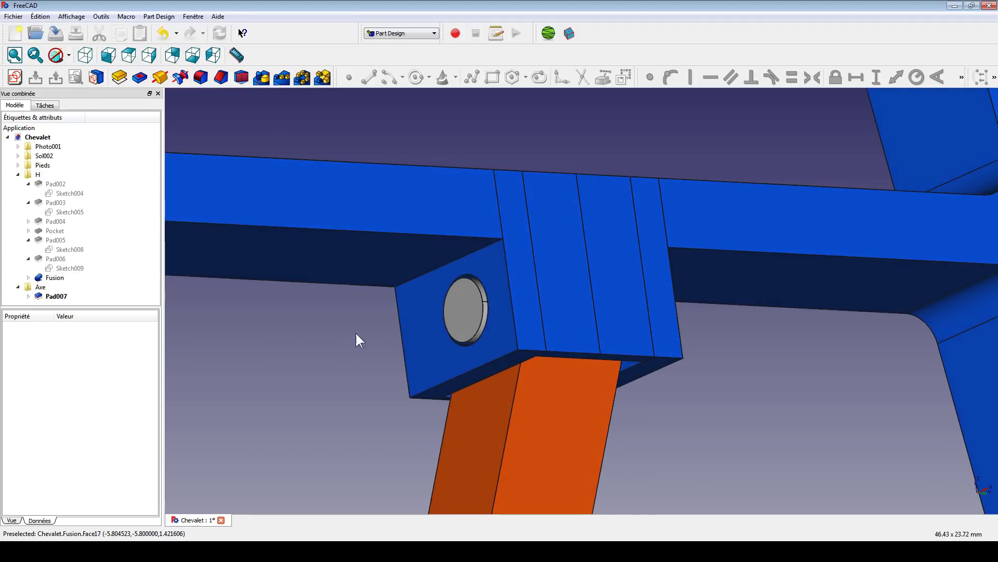
Start a sketch on the pivot pin's end face and draw an origin-centred circle about 3 mm in radius around the hole
click(463, 319)
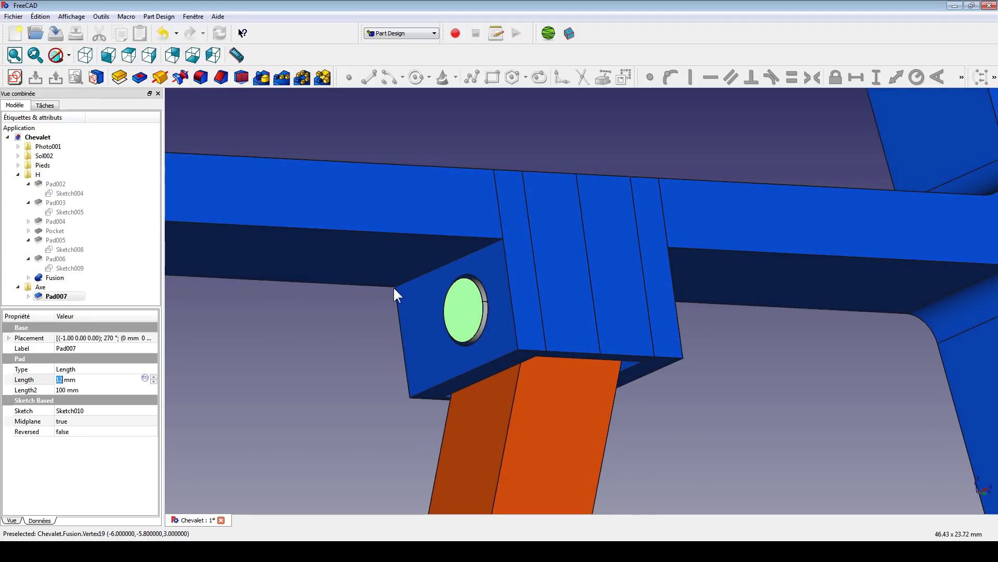
middle_drag(648, 281, 764, 335)
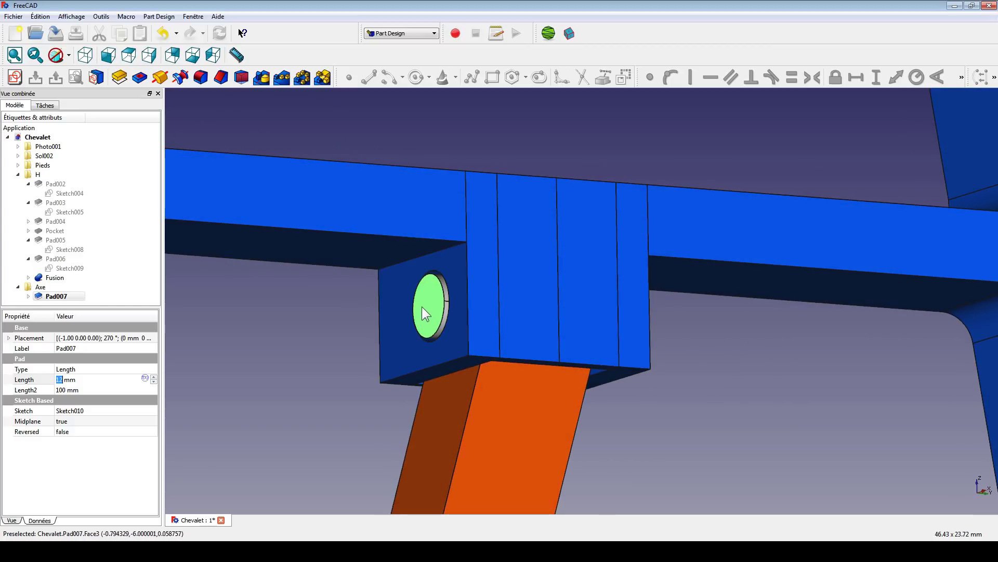
click(16, 78)
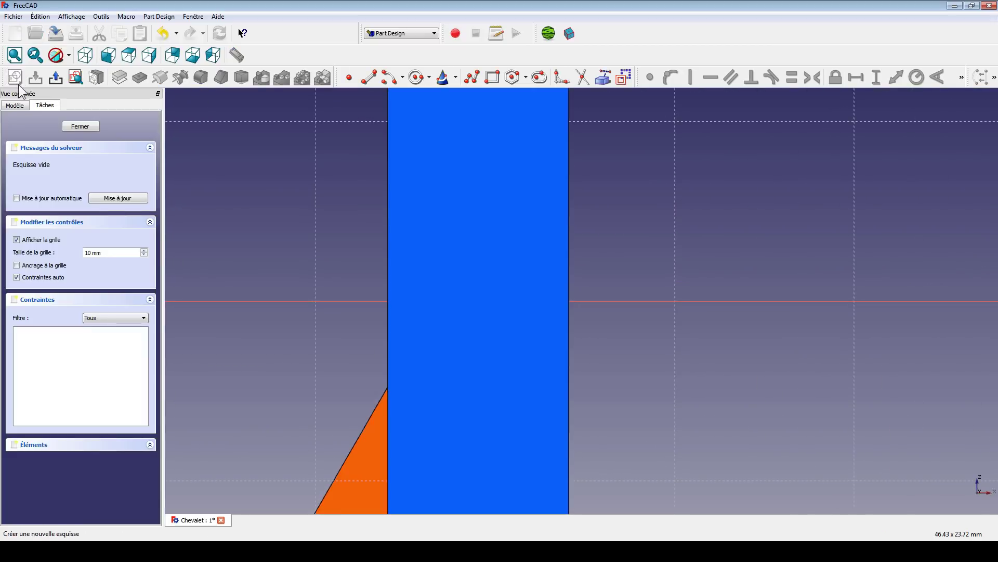
middle_drag(740, 305, 676, 303)
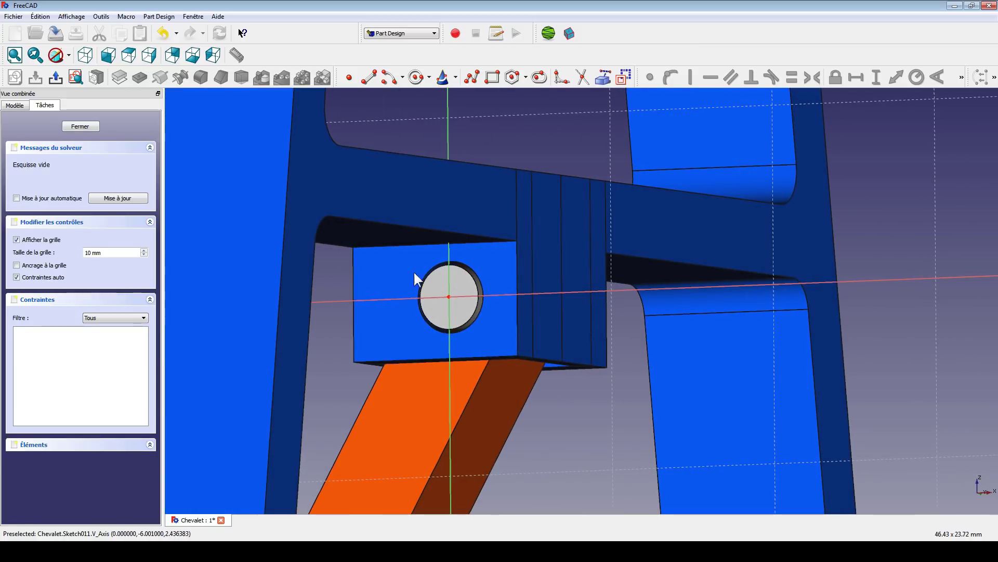
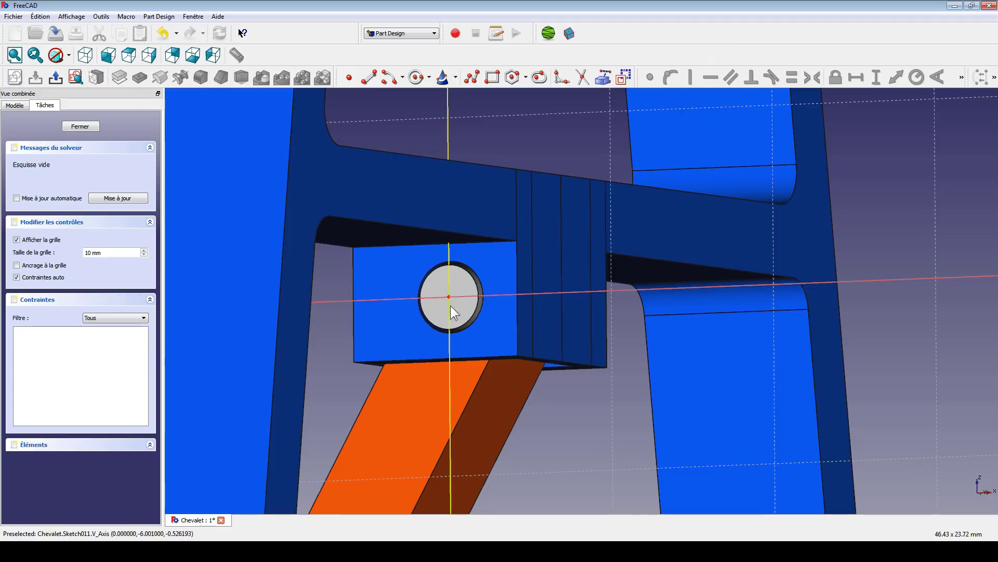
click(414, 77)
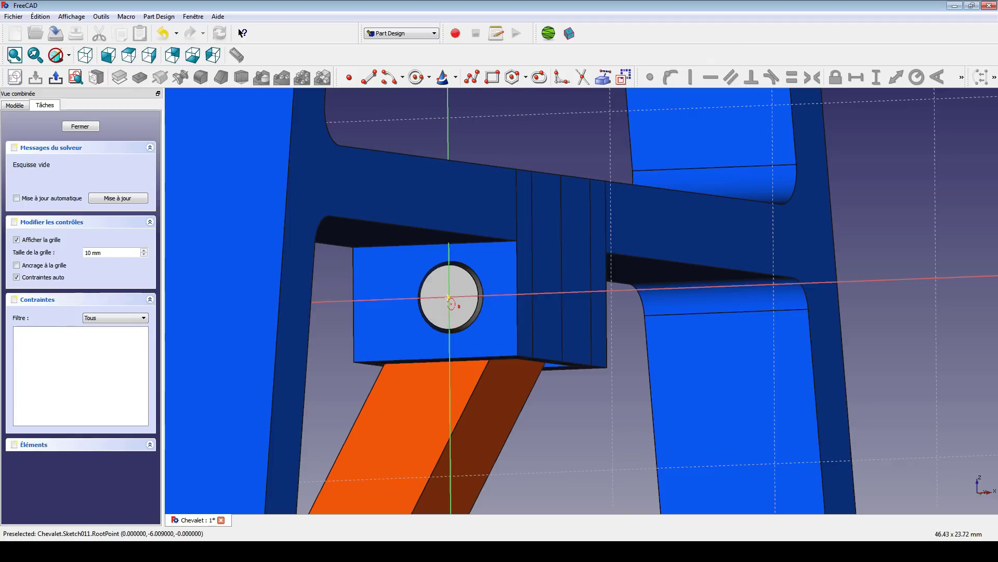
click(448, 297)
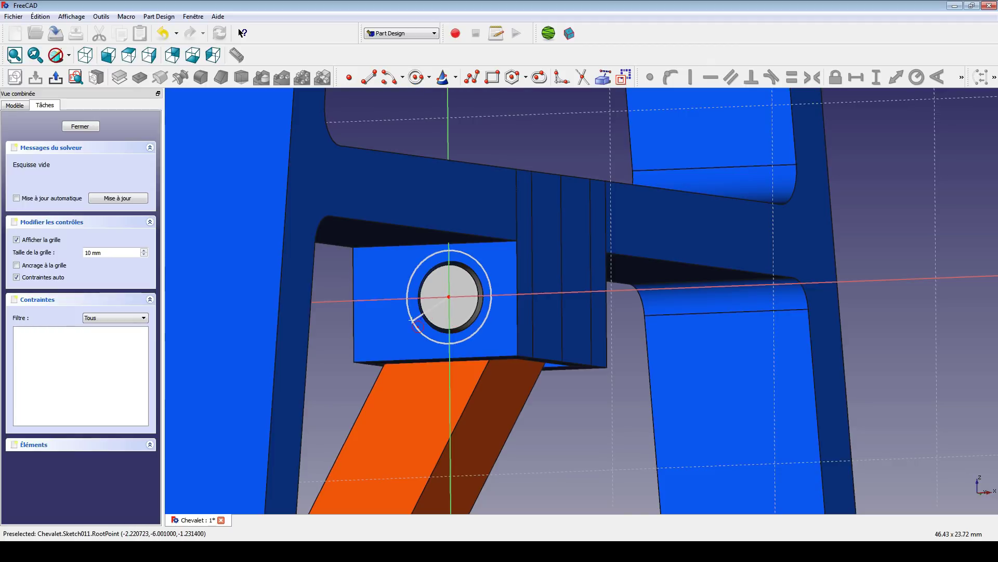
click(412, 320)
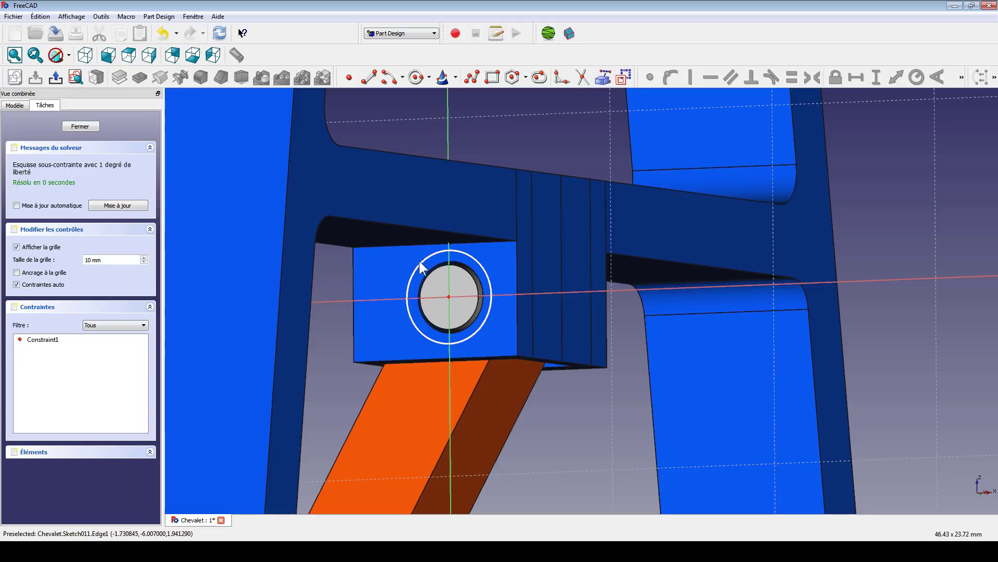
drag(423, 263, 421, 257)
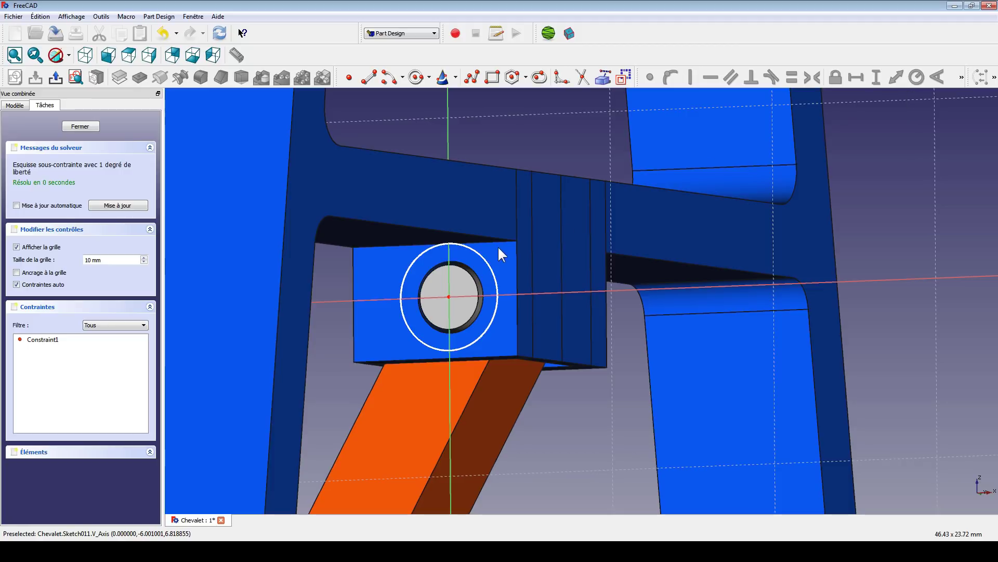
Constrain the circle's radius to 3.2 mm
click(486, 258)
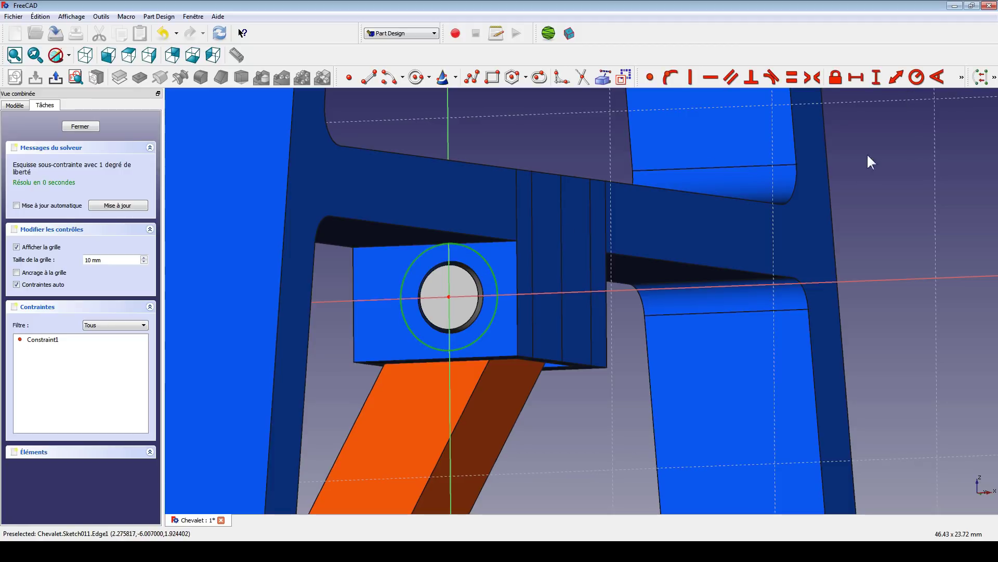
mouse_move(871, 161)
middle_down()
mouse_move(644, 279)
mouse_move(639, 267)
mouse_move(638, 279)
middle_up()
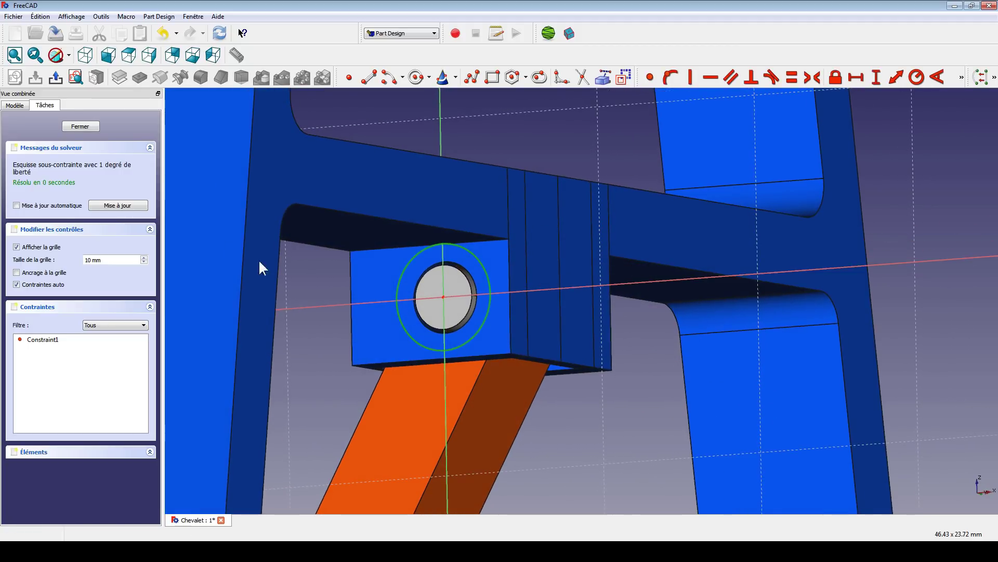
mouse_move(260, 268)
middle_down()
mouse_move(541, 269)
mouse_move(386, 278)
middle_up()
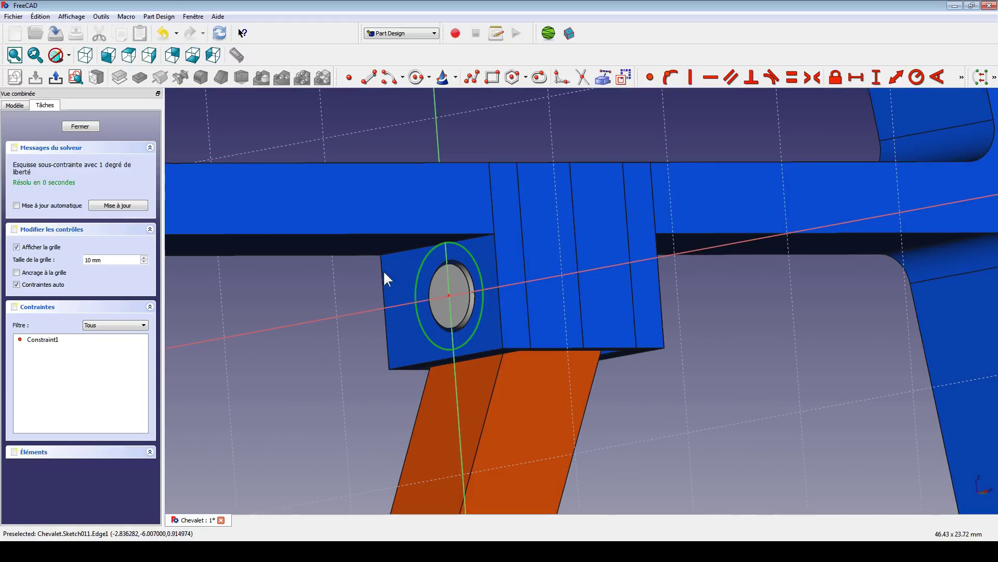
scroll(366, 194, down, 1)
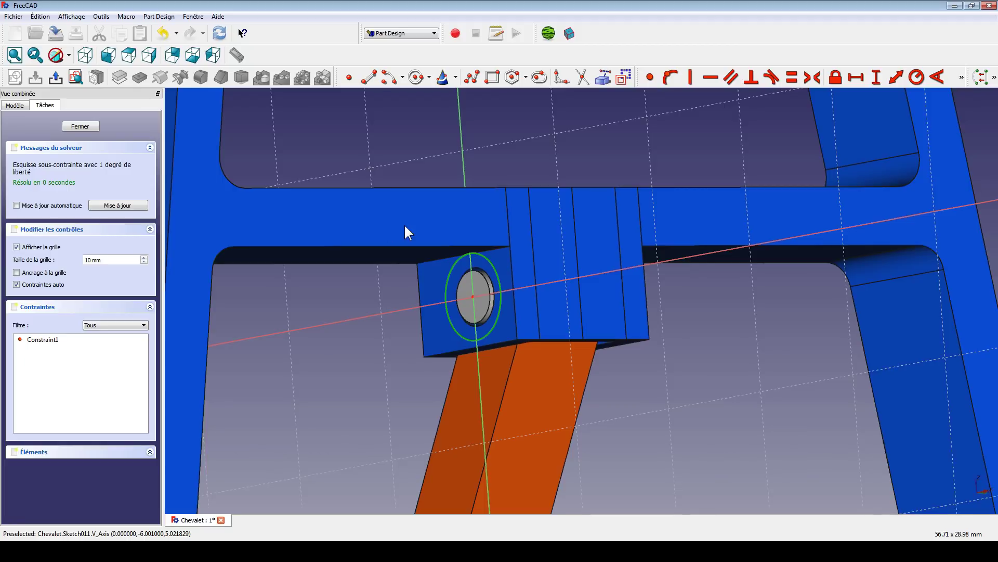
scroll(405, 227, up, 2)
middle_drag(269, 258, 305, 252)
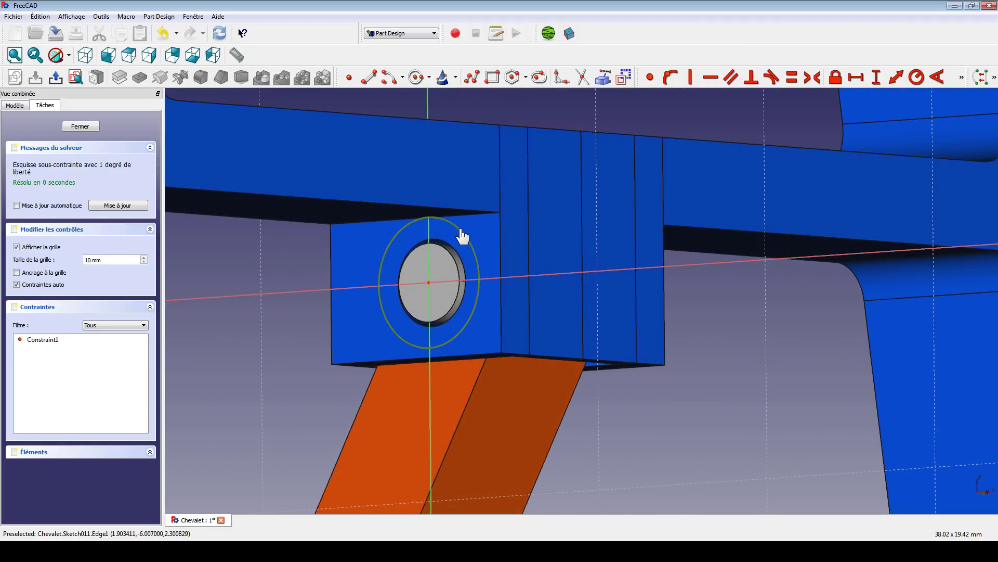
mouse_move(461, 236)
mouse_down()
mouse_move(437, 260)
mouse_move(476, 225)
mouse_move(466, 250)
mouse_move(477, 240)
mouse_move(468, 245)
mouse_move(467, 234)
mouse_up()
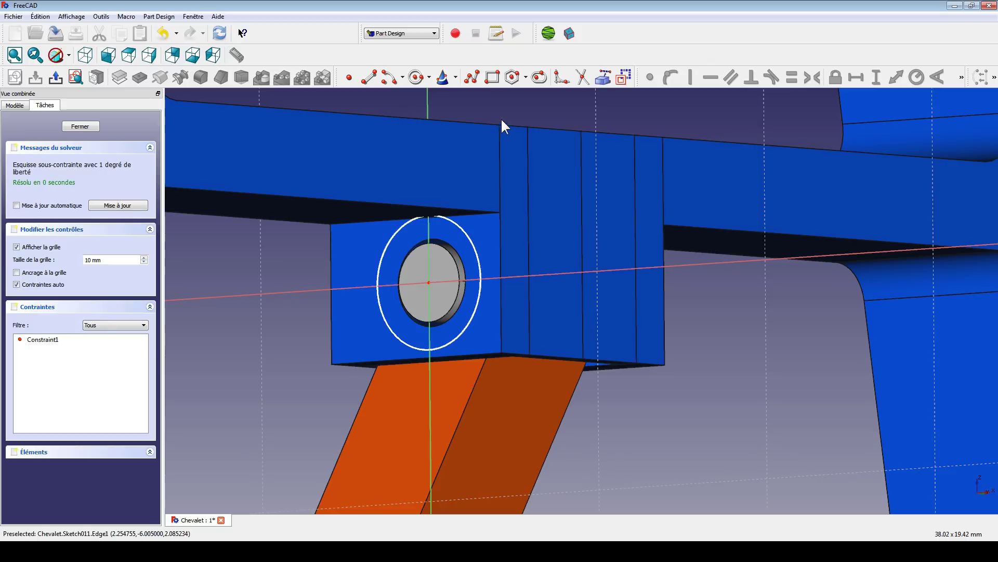
click(457, 225)
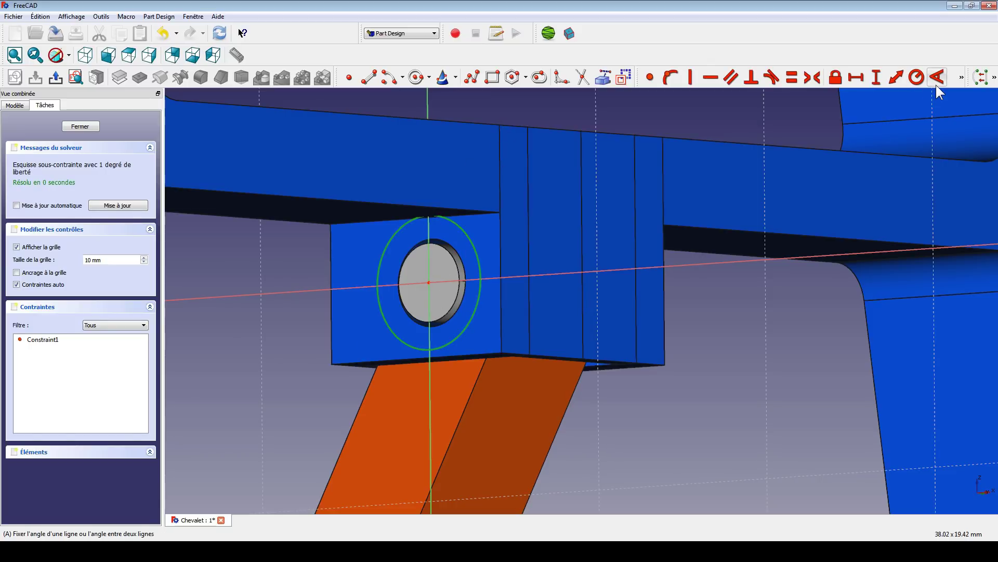
click(913, 81)
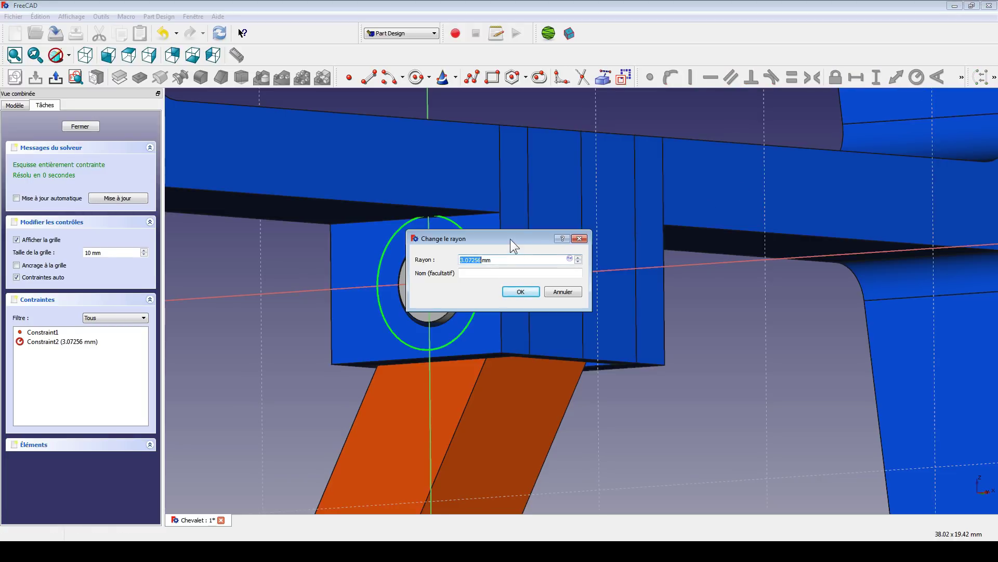
drag(510, 238, 628, 246)
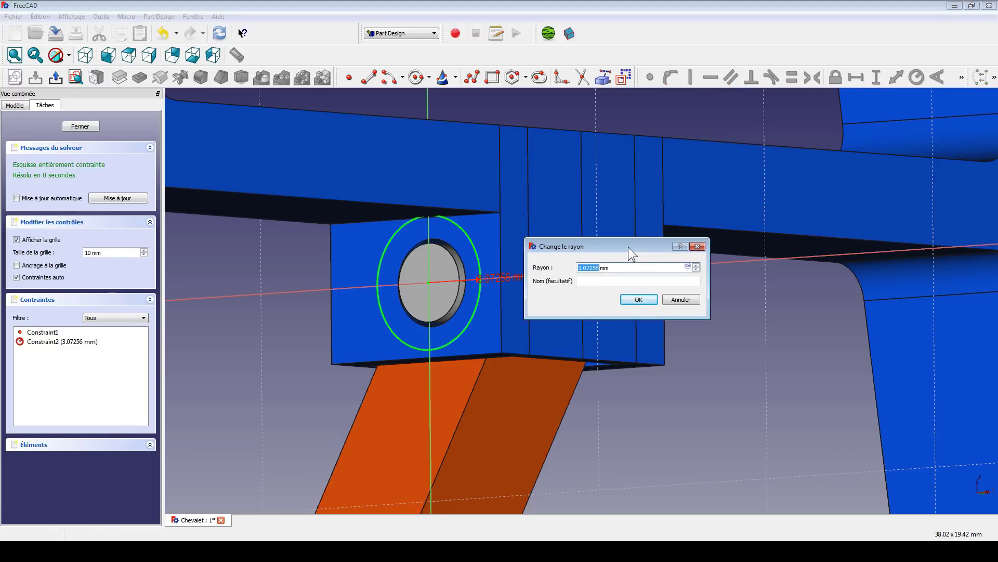
text(3.2)
key(Return)
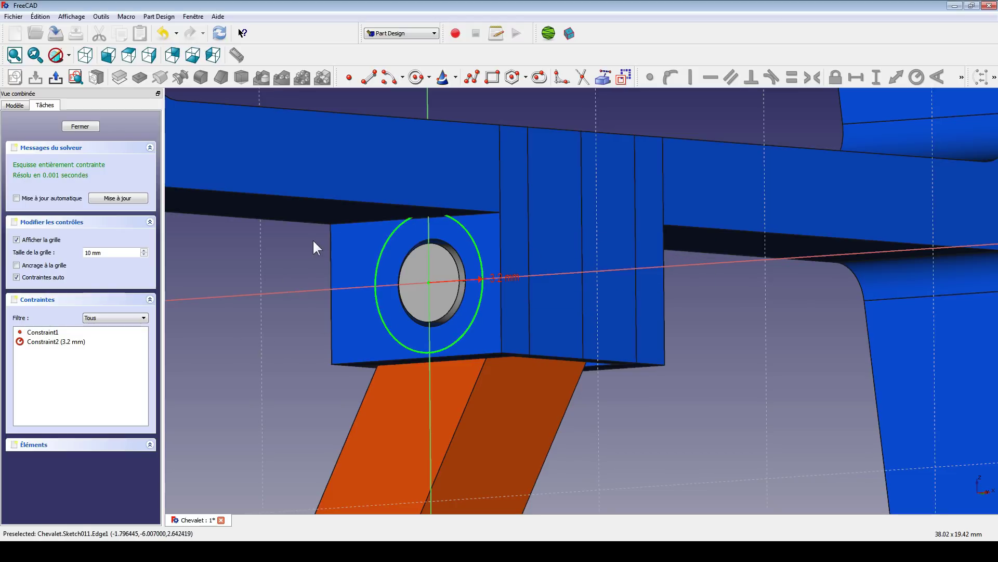
Draw a horizontal chord across the upper part of the circle and trim away the arc above it
scroll(312, 247, up, 5)
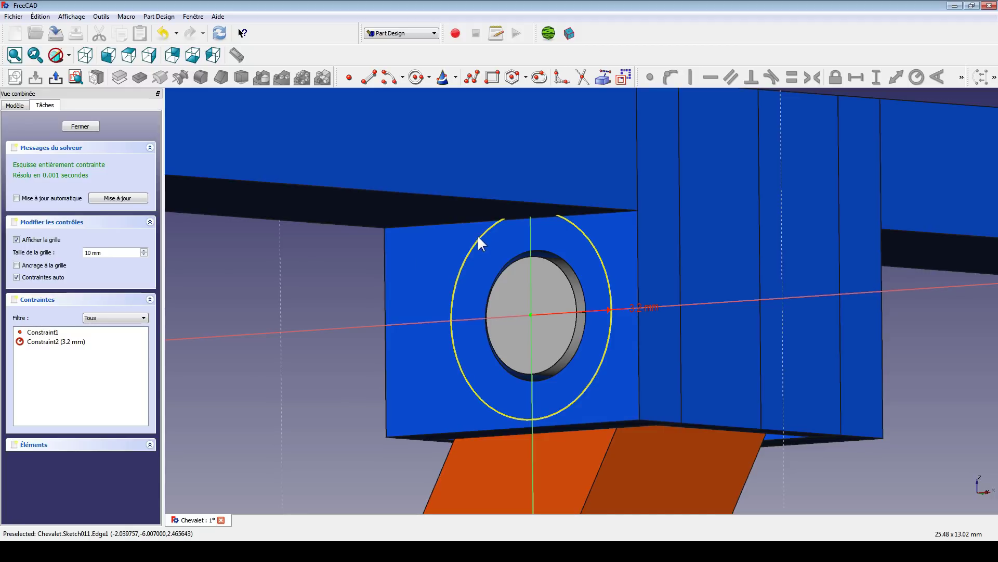
click(369, 77)
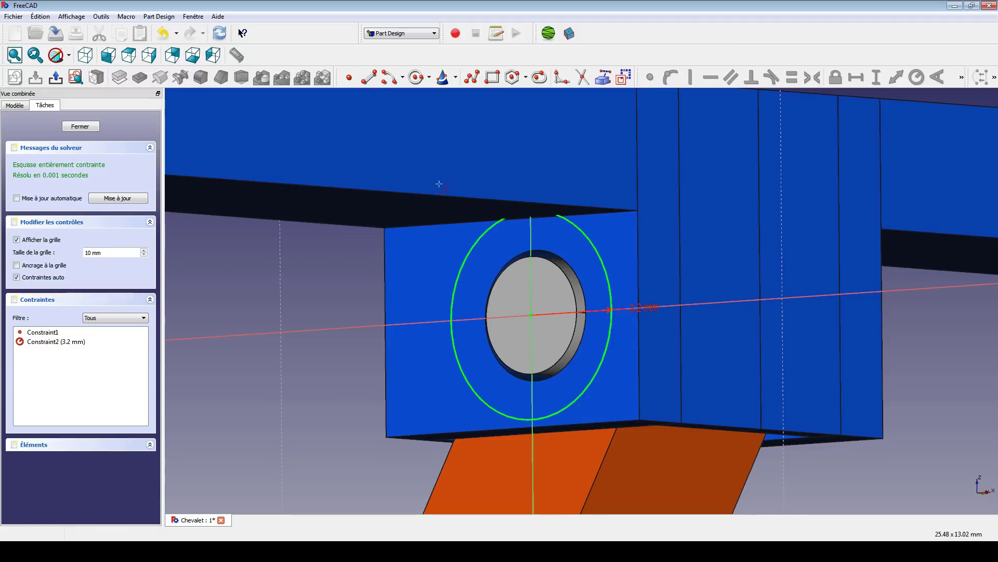
click(480, 242)
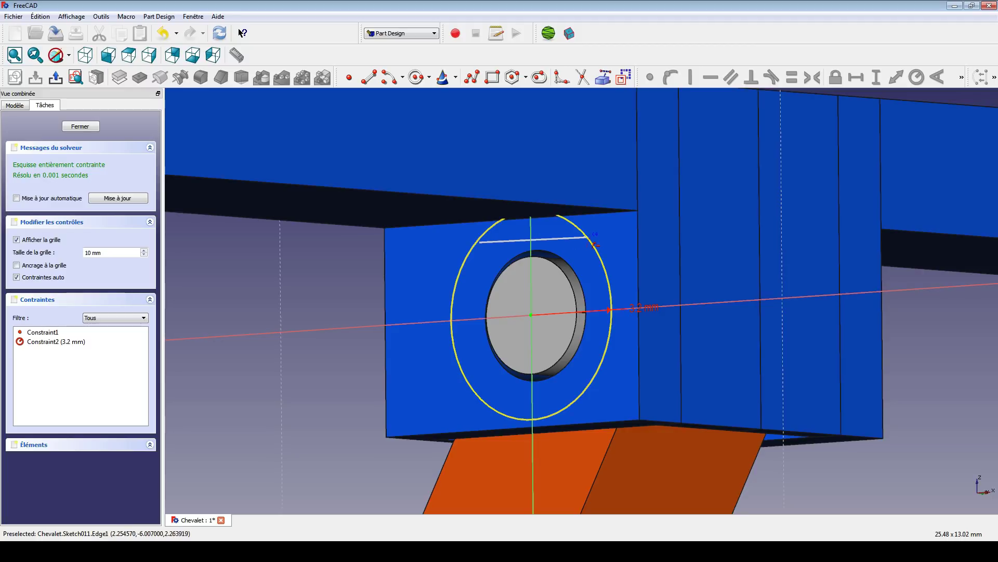
click(583, 233)
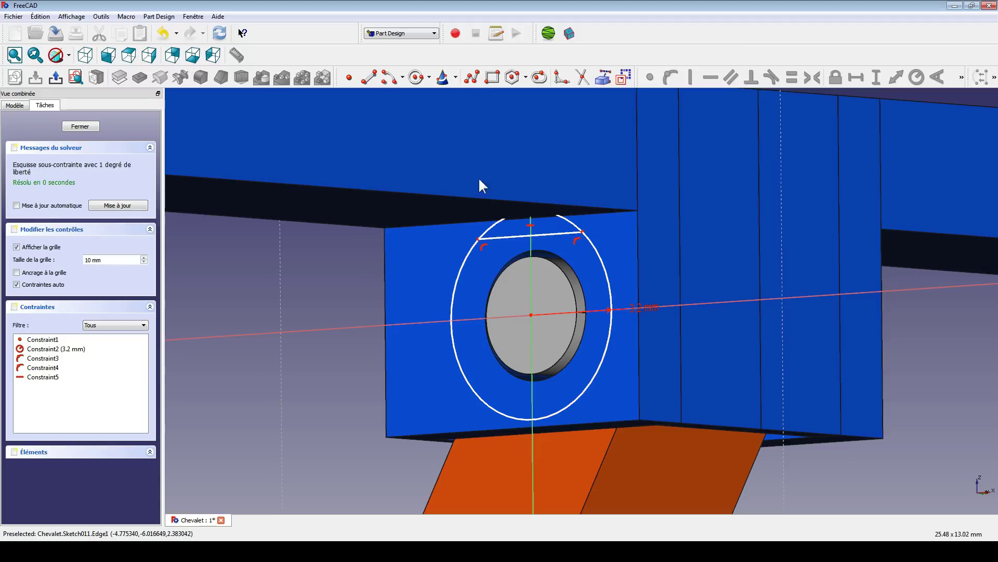
click(584, 78)
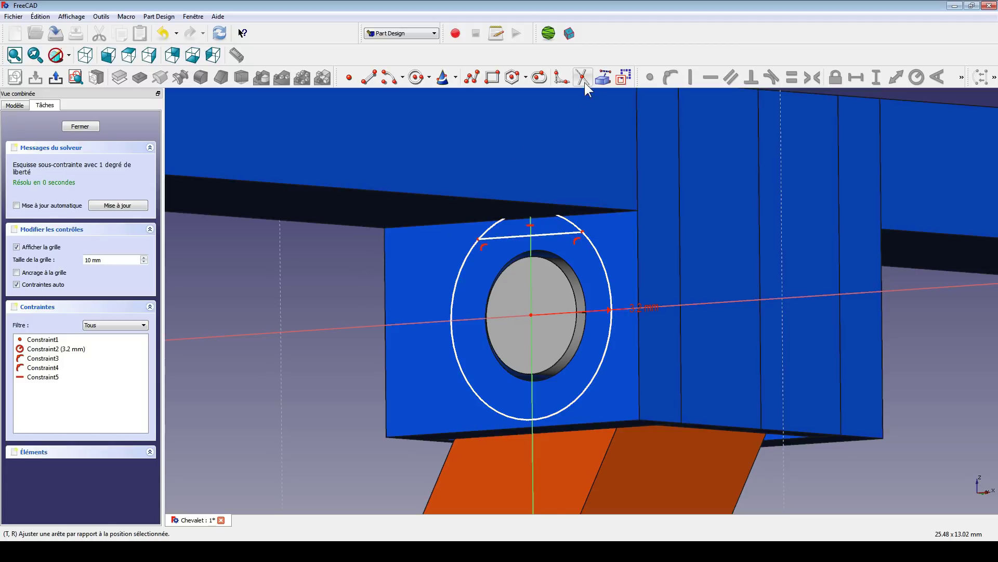
click(493, 229)
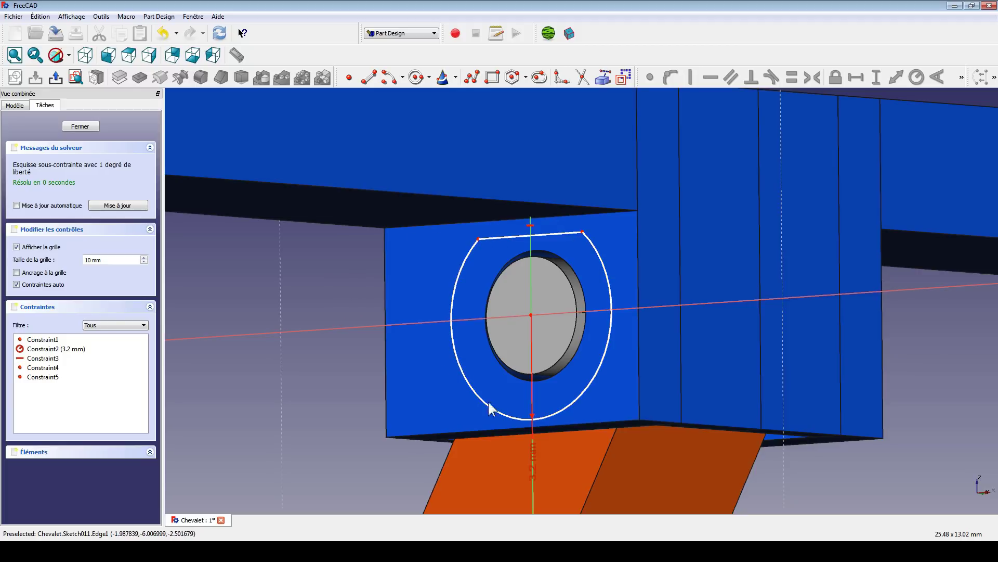
Move the radius dimension clear of the profile, raise the flat edge slightly and close the sketch
drag(533, 447, 919, 410)
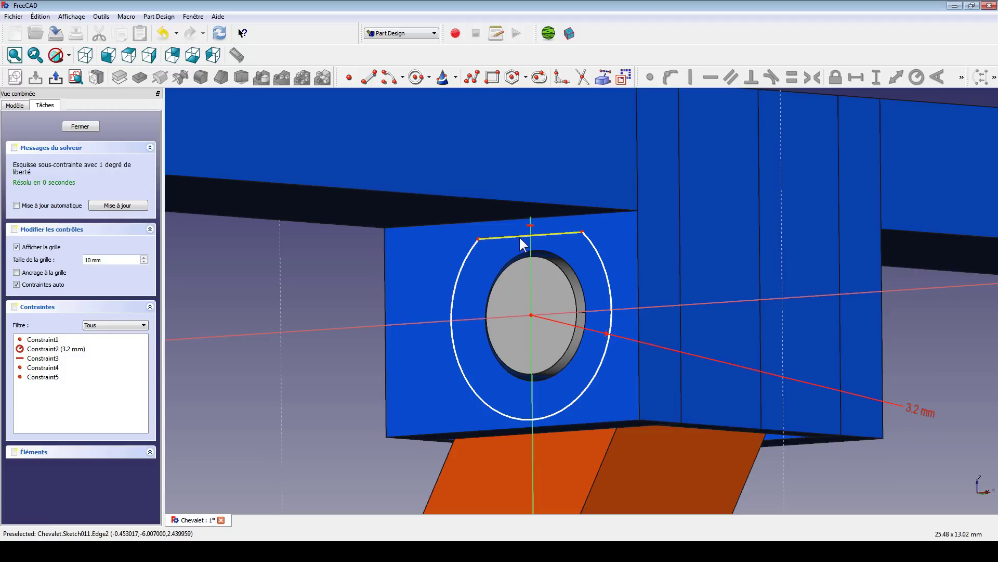
mouse_move(519, 239)
mouse_down()
mouse_move(517, 196)
mouse_move(520, 239)
mouse_up()
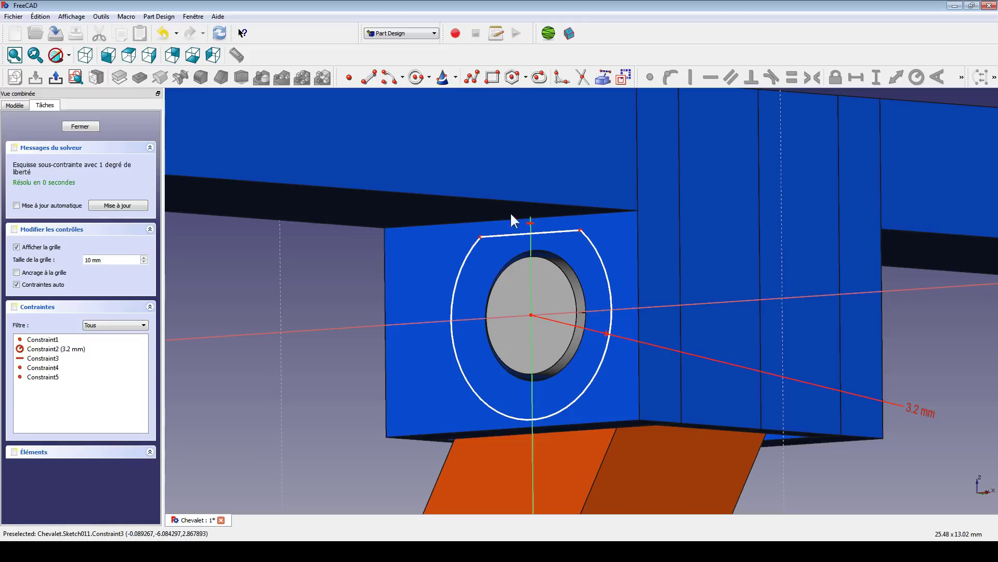
click(56, 77)
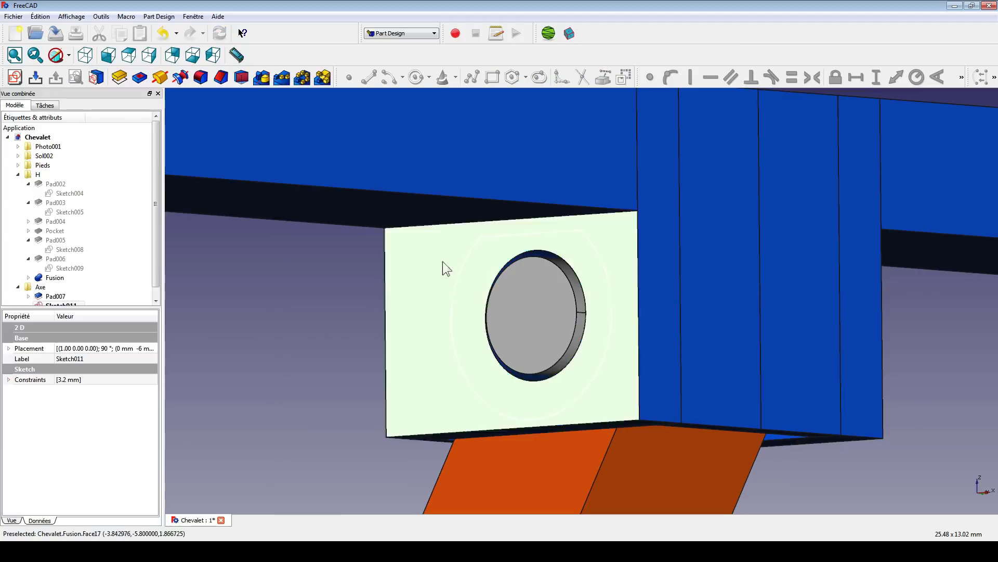
Pad the flattened circle sketch 2 mm outward to form the pivot pin's head
click(65, 305)
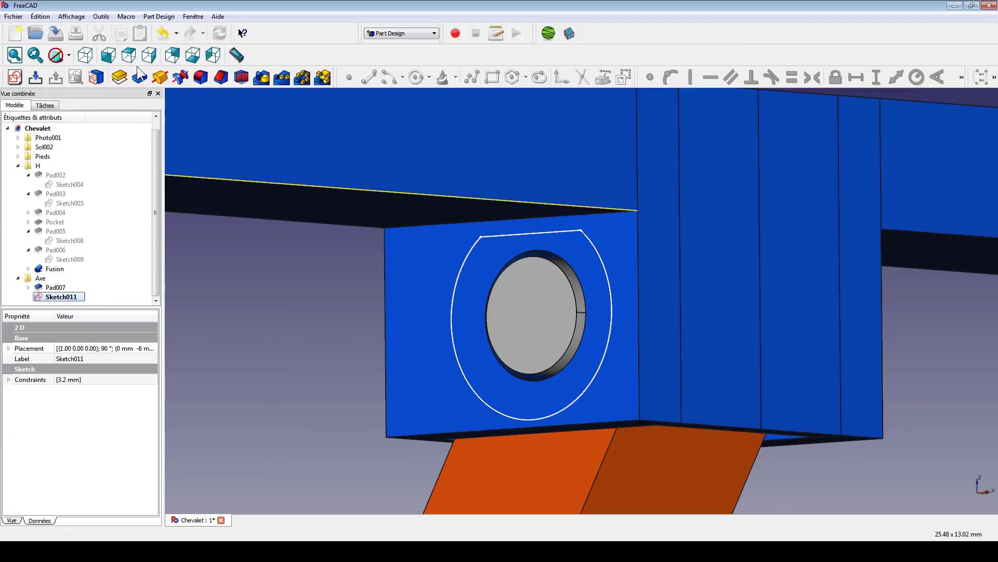
click(119, 77)
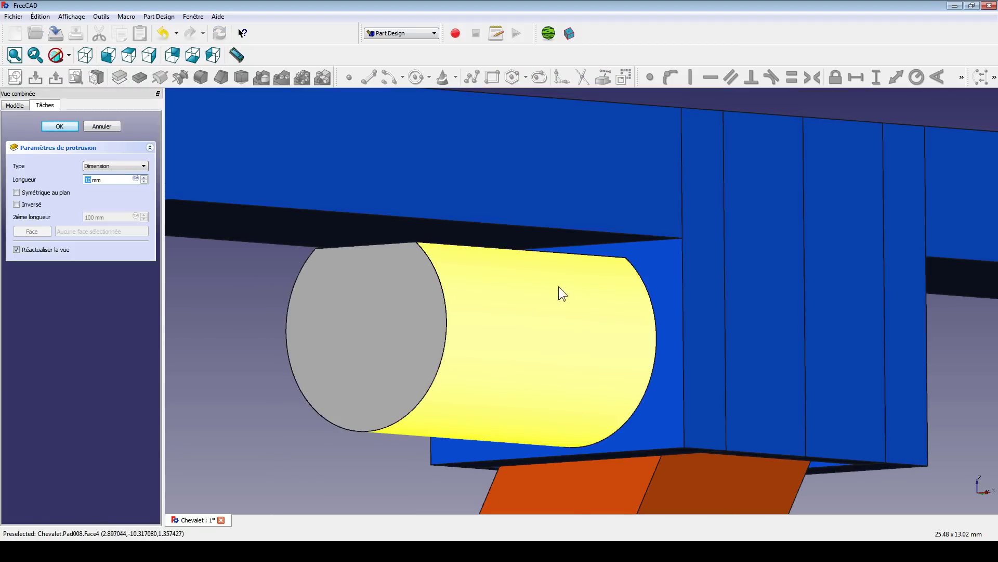
text(2)
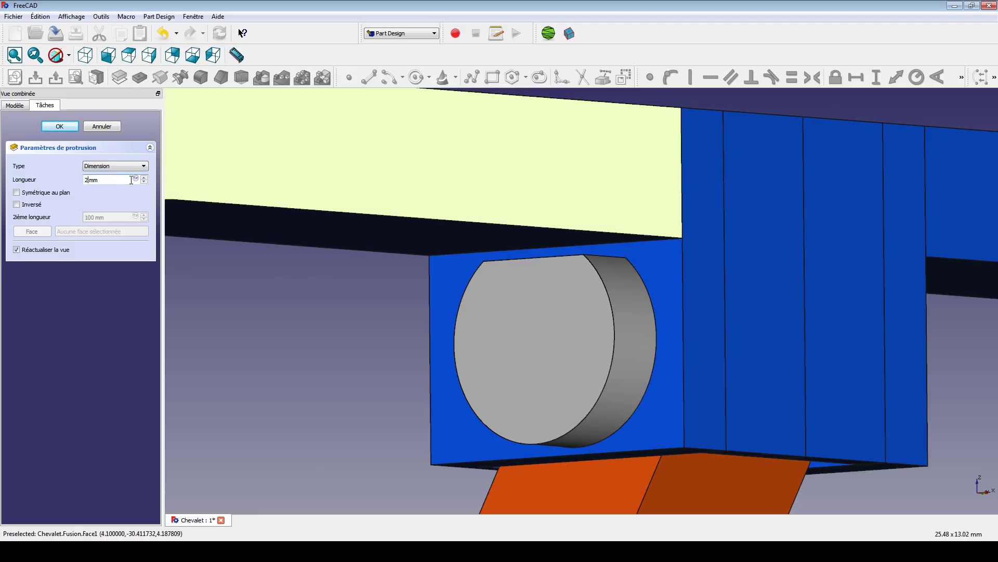
middle_drag(279, 328, 427, 315)
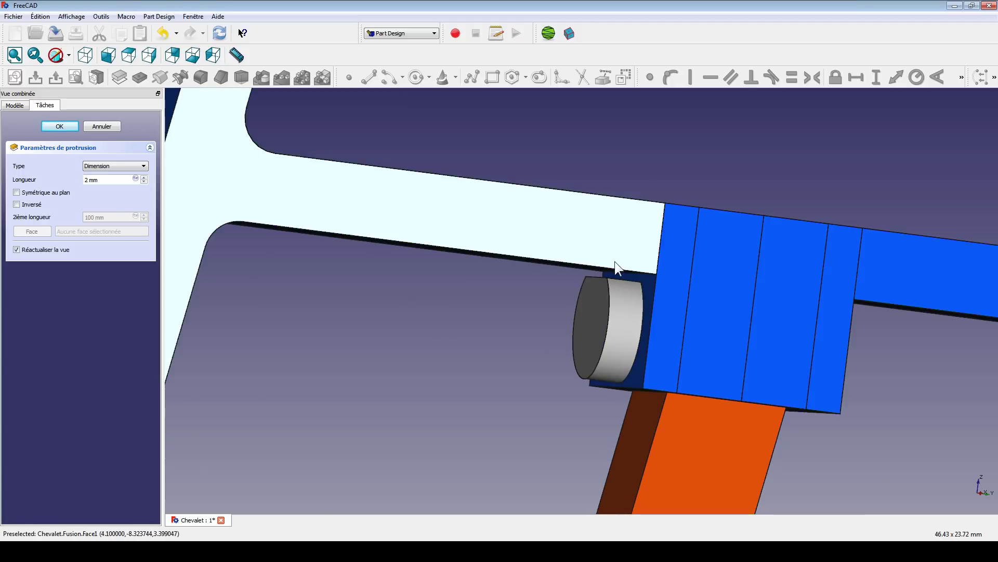
middle_drag(540, 382, 604, 392)
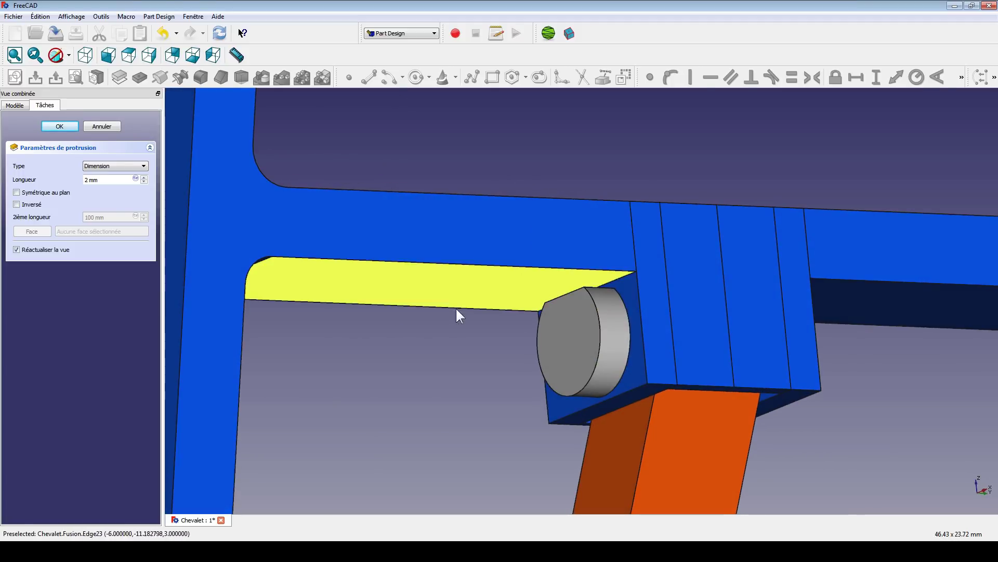
click(72, 128)
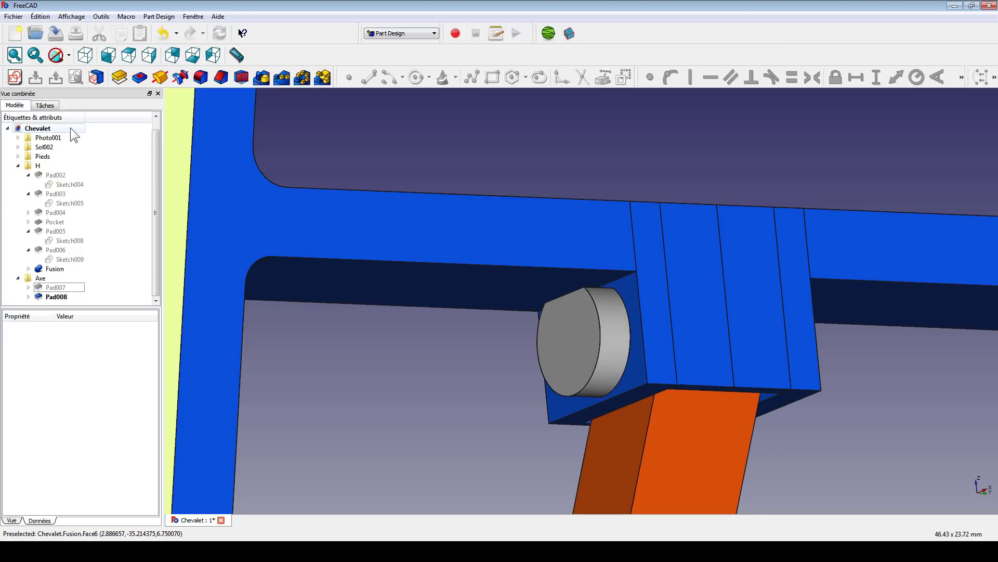
Set the shape colour of the pin's final pad in the Axe group to bright green (red 85, green 255, blue 0)
middle_drag(476, 375, 774, 384)
click(52, 297)
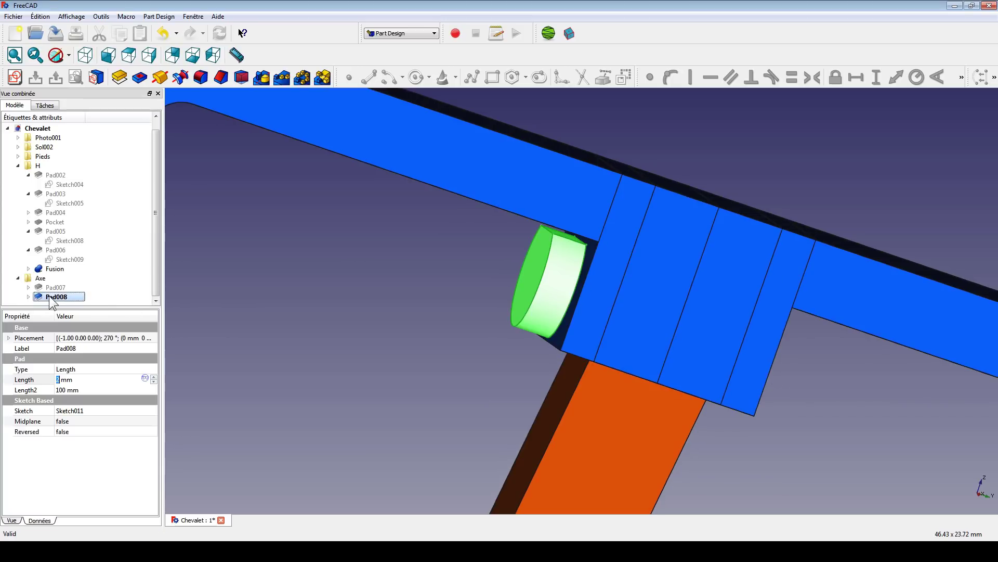
key(ctrl+d)
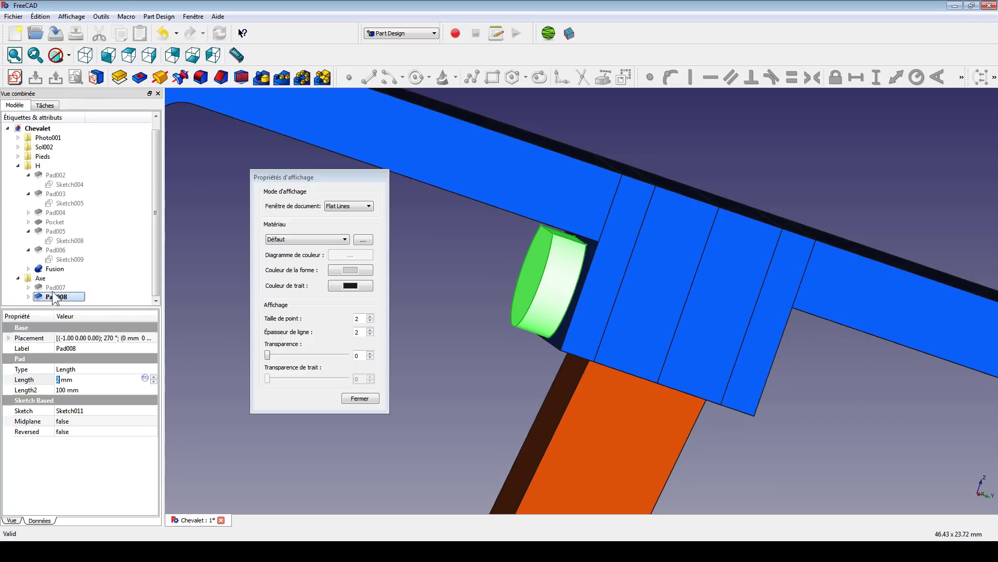
click(347, 270)
click(283, 265)
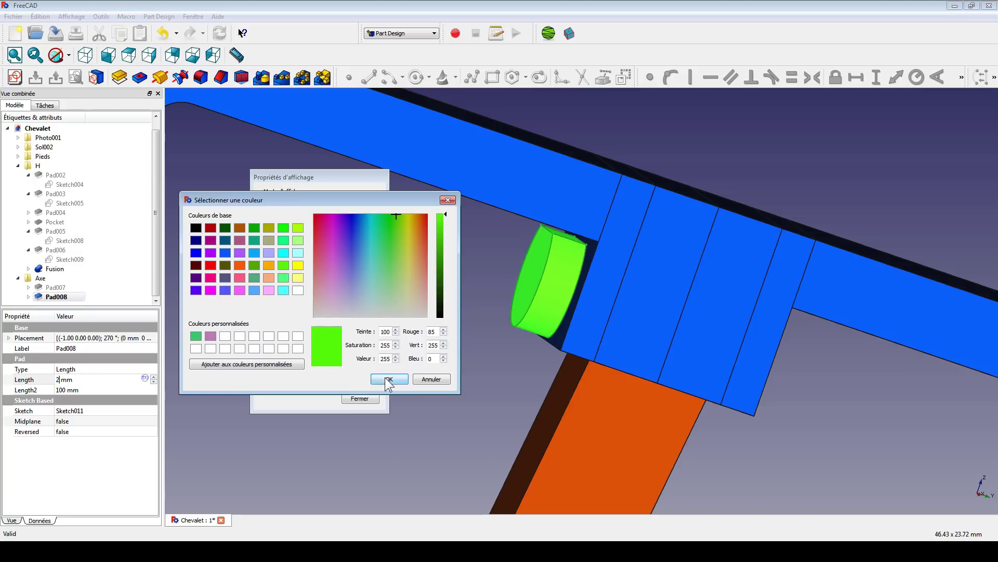
click(389, 379)
click(349, 401)
click(416, 319)
scroll(766, 298, down, 5)
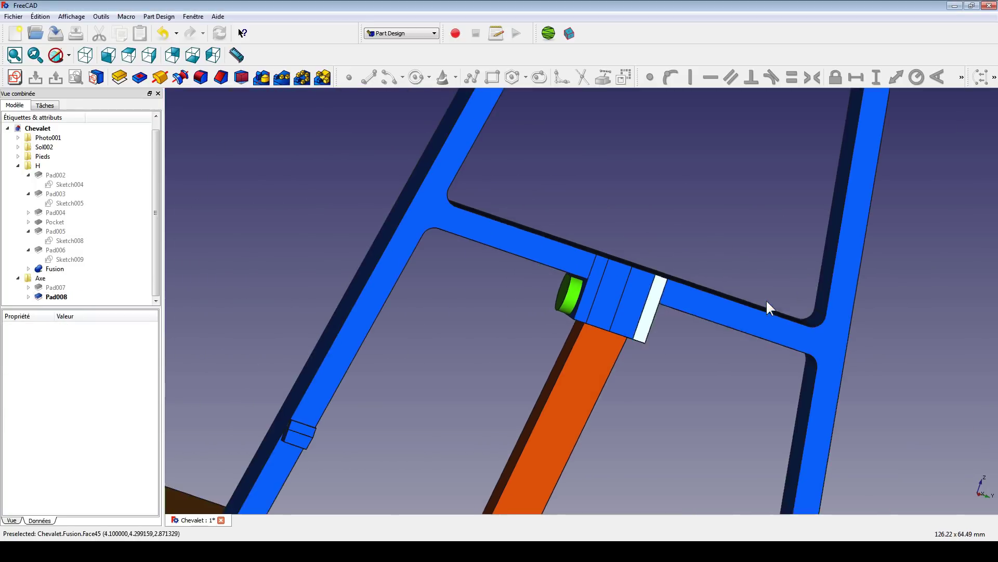
Switch to the Mesh Design workbench
scroll(766, 299, down, 3)
middle_drag(749, 312, 423, 295)
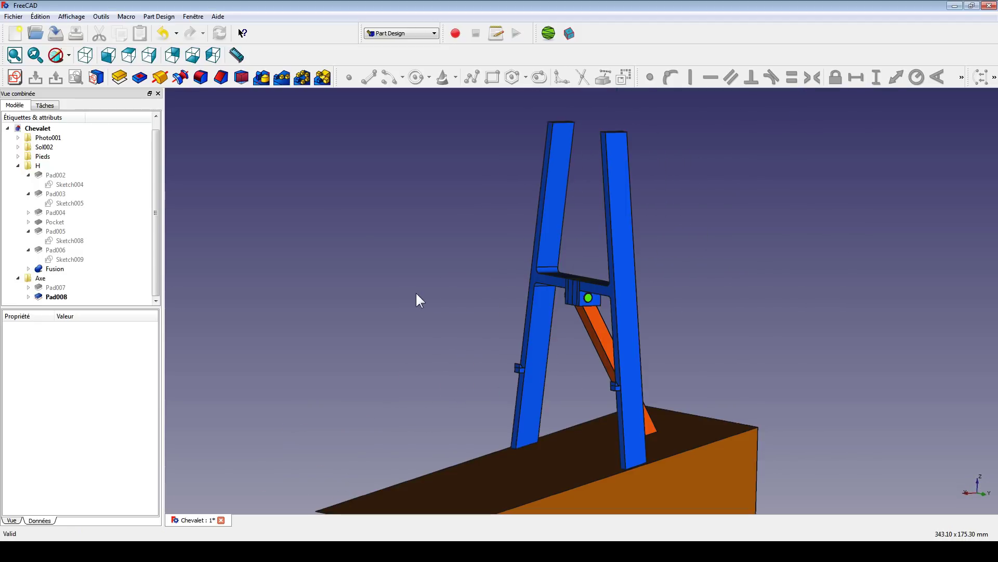
click(400, 33)
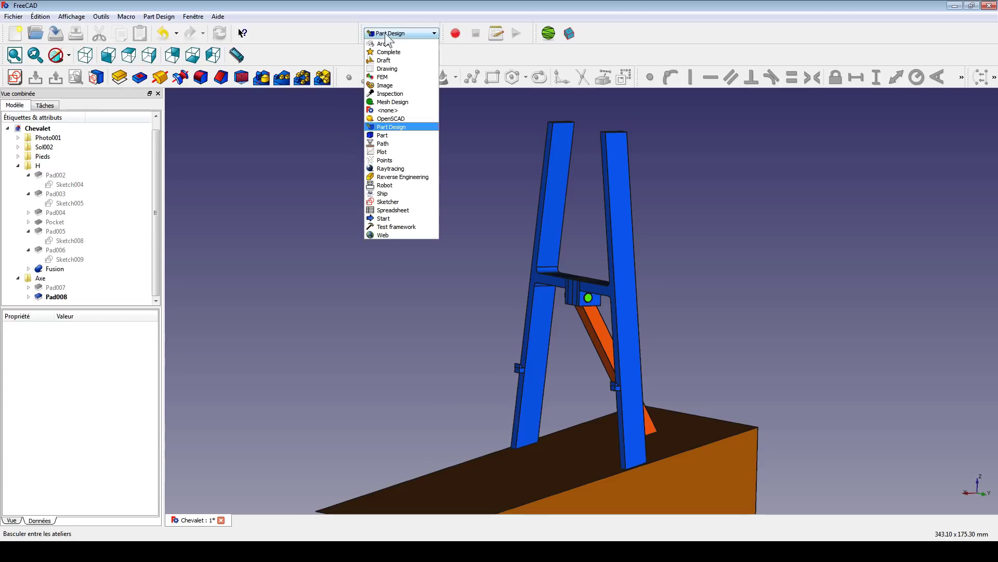
click(380, 102)
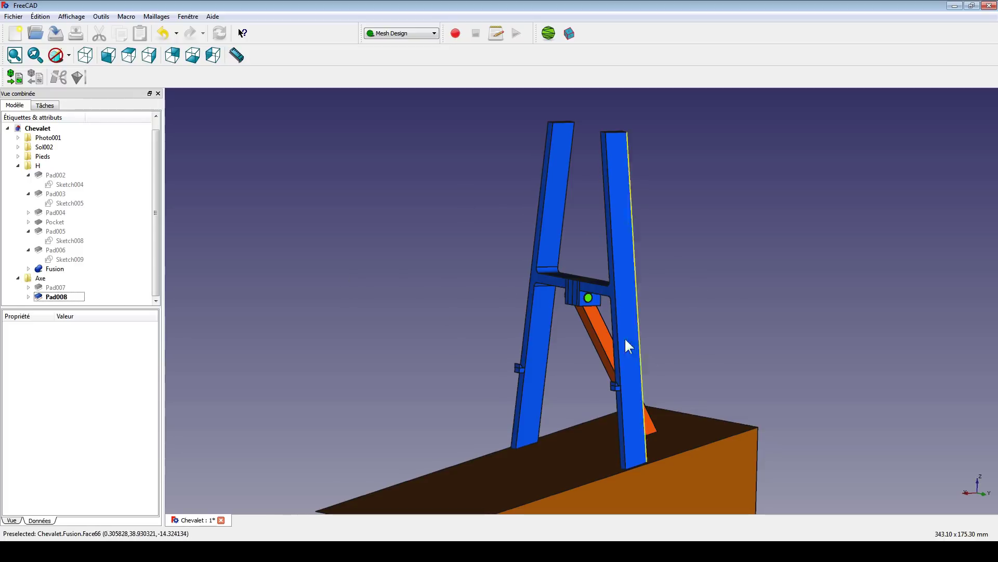
Rename the pin's final pad as Axe and the fused H-shaped frame as H
click(65, 298)
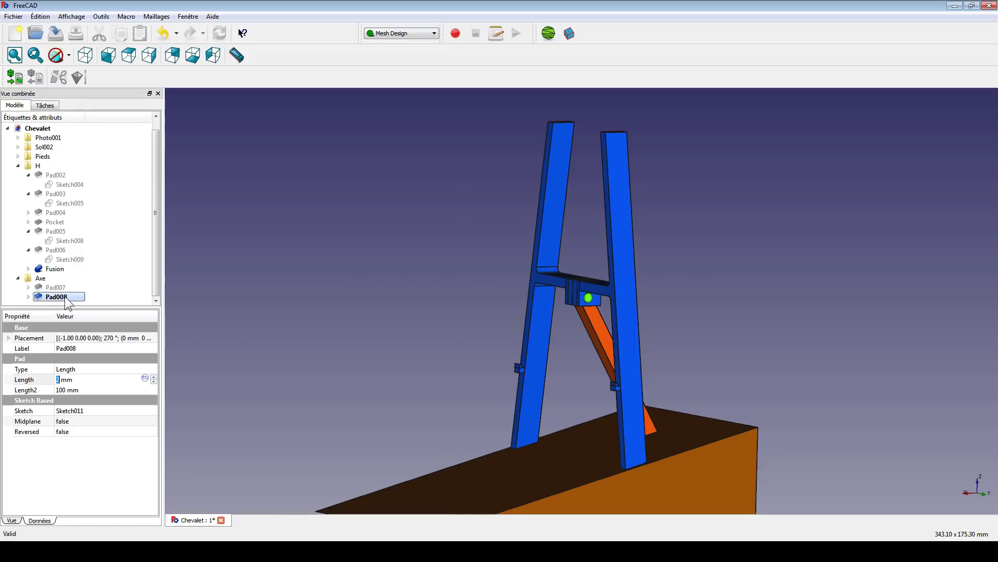
click(54, 297)
text(Axe)
key(Return)
click(56, 270)
click(57, 269)
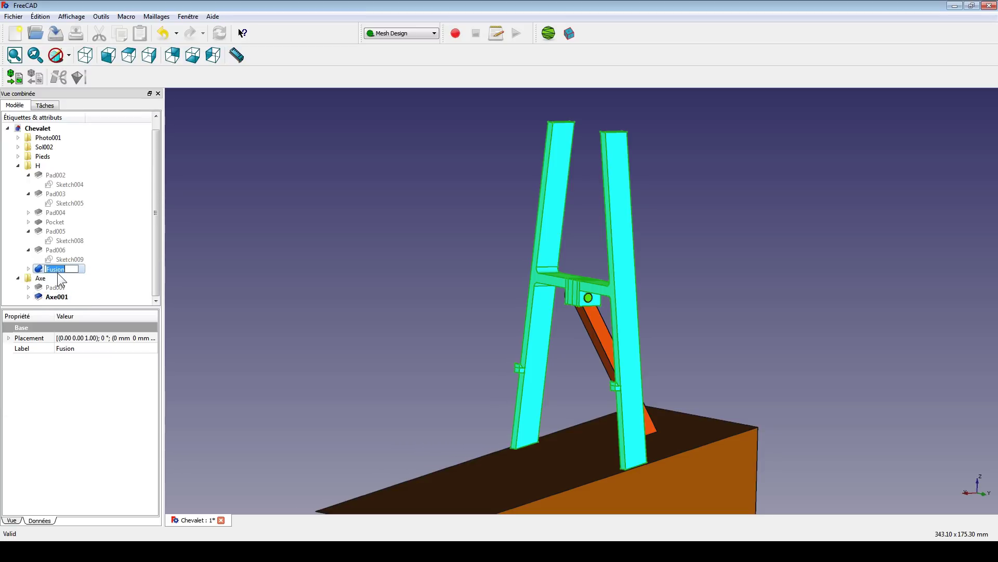
text(S)
click(55, 287)
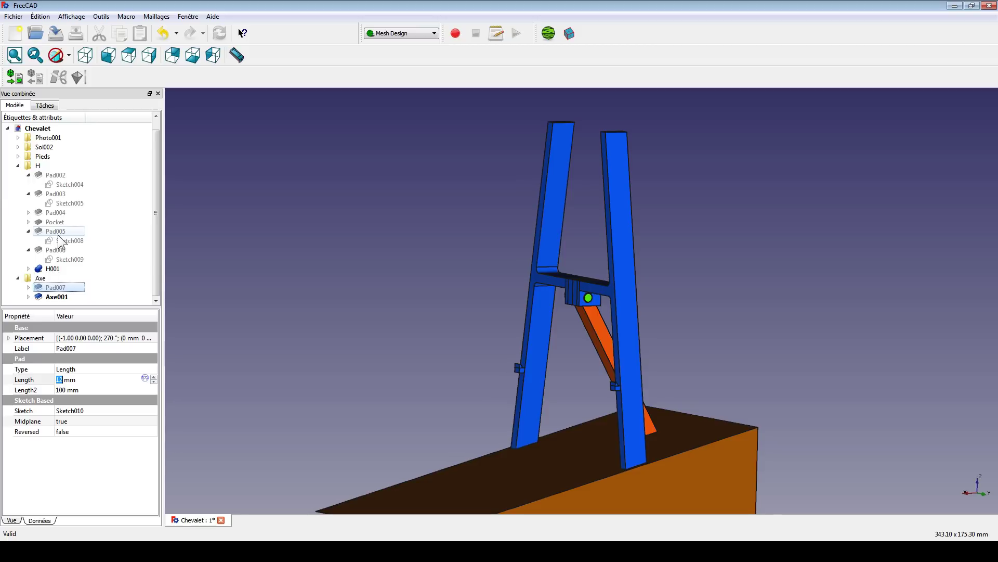
click(19, 156)
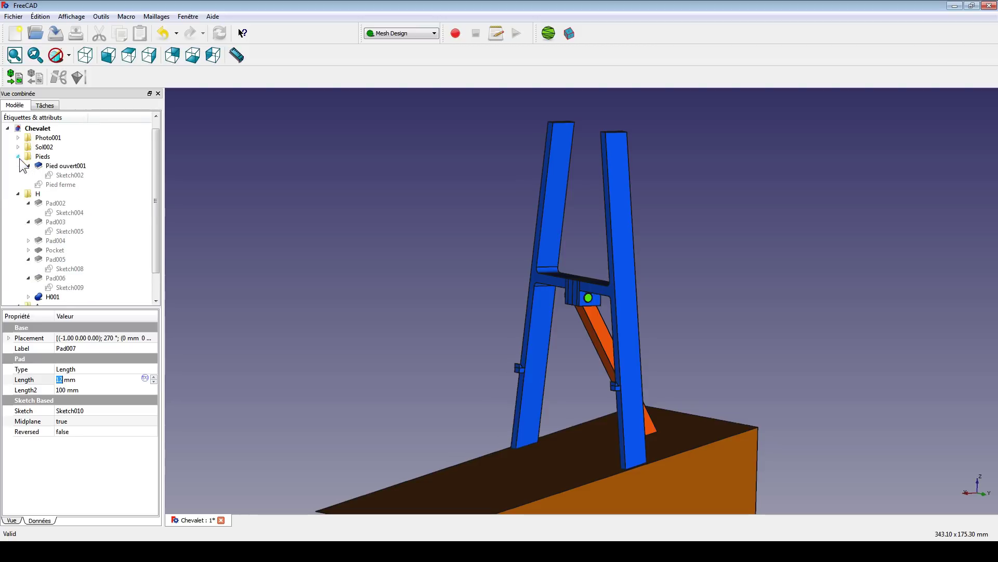
click(18, 156)
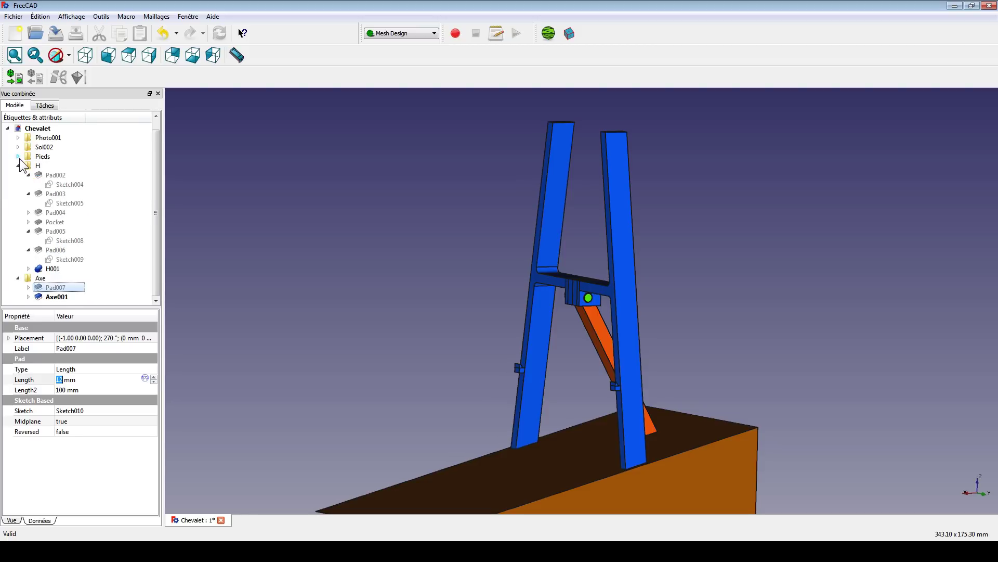
Create a mesh from the Axe001 pin shape using the Standard meshing option
click(57, 296)
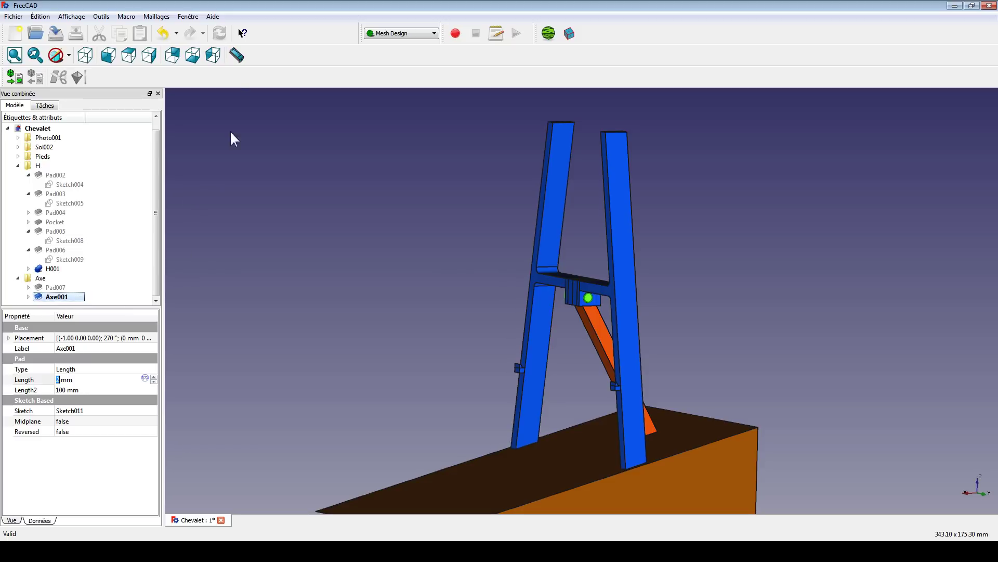
click(156, 16)
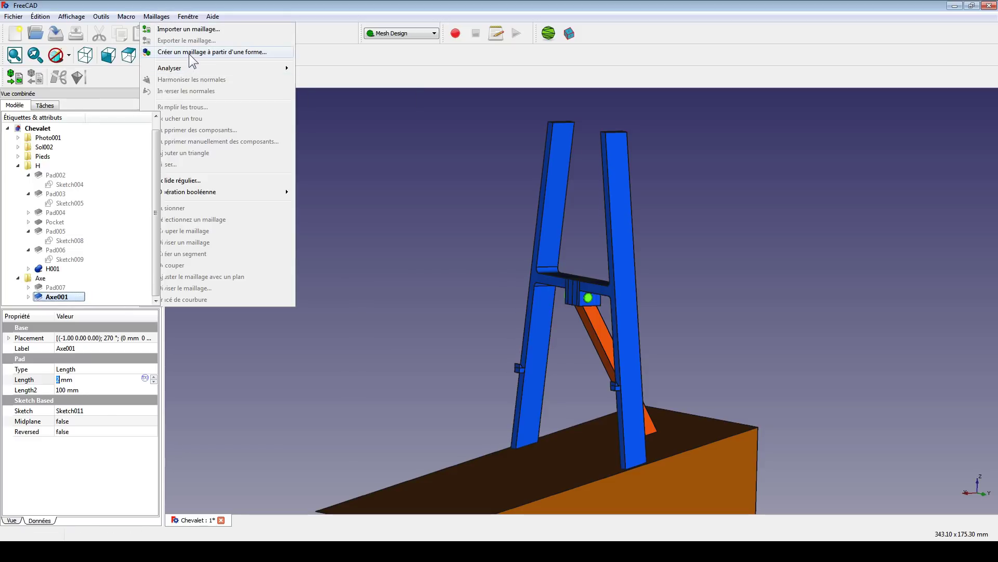
click(210, 52)
click(22, 178)
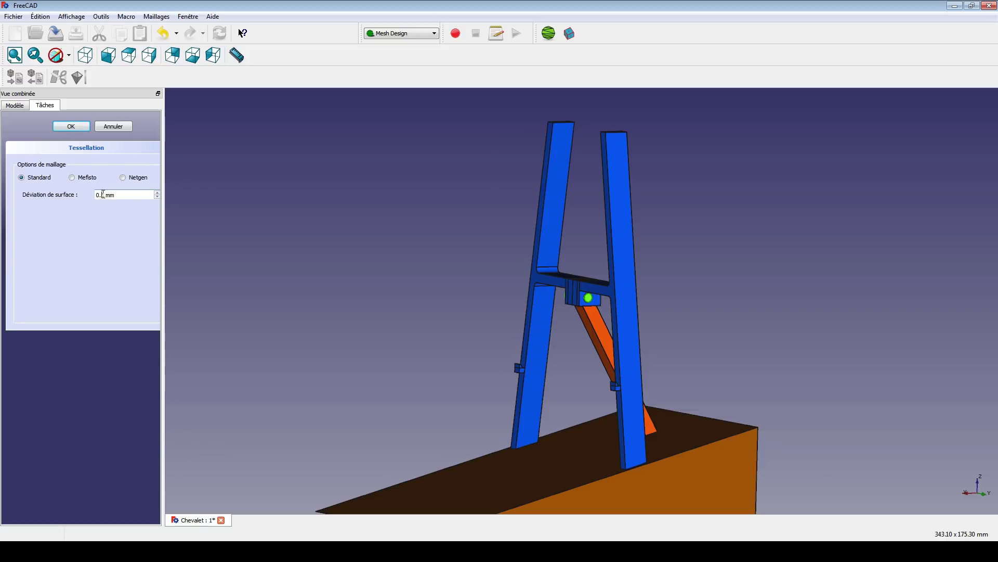
key(Return)
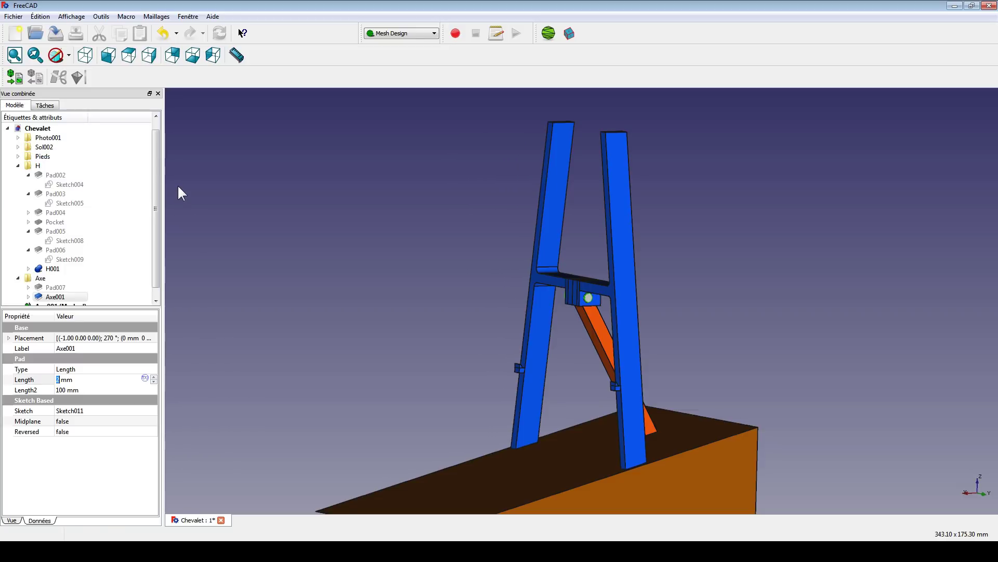
click(73, 296)
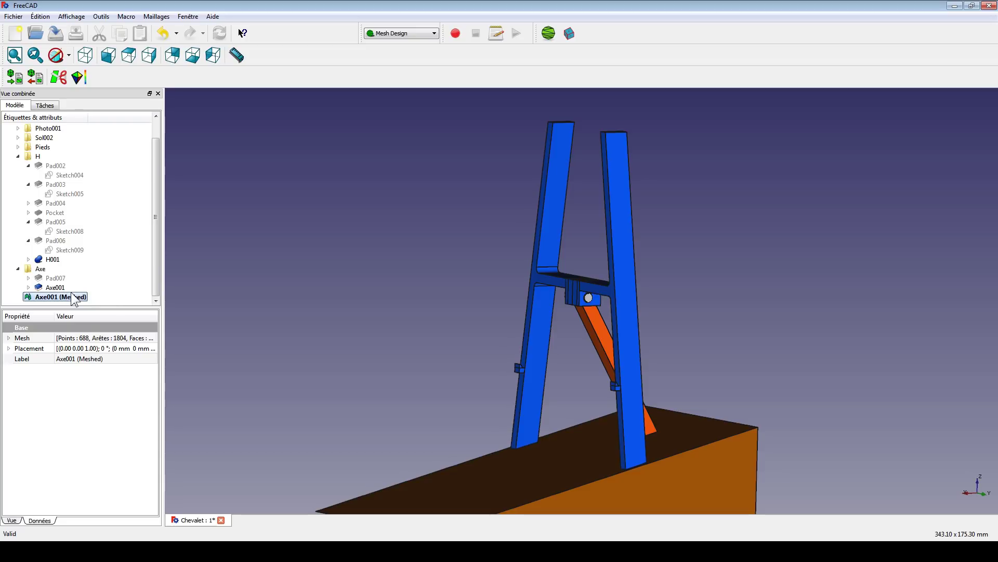
Create a mesh from the H001 frame shape using the Standard meshing option
click(53, 260)
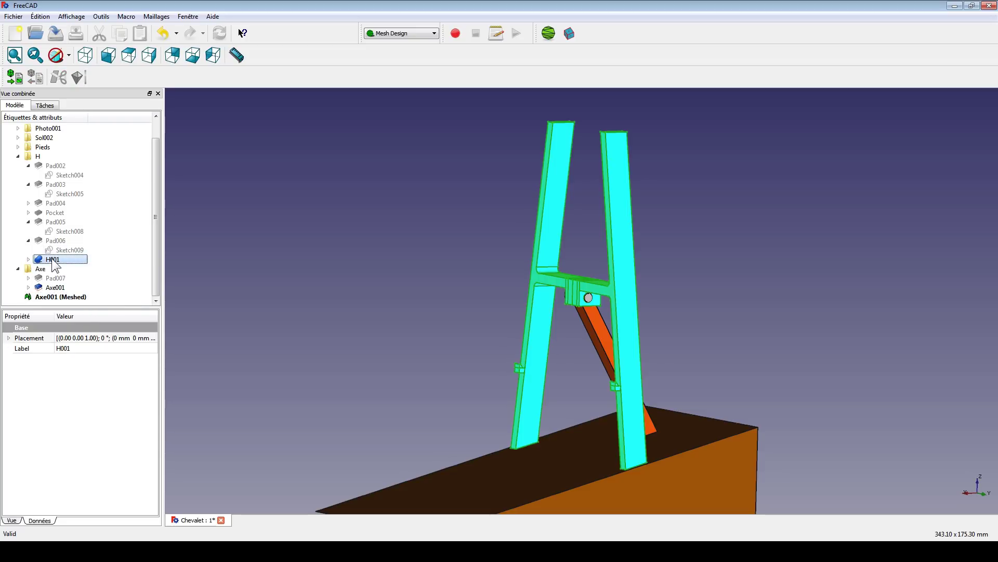
click(156, 16)
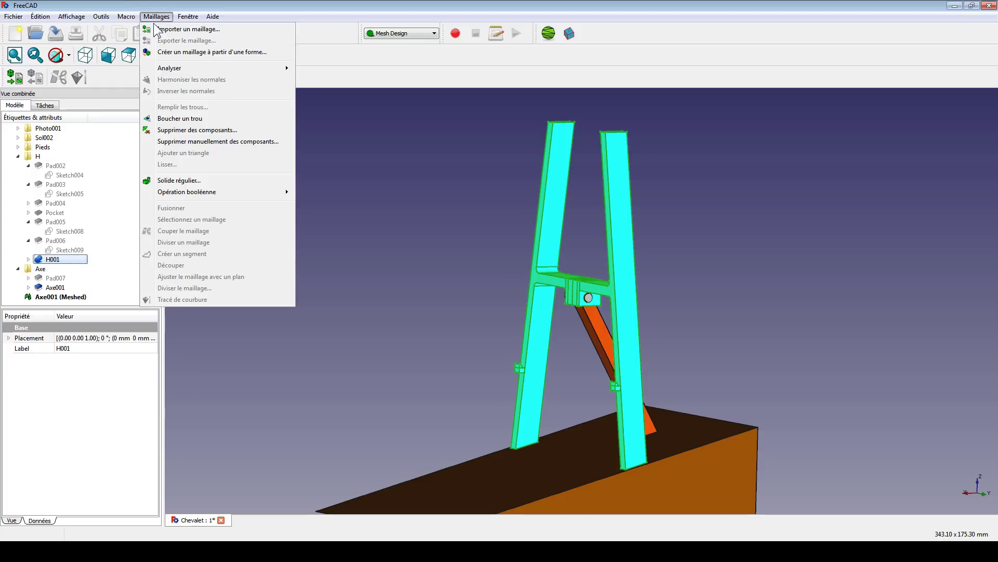
click(194, 53)
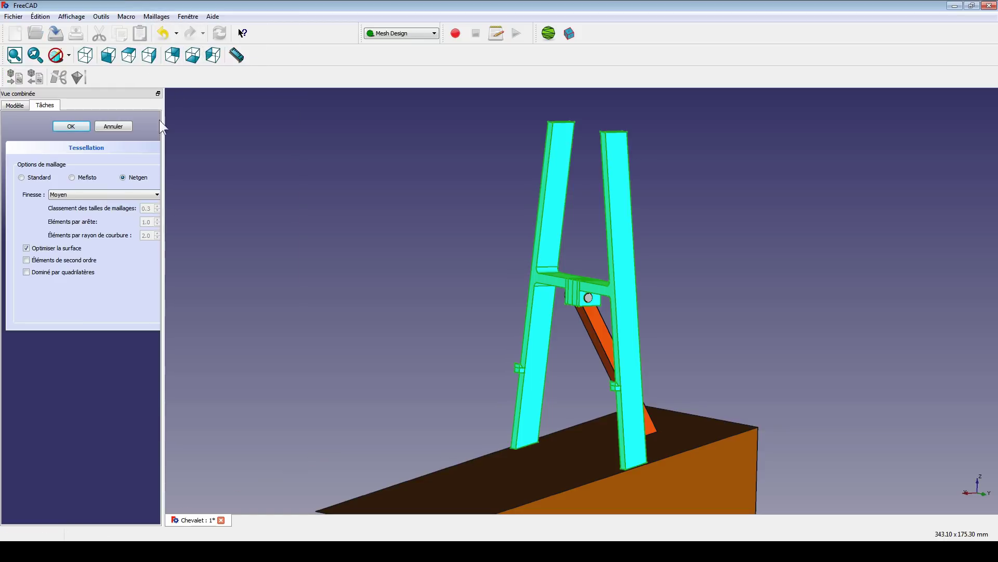
click(36, 177)
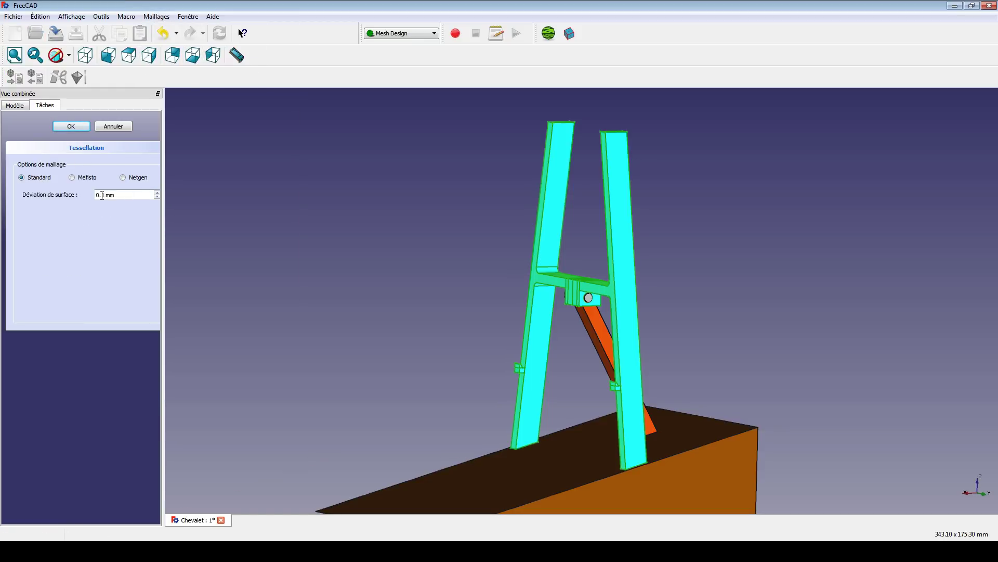
key(Return)
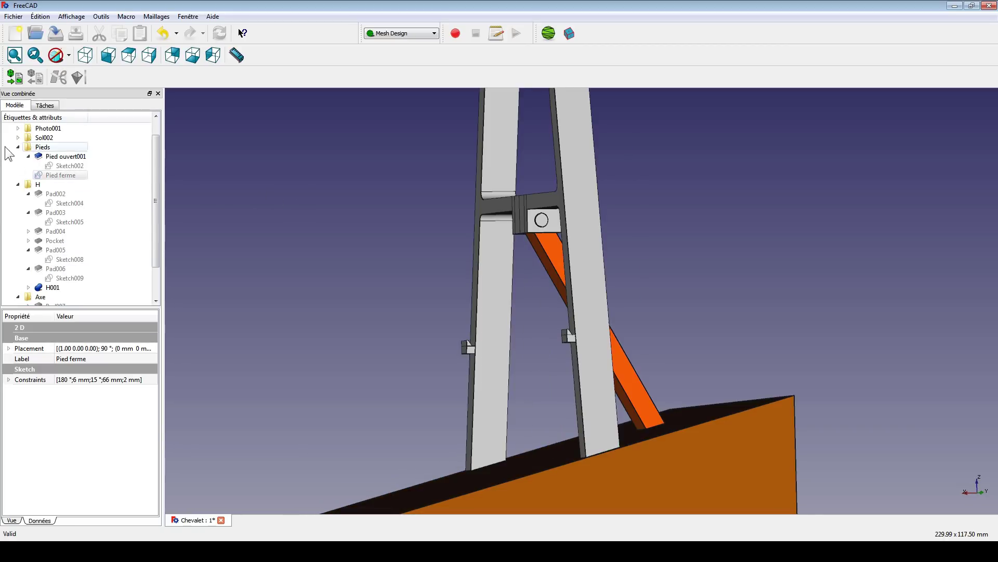
Create a mesh from the open leg, Pied ouvert001, using the Standard meshing option
click(66, 156)
click(156, 17)
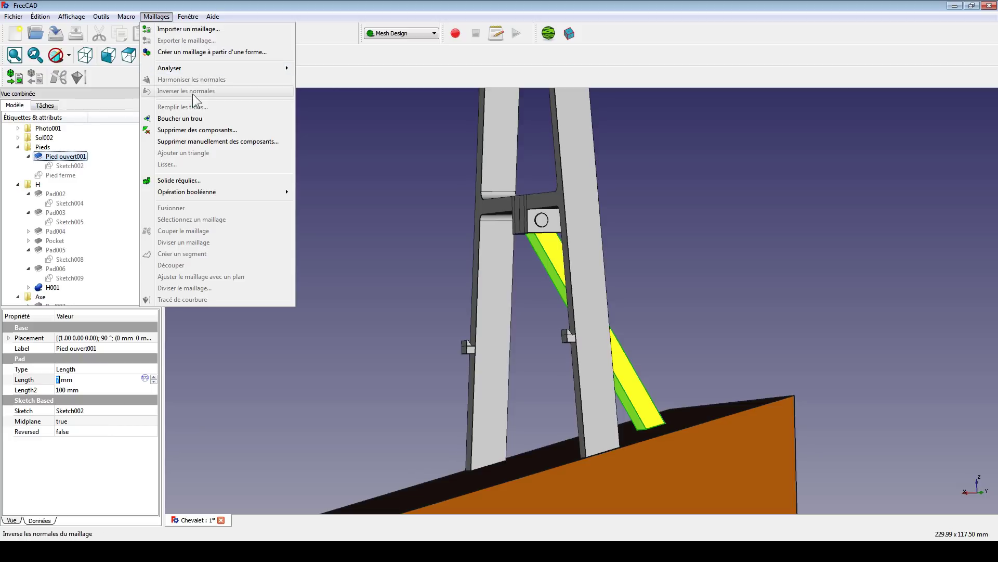
click(208, 53)
click(26, 177)
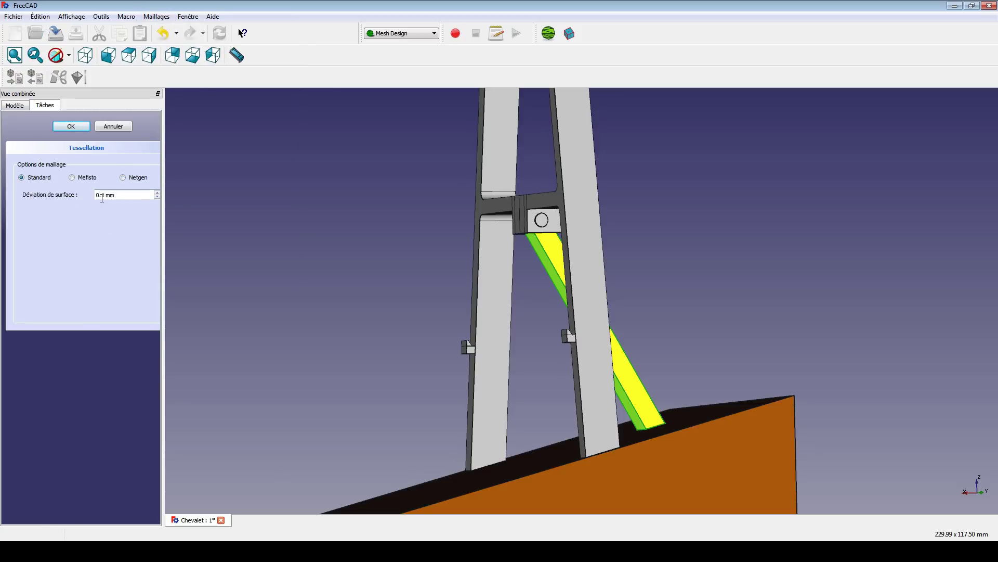
key(Return)
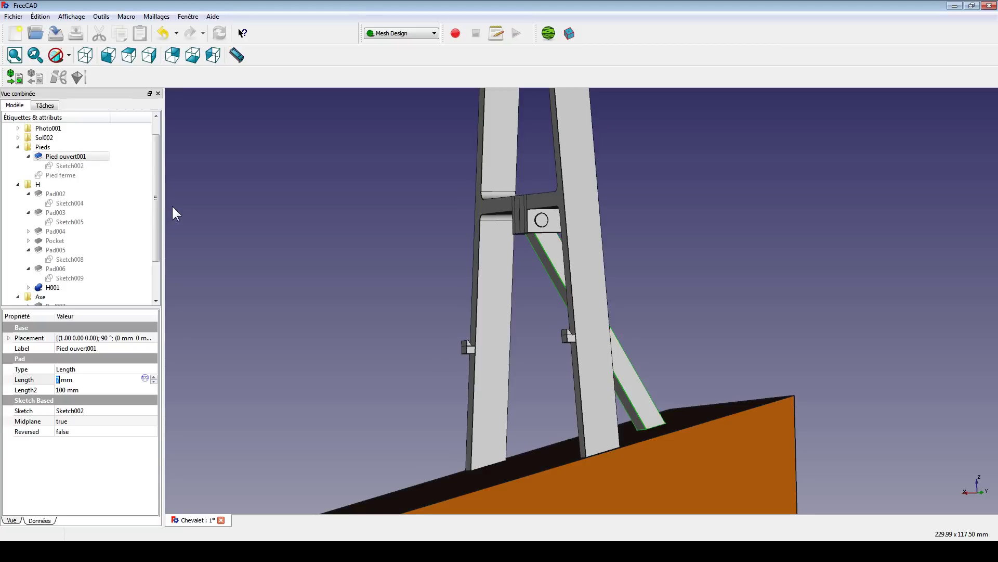
click(202, 213)
scroll(280, 201, down, 3)
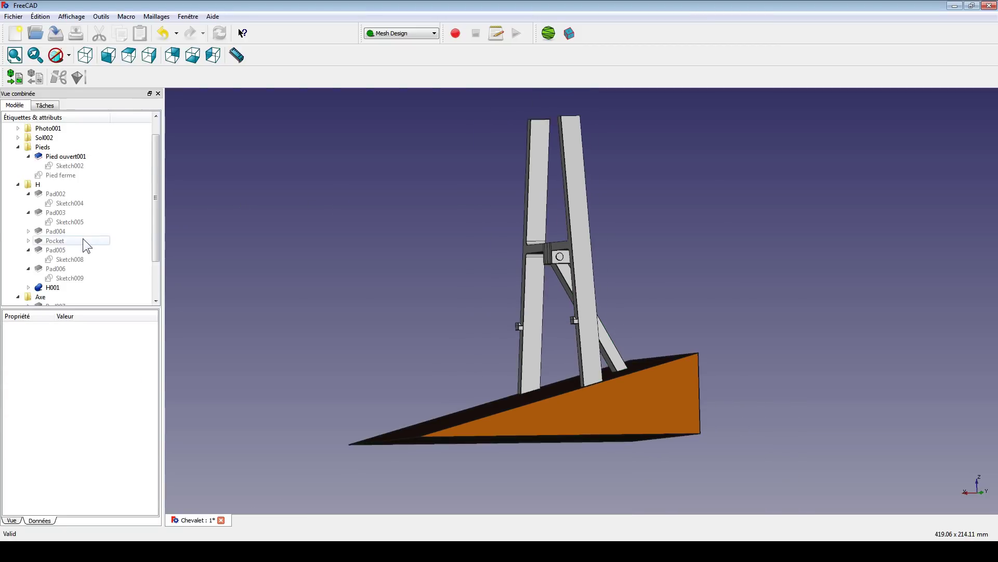
scroll(83, 238, down, 3)
Add a new group to the Chevalet document and name it STL
scroll(59, 139, up, 5)
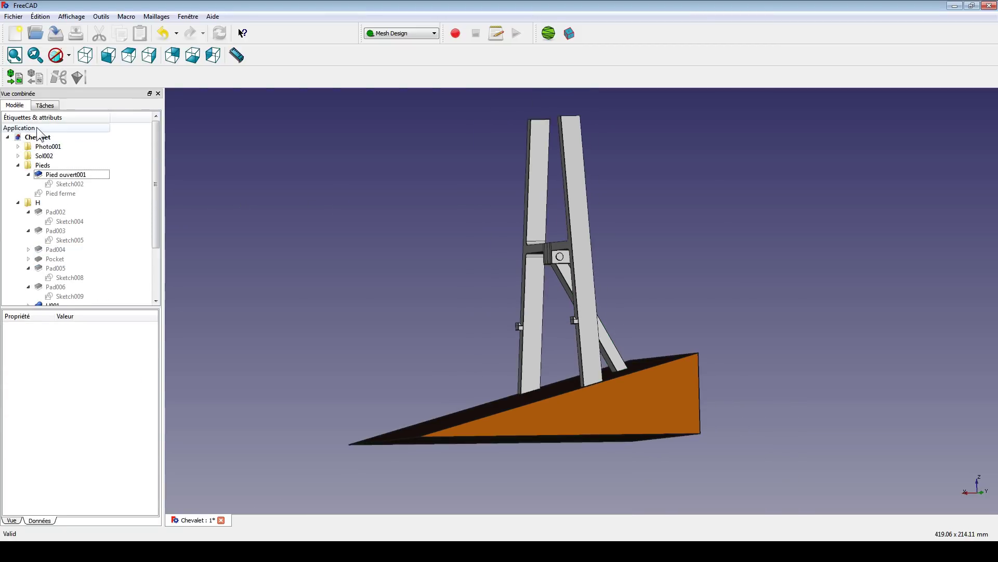
click(37, 136)
right_click(61, 136)
click(76, 140)
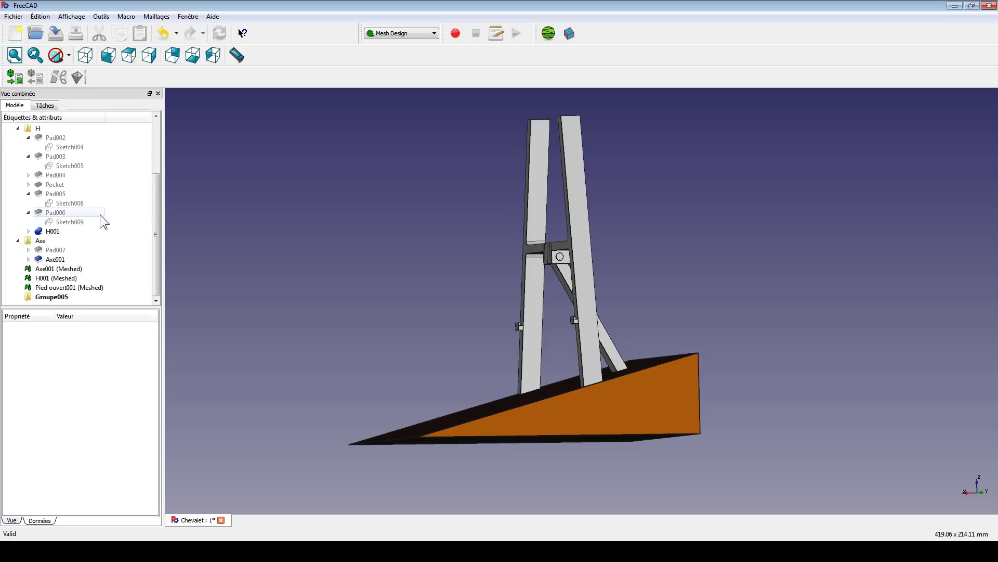
click(50, 298)
click(51, 298)
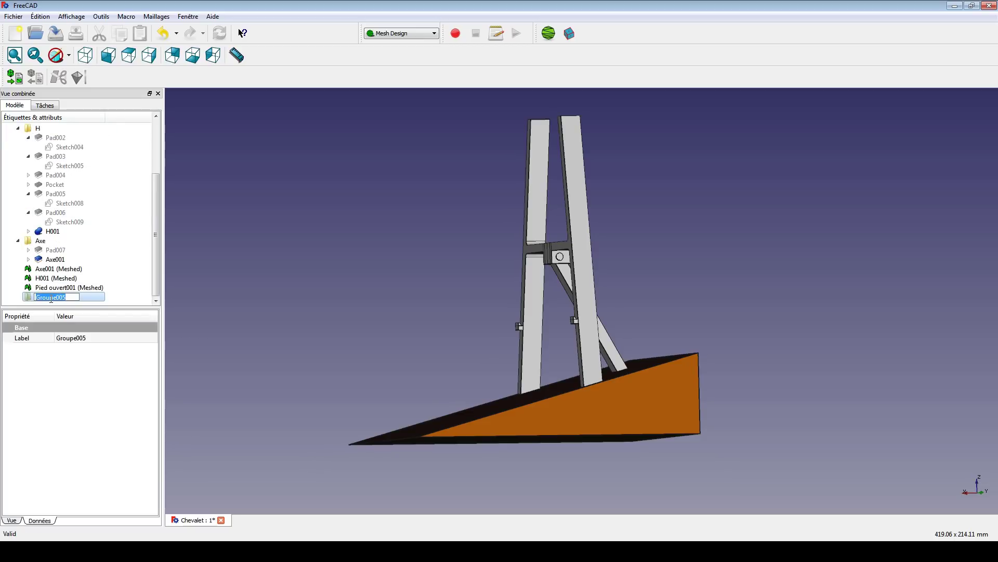
text(STL)
key(Return)
Move the leg, frame and pin meshes into the STL group and expand it
drag(51, 287, 41, 298)
click(52, 285)
click(56, 291)
click(18, 296)
scroll(105, 279, down, 1)
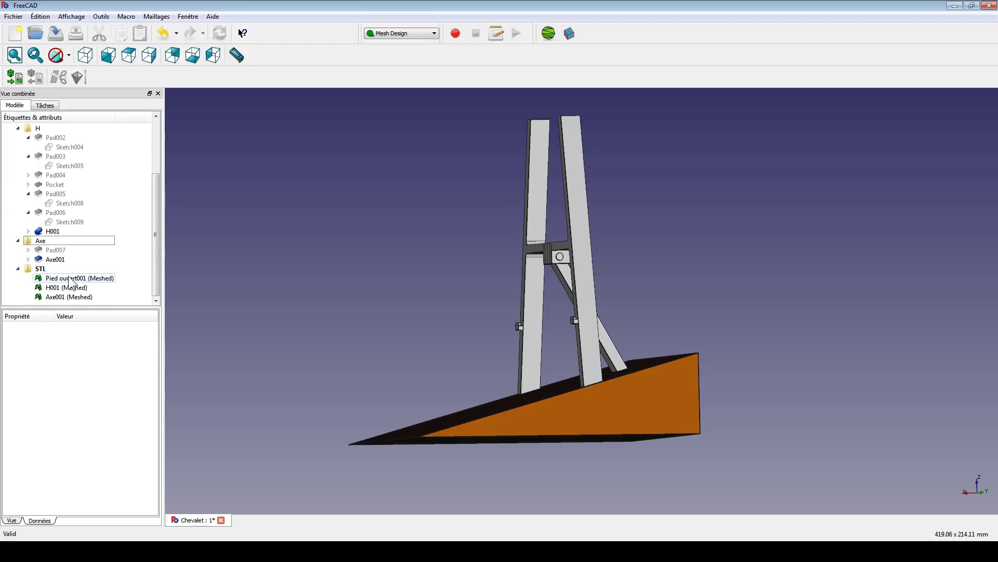
Export the leg mesh as the binary STL file Pied ouvert001 (Meshed).stl in the Chevalet V2 folder
click(61, 280)
key(Down)
key(Down)
key(Up)
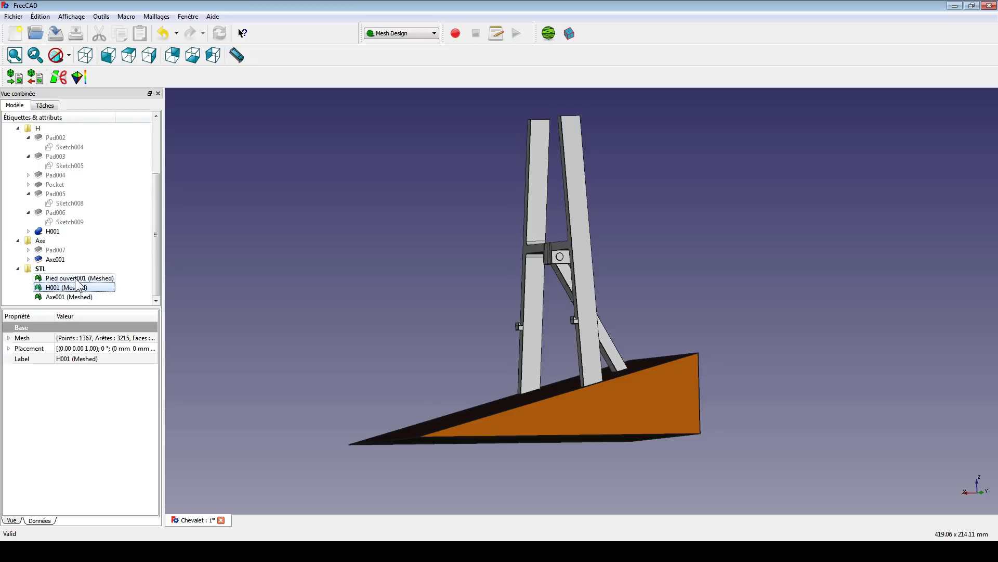
key(Up)
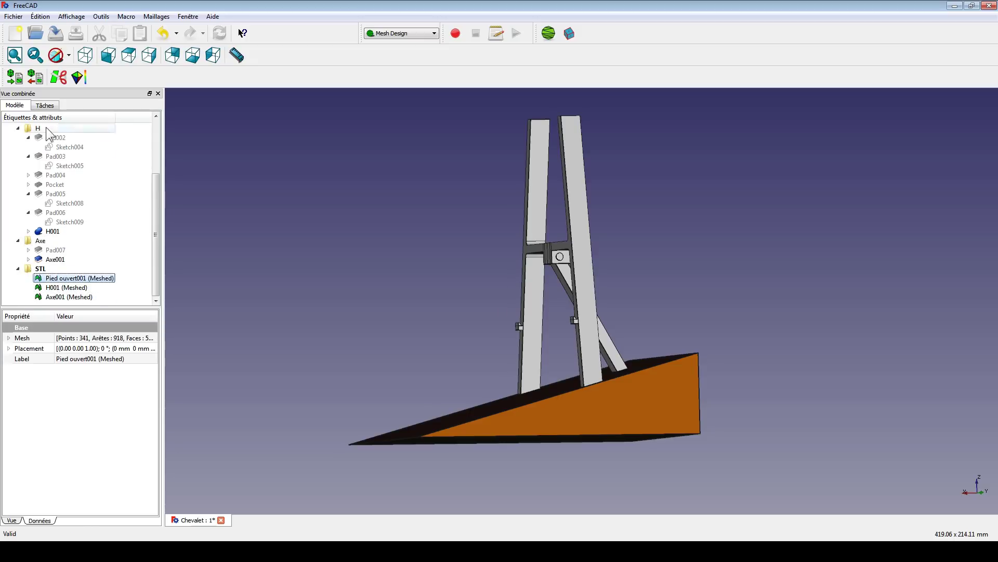
click(36, 77)
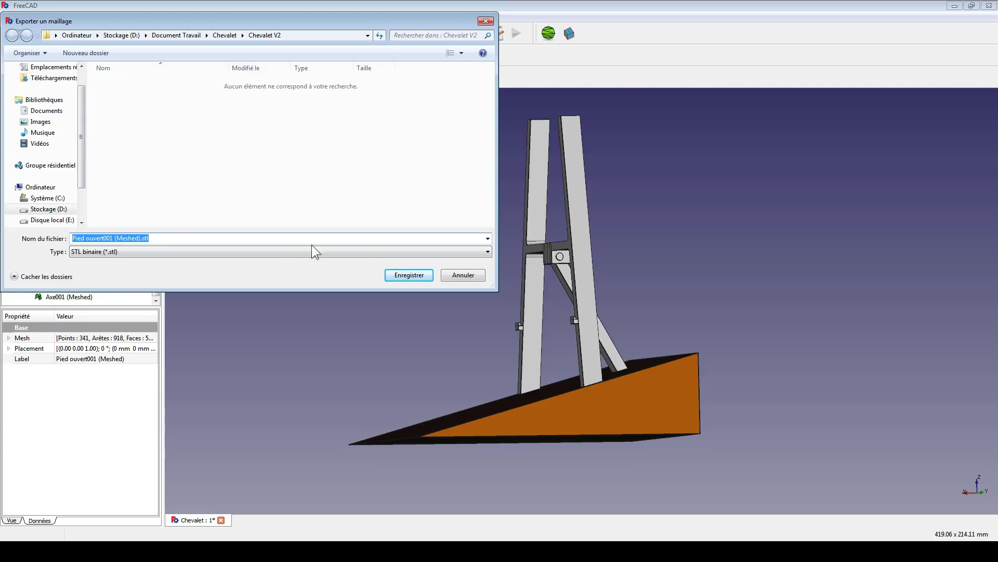
click(407, 276)
Export the H-shaped frame mesh as the binary STL file H001 (Meshed).stl in the Chevalet V2 folder
click(109, 285)
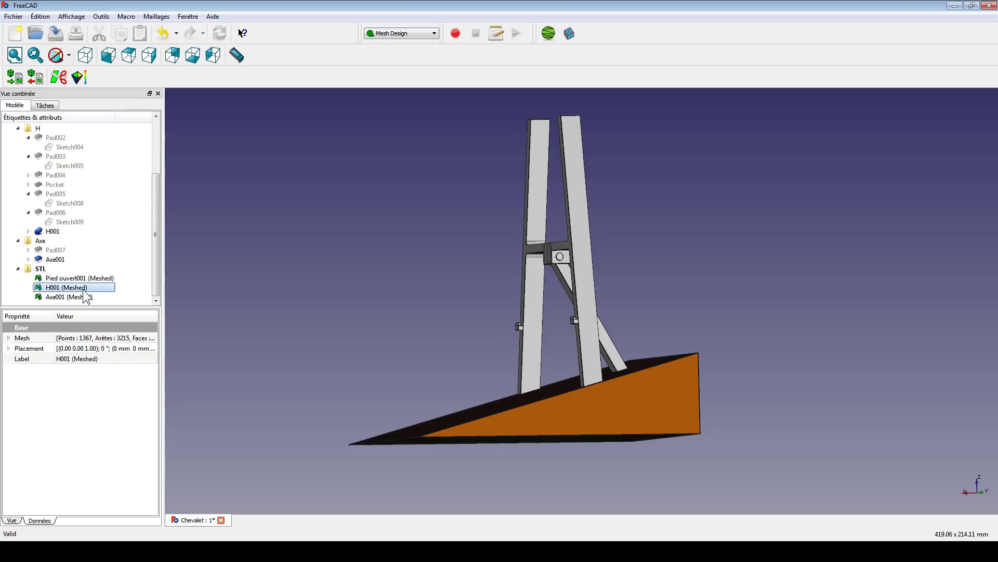
click(36, 76)
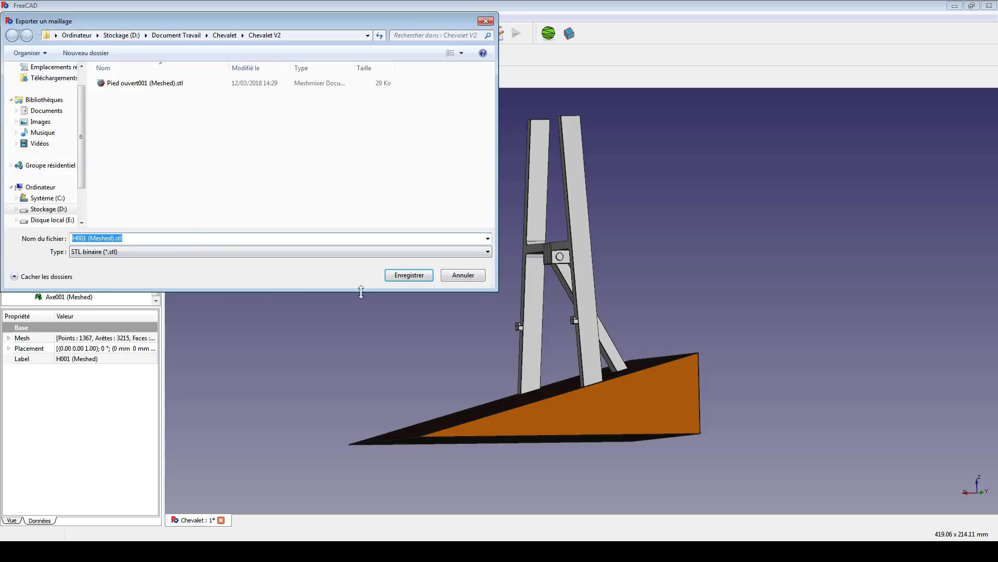
click(407, 276)
Export the pivot pin mesh as the STL file Axe001 (Meshed).stl in the Chevalet V2 folder
click(76, 300)
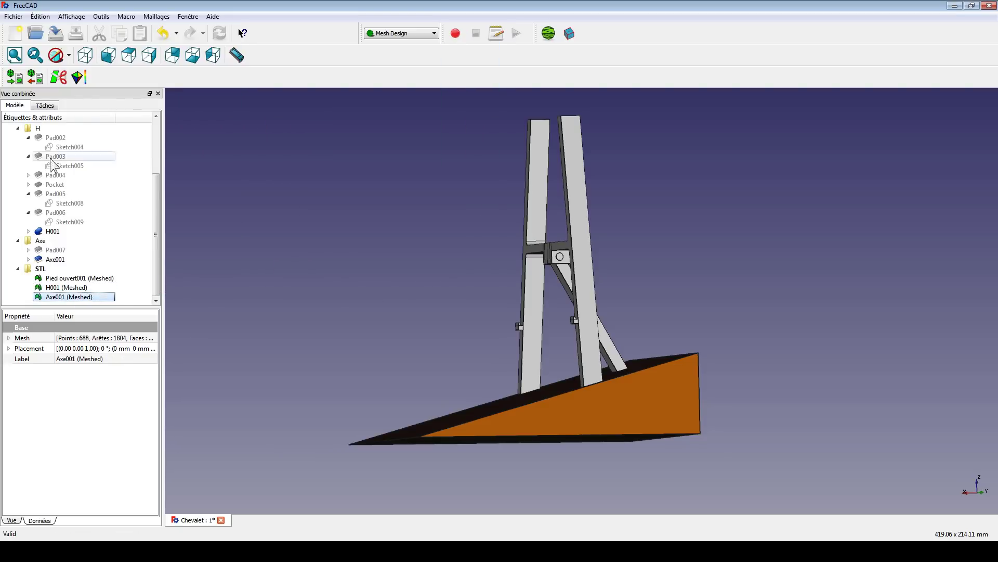
click(32, 76)
click(409, 273)
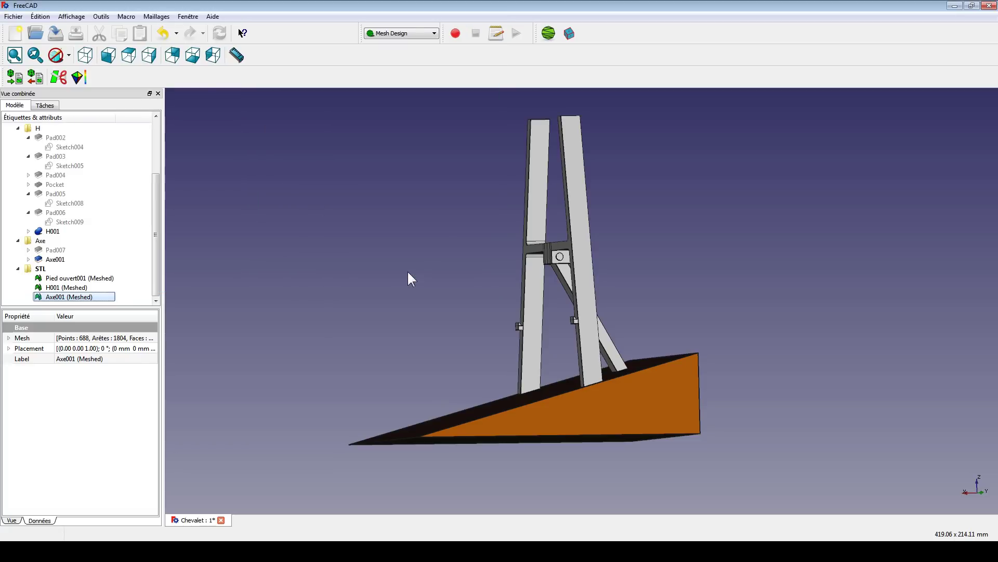
click(430, 239)
Switch to the file explorer, check the leg, frame and pin STL files in the Chevalet V2 folder, and return to FreeCAD
key(alt+Tab)
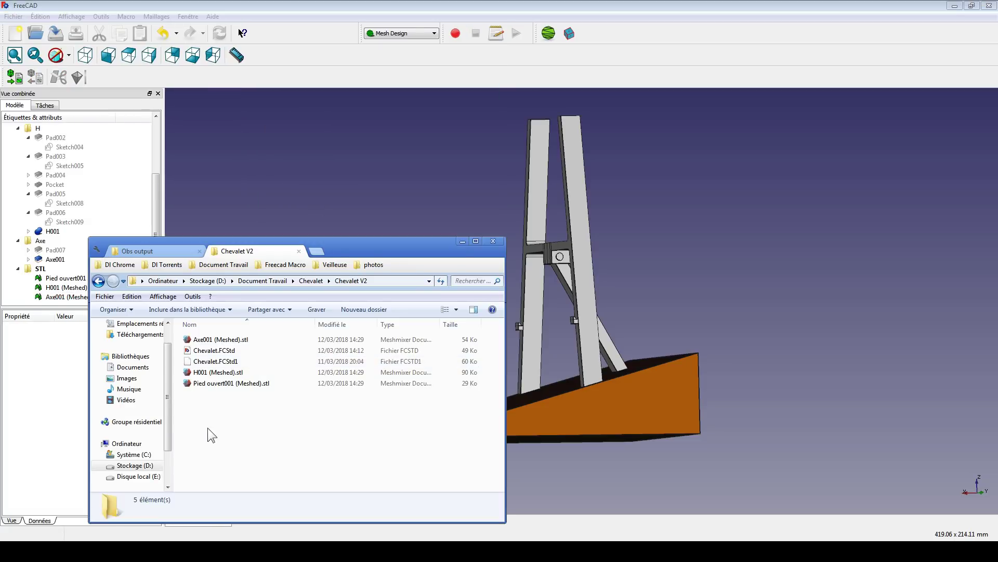
click(210, 383)
click(213, 372)
click(216, 342)
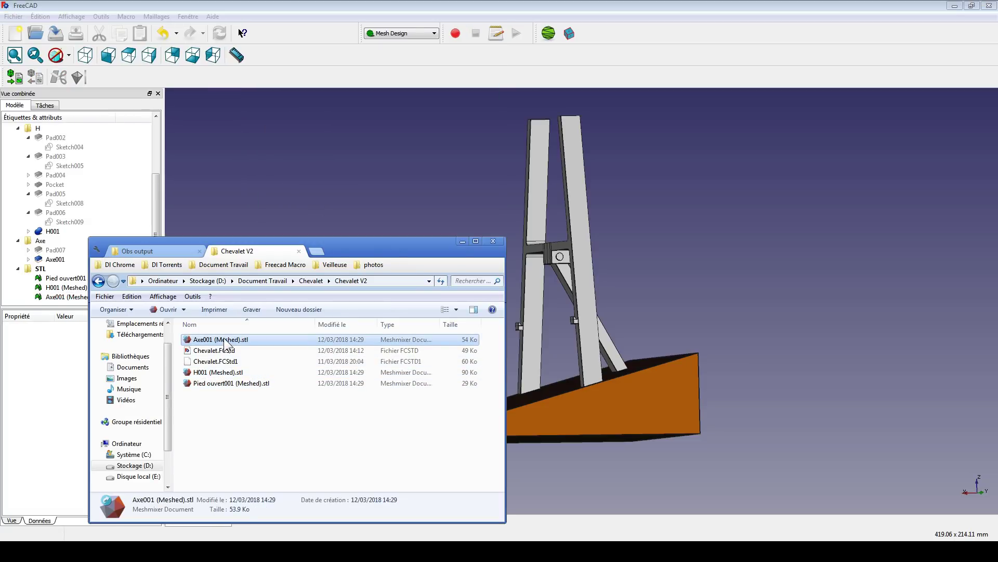
click(231, 401)
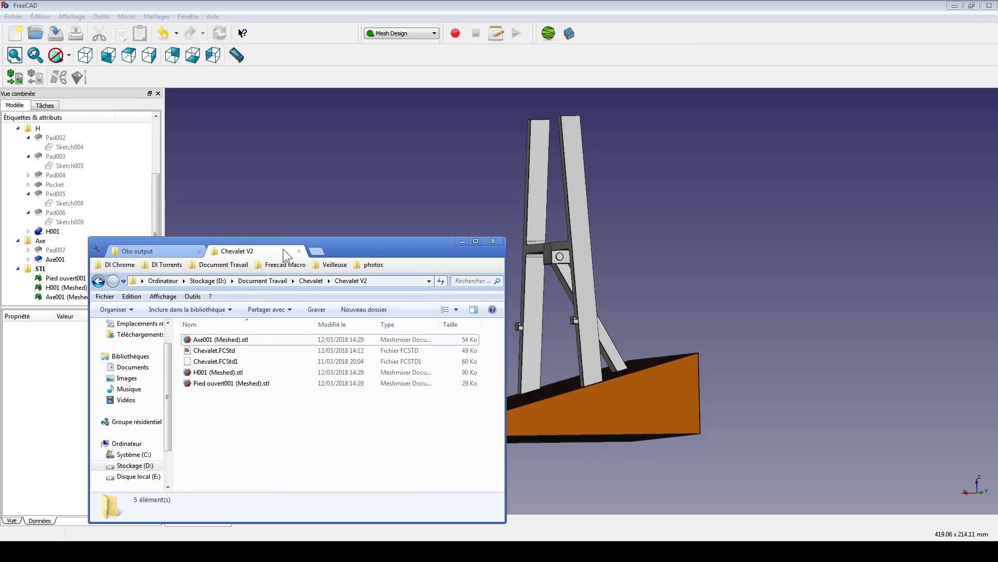
click(285, 177)
Hide the leg, frame and pin meshes in the STL group and inspect the easel's coloured solid parts
click(78, 278)
key(space)
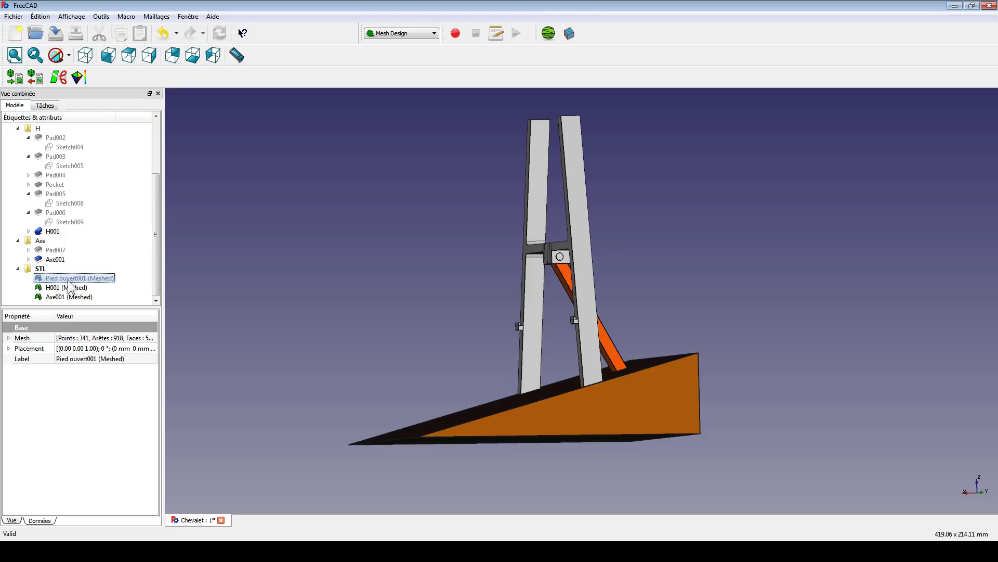
click(65, 287)
key(space)
click(61, 297)
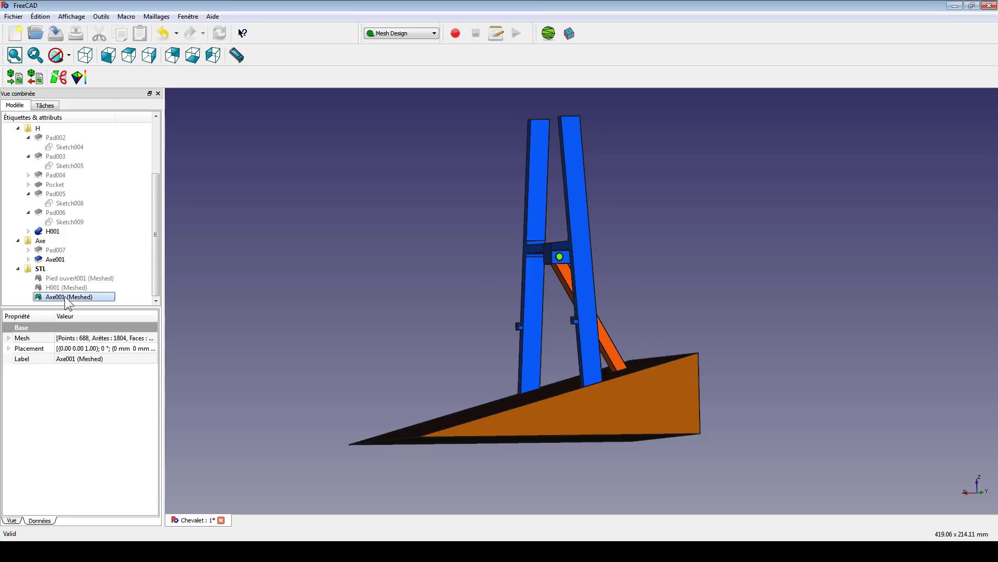
key(space)
middle_drag(518, 283, 703, 296)
scroll(691, 299, up, 2)
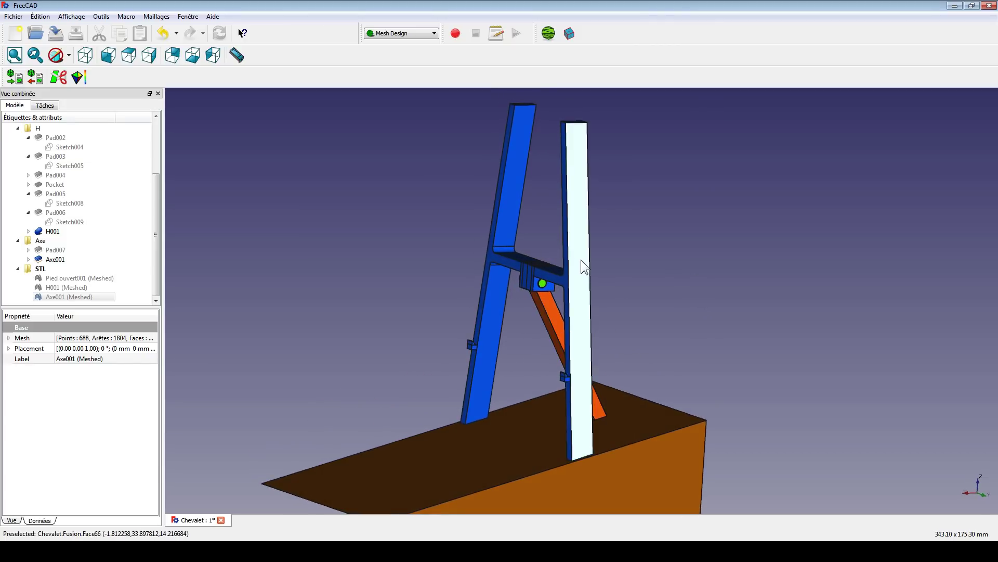
middle_drag(718, 320, 675, 334)
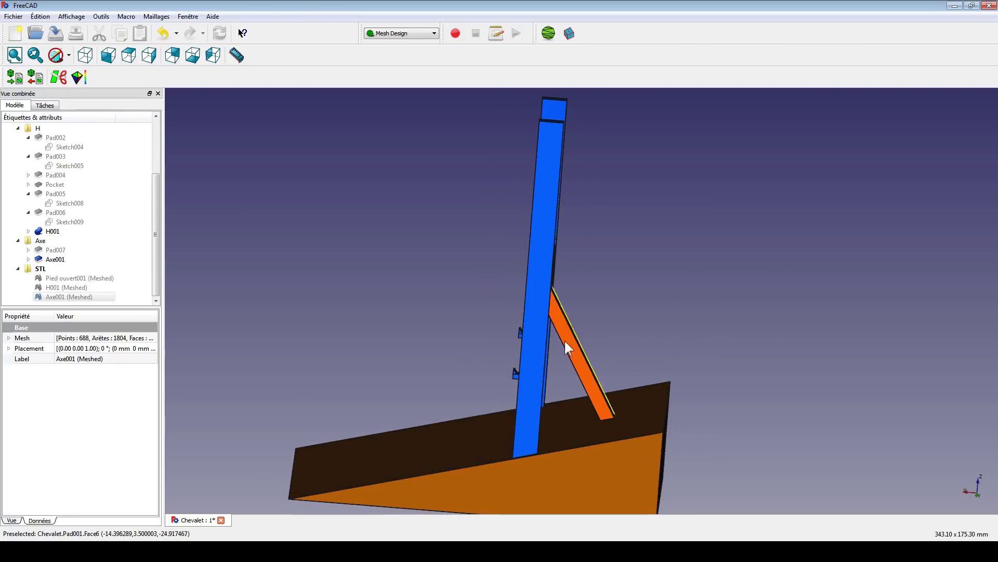
middle_drag(631, 286, 529, 320)
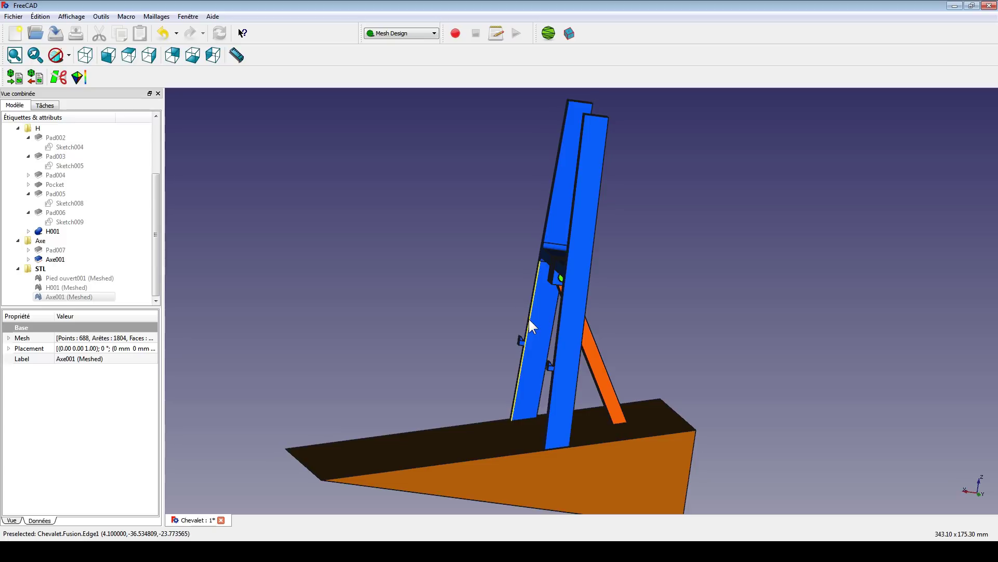